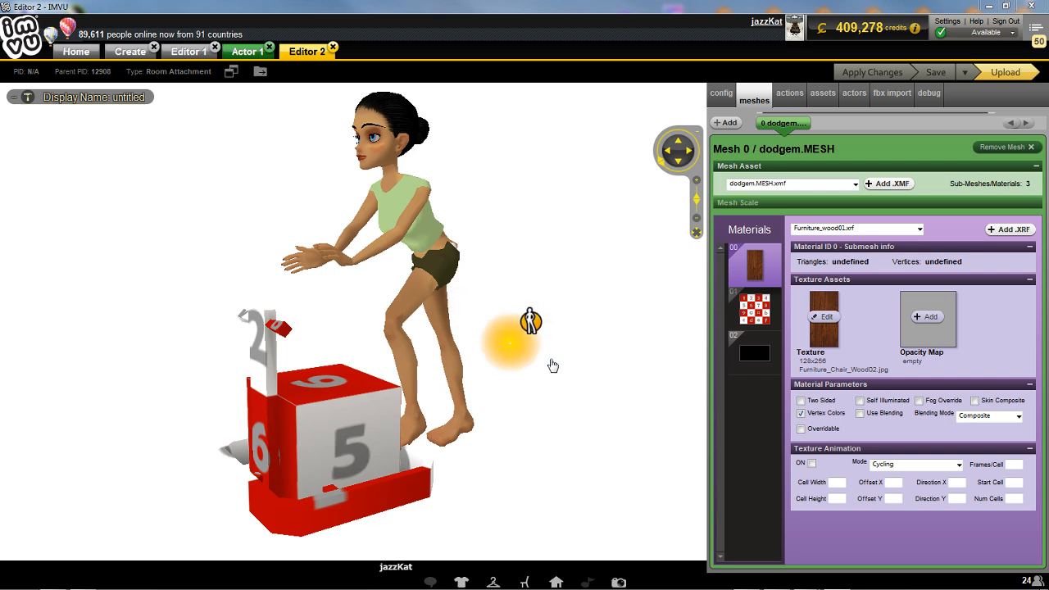
Step: Move the avatar between the dodgem's seat spots to preview its standing, kneeling and sitting poses
{"action": "left_click_drag", "start_coordinate": [620, 403], "coordinate": [374, 387]}
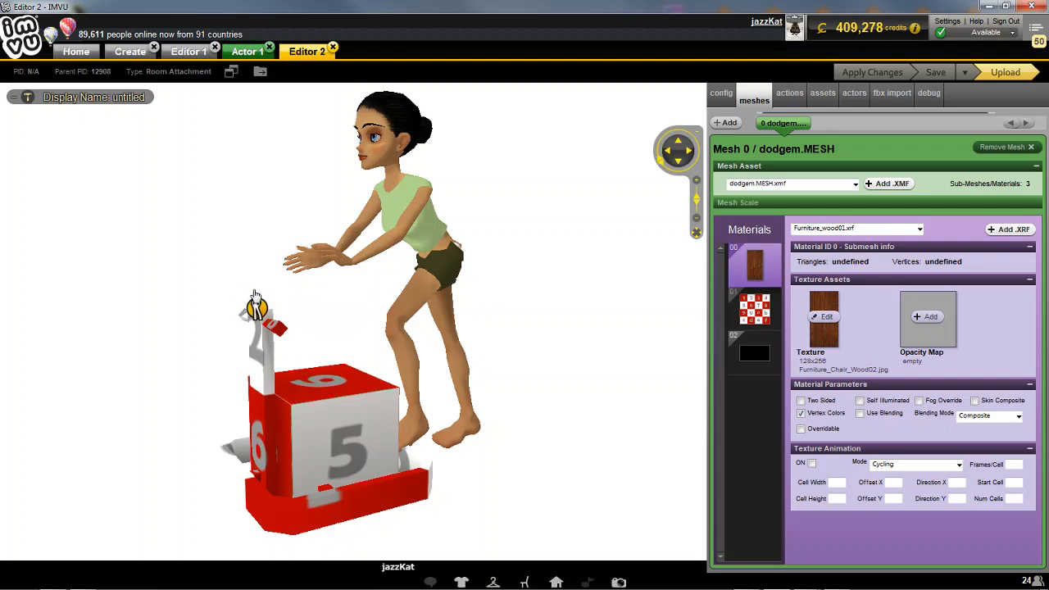
{"action": "scroll", "coordinate": [131, 434], "scroll_direction": "down", "scroll_amount": 1}
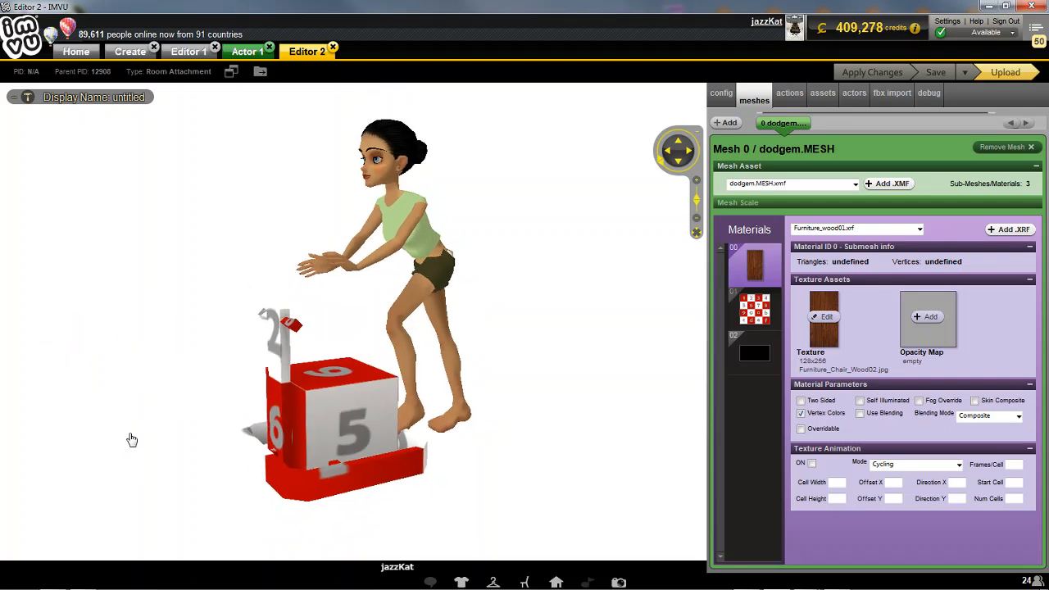
{"action": "left_click", "coordinate": [131, 434]}
{"action": "left_click", "coordinate": [470, 394]}
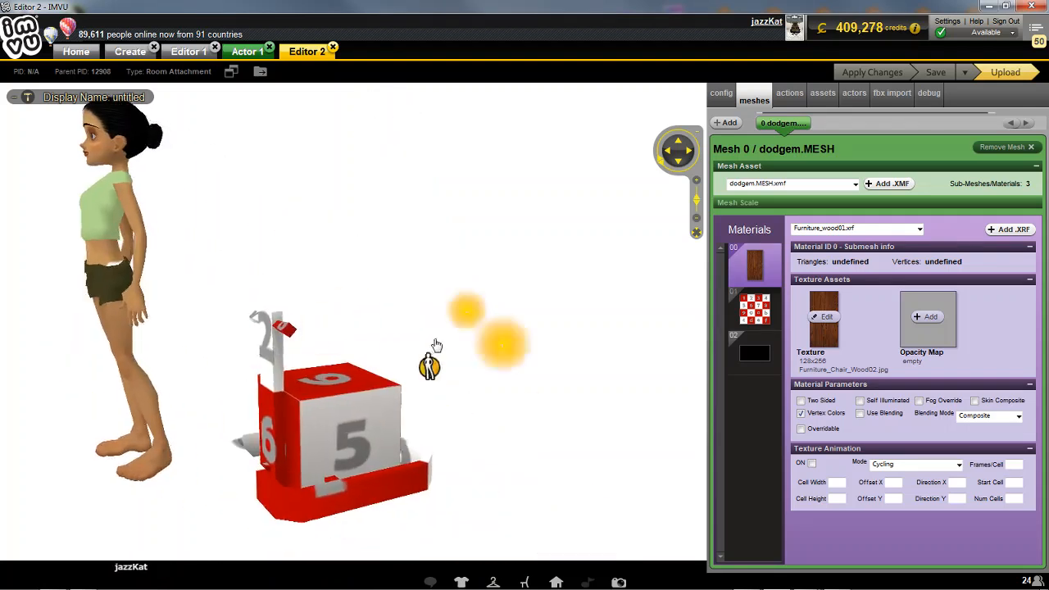
{"action": "left_click", "coordinate": [459, 326]}
{"action": "left_click", "coordinate": [456, 401]}
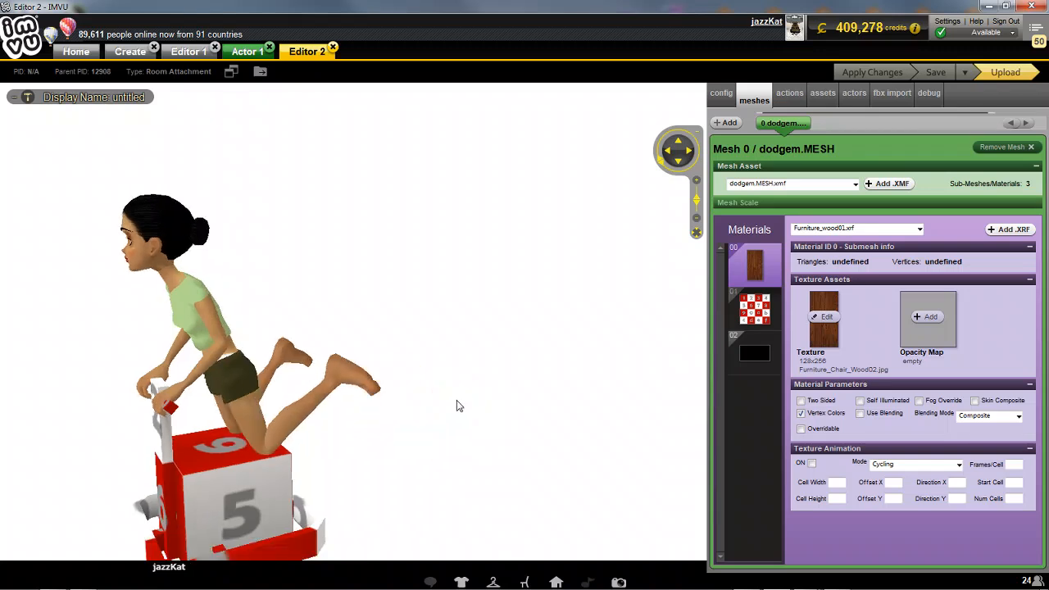
{"action": "left_click", "coordinate": [204, 295]}
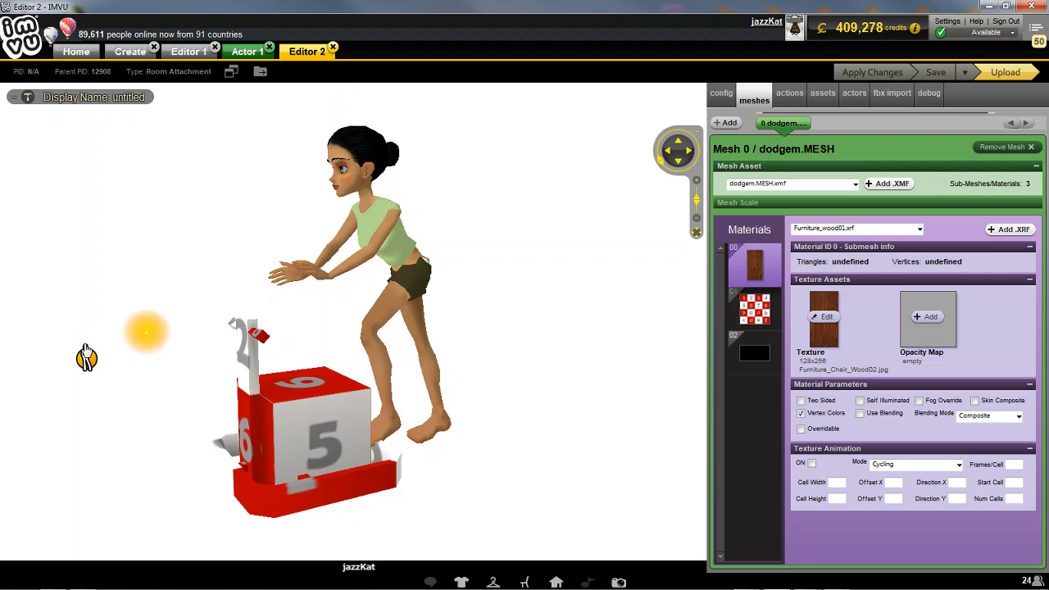
{"action": "left_click", "coordinate": [245, 314]}
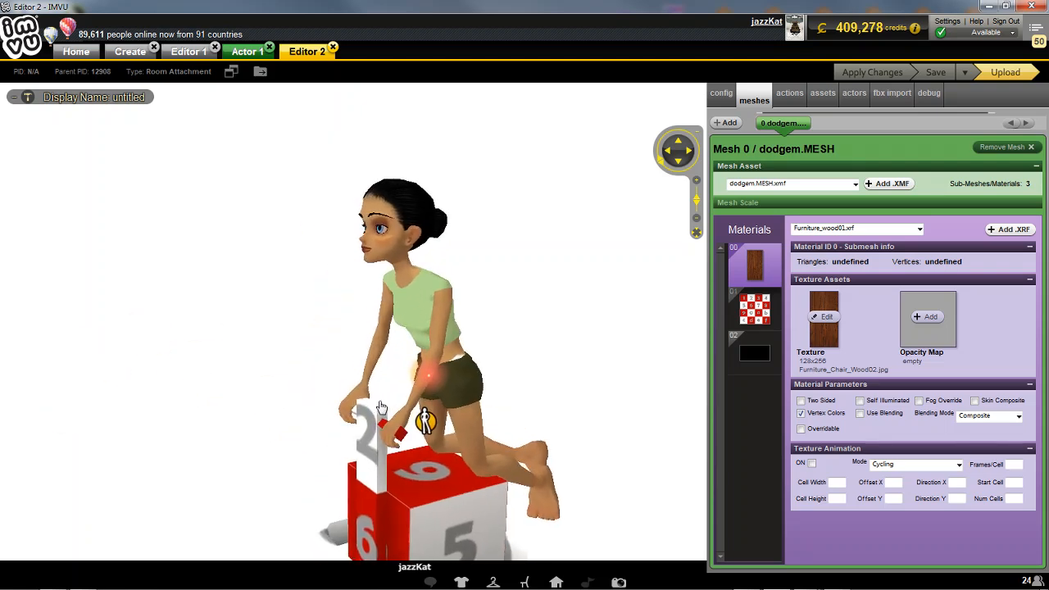
{"action": "left_click", "coordinate": [426, 432]}
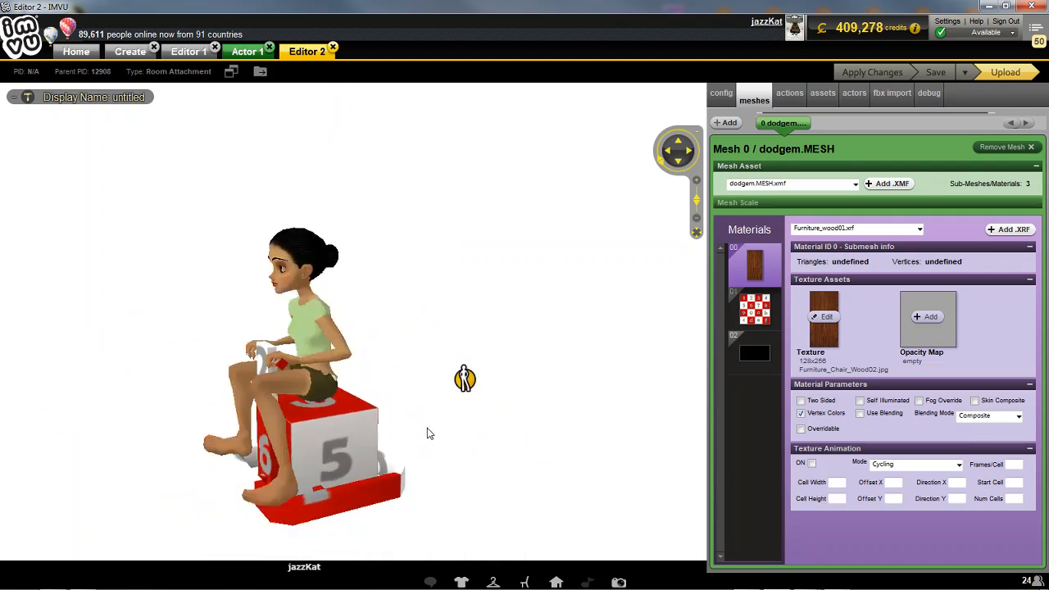
{"action": "left_click", "coordinate": [440, 368]}
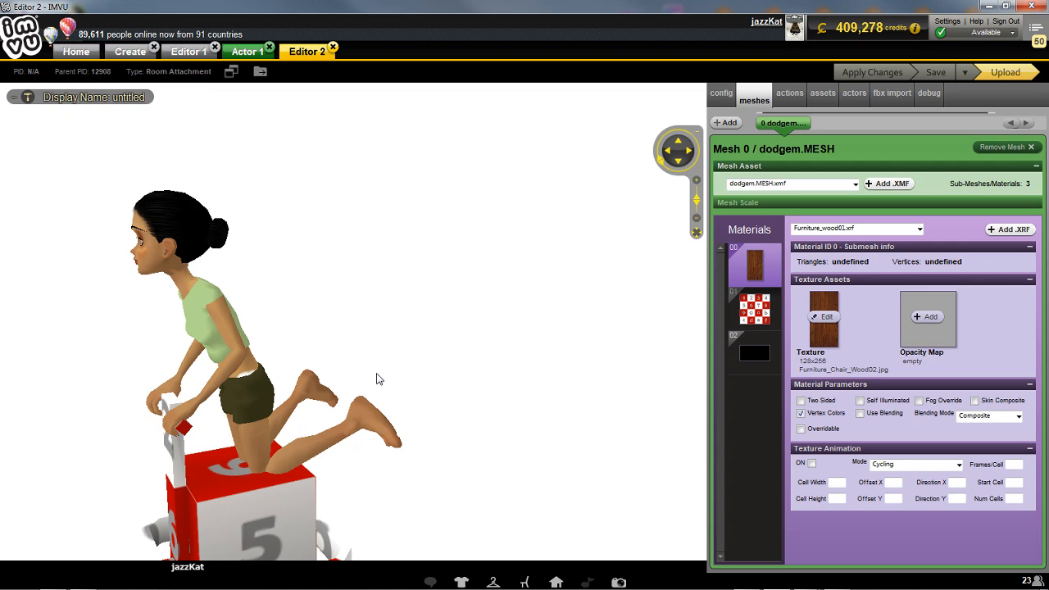
{"action": "left_click", "coordinate": [365, 360]}
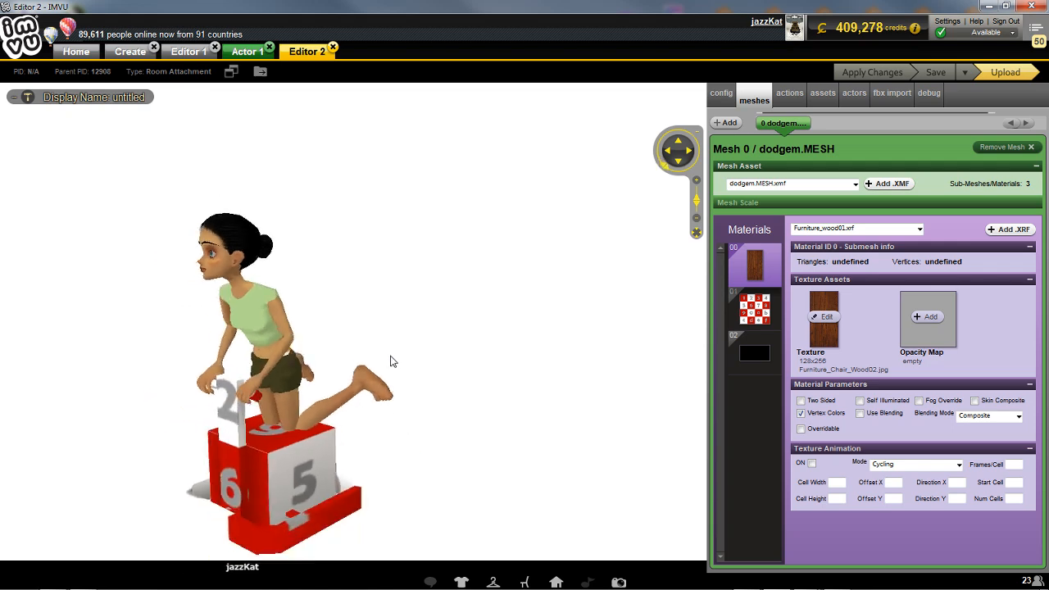
{"action": "left_click", "coordinate": [297, 388]}
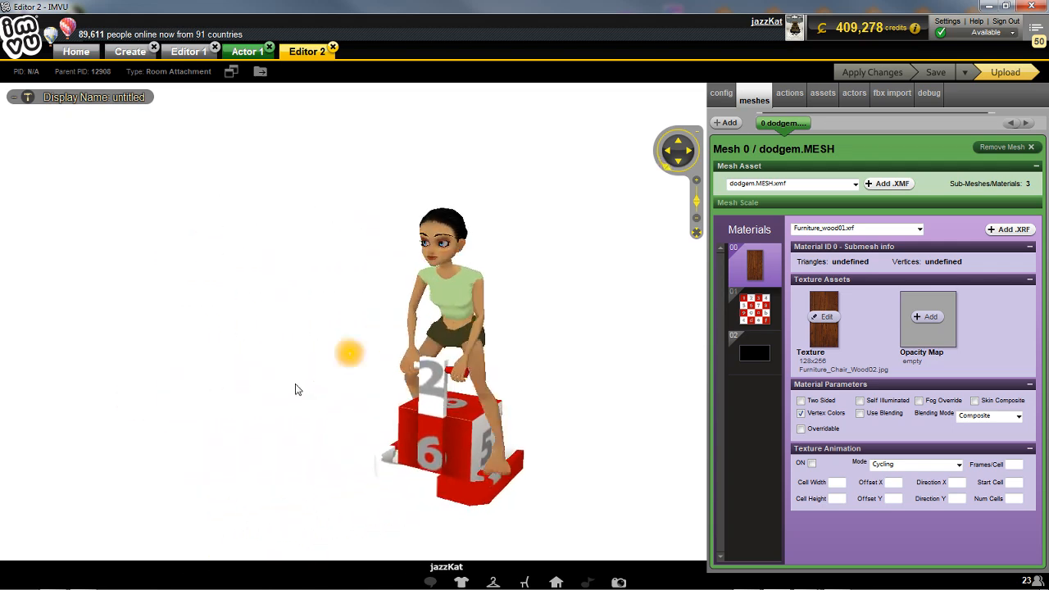
{"action": "left_click", "coordinate": [382, 375]}
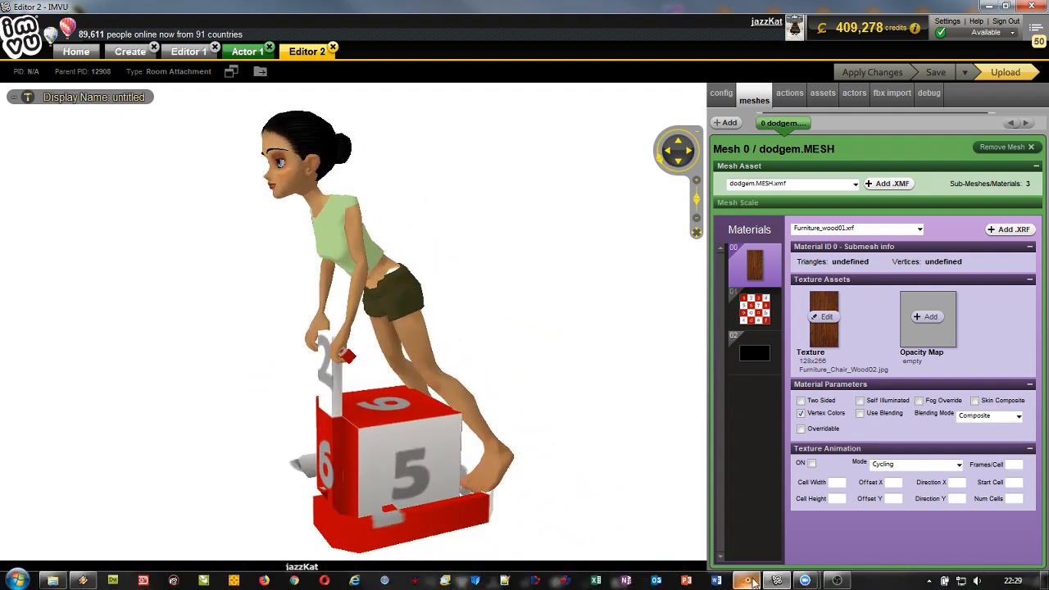
Step: Switch to Blender's dodgem v8.blend scene, look over its seat and handle nodes, and launch another Blender 2.79 session
{"action": "left_click", "coordinate": [745, 580]}
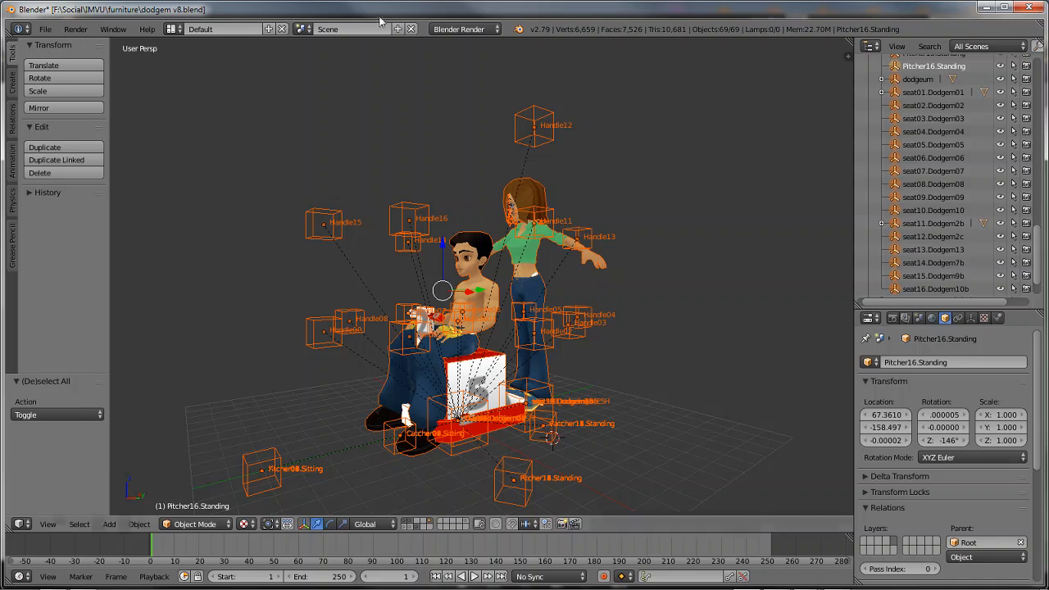
{"action": "middle_click_drag", "start_coordinate": [341, 287], "coordinate": [329, 290]}
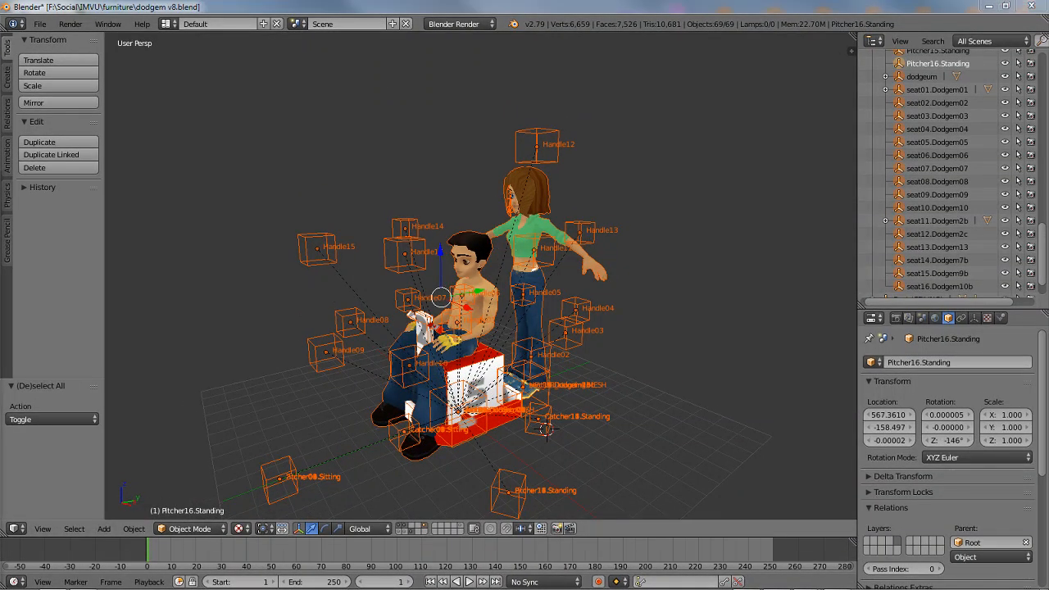
{"action": "left_click", "coordinate": [16, 580]}
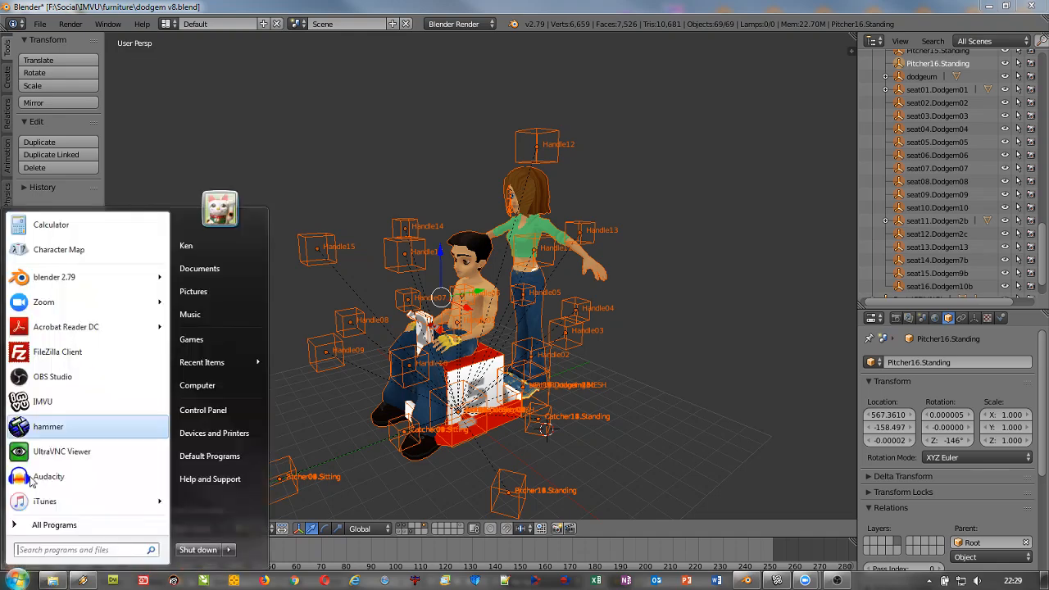
{"action": "left_click", "coordinate": [49, 277]}
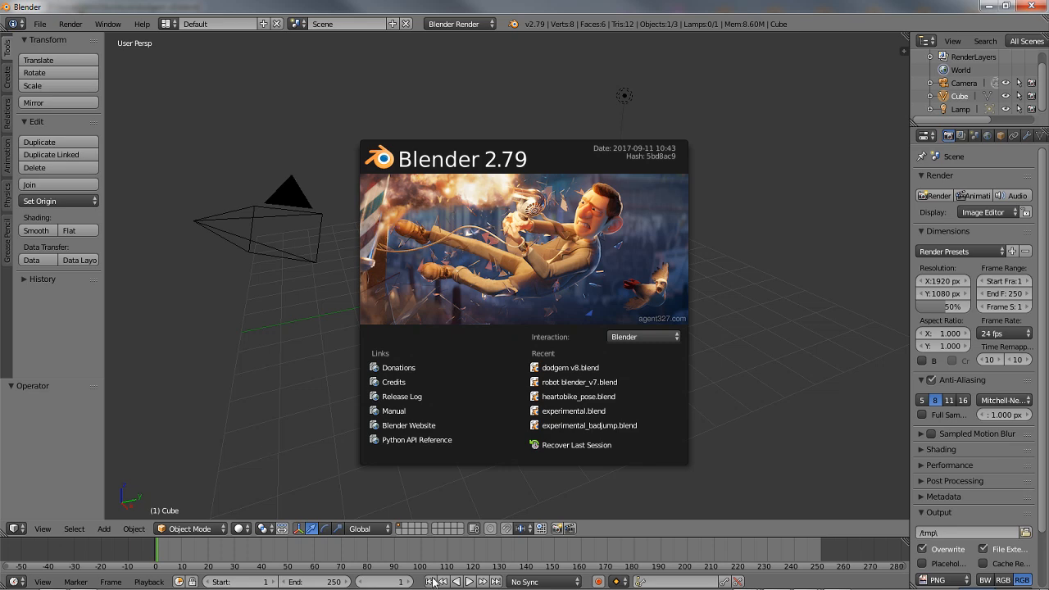
Step: Switch to the Blender window holding dodgem poses_6.blend and look around the female avatar seated on the dodgem
{"action": "mouse_move", "coordinate": [436, 588]}
{"action": "left_click", "coordinate": [776, 580]}
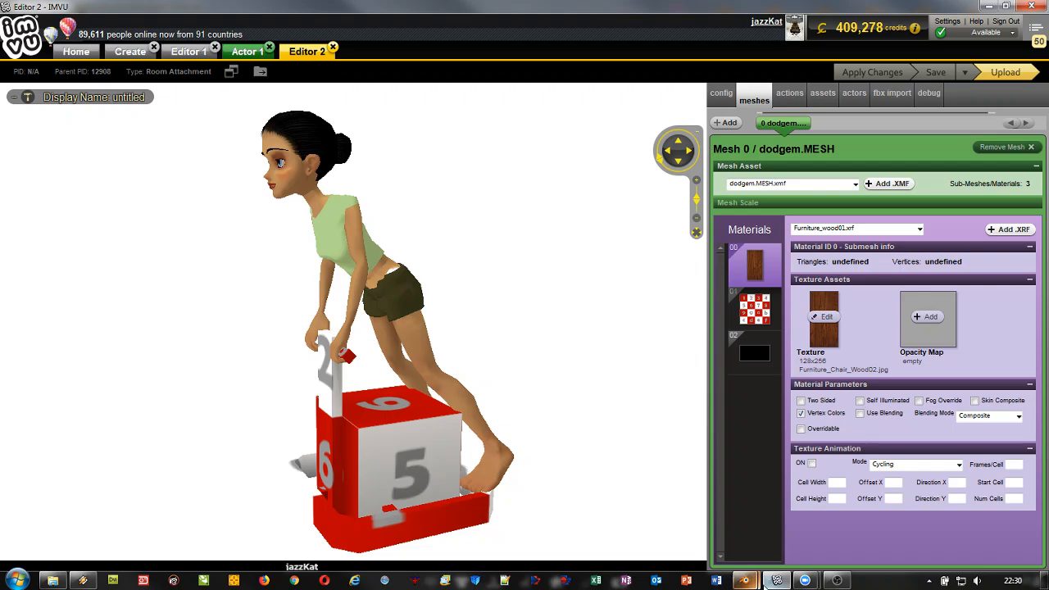
{"action": "mouse_move", "coordinate": [747, 582]}
{"action": "left_click", "coordinate": [766, 512]}
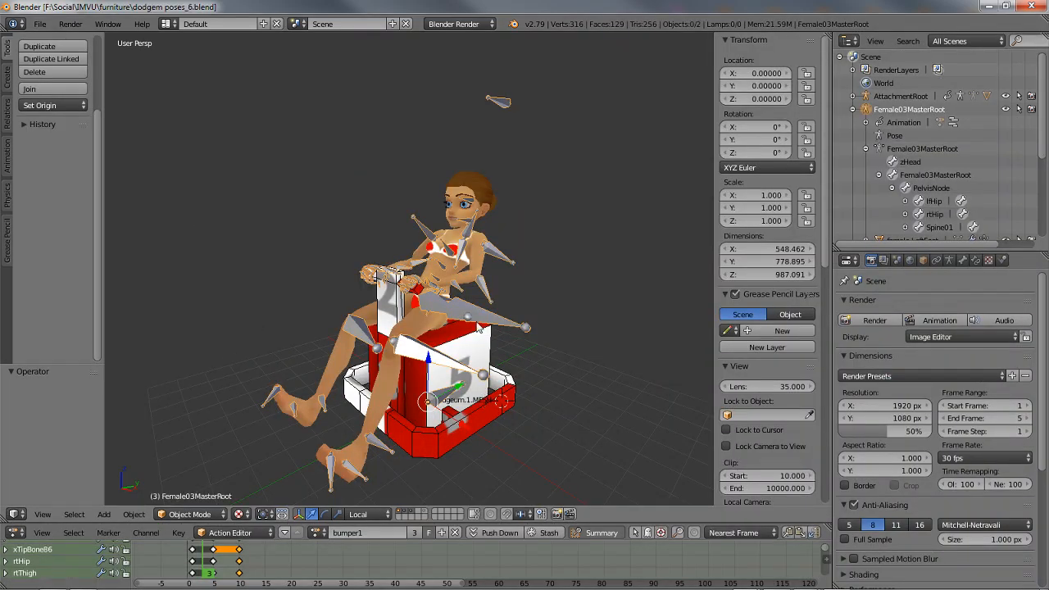
{"action": "key", "text": "alt+a"}
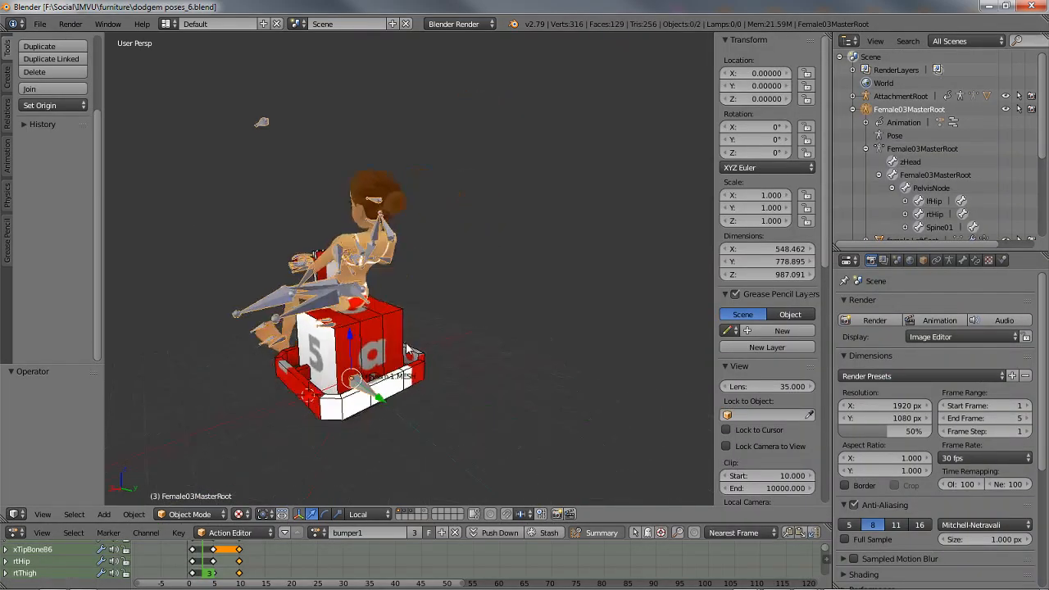
Step: Apply the Blender 2 4 Live theme preset in the user preferences and close the preferences window
{"action": "left_click", "coordinate": [39, 23]}
{"action": "left_click", "coordinate": [77, 170]}
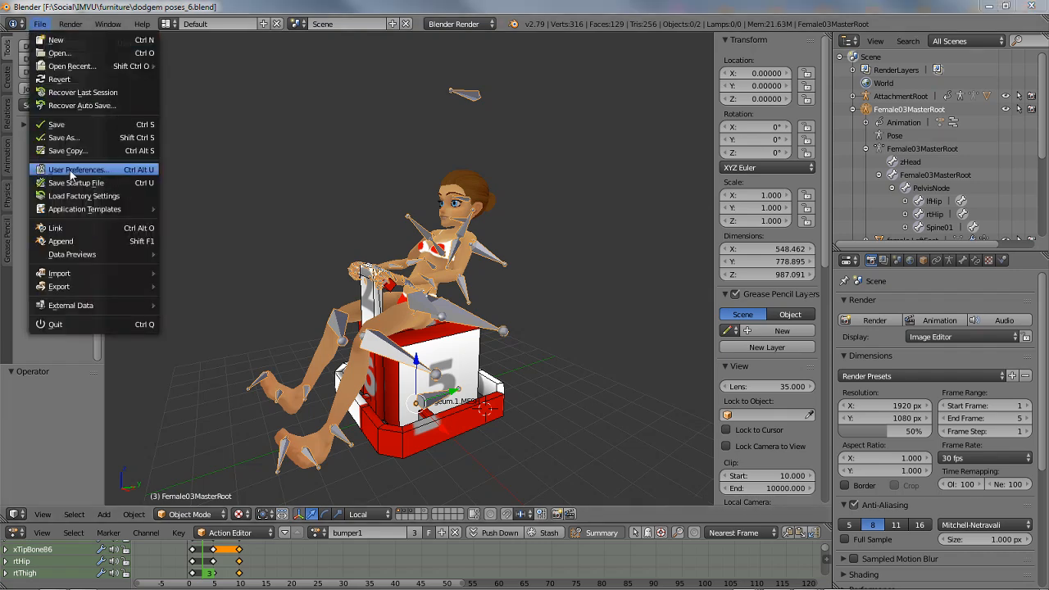
{"action": "left_click_drag", "start_coordinate": [199, 15], "coordinate": [298, 187]}
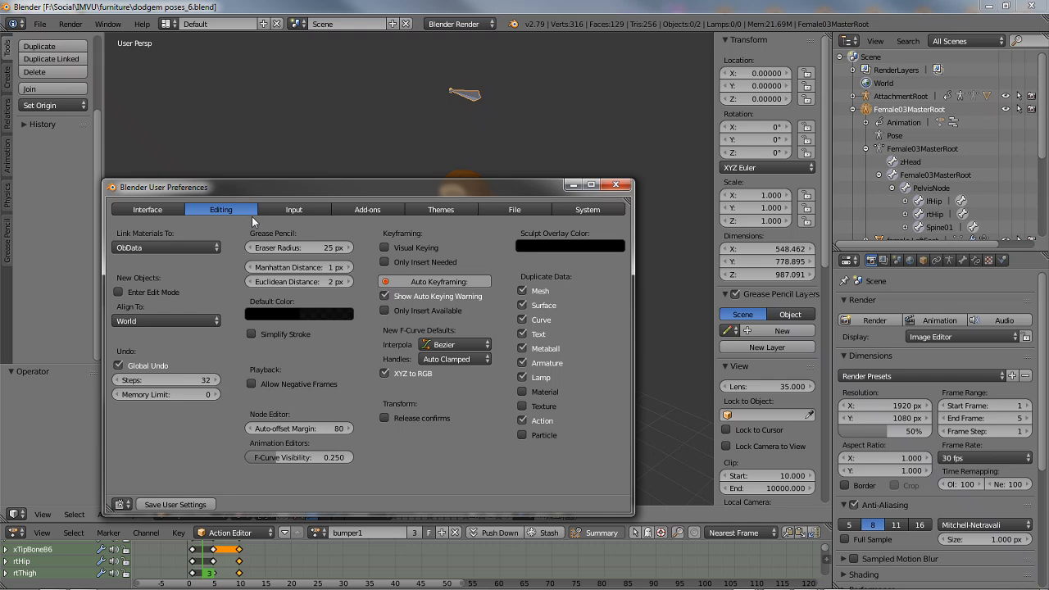
{"action": "left_click", "coordinate": [437, 211]}
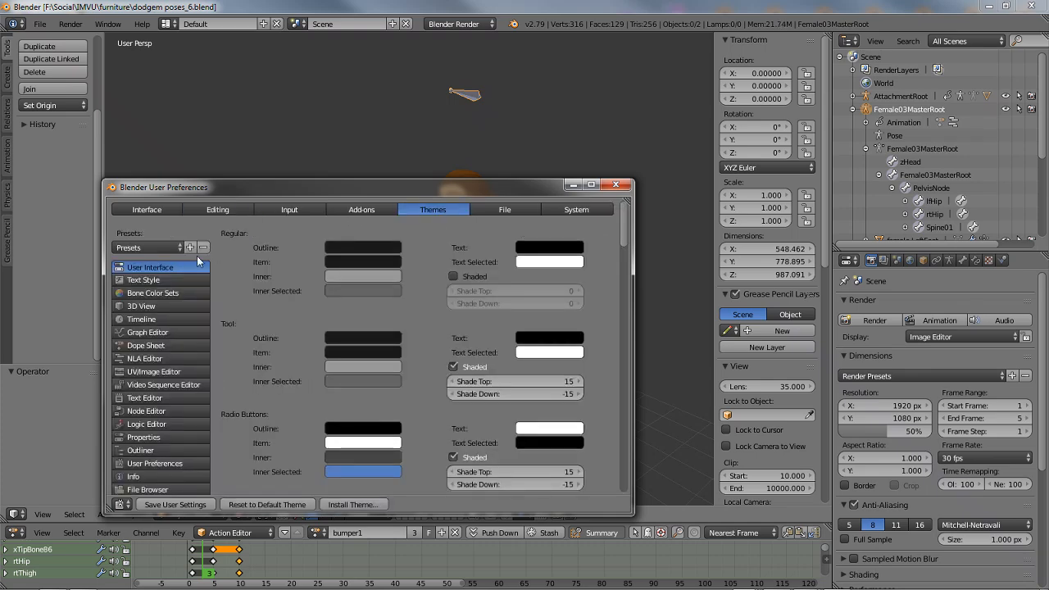
{"action": "left_click", "coordinate": [171, 247]}
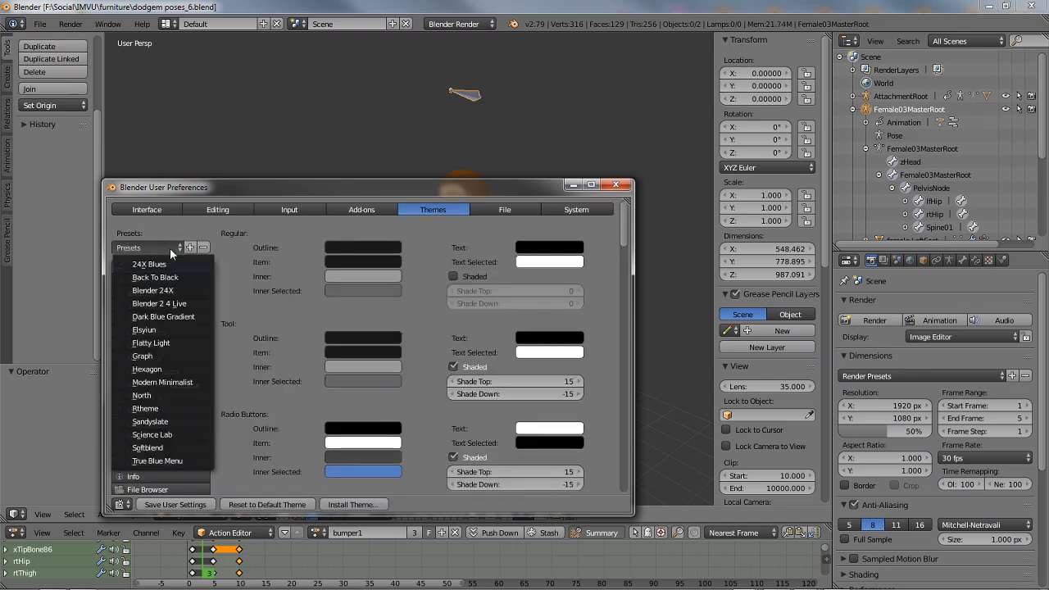
{"action": "left_click", "coordinate": [178, 304]}
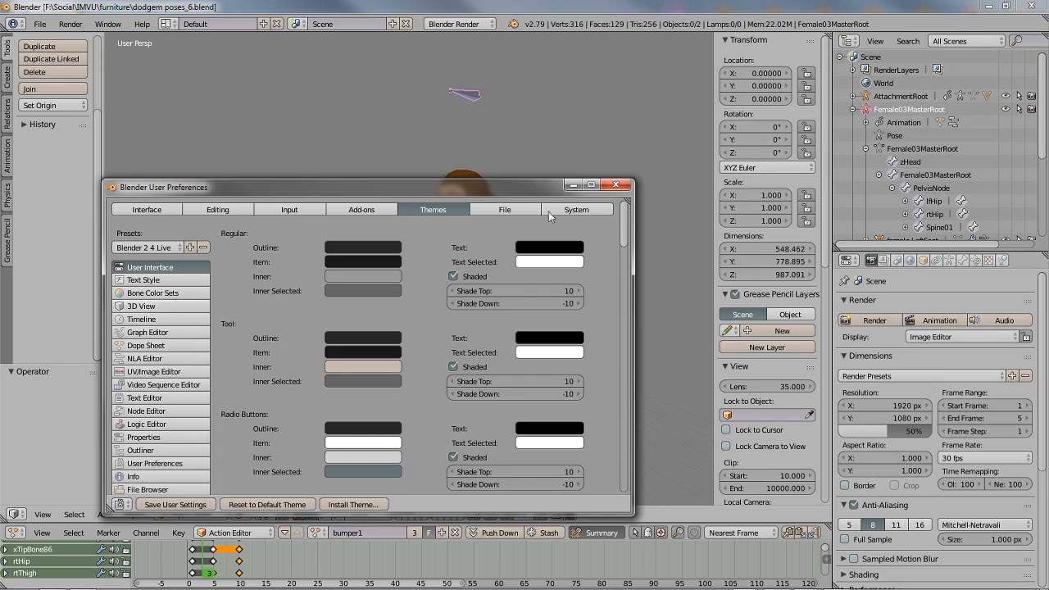
{"action": "left_click", "coordinate": [614, 188]}
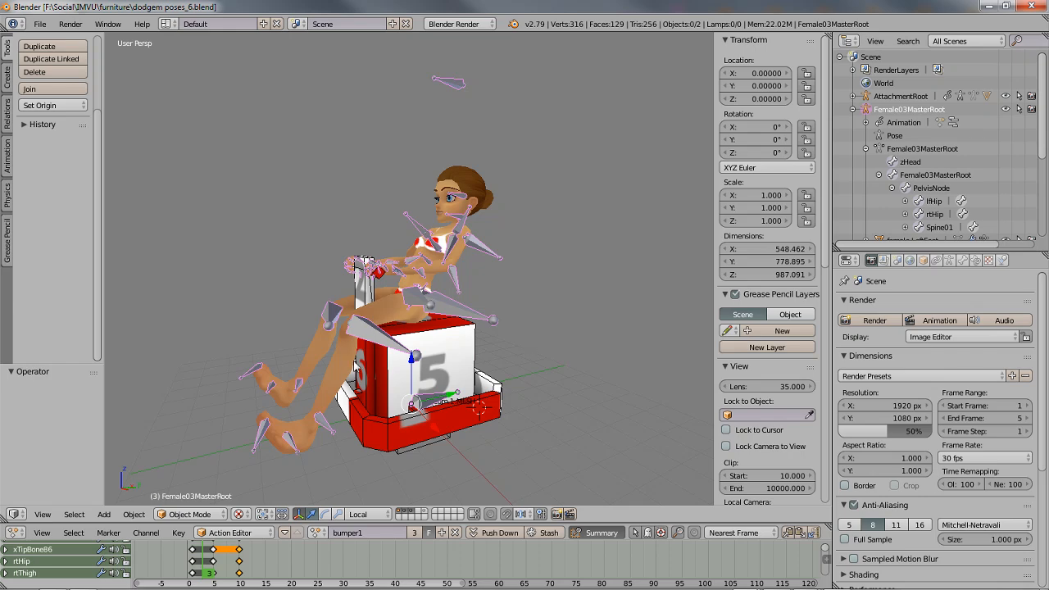
Step: Inspect the seated avatar from several angles and scrub the bumper1 action between frames 5 and 1
{"action": "mouse_move", "coordinate": [374, 338]}
{"action": "middle_mouse_down"}
{"action": "mouse_move", "coordinate": [442, 340]}
{"action": "mouse_move", "coordinate": [378, 335]}
{"action": "middle_mouse_up"}
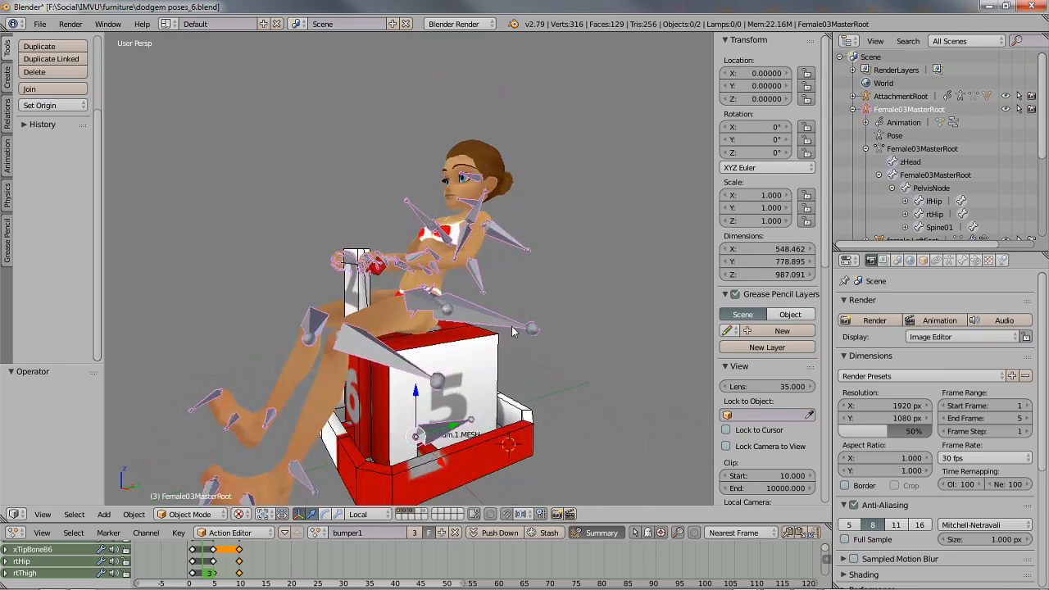
{"action": "scroll", "coordinate": [512, 330], "scroll_direction": "down", "scroll_amount": 2}
{"action": "mouse_move", "coordinate": [528, 290]}
{"action": "middle_mouse_down"}
{"action": "mouse_move", "coordinate": [243, 299]}
{"action": "mouse_move", "coordinate": [523, 298]}
{"action": "middle_mouse_up"}
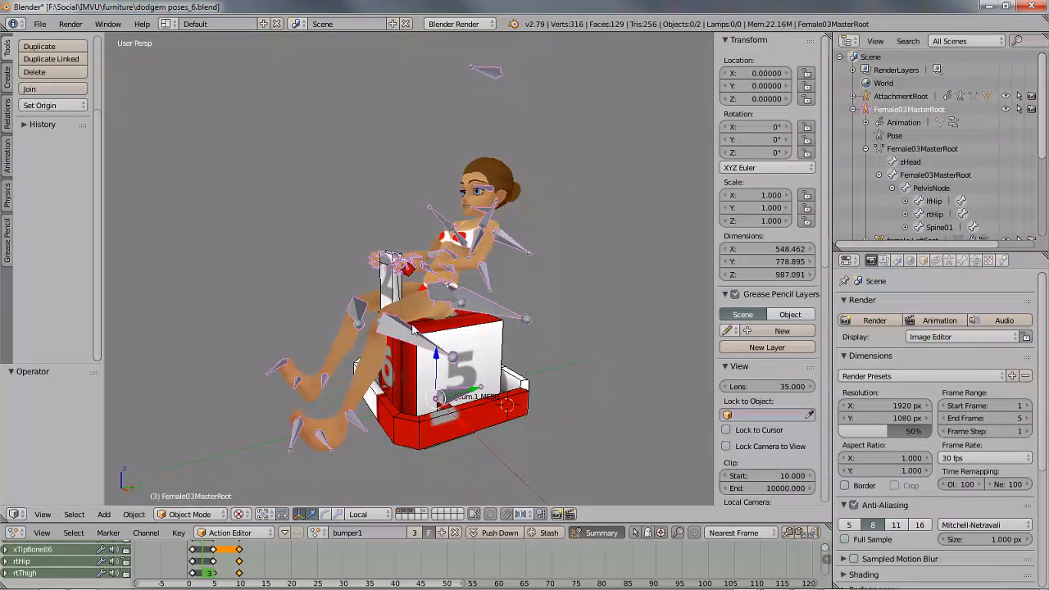
{"action": "middle_click_drag", "start_coordinate": [380, 297], "coordinate": [400, 301]}
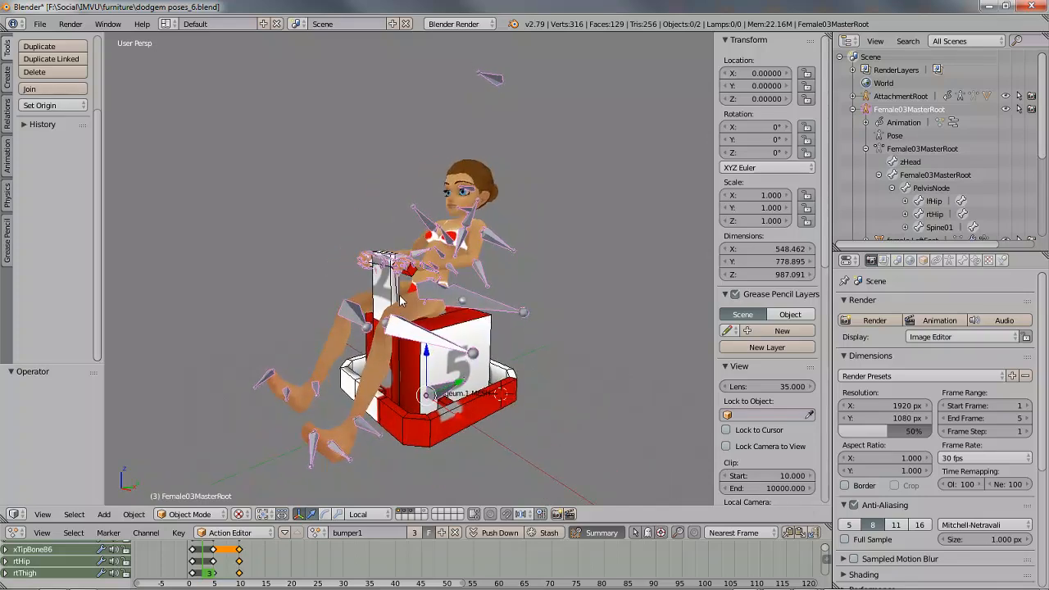
{"action": "scroll", "coordinate": [401, 303], "scroll_direction": "up", "scroll_amount": 1}
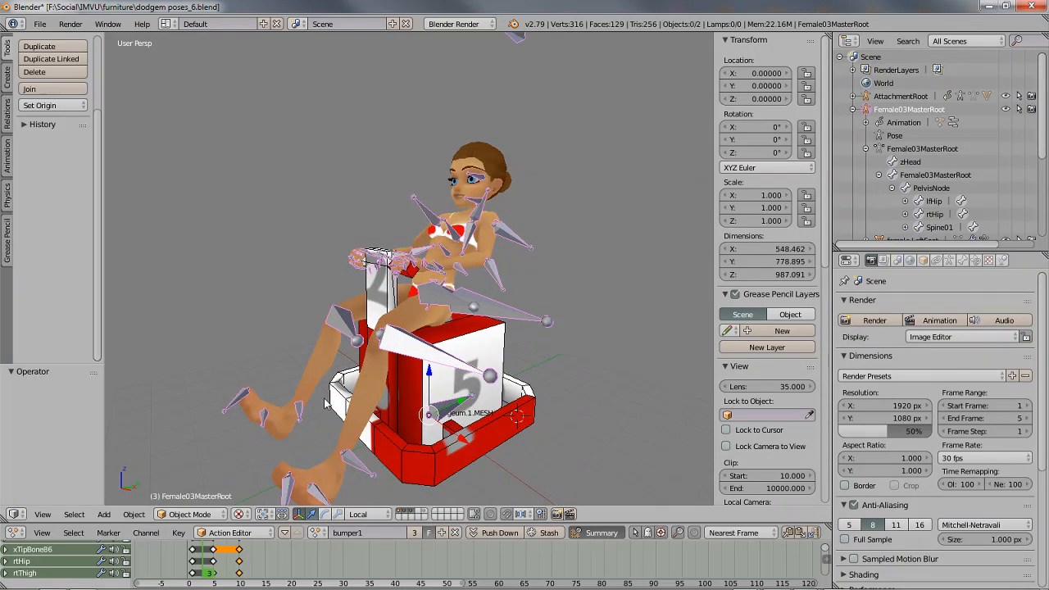
{"action": "left_click_drag", "start_coordinate": [209, 576], "coordinate": [217, 576]}
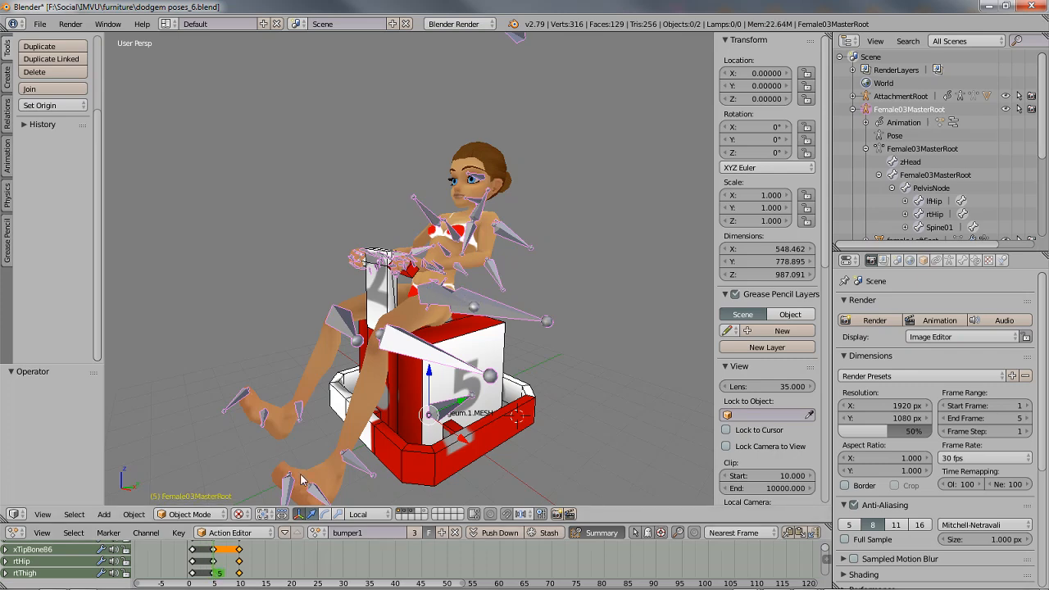
{"action": "left_click", "coordinate": [202, 576]}
{"action": "left_click", "coordinate": [194, 577]}
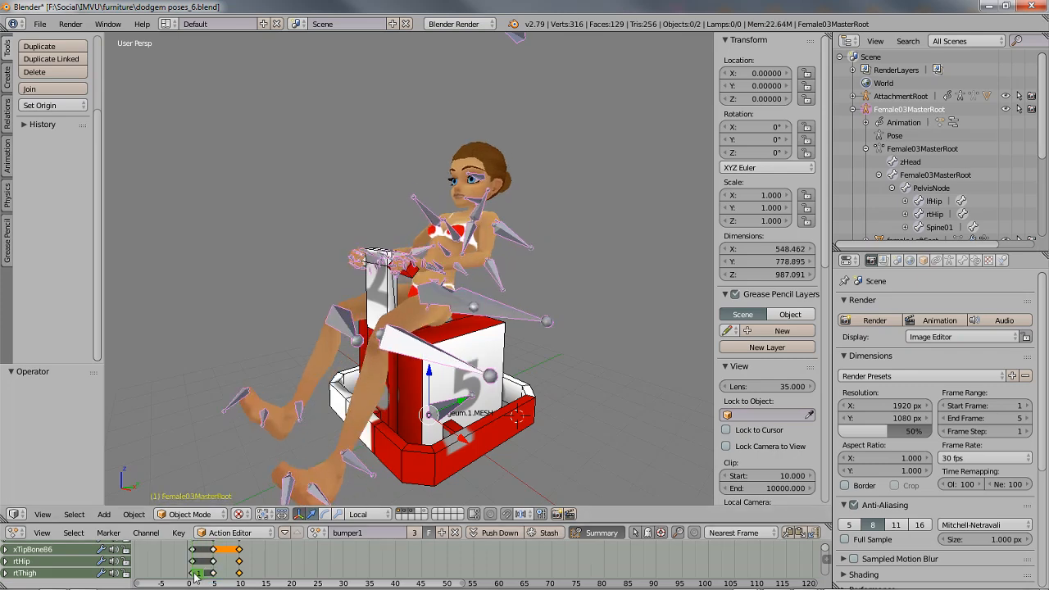
Step: Enlarge the Action Editor and fit all of the bumper1 action's keyframes in its view
{"action": "left_click_drag", "start_coordinate": [294, 524], "coordinate": [290, 366]}
{"action": "scroll", "coordinate": [206, 501], "scroll_direction": "up", "scroll_amount": 2}
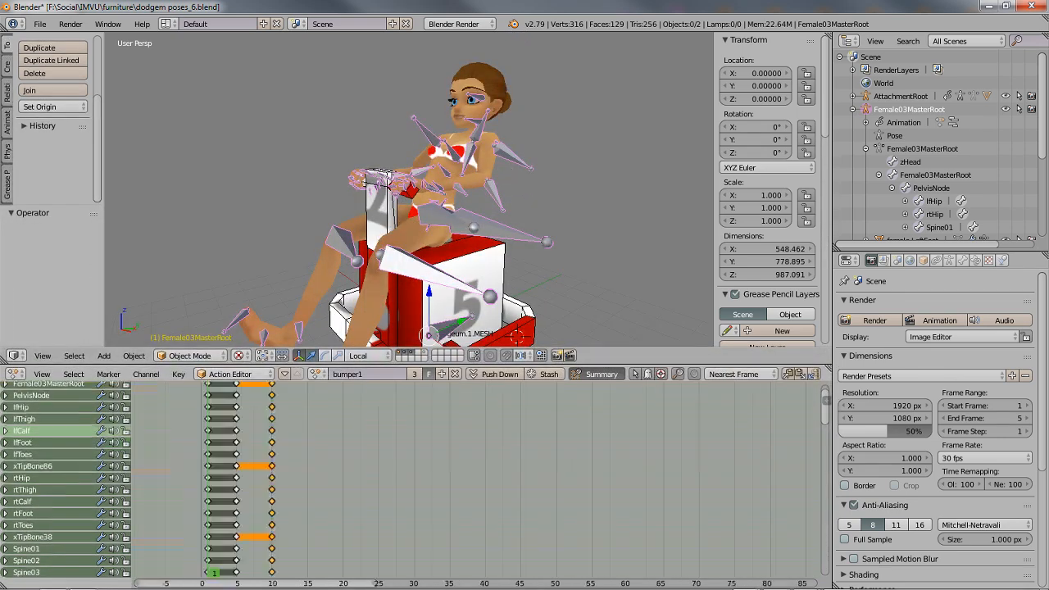
{"action": "key", "text": "Home"}
{"action": "middle_click_drag", "start_coordinate": [484, 449], "coordinate": [463, 449]}
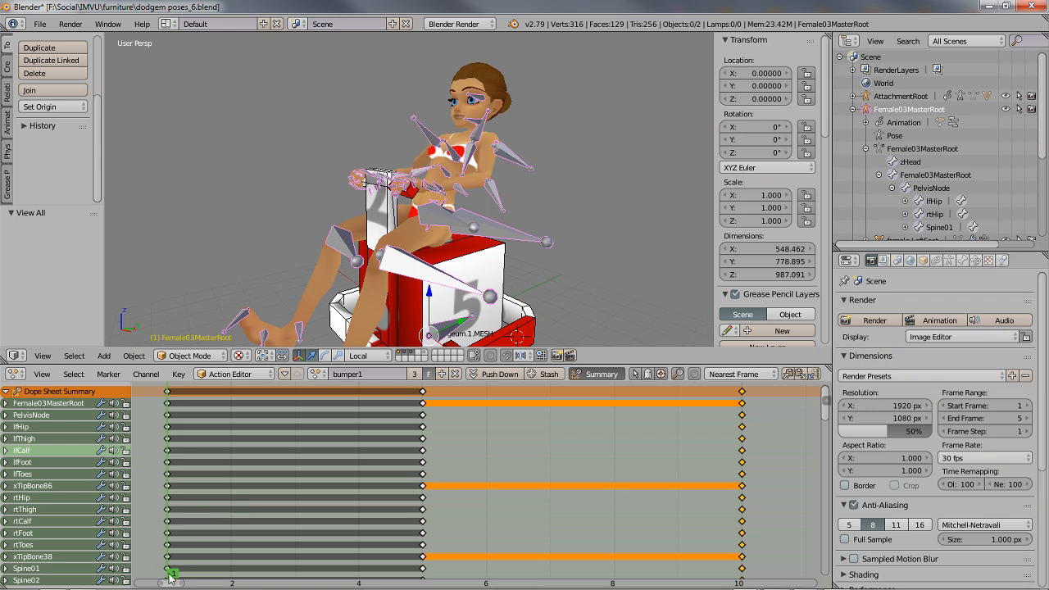
Step: Examine the avatar's pose at frames 5 and 10 of the bumper1 action
{"action": "left_click_drag", "start_coordinate": [170, 576], "coordinate": [403, 569]}
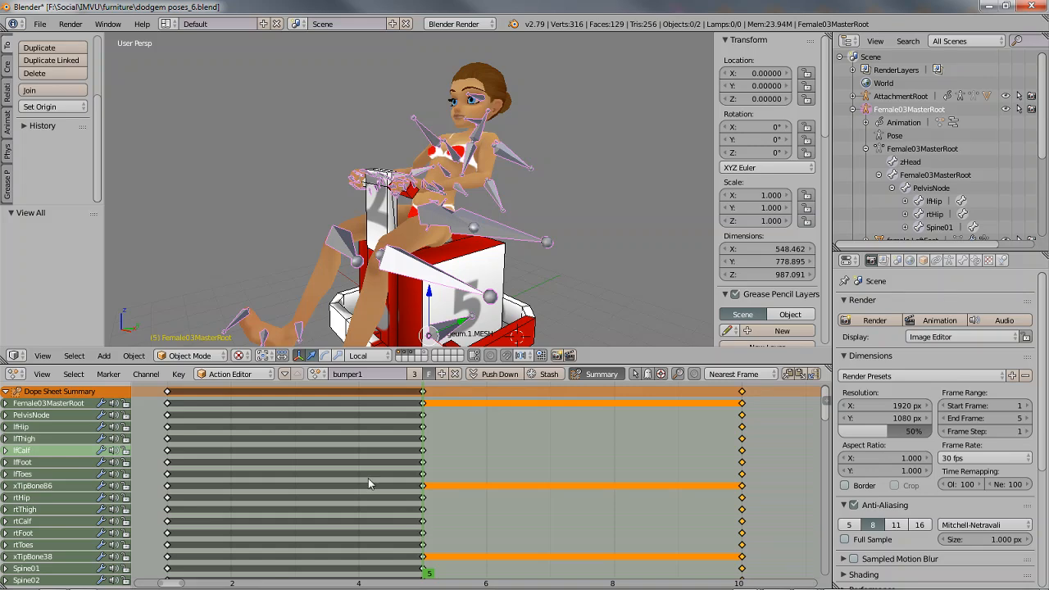
{"action": "middle_click_drag", "start_coordinate": [455, 187], "coordinate": [422, 211]}
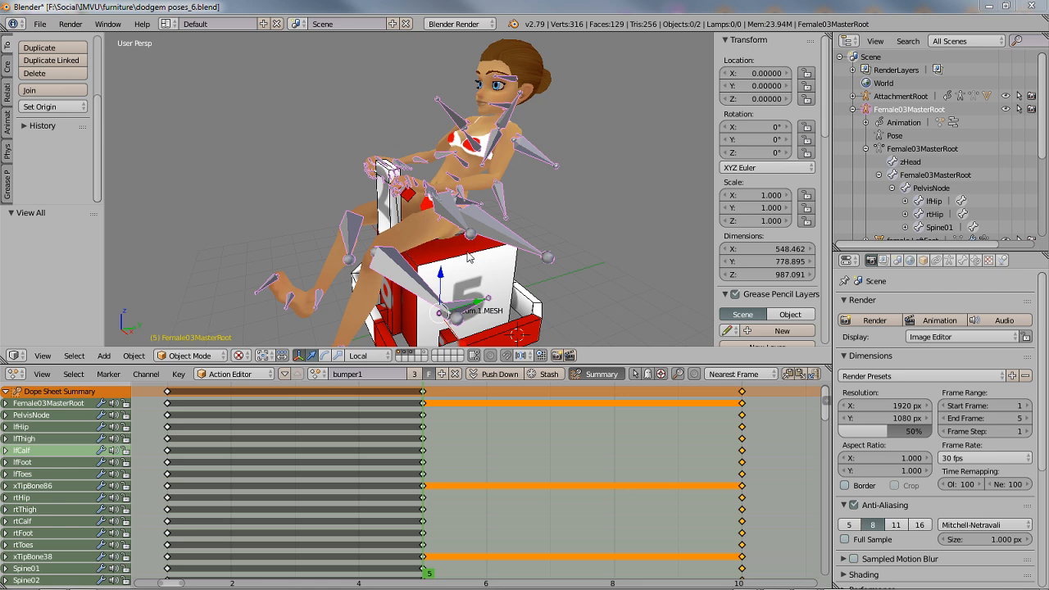
{"action": "left_click", "coordinate": [743, 501]}
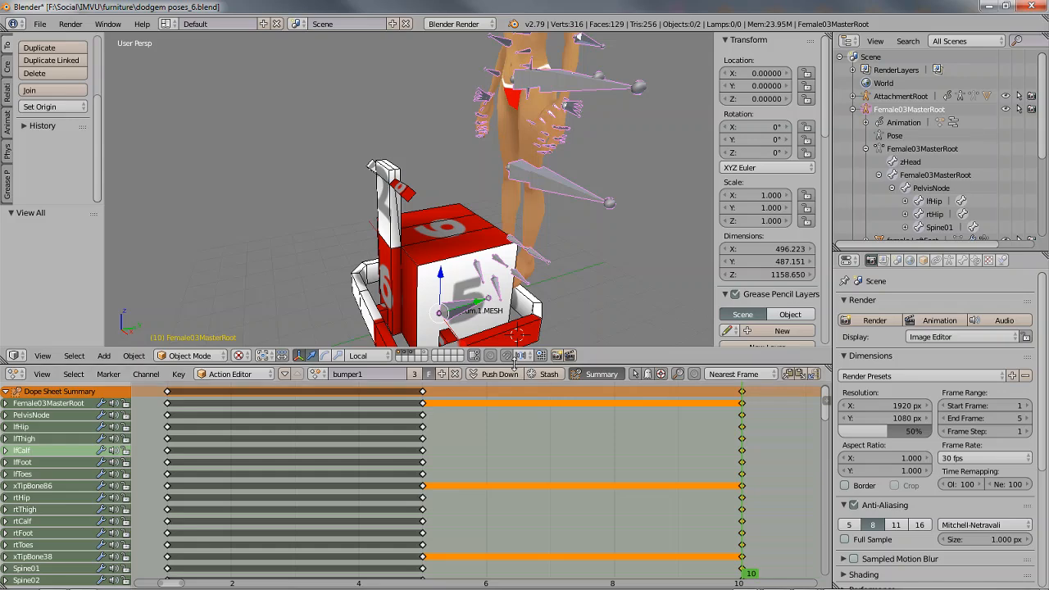
Step: Enlarge the 3D view, bring the whole avatar into sight and compare its poses at frames 1, 5 and 10 of the bumper1 action
{"action": "left_click_drag", "start_coordinate": [513, 364], "coordinate": [516, 507]}
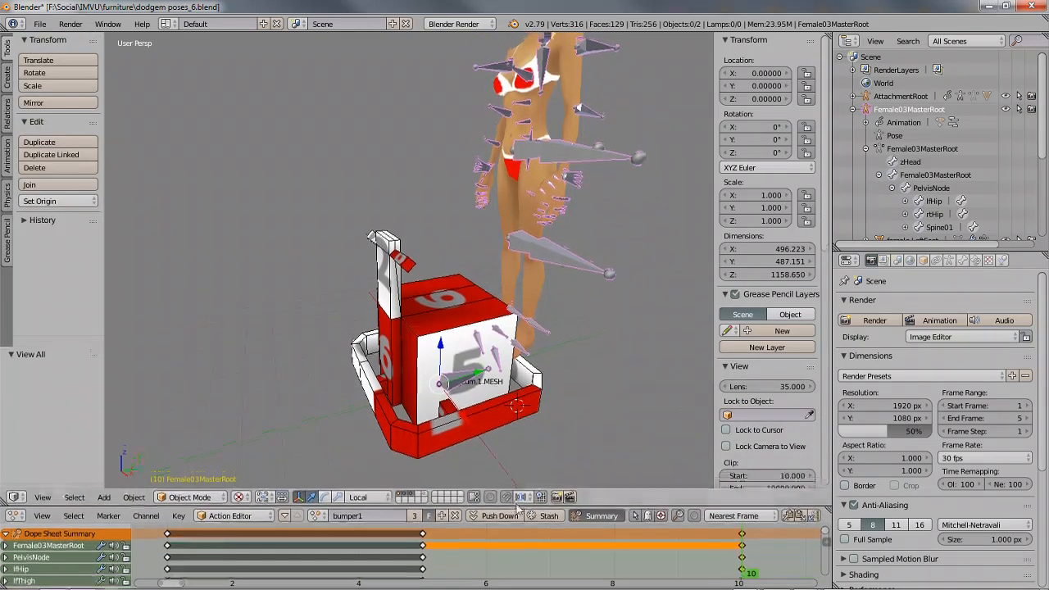
{"action": "middle_click_drag", "start_coordinate": [498, 229], "coordinate": [446, 321], "text": "shift"}
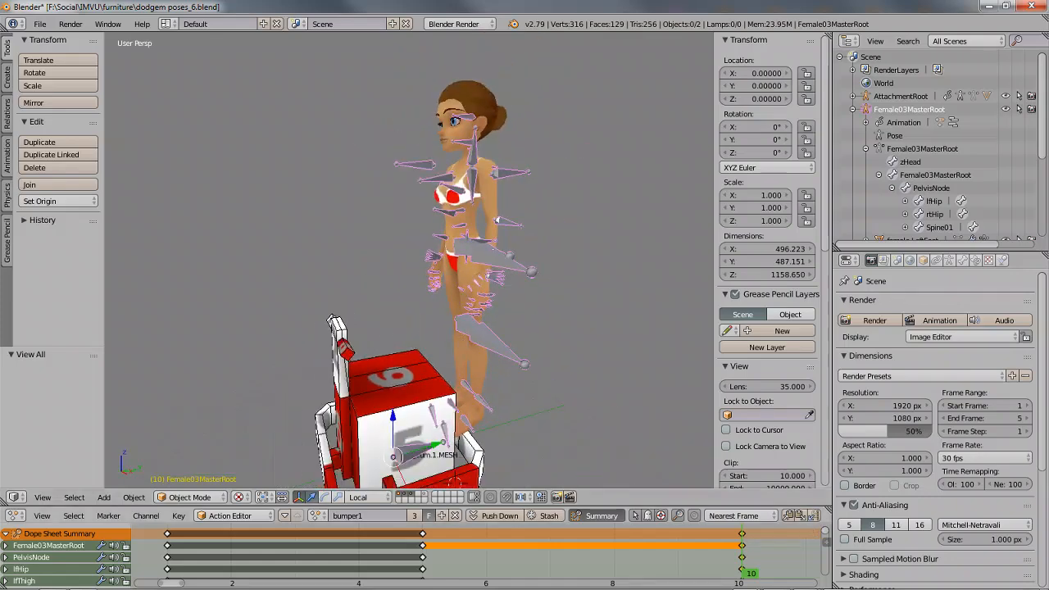
{"action": "left_click_drag", "start_coordinate": [755, 576], "coordinate": [443, 567]}
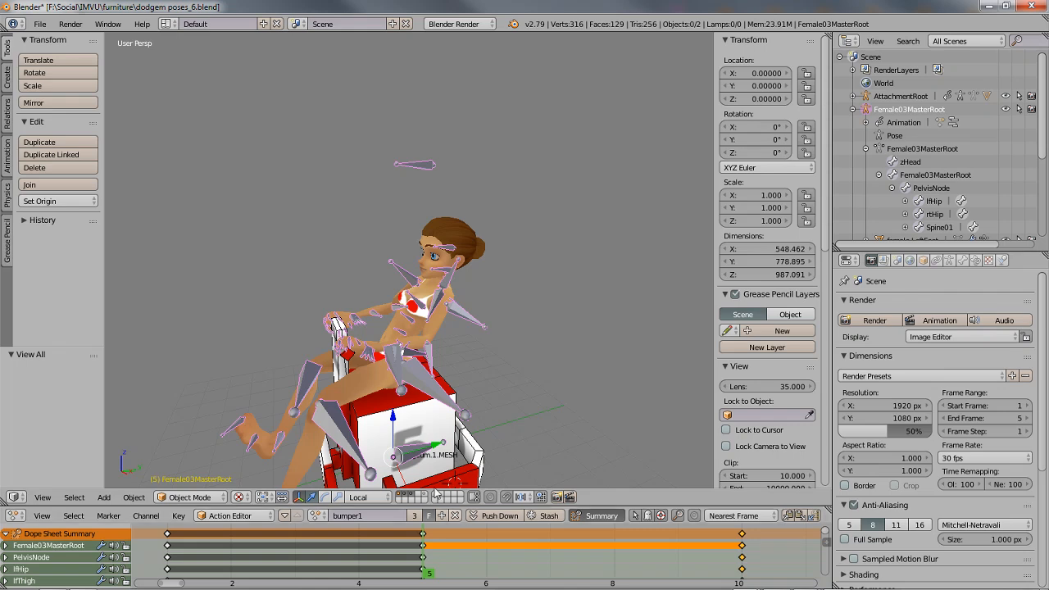
{"action": "left_click", "coordinate": [170, 557]}
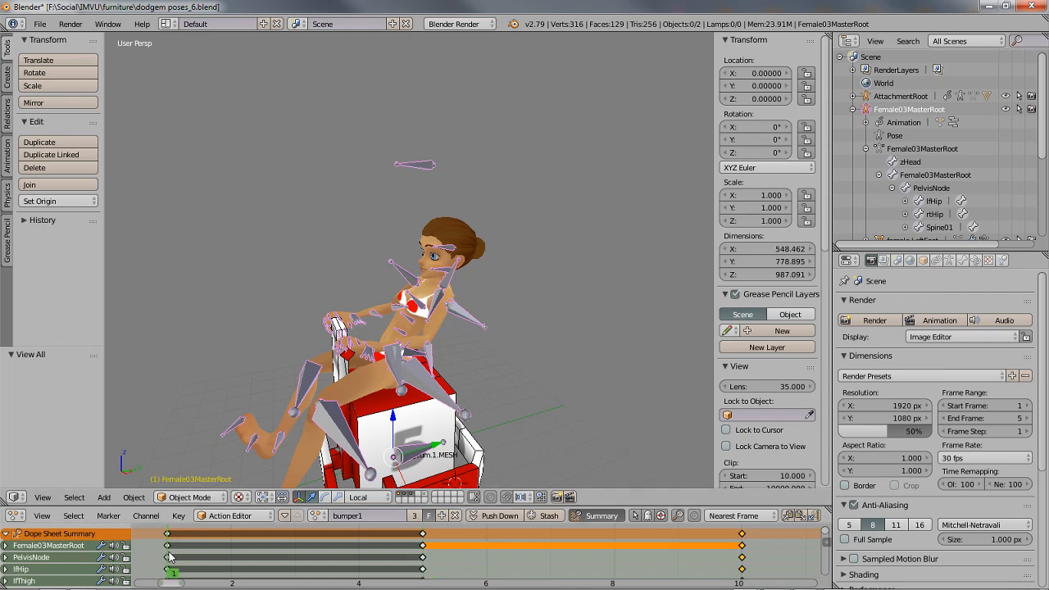
{"action": "left_click_drag", "start_coordinate": [172, 563], "coordinate": [408, 560]}
{"action": "left_click_drag", "start_coordinate": [424, 561], "coordinate": [726, 564]}
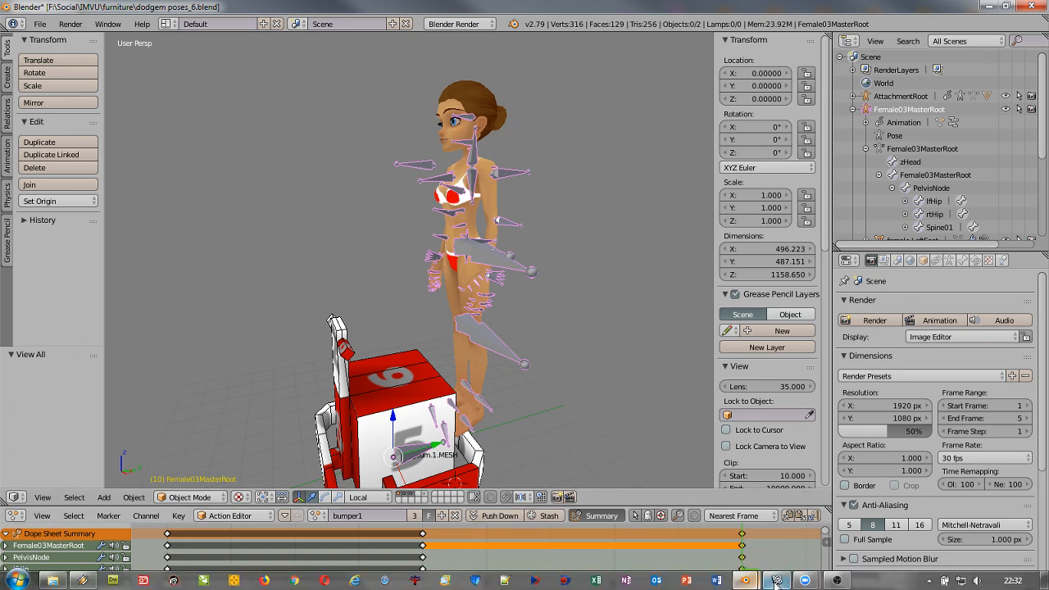
Step: Switch to the IMVU editor to inspect the avatar on the dodgem from another angle, and return to Blender
{"action": "left_click", "coordinate": [777, 580]}
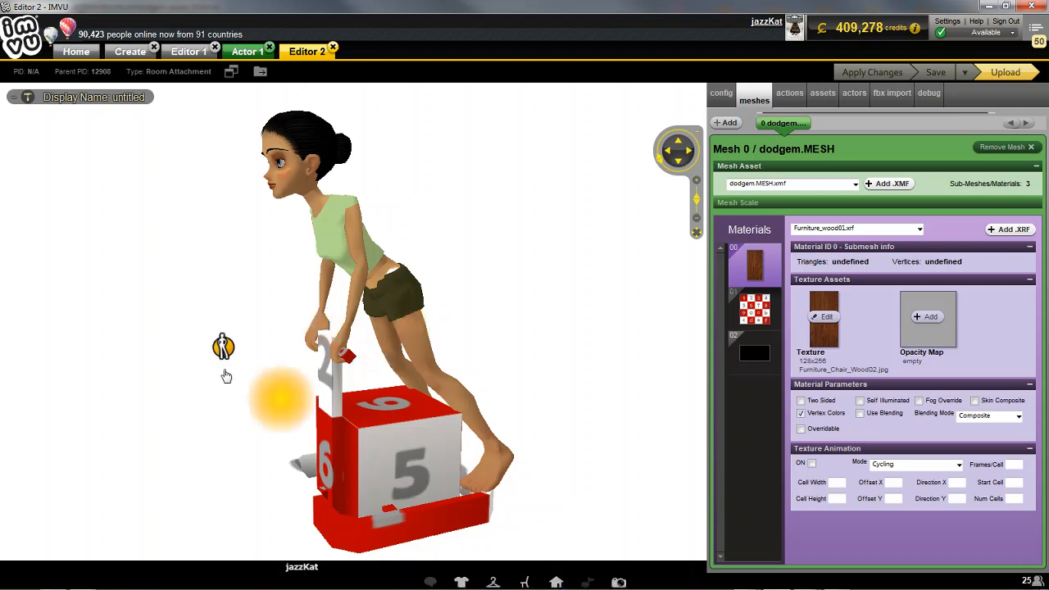
{"action": "mouse_move", "coordinate": [227, 374]}
{"action": "left_mouse_down"}
{"action": "mouse_move", "coordinate": [284, 381]}
{"action": "mouse_move", "coordinate": [248, 375]}
{"action": "left_mouse_up"}
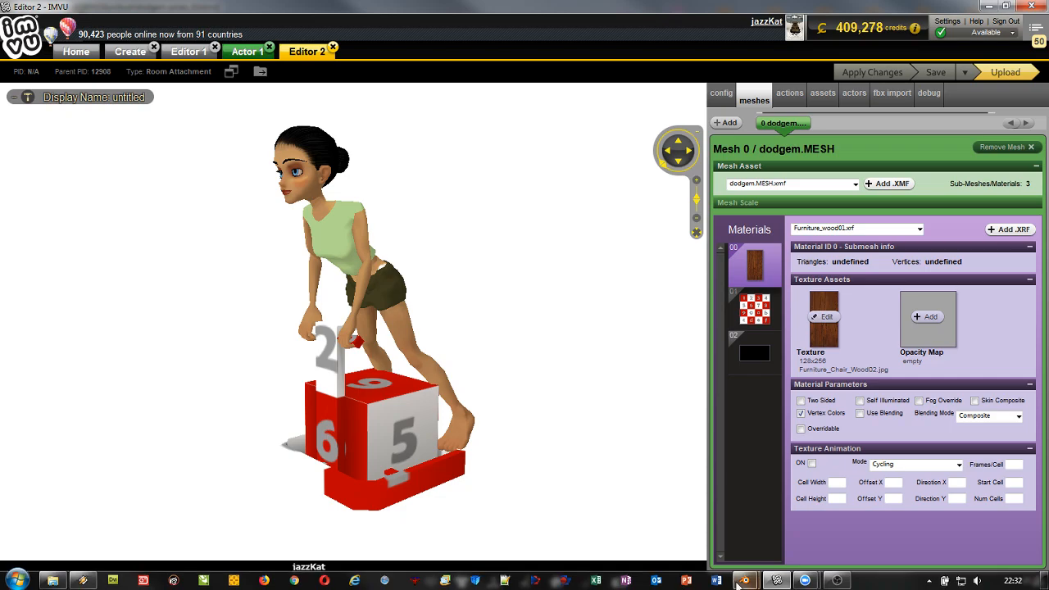
{"action": "mouse_move", "coordinate": [745, 581]}
{"action": "left_click", "coordinate": [822, 515]}
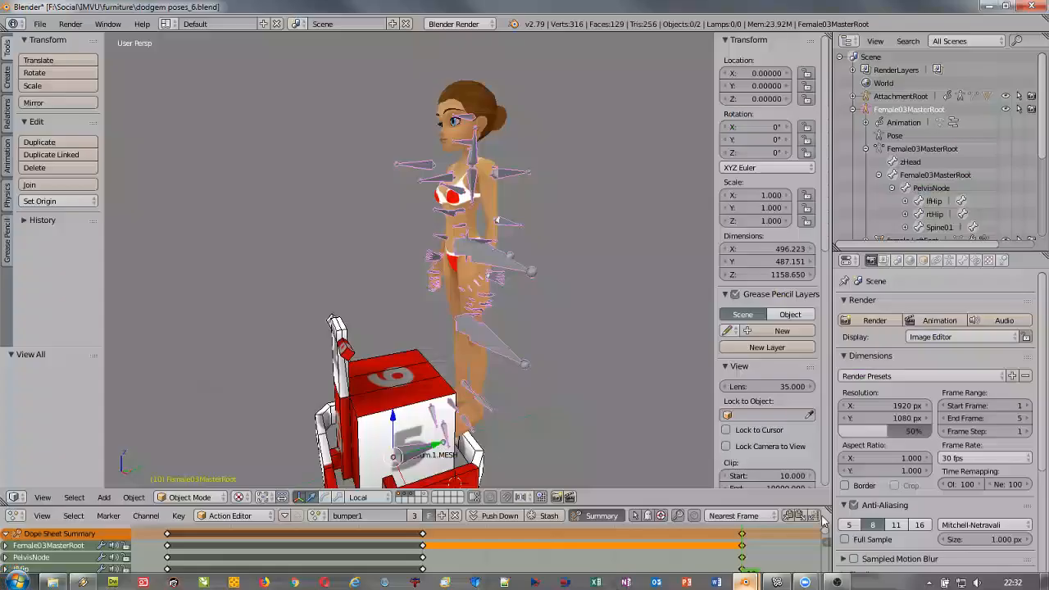
Step: Look through the list of stored actions, from Attachment and the bumper poses to posesALL and RESET, keeping bumper1 assigned
{"action": "left_click", "coordinate": [319, 515]}
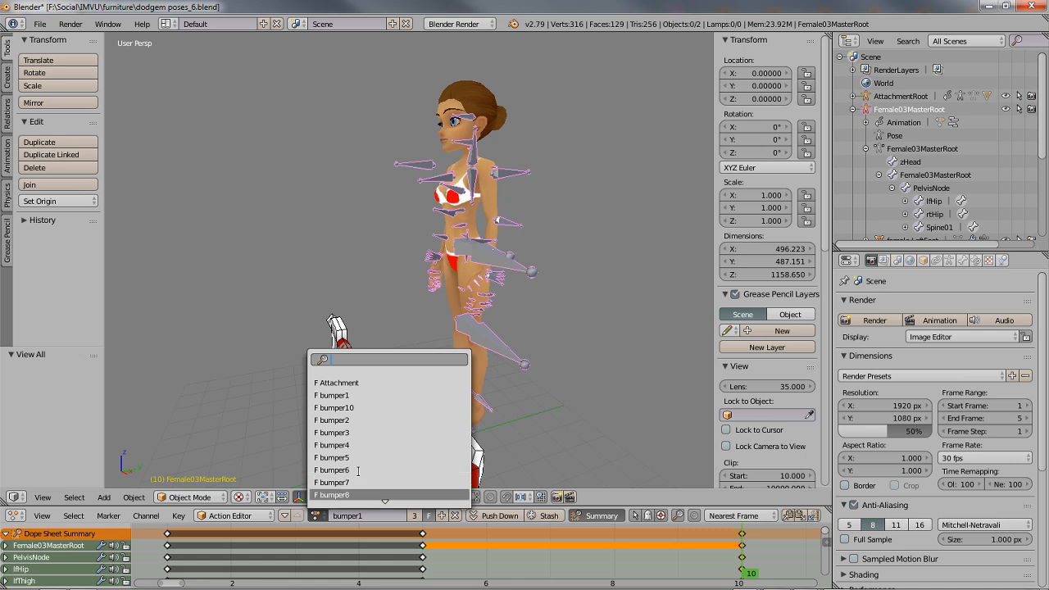
{"action": "scroll", "coordinate": [356, 492], "scroll_direction": "down", "scroll_amount": 3}
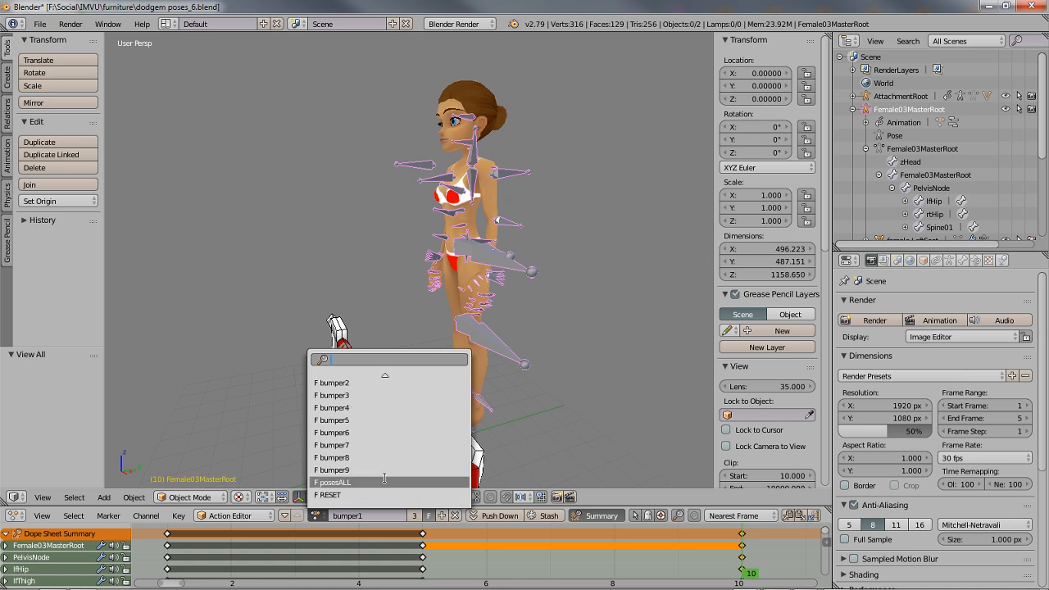
{"action": "scroll", "coordinate": [377, 396], "scroll_direction": "up", "scroll_amount": 3}
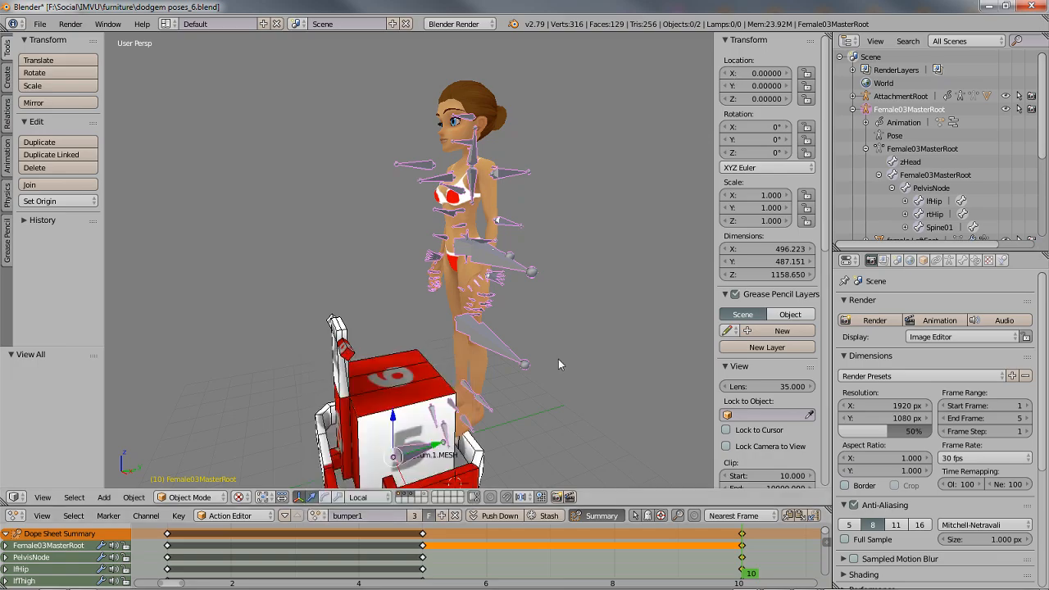
Step: Switch to the IMVU editor, move the avatar to another pose spot on the dodgem and view it from the side
{"action": "left_click", "coordinate": [776, 580]}
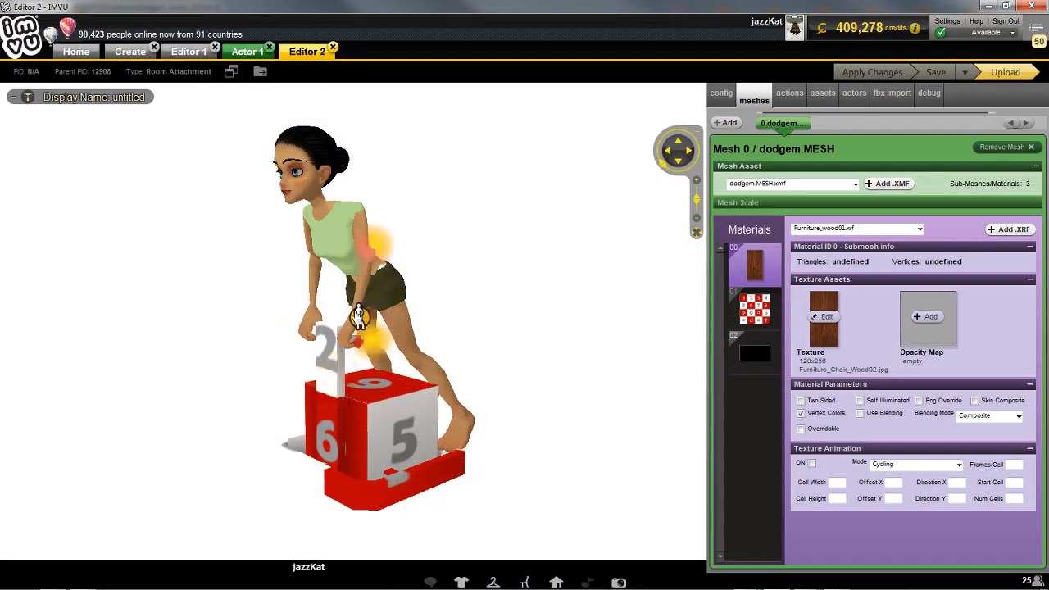
{"action": "left_click", "coordinate": [358, 313]}
{"action": "left_click_drag", "start_coordinate": [487, 432], "coordinate": [474, 439]}
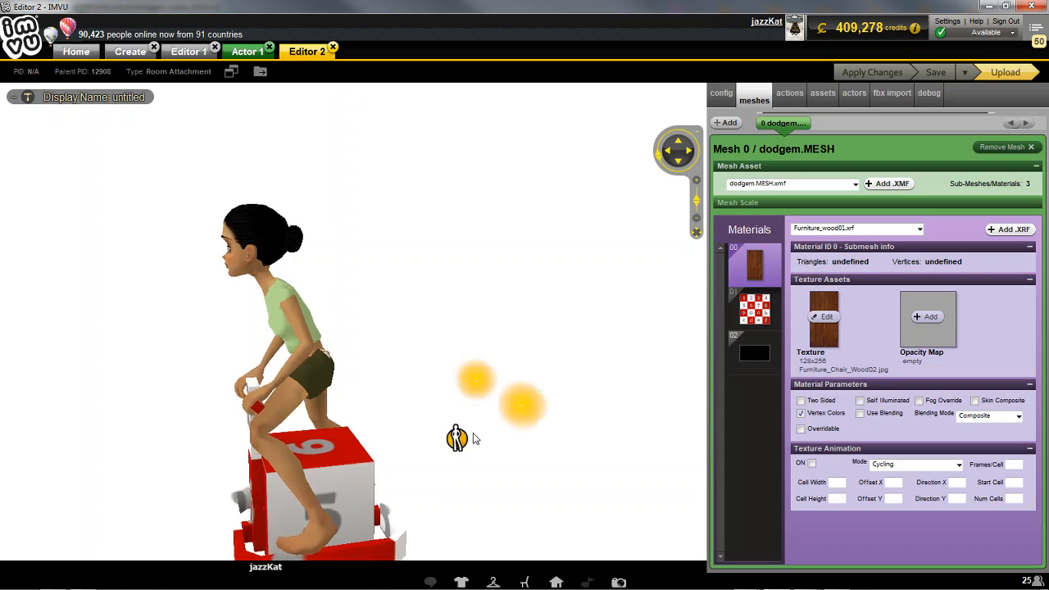
{"action": "right_click_drag", "start_coordinate": [474, 439], "coordinate": [483, 412]}
{"action": "mouse_move", "coordinate": [483, 410]}
{"action": "left_mouse_down"}
{"action": "mouse_move", "coordinate": [490, 425]}
{"action": "mouse_move", "coordinate": [491, 414]}
{"action": "left_mouse_up"}
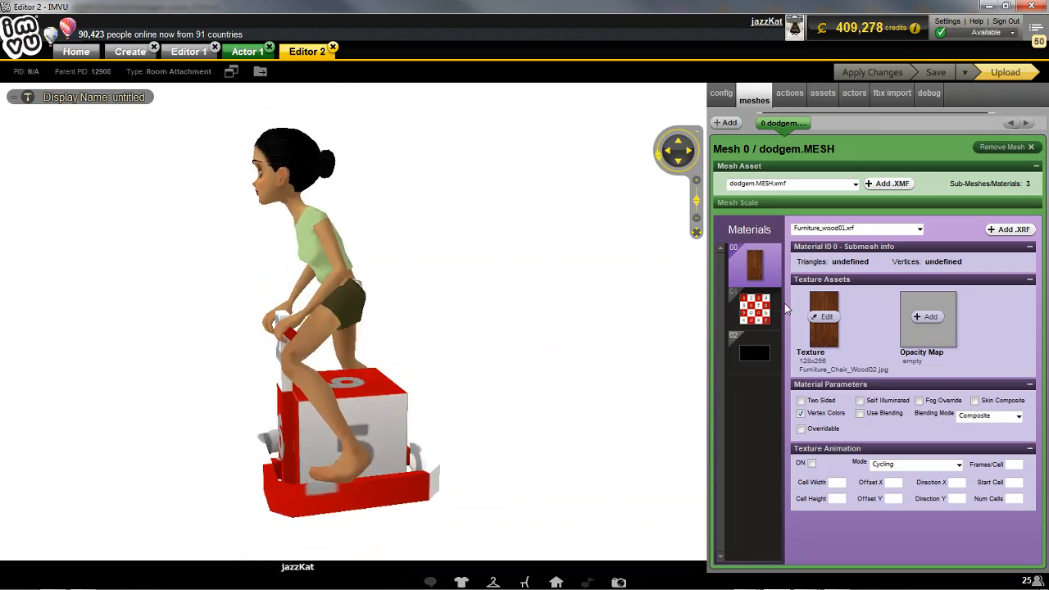
Step: Add ten empty ensembles to Action 0, the stance.Dodgem11 trigger
{"action": "left_click", "coordinate": [789, 95]}
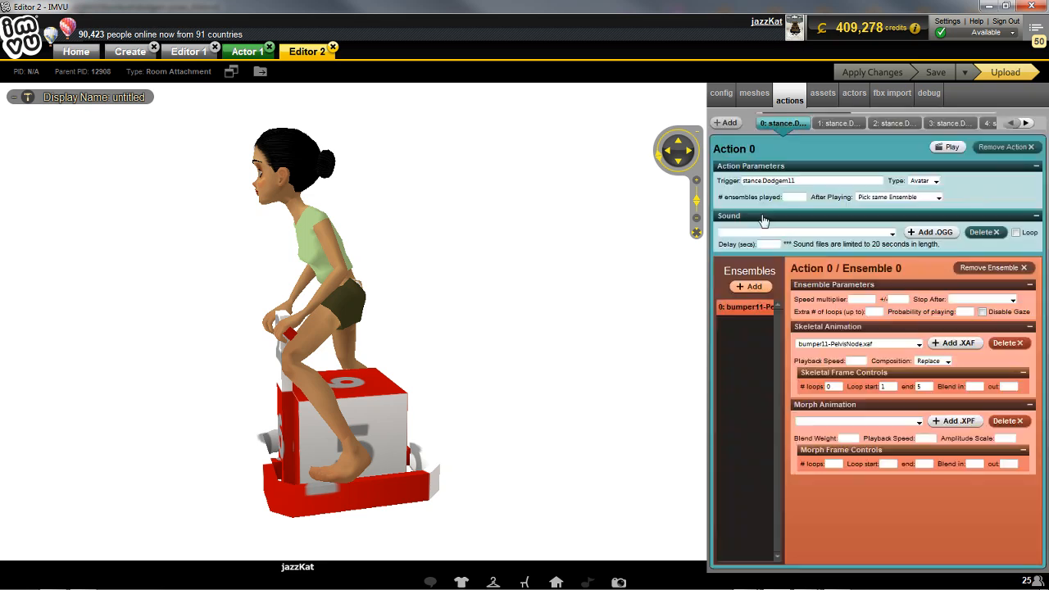
{"action": "left_click", "coordinate": [749, 286]}
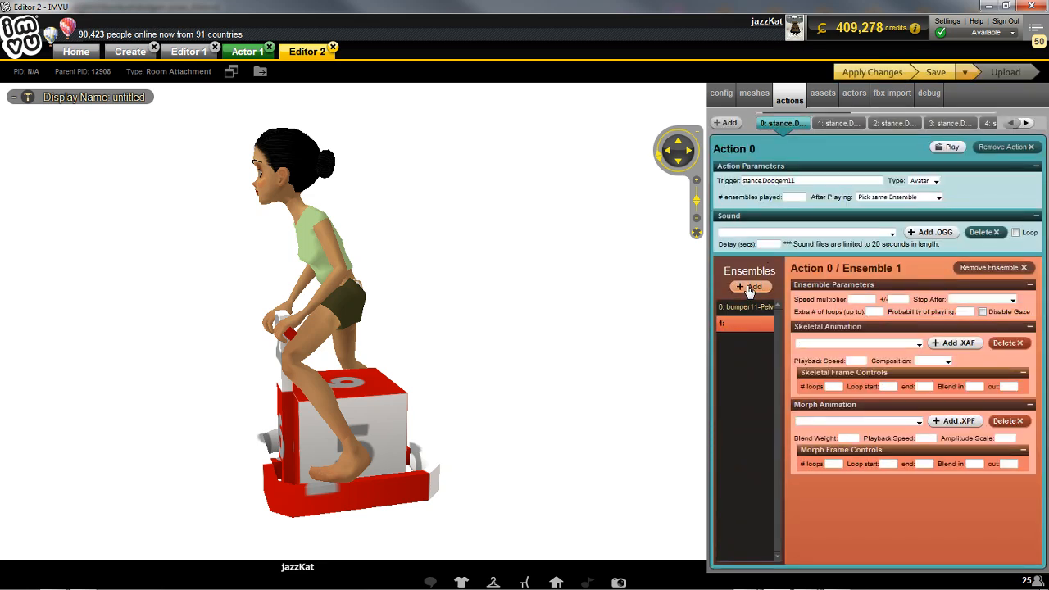
{"action": "left_click", "coordinate": [749, 286]}
{"action": "left_click", "coordinate": [749, 288]}
{"action": "left_click", "coordinate": [748, 288]}
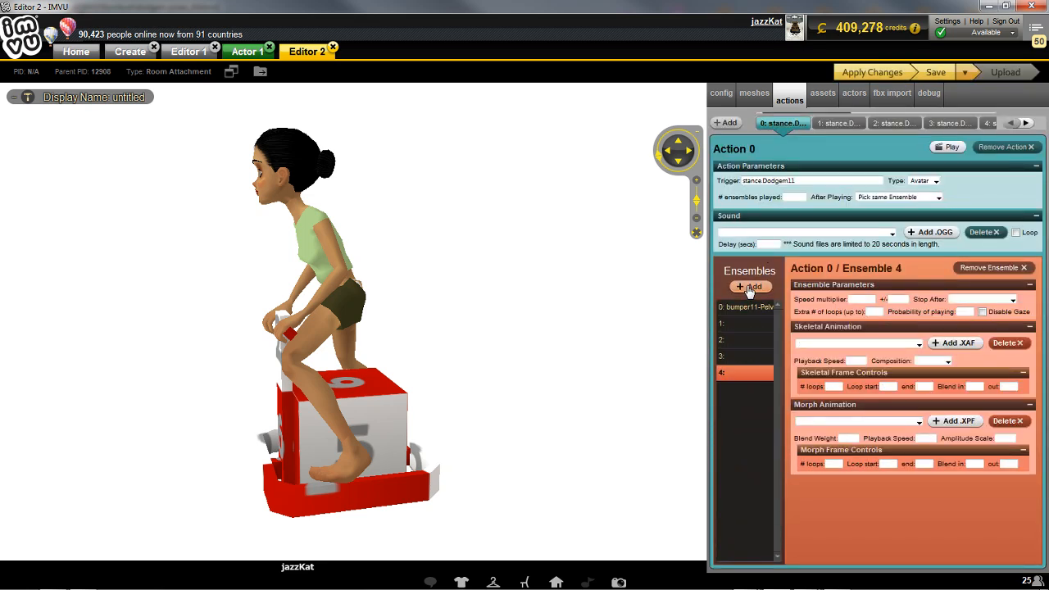
{"action": "left_click", "coordinate": [749, 288]}
{"action": "left_click", "coordinate": [748, 289]}
{"action": "left_click", "coordinate": [749, 287]}
{"action": "left_click", "coordinate": [748, 288]}
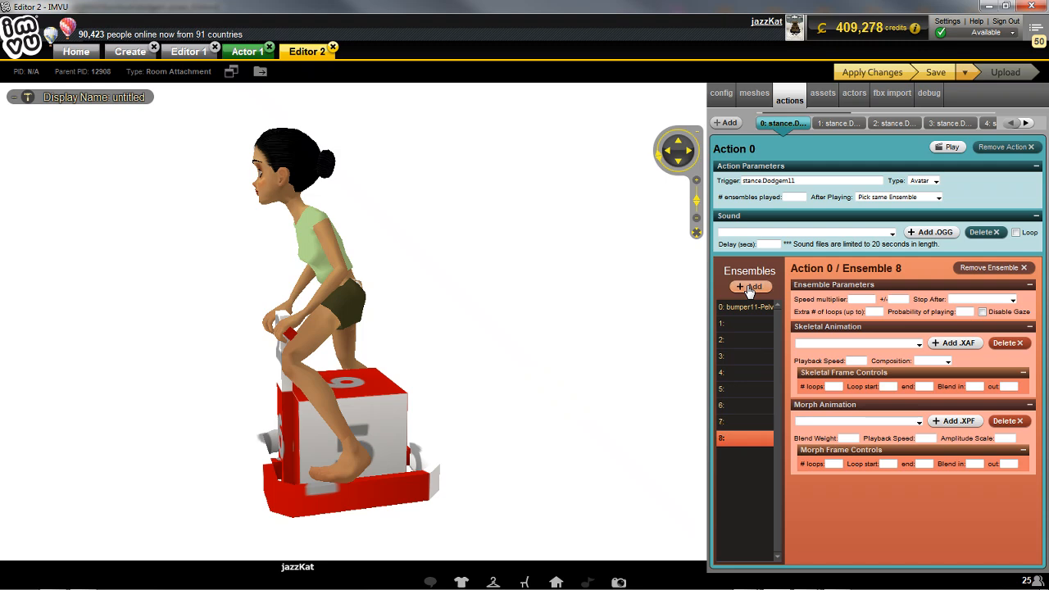
{"action": "left_click", "coordinate": [749, 288]}
{"action": "left_click", "coordinate": [748, 288]}
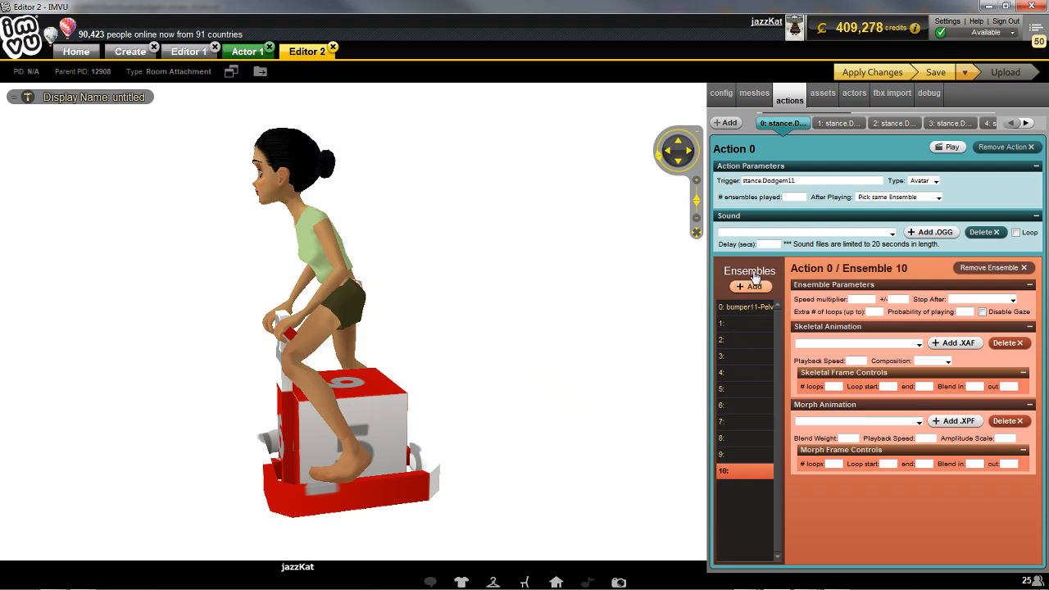
Step: Compare ensembles 0 and 1 and look through the skeletal animation files available for ensemble 0
{"action": "left_click", "coordinate": [729, 323]}
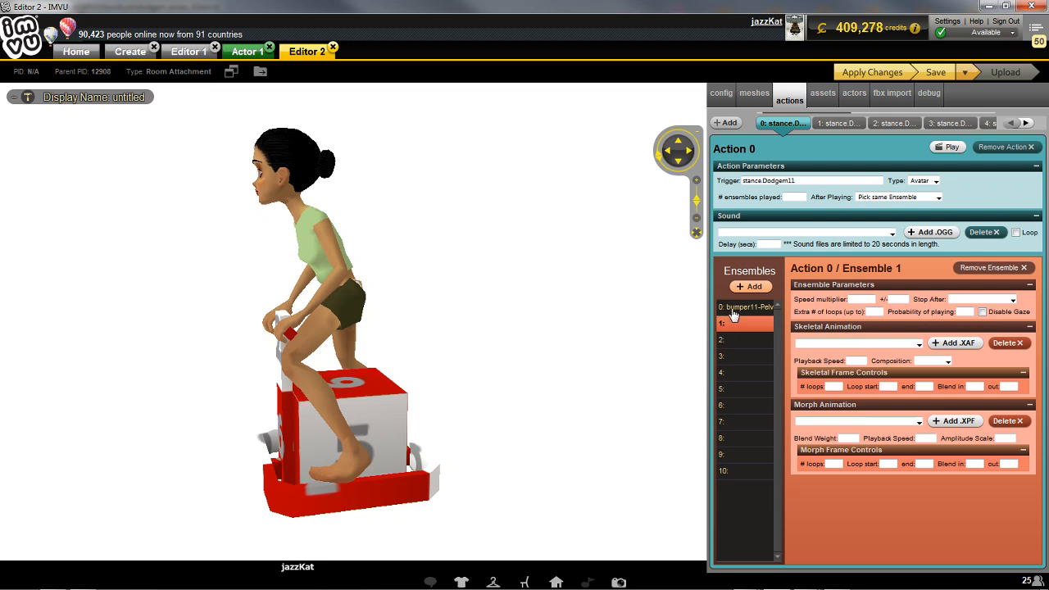
{"action": "left_click", "coordinate": [732, 310]}
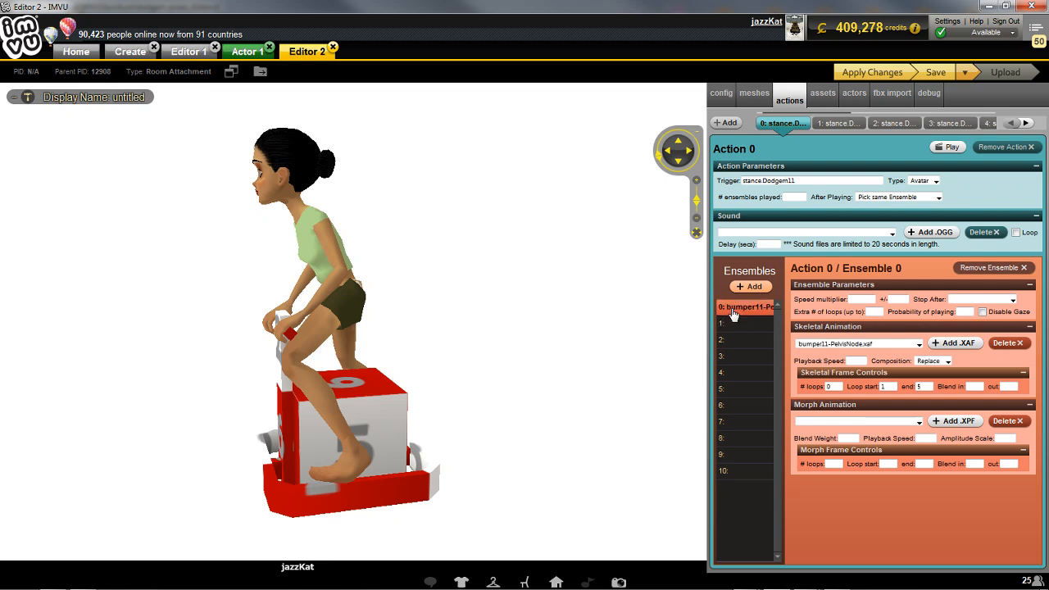
{"action": "left_click", "coordinate": [883, 344]}
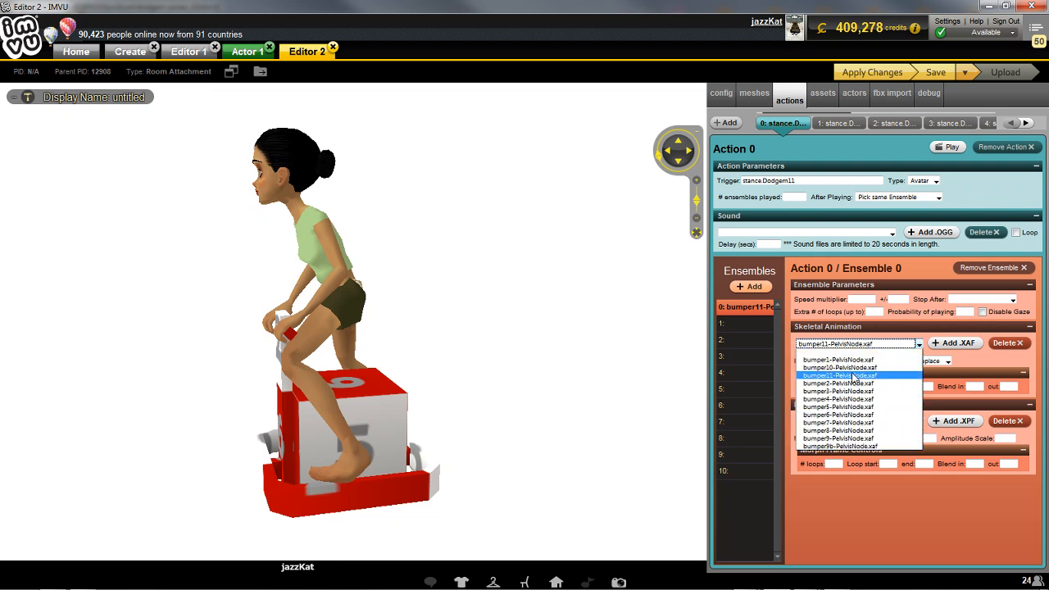
{"action": "left_click", "coordinate": [746, 330]}
{"action": "left_click", "coordinate": [747, 331]}
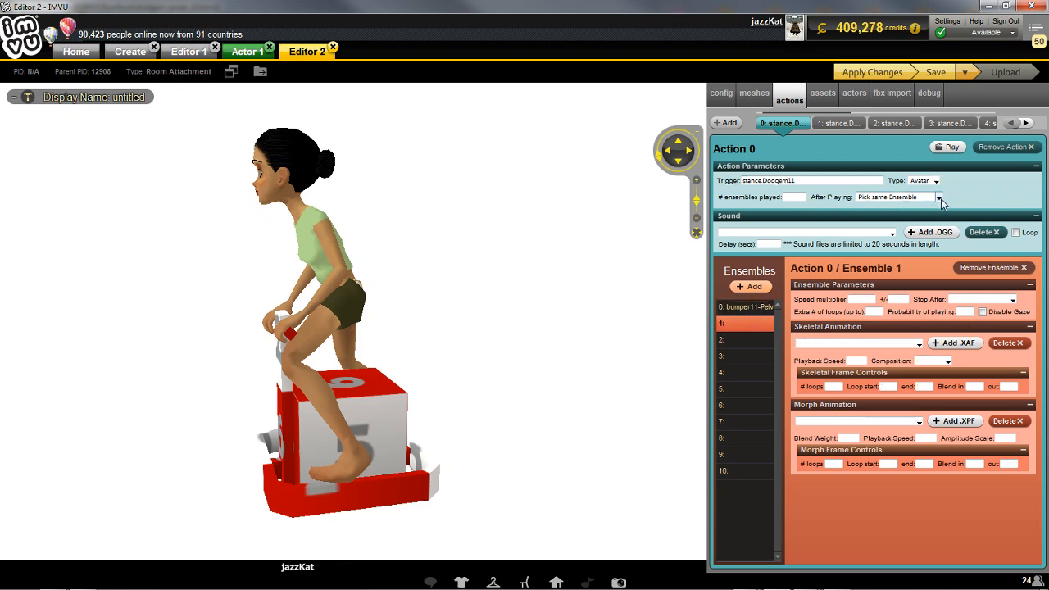
Step: Step through the ensembles of Action 0 in numerical order up to ensemble 10
{"action": "left_click", "coordinate": [730, 341]}
{"action": "left_click", "coordinate": [737, 359]}
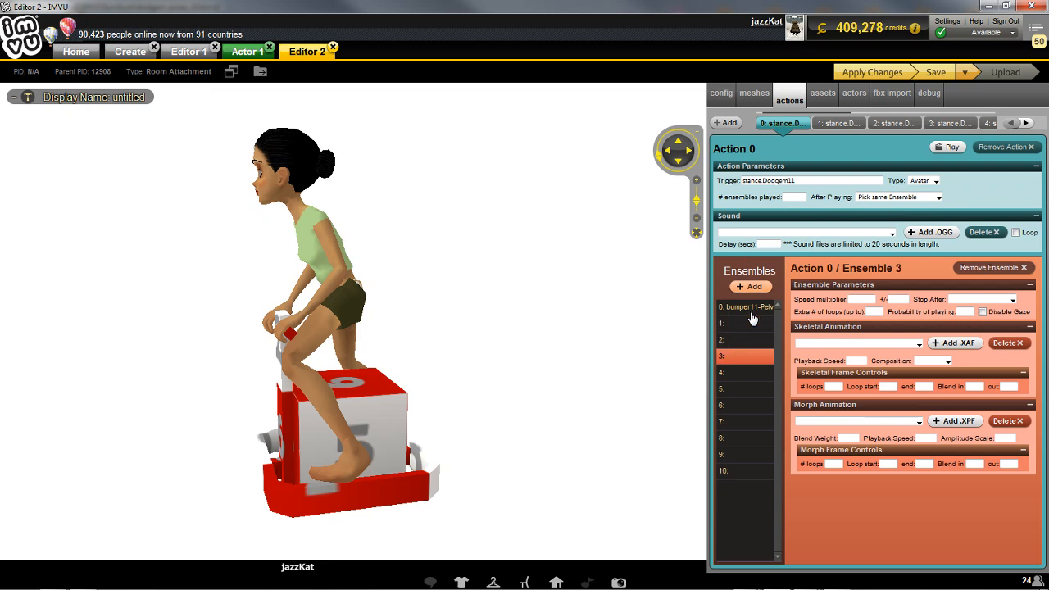
{"action": "left_click", "coordinate": [744, 309]}
{"action": "left_click", "coordinate": [742, 329]}
{"action": "left_click", "coordinate": [742, 341]}
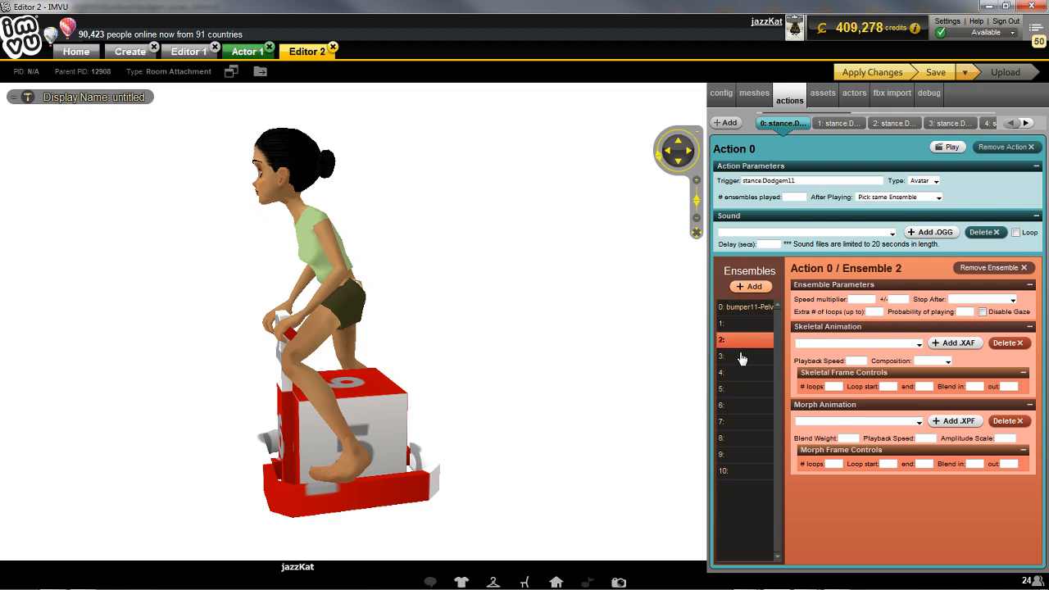
{"action": "left_click", "coordinate": [742, 357]}
{"action": "left_click", "coordinate": [742, 374]}
{"action": "left_click", "coordinate": [741, 390]}
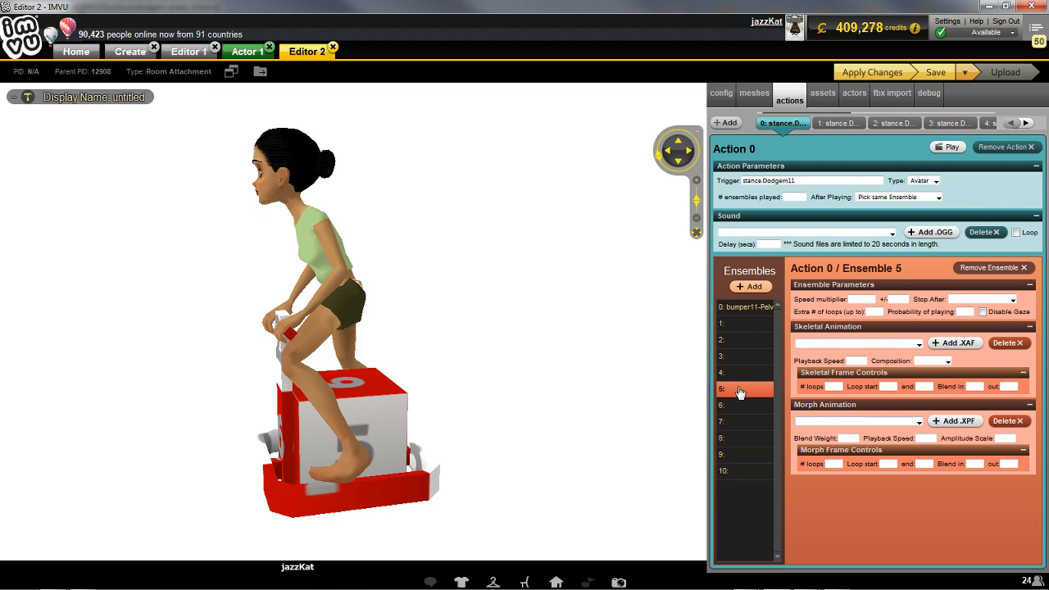
{"action": "left_click", "coordinate": [741, 406]}
{"action": "left_click", "coordinate": [741, 422]}
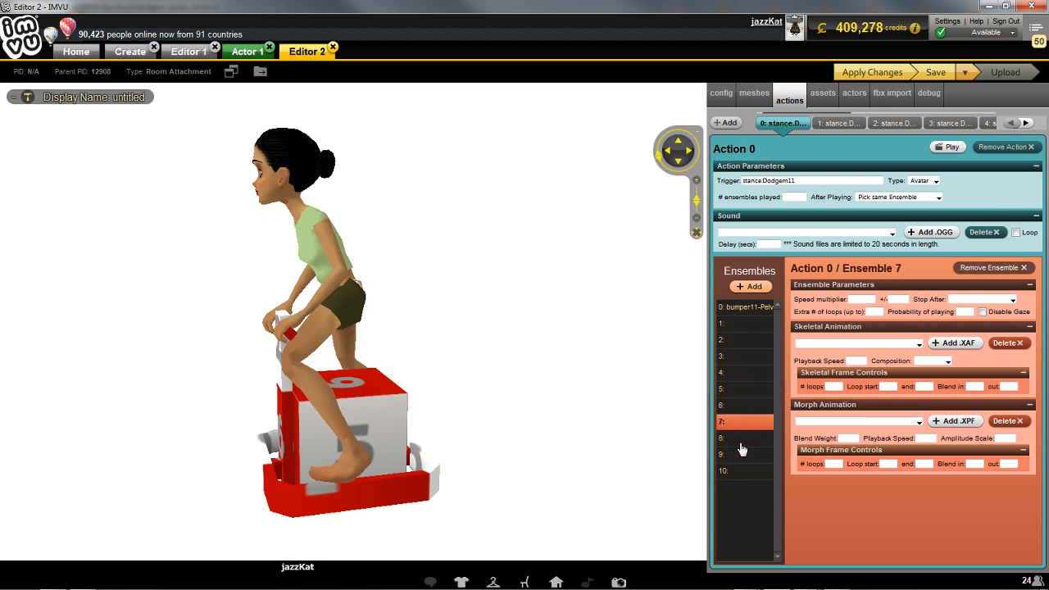
{"action": "left_click", "coordinate": [740, 439]}
{"action": "left_click", "coordinate": [742, 455]}
{"action": "left_click", "coordinate": [743, 472]}
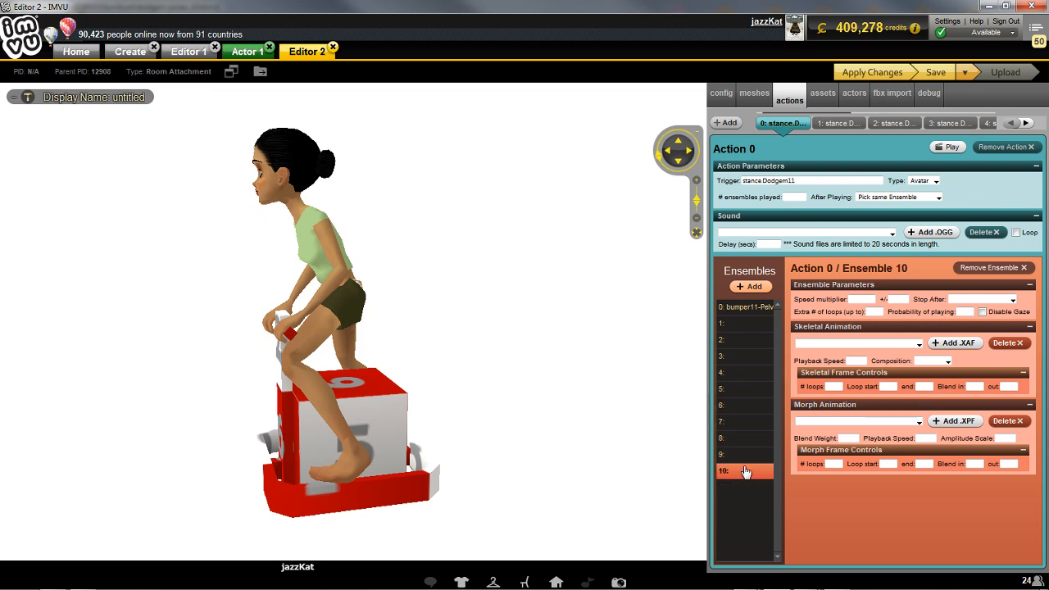
Step: Select ensembles 1, 5, 3, 0, 8 and 10 of Action 0 to illustrate a random playing order
{"action": "left_click", "coordinate": [741, 324]}
{"action": "left_click", "coordinate": [744, 390]}
{"action": "left_click", "coordinate": [743, 357]}
{"action": "left_click", "coordinate": [743, 310]}
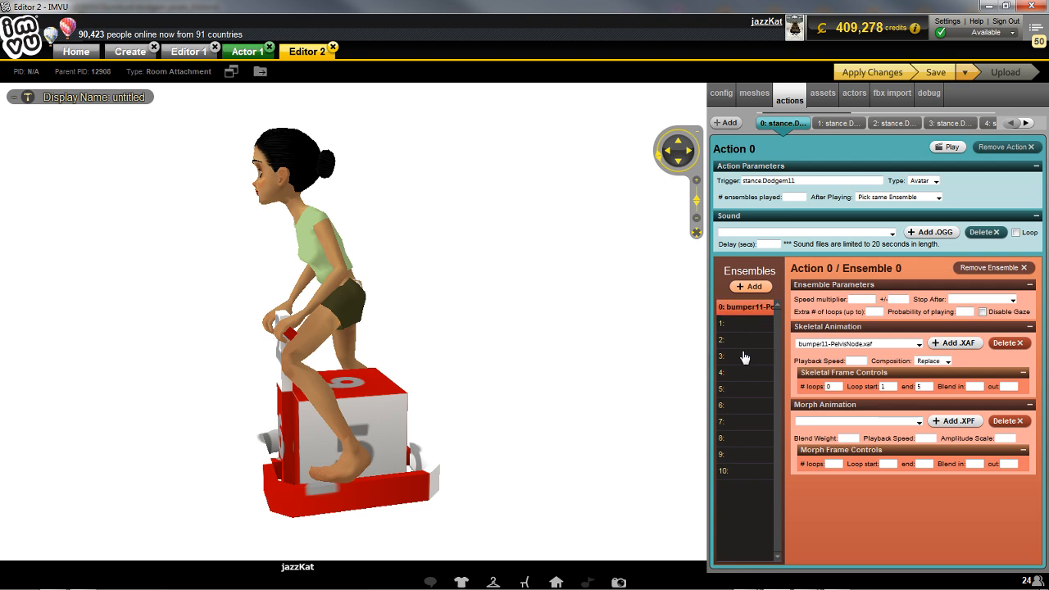
{"action": "left_click", "coordinate": [746, 437]}
{"action": "left_click", "coordinate": [745, 470]}
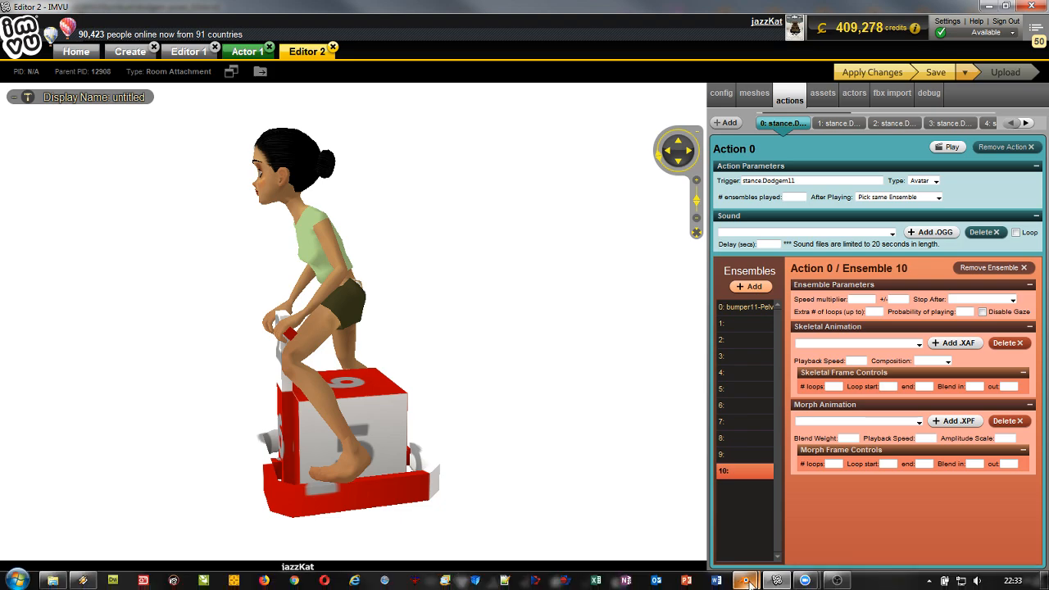
Step: Return to Blender and scrub the bumper1 action from frame 5 to frame 10 to check the pose change
{"action": "mouse_move", "coordinate": [749, 582]}
{"action": "left_click", "coordinate": [816, 516]}
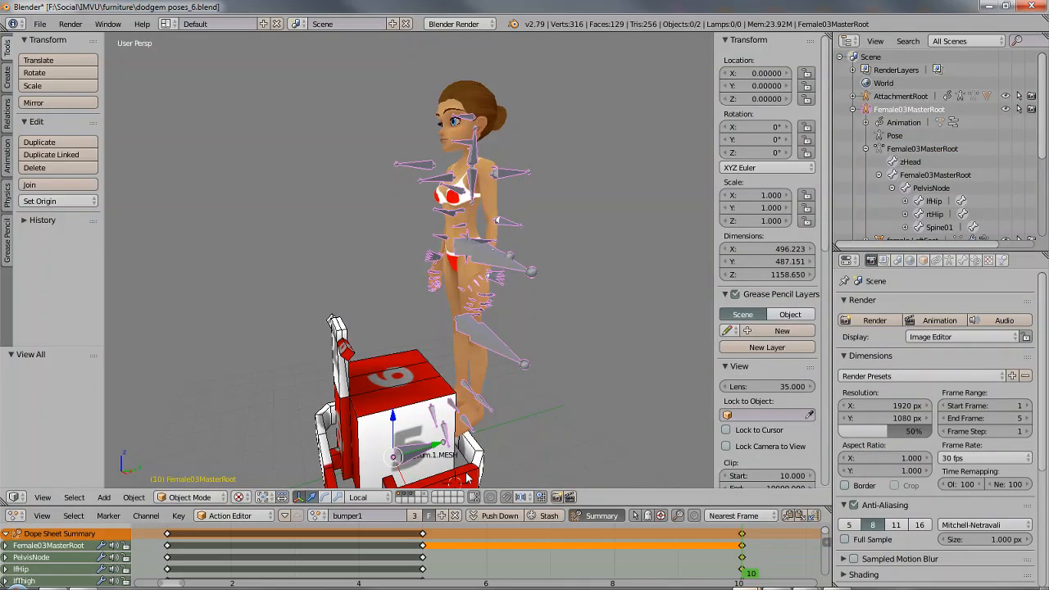
{"action": "left_click", "coordinate": [422, 539]}
{"action": "left_click_drag", "start_coordinate": [423, 539], "coordinate": [741, 554]}
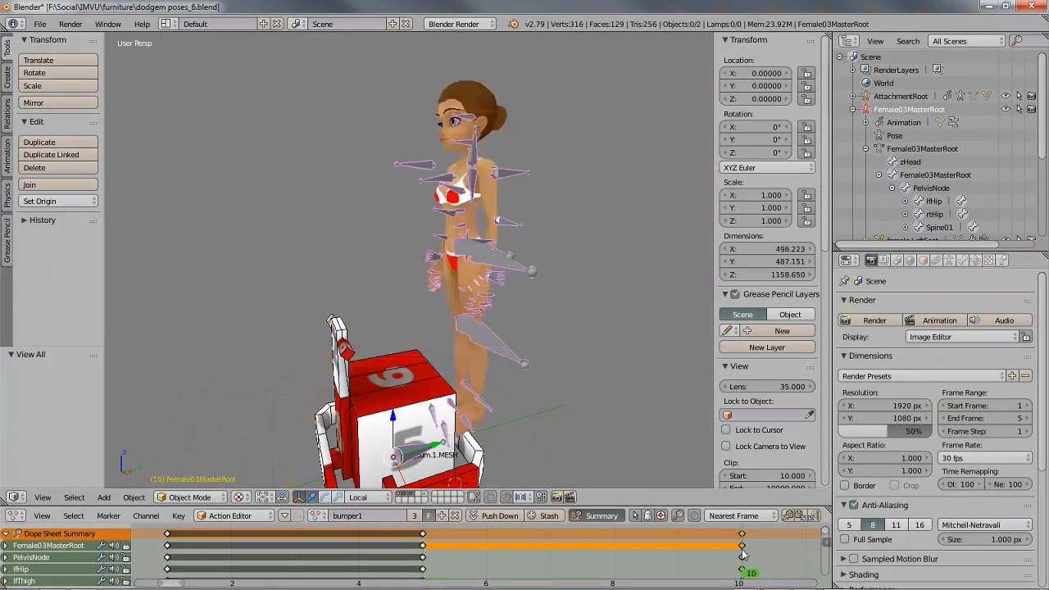
Step: Switch back to the IMVU editor and view the avatar's pose on the dodgem from a different angle
{"action": "mouse_move", "coordinate": [837, 584]}
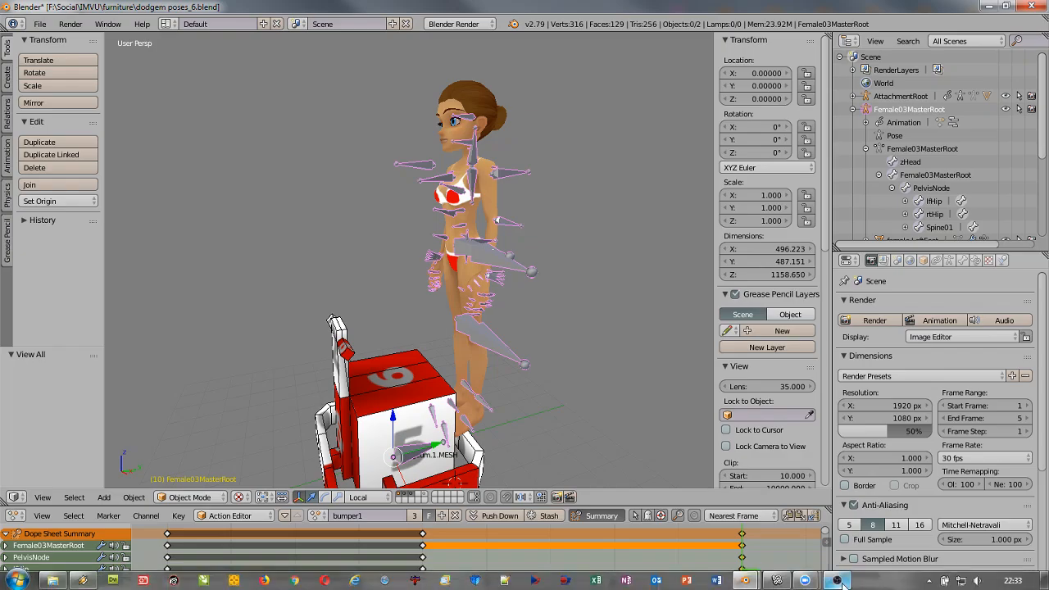
{"action": "left_click", "coordinate": [773, 580]}
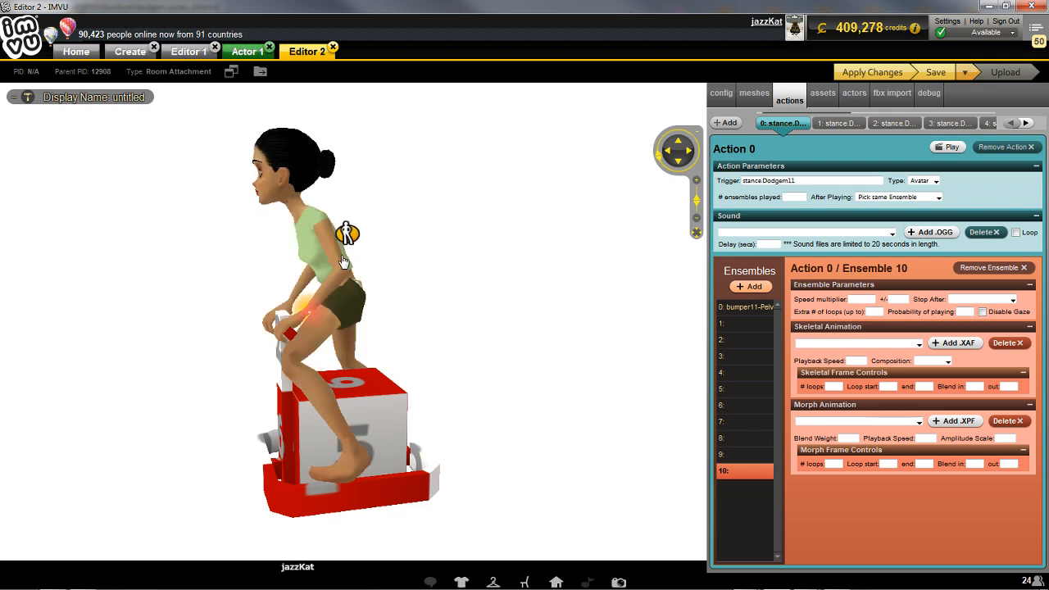
{"action": "left_click", "coordinate": [492, 331]}
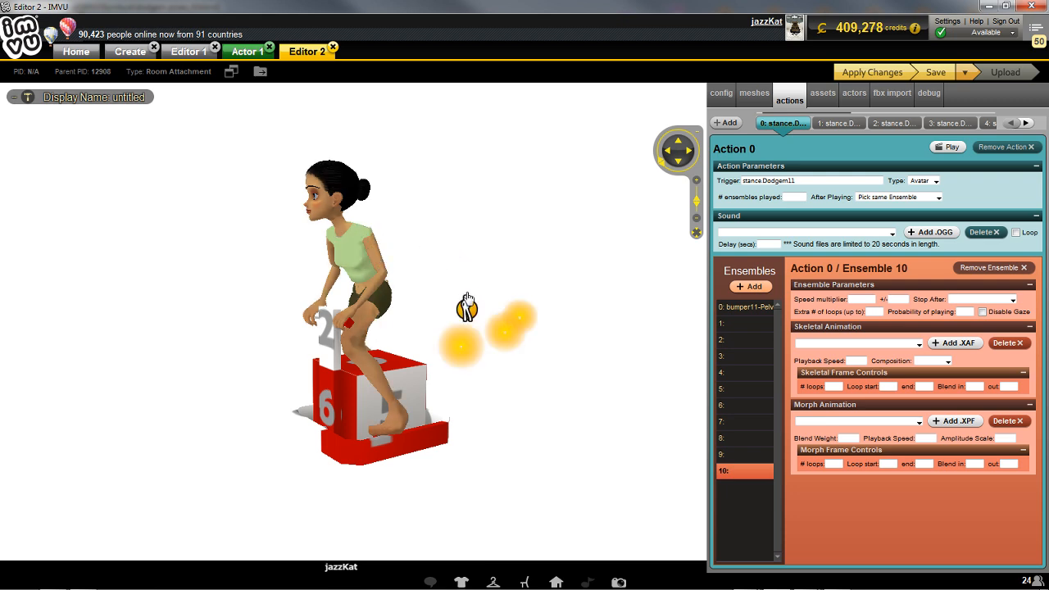
Step: Select ensembles 1, 4, 8, 0 and 9 of Action 0 in turn to illustrate another random playing order
{"action": "left_click", "coordinate": [737, 328]}
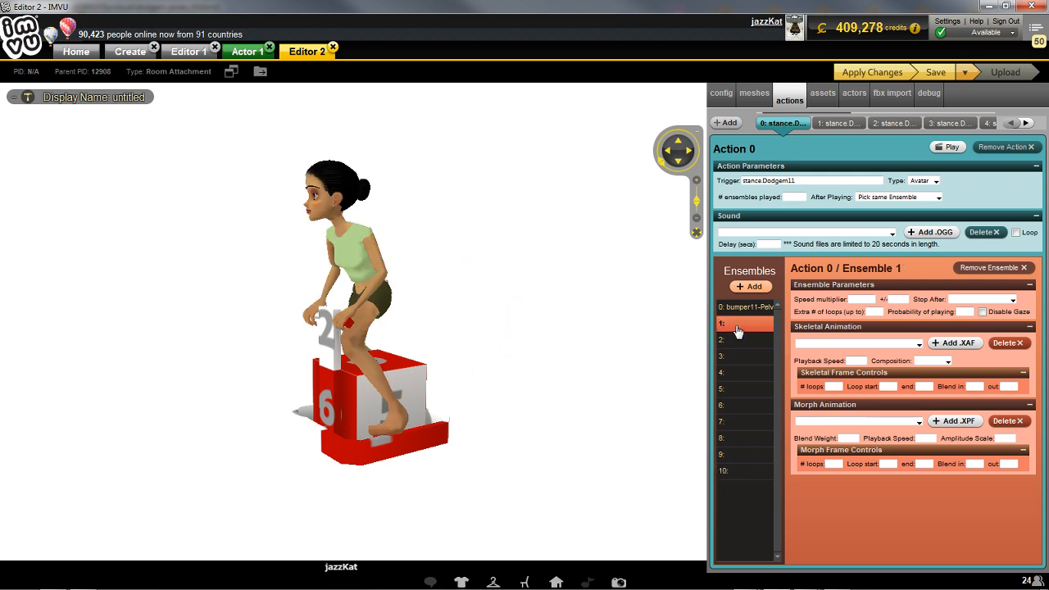
{"action": "left_click", "coordinate": [738, 373]}
{"action": "left_click", "coordinate": [740, 439]}
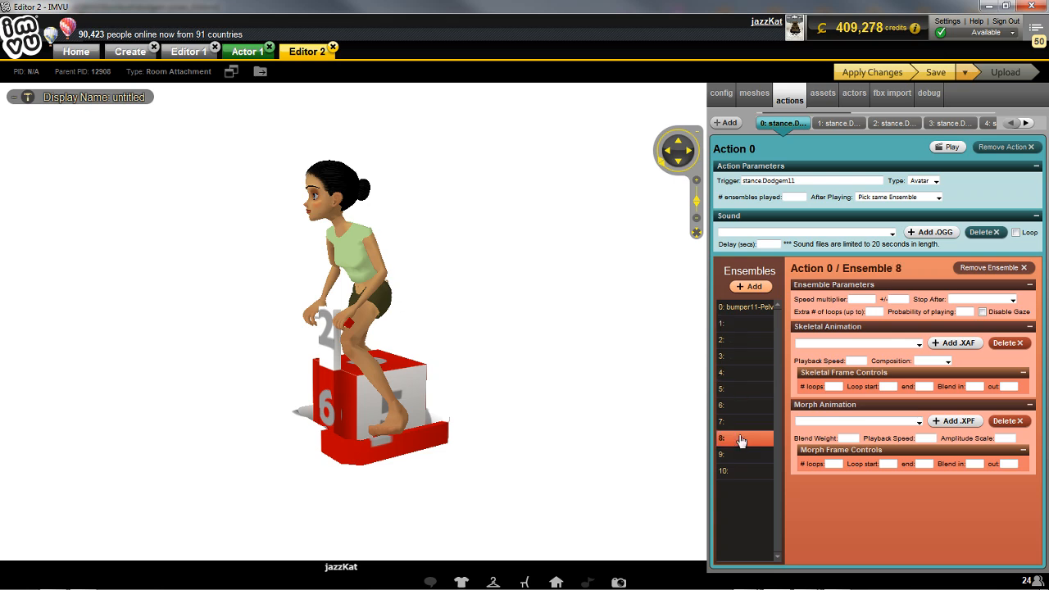
{"action": "left_click", "coordinate": [740, 307]}
{"action": "left_click", "coordinate": [741, 460]}
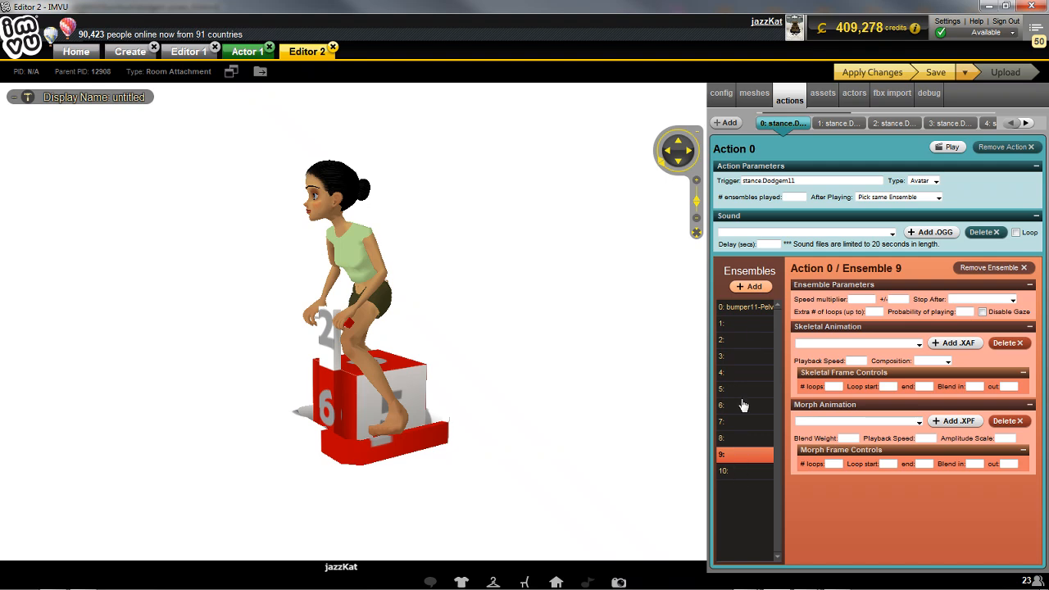
Step: Check the skeletal animation files available to ensemble 9, and return to ensemble 0 of Action 0
{"action": "left_click", "coordinate": [850, 344]}
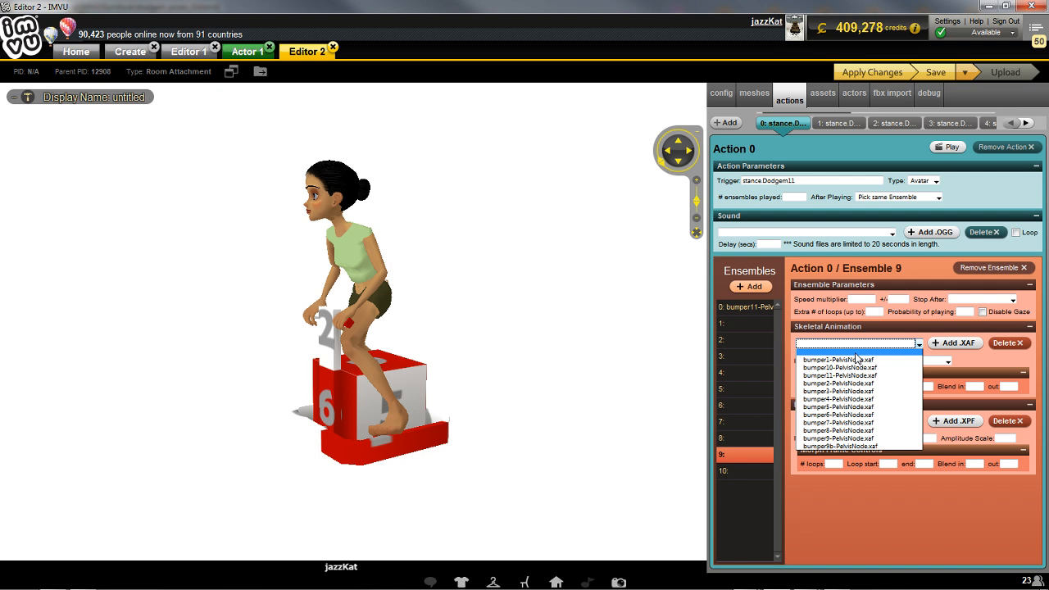
{"action": "left_click", "coordinate": [857, 500]}
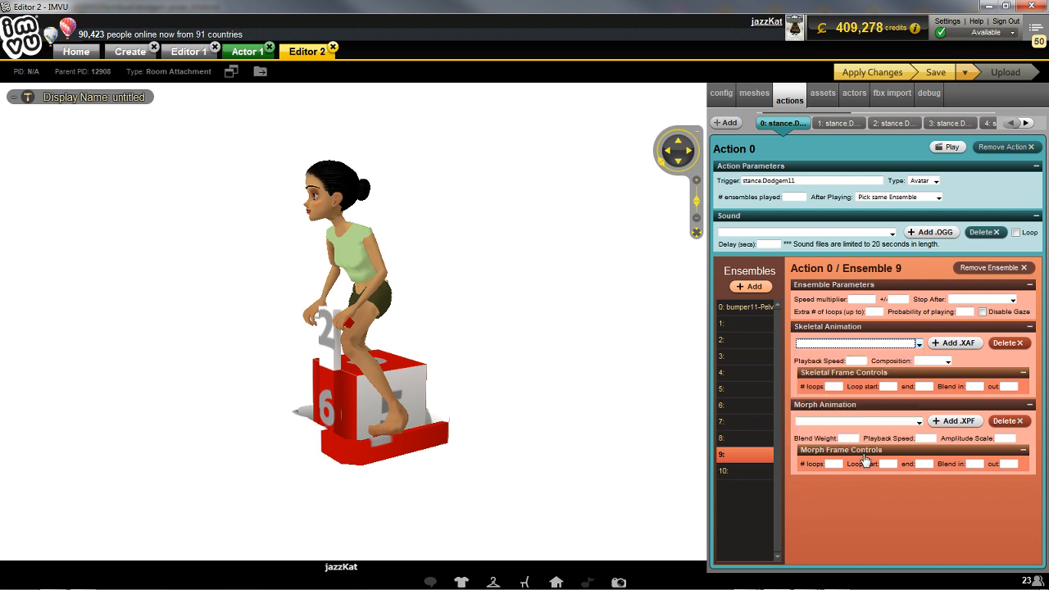
{"action": "left_click", "coordinate": [737, 308]}
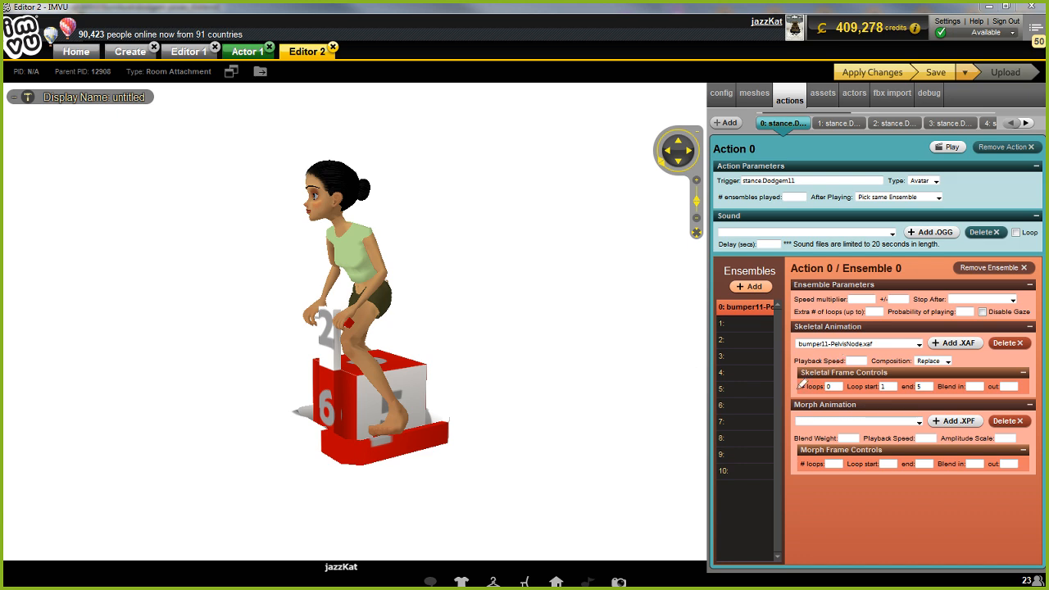
{"action": "mouse_move", "coordinate": [771, 354]}
{"action": "left_mouse_down"}
{"action": "mouse_move", "coordinate": [1016, 417]}
{"action": "mouse_move", "coordinate": [1028, 327]}
{"action": "mouse_move", "coordinate": [758, 347]}
{"action": "left_mouse_up"}
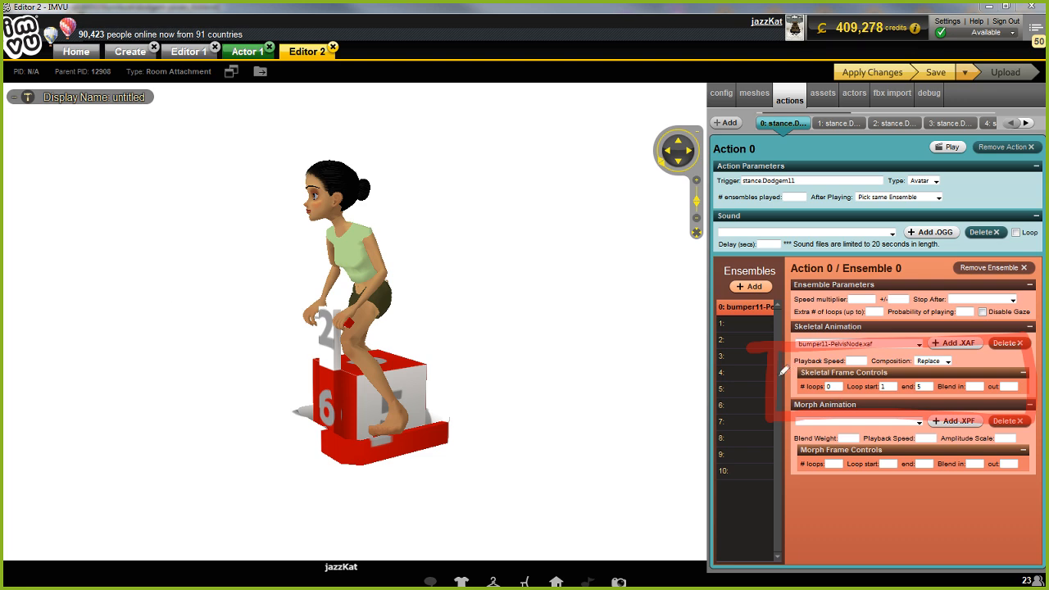
{"action": "mouse_move", "coordinate": [775, 337]}
{"action": "left_mouse_down"}
{"action": "mouse_move", "coordinate": [776, 430]}
{"action": "mouse_move", "coordinate": [1028, 420]}
{"action": "mouse_move", "coordinate": [1024, 321]}
{"action": "mouse_move", "coordinate": [761, 339]}
{"action": "mouse_move", "coordinate": [1039, 328]}
{"action": "mouse_move", "coordinate": [1042, 433]}
{"action": "mouse_move", "coordinate": [774, 428]}
{"action": "mouse_move", "coordinate": [765, 343]}
{"action": "mouse_move", "coordinate": [1043, 329]}
{"action": "left_mouse_up"}
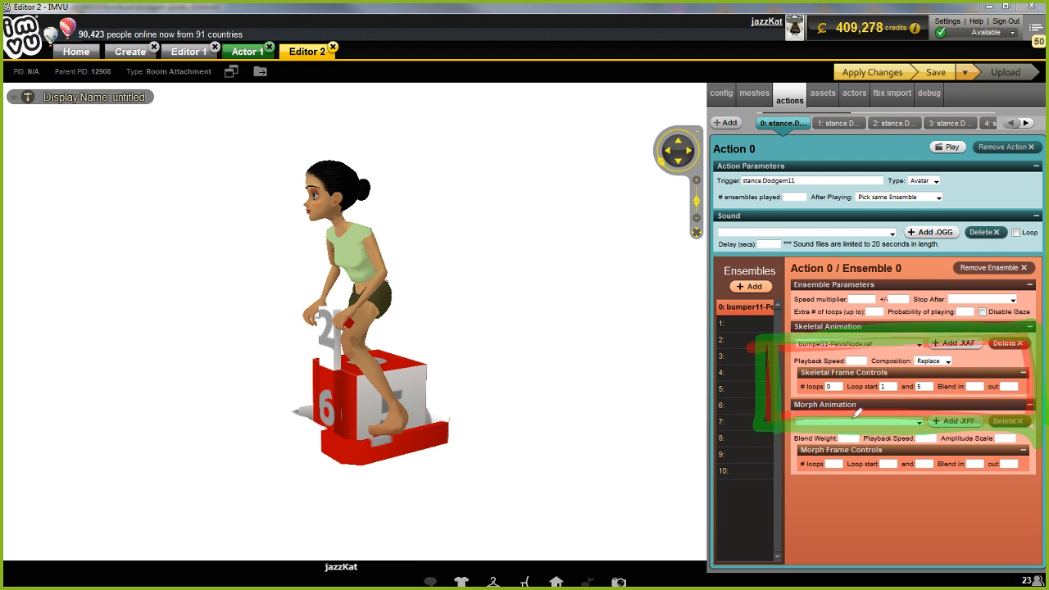
{"action": "mouse_move", "coordinate": [852, 375]}
{"action": "left_mouse_down"}
{"action": "mouse_move", "coordinate": [908, 405]}
{"action": "mouse_move", "coordinate": [906, 380]}
{"action": "mouse_move", "coordinate": [847, 382]}
{"action": "left_mouse_up"}
{"action": "mouse_move", "coordinate": [924, 370]}
{"action": "left_mouse_down"}
{"action": "mouse_move", "coordinate": [901, 385]}
{"action": "mouse_move", "coordinate": [950, 406]}
{"action": "mouse_move", "coordinate": [952, 374]}
{"action": "mouse_move", "coordinate": [936, 366]}
{"action": "left_mouse_up"}
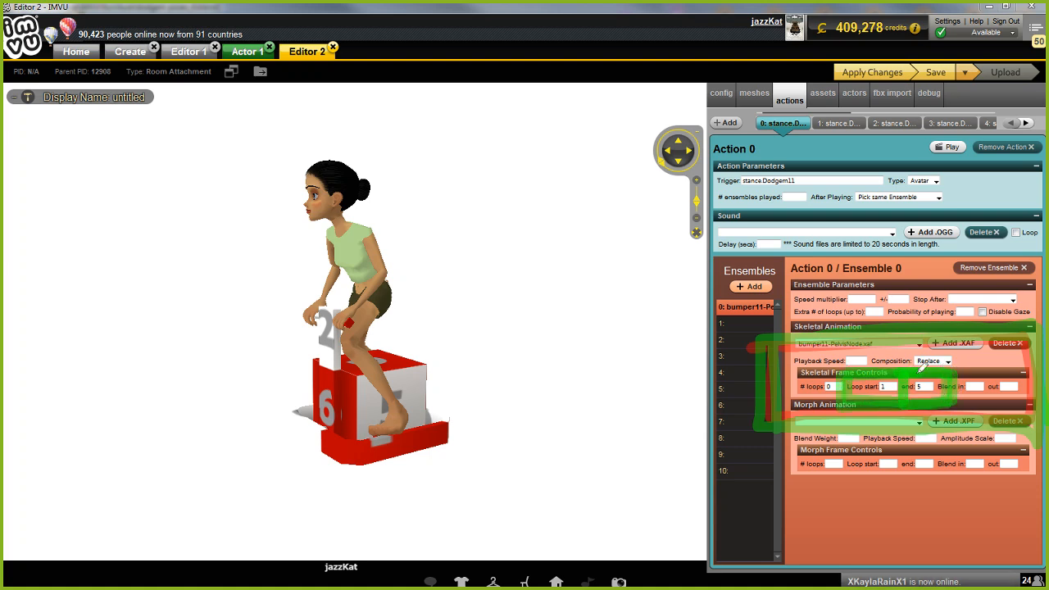
{"action": "left_click_drag", "start_coordinate": [919, 371], "coordinate": [948, 401]}
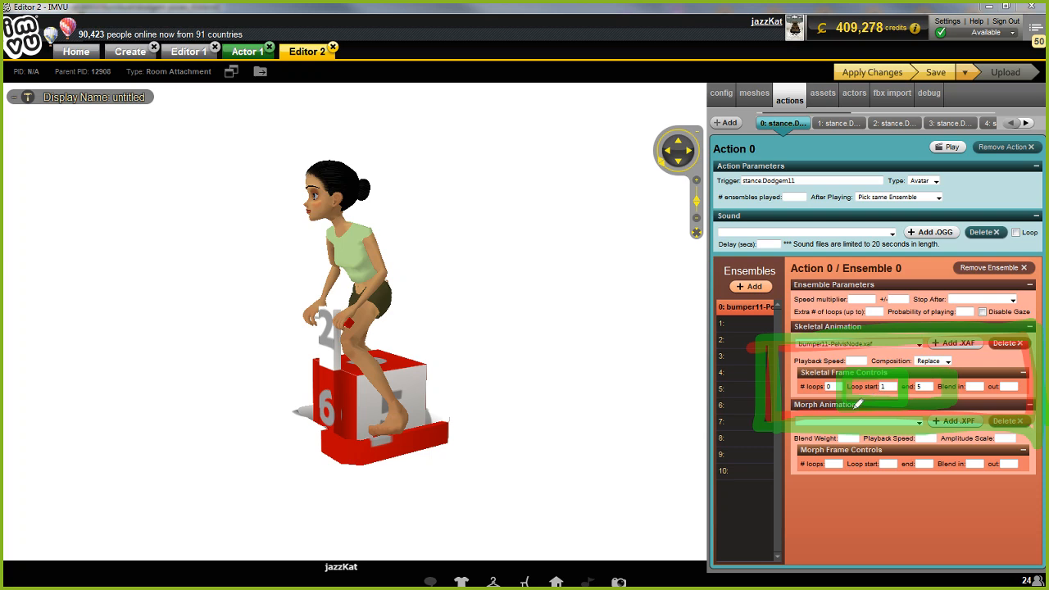
{"action": "mouse_move", "coordinate": [646, 300]}
{"action": "left_mouse_down"}
{"action": "mouse_move", "coordinate": [706, 303]}
{"action": "mouse_move", "coordinate": [655, 303]}
{"action": "mouse_move", "coordinate": [697, 305]}
{"action": "left_mouse_up"}
{"action": "left_click_drag", "start_coordinate": [644, 427], "coordinate": [703, 426]}
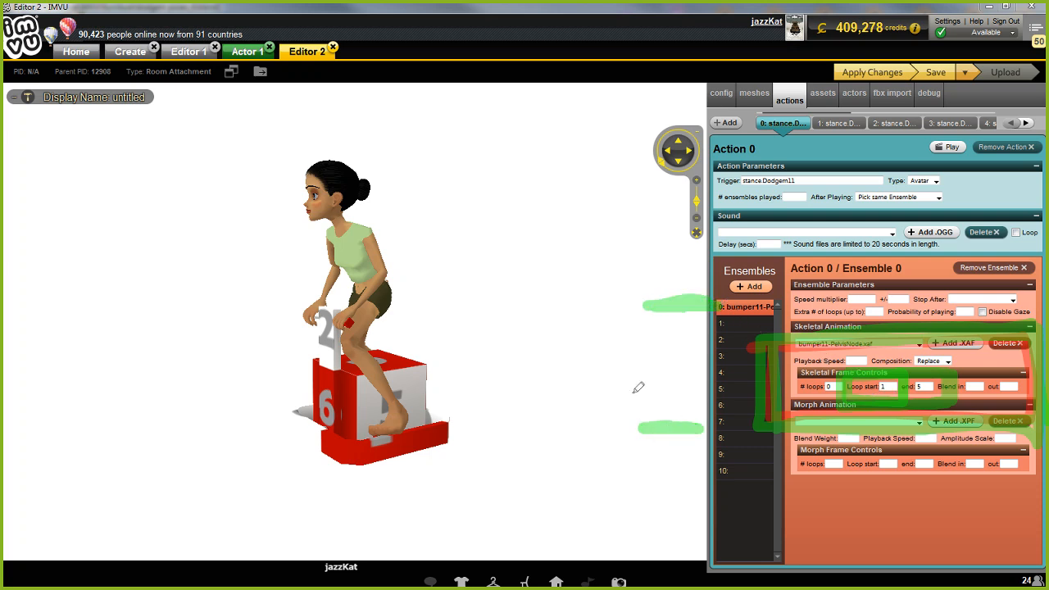
{"action": "mouse_move", "coordinate": [632, 376]}
{"action": "left_mouse_down"}
{"action": "mouse_move", "coordinate": [705, 375]}
{"action": "mouse_move", "coordinate": [678, 374]}
{"action": "left_mouse_up"}
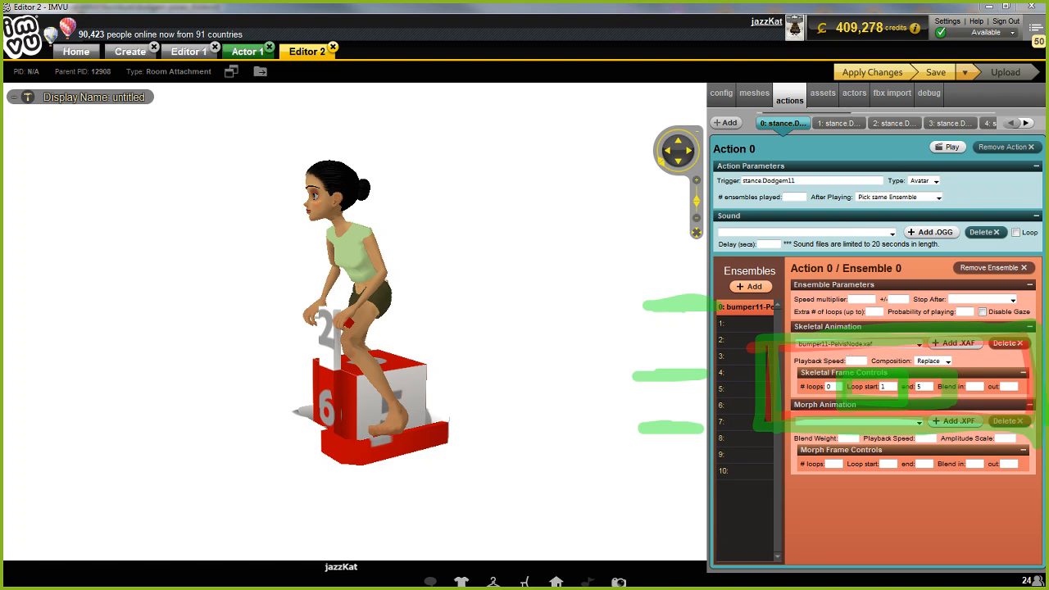
{"action": "key", "text": "Escape"}
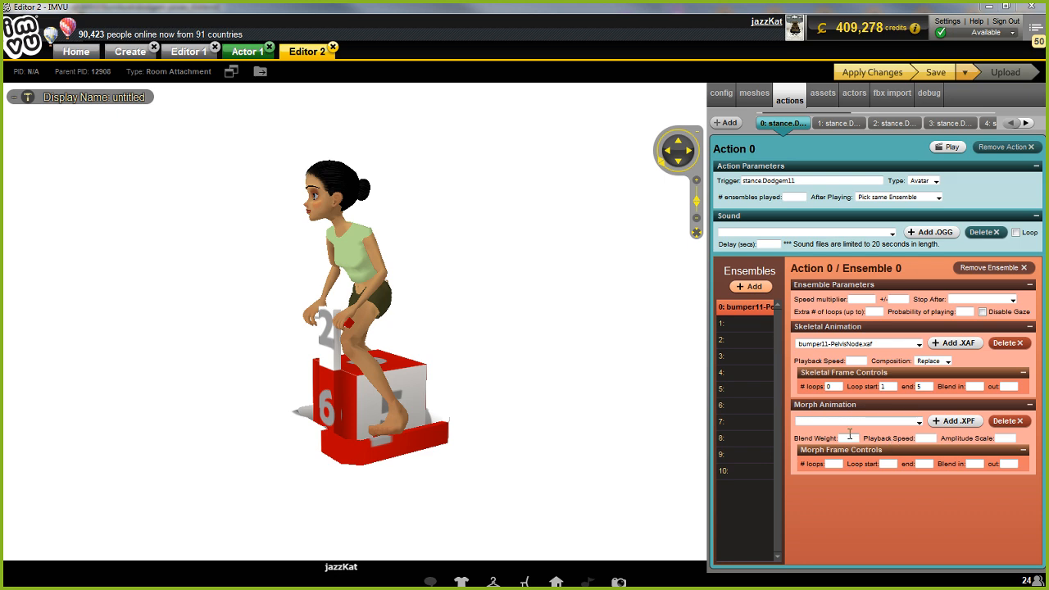
Step: Highlight the loop start and end frame values of ensemble 0's skeletal animation
{"action": "left_click_drag", "start_coordinate": [890, 388], "coordinate": [876, 385]}
{"action": "double_click", "coordinate": [920, 386]}
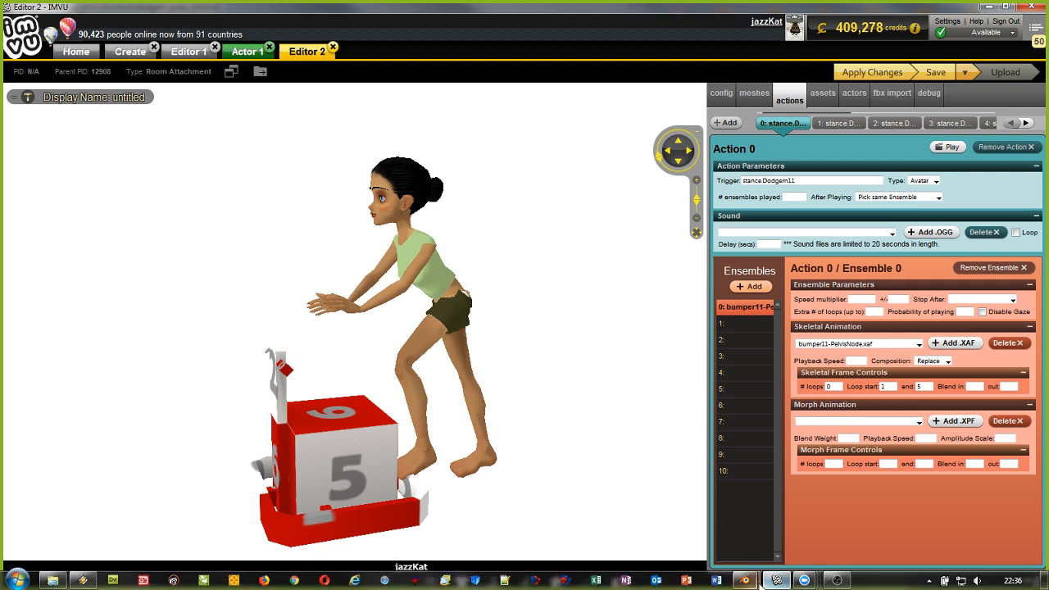
Step: Switch to the dodgem v8 file in Blender and apply the Blender 2 4 Live theme preset in the user preferences
{"action": "mouse_move", "coordinate": [755, 583]}
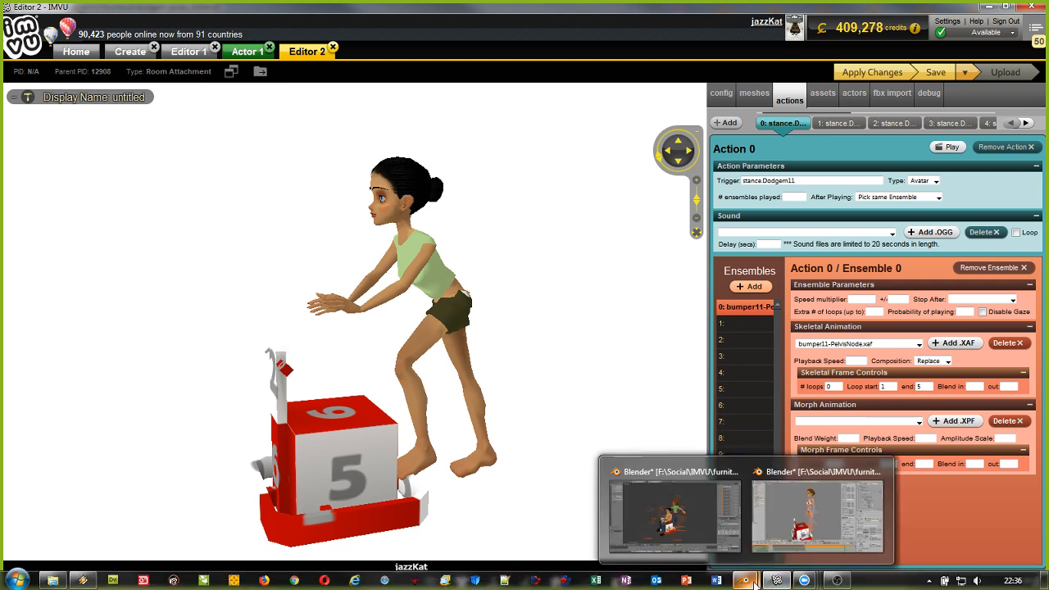
{"action": "left_click", "coordinate": [705, 507]}
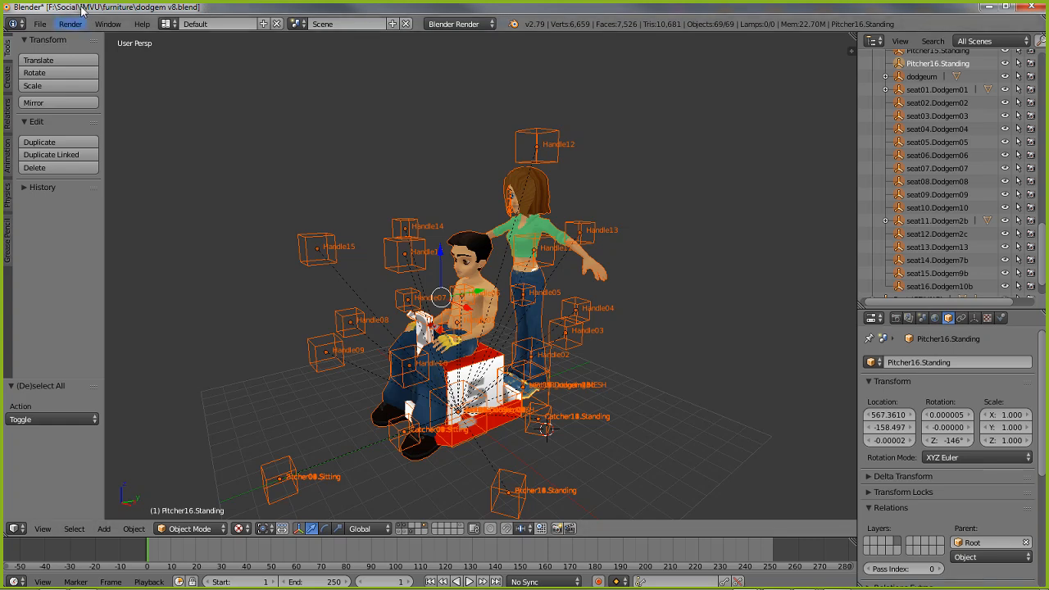
{"action": "left_click", "coordinate": [40, 25]}
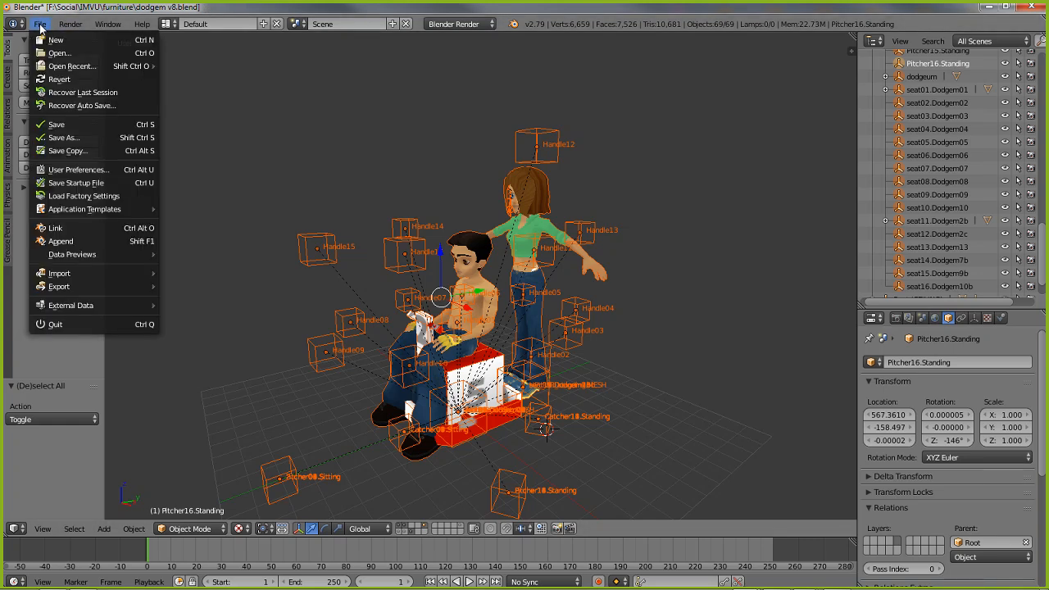
{"action": "left_click", "coordinate": [73, 170]}
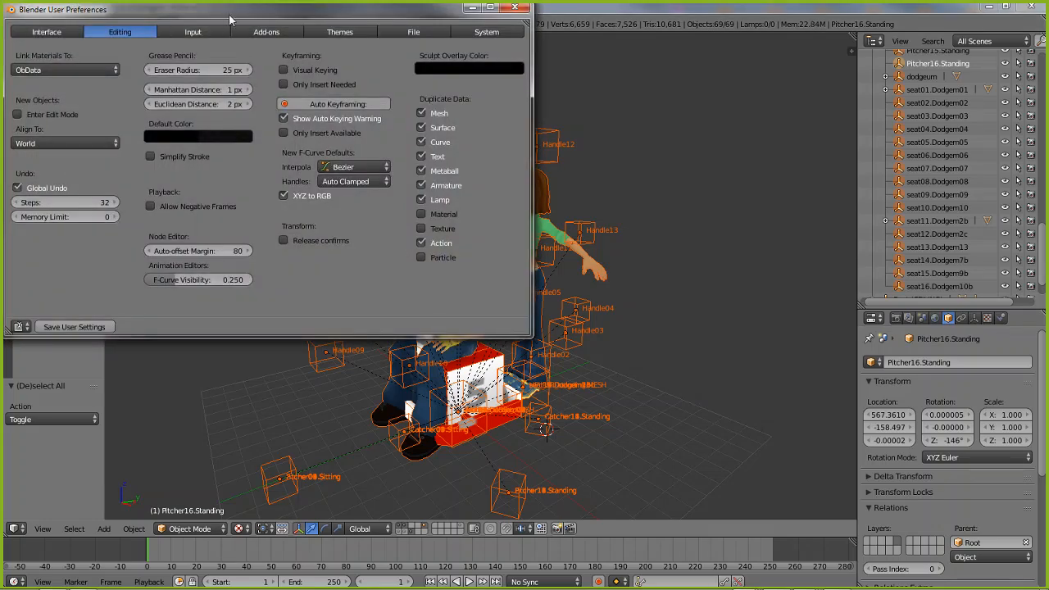
{"action": "left_click_drag", "start_coordinate": [230, 16], "coordinate": [337, 162]}
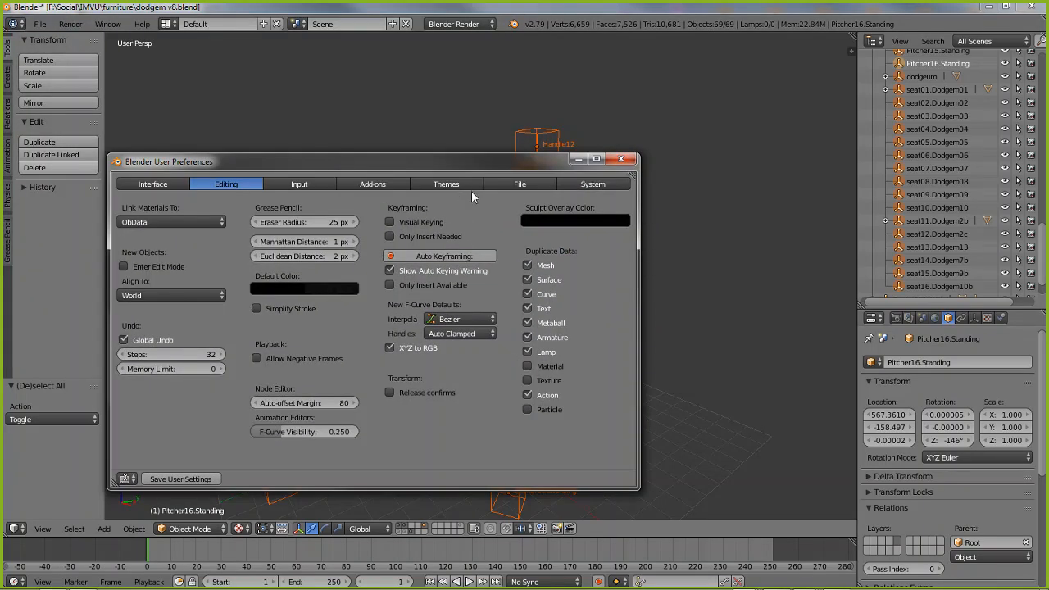
{"action": "left_click", "coordinate": [442, 185]}
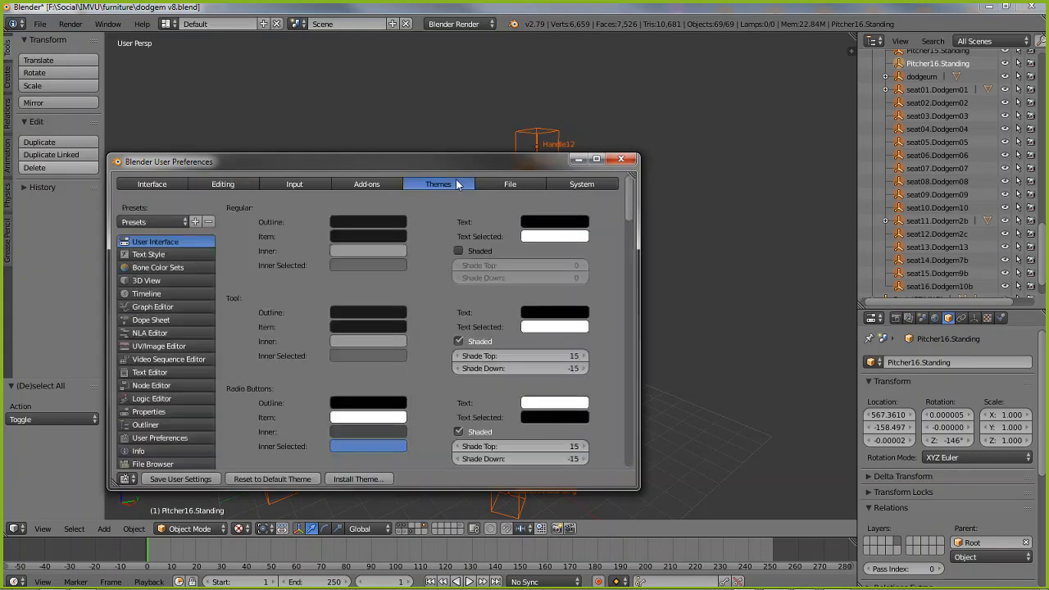
{"action": "left_click", "coordinate": [183, 222]}
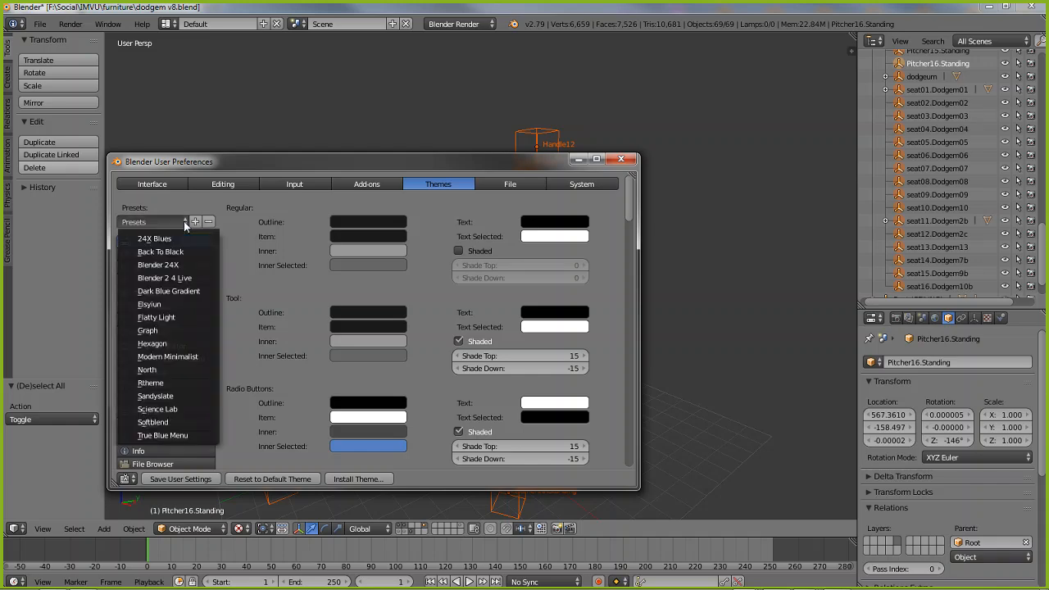
{"action": "left_click", "coordinate": [185, 279]}
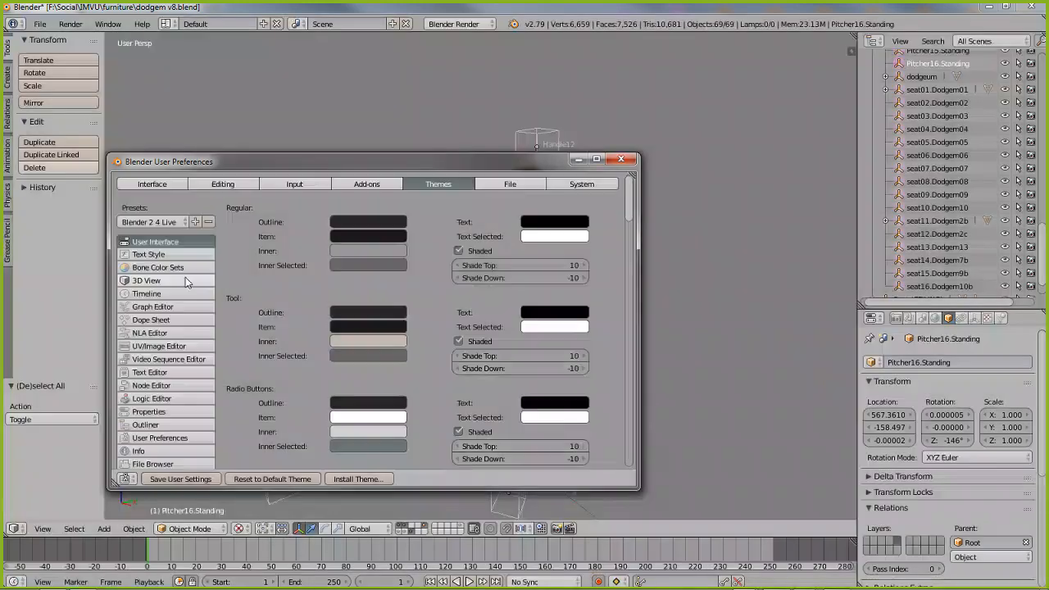
{"action": "left_click", "coordinate": [620, 158]}
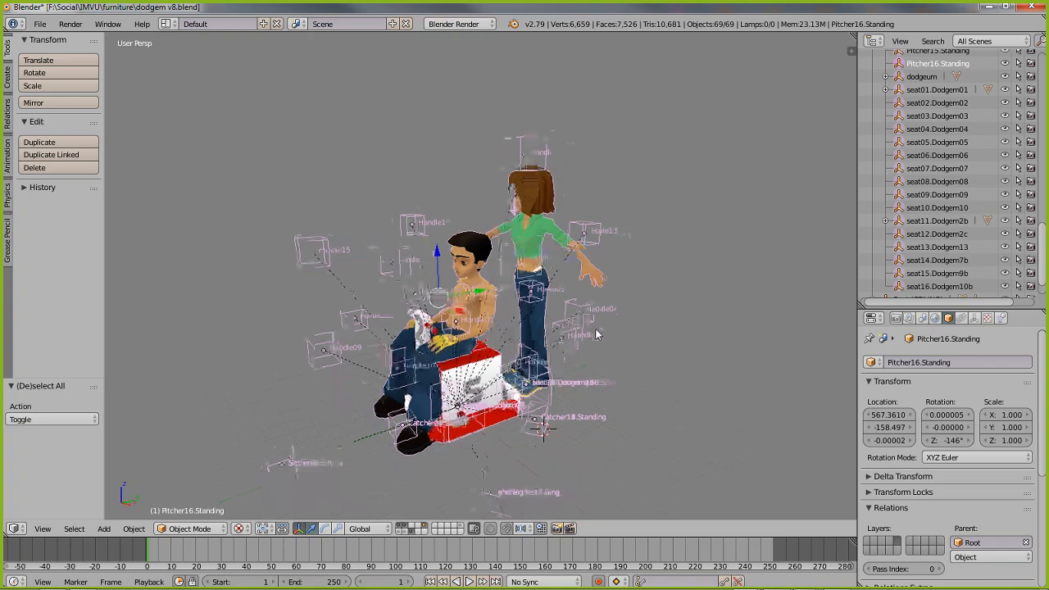
Step: Select the standing and seated helper avatars in turn, examining their placement on the dodgem from several angles
{"action": "mouse_move", "coordinate": [595, 334]}
{"action": "middle_mouse_down"}
{"action": "mouse_move", "coordinate": [776, 318]}
{"action": "mouse_move", "coordinate": [524, 337]}
{"action": "mouse_move", "coordinate": [610, 331]}
{"action": "mouse_move", "coordinate": [538, 237]}
{"action": "middle_mouse_up"}
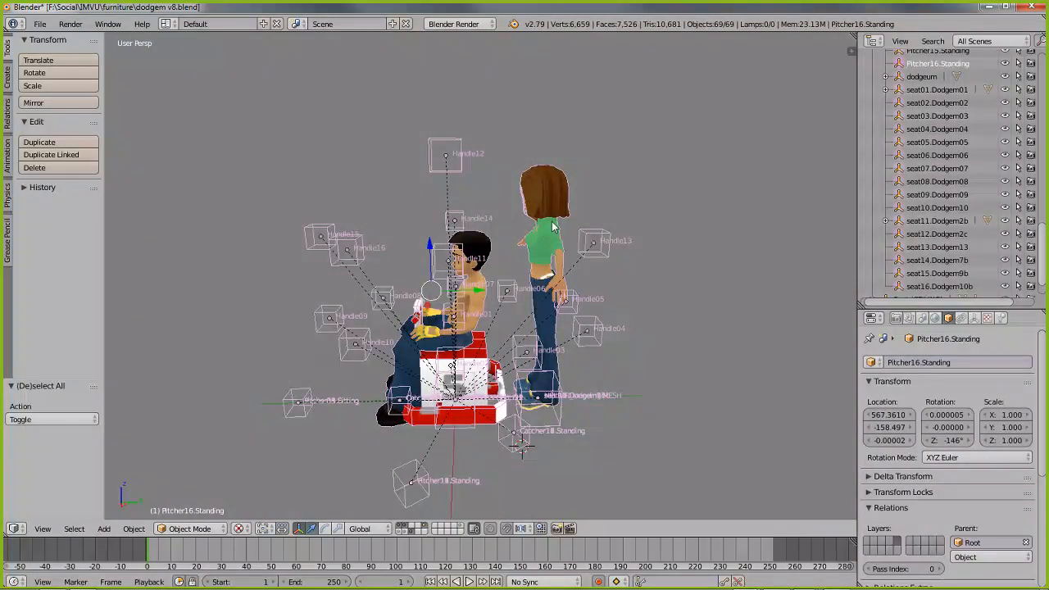
{"action": "mouse_move", "coordinate": [427, 331]}
{"action": "middle_mouse_down"}
{"action": "mouse_move", "coordinate": [480, 331]}
{"action": "mouse_move", "coordinate": [476, 314]}
{"action": "middle_mouse_up"}
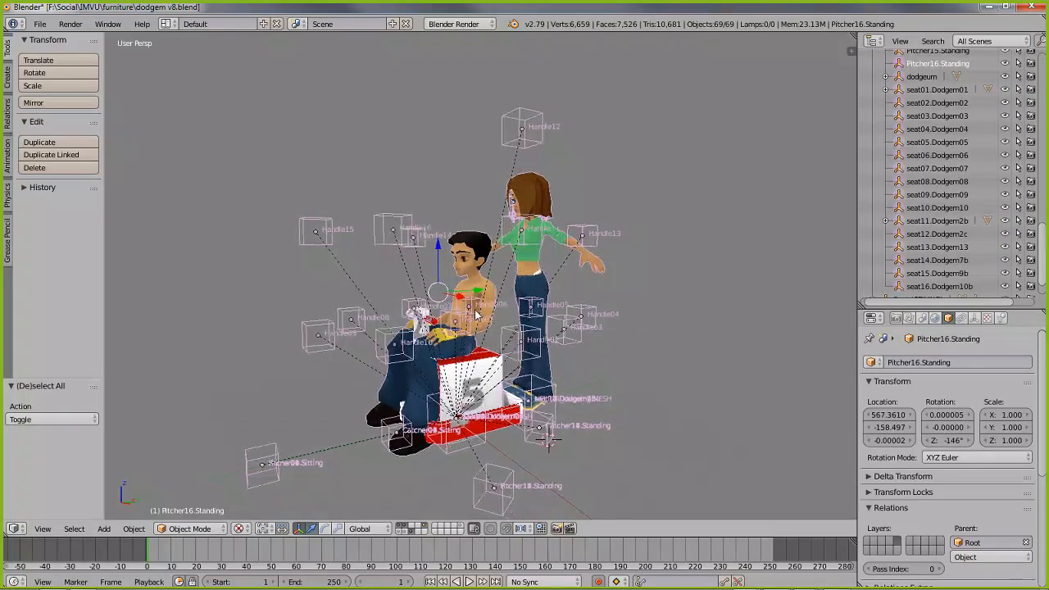
{"action": "right_click", "coordinate": [526, 269]}
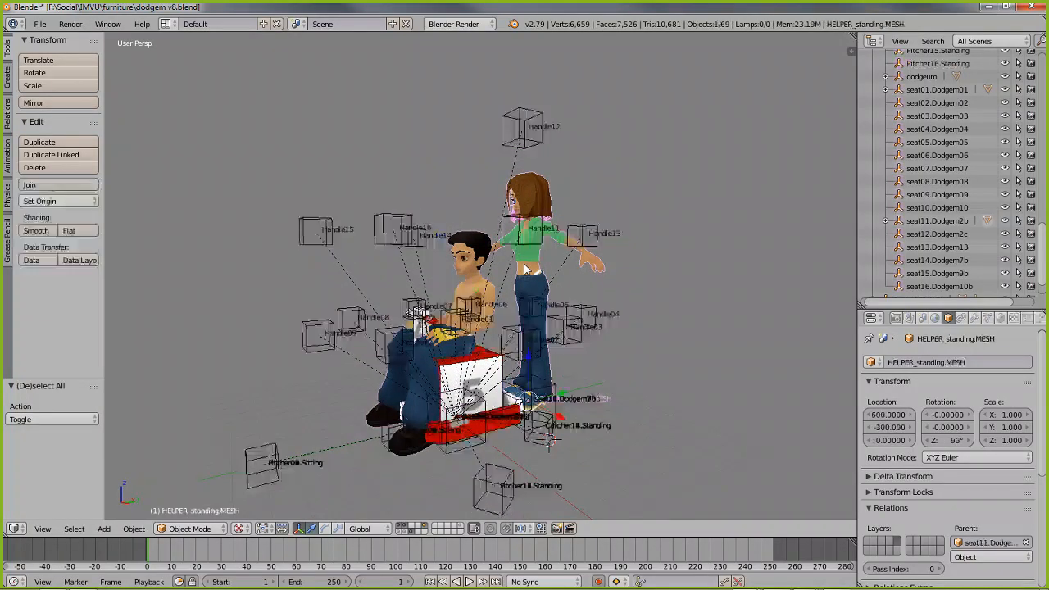
{"action": "middle_click_drag", "start_coordinate": [565, 287], "coordinate": [618, 306]}
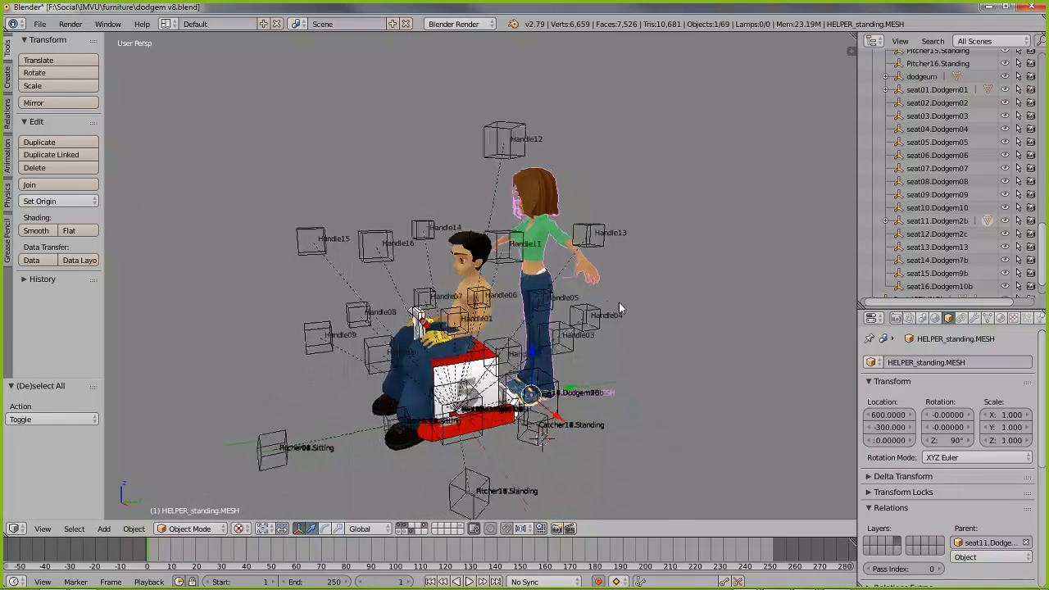
{"action": "mouse_move", "coordinate": [407, 278]}
{"action": "middle_mouse_down"}
{"action": "mouse_move", "coordinate": [481, 307]}
{"action": "mouse_move", "coordinate": [387, 288]}
{"action": "middle_mouse_up"}
{"action": "right_click", "coordinate": [479, 302]}
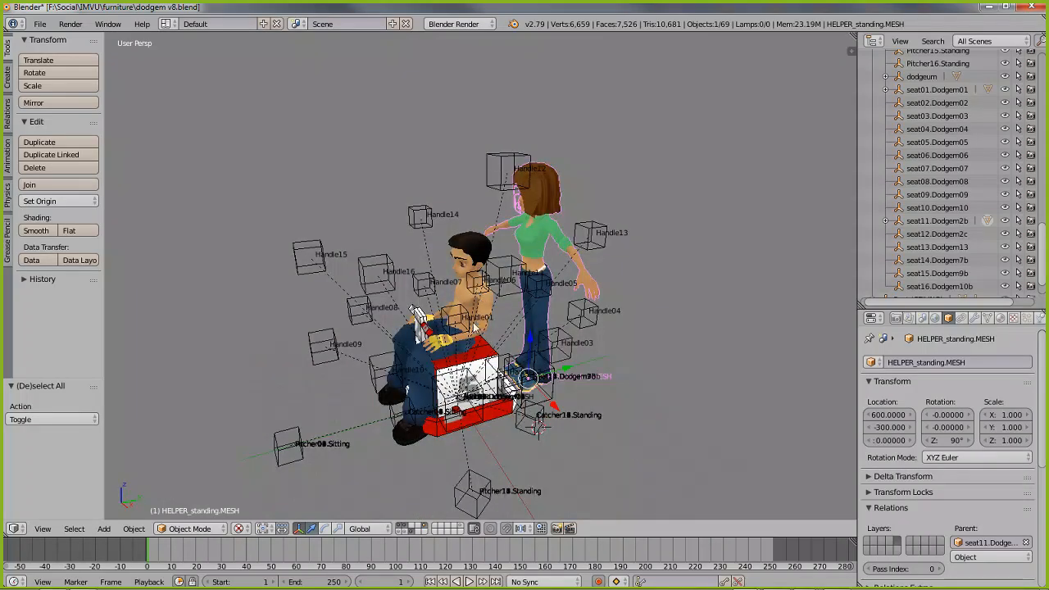
{"action": "middle_click_drag", "start_coordinate": [442, 299], "coordinate": [480, 303]}
{"action": "right_click", "coordinate": [547, 231]}
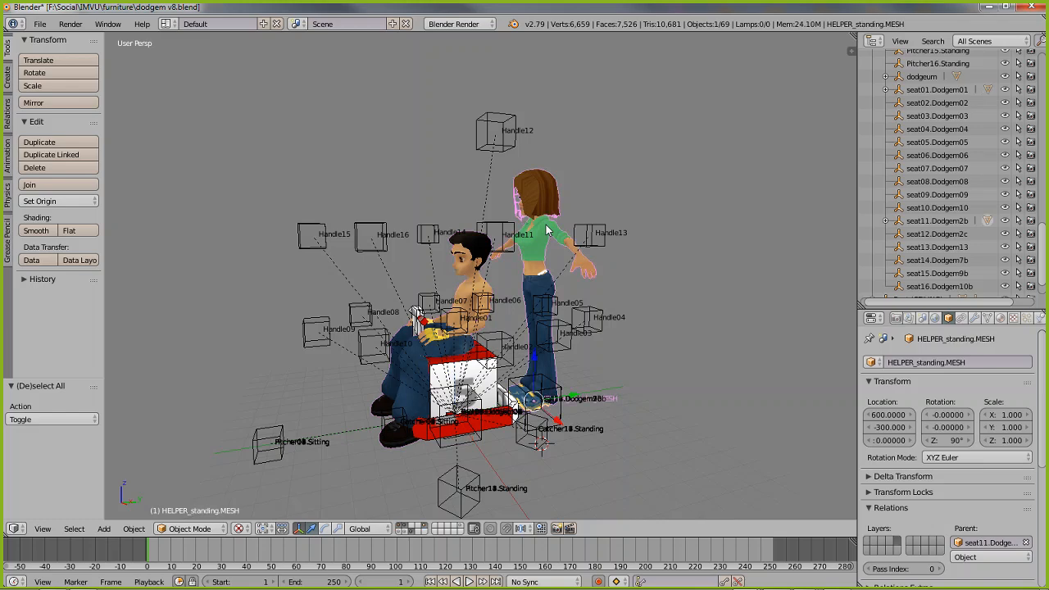
Step: Select the lower ring of handles around the dodgem together, from Handle02 through Handle10
{"action": "middle_click_drag", "start_coordinate": [432, 336], "coordinate": [406, 328]}
{"action": "right_click", "coordinate": [358, 313]}
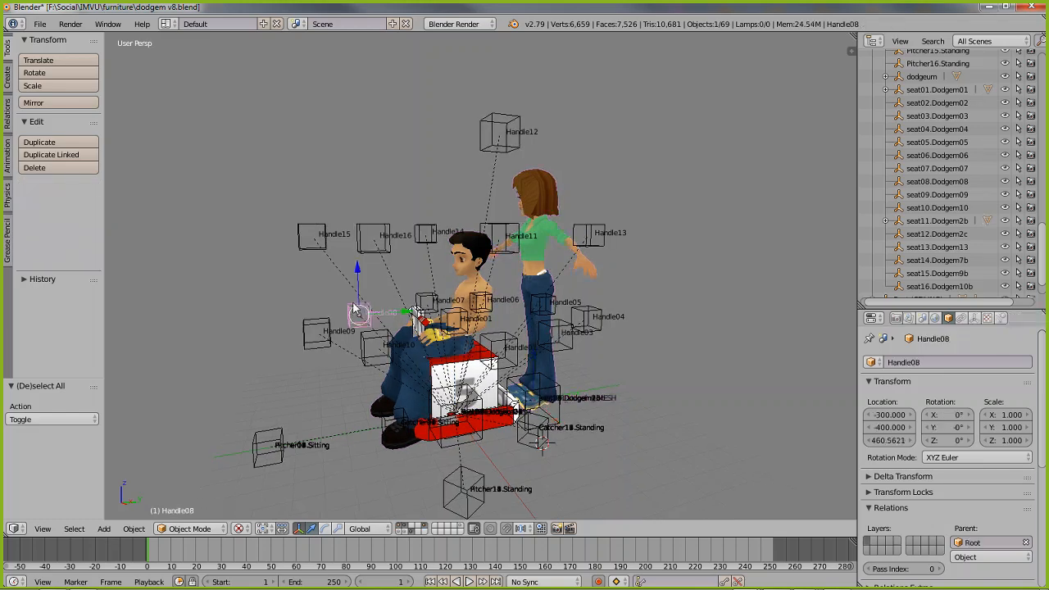
{"action": "right_click", "coordinate": [312, 336], "text": "shift"}
{"action": "right_click", "coordinate": [359, 346], "text": "shift"}
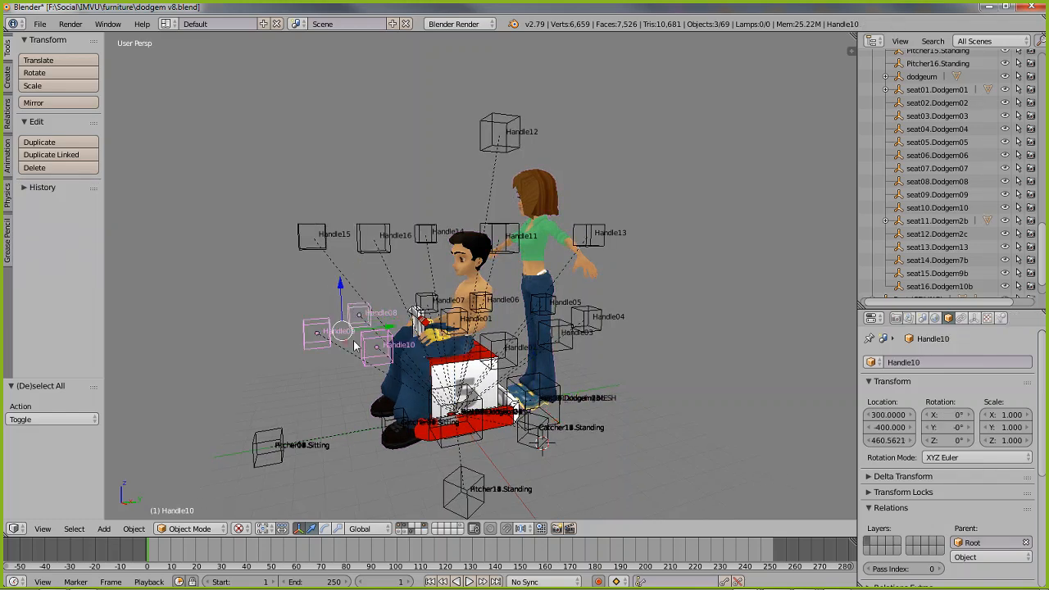
{"action": "right_click", "coordinate": [410, 301], "text": "shift"}
{"action": "middle_click_drag", "start_coordinate": [490, 317], "coordinate": [479, 319]}
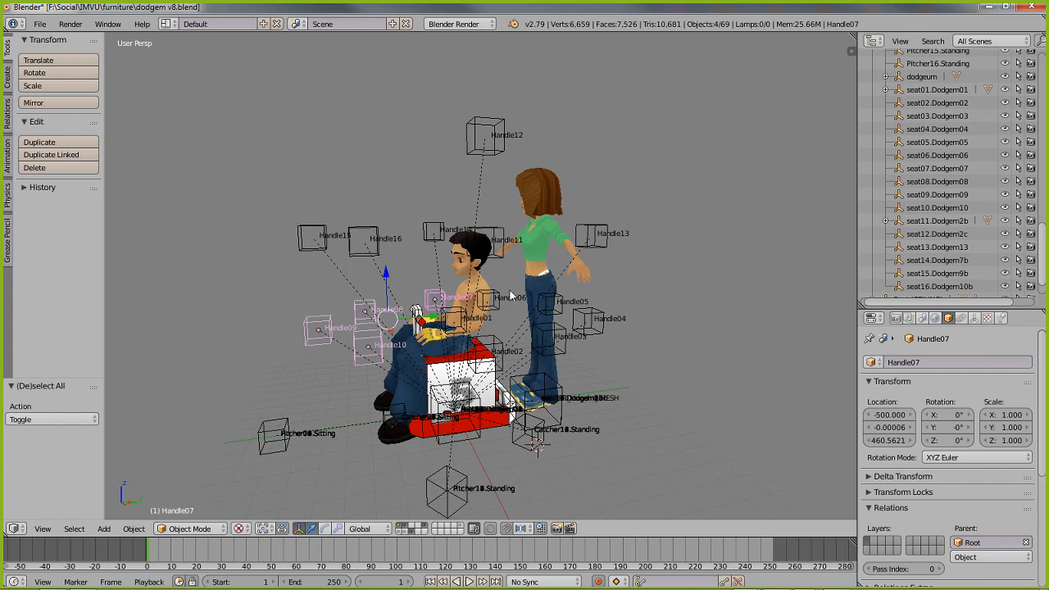
{"action": "right_click", "coordinate": [503, 302], "text": "shift"}
{"action": "right_click", "coordinate": [571, 302], "text": "shift"}
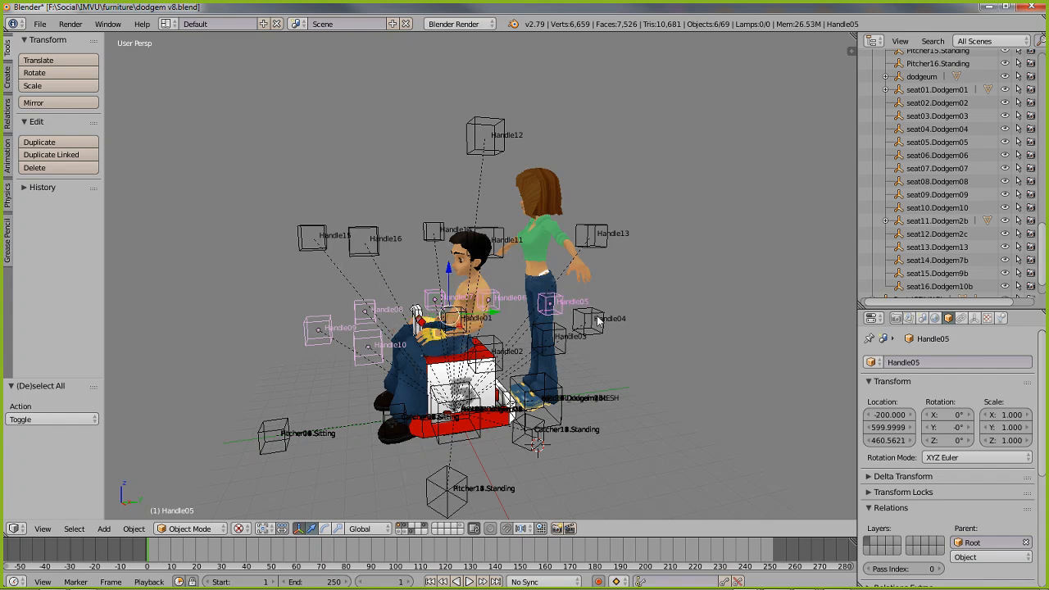
{"action": "right_click", "coordinate": [584, 321], "text": "shift"}
{"action": "right_click", "coordinate": [562, 338], "text": "shift"}
{"action": "middle_click_drag", "start_coordinate": [562, 337], "coordinate": [614, 346]}
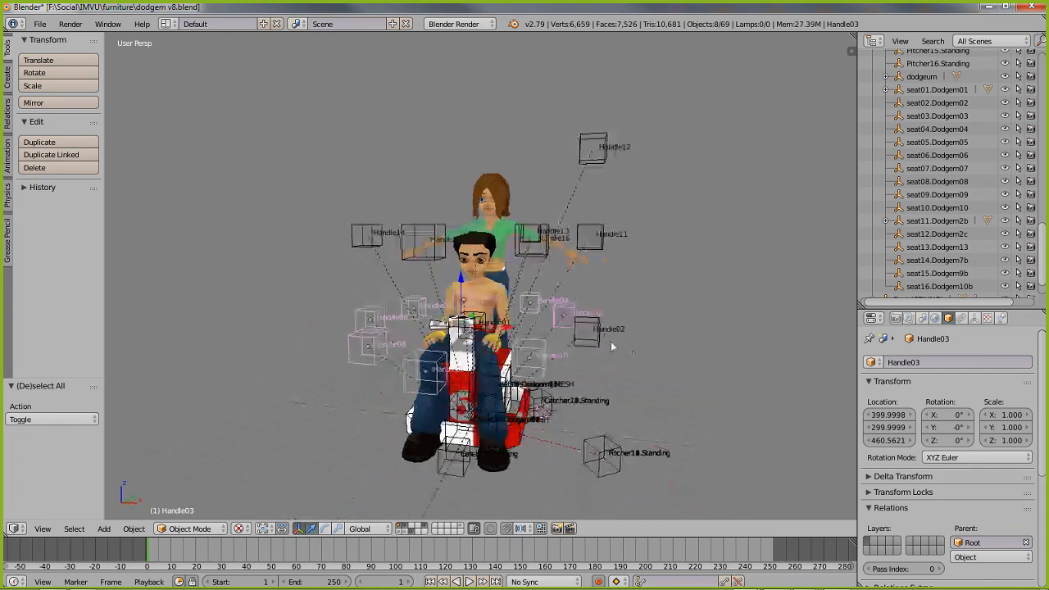
{"action": "right_click", "coordinate": [597, 337], "text": "shift"}
{"action": "middle_click_drag", "start_coordinate": [370, 365], "coordinate": [309, 363]}
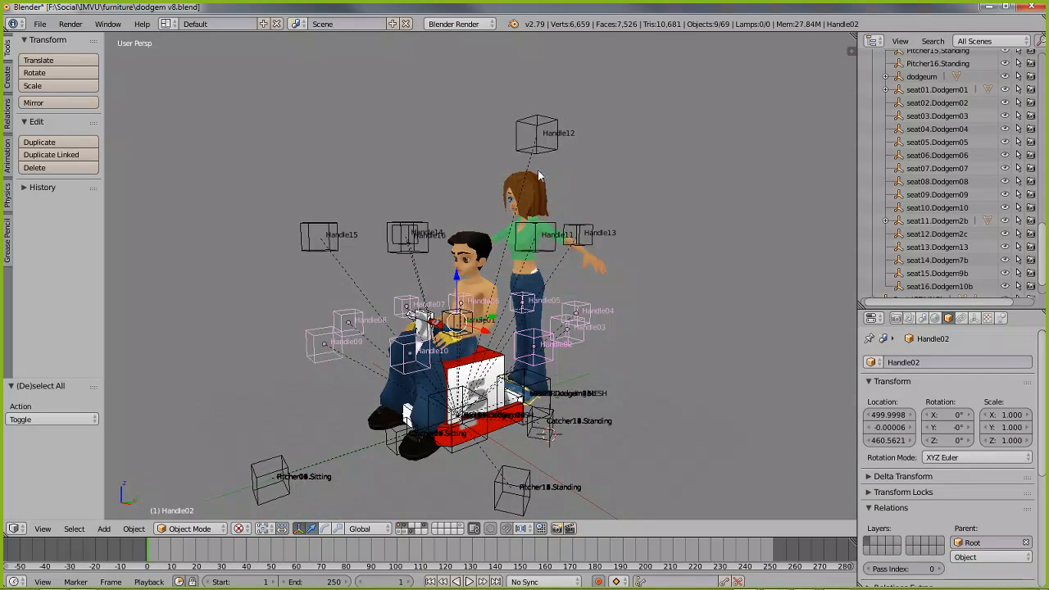
Step: Select the standing helper, then the upper ring of handles together: Handle11, Handle13, Handle14, Handle15 and Handle16
{"action": "middle_click_drag", "start_coordinate": [566, 219], "coordinate": [569, 246]}
{"action": "right_click", "coordinate": [521, 200]}
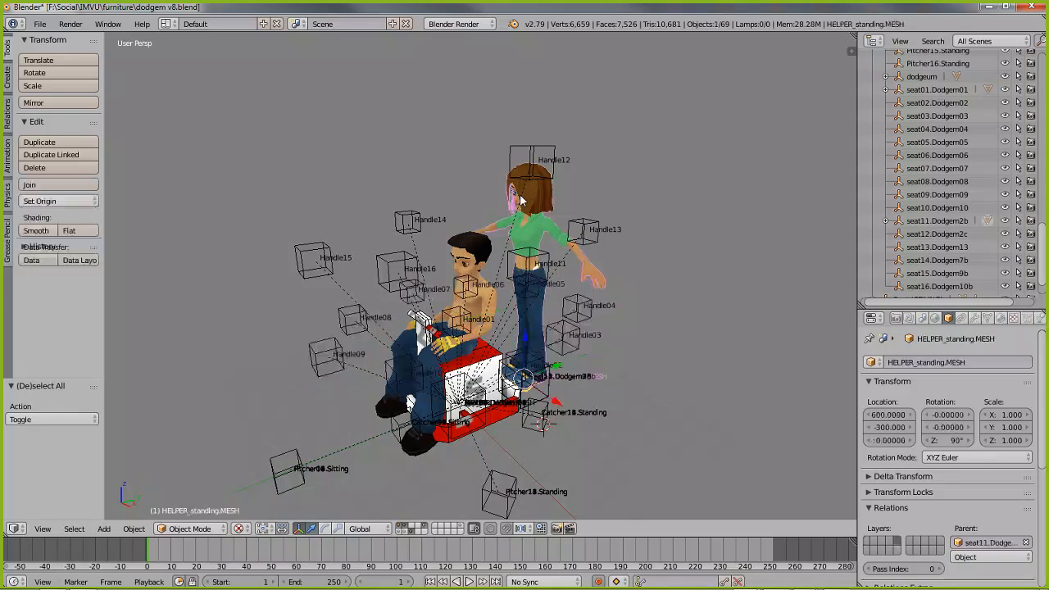
{"action": "middle_click_drag", "start_coordinate": [439, 259], "coordinate": [429, 242]}
{"action": "right_click", "coordinate": [409, 233]}
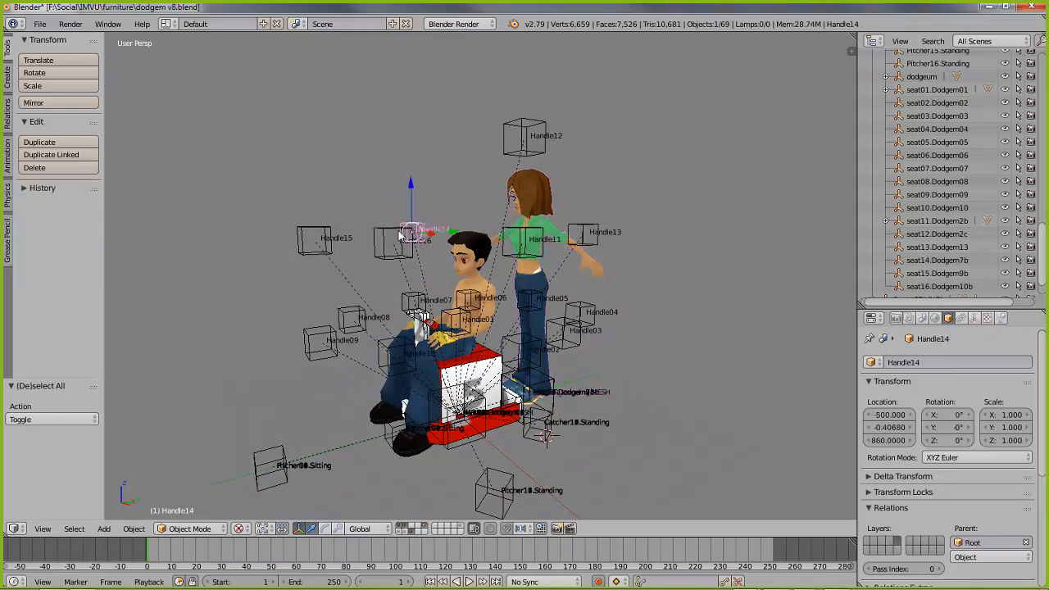
{"action": "right_click", "coordinate": [392, 239], "text": "shift"}
{"action": "right_click", "coordinate": [314, 240], "text": "shift"}
{"action": "middle_click_drag", "start_coordinate": [622, 256], "coordinate": [627, 258]}
{"action": "right_click", "coordinate": [576, 245], "text": "shift"}
{"action": "right_click", "coordinate": [557, 227], "text": "shift"}
{"action": "mouse_move", "coordinate": [669, 301]}
{"action": "middle_mouse_down"}
{"action": "mouse_move", "coordinate": [558, 313]}
{"action": "mouse_move", "coordinate": [590, 296]}
{"action": "mouse_move", "coordinate": [719, 285]}
{"action": "mouse_move", "coordinate": [677, 308]}
{"action": "middle_mouse_up"}
{"action": "mouse_move", "coordinate": [632, 233]}
{"action": "middle_mouse_down"}
{"action": "mouse_move", "coordinate": [628, 249]}
{"action": "mouse_move", "coordinate": [608, 253]}
{"action": "mouse_move", "coordinate": [633, 235]}
{"action": "middle_mouse_up"}
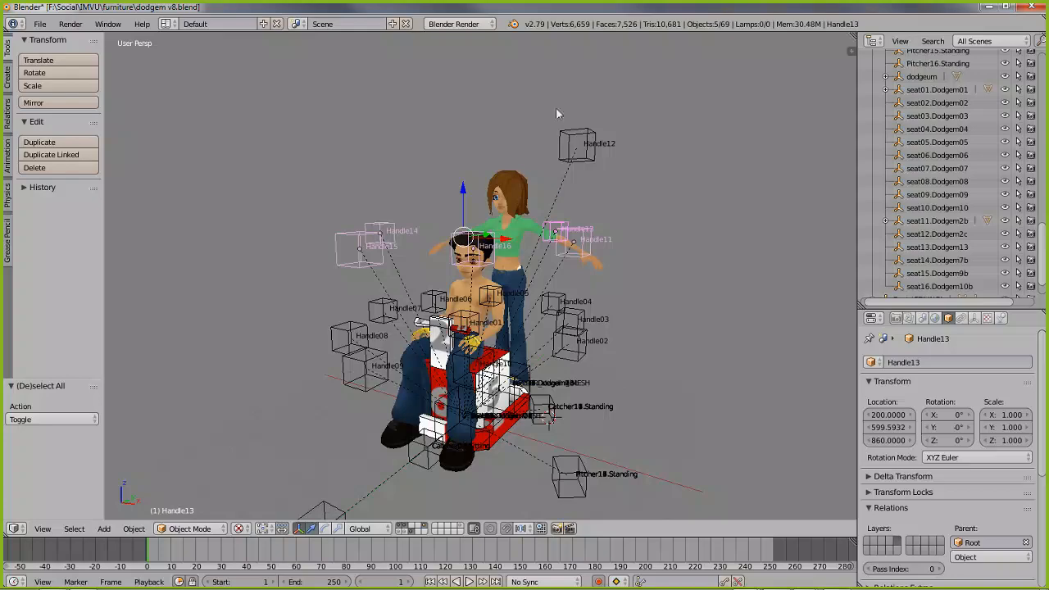
Step: Select Handle12 alone and examine its placement above the dodgem from several angles
{"action": "mouse_move", "coordinate": [579, 146]}
{"action": "middle_mouse_down"}
{"action": "mouse_move", "coordinate": [671, 245]}
{"action": "mouse_move", "coordinate": [613, 191]}
{"action": "mouse_move", "coordinate": [677, 235]}
{"action": "mouse_move", "coordinate": [641, 193]}
{"action": "middle_mouse_up"}
{"action": "right_click", "coordinate": [608, 159]}
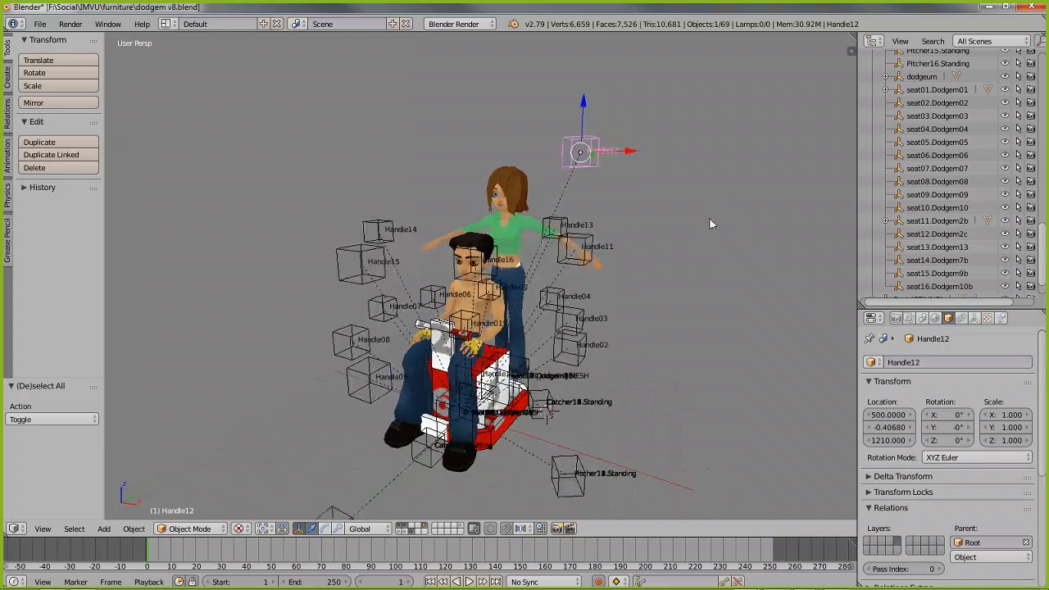
{"action": "mouse_move", "coordinate": [709, 217]}
{"action": "middle_mouse_down"}
{"action": "mouse_move", "coordinate": [706, 233]}
{"action": "mouse_move", "coordinate": [749, 219]}
{"action": "mouse_move", "coordinate": [666, 223]}
{"action": "middle_mouse_up"}
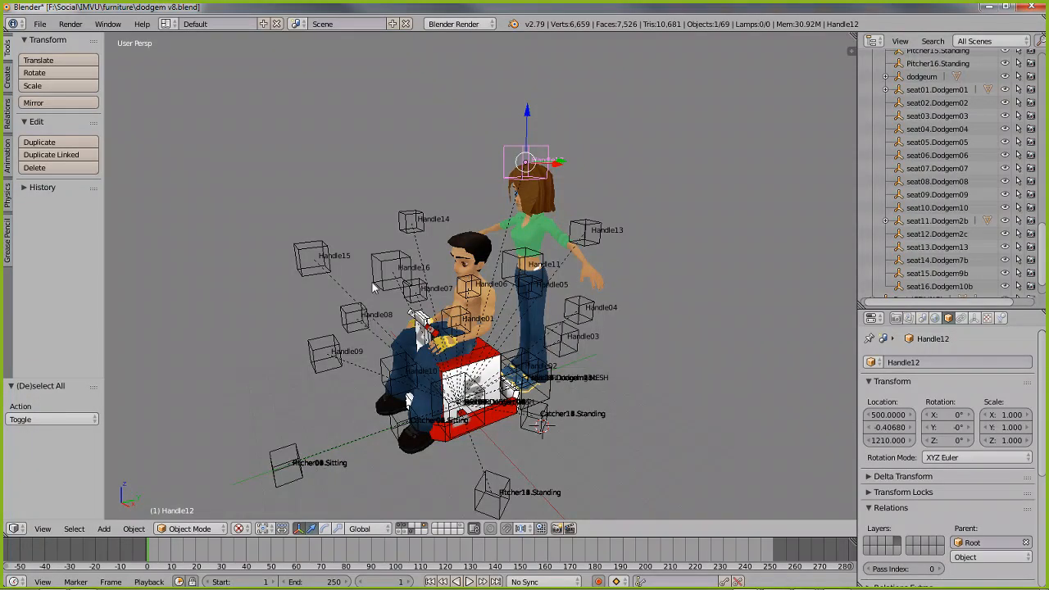
{"action": "middle_click_drag", "start_coordinate": [372, 287], "coordinate": [346, 291]}
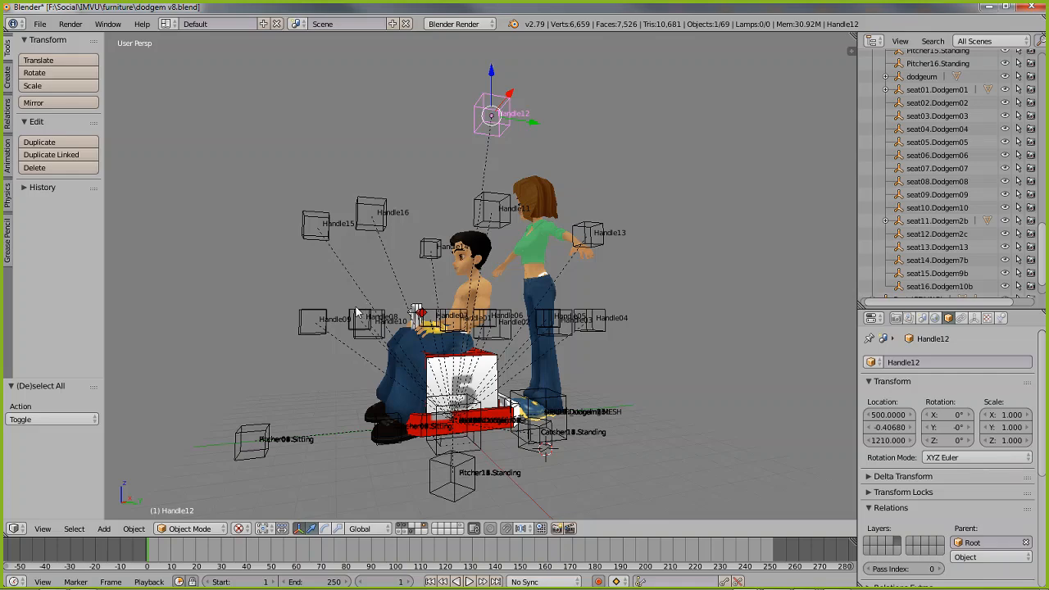
Step: Select the lower ring of handles from Handle02 through Handle10, and view it from the front of the dodgem
{"action": "right_click", "coordinate": [356, 338], "text": "shift"}
{"action": "middle_click_drag", "start_coordinate": [357, 338], "coordinate": [441, 343]}
{"action": "right_click", "coordinate": [479, 324], "text": "shift"}
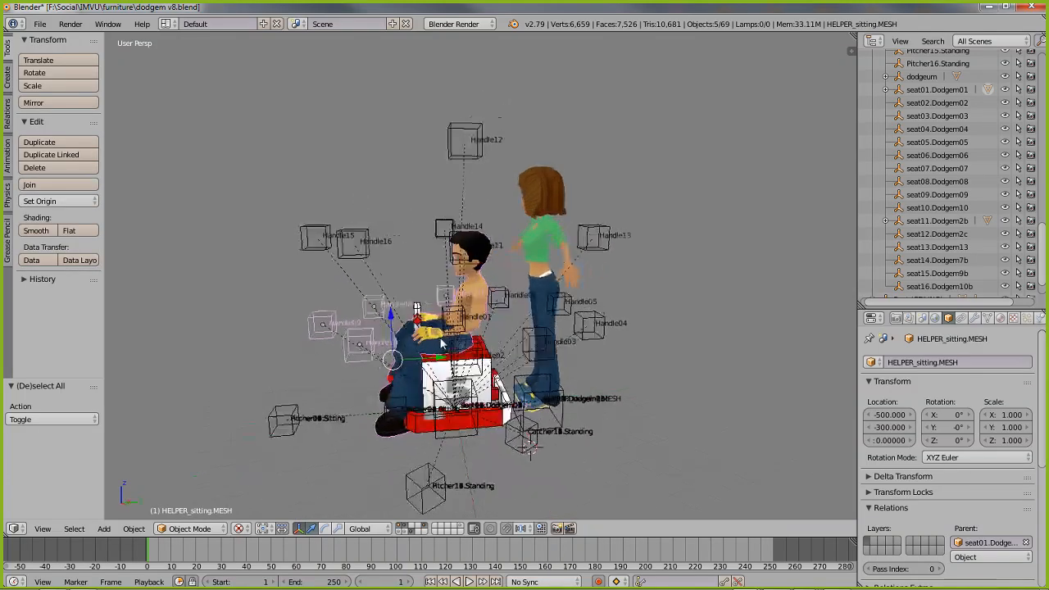
{"action": "right_click", "coordinate": [500, 297], "text": "shift"}
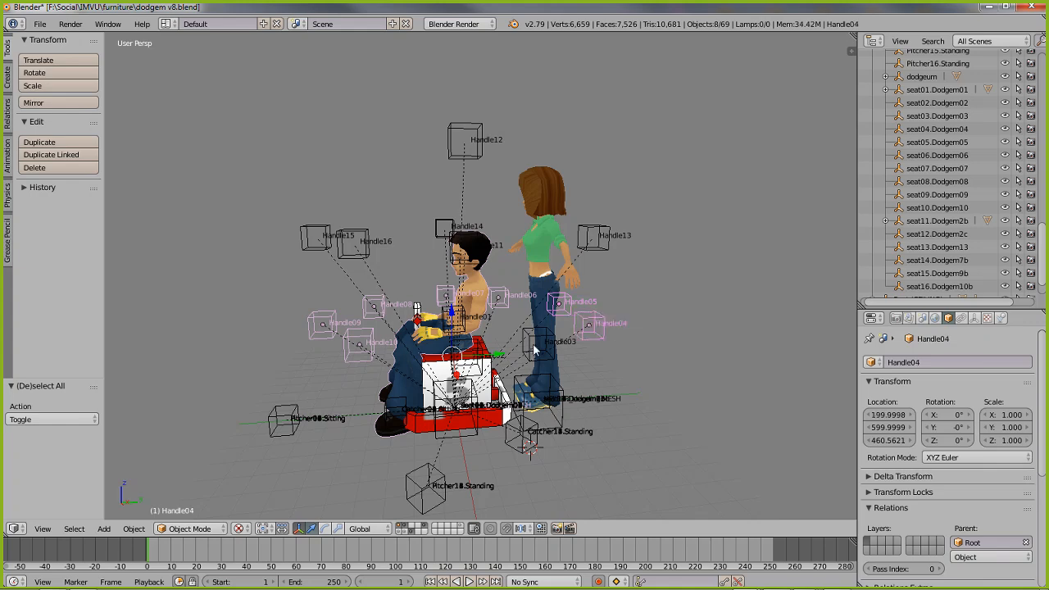
{"action": "mouse_move", "coordinate": [514, 358]}
{"action": "middle_mouse_down"}
{"action": "mouse_move", "coordinate": [606, 360]}
{"action": "mouse_move", "coordinate": [567, 368]}
{"action": "mouse_move", "coordinate": [669, 403]}
{"action": "mouse_move", "coordinate": [446, 414]}
{"action": "mouse_move", "coordinate": [467, 341]}
{"action": "mouse_move", "coordinate": [539, 347]}
{"action": "middle_mouse_up"}
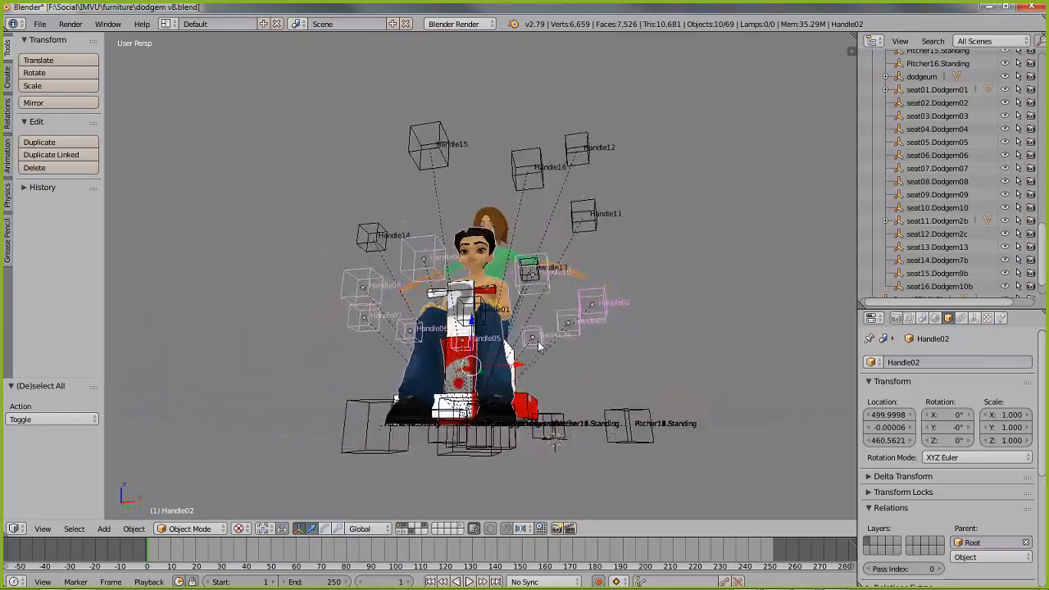
Step: Select Handle15 together with Handle09 and examine how the pair lines up vertically
{"action": "right_click", "coordinate": [434, 151]}
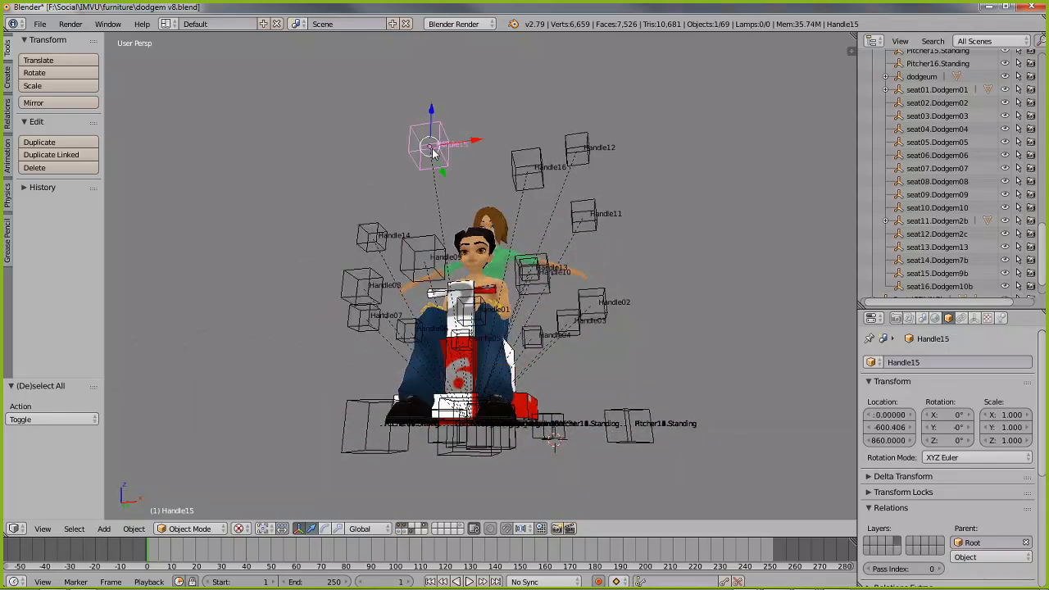
{"action": "right_click", "coordinate": [427, 247], "text": "shift"}
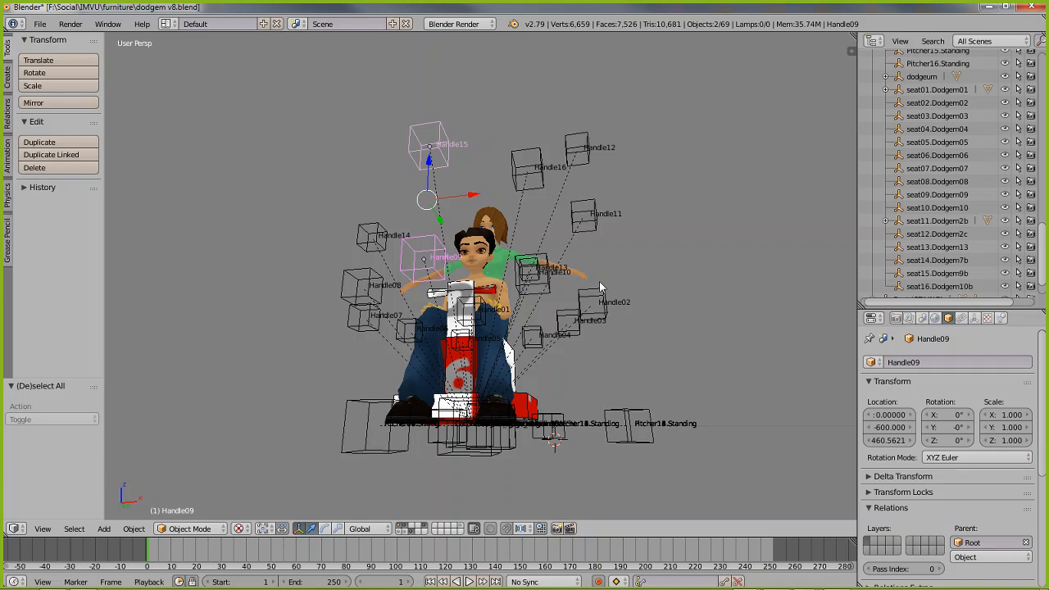
{"action": "mouse_move", "coordinate": [600, 287]}
{"action": "middle_mouse_down"}
{"action": "mouse_move", "coordinate": [488, 330]}
{"action": "mouse_move", "coordinate": [458, 327]}
{"action": "middle_mouse_up"}
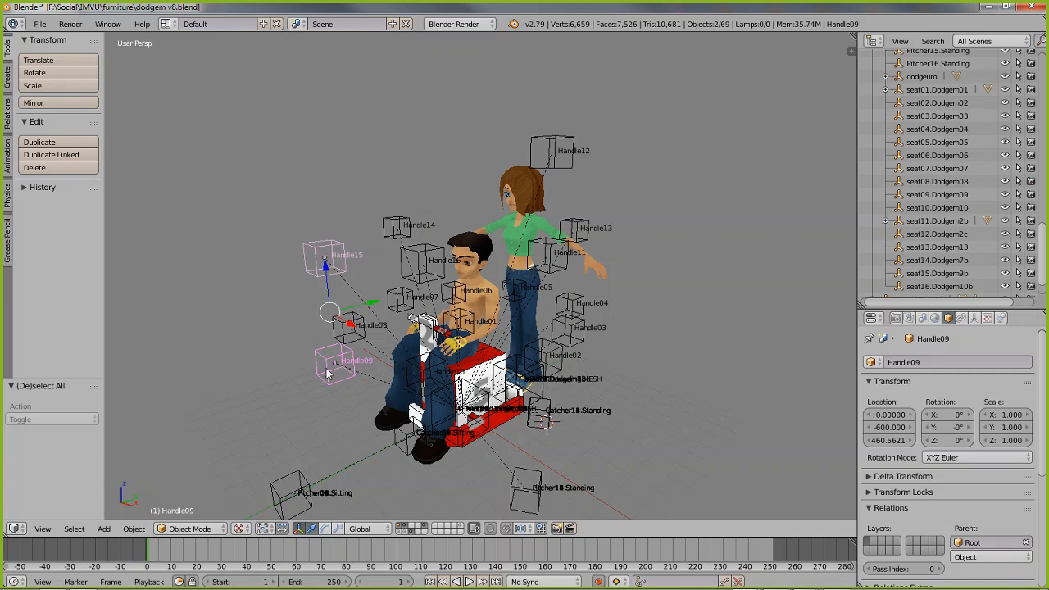
{"action": "mouse_move", "coordinate": [392, 373]}
{"action": "middle_mouse_down"}
{"action": "mouse_move", "coordinate": [371, 377]}
{"action": "mouse_move", "coordinate": [427, 316]}
{"action": "middle_mouse_up"}
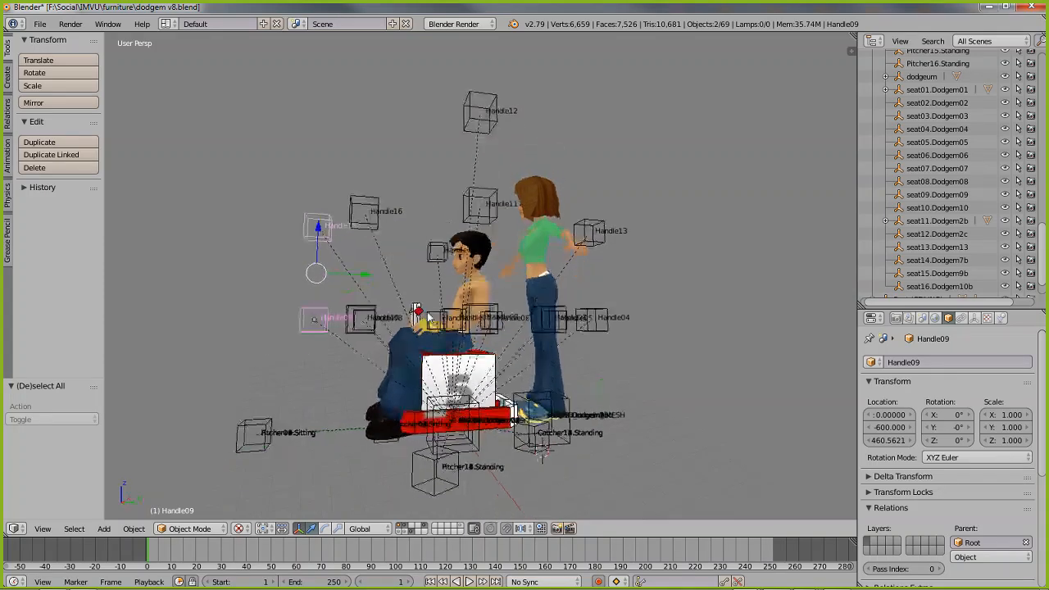
Step: Select Handle16 with Handle10, followed by the stack of Handle12, Handle11 and Handle02
{"action": "right_click", "coordinate": [375, 204]}
{"action": "mouse_move", "coordinate": [375, 205]}
{"action": "middle_mouse_down"}
{"action": "mouse_move", "coordinate": [574, 385]}
{"action": "mouse_move", "coordinate": [606, 373]}
{"action": "mouse_move", "coordinate": [609, 244]}
{"action": "middle_mouse_up"}
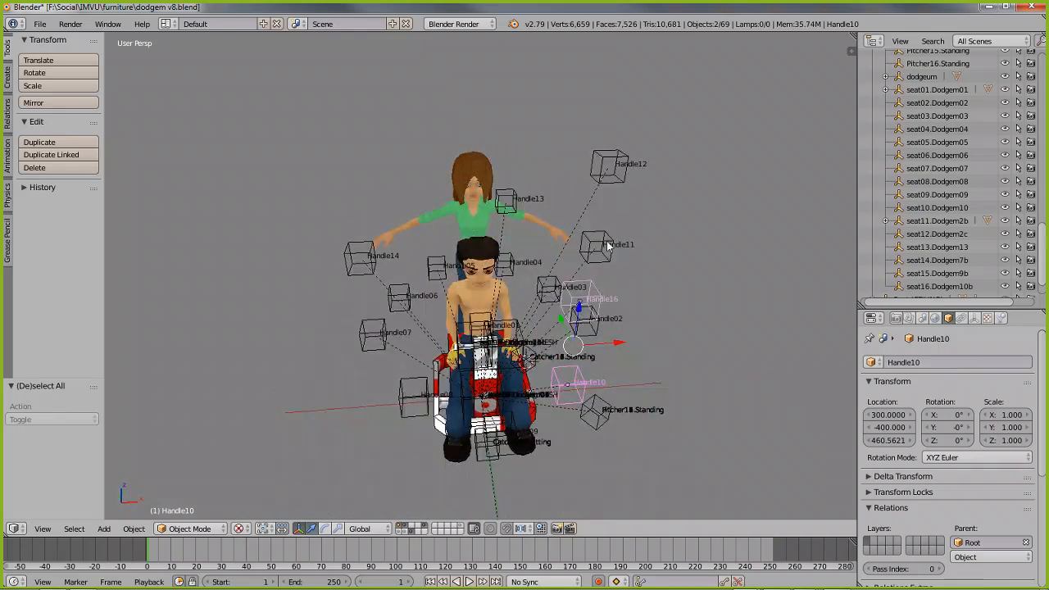
{"action": "right_click", "coordinate": [620, 162]}
{"action": "middle_click_drag", "start_coordinate": [620, 162], "coordinate": [628, 204]}
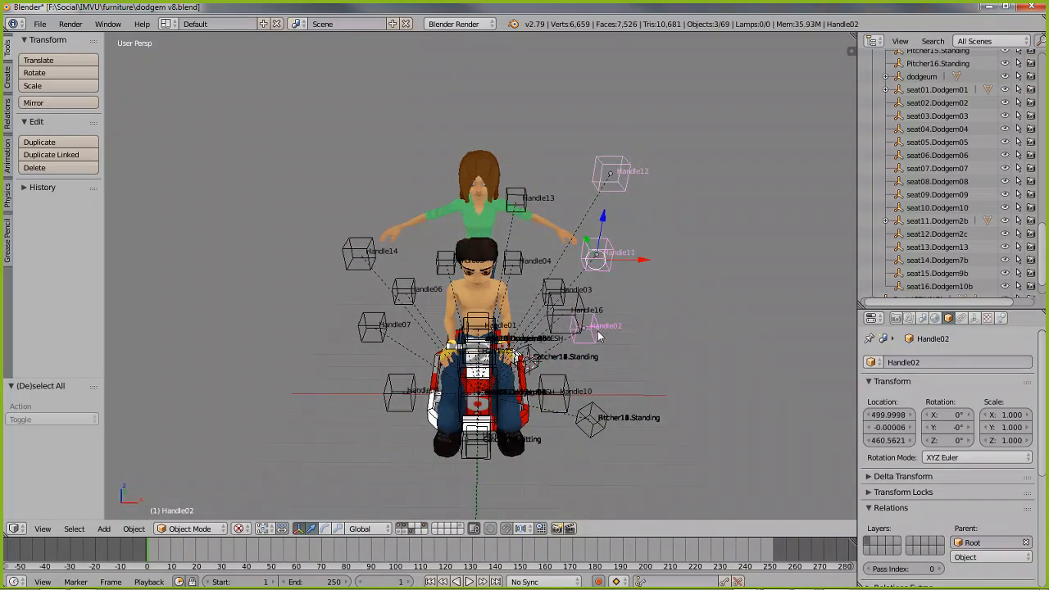
Step: Select the vertical pair Handle13 and Handle04, followed by the pair Handle14 and Handle07
{"action": "mouse_move", "coordinate": [598, 336]}
{"action": "middle_mouse_down"}
{"action": "mouse_move", "coordinate": [650, 316]}
{"action": "mouse_move", "coordinate": [514, 293]}
{"action": "mouse_move", "coordinate": [584, 261]}
{"action": "middle_mouse_up"}
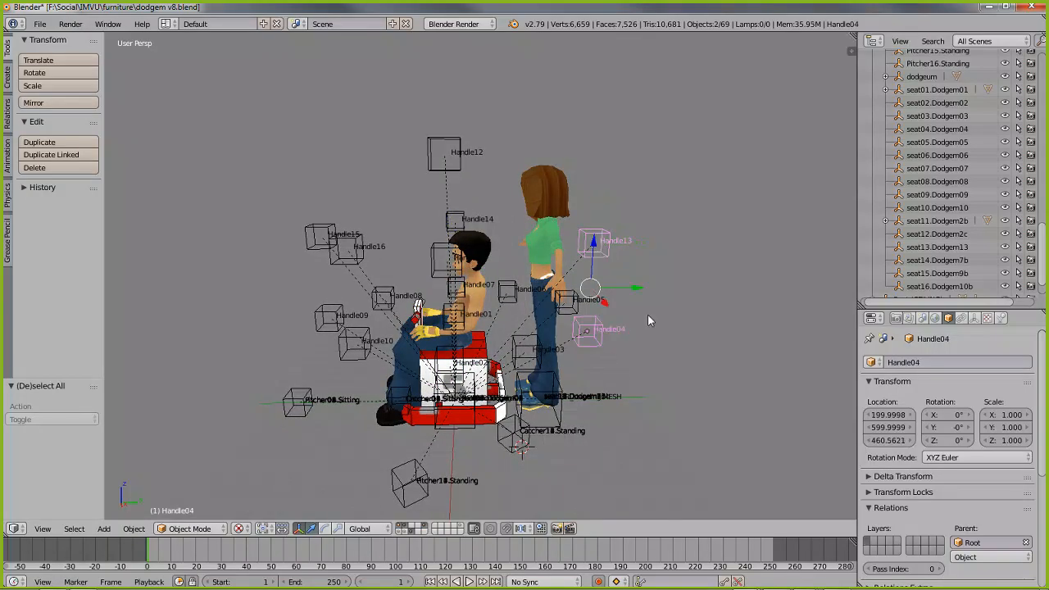
{"action": "middle_click_drag", "start_coordinate": [674, 317], "coordinate": [507, 303]}
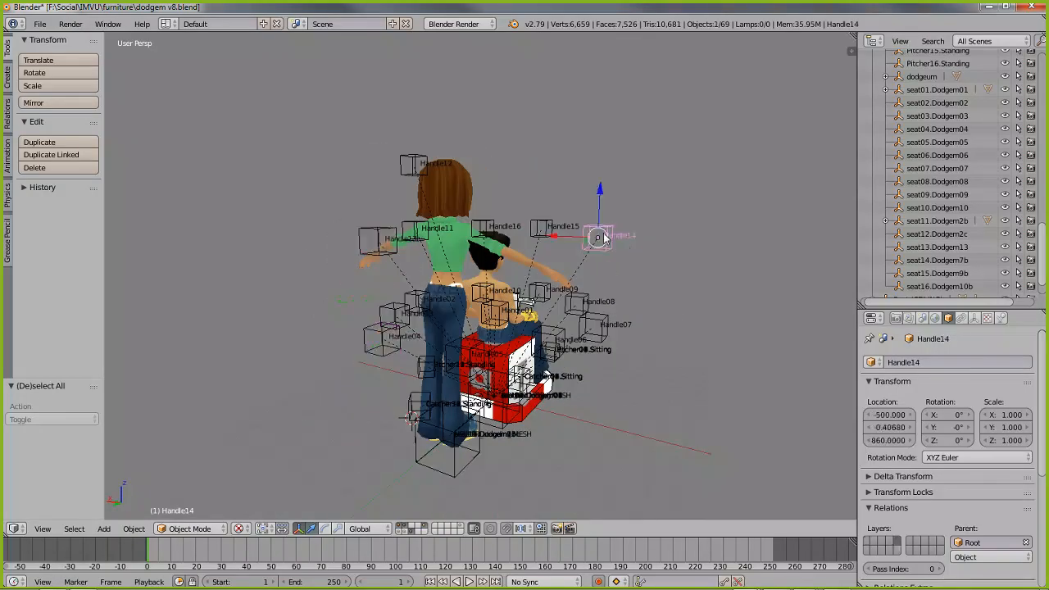
{"action": "middle_click_drag", "start_coordinate": [687, 321], "coordinate": [405, 301]}
{"action": "scroll", "coordinate": [359, 324], "scroll_direction": "up", "scroll_amount": 2}
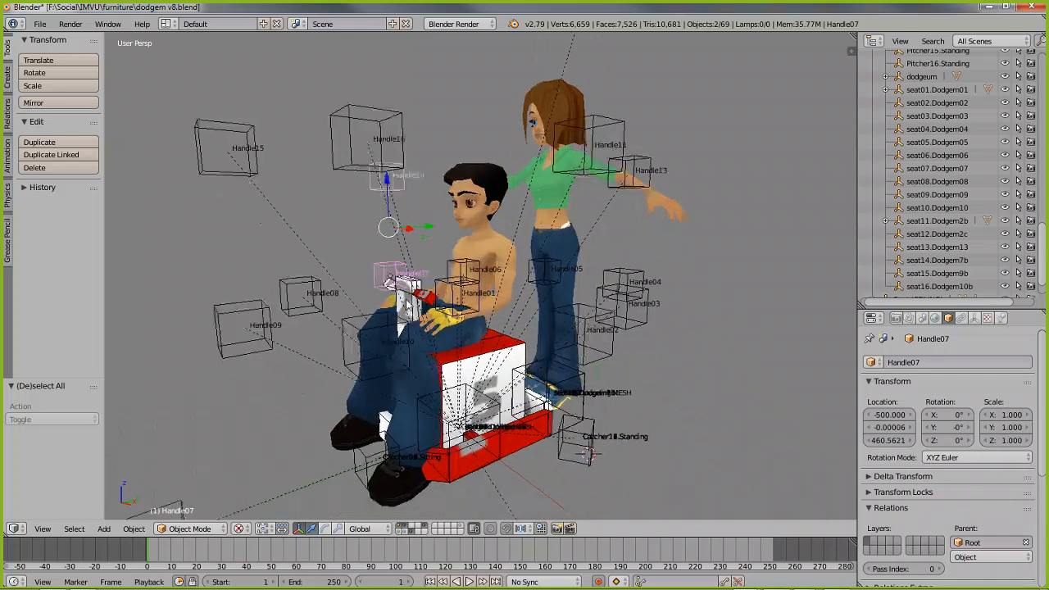
{"action": "scroll", "coordinate": [410, 303], "scroll_direction": "down", "scroll_amount": 1}
{"action": "mouse_move", "coordinate": [447, 272]}
{"action": "middle_mouse_down"}
{"action": "mouse_move", "coordinate": [451, 321]}
{"action": "mouse_move", "coordinate": [451, 311]}
{"action": "middle_mouse_up"}
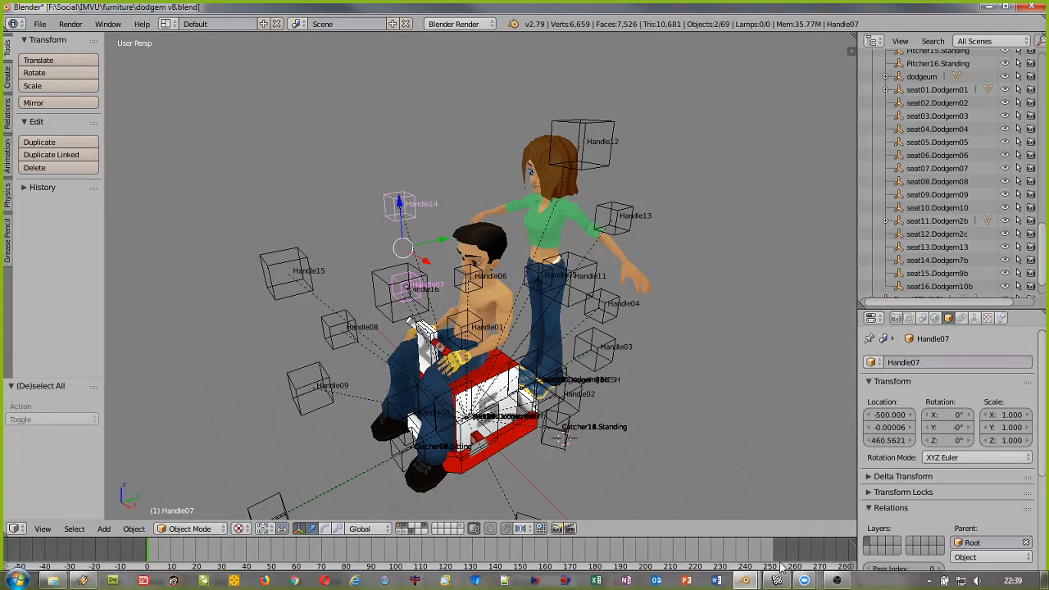
Step: Switch to IMVU's Editor 1 project and examine the two avatars posed on the dodgem from different angles
{"action": "left_click", "coordinate": [776, 580]}
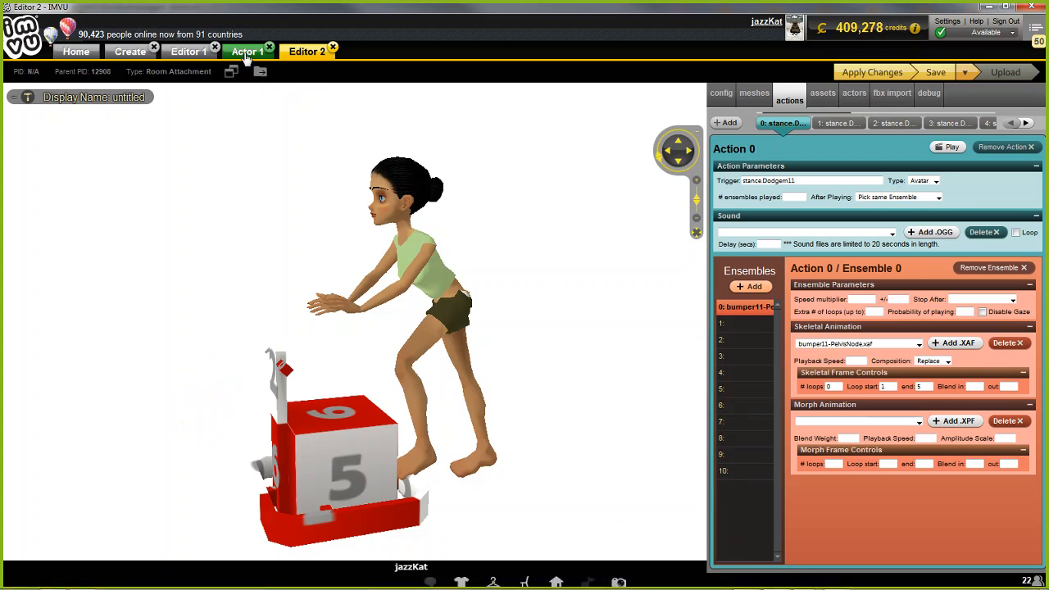
{"action": "left_click", "coordinate": [188, 52]}
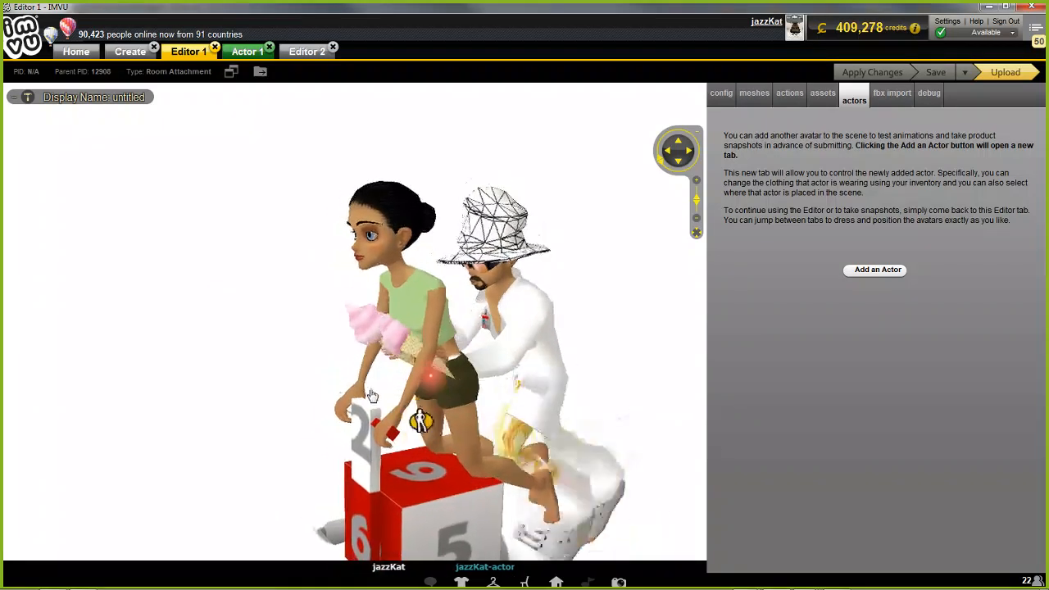
{"action": "left_click_drag", "start_coordinate": [276, 363], "coordinate": [249, 338]}
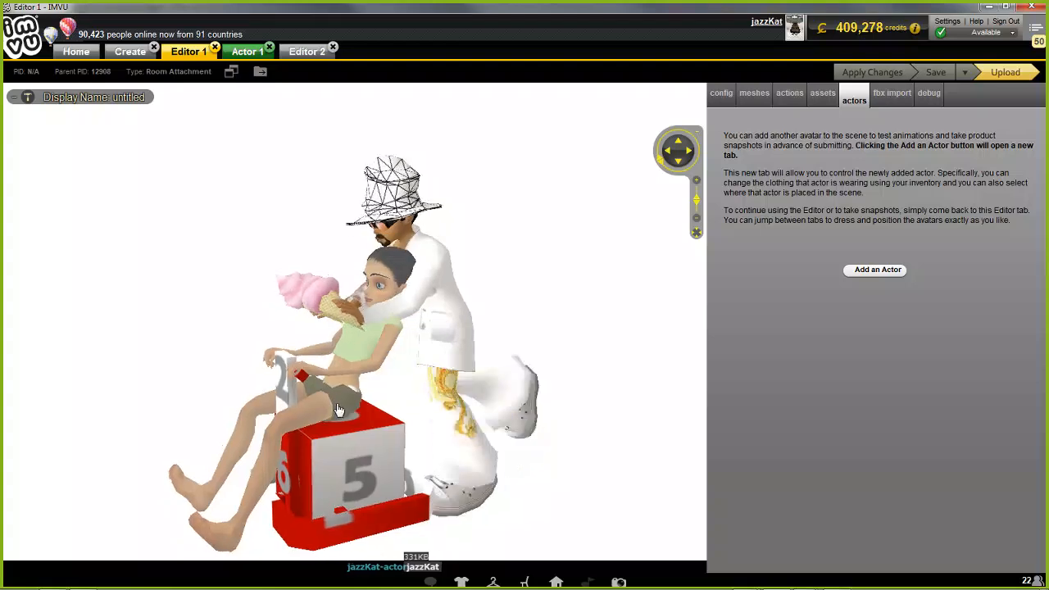
{"action": "scroll", "coordinate": [412, 435], "scroll_direction": "down", "scroll_amount": 2}
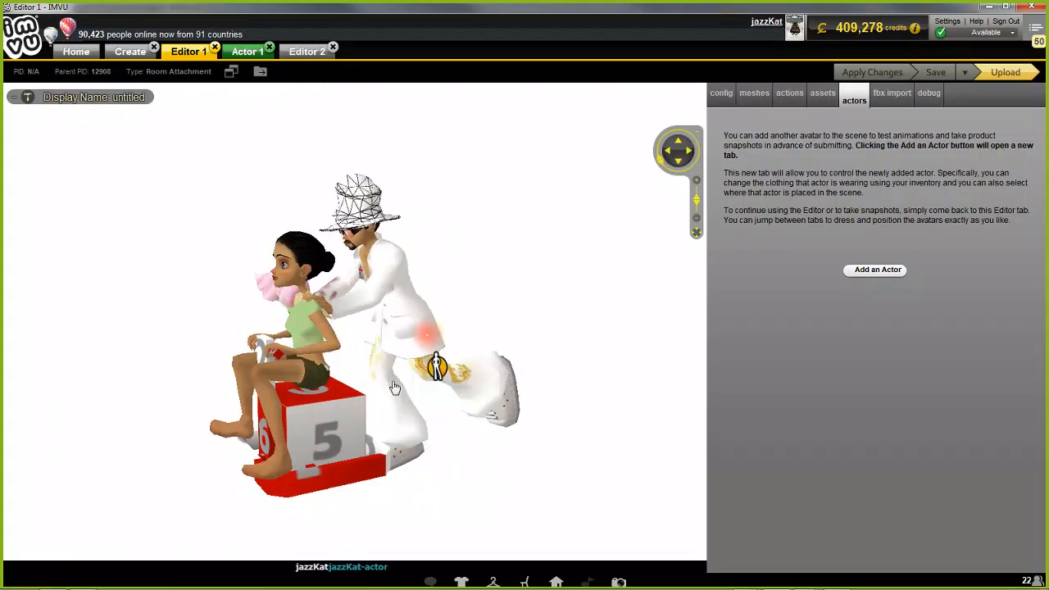
{"action": "mouse_move", "coordinate": [307, 409]}
{"action": "left_mouse_down"}
{"action": "mouse_move", "coordinate": [375, 397]}
{"action": "mouse_move", "coordinate": [394, 348]}
{"action": "left_mouse_up"}
{"action": "scroll", "coordinate": [381, 335], "scroll_direction": "up", "scroll_amount": 3}
{"action": "scroll", "coordinate": [378, 335], "scroll_direction": "down", "scroll_amount": 2}
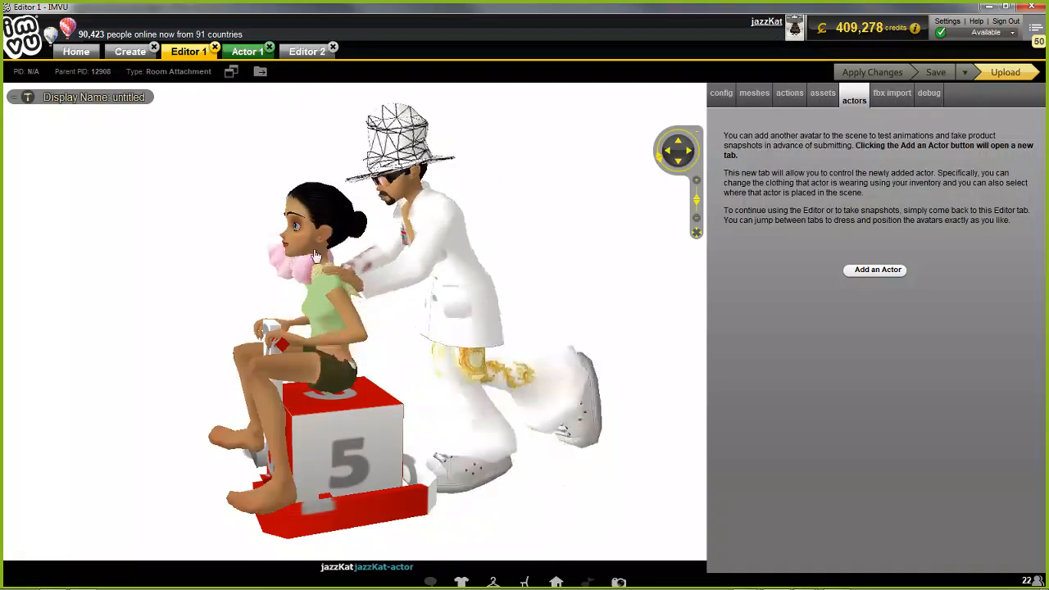
Step: Compare the dodgem poses in the Actor 1 and Editor 2 views, then return to Editor 1
{"action": "left_click", "coordinate": [251, 53]}
{"action": "scroll", "coordinate": [653, 320], "scroll_direction": "down", "scroll_amount": 4}
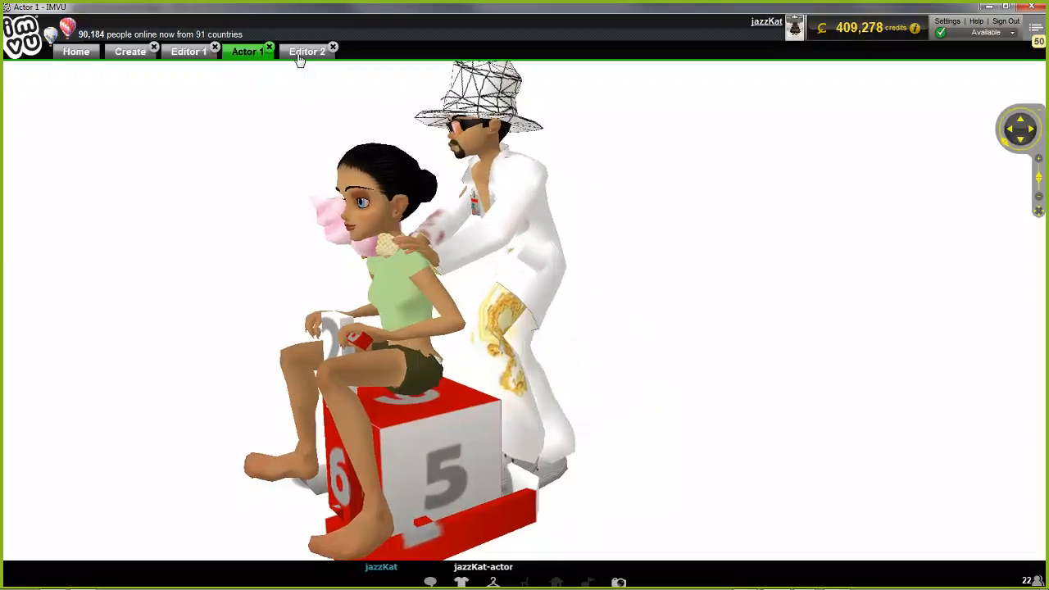
{"action": "left_click", "coordinate": [300, 57]}
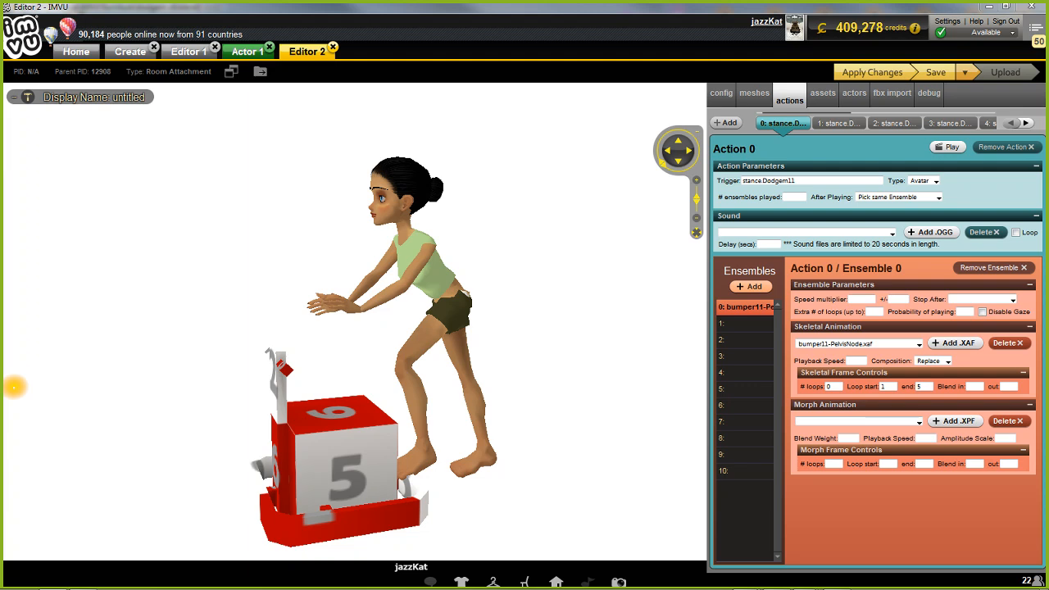
{"action": "left_click", "coordinate": [186, 52]}
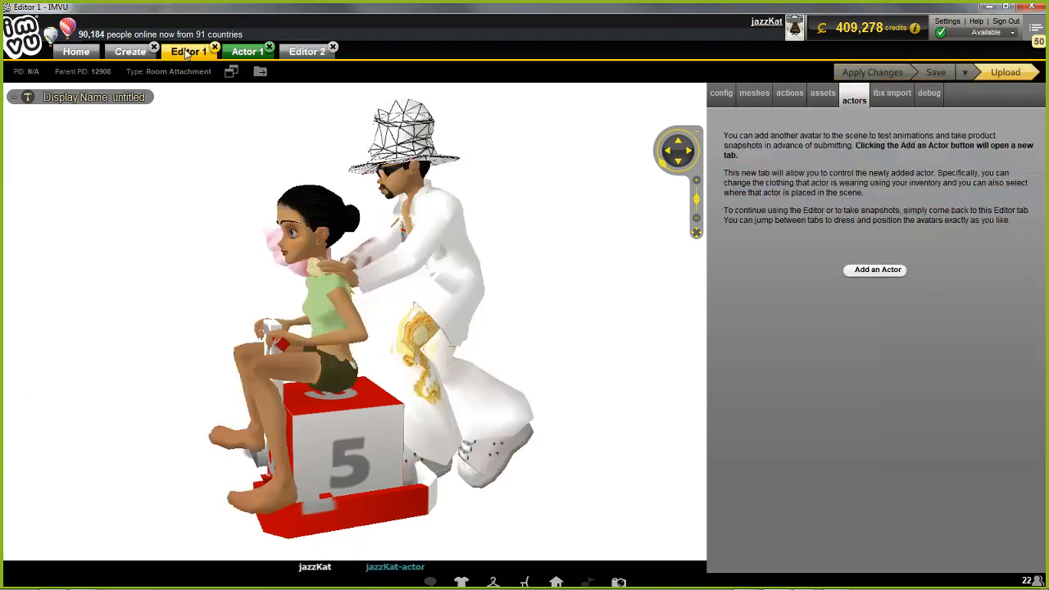
{"action": "mouse_move", "coordinate": [606, 466]}
{"action": "left_mouse_down"}
{"action": "mouse_move", "coordinate": [615, 477]}
{"action": "mouse_move", "coordinate": [558, 481]}
{"action": "mouse_move", "coordinate": [603, 468]}
{"action": "mouse_move", "coordinate": [597, 475]}
{"action": "left_mouse_up"}
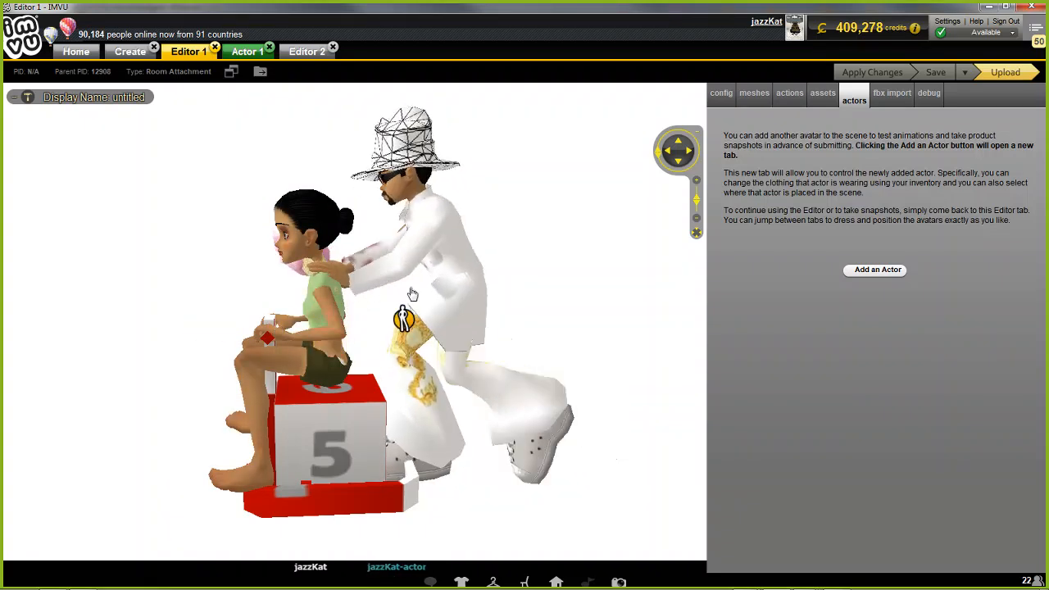
Step: Switch back to the dodgem v8 file in Blender and examine the seats and handles from the side
{"action": "mouse_move", "coordinate": [695, 588]}
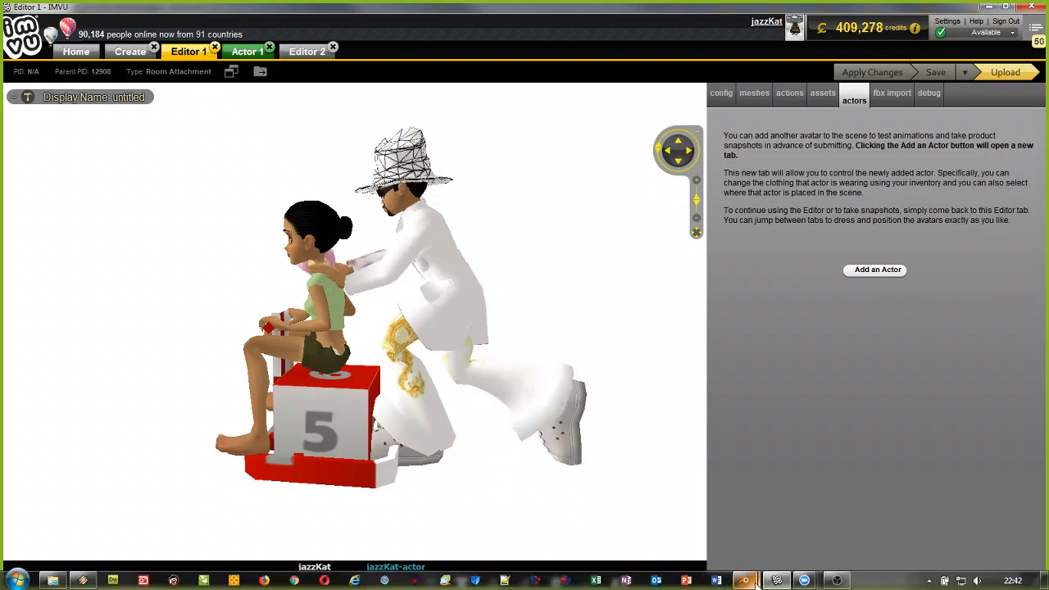
{"action": "mouse_move", "coordinate": [745, 580]}
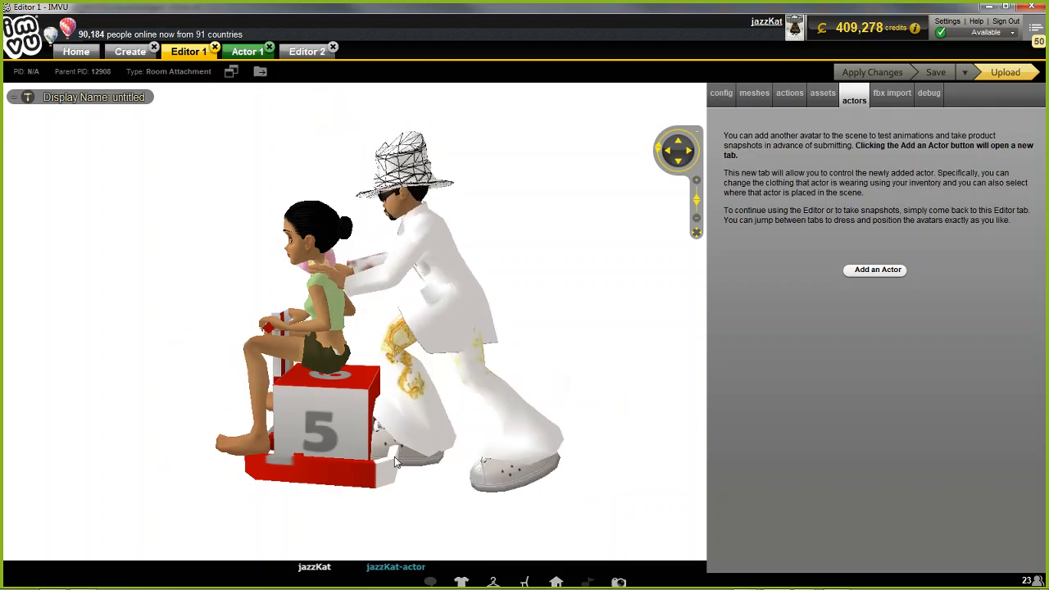
{"action": "left_click_drag", "start_coordinate": [341, 475], "coordinate": [366, 465]}
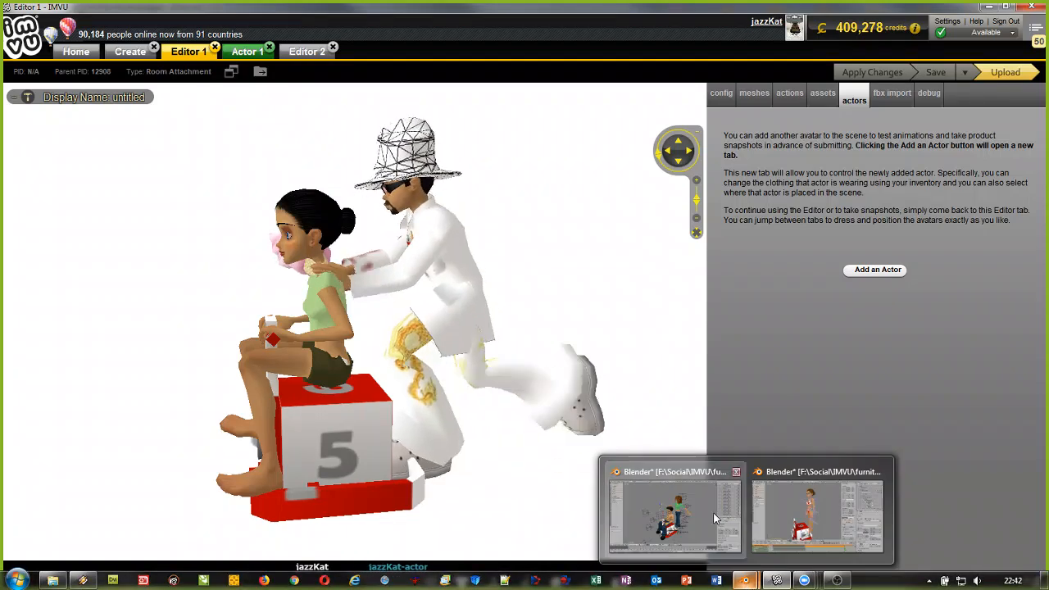
{"action": "left_click", "coordinate": [715, 517]}
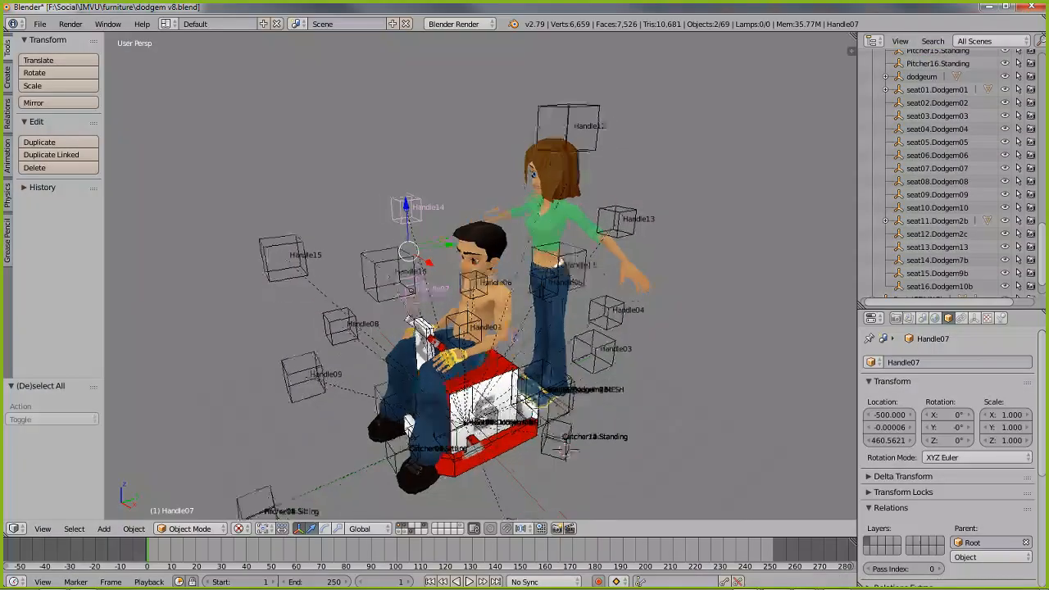
{"action": "mouse_move", "coordinate": [494, 416]}
{"action": "middle_mouse_down"}
{"action": "mouse_move", "coordinate": [426, 401]}
{"action": "mouse_move", "coordinate": [503, 402]}
{"action": "mouse_move", "coordinate": [452, 397]}
{"action": "mouse_move", "coordinate": [491, 401]}
{"action": "middle_mouse_up"}
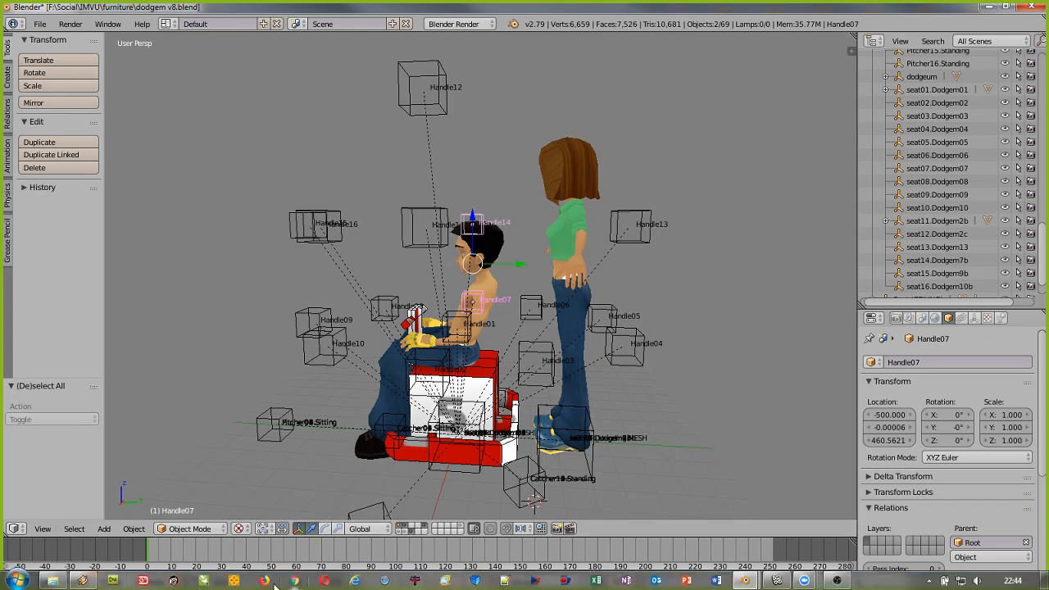
{"action": "left_click", "coordinate": [274, 583]}
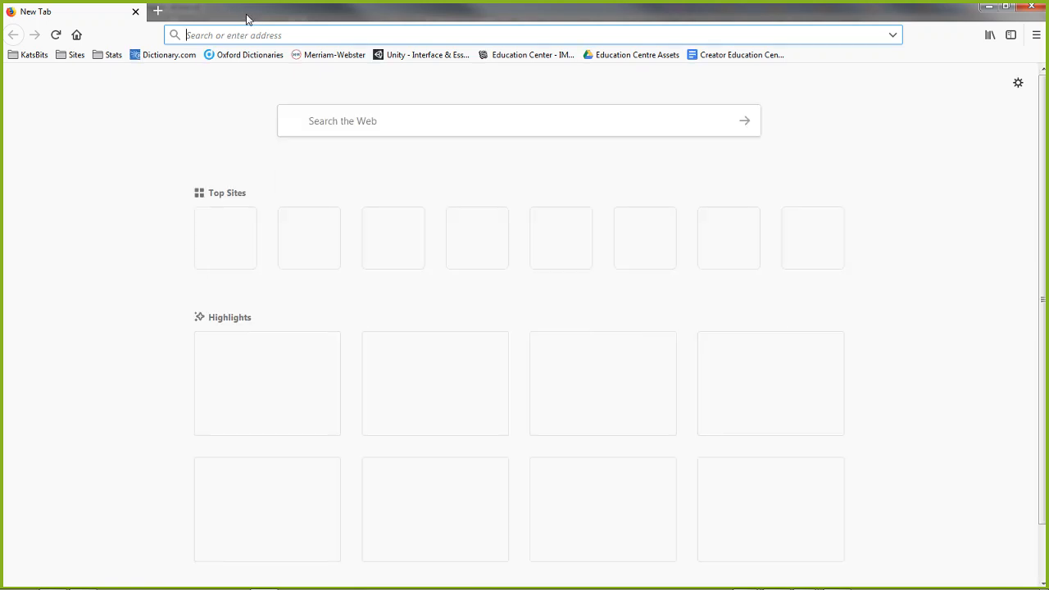
{"action": "double_click", "coordinate": [246, 14]}
{"action": "left_click_drag", "start_coordinate": [447, 16], "coordinate": [0, 1]}
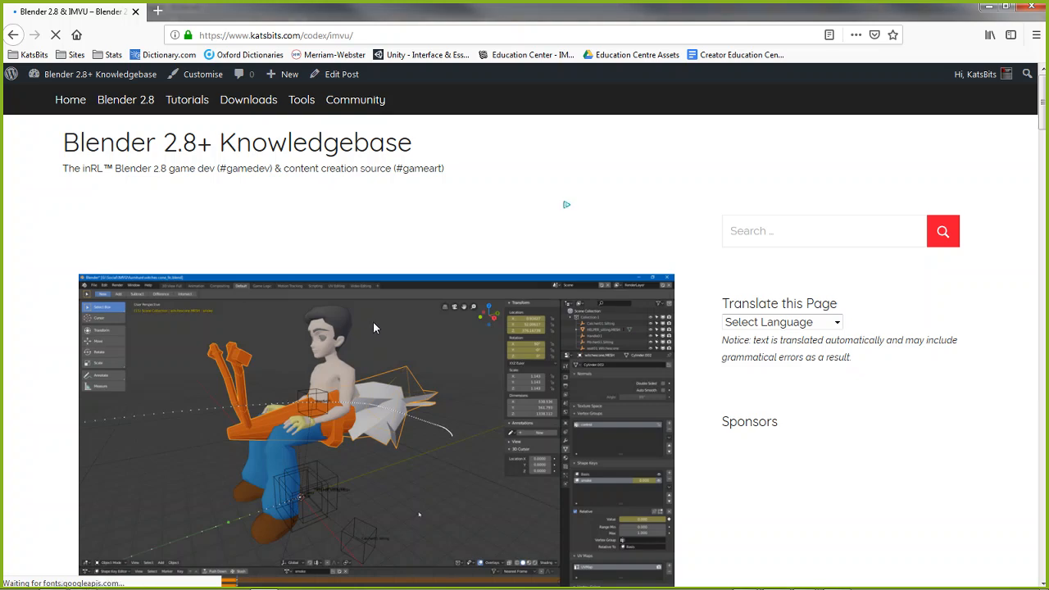
Step: Read the Blender 2.8 & IMVU article's introduction and its Missing Images section about unsupported material display systems
{"action": "scroll", "coordinate": [373, 321], "scroll_direction": "down", "scroll_amount": 1}
{"action": "scroll", "coordinate": [373, 328], "scroll_direction": "down", "scroll_amount": 5}
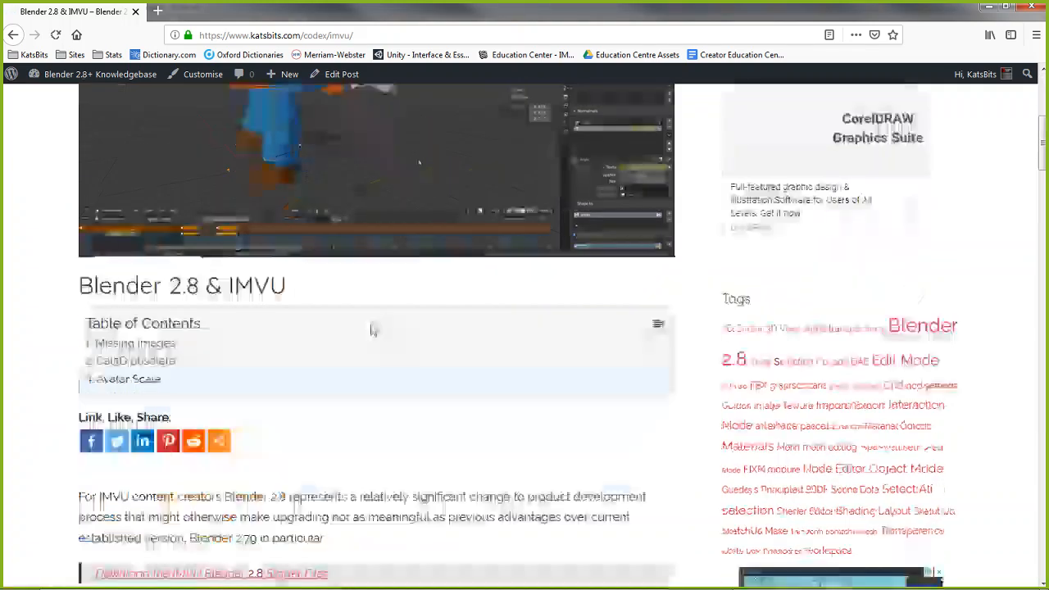
{"action": "scroll", "coordinate": [365, 328], "scroll_direction": "down", "scroll_amount": 1}
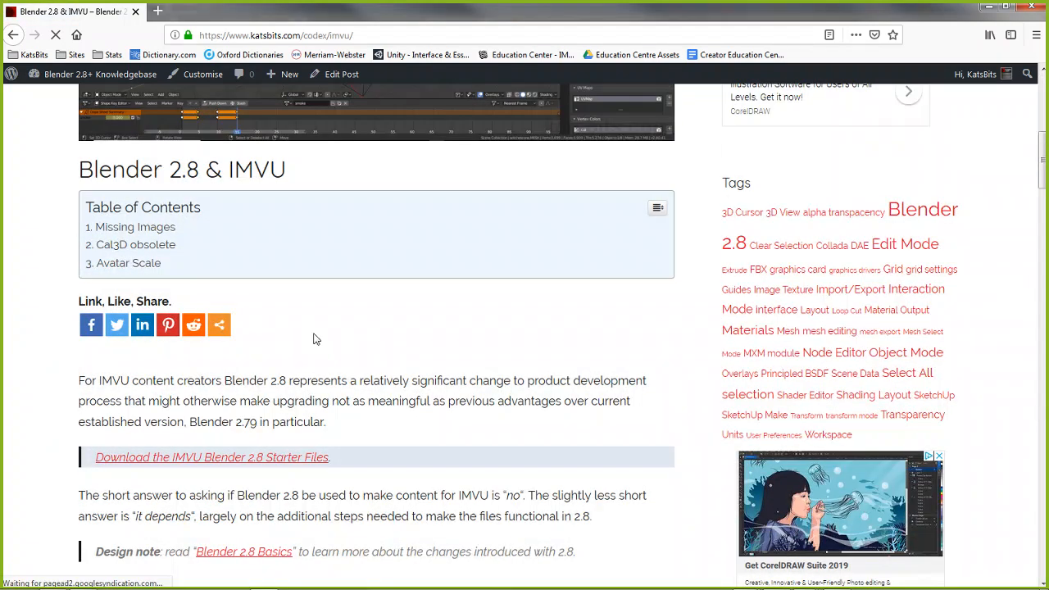
{"action": "scroll", "coordinate": [315, 338], "scroll_direction": "down", "scroll_amount": 3}
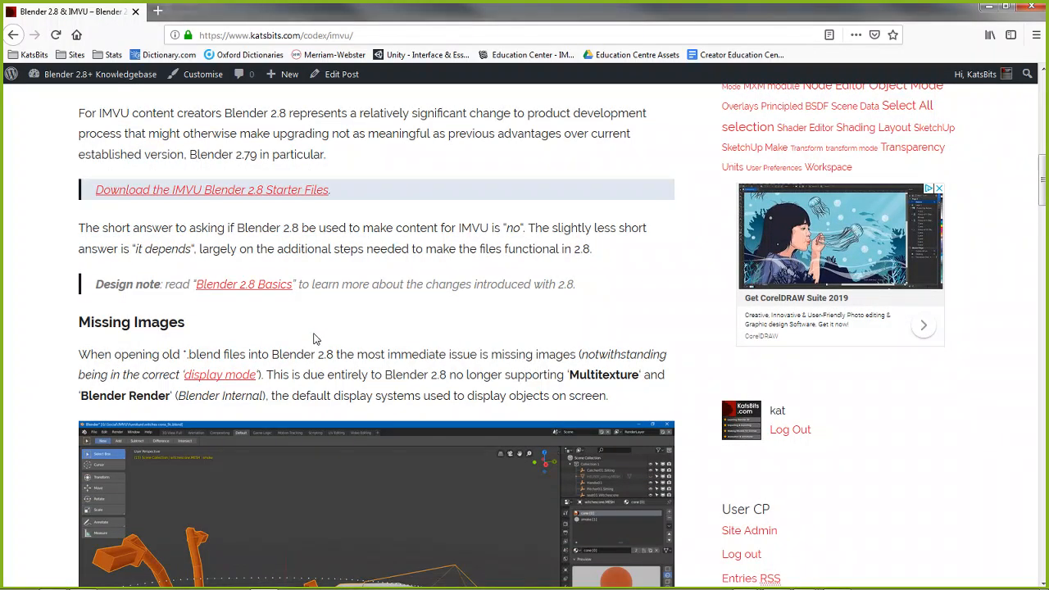
{"action": "scroll", "coordinate": [314, 338], "scroll_direction": "down", "scroll_amount": 1}
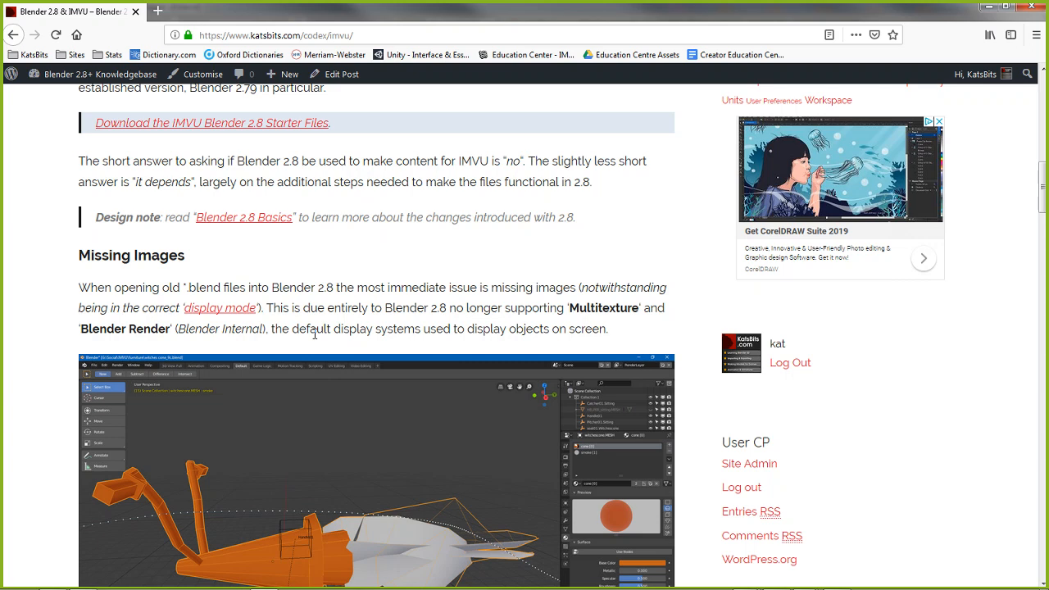
{"action": "scroll", "coordinate": [314, 333], "scroll_direction": "down", "scroll_amount": 2}
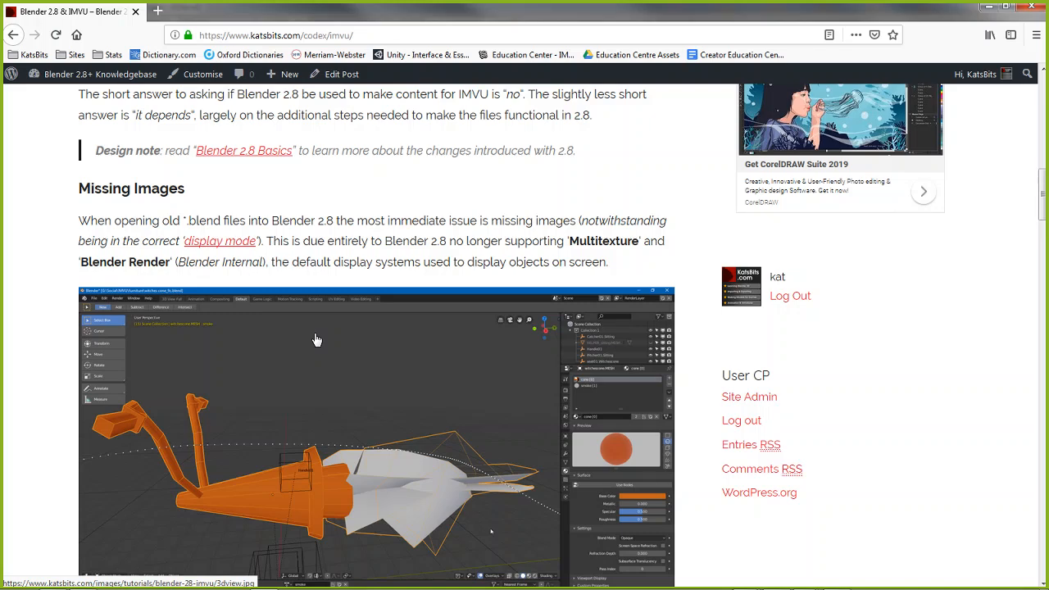
{"action": "scroll", "coordinate": [316, 339], "scroll_direction": "down", "scroll_amount": 3}
{"action": "scroll", "coordinate": [316, 339], "scroll_direction": "down", "scroll_amount": 3}
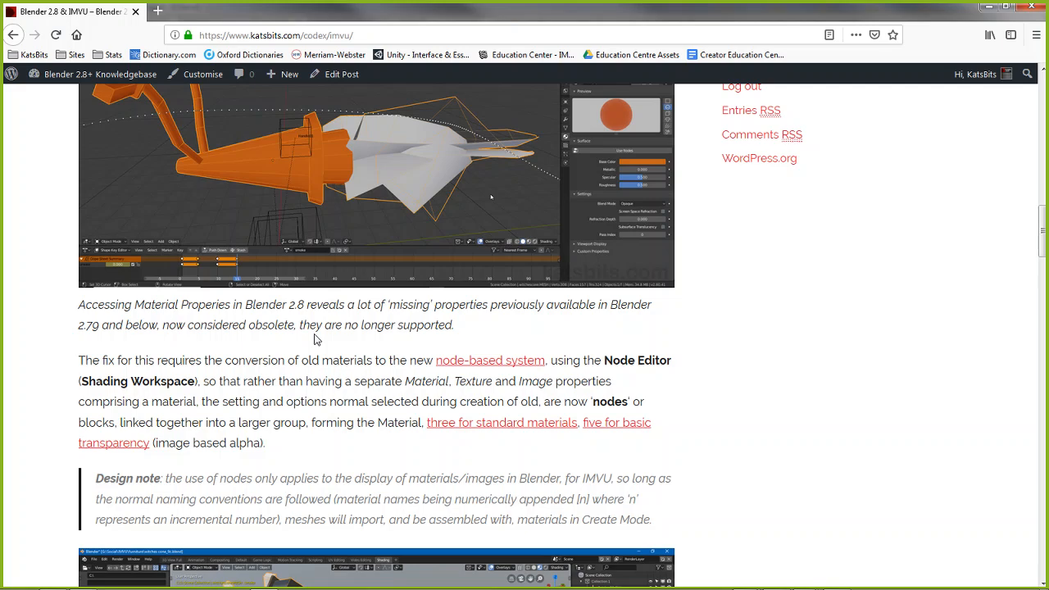
Step: Review the article's node-based material examples, the Cal3D obsolete section on FBX export, and the start of Avatar Scale
{"action": "scroll", "coordinate": [316, 339], "scroll_direction": "down", "scroll_amount": 1}
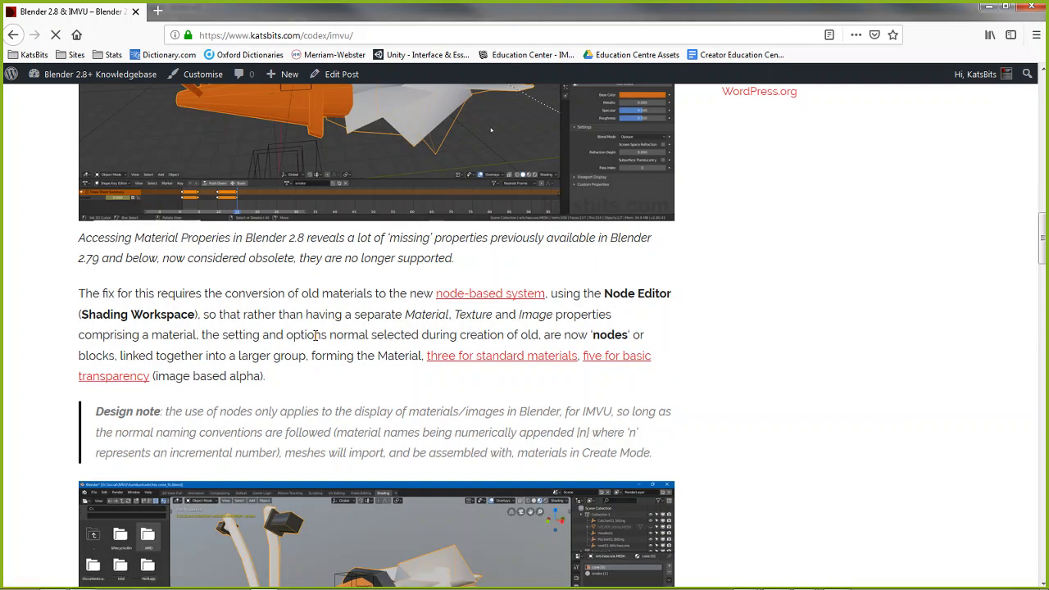
{"action": "scroll", "coordinate": [316, 339], "scroll_direction": "down", "scroll_amount": 4}
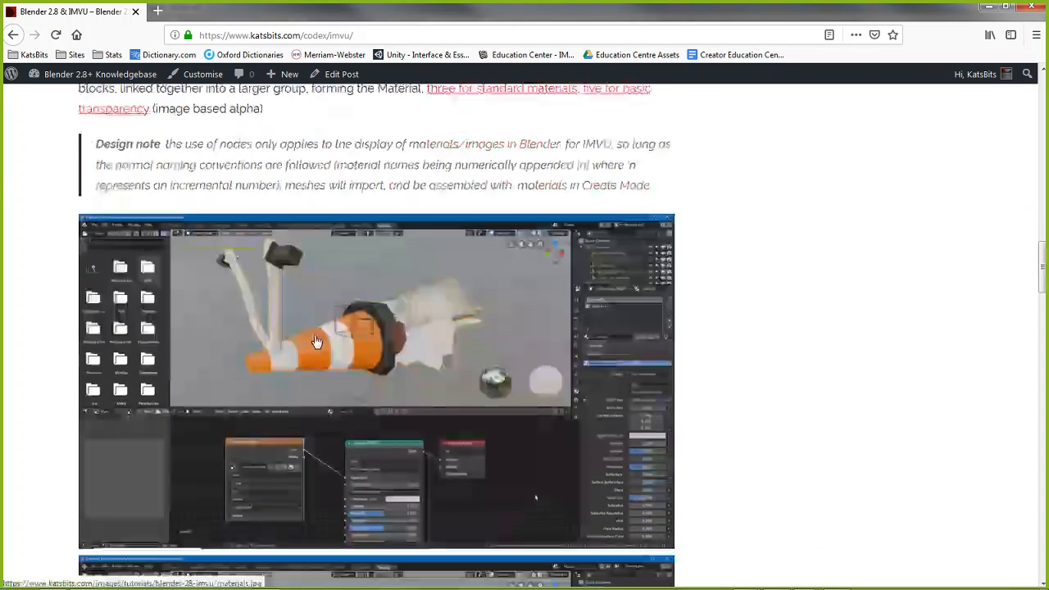
{"action": "scroll", "coordinate": [317, 339], "scroll_direction": "down", "scroll_amount": 2}
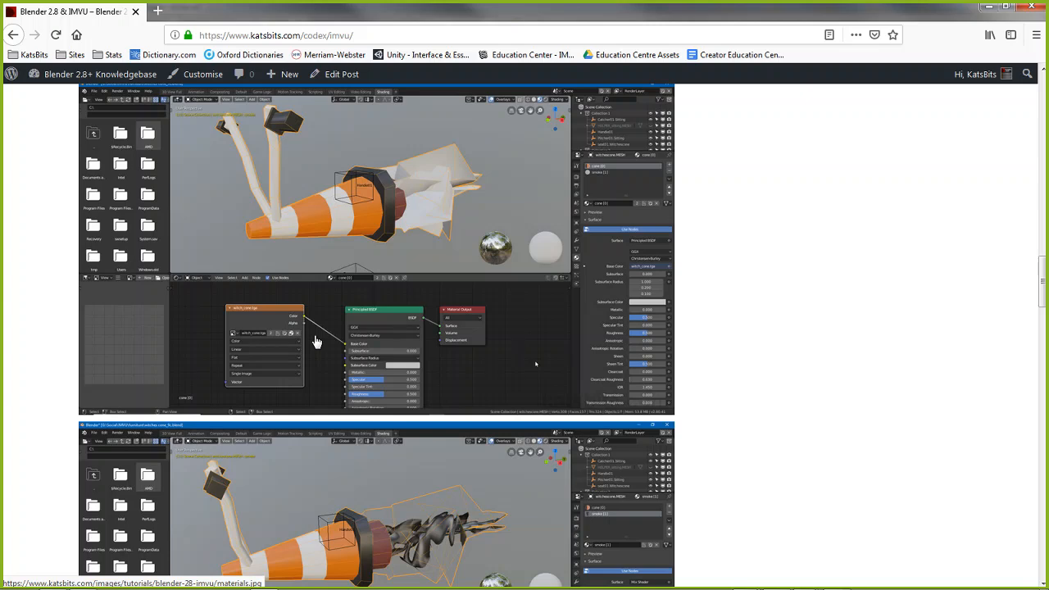
{"action": "scroll", "coordinate": [317, 339], "scroll_direction": "down", "scroll_amount": 3}
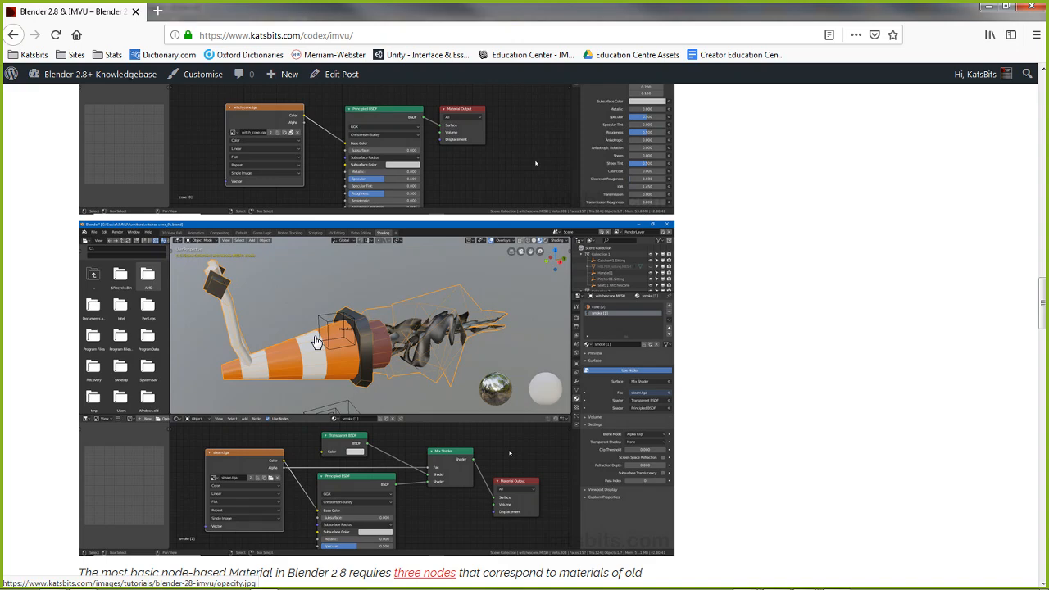
{"action": "scroll", "coordinate": [316, 341], "scroll_direction": "down", "scroll_amount": 5}
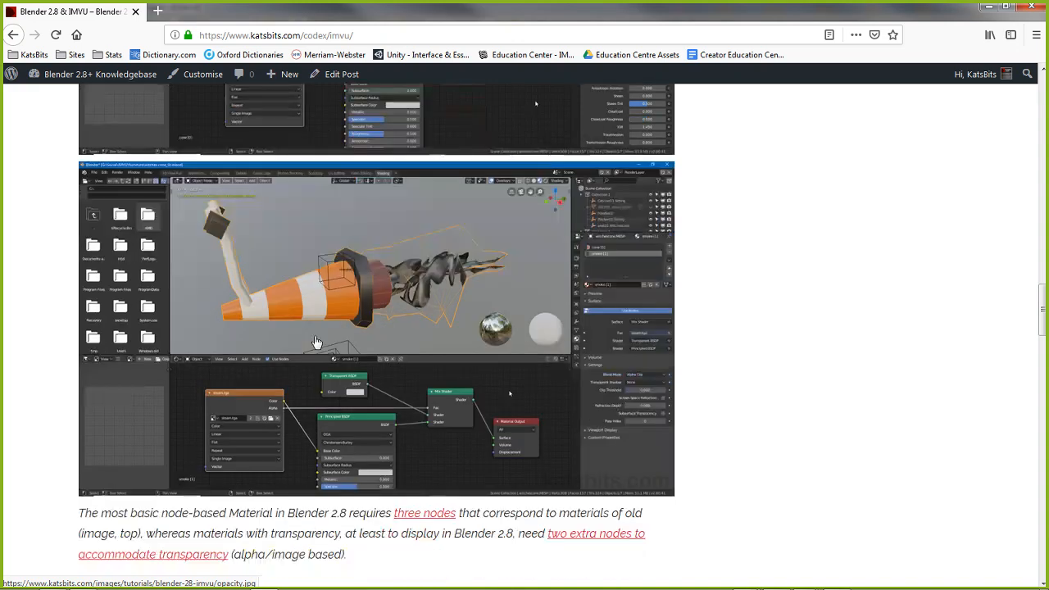
{"action": "scroll", "coordinate": [316, 341], "scroll_direction": "down", "scroll_amount": 1}
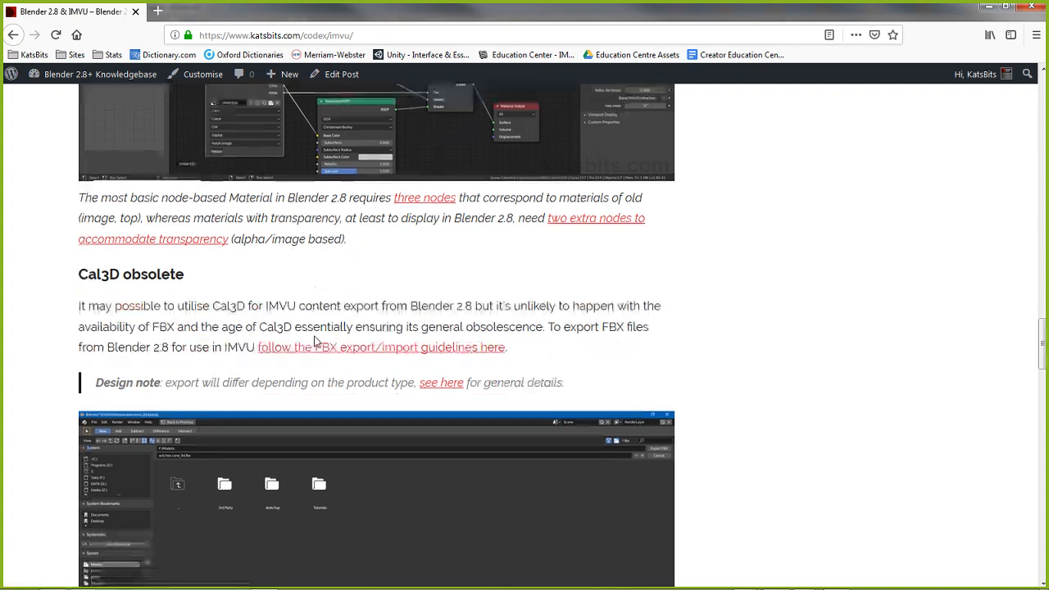
{"action": "scroll", "coordinate": [316, 342], "scroll_direction": "down", "scroll_amount": 4}
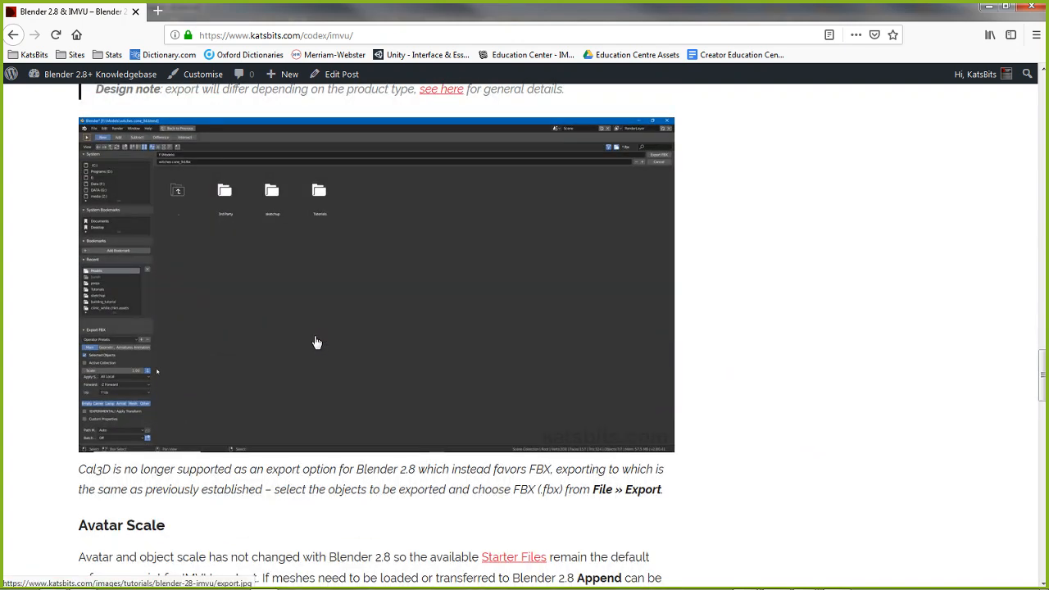
{"action": "scroll", "coordinate": [317, 342], "scroll_direction": "down", "scroll_amount": 5}
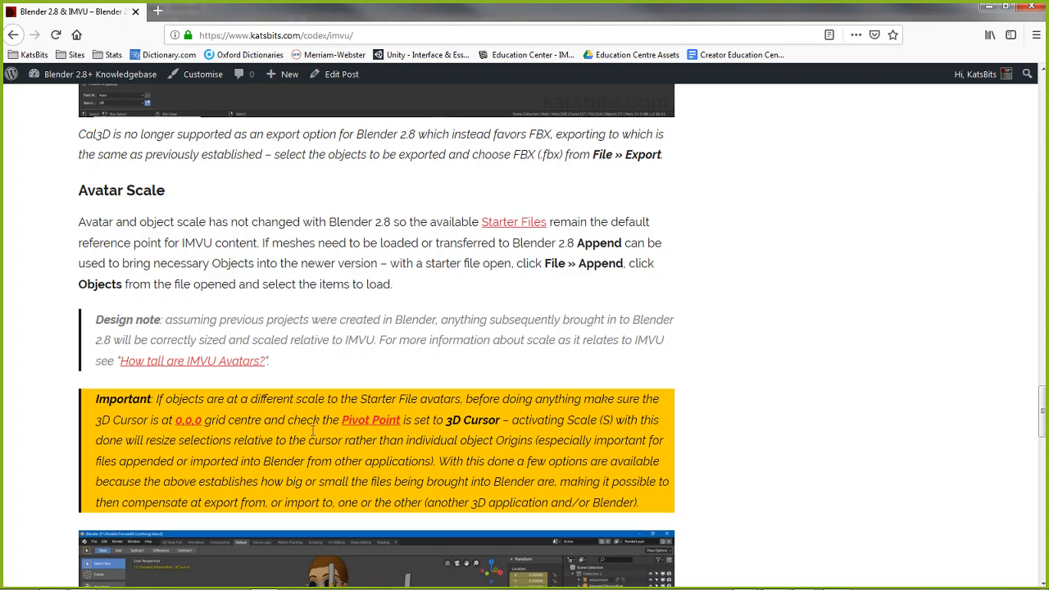
Step: Skim the rest of the article through the Avatar Scale image to the comments, and return to the Cal3D section
{"action": "scroll", "coordinate": [47, 386], "scroll_direction": "down", "scroll_amount": 4}
{"action": "scroll", "coordinate": [47, 387], "scroll_direction": "down", "scroll_amount": 5}
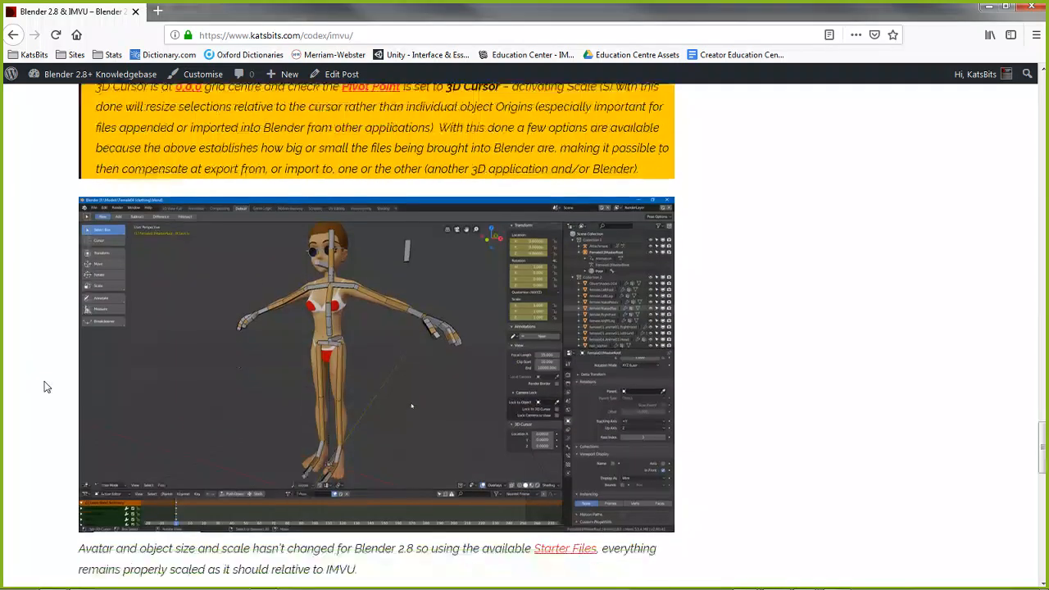
{"action": "scroll", "coordinate": [47, 387], "scroll_direction": "down", "scroll_amount": 10}
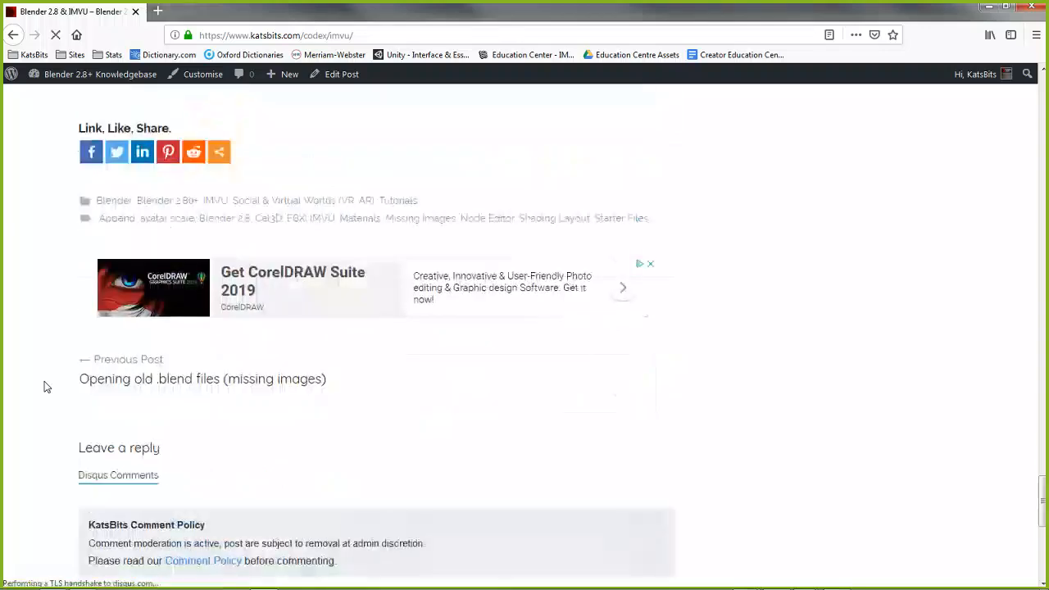
{"action": "scroll", "coordinate": [46, 387], "scroll_direction": "down", "scroll_amount": 3}
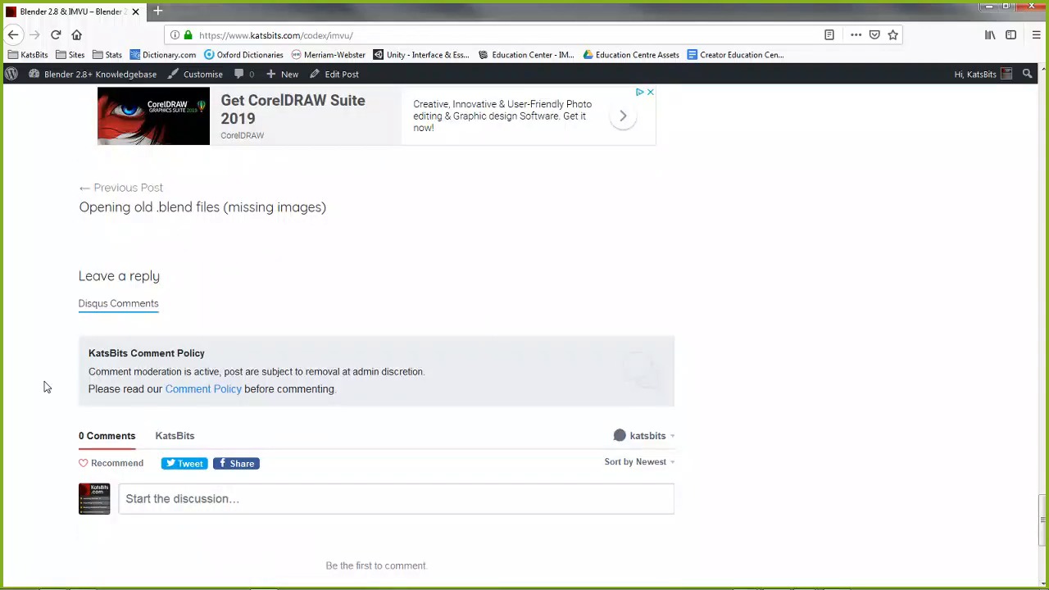
{"action": "scroll", "coordinate": [47, 387], "scroll_direction": "up", "scroll_amount": 20}
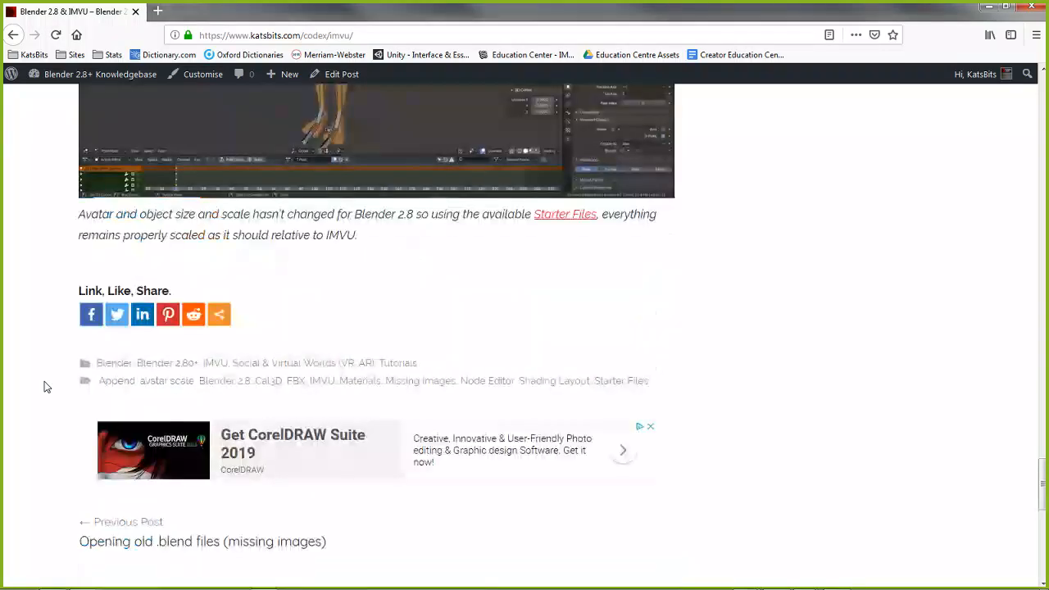
{"action": "scroll", "coordinate": [47, 386], "scroll_direction": "up", "scroll_amount": 20}
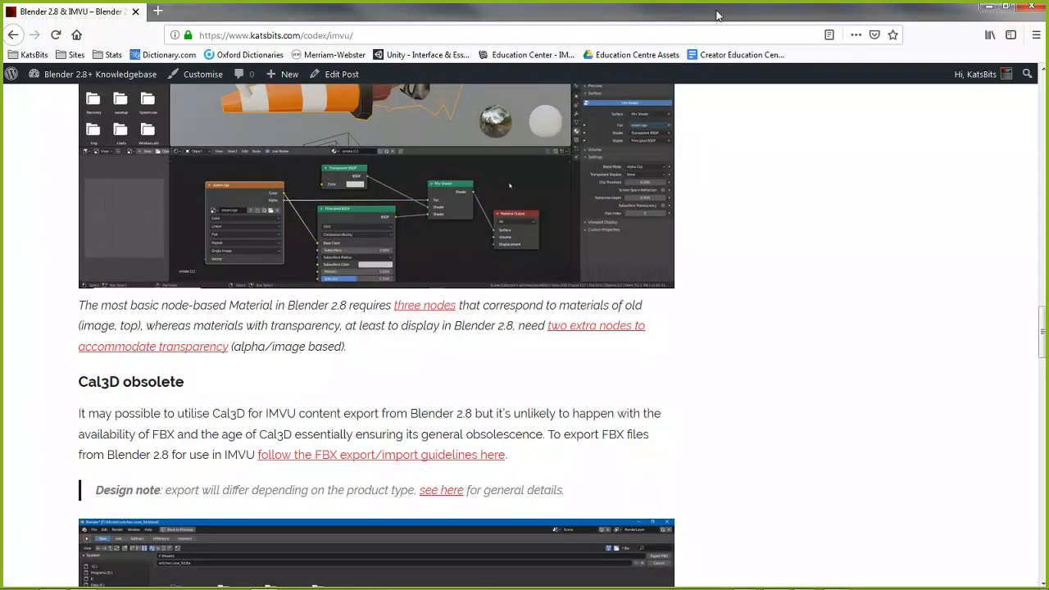
Step: Switch to the dodgem v8 file in Blender and view its scene layers one at a time, ending on the sitting avatar's layer
{"action": "scroll", "coordinate": [524, 328], "scroll_direction": "down", "scroll_amount": 2}
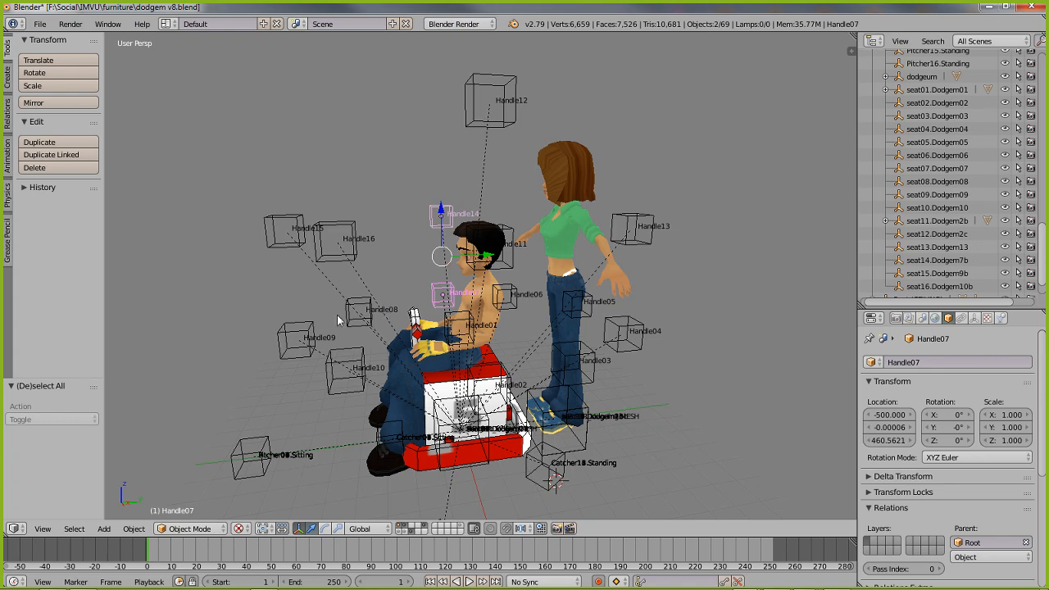
{"action": "mouse_move", "coordinate": [338, 316]}
{"action": "middle_mouse_down"}
{"action": "mouse_move", "coordinate": [438, 334]}
{"action": "mouse_move", "coordinate": [680, 336]}
{"action": "middle_mouse_up"}
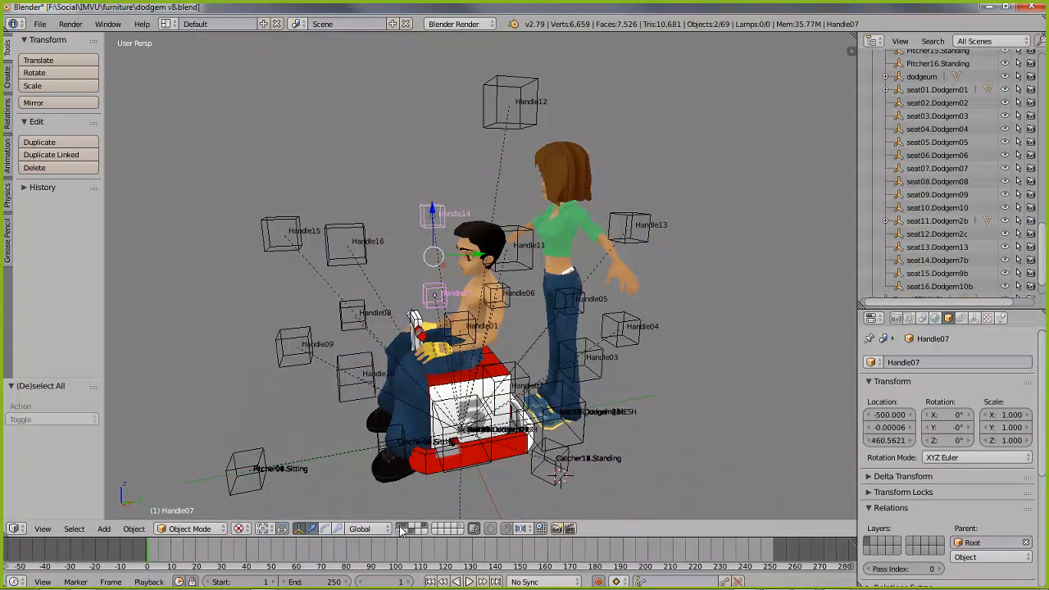
{"action": "left_click", "coordinate": [401, 529]}
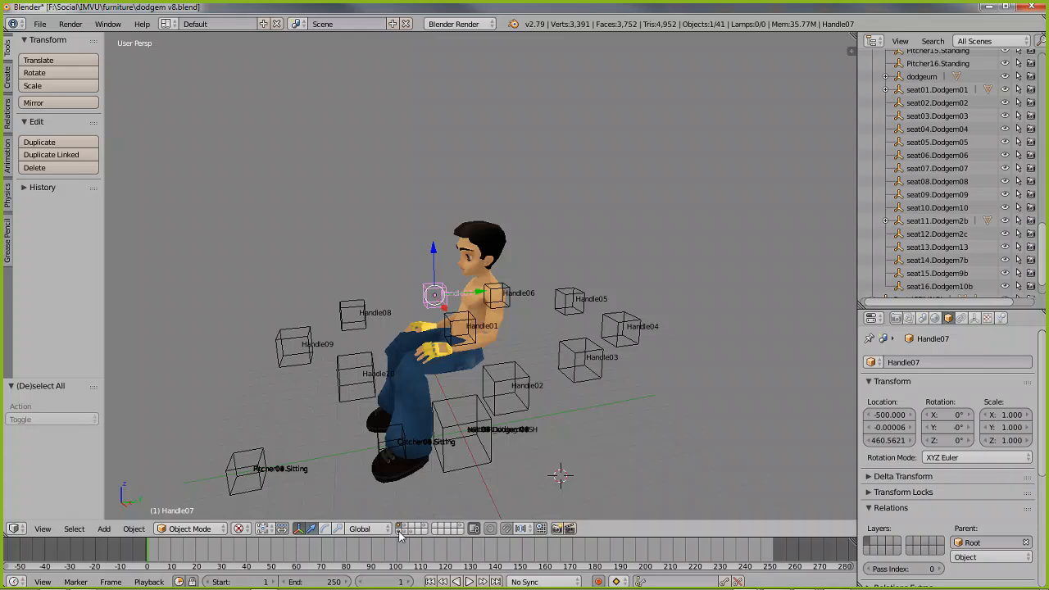
{"action": "left_click", "coordinate": [401, 531]}
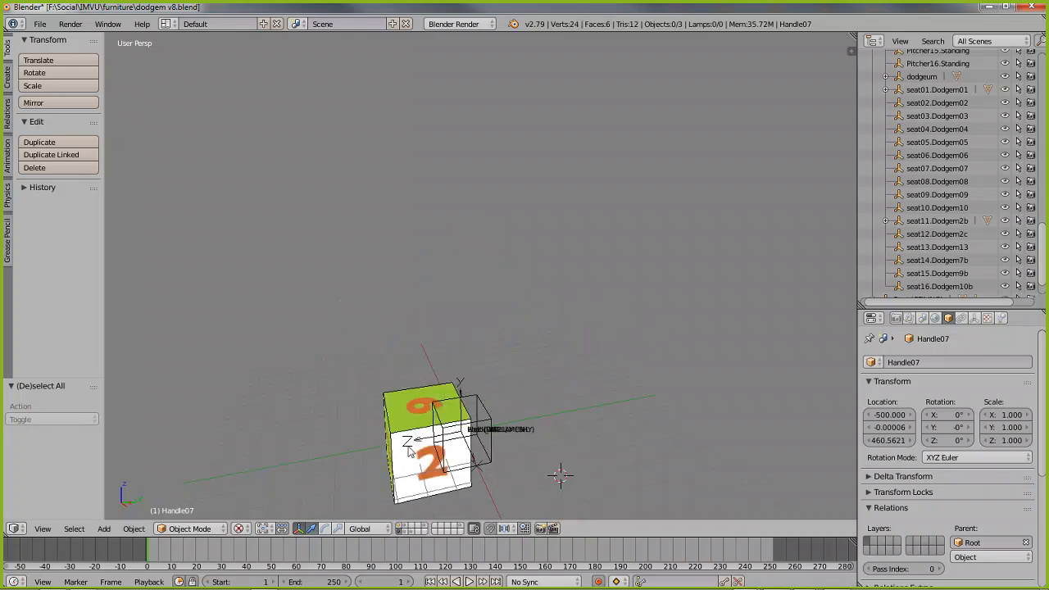
{"action": "left_click", "coordinate": [405, 529]}
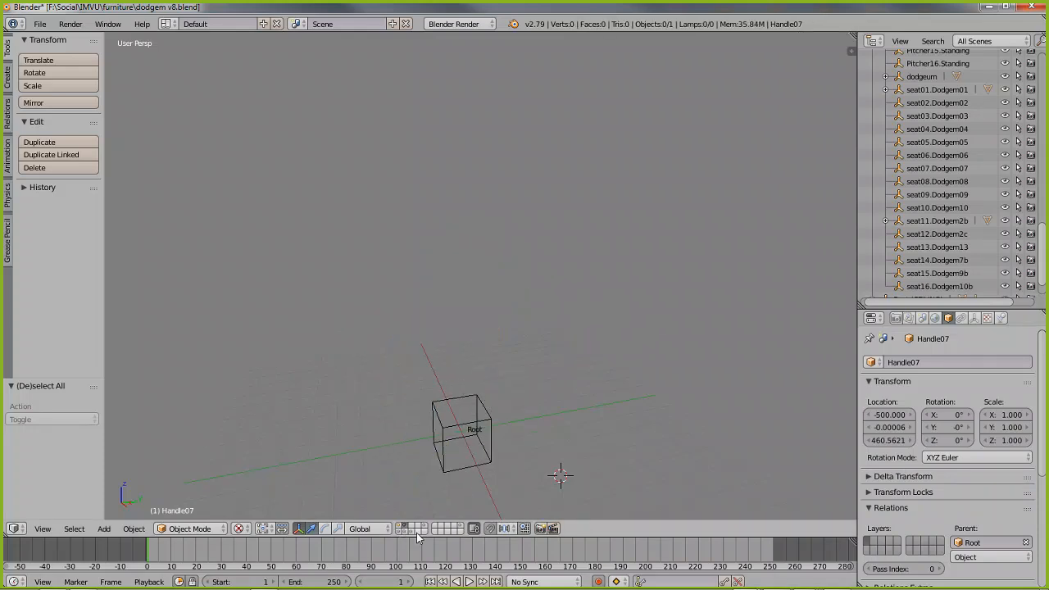
{"action": "left_click", "coordinate": [411, 532]}
{"action": "left_click", "coordinate": [407, 533]}
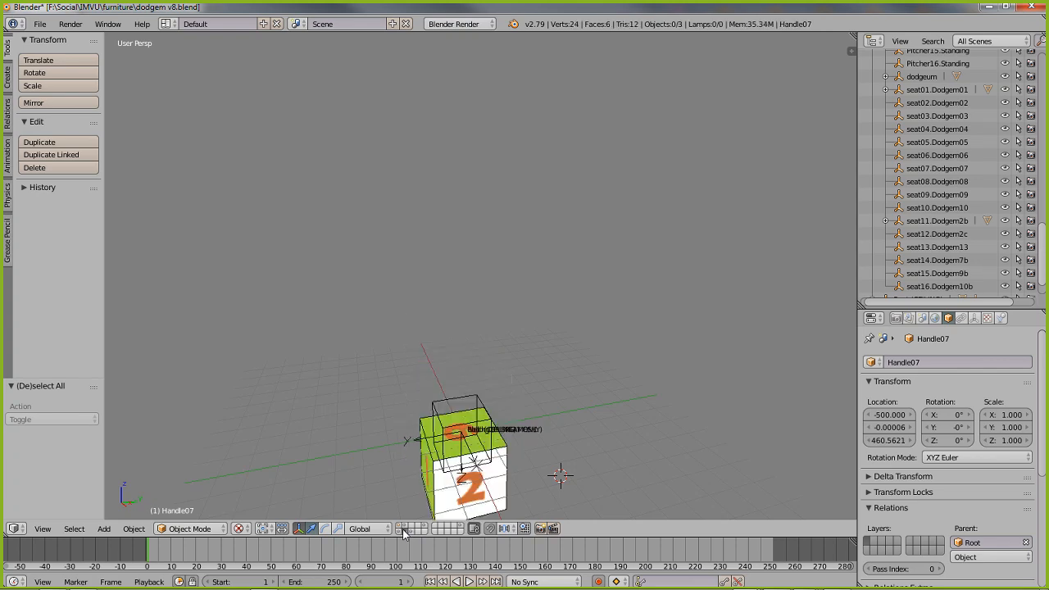
{"action": "left_click", "coordinate": [399, 526]}
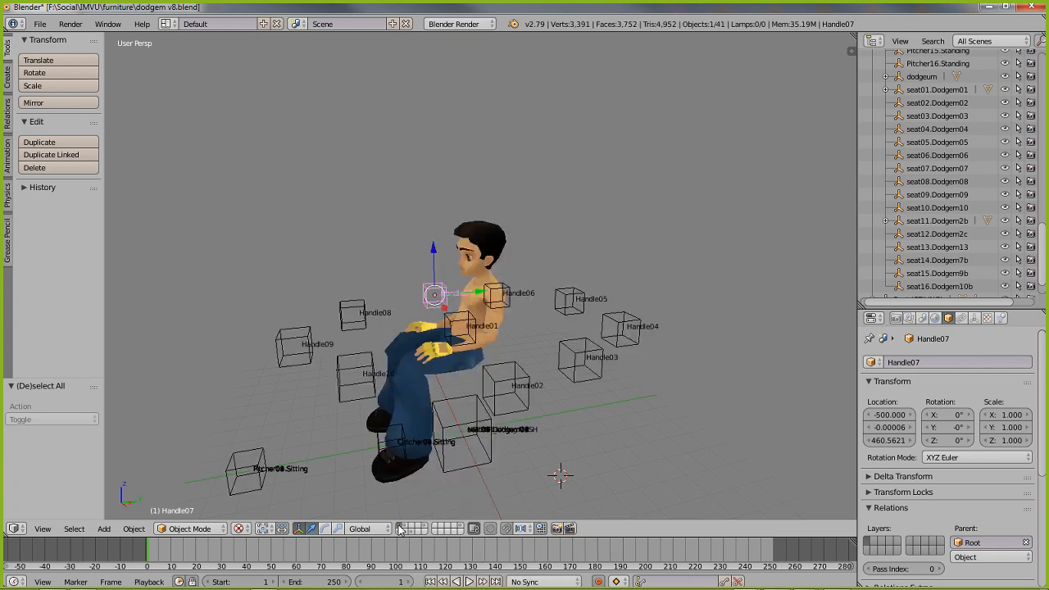
Step: Cycle the selection through the overlapping seat nodes below the sitting avatar, ending on seat08.Dodgem08
{"action": "mouse_move", "coordinate": [455, 401]}
{"action": "middle_mouse_down"}
{"action": "mouse_move", "coordinate": [405, 387]}
{"action": "mouse_move", "coordinate": [393, 398]}
{"action": "mouse_move", "coordinate": [421, 414]}
{"action": "mouse_move", "coordinate": [487, 398]}
{"action": "mouse_move", "coordinate": [469, 399]}
{"action": "middle_mouse_up"}
{"action": "right_click", "coordinate": [470, 438]}
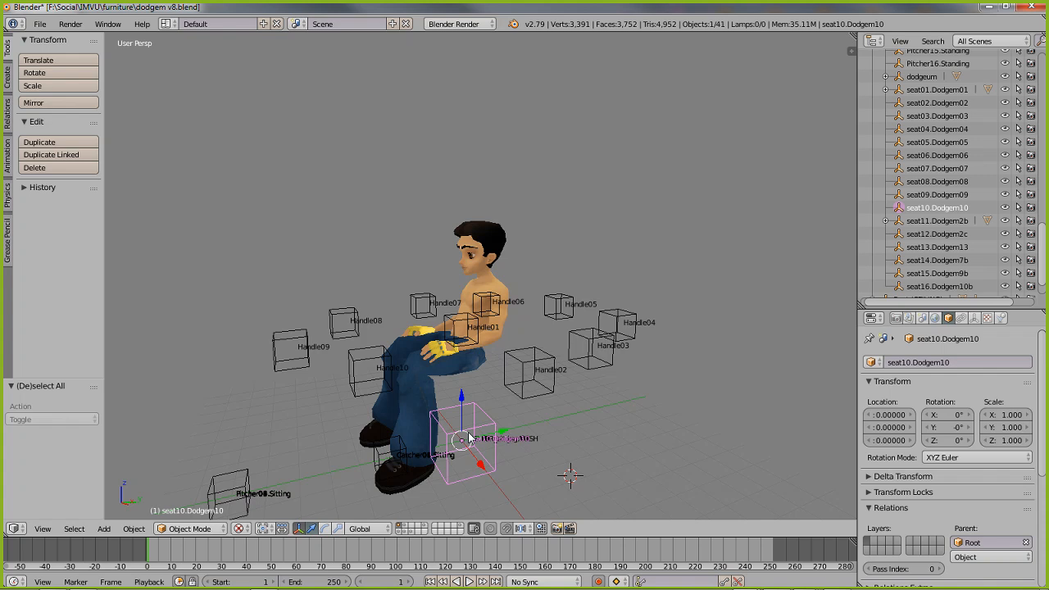
{"action": "right_click", "coordinate": [470, 438]}
{"action": "right_click", "coordinate": [469, 439]}
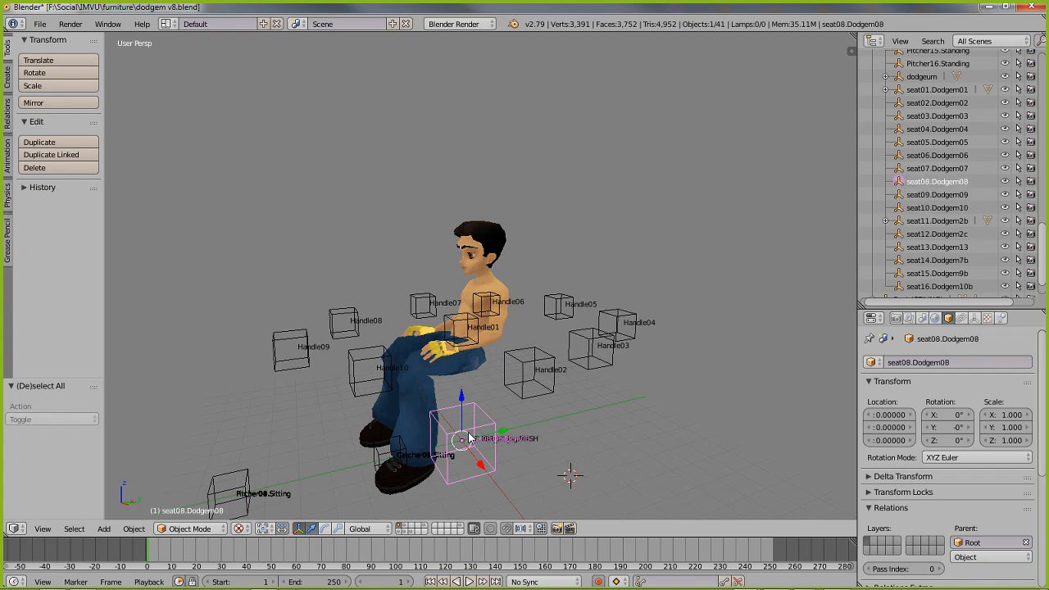
{"action": "middle_click_drag", "start_coordinate": [405, 459], "coordinate": [404, 403]}
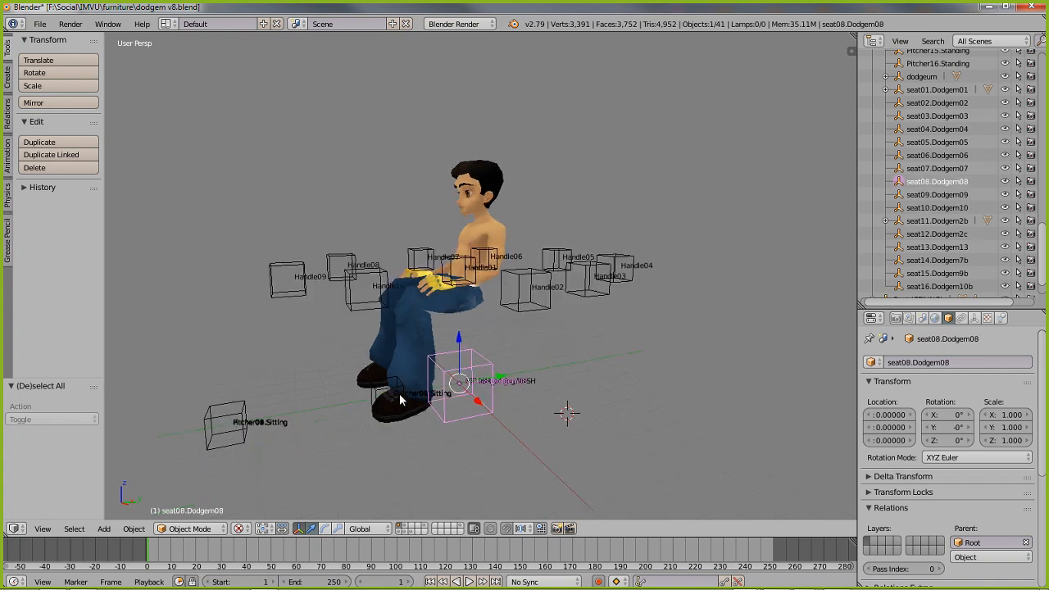
Step: Show only the layer containing the dodgem mesh and examine the vehicle from the side and below
{"action": "left_click", "coordinate": [424, 529]}
{"action": "middle_click_drag", "start_coordinate": [409, 341], "coordinate": [434, 372]}
{"action": "left_click", "coordinate": [413, 533]}
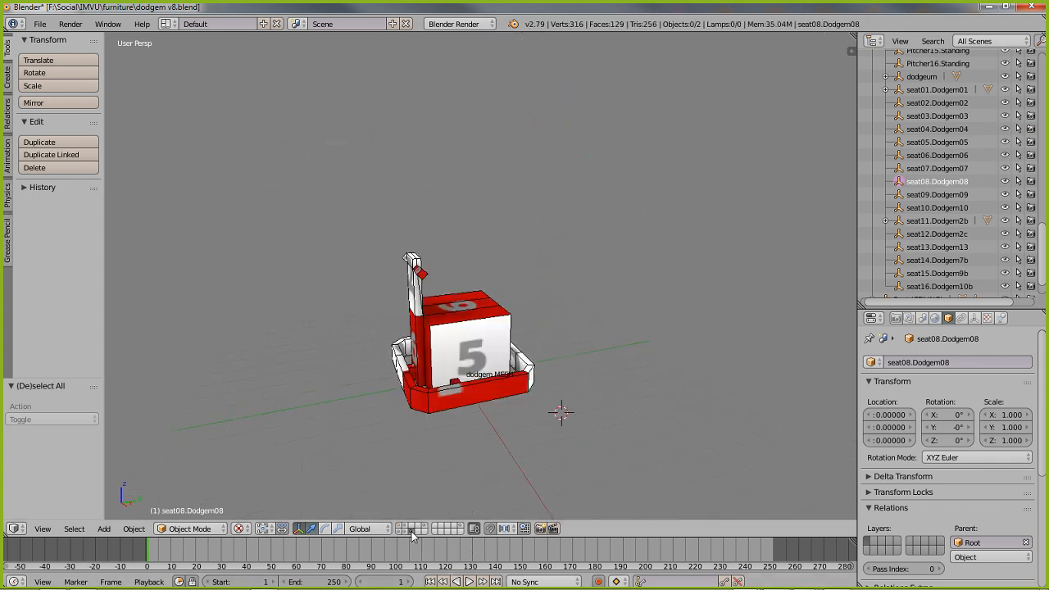
{"action": "mouse_move", "coordinate": [483, 395]}
{"action": "middle_mouse_down"}
{"action": "mouse_move", "coordinate": [476, 344]}
{"action": "mouse_move", "coordinate": [480, 371]}
{"action": "middle_mouse_up"}
{"action": "scroll", "coordinate": [478, 368], "scroll_direction": "up", "scroll_amount": 2}
{"action": "middle_click_drag", "start_coordinate": [473, 449], "coordinate": [484, 398]}
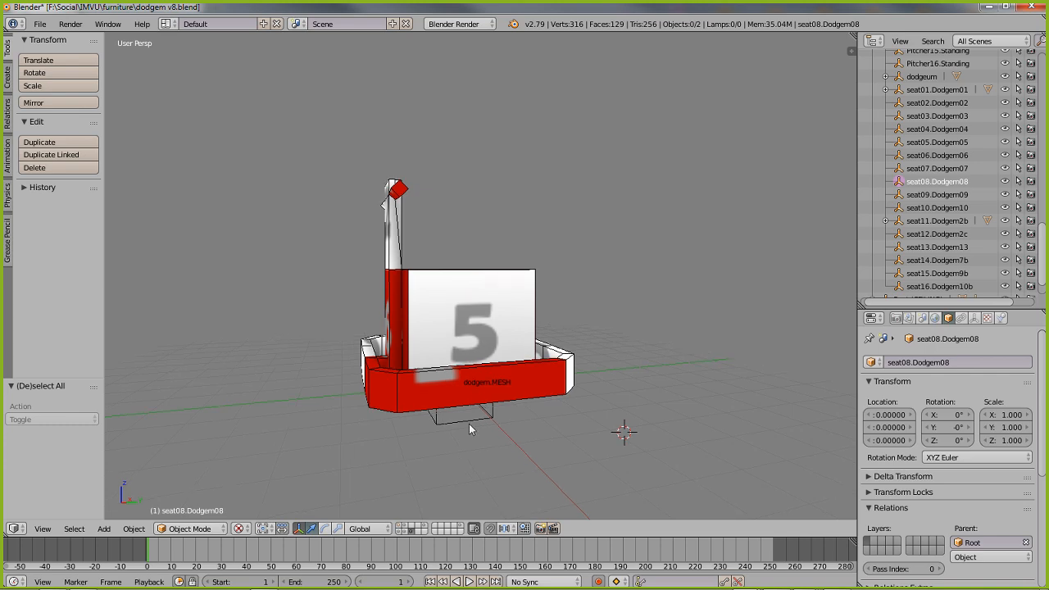
{"action": "scroll", "coordinate": [469, 423], "scroll_direction": "up", "scroll_amount": 1}
{"action": "middle_click_drag", "start_coordinate": [443, 440], "coordinate": [465, 434]}
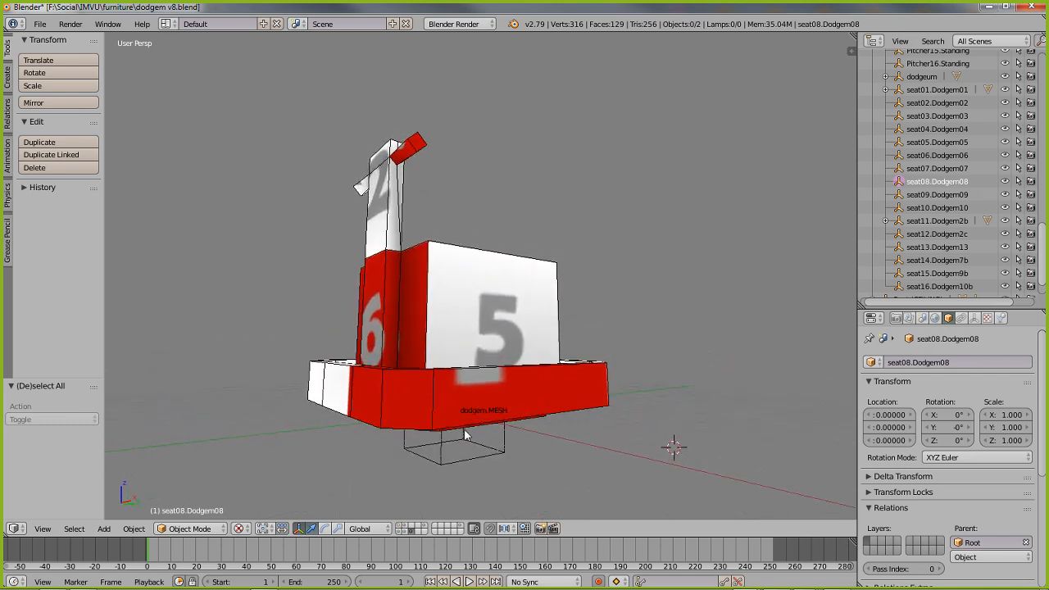
Step: Select the dodgeum node beneath the vehicle mesh and display the numbered cube's layer together with the dodgem
{"action": "right_click", "coordinate": [432, 306]}
{"action": "right_click", "coordinate": [450, 469]}
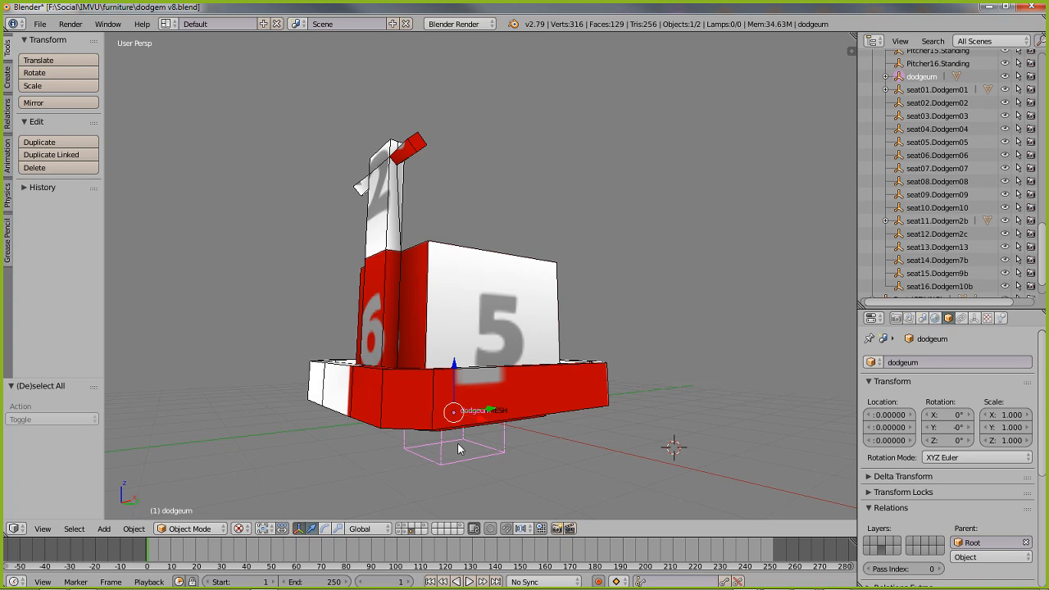
{"action": "mouse_move", "coordinate": [457, 444]}
{"action": "middle_mouse_down"}
{"action": "mouse_move", "coordinate": [426, 455]}
{"action": "mouse_move", "coordinate": [458, 459]}
{"action": "middle_mouse_up"}
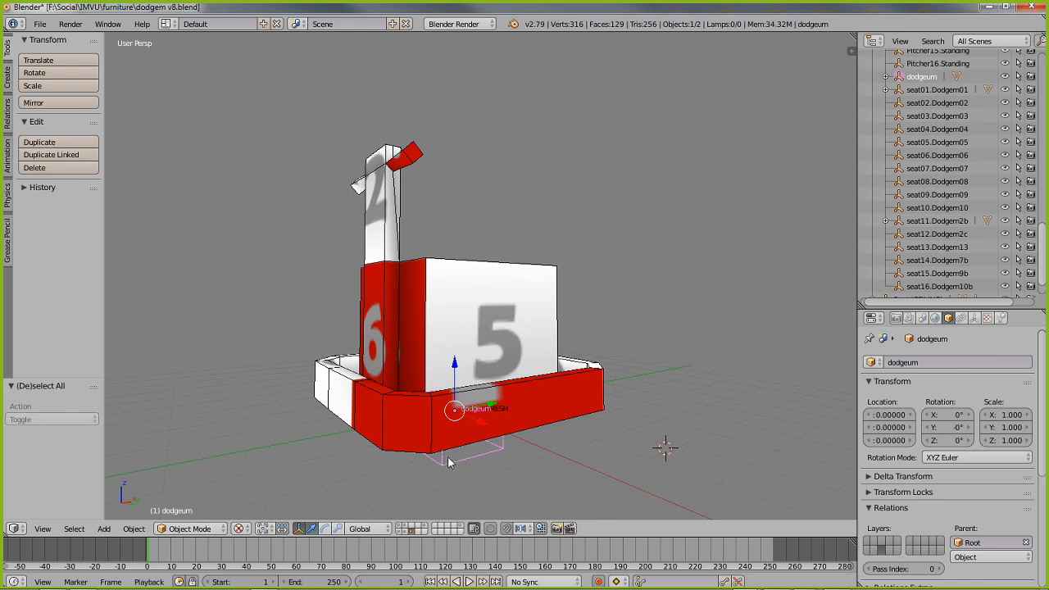
{"action": "left_click", "coordinate": [406, 534], "text": "shift"}
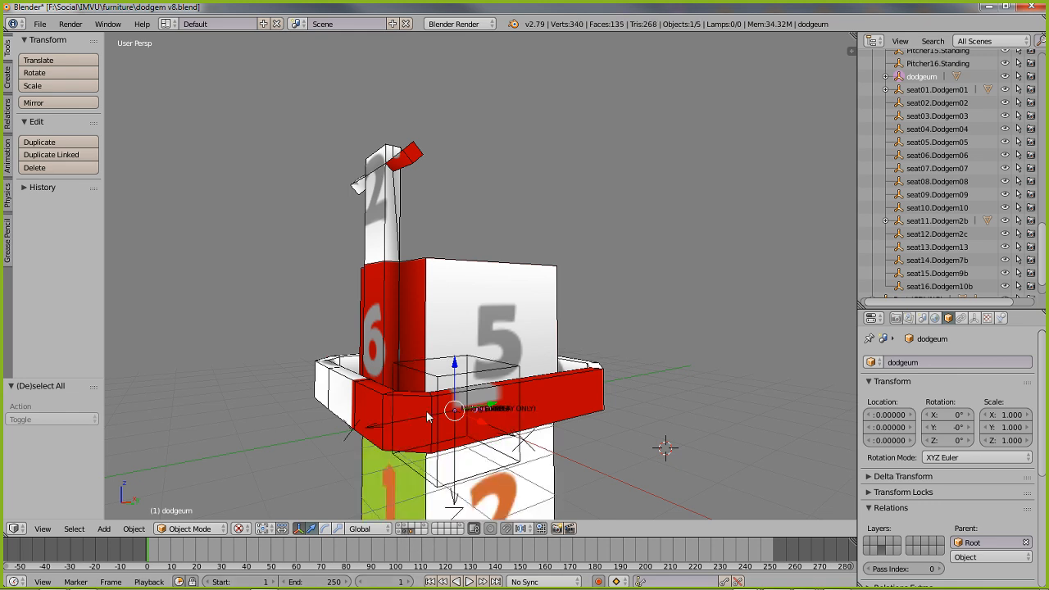
Step: Hide the numbered cube's layer and display the sitting avatar's layer together with the dodgem mesh
{"action": "left_click", "coordinate": [409, 533], "text": "shift"}
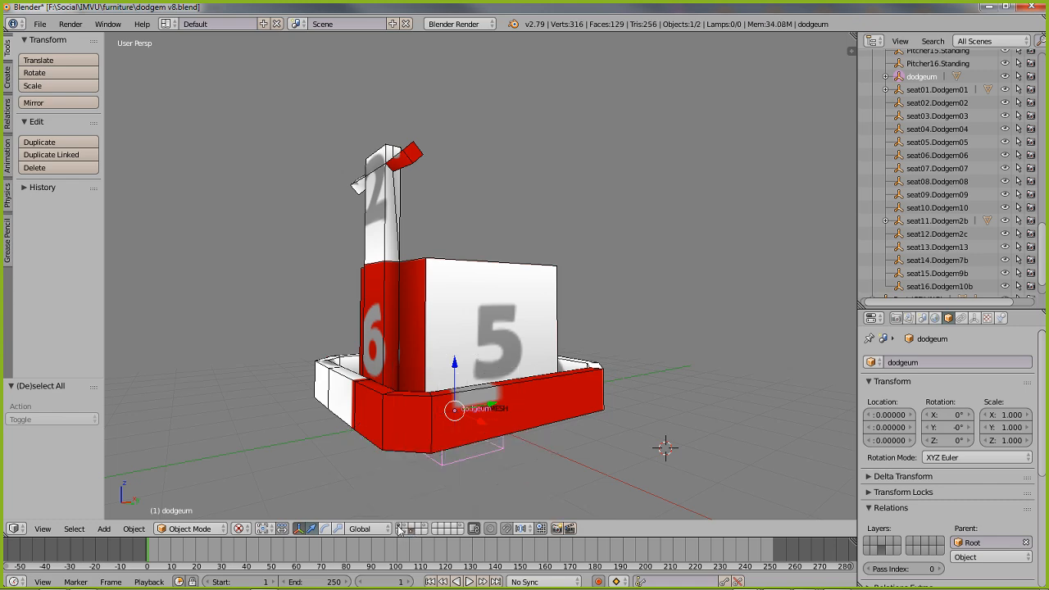
{"action": "left_click", "coordinate": [401, 528], "text": "shift"}
{"action": "scroll", "coordinate": [405, 390], "scroll_direction": "down", "scroll_amount": 3}
{"action": "middle_click_drag", "start_coordinate": [441, 379], "coordinate": [430, 409]}
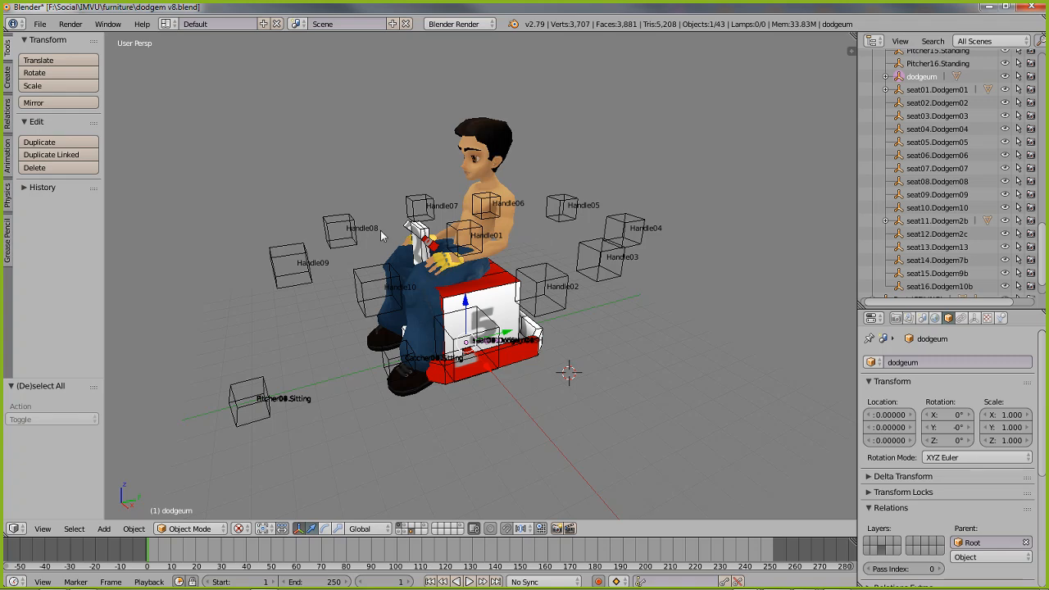
{"action": "mouse_move", "coordinate": [514, 338]}
{"action": "middle_mouse_down"}
{"action": "mouse_move", "coordinate": [521, 321]}
{"action": "mouse_move", "coordinate": [515, 298]}
{"action": "mouse_move", "coordinate": [507, 305]}
{"action": "middle_mouse_up"}
{"action": "scroll", "coordinate": [487, 344], "scroll_direction": "up", "scroll_amount": 2}
{"action": "mouse_move", "coordinate": [469, 367]}
{"action": "middle_mouse_down"}
{"action": "mouse_move", "coordinate": [447, 367]}
{"action": "mouse_move", "coordinate": [484, 369]}
{"action": "middle_mouse_up"}
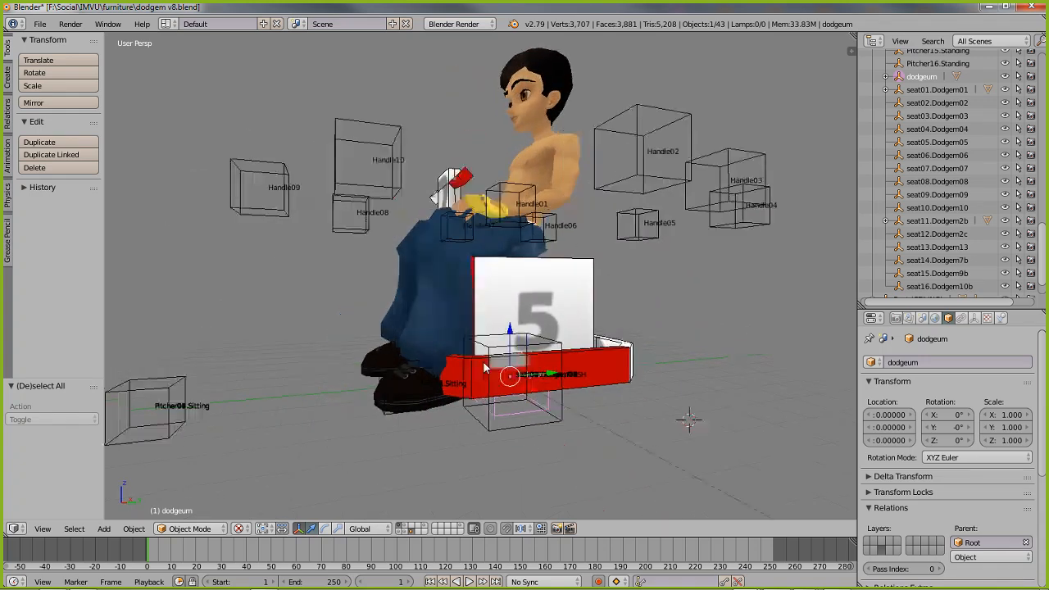
Step: Select seat02.Dodgem02 among the overlapping seat nodes, then temporarily mark the outliner's seat list and the node stack under the vehicle in green
{"action": "right_click", "coordinate": [502, 429]}
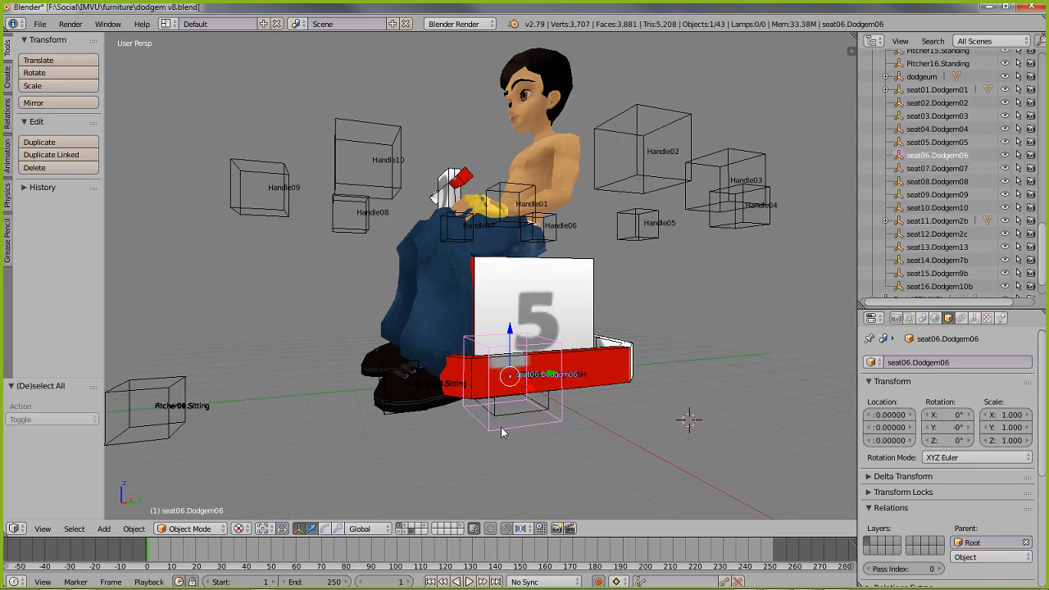
{"action": "right_click", "coordinate": [503, 430]}
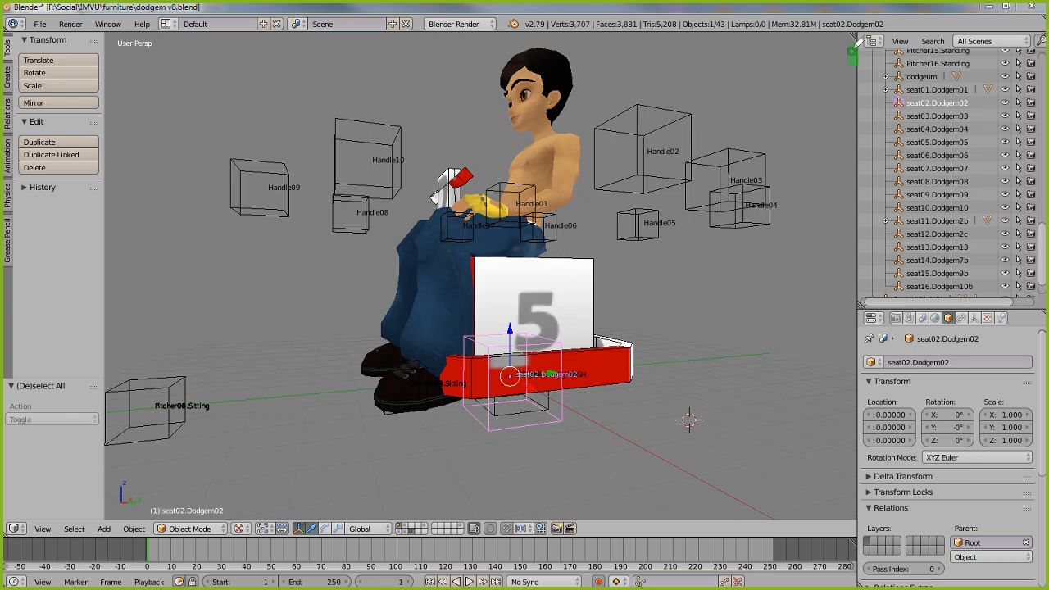
{"action": "mouse_move", "coordinate": [852, 49]}
{"action": "left_mouse_down"}
{"action": "mouse_move", "coordinate": [945, 303]}
{"action": "mouse_move", "coordinate": [1035, 81]}
{"action": "mouse_move", "coordinate": [1013, 28]}
{"action": "mouse_move", "coordinate": [836, 30]}
{"action": "left_mouse_up"}
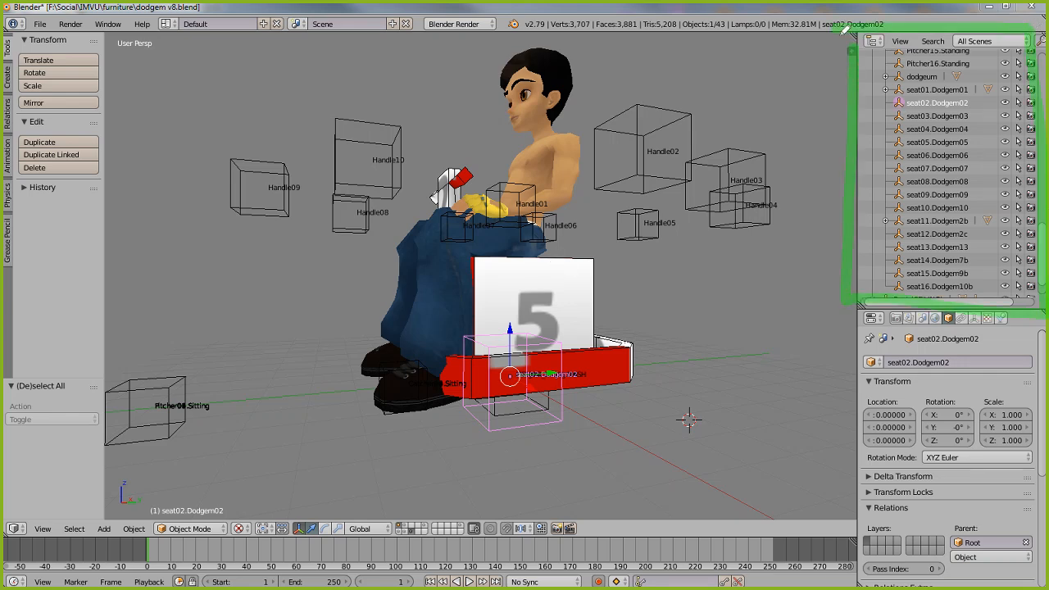
{"action": "mouse_move", "coordinate": [806, 104]}
{"action": "left_mouse_down"}
{"action": "mouse_move", "coordinate": [843, 104]}
{"action": "mouse_move", "coordinate": [852, 140]}
{"action": "mouse_move", "coordinate": [876, 162]}
{"action": "left_mouse_up"}
{"action": "left_click_drag", "start_coordinate": [807, 178], "coordinate": [877, 179]}
{"action": "left_click_drag", "start_coordinate": [807, 197], "coordinate": [860, 197]}
{"action": "mouse_move", "coordinate": [795, 224]}
{"action": "left_mouse_down"}
{"action": "mouse_move", "coordinate": [844, 224]}
{"action": "mouse_move", "coordinate": [842, 238]}
{"action": "left_mouse_up"}
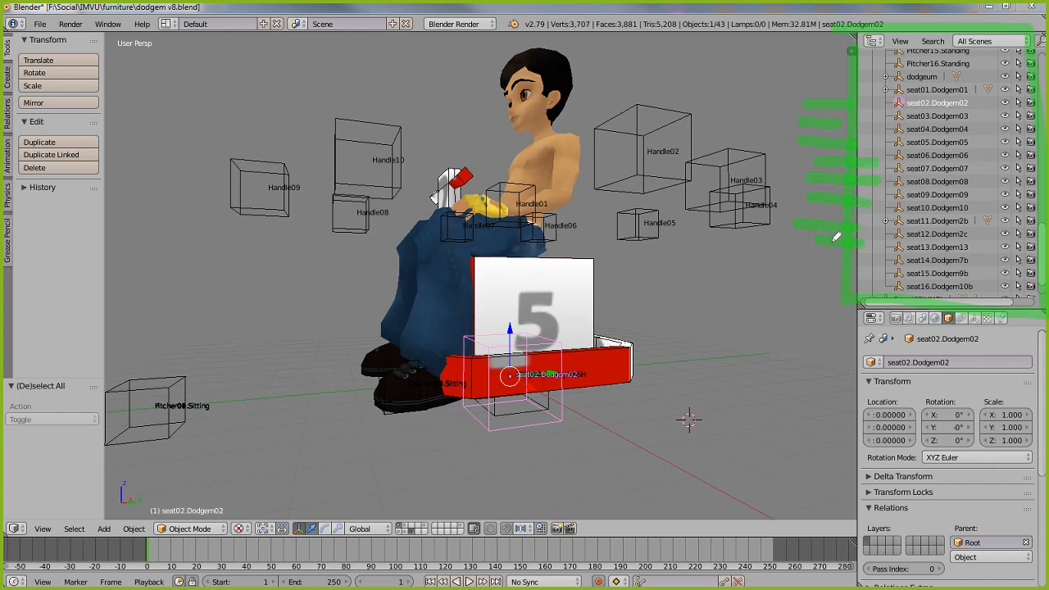
{"action": "mouse_move", "coordinate": [453, 316]}
{"action": "left_mouse_down"}
{"action": "mouse_move", "coordinate": [532, 447]}
{"action": "mouse_move", "coordinate": [577, 285]}
{"action": "mouse_move", "coordinate": [444, 284]}
{"action": "left_mouse_up"}
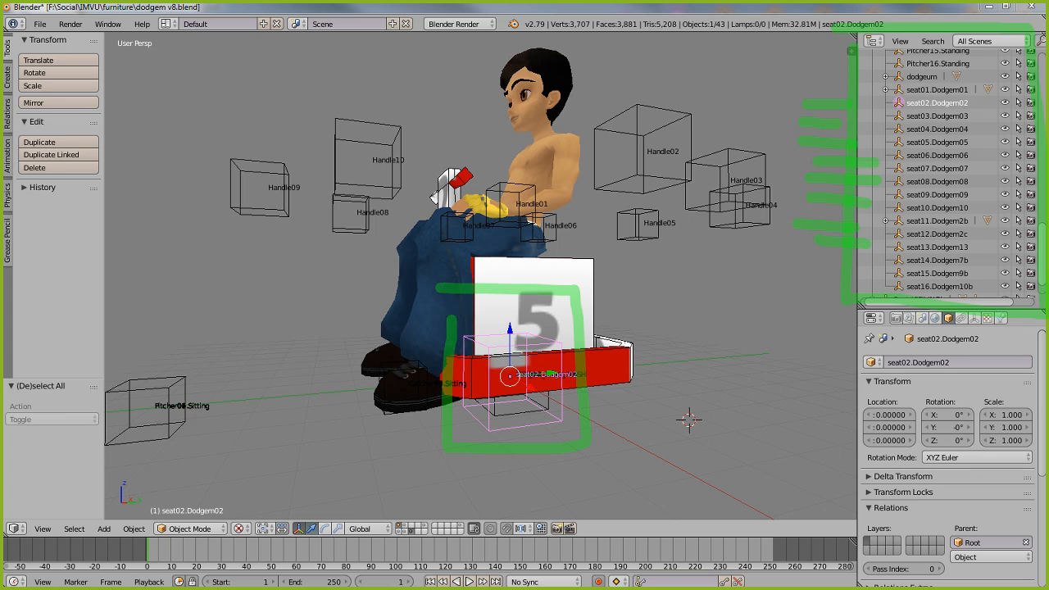
{"action": "key", "text": "Escape"}
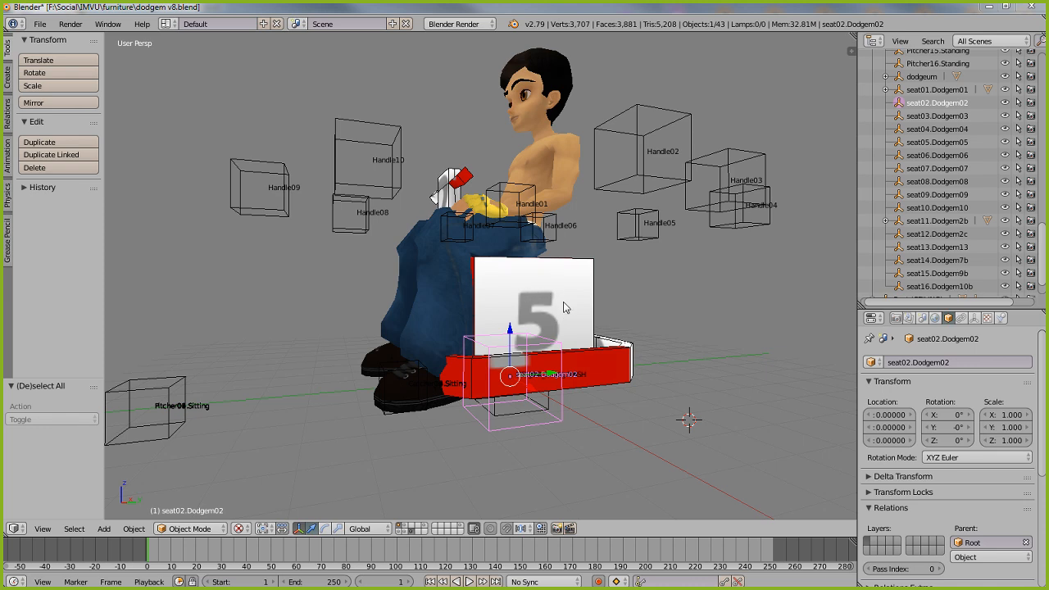
Step: Select the handle nodes in front of the sitting avatar one after another, from Handle09 to Handle06
{"action": "mouse_move", "coordinate": [344, 271]}
{"action": "middle_mouse_down"}
{"action": "mouse_move", "coordinate": [350, 305]}
{"action": "mouse_move", "coordinate": [275, 211]}
{"action": "middle_mouse_up"}
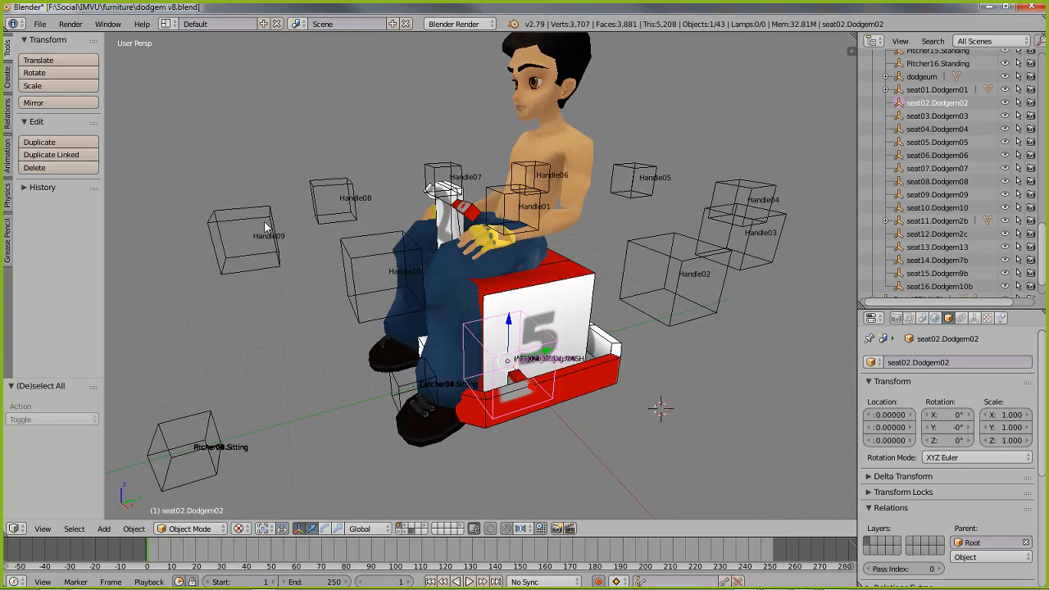
{"action": "right_click", "coordinate": [267, 227]}
{"action": "right_click", "coordinate": [337, 193]}
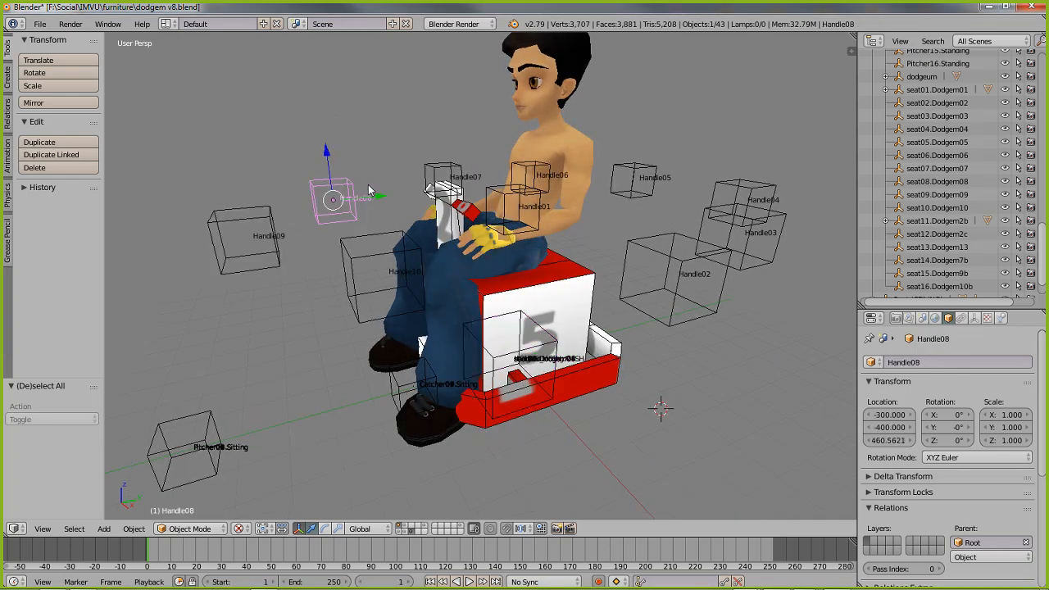
{"action": "right_click", "coordinate": [443, 174]}
{"action": "middle_click_drag", "start_coordinate": [493, 261], "coordinate": [523, 267]}
{"action": "right_click", "coordinate": [474, 150]}
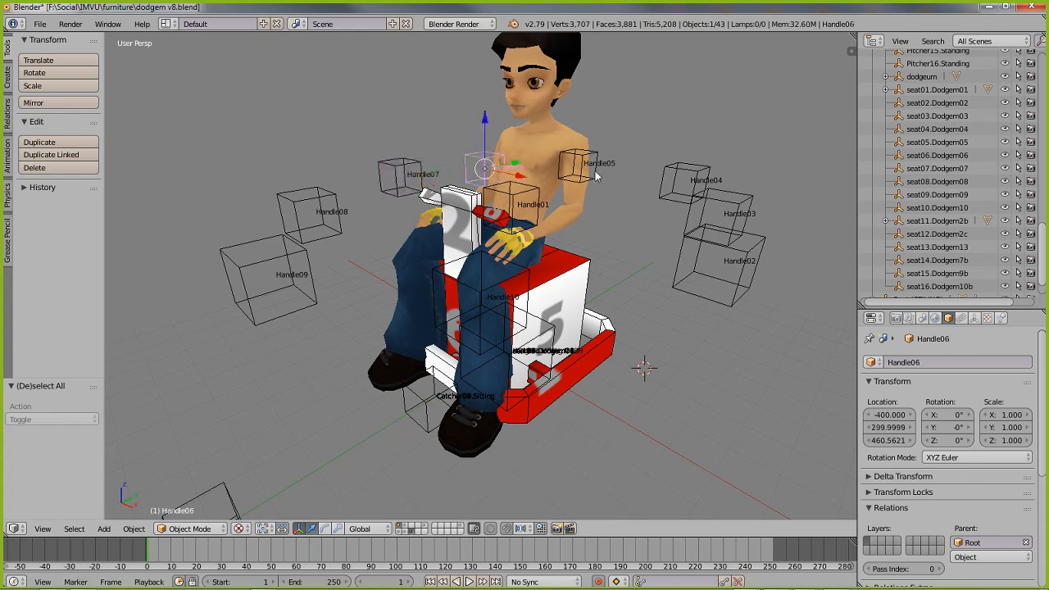
{"action": "middle_click_drag", "start_coordinate": [668, 170], "coordinate": [605, 148]}
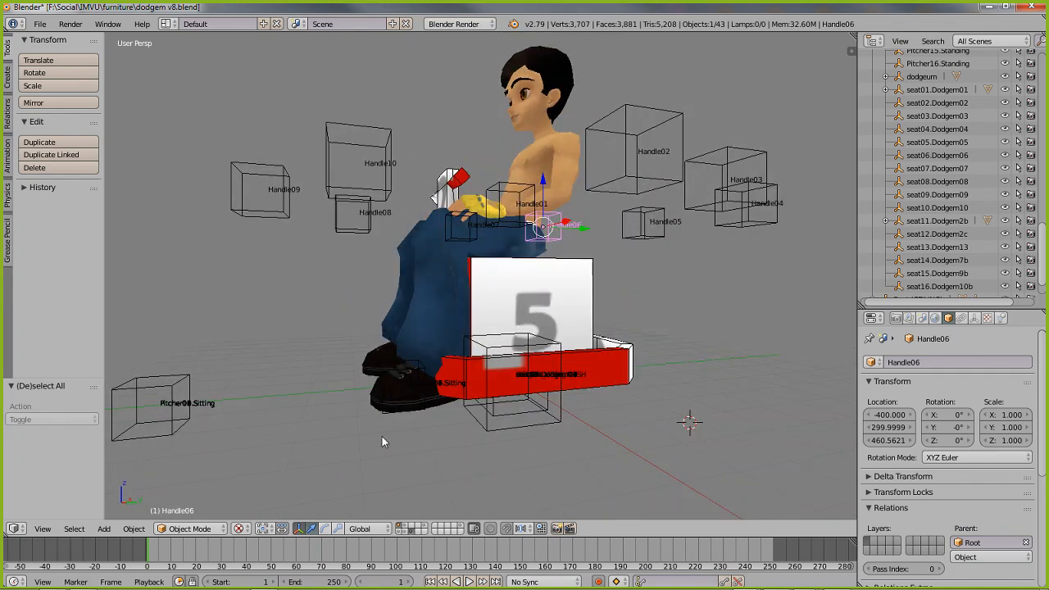
Step: Select the sitting avatar mesh and examine its place among the surrounding handles
{"action": "right_click", "coordinate": [521, 148]}
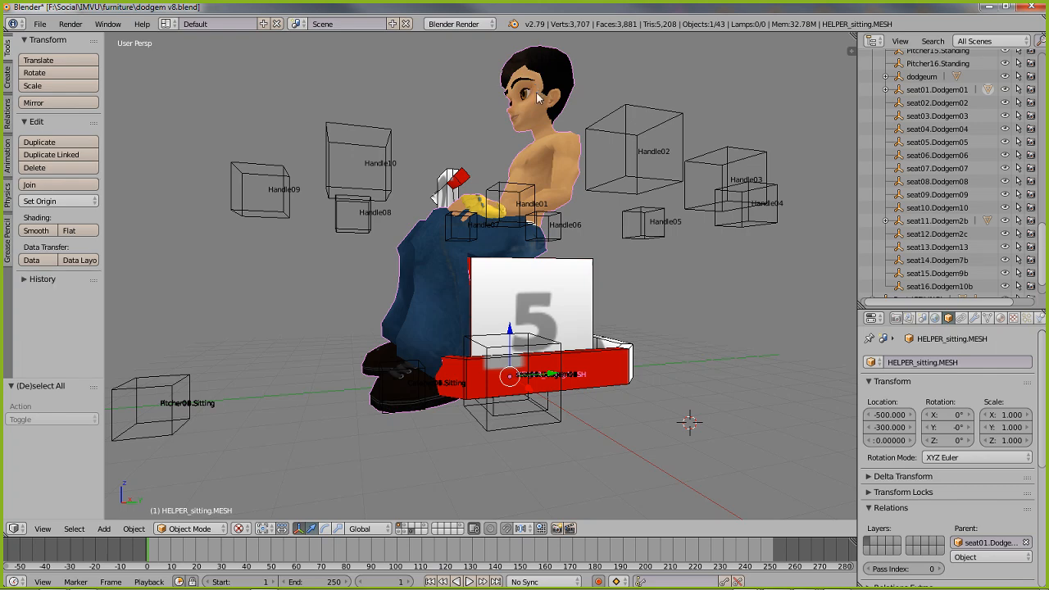
{"action": "middle_click_drag", "start_coordinate": [522, 151], "coordinate": [547, 168]}
{"action": "middle_click_drag", "start_coordinate": [489, 239], "coordinate": [533, 260]}
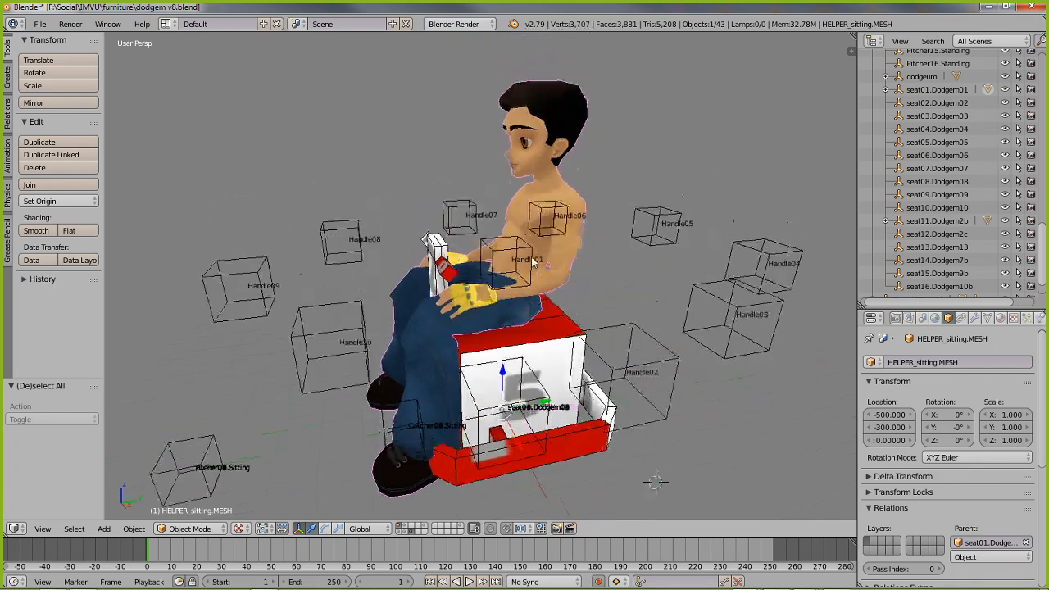
{"action": "middle_click_drag", "start_coordinate": [469, 358], "coordinate": [483, 358]}
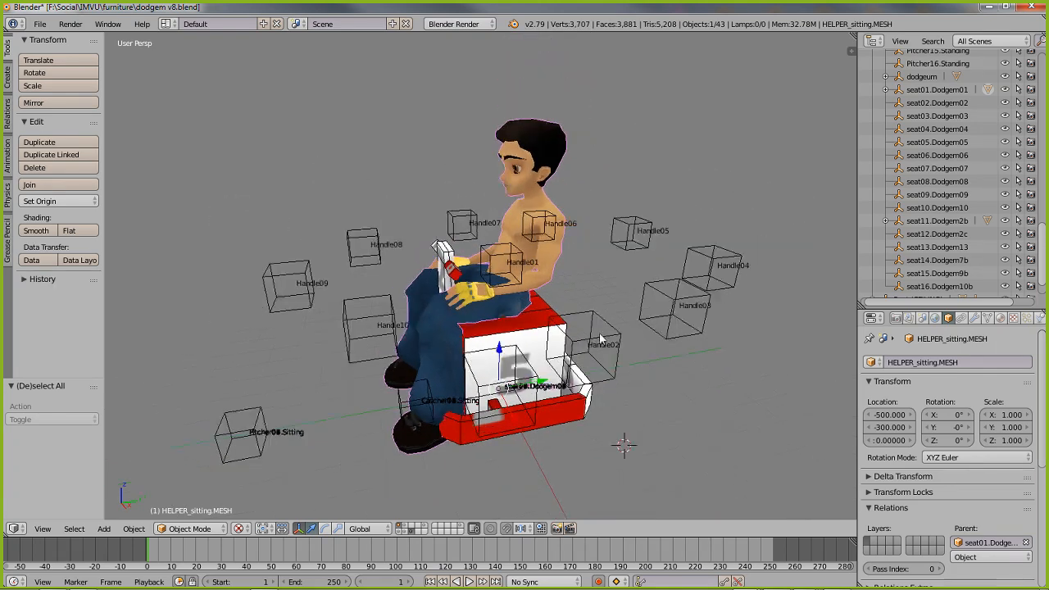
Step: Select the handles around the vehicle in turn, starting with Handle03 and ending with Handle10
{"action": "right_click", "coordinate": [657, 305]}
{"action": "right_click", "coordinate": [700, 272]}
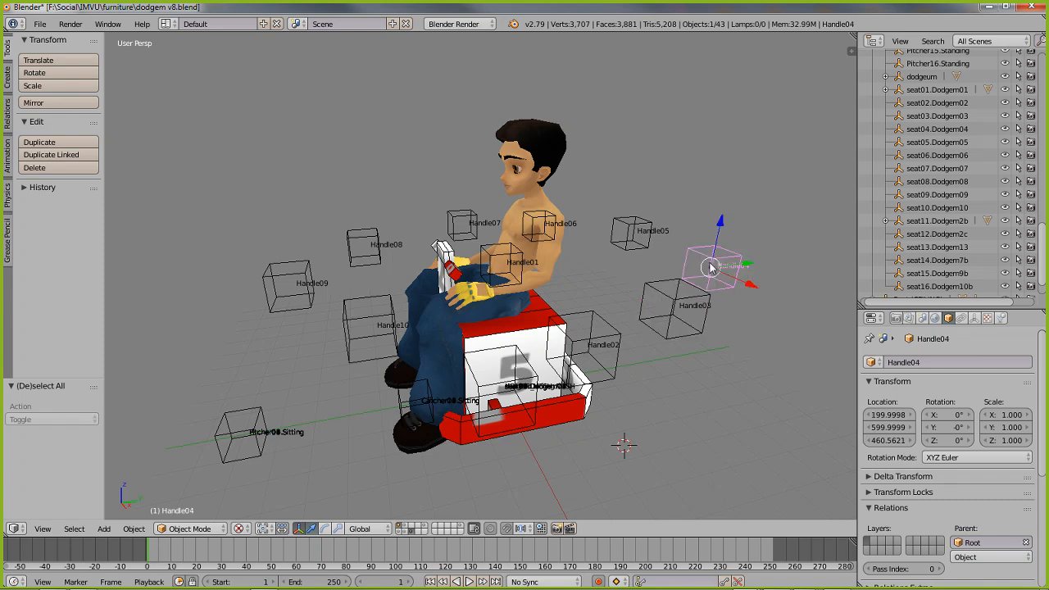
{"action": "right_click", "coordinate": [637, 225]}
{"action": "right_click", "coordinate": [463, 223]}
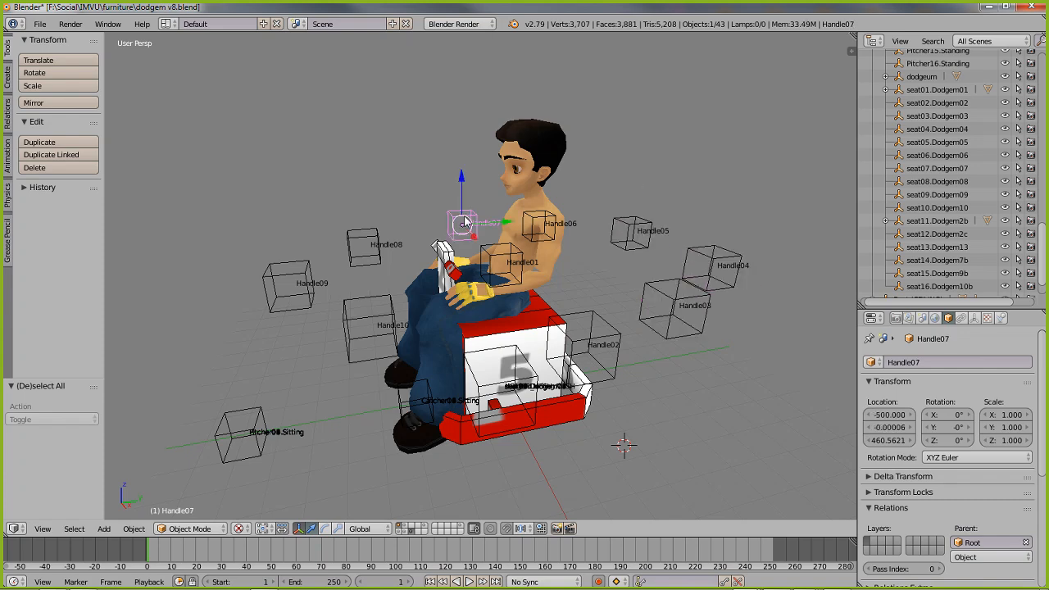
{"action": "right_click", "coordinate": [354, 247]}
{"action": "right_click", "coordinate": [290, 278]}
{"action": "right_click", "coordinate": [368, 326]}
Step: Examine the ring of handles from several angles, selecting individual nodes and ending on Handle04
{"action": "middle_click_drag", "start_coordinate": [346, 359], "coordinate": [435, 367]}
{"action": "right_click", "coordinate": [683, 264]}
{"action": "mouse_move", "coordinate": [607, 411]}
{"action": "middle_mouse_down"}
{"action": "mouse_move", "coordinate": [535, 368]}
{"action": "mouse_move", "coordinate": [525, 447]}
{"action": "middle_mouse_up"}
{"action": "right_click", "coordinate": [525, 447]}
{"action": "mouse_move", "coordinate": [536, 282]}
{"action": "middle_mouse_down"}
{"action": "mouse_move", "coordinate": [543, 303]}
{"action": "mouse_move", "coordinate": [660, 303]}
{"action": "middle_mouse_up"}
{"action": "right_click", "coordinate": [670, 306]}
{"action": "right_click", "coordinate": [665, 254]}
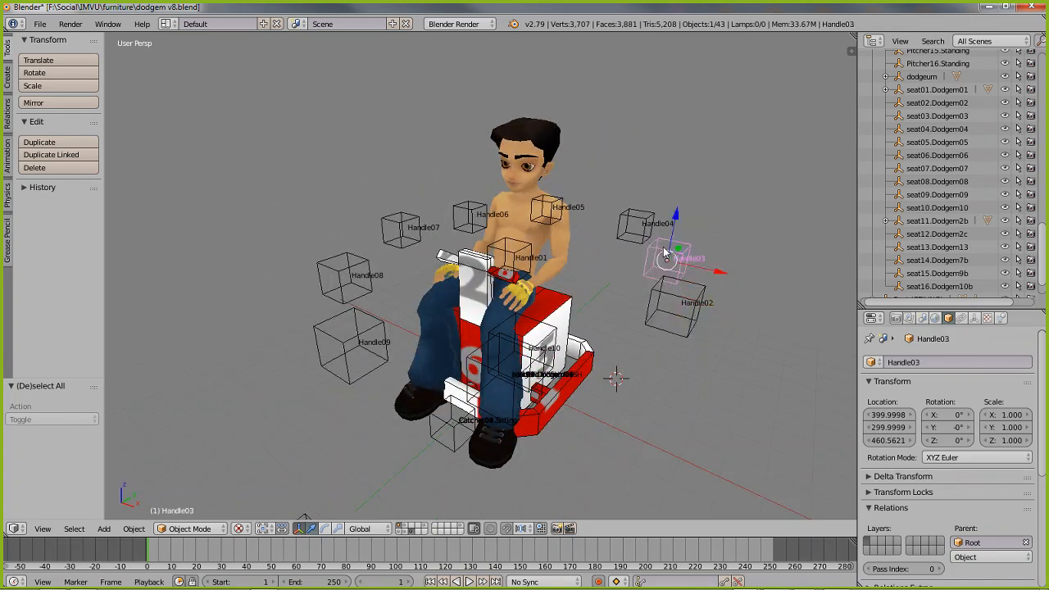
{"action": "right_click", "coordinate": [643, 222]}
{"action": "middle_click_drag", "start_coordinate": [523, 324], "coordinate": [517, 298]}
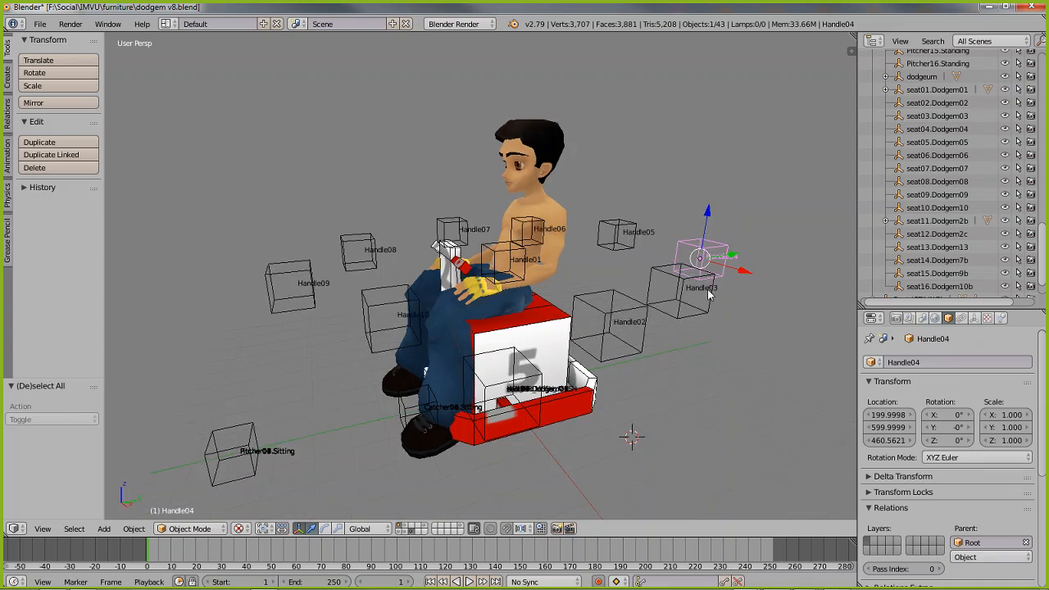
Step: Show the dodgem mesh without the sitting avatar, then isolate the numbered cube's layer
{"action": "left_click", "coordinate": [401, 528]}
{"action": "left_click", "coordinate": [405, 528], "text": "shift"}
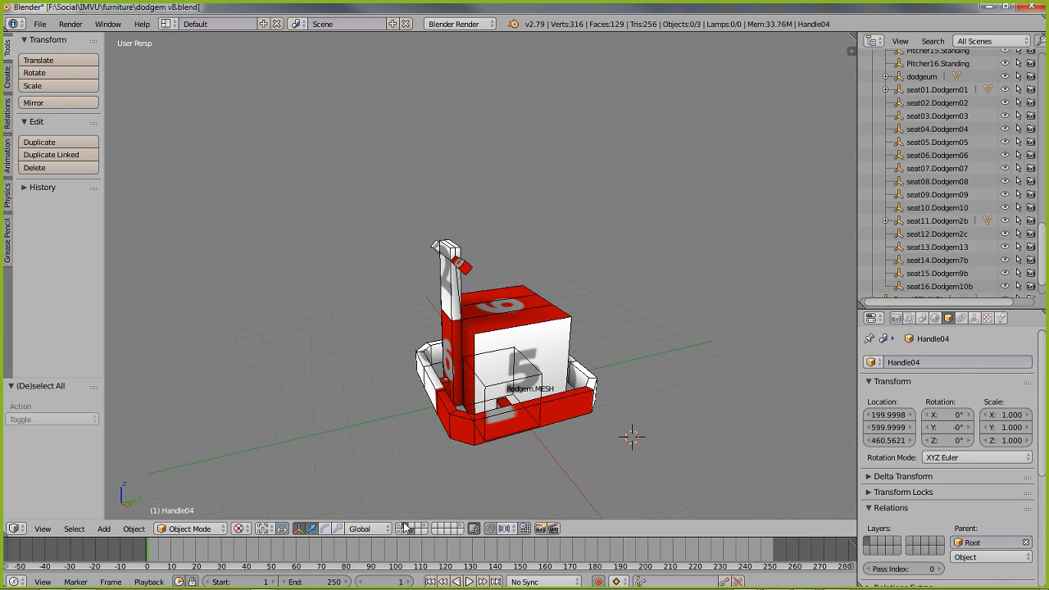
{"action": "left_click", "coordinate": [405, 533]}
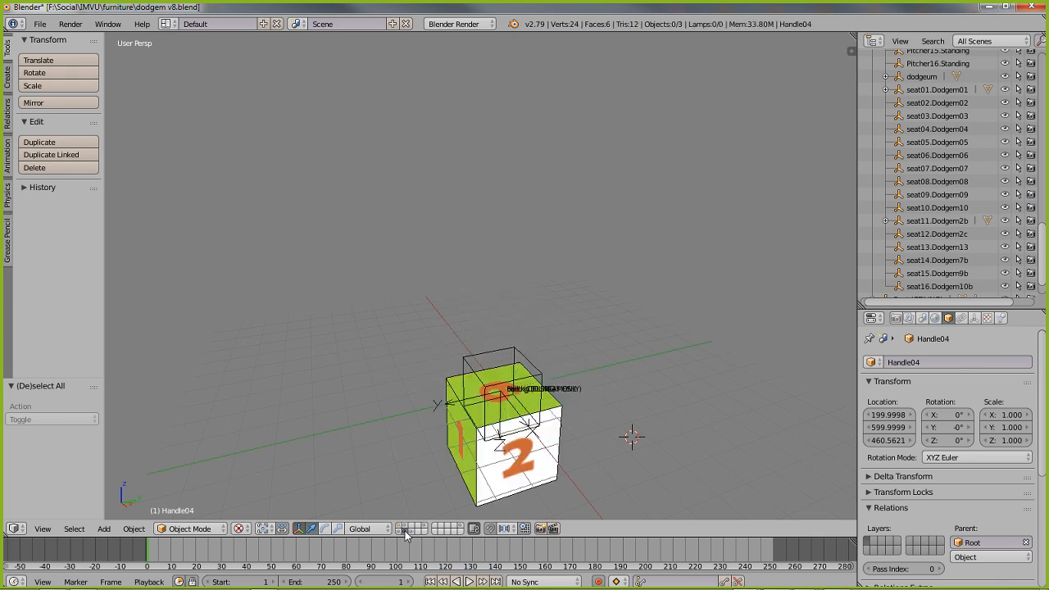
Step: Display the standing avatar's layer together with the dodgem mesh and examine how the avatar stands beside the vehicle
{"action": "left_click", "coordinate": [425, 528]}
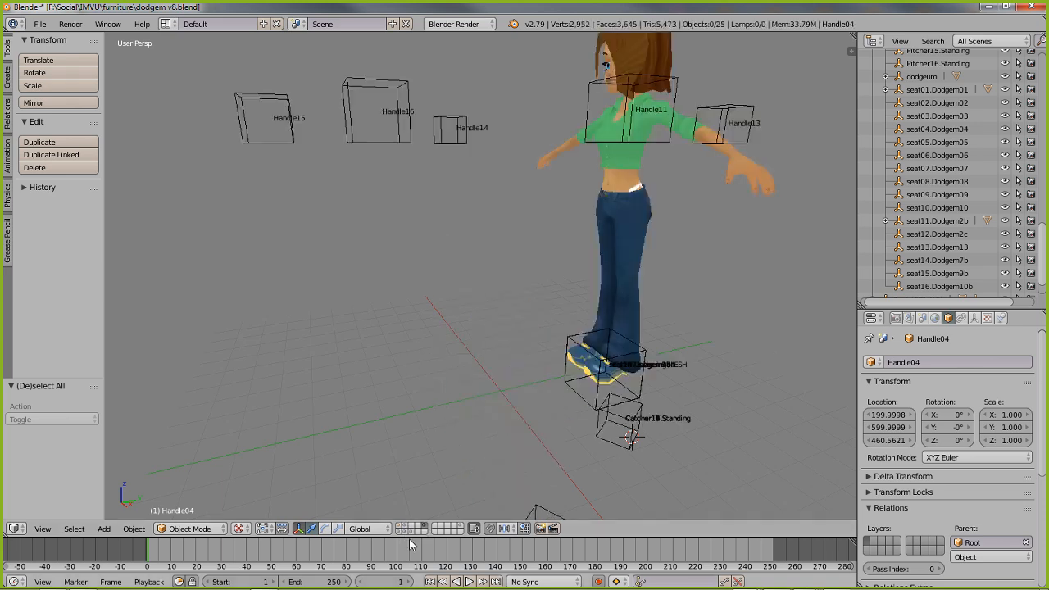
{"action": "left_click", "coordinate": [403, 530], "text": "shift"}
{"action": "mouse_move", "coordinate": [454, 381]}
{"action": "middle_mouse_down"}
{"action": "mouse_move", "coordinate": [534, 364]}
{"action": "mouse_move", "coordinate": [596, 434]}
{"action": "middle_mouse_up"}
{"action": "mouse_move", "coordinate": [644, 359]}
{"action": "middle_mouse_down"}
{"action": "mouse_move", "coordinate": [400, 313]}
{"action": "mouse_move", "coordinate": [451, 324]}
{"action": "middle_mouse_up"}
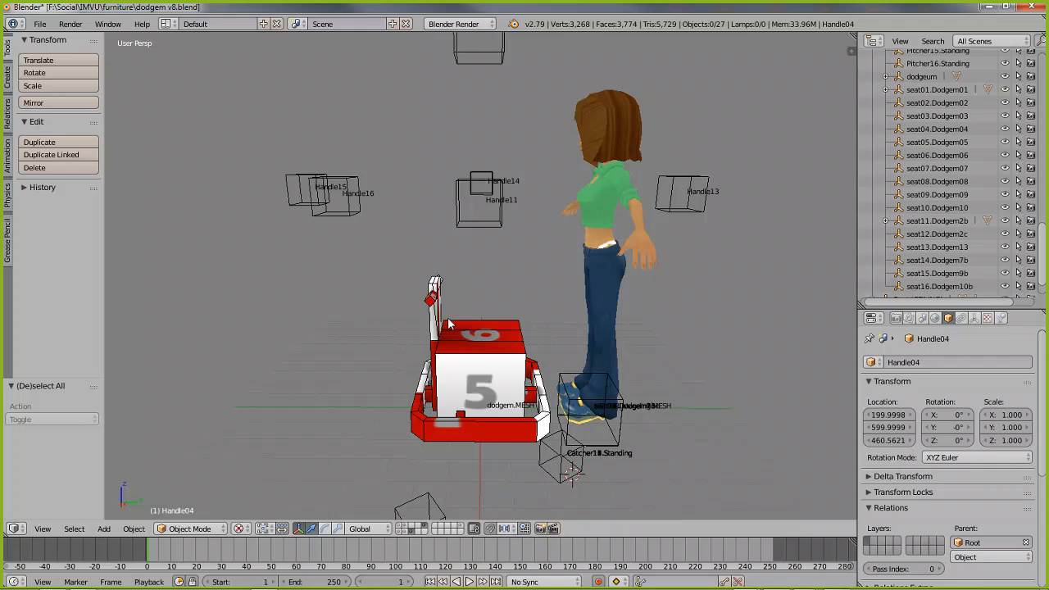
Step: Cycle the selection through the overlapping seat nodes at the standing avatar's feet, ending on seat12.Dodgem2c
{"action": "right_click", "coordinate": [621, 440]}
{"action": "right_click", "coordinate": [620, 440]}
{"action": "right_click", "coordinate": [620, 440]}
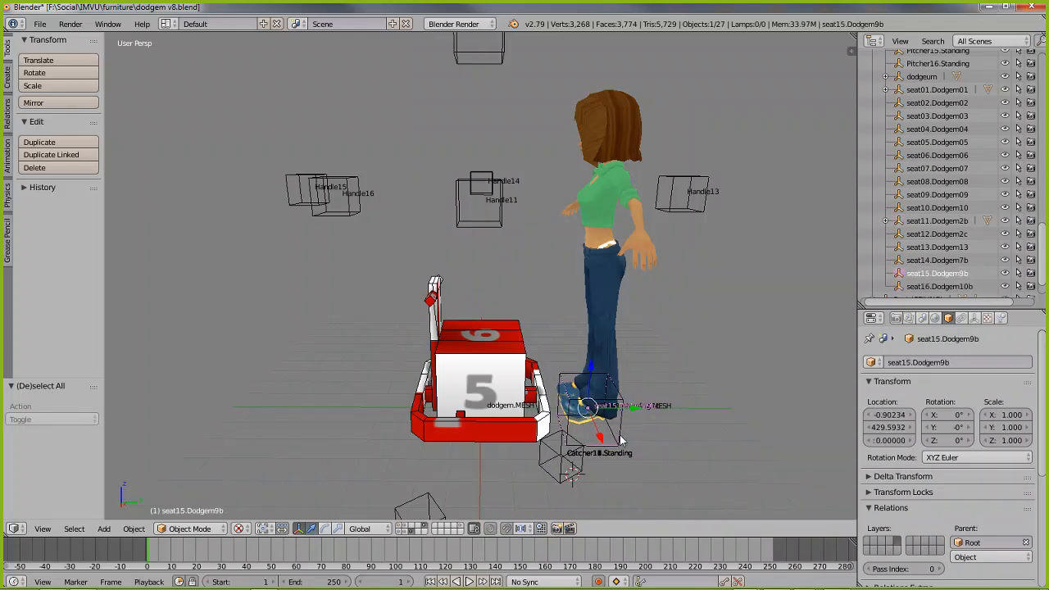
{"action": "right_click", "coordinate": [620, 440]}
{"action": "right_click", "coordinate": [620, 440]}
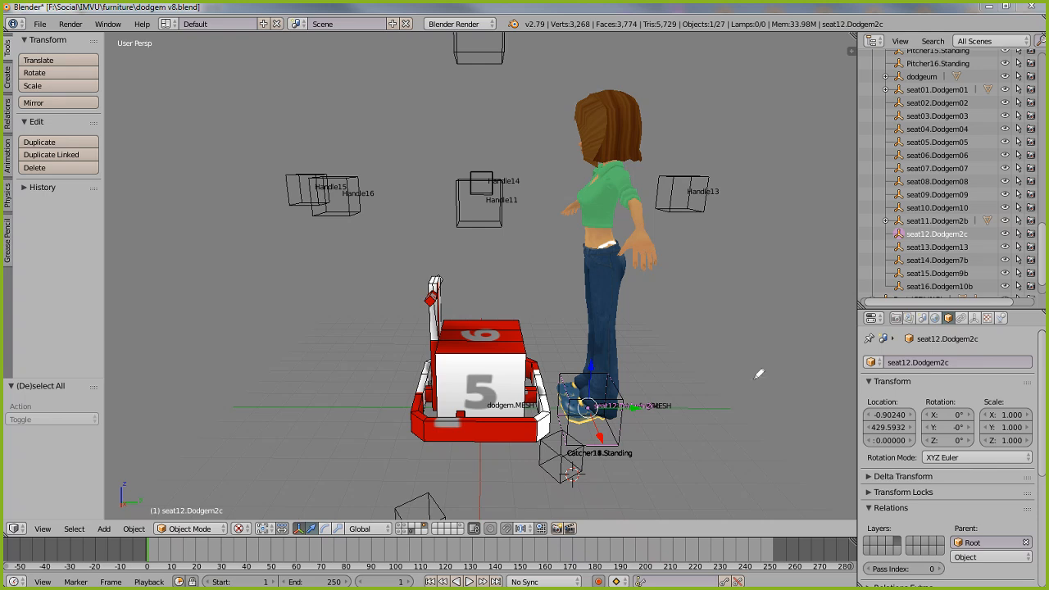
Step: Temporarily mark the outliner's seat entries, the seat nodes at the standing avatar's feet and the surrounding handles in green
{"action": "mouse_move", "coordinate": [818, 254]}
{"action": "left_mouse_down"}
{"action": "mouse_move", "coordinate": [917, 252]}
{"action": "mouse_move", "coordinate": [878, 237]}
{"action": "left_mouse_up"}
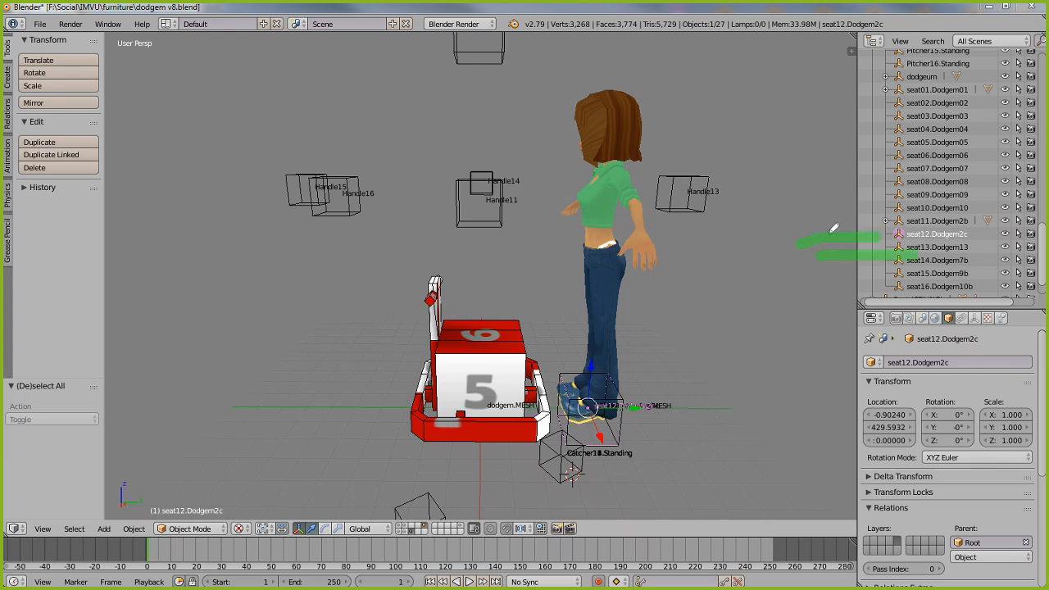
{"action": "left_click_drag", "start_coordinate": [818, 221], "coordinate": [884, 219]}
{"action": "left_click_drag", "start_coordinate": [804, 198], "coordinate": [882, 195]}
{"action": "left_click_drag", "start_coordinate": [819, 182], "coordinate": [876, 177]}
{"action": "mouse_move", "coordinate": [574, 338]}
{"action": "left_mouse_down"}
{"action": "mouse_move", "coordinate": [541, 457]}
{"action": "mouse_move", "coordinate": [652, 362]}
{"action": "mouse_move", "coordinate": [575, 341]}
{"action": "left_mouse_up"}
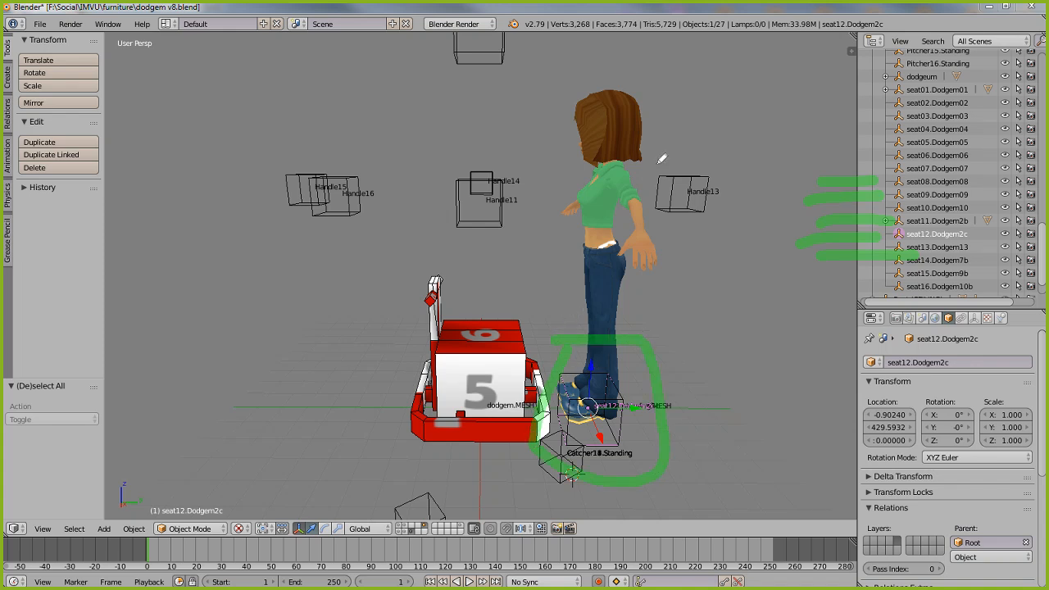
{"action": "mouse_move", "coordinate": [662, 158]}
{"action": "left_mouse_down"}
{"action": "mouse_move", "coordinate": [718, 207]}
{"action": "mouse_move", "coordinate": [672, 159]}
{"action": "left_mouse_up"}
{"action": "mouse_move", "coordinate": [450, 157]}
{"action": "left_mouse_down"}
{"action": "mouse_move", "coordinate": [446, 241]}
{"action": "mouse_move", "coordinate": [489, 137]}
{"action": "left_mouse_up"}
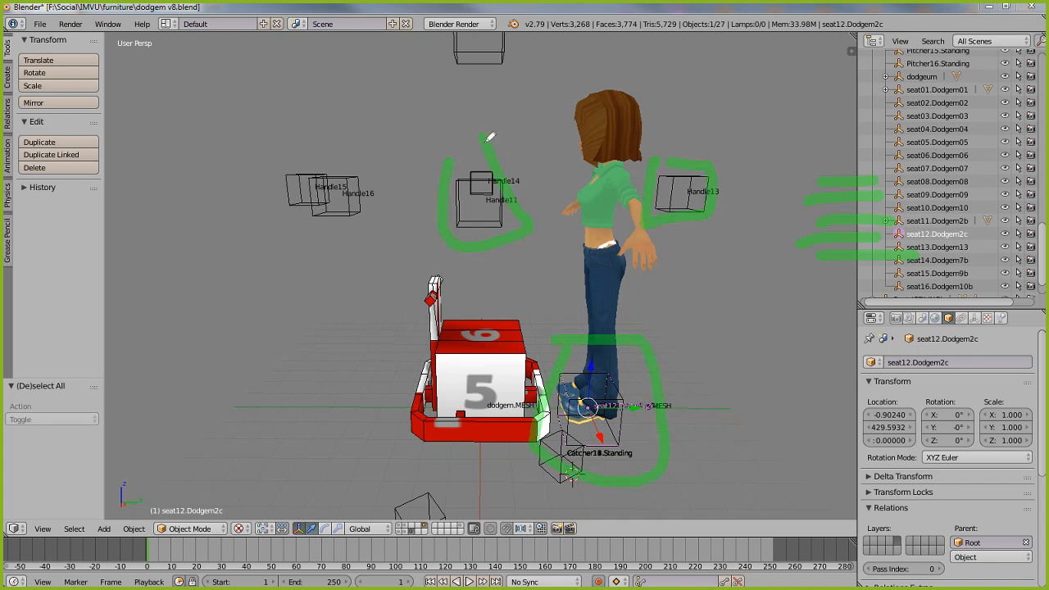
{"action": "mouse_move", "coordinate": [292, 183]}
{"action": "left_mouse_down"}
{"action": "mouse_move", "coordinate": [302, 221]}
{"action": "mouse_move", "coordinate": [306, 183]}
{"action": "left_mouse_up"}
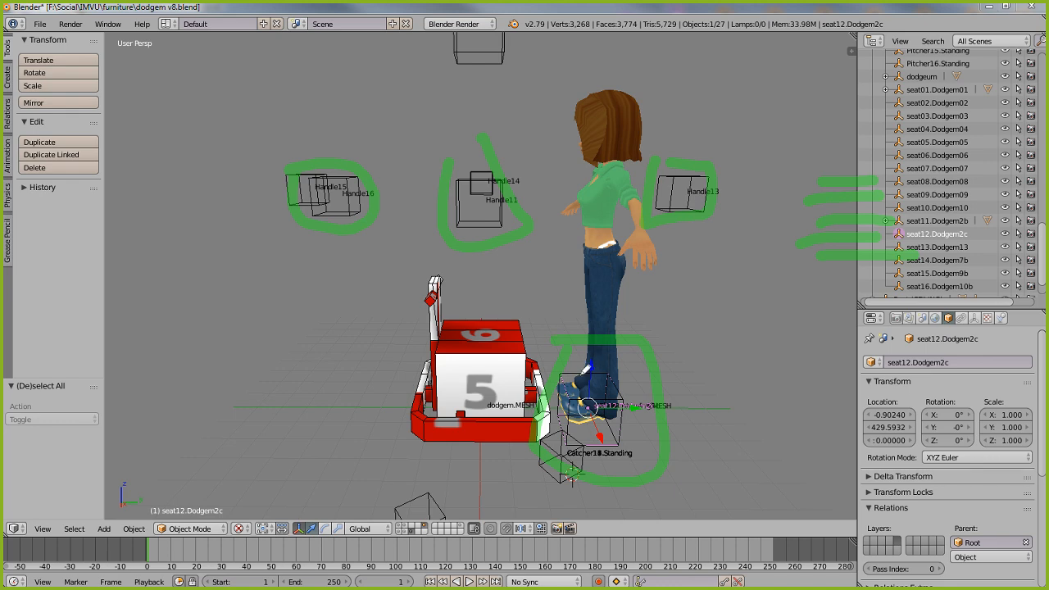
{"action": "key", "text": "Escape"}
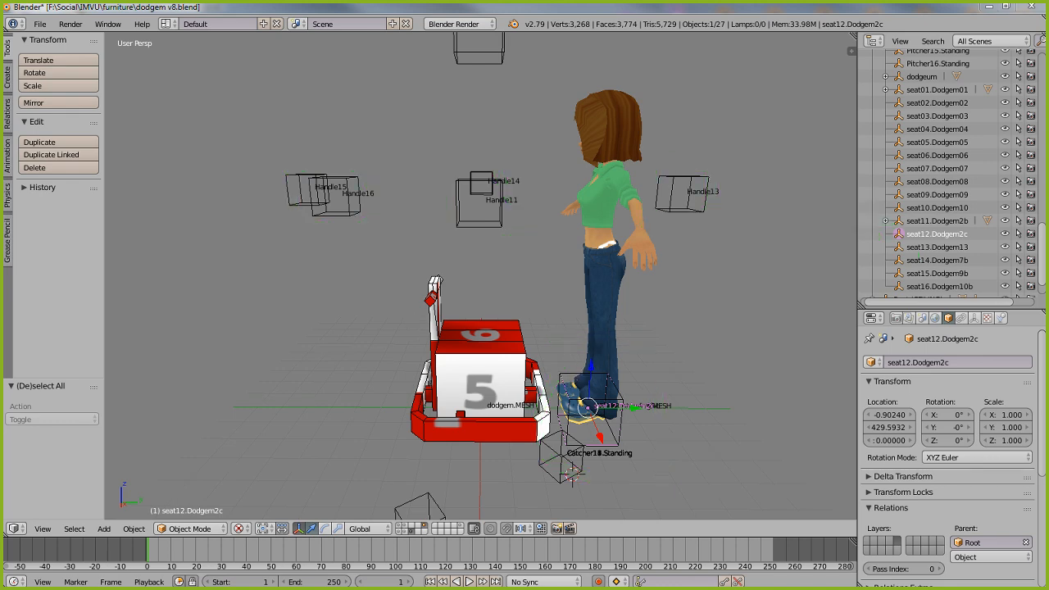
Step: Switch to the dodgem poses_6 file in the other Blender window and move the bumper1 action to frame 1
{"action": "mouse_move", "coordinate": [302, 208]}
{"action": "middle_mouse_down"}
{"action": "mouse_move", "coordinate": [385, 260]}
{"action": "mouse_move", "coordinate": [330, 237]}
{"action": "middle_mouse_up"}
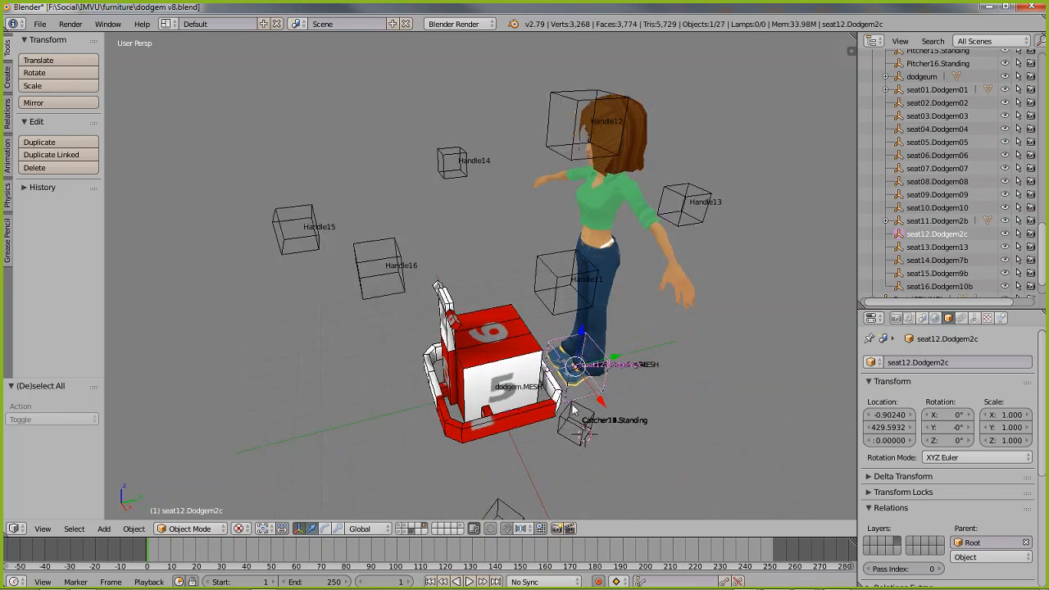
{"action": "mouse_move", "coordinate": [657, 586]}
{"action": "mouse_move", "coordinate": [744, 580]}
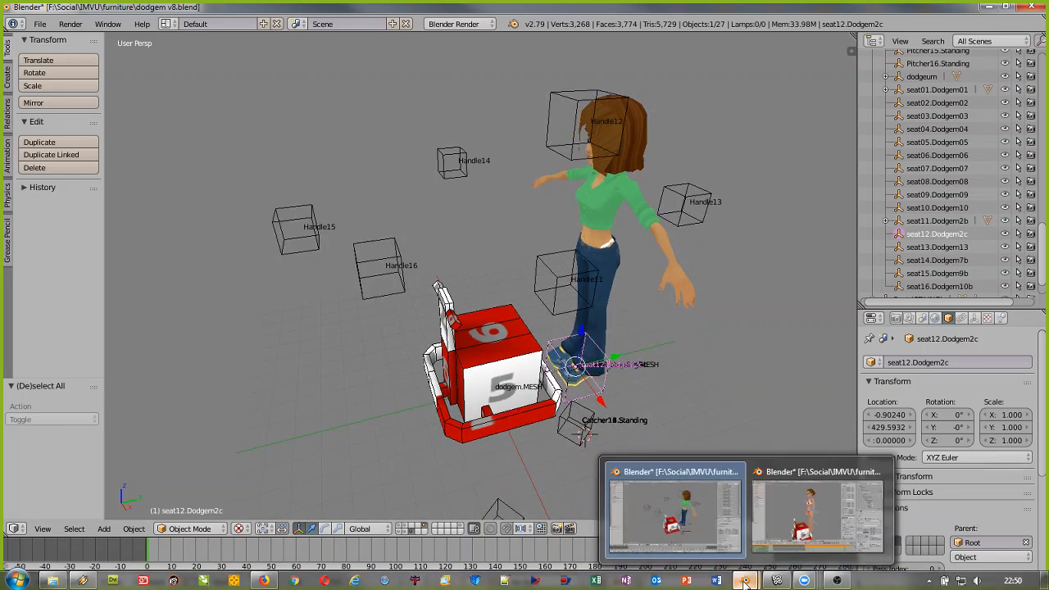
{"action": "left_click", "coordinate": [819, 512]}
{"action": "mouse_move", "coordinate": [611, 416]}
{"action": "middle_mouse_down"}
{"action": "mouse_move", "coordinate": [304, 358]}
{"action": "mouse_move", "coordinate": [447, 364]}
{"action": "mouse_move", "coordinate": [459, 367]}
{"action": "mouse_move", "coordinate": [240, 353]}
{"action": "mouse_move", "coordinate": [311, 358]}
{"action": "mouse_move", "coordinate": [300, 356]}
{"action": "middle_mouse_up"}
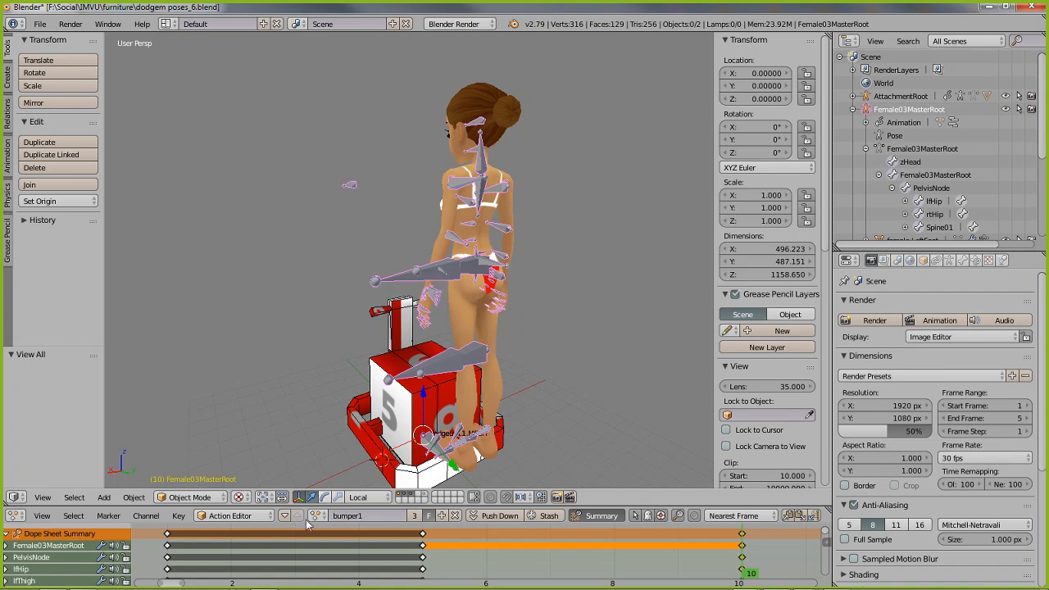
{"action": "left_click", "coordinate": [169, 555]}
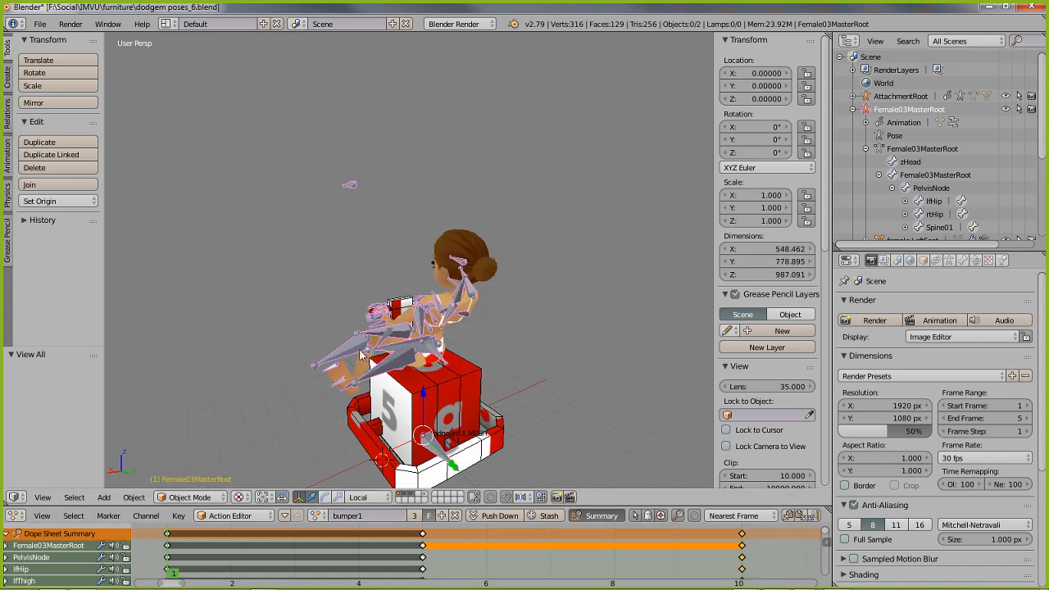
Step: Put the Female03MasterRoot armature in Pose Mode and select the lfThigh bone with the rotate manipulator active
{"action": "middle_click_drag", "start_coordinate": [359, 352], "coordinate": [483, 335]}
{"action": "scroll", "coordinate": [409, 328], "scroll_direction": "up", "scroll_amount": 5}
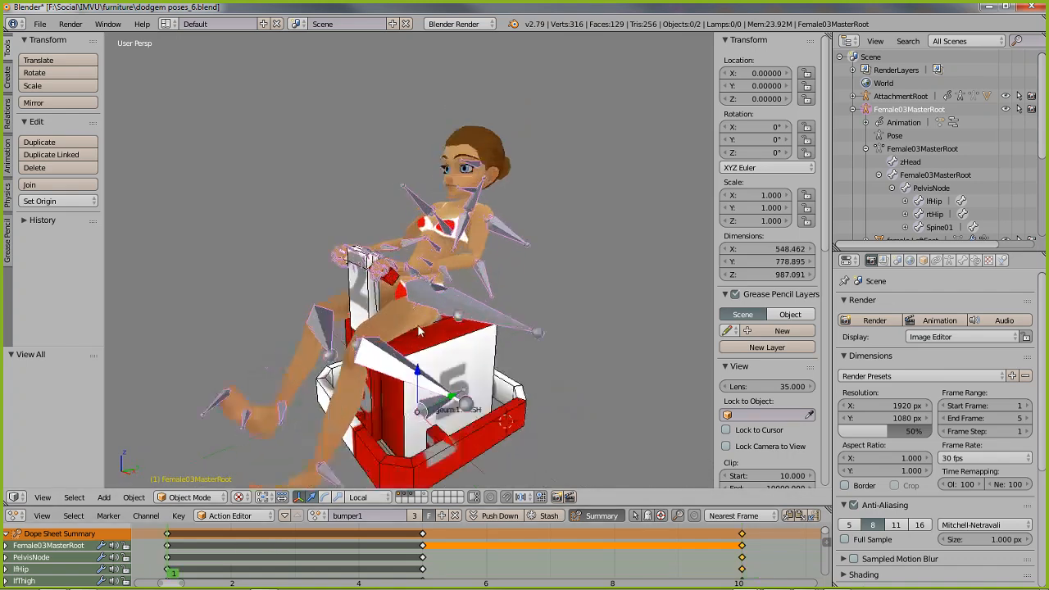
{"action": "middle_click_drag", "start_coordinate": [397, 329], "coordinate": [402, 324]}
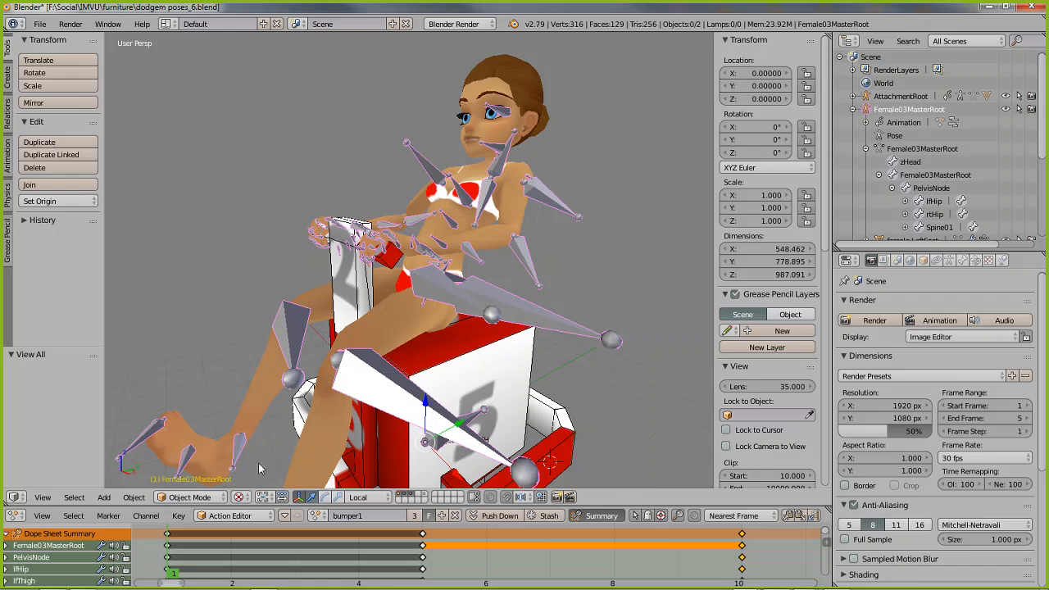
{"action": "left_click", "coordinate": [184, 498]}
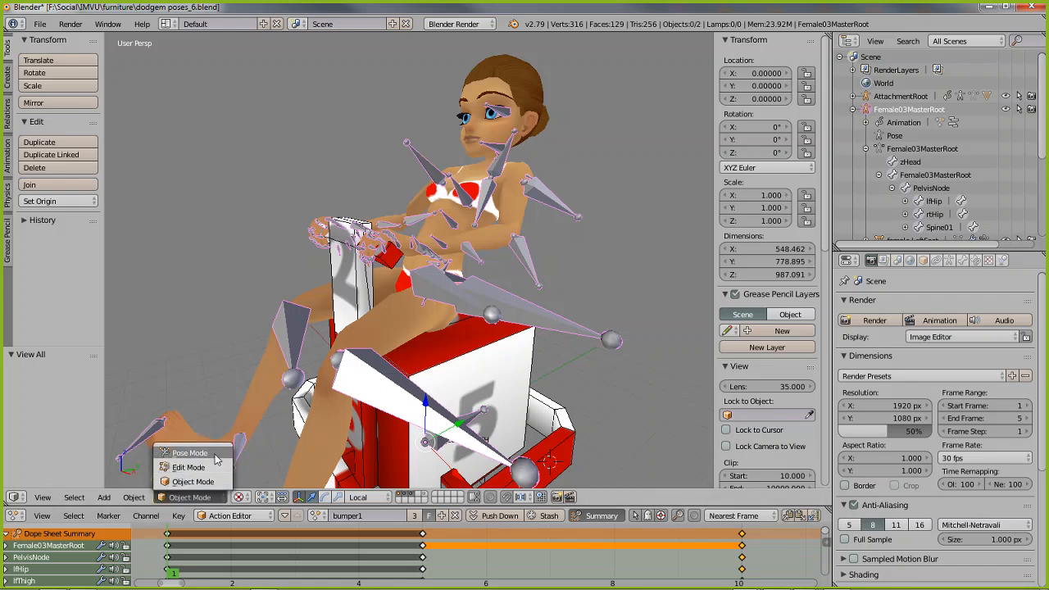
{"action": "left_click", "coordinate": [190, 453]}
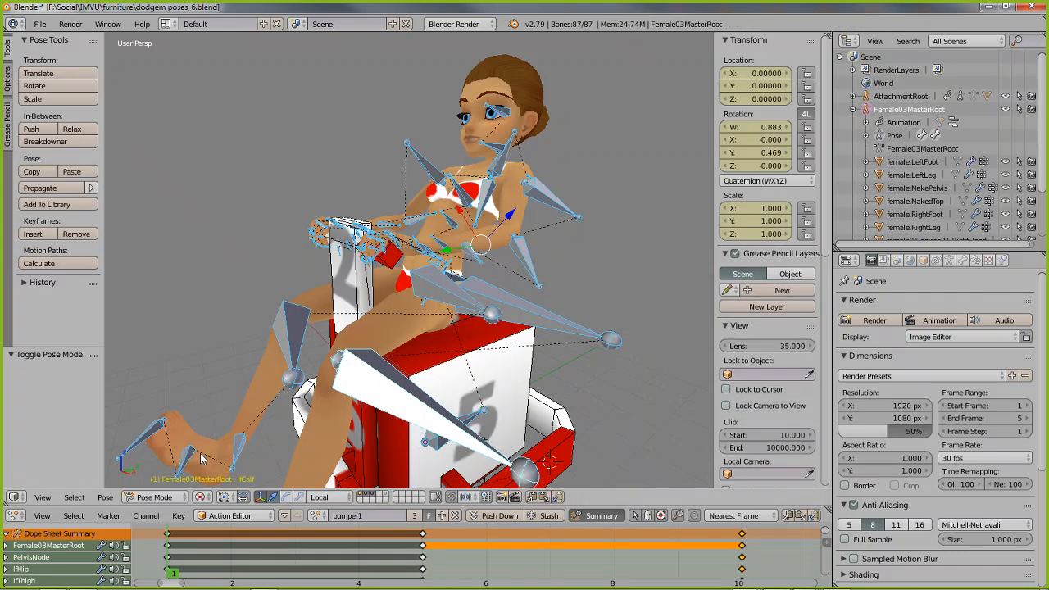
{"action": "right_click", "coordinate": [537, 319]}
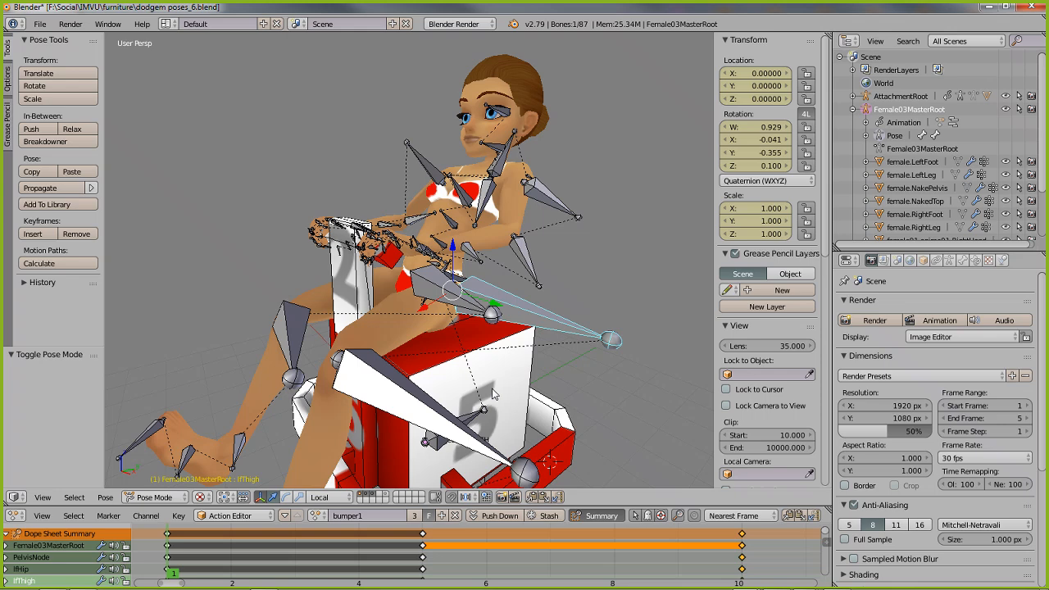
{"action": "middle_click_drag", "start_coordinate": [492, 395], "coordinate": [468, 385]}
{"action": "left_click", "coordinate": [286, 497]}
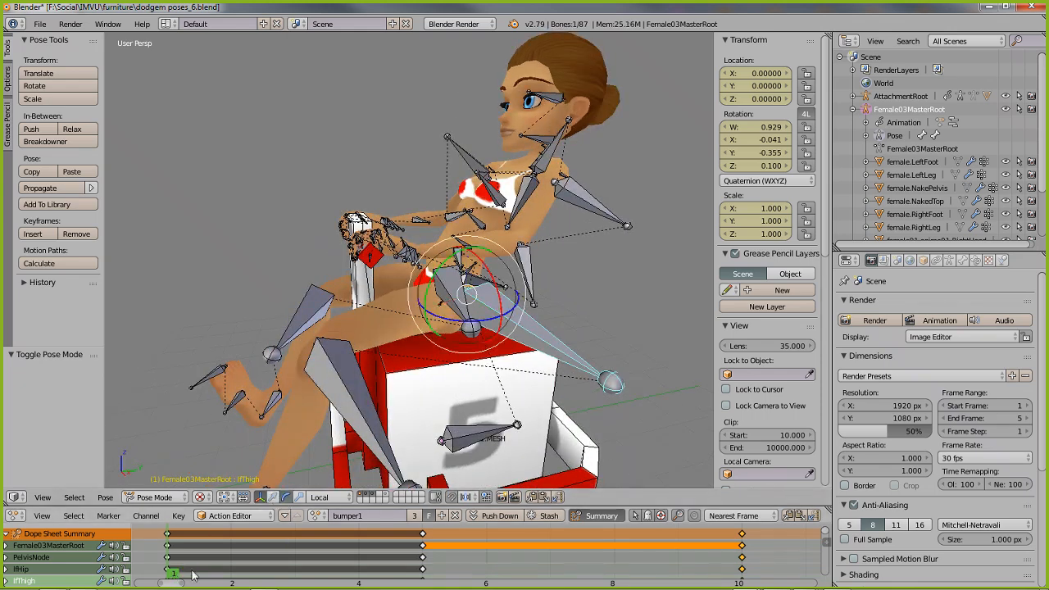
Step: Scrub the bumper1 action from frame 1 to frame 5 and return to frame 1
{"action": "mouse_move", "coordinate": [192, 575]}
{"action": "left_mouse_down"}
{"action": "mouse_move", "coordinate": [299, 575]}
{"action": "mouse_move", "coordinate": [175, 568]}
{"action": "mouse_move", "coordinate": [300, 575]}
{"action": "left_mouse_up"}
{"action": "left_click_drag", "start_coordinate": [361, 563], "coordinate": [424, 558]}
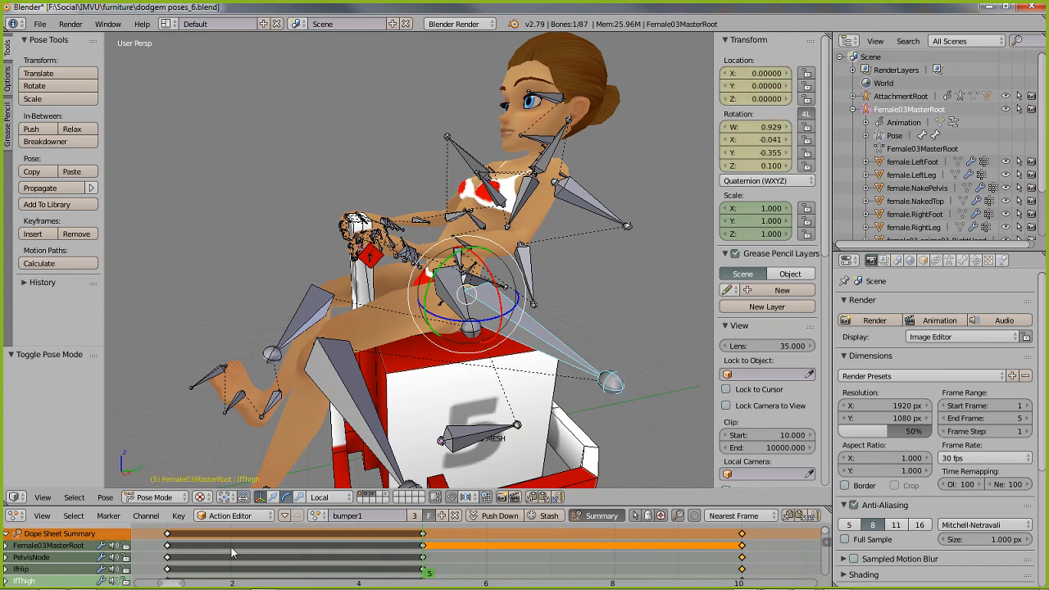
{"action": "left_click", "coordinate": [172, 557]}
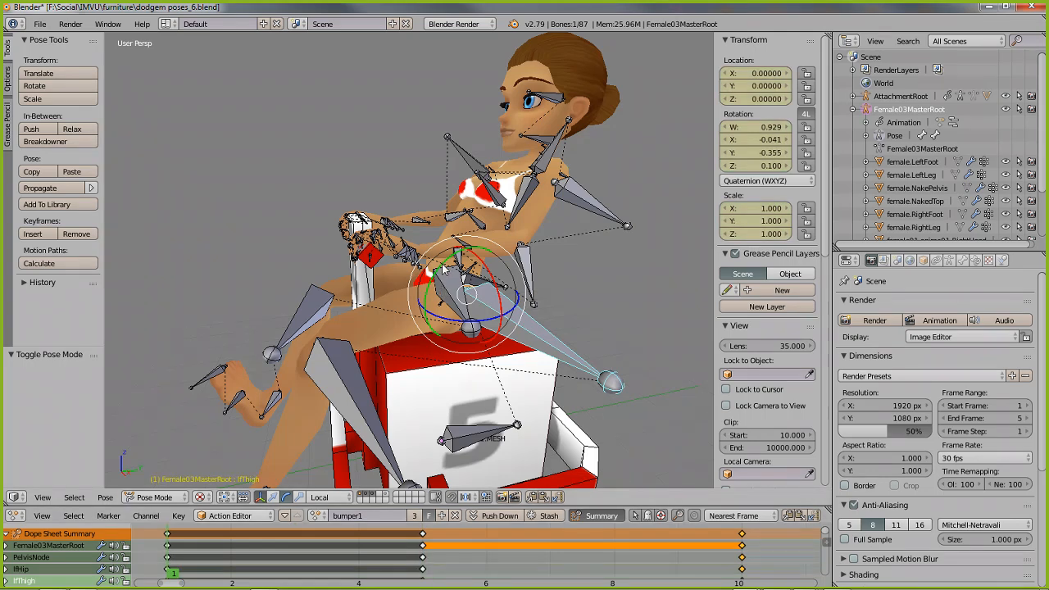
Step: Rotate the lfThigh bone about -37.6° around its local Y axis and insert a LocRot keyframe at frame 1
{"action": "left_click_drag", "start_coordinate": [443, 266], "coordinate": [341, 327]}
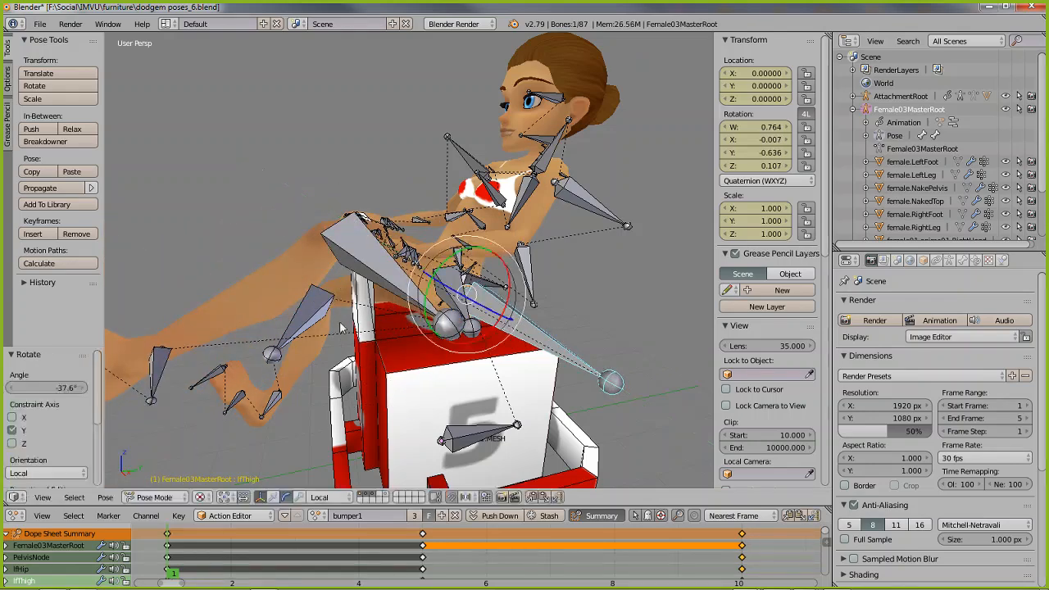
{"action": "middle_click_drag", "start_coordinate": [335, 331], "coordinate": [316, 394]}
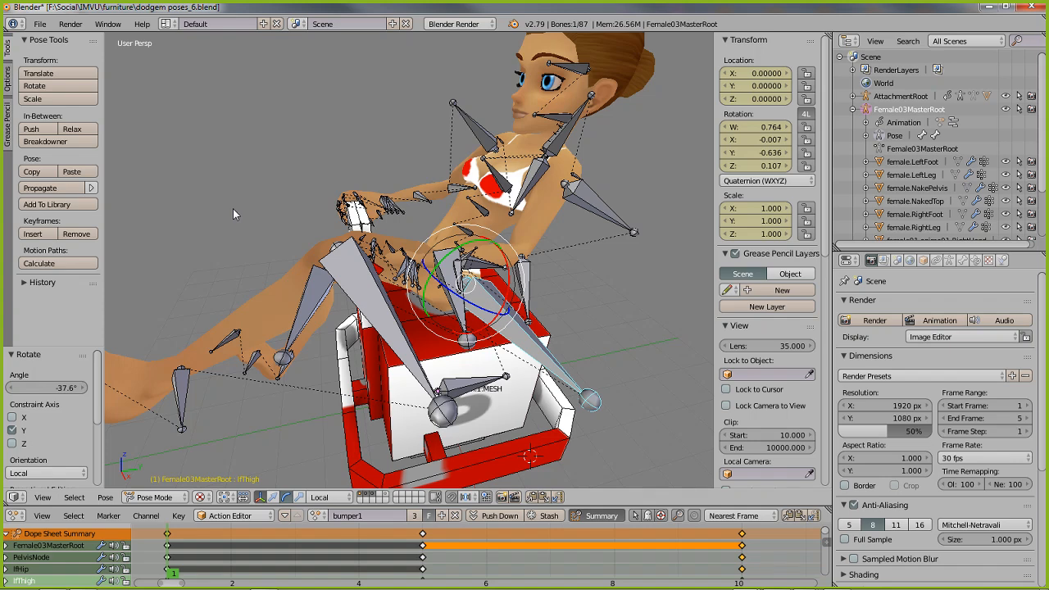
{"action": "key", "text": "i"}
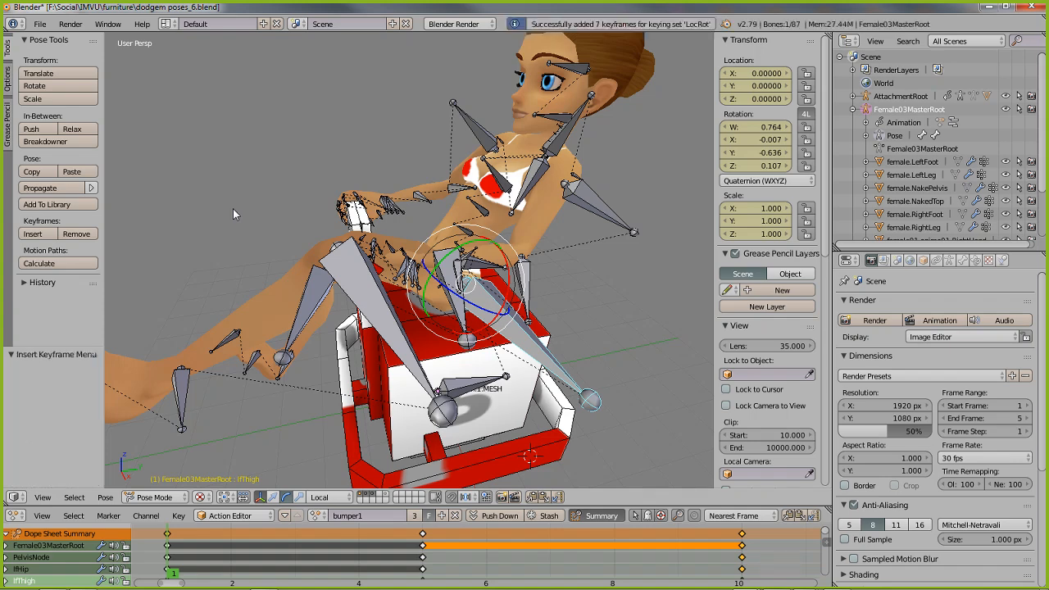
Step: Turn off automatic keyframe insertion in the Timeline and bring back the Dope Sheet
{"action": "left_click", "coordinate": [23, 519]}
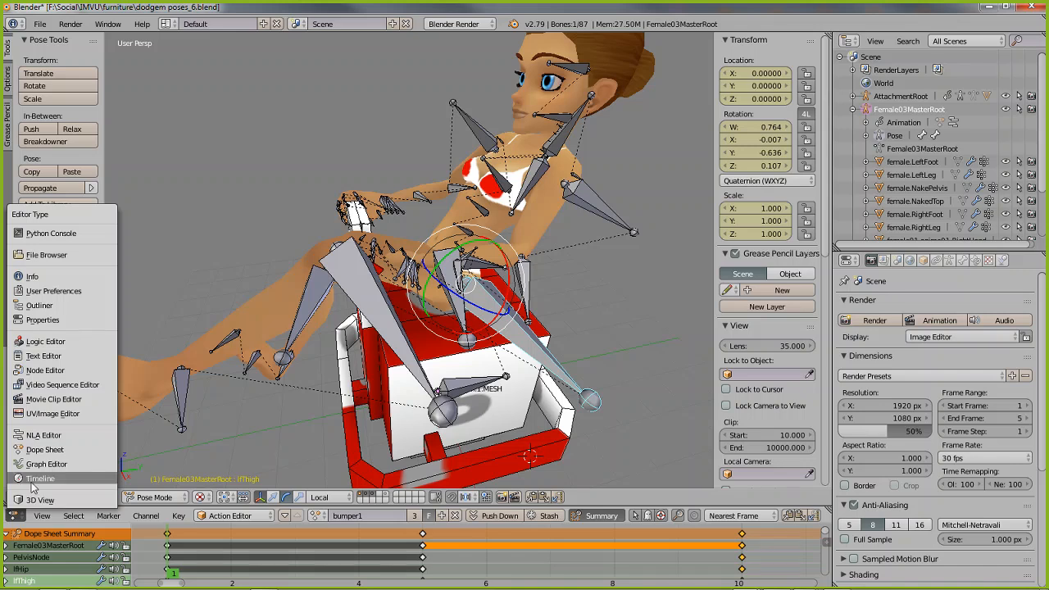
{"action": "left_click", "coordinate": [34, 479]}
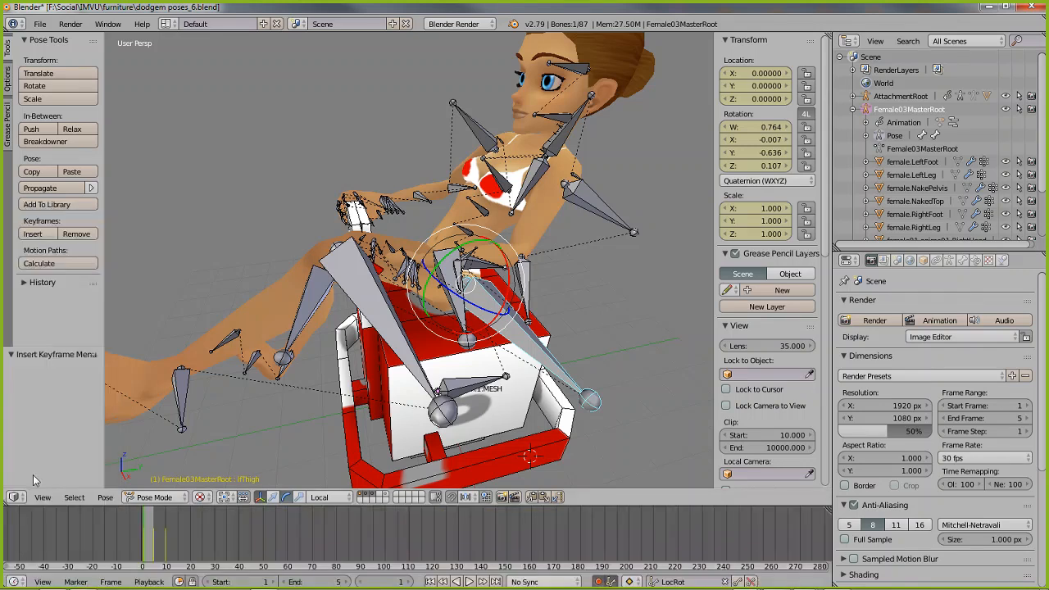
{"action": "left_click", "coordinate": [599, 581]}
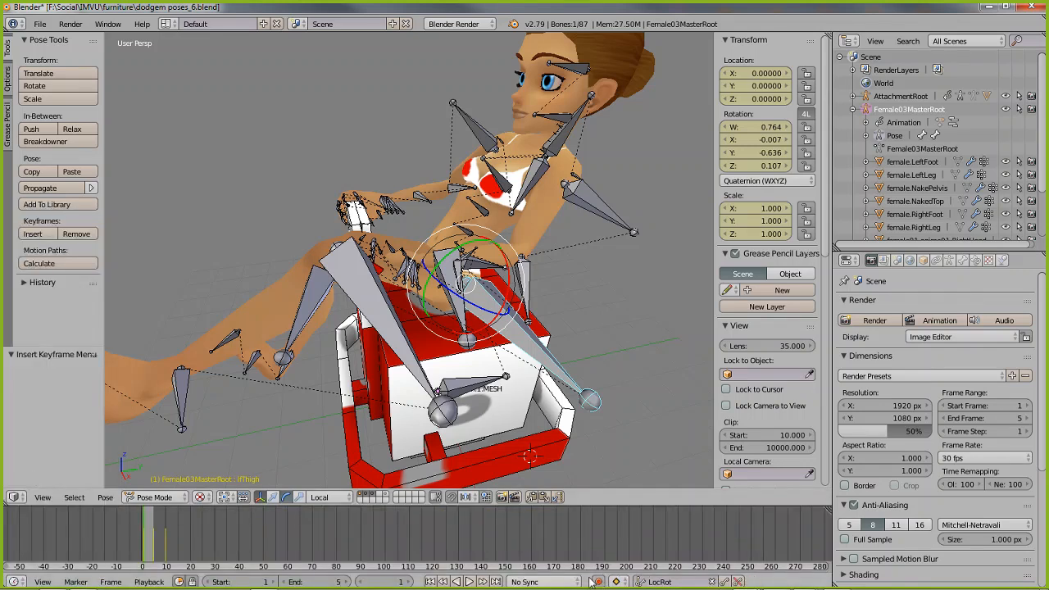
{"action": "left_click", "coordinate": [14, 582]}
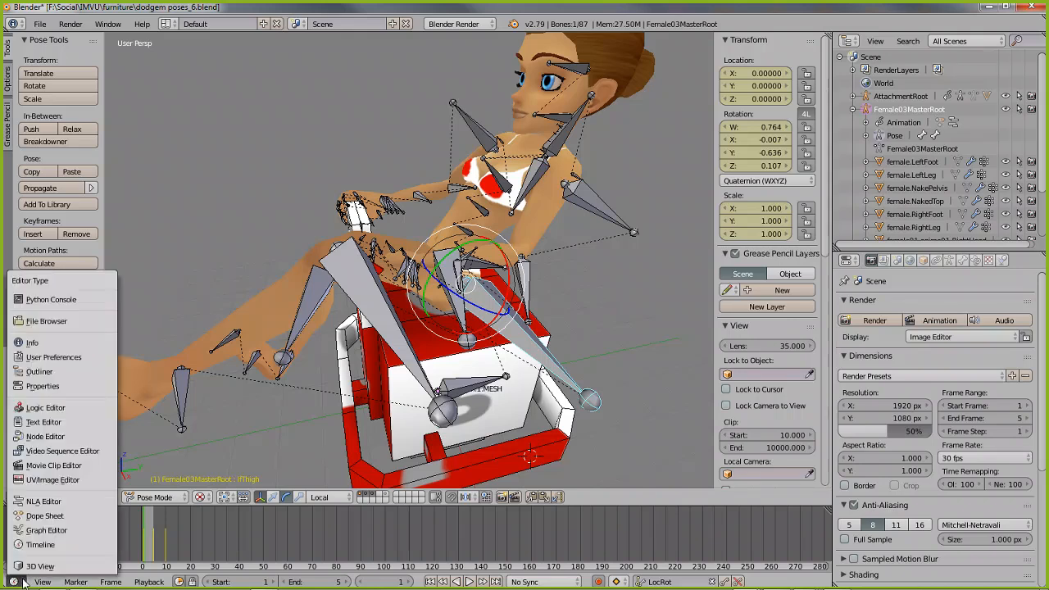
{"action": "left_click", "coordinate": [39, 516]}
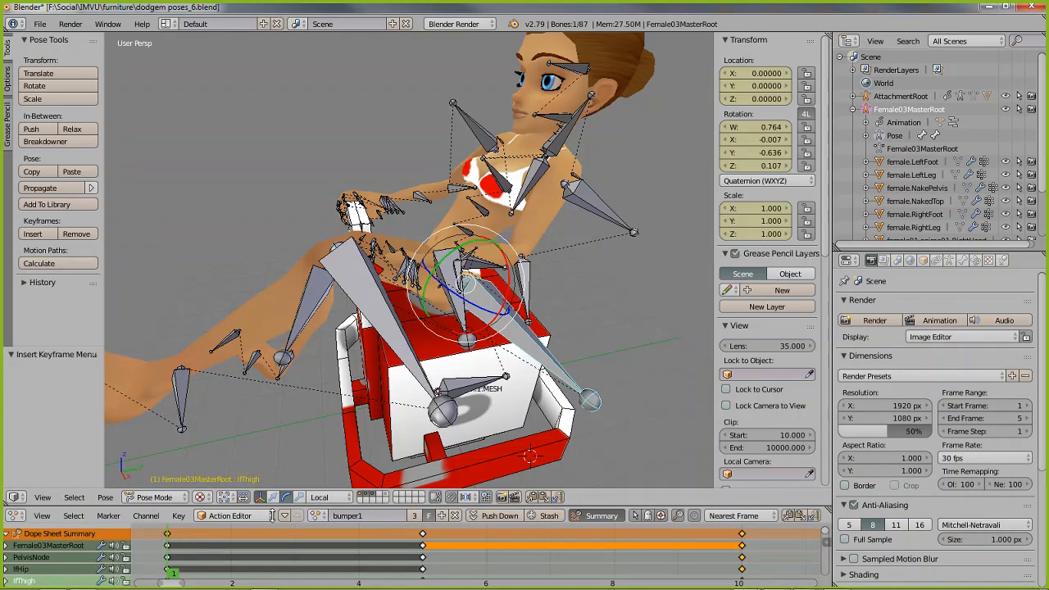
Step: Key the lfThigh bone again at frame 1 using the active LocRot keying set
{"action": "key", "text": "i"}
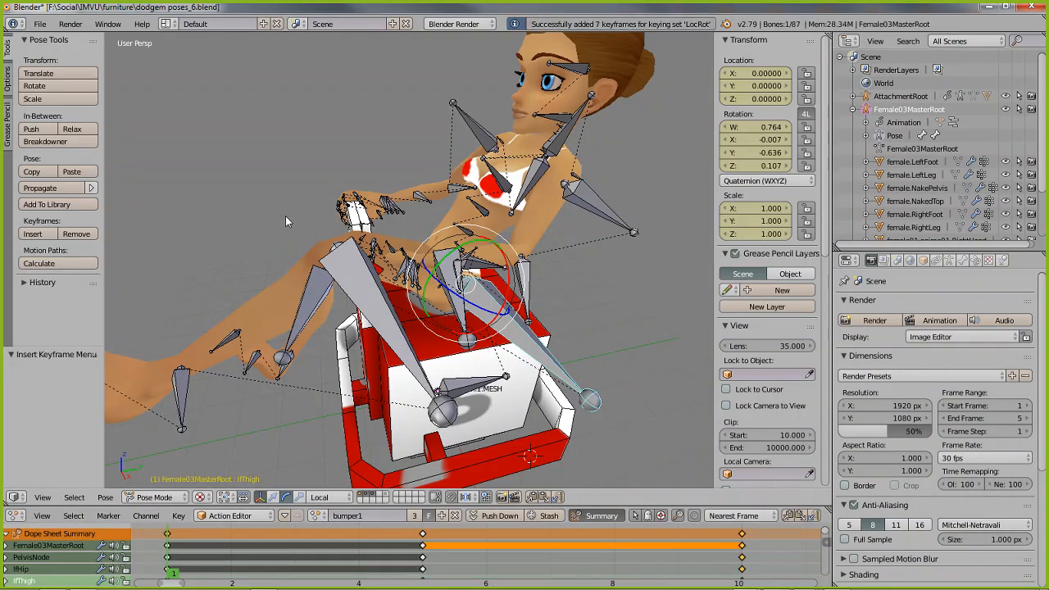
{"action": "middle_click_drag", "start_coordinate": [221, 264], "coordinate": [244, 281]}
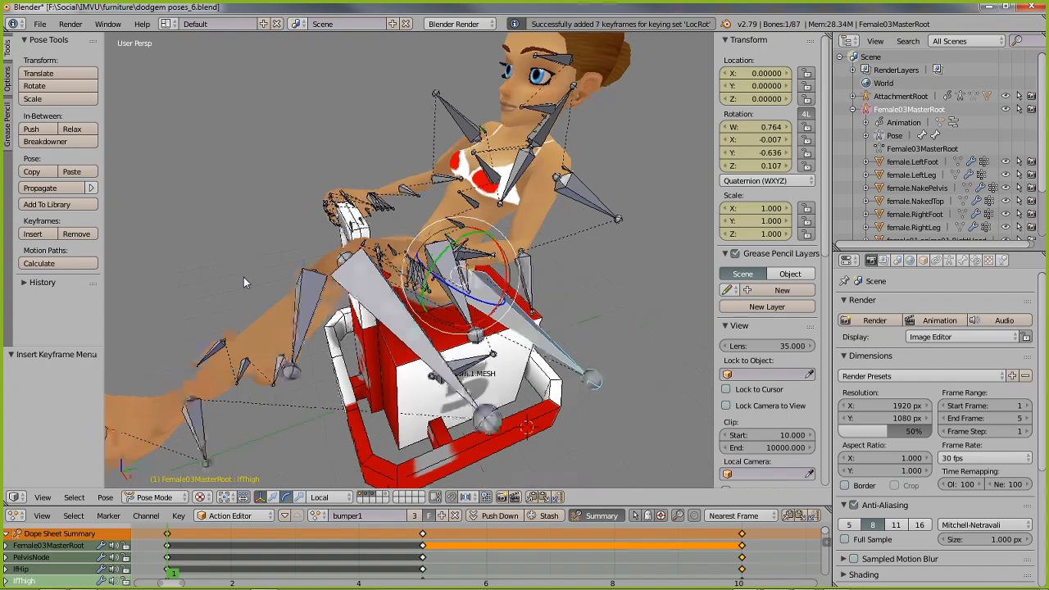
{"action": "key", "text": "i"}
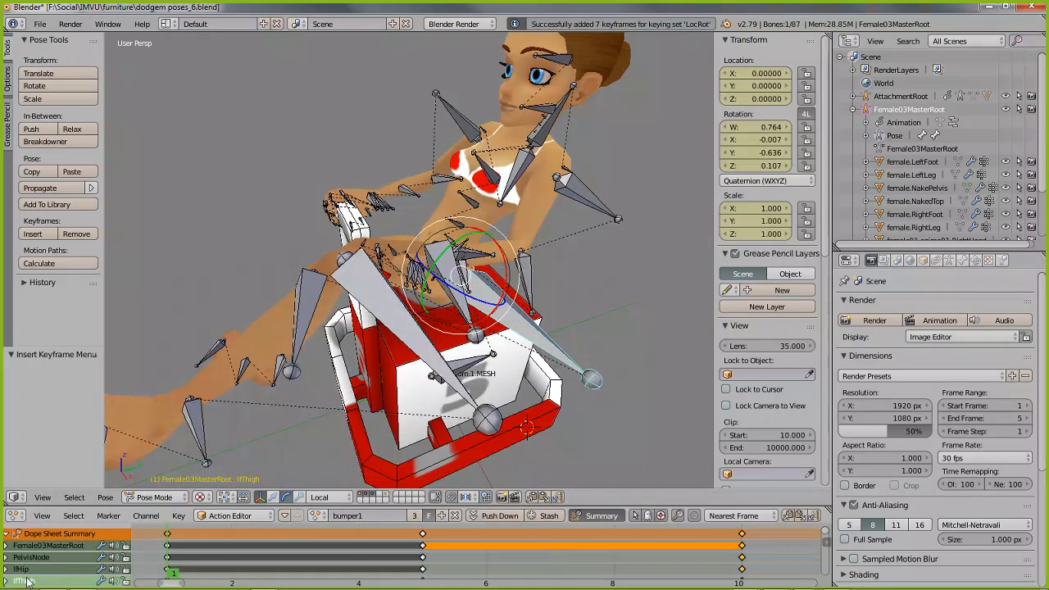
Step: Clear the active LocRot keying set in the Timeline and return to the Dope Sheet
{"action": "left_click", "coordinate": [18, 514]}
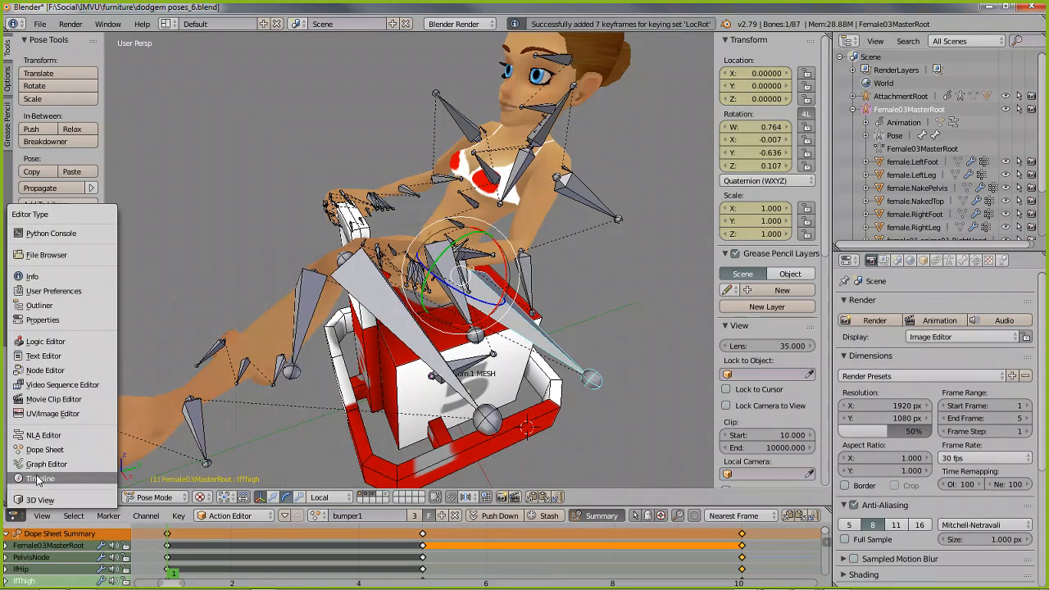
{"action": "left_click", "coordinate": [37, 477]}
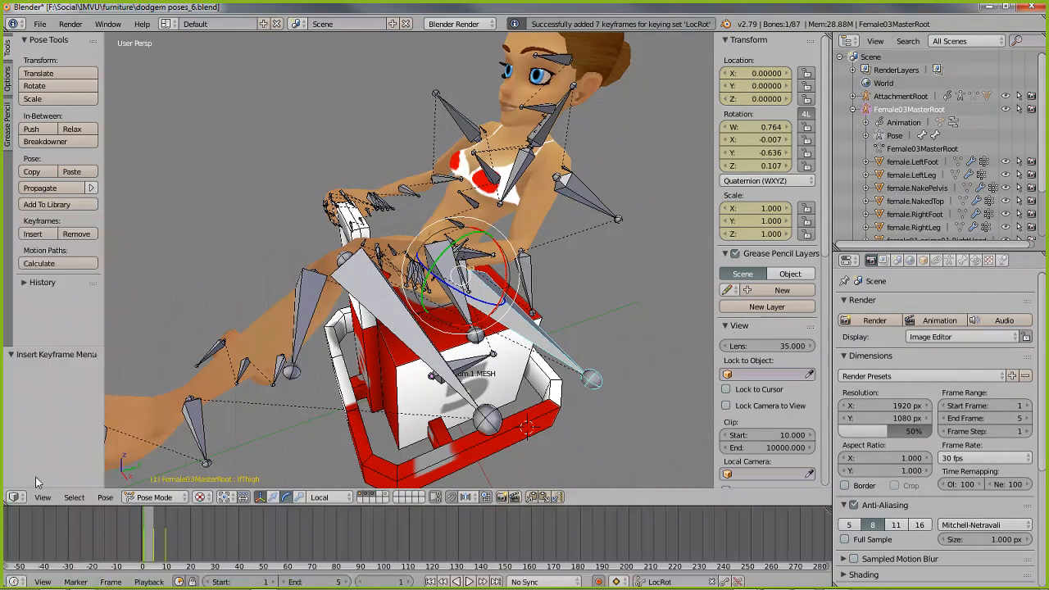
{"action": "left_click", "coordinate": [598, 582]}
{"action": "left_click", "coordinate": [598, 582]}
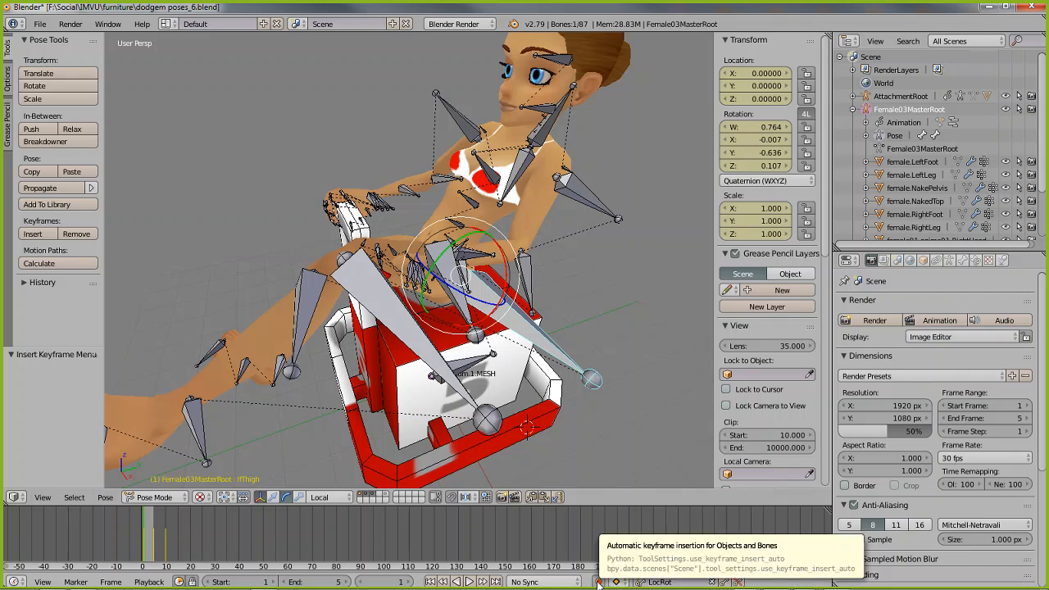
{"action": "left_click", "coordinate": [711, 582]}
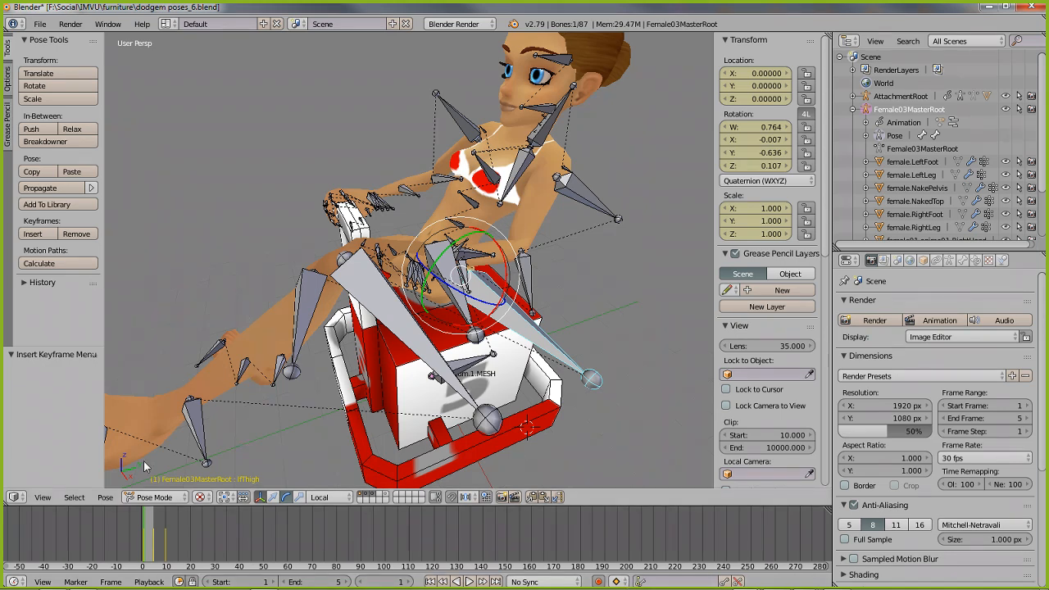
{"action": "left_click", "coordinate": [14, 582]}
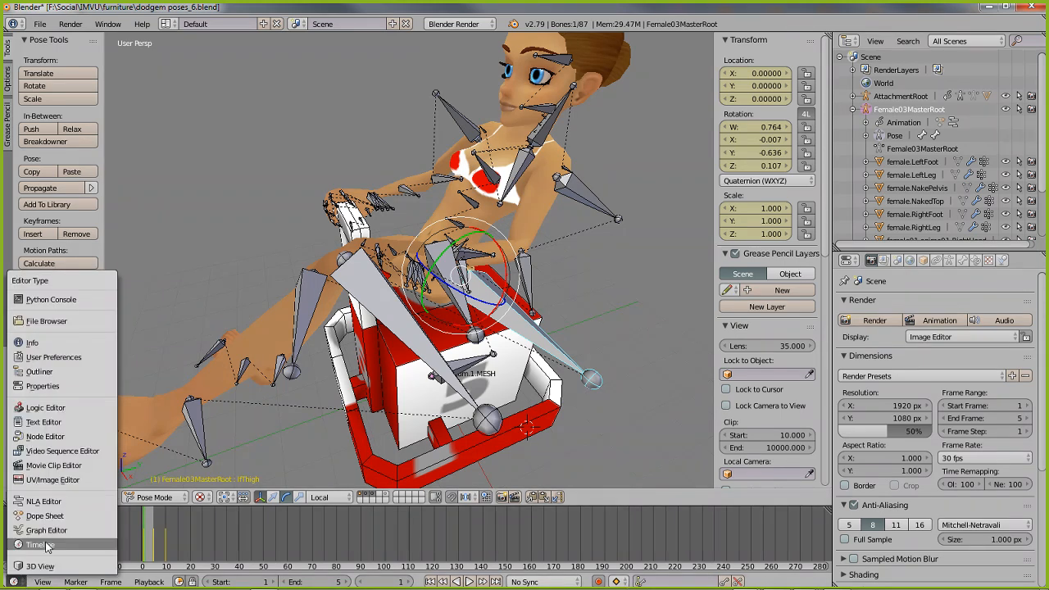
{"action": "left_click", "coordinate": [44, 515]}
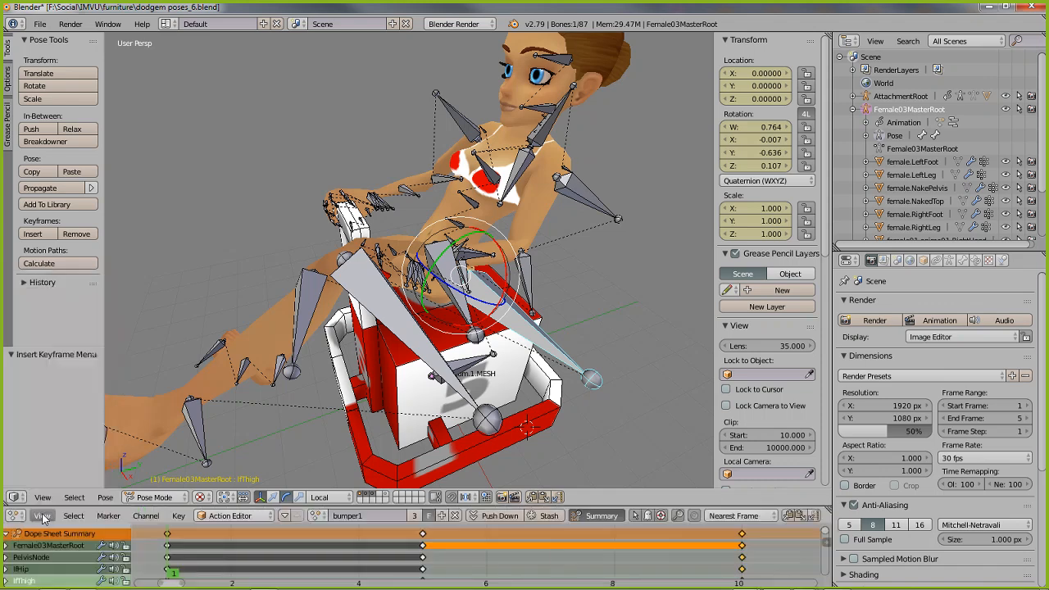
Step: Insert a keyframe for the lfThigh bone at frame 1, choosing LocRot as the keyframe type
{"action": "middle_click_drag", "start_coordinate": [360, 270], "coordinate": [375, 240]}
{"action": "key", "text": "i"}
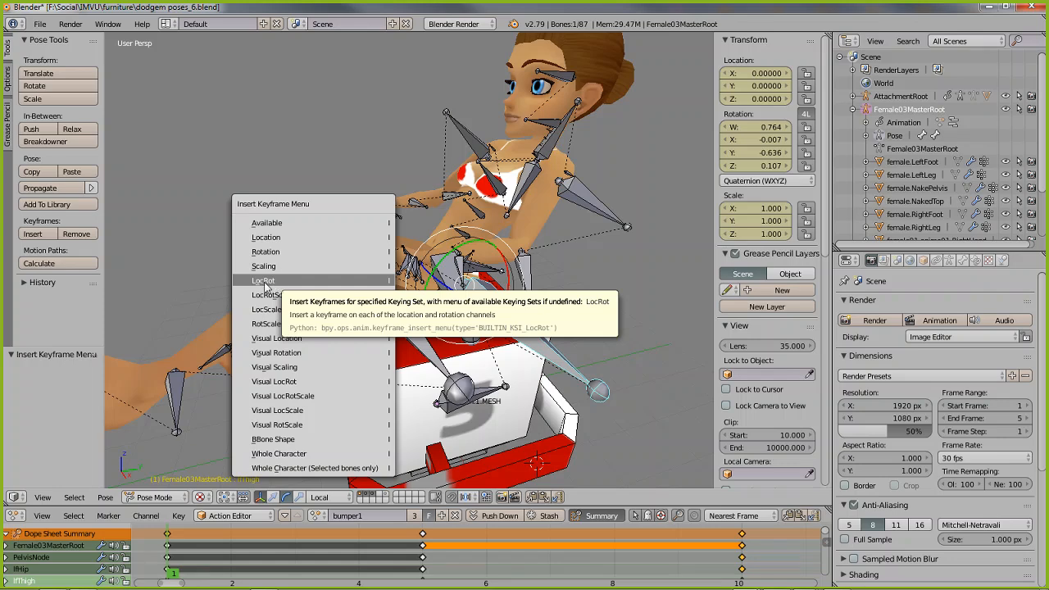
{"action": "left_click", "coordinate": [266, 286]}
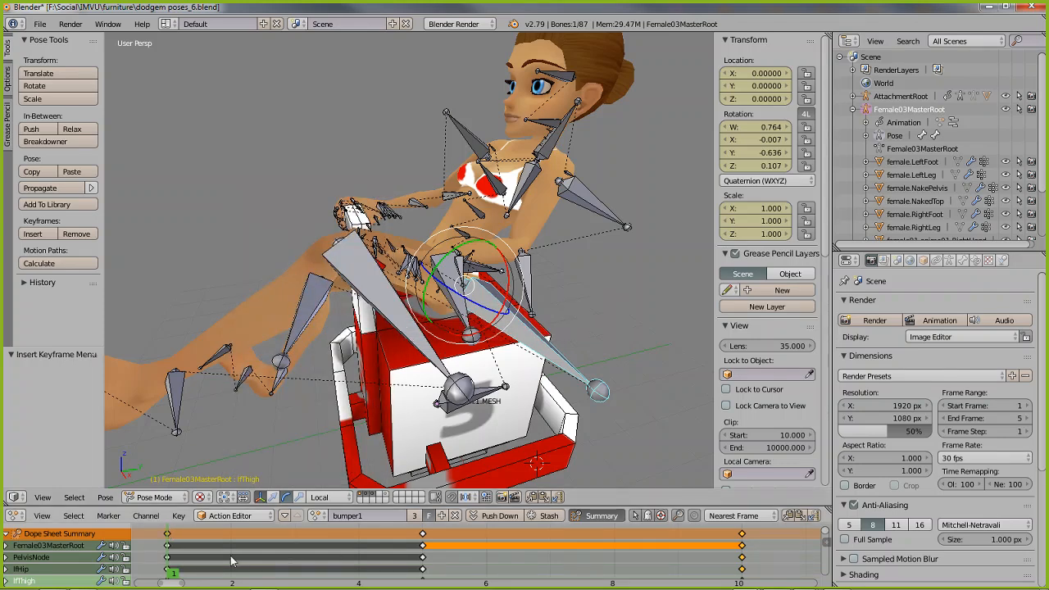
Step: Scrub the bumper1 action up to frame 6 to check the thigh's movement, and return to frame 1 in the Dope Sheet
{"action": "left_click_drag", "start_coordinate": [231, 560], "coordinate": [299, 560]}
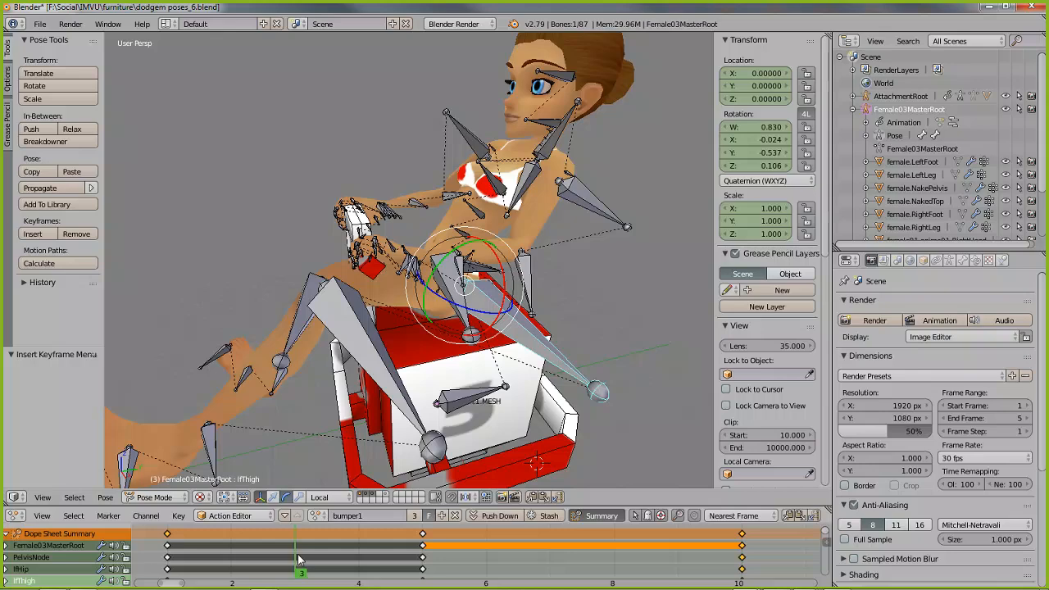
{"action": "left_click", "coordinate": [357, 557]}
{"action": "left_click", "coordinate": [423, 556]}
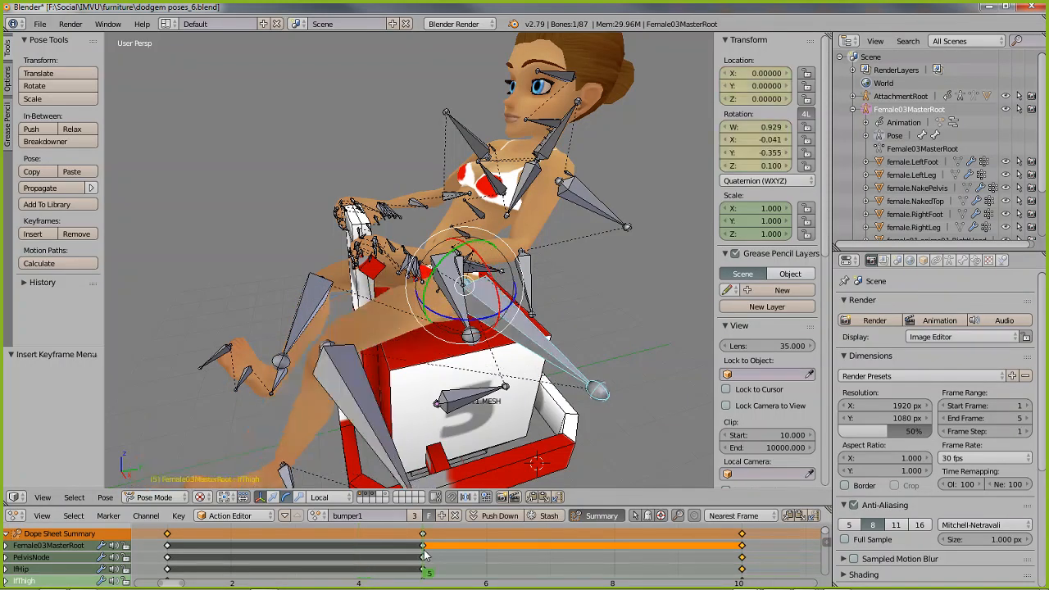
{"action": "left_click", "coordinate": [490, 559]}
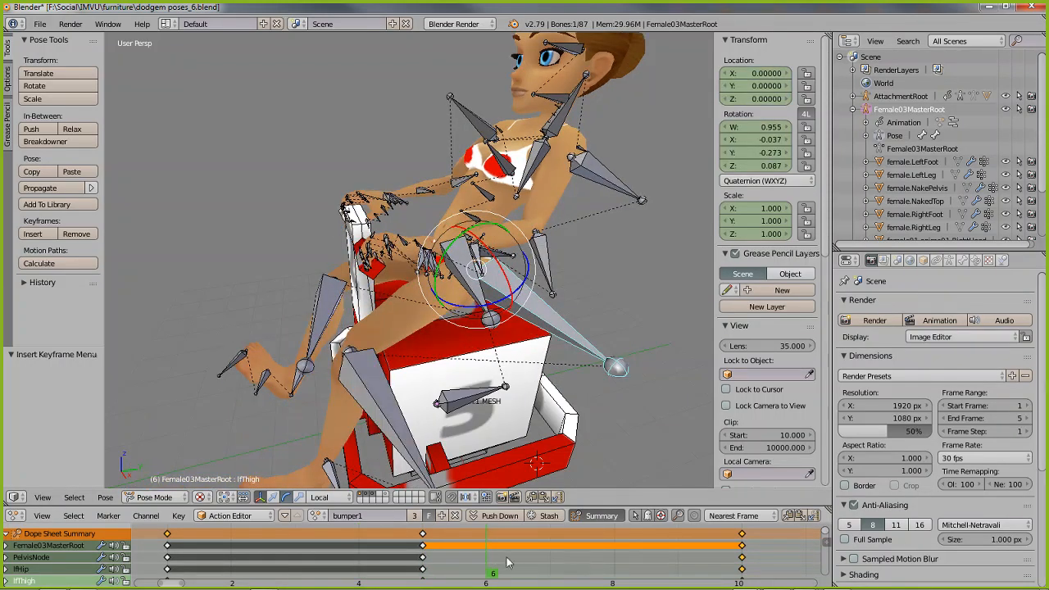
{"action": "left_click", "coordinate": [427, 557]}
{"action": "left_click", "coordinate": [355, 552]}
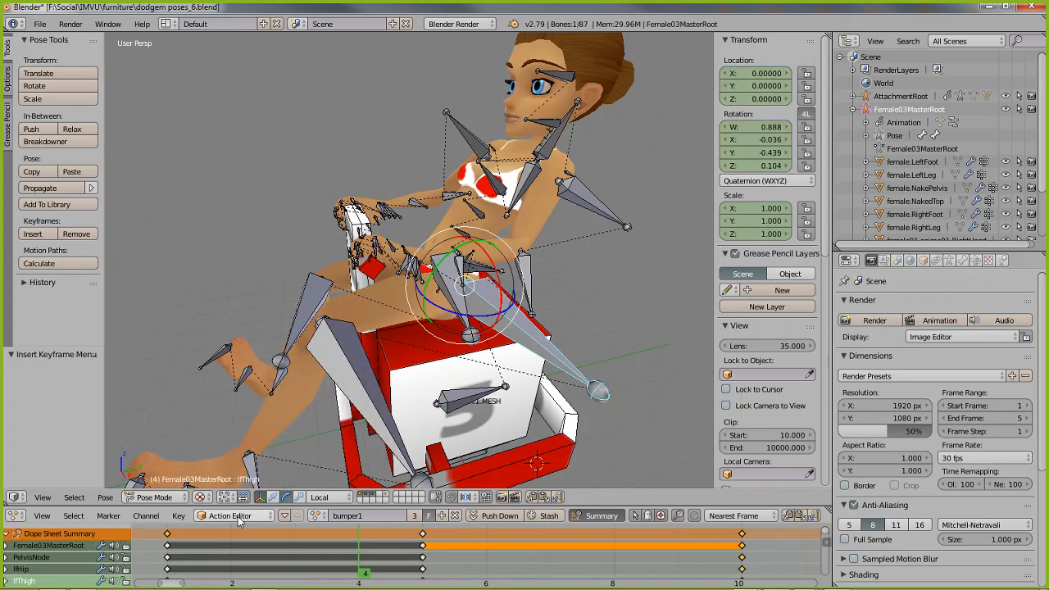
{"action": "left_click", "coordinate": [15, 516]}
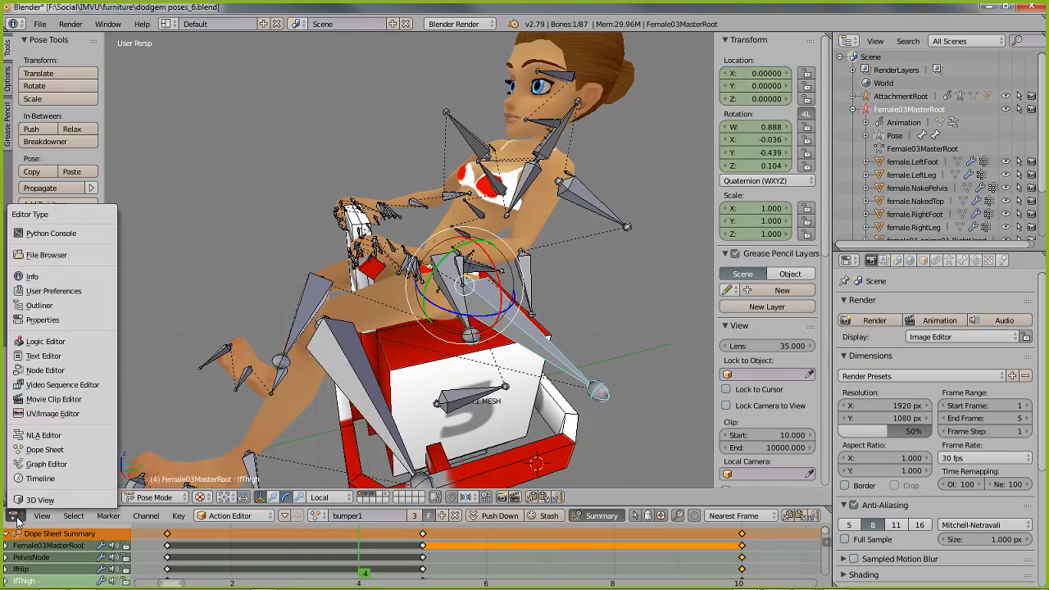
{"action": "left_click", "coordinate": [53, 454]}
{"action": "left_click", "coordinate": [170, 551]}
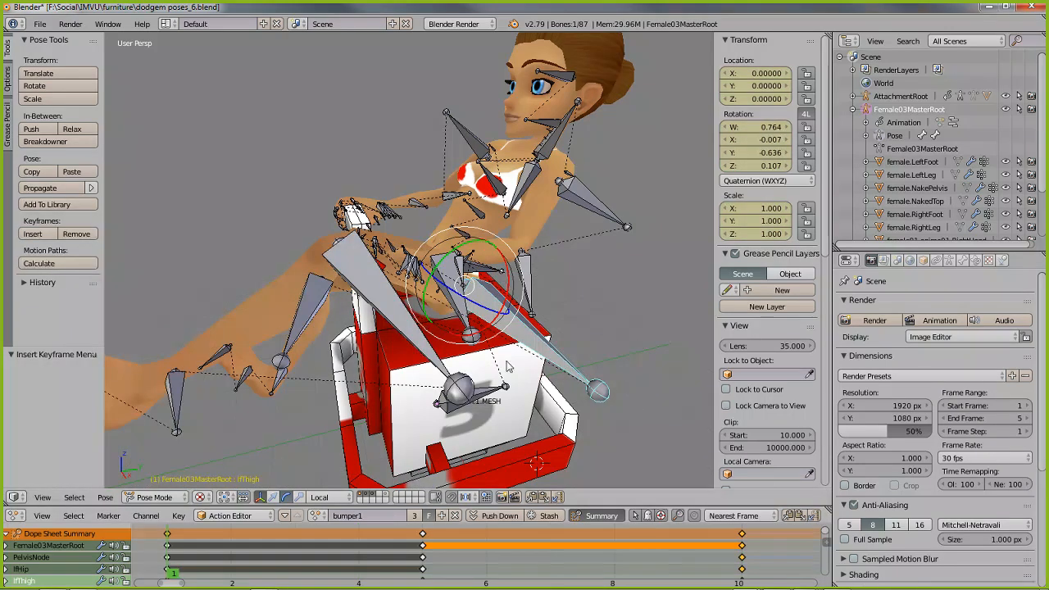
Step: Rotate the lfThigh bone about a further -26.7° around its local Y axis and view the raised leg from behind
{"action": "left_click", "coordinate": [273, 497]}
{"action": "left_click", "coordinate": [287, 497]}
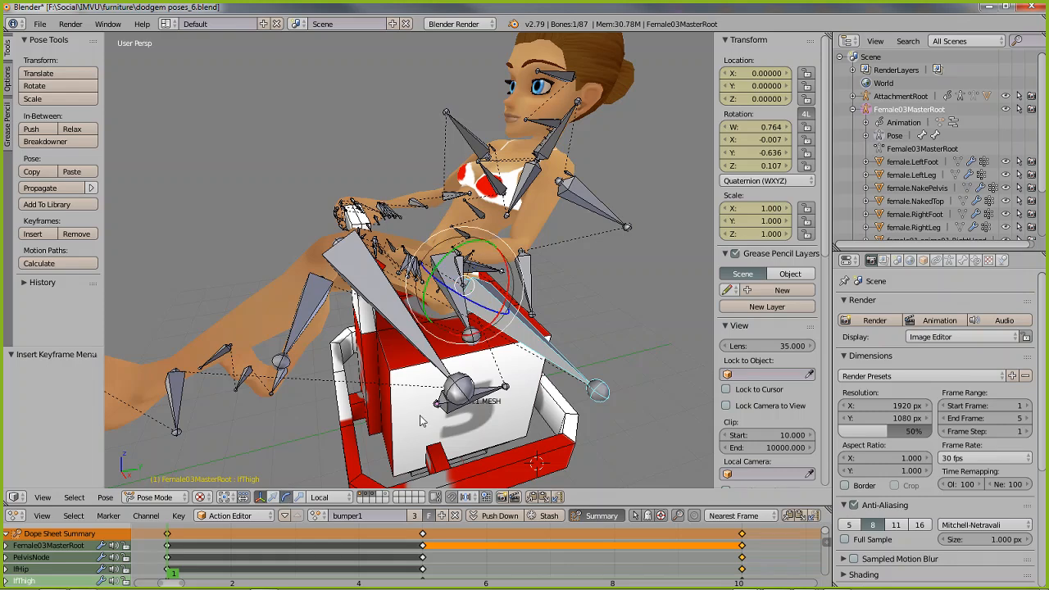
{"action": "left_click_drag", "start_coordinate": [453, 259], "coordinate": [466, 242]}
{"action": "middle_click_drag", "start_coordinate": [575, 355], "coordinate": [486, 346]}
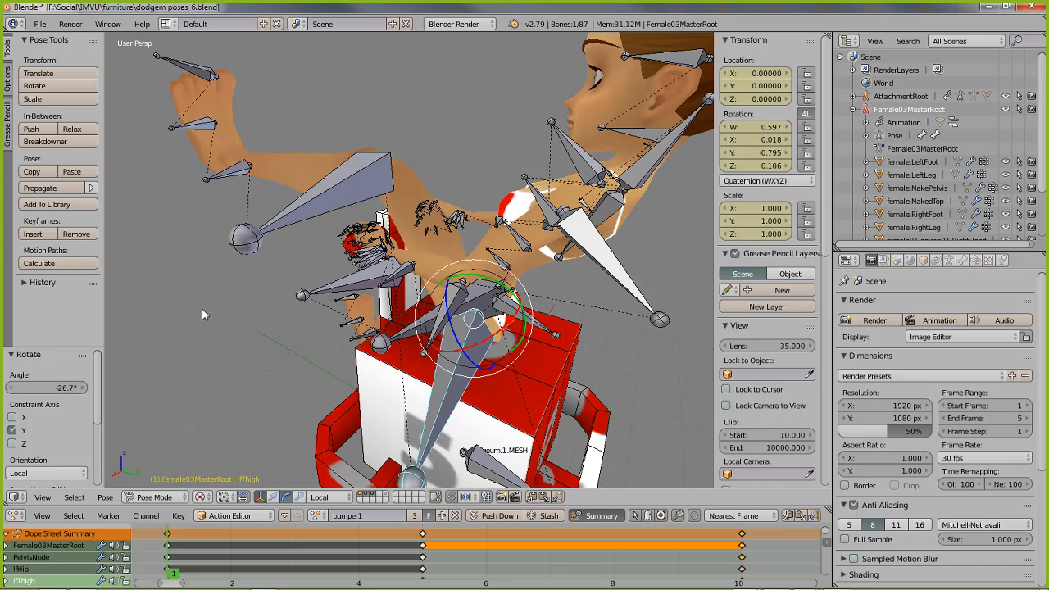
Step: Examine the keyframe types offered for the lfThigh bone at frame 1 and dismiss the list
{"action": "left_click", "coordinate": [105, 498]}
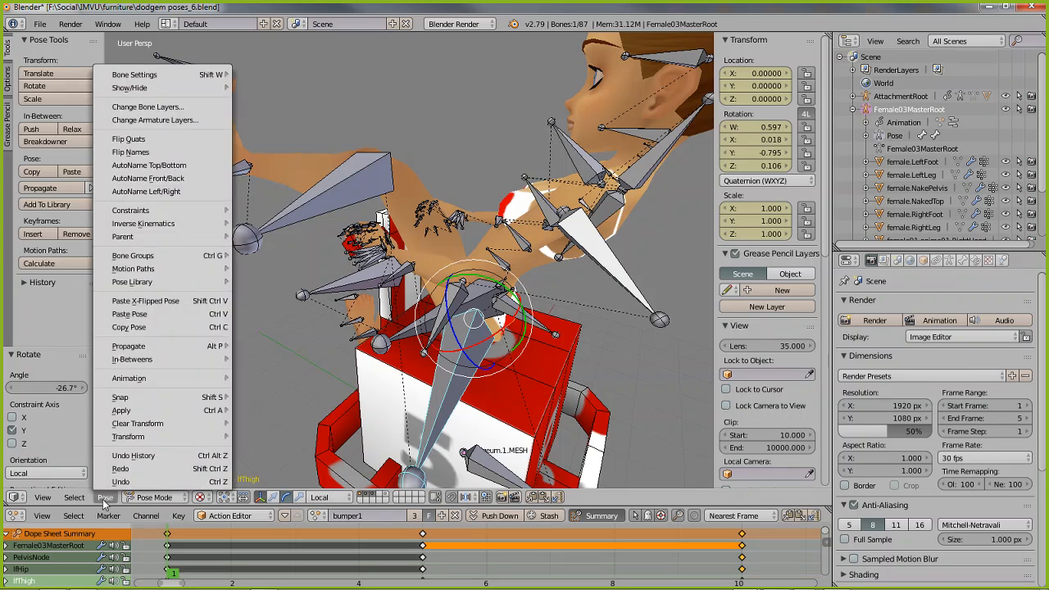
{"action": "mouse_move", "coordinate": [129, 381]}
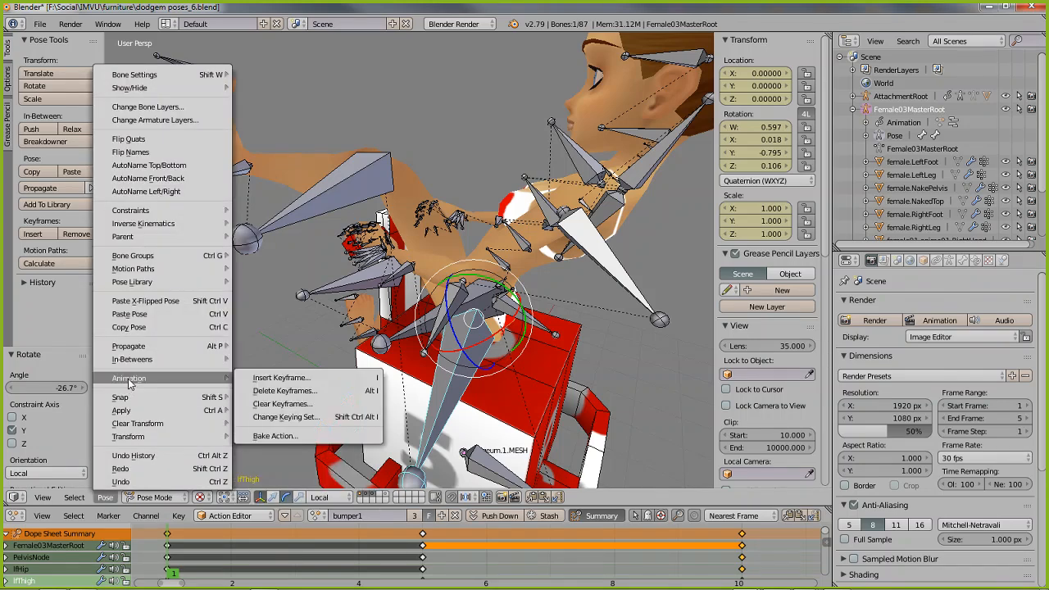
{"action": "left_click", "coordinate": [289, 378]}
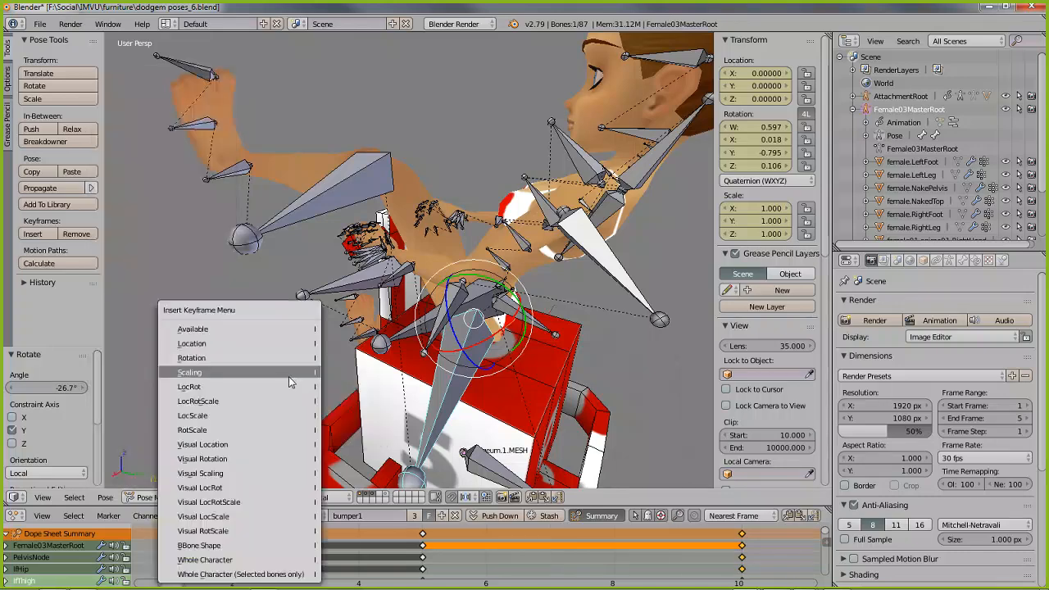
{"action": "left_click", "coordinate": [281, 330]}
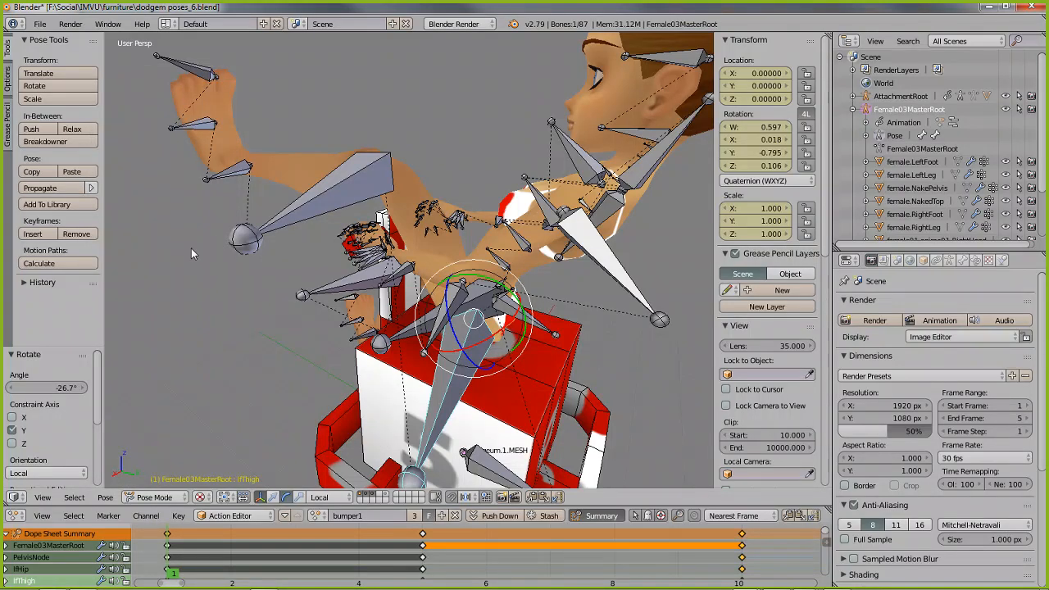
{"action": "key", "text": "i"}
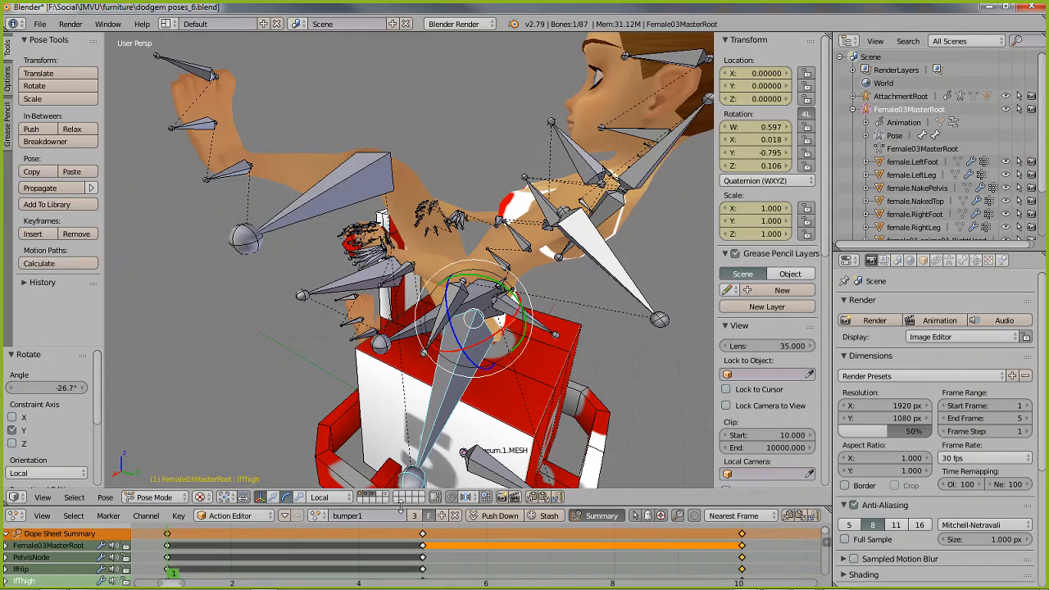
Step: Enlarge the Dope Sheet to show the bone channels of bumper1 and select every keyframe at frame 1
{"action": "left_click_drag", "start_coordinate": [400, 506], "coordinate": [459, 156]}
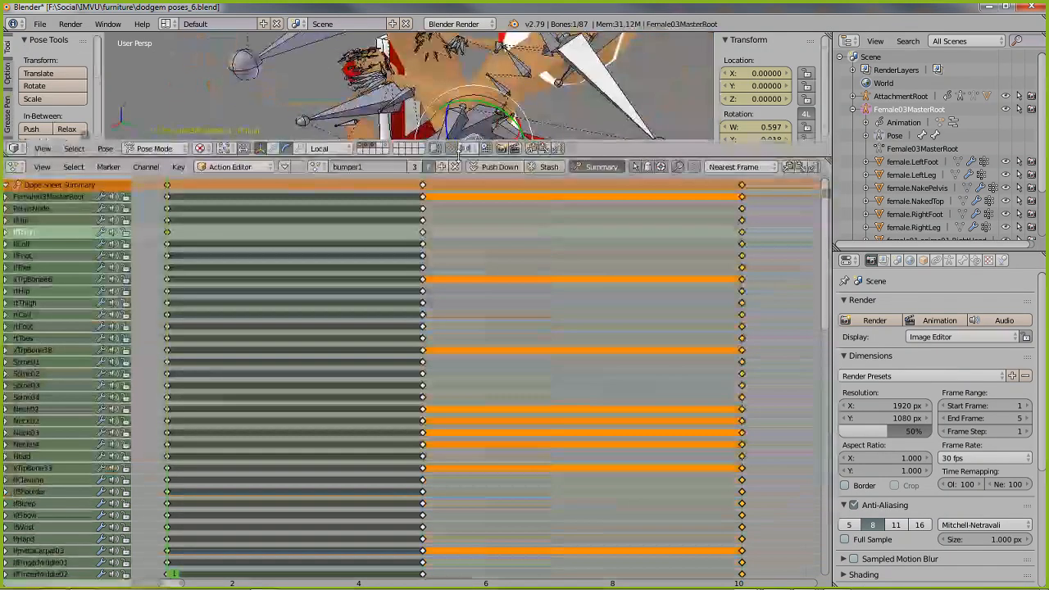
{"action": "left_click", "coordinate": [167, 267], "text": "alt"}
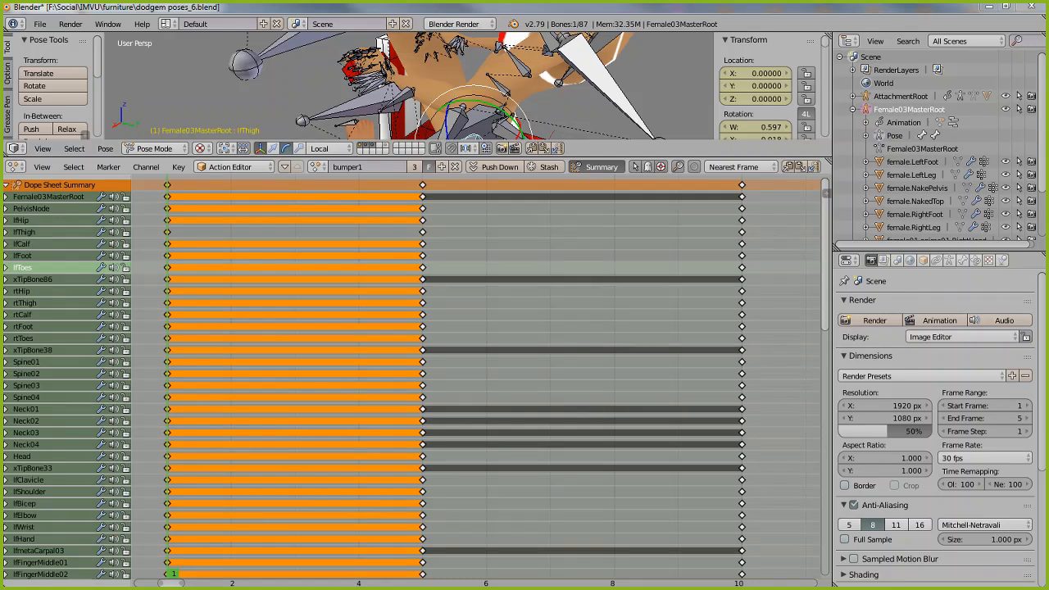
{"action": "mouse_move", "coordinate": [152, 113]}
{"action": "left_mouse_down"}
{"action": "mouse_move", "coordinate": [124, 565]}
{"action": "mouse_move", "coordinate": [222, 495]}
{"action": "mouse_move", "coordinate": [223, 154]}
{"action": "mouse_move", "coordinate": [164, 105]}
{"action": "mouse_move", "coordinate": [144, 107]}
{"action": "left_mouse_up"}
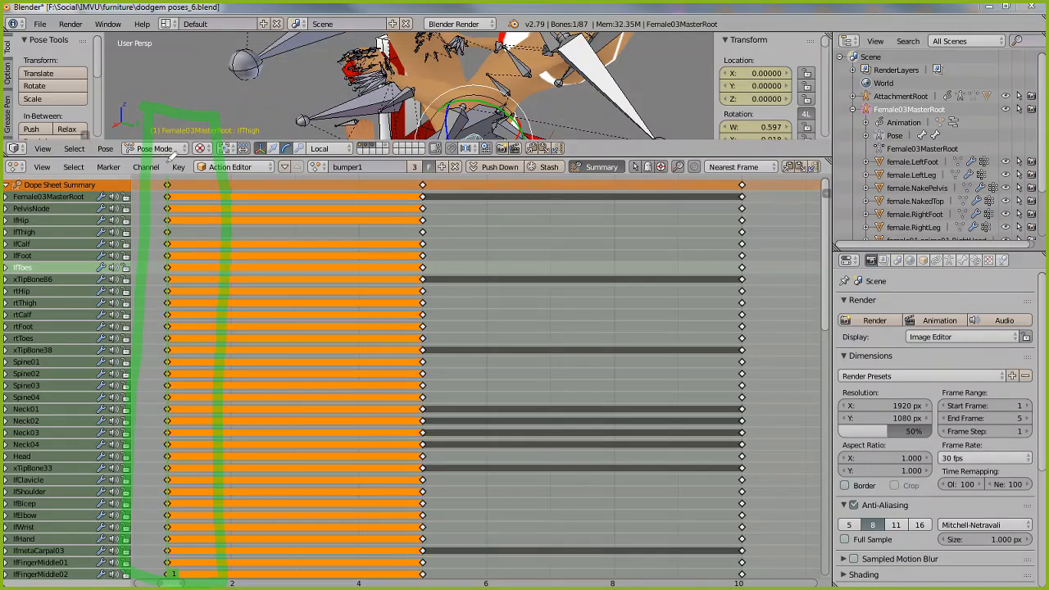
{"action": "left_click_drag", "start_coordinate": [166, 161], "coordinate": [166, 170]}
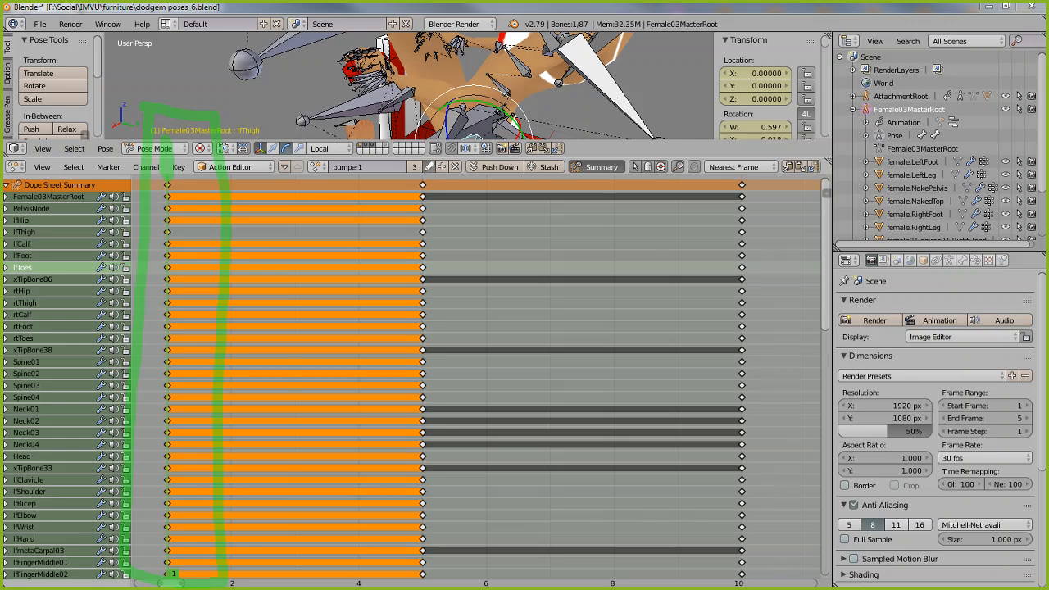
{"action": "mouse_move", "coordinate": [421, 138]}
{"action": "left_mouse_down"}
{"action": "mouse_move", "coordinate": [422, 164]}
{"action": "mouse_move", "coordinate": [422, 144]}
{"action": "left_mouse_up"}
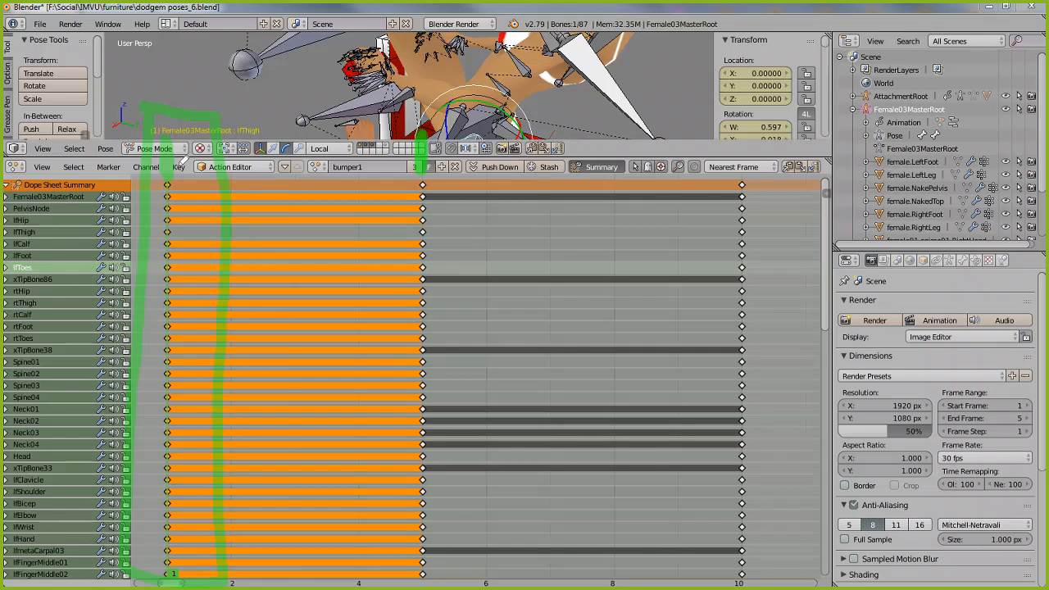
{"action": "mouse_move", "coordinate": [191, 189]}
{"action": "left_mouse_down"}
{"action": "mouse_move", "coordinate": [412, 182]}
{"action": "mouse_move", "coordinate": [390, 208]}
{"action": "left_mouse_up"}
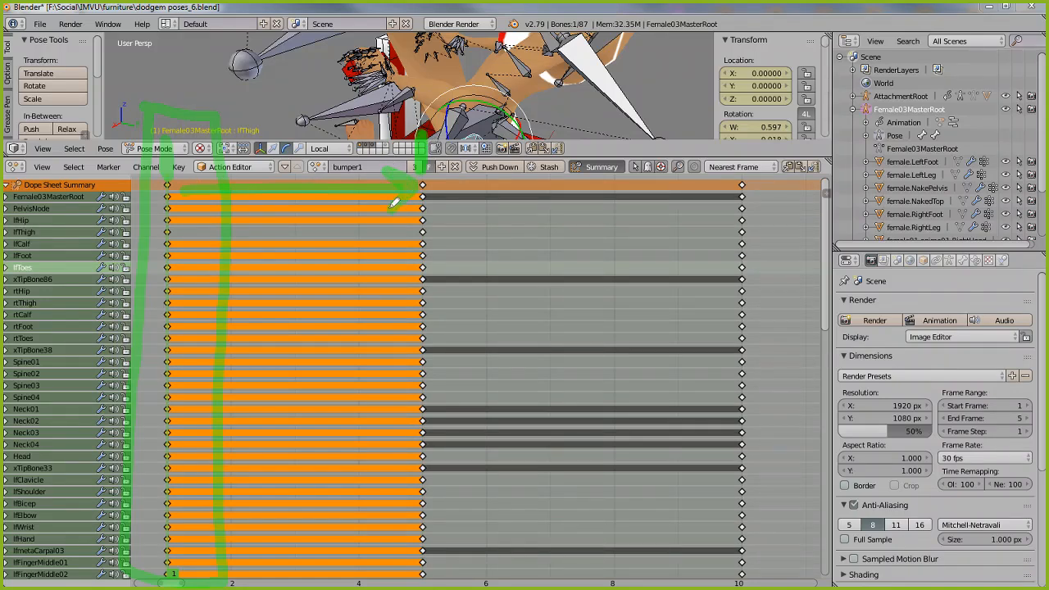
{"action": "mouse_move", "coordinate": [203, 173]}
{"action": "left_mouse_down"}
{"action": "mouse_move", "coordinate": [178, 198]}
{"action": "mouse_move", "coordinate": [202, 174]}
{"action": "left_mouse_up"}
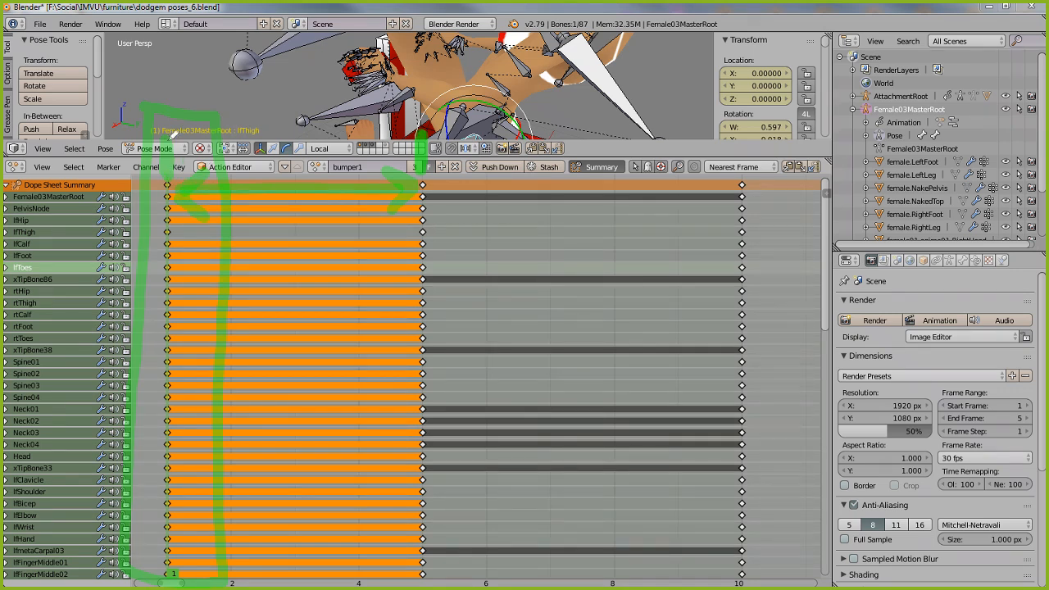
{"action": "left_click_drag", "start_coordinate": [165, 102], "coordinate": [165, 59]}
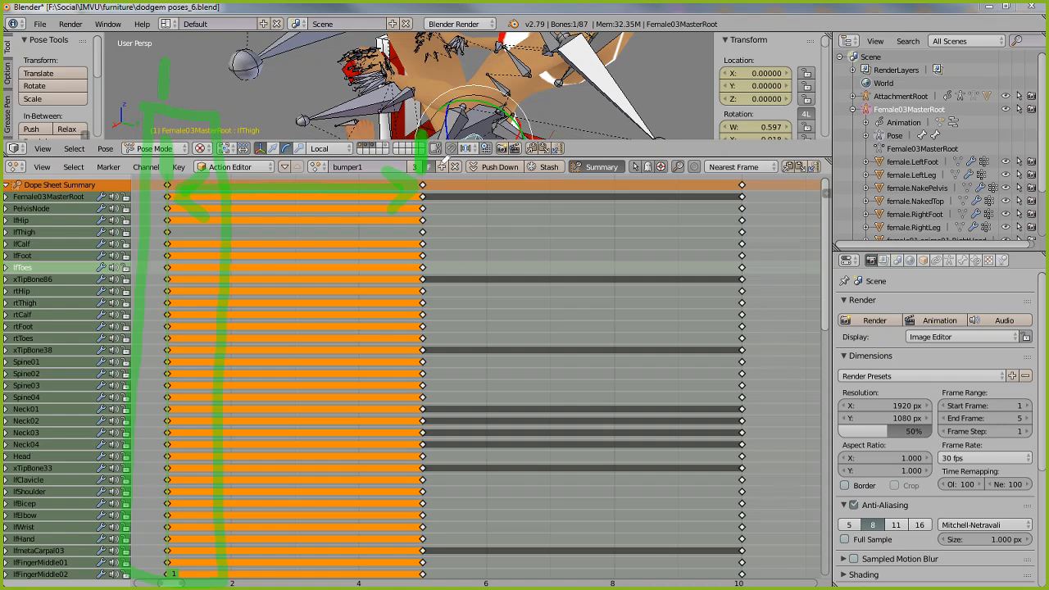
{"action": "left_click_drag", "start_coordinate": [410, 67], "coordinate": [417, 115]}
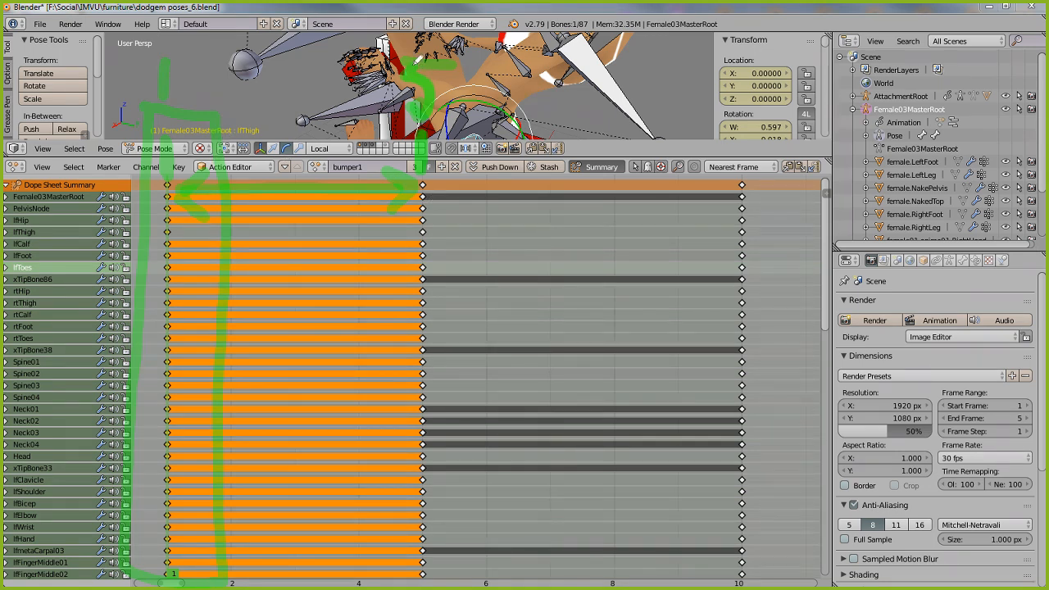
{"action": "left_click_drag", "start_coordinate": [424, 59], "coordinate": [452, 60]}
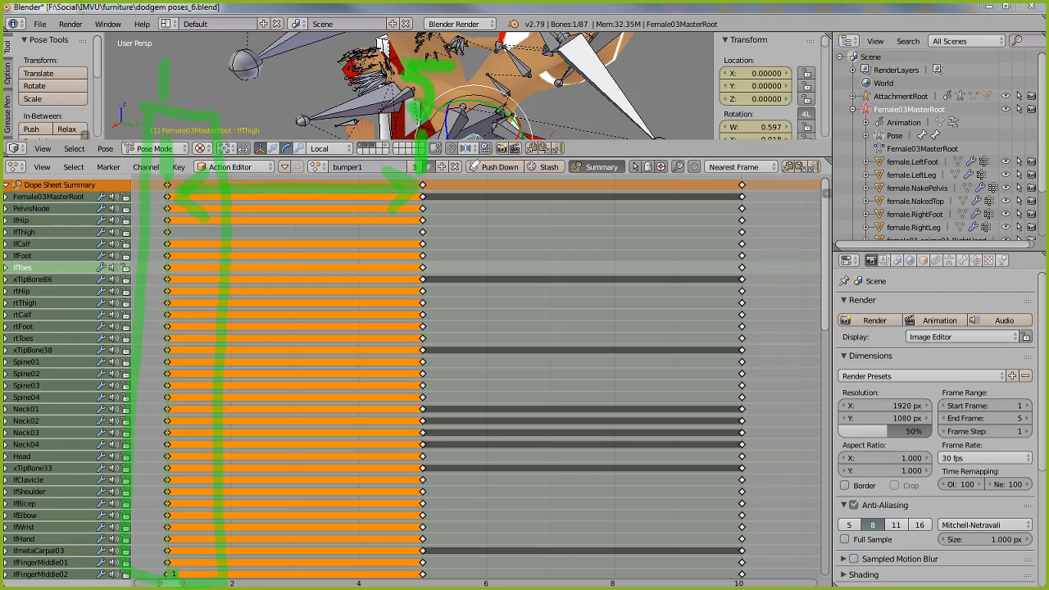
{"action": "mouse_move", "coordinate": [737, 102]}
{"action": "left_mouse_down"}
{"action": "mouse_move", "coordinate": [737, 255]}
{"action": "mouse_move", "coordinate": [727, 107]}
{"action": "mouse_move", "coordinate": [737, 575]}
{"action": "mouse_move", "coordinate": [773, 533]}
{"action": "mouse_move", "coordinate": [755, 117]}
{"action": "mouse_move", "coordinate": [739, 117]}
{"action": "left_mouse_up"}
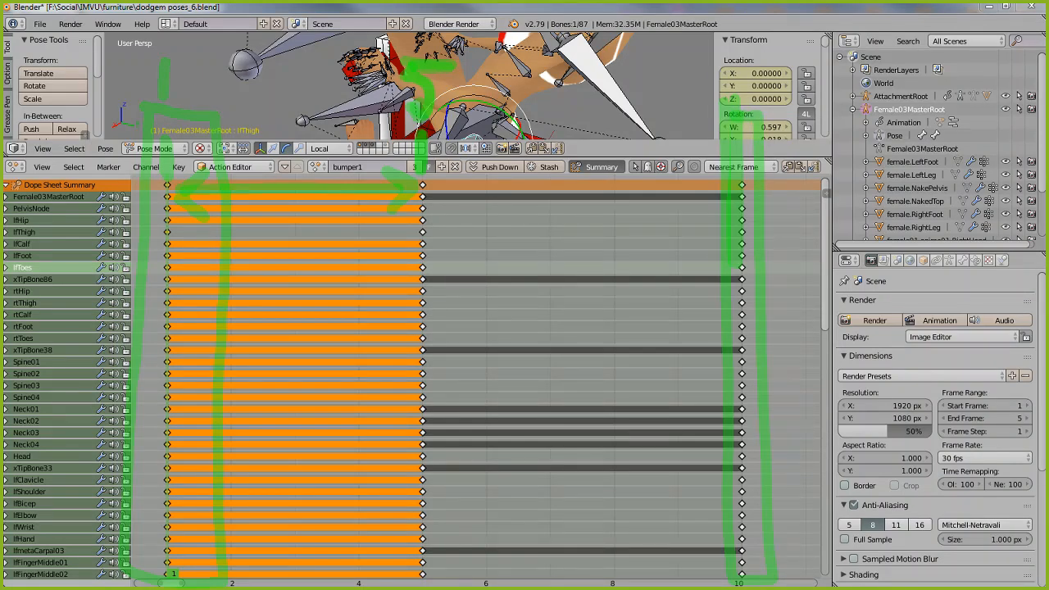
{"action": "key", "text": "Escape"}
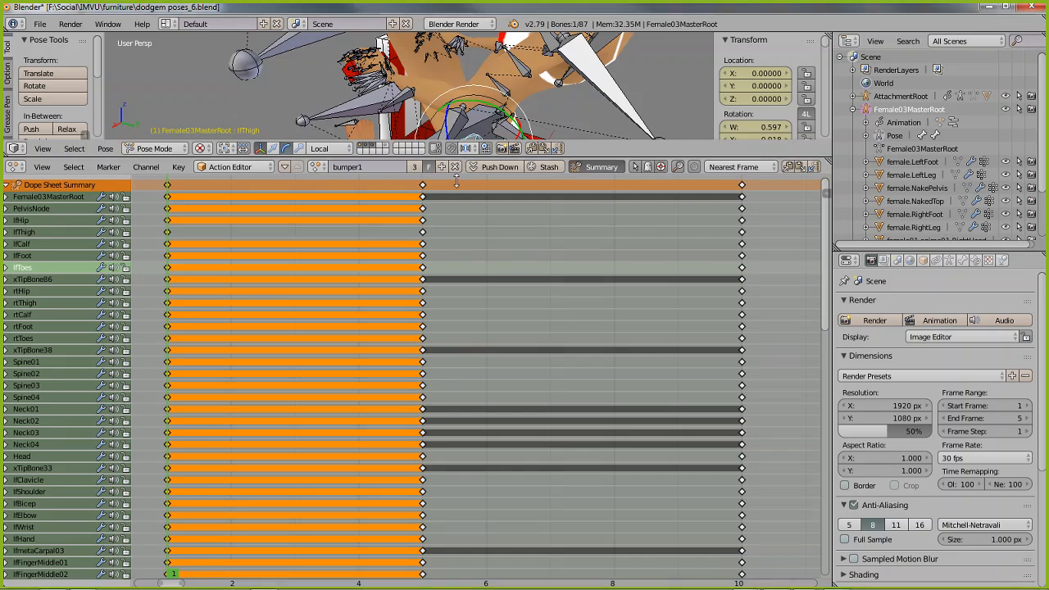
Step: Shrink the Dope Sheet back to a strip and view the avatar's poses at frames 5 and 10
{"action": "left_click_drag", "start_coordinate": [455, 180], "coordinate": [429, 516]}
{"action": "scroll", "coordinate": [369, 368], "scroll_direction": "down", "scroll_amount": 2}
{"action": "middle_click_drag", "start_coordinate": [362, 370], "coordinate": [404, 357]}
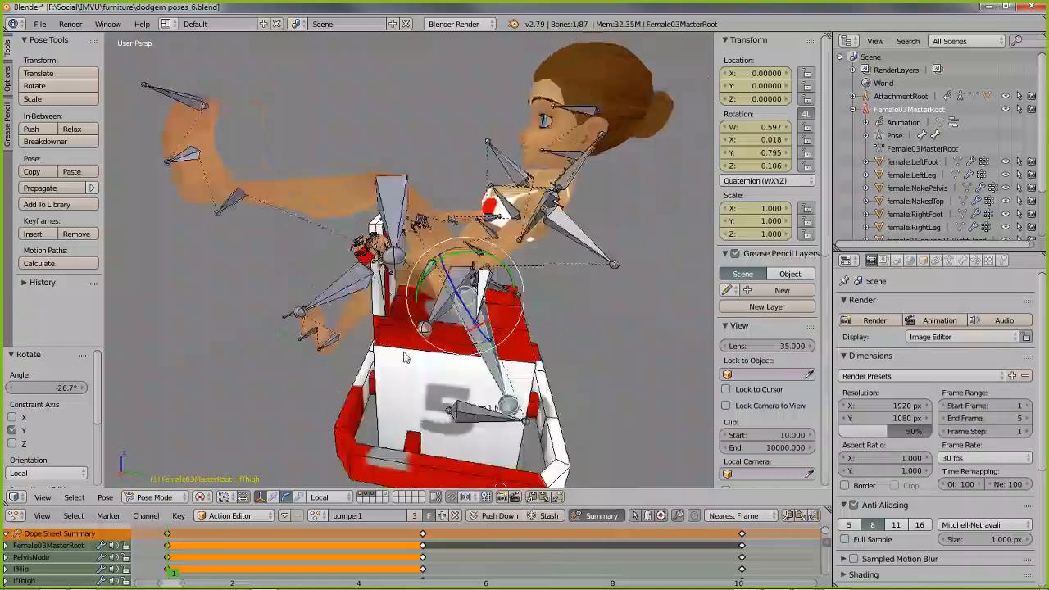
{"action": "scroll", "coordinate": [407, 360], "scroll_direction": "down", "scroll_amount": 1}
{"action": "left_click", "coordinate": [423, 548]}
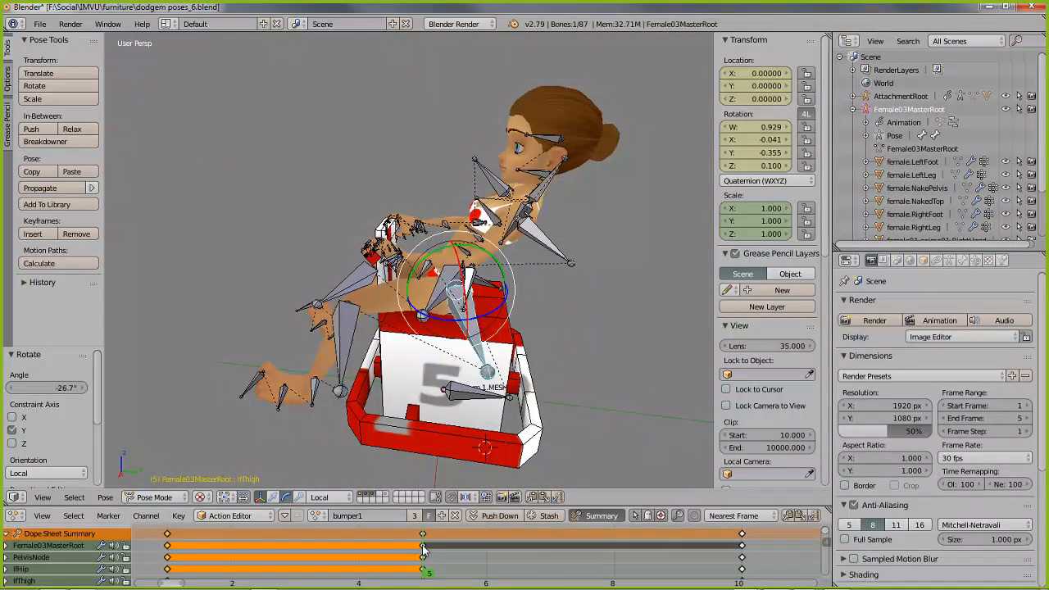
{"action": "left_click_drag", "start_coordinate": [423, 548], "coordinate": [741, 562]}
{"action": "middle_click_drag", "start_coordinate": [632, 433], "coordinate": [409, 238]}
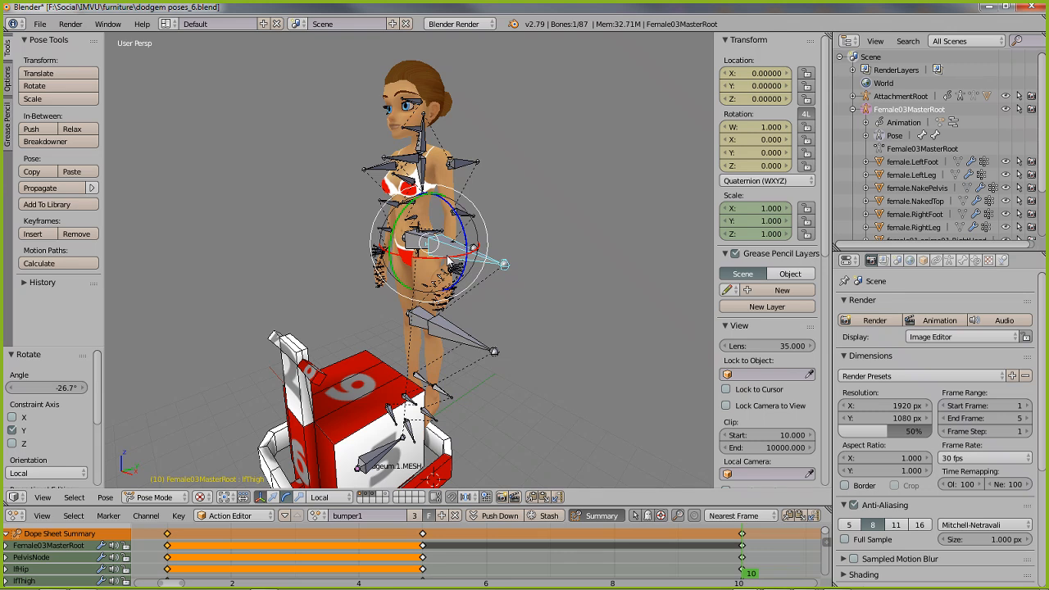
Step: Compare the seated pose at frames 5, 1 and 3 of the bumper1 action, returning to frame 5
{"action": "left_click", "coordinate": [424, 560]}
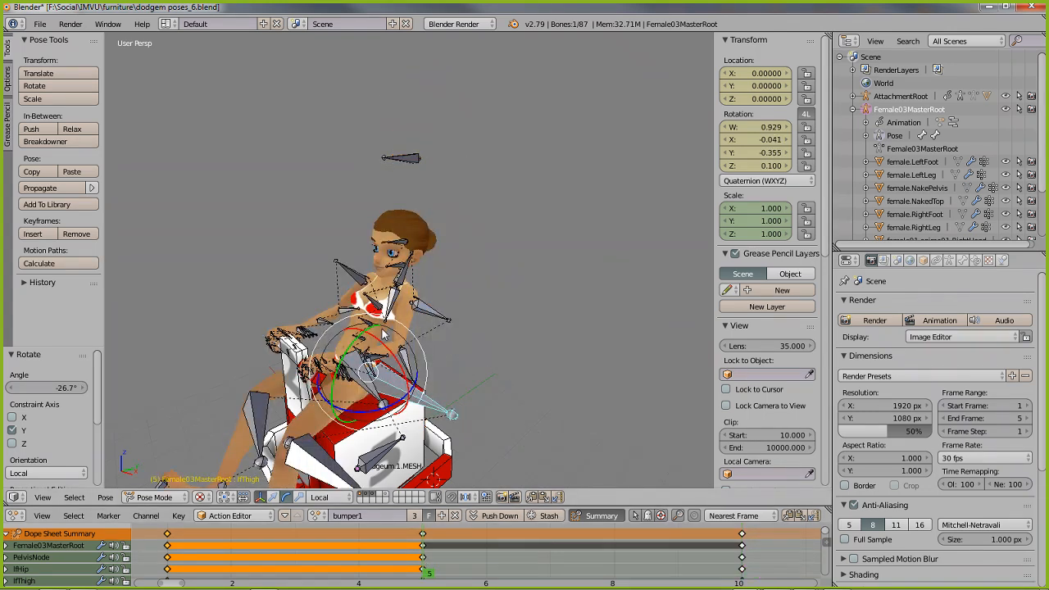
{"action": "left_click", "coordinate": [170, 561]}
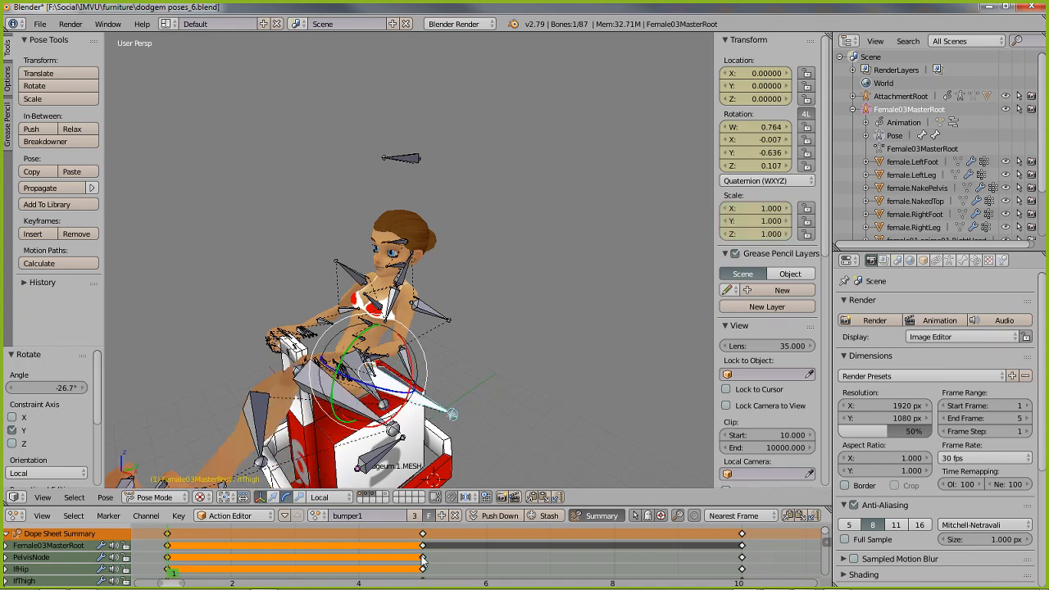
{"action": "left_click", "coordinate": [299, 568]}
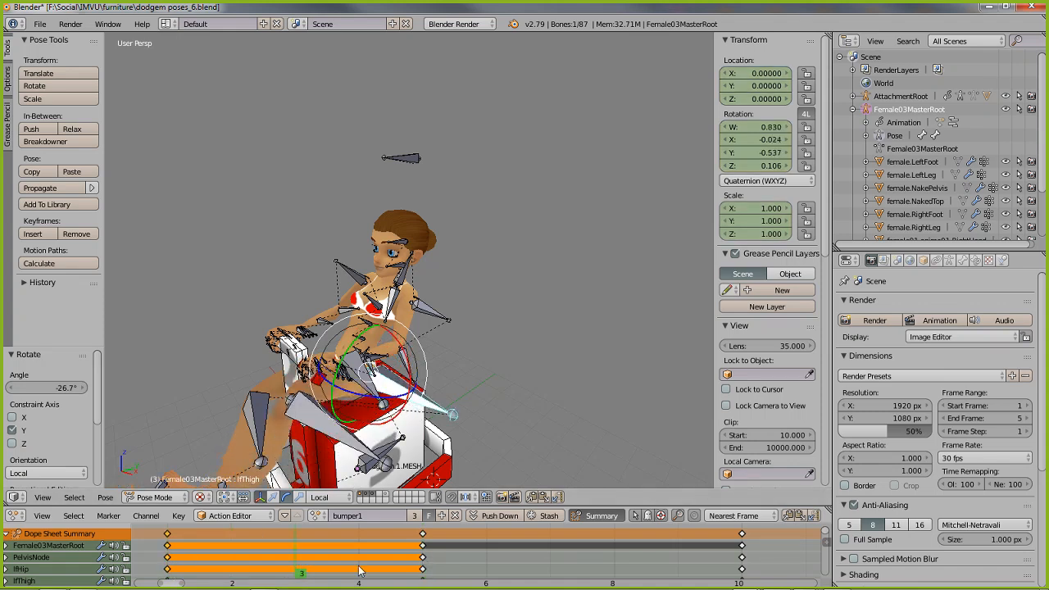
{"action": "left_click", "coordinate": [424, 571]}
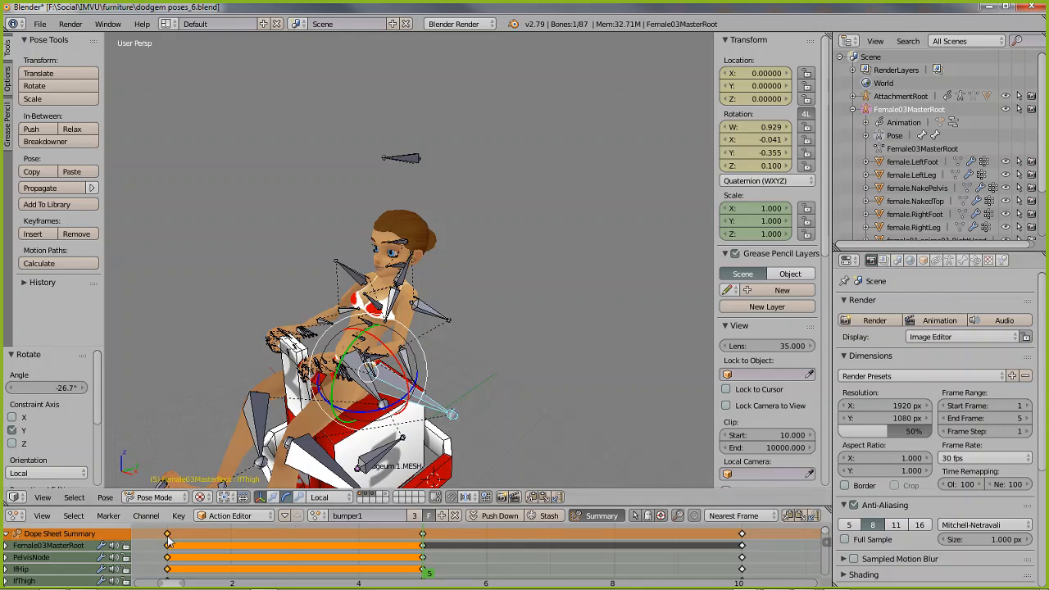
Step: Advance the bumper1 action from frame 5 to frame 10 to examine the transition between poses
{"action": "left_click", "coordinate": [423, 534]}
{"action": "key", "text": "Right"}
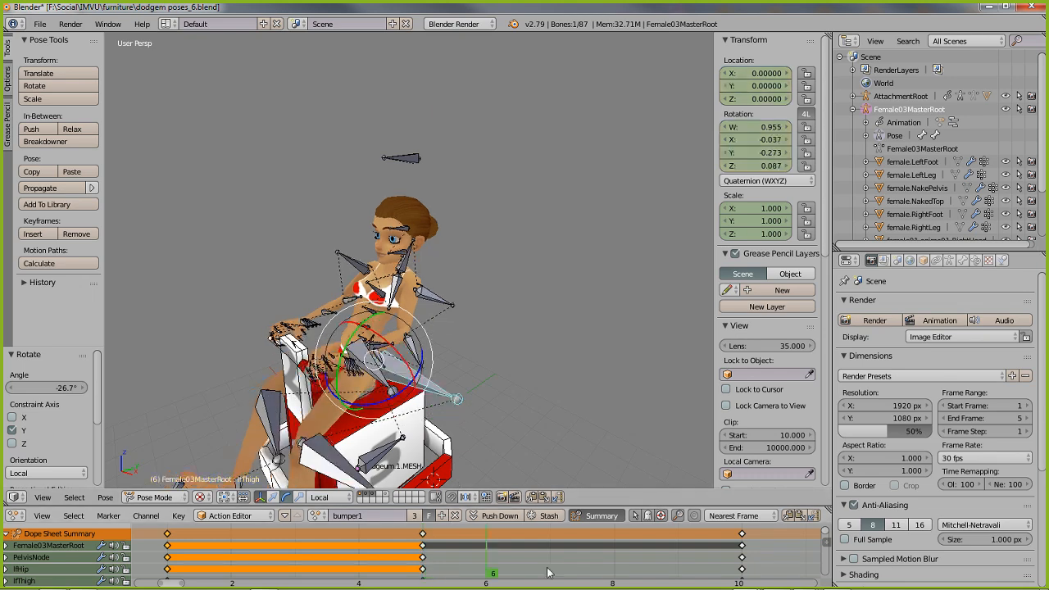
{"action": "key", "text": "Right"}
{"action": "key", "text": "Right"}
{"action": "key", "text": "Right"}
{"action": "key", "text": "Right"}
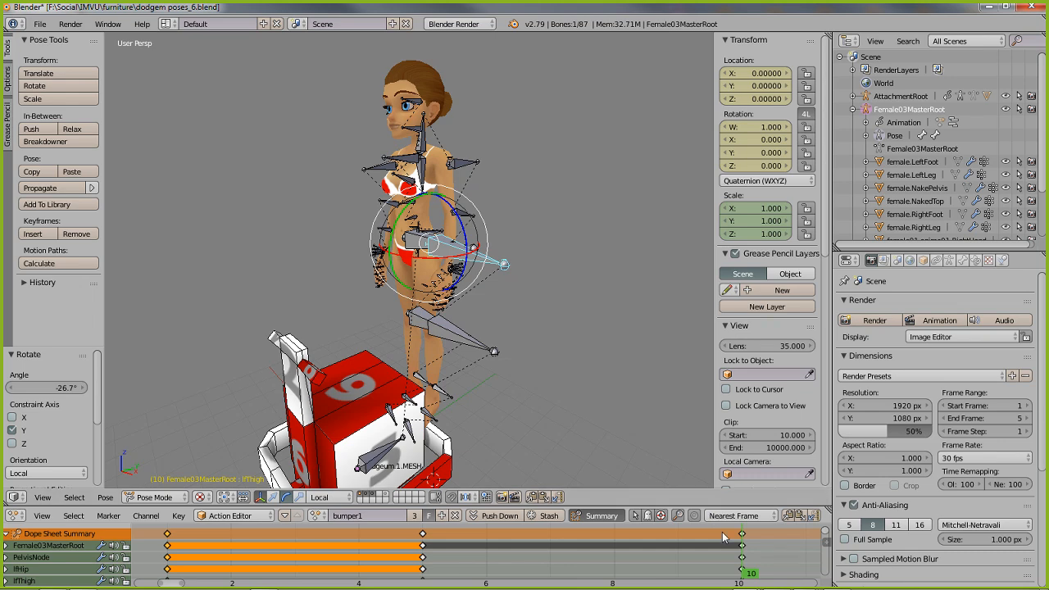
Step: Compare the keyed poses at frames 1, 5 and 10 again, finishing on frame 10
{"action": "left_click", "coordinate": [423, 553]}
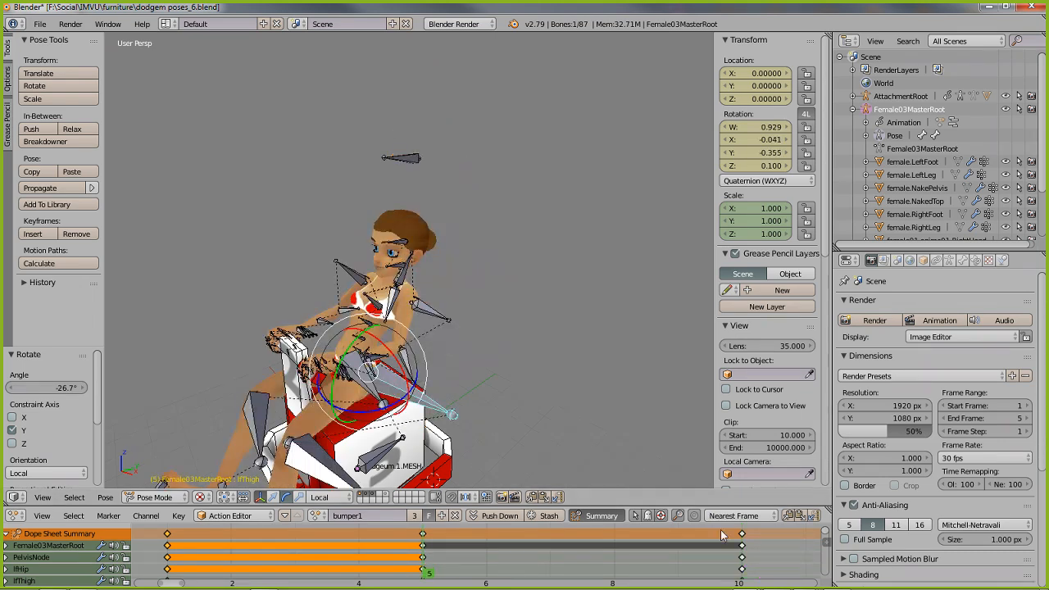
{"action": "left_click", "coordinate": [743, 551]}
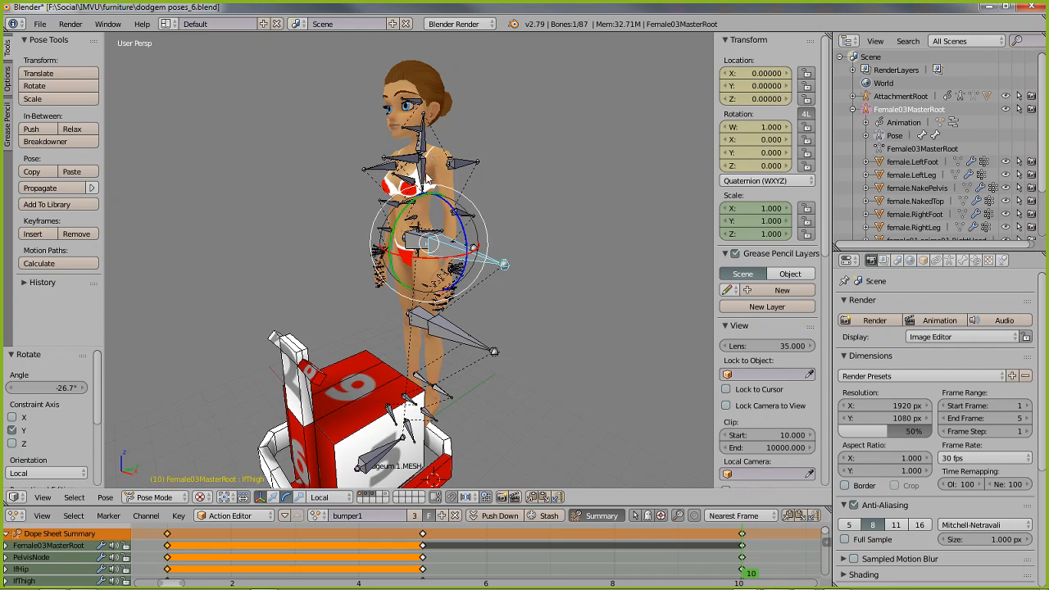
{"action": "left_click", "coordinate": [170, 558]}
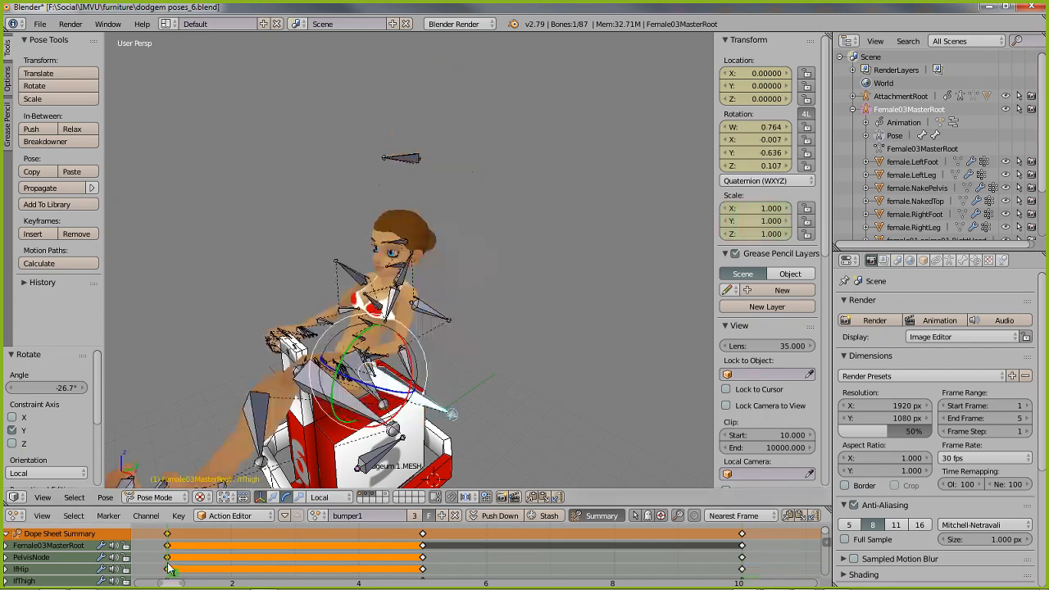
{"action": "left_click", "coordinate": [425, 551]}
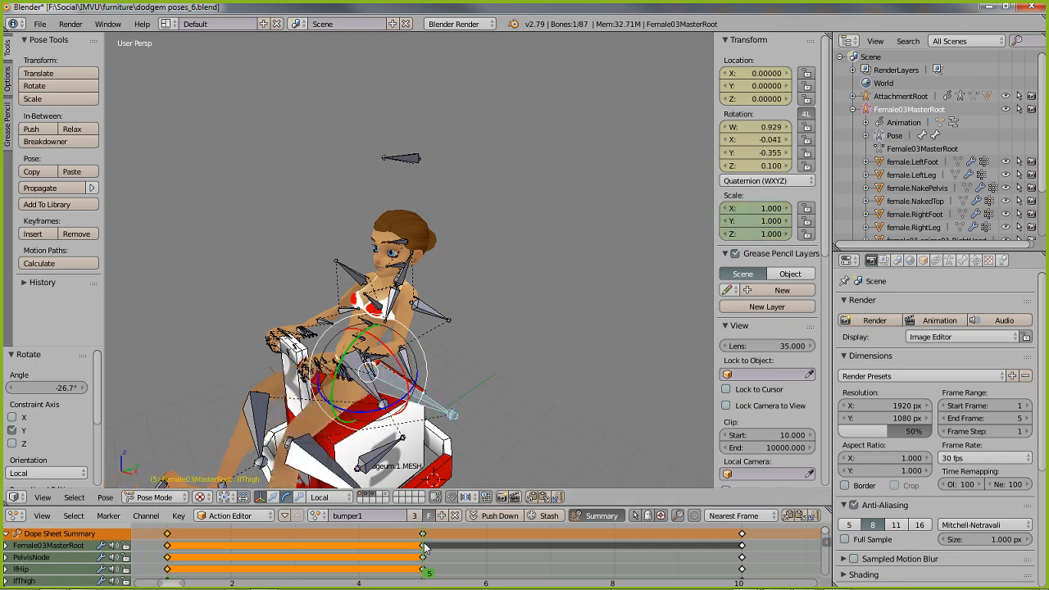
{"action": "left_click", "coordinate": [742, 545]}
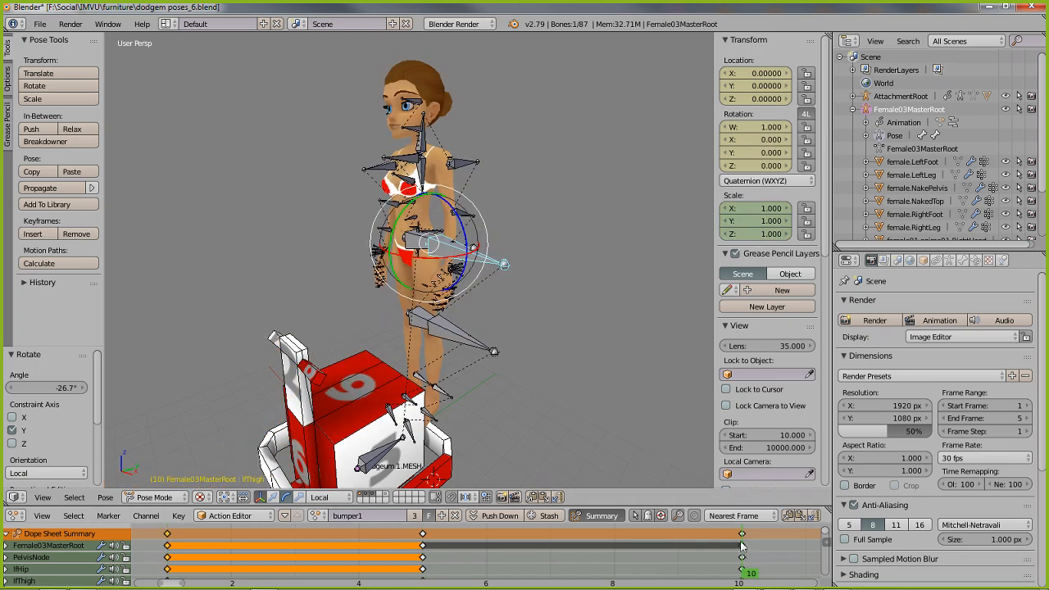
Step: Open the dodgem poses_12.blend file
{"action": "left_click", "coordinate": [39, 24]}
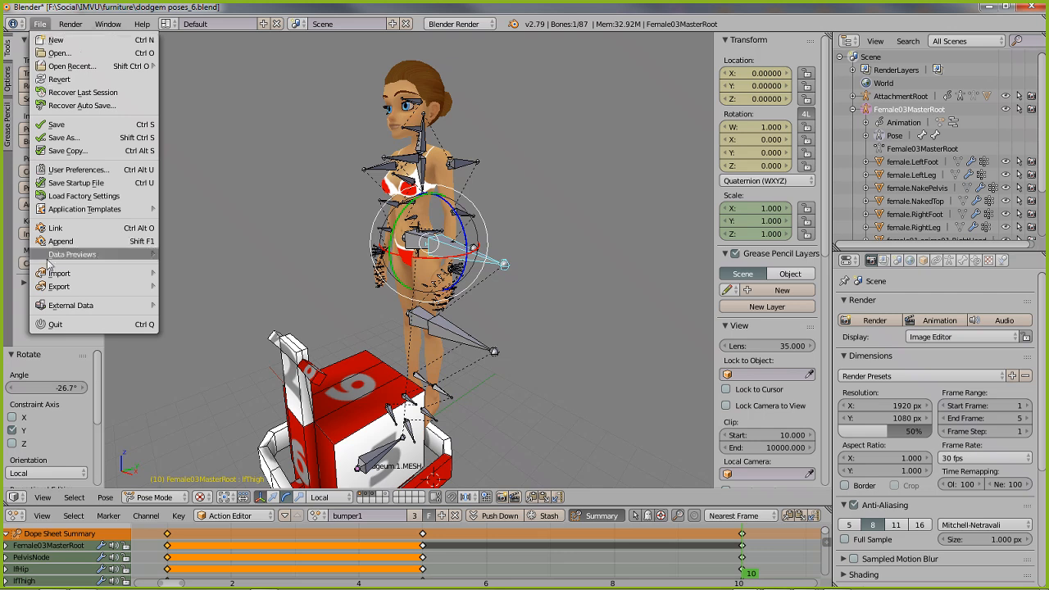
{"action": "mouse_move", "coordinate": [60, 286]}
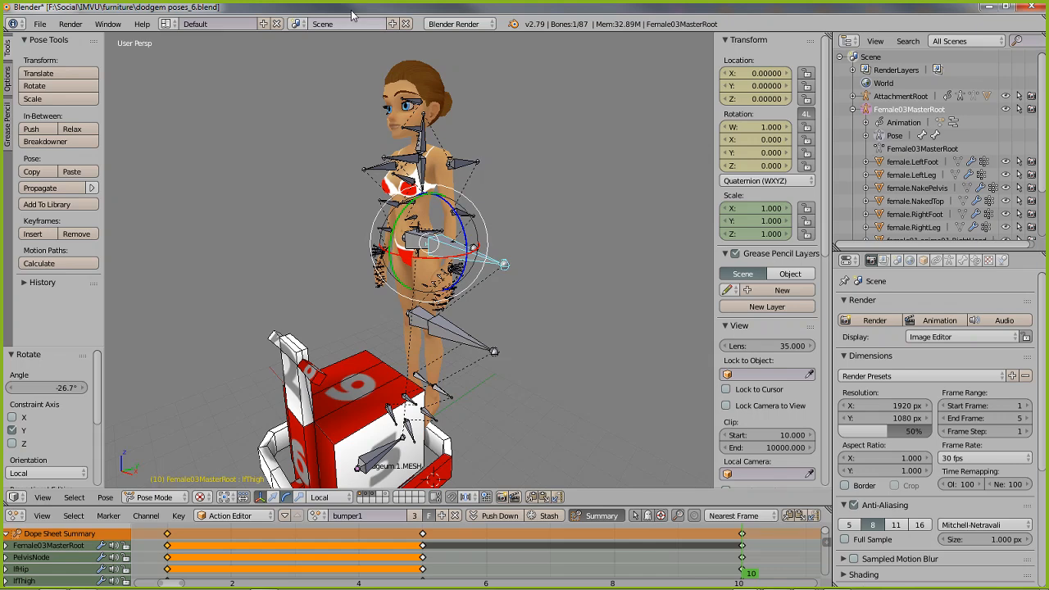
{"action": "left_click", "coordinate": [39, 24]}
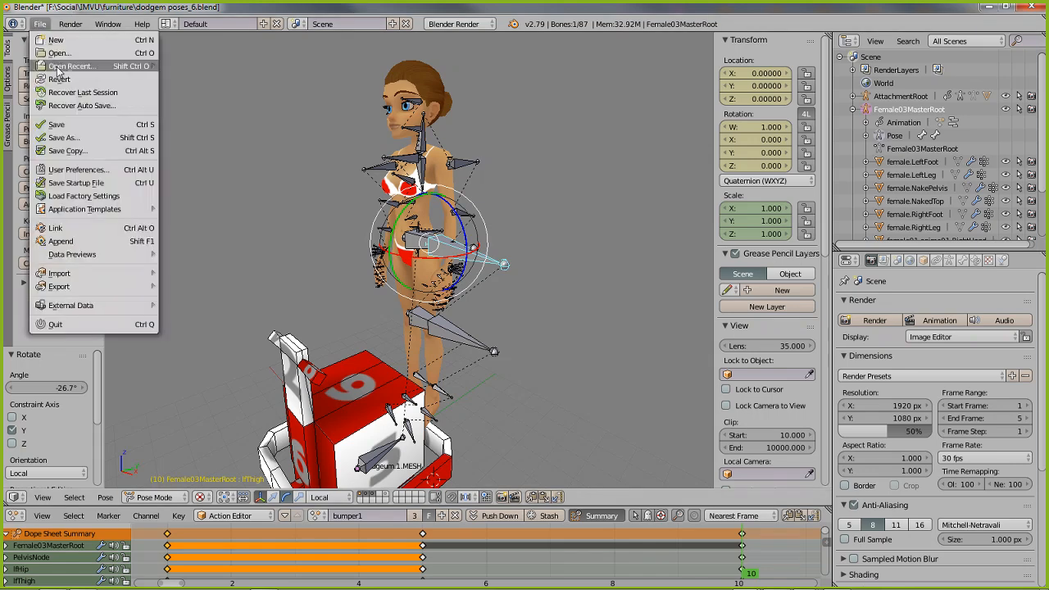
{"action": "mouse_move", "coordinate": [64, 69]}
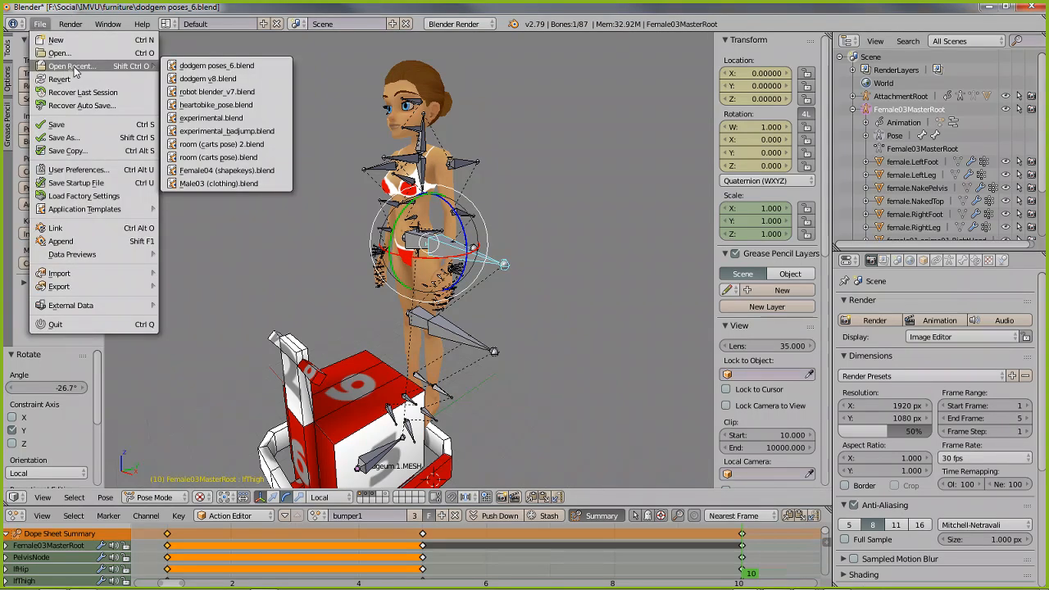
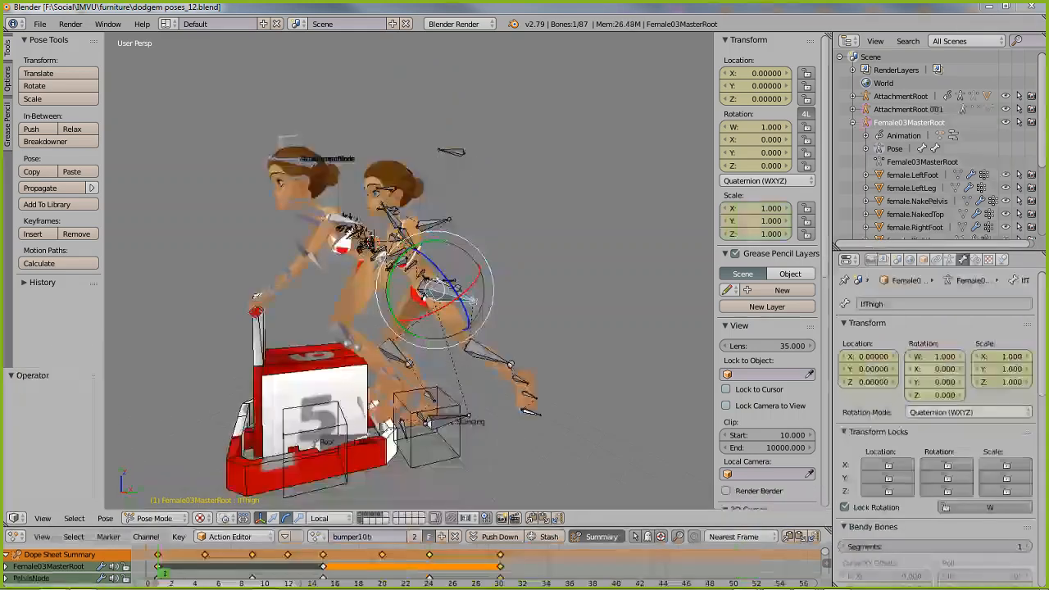
Step: Scrub the bumper10b action from frame 1 to frame 30 and examine the pushing avatar and dodgem up close
{"action": "middle_click_drag", "start_coordinate": [484, 374], "coordinate": [447, 374]}
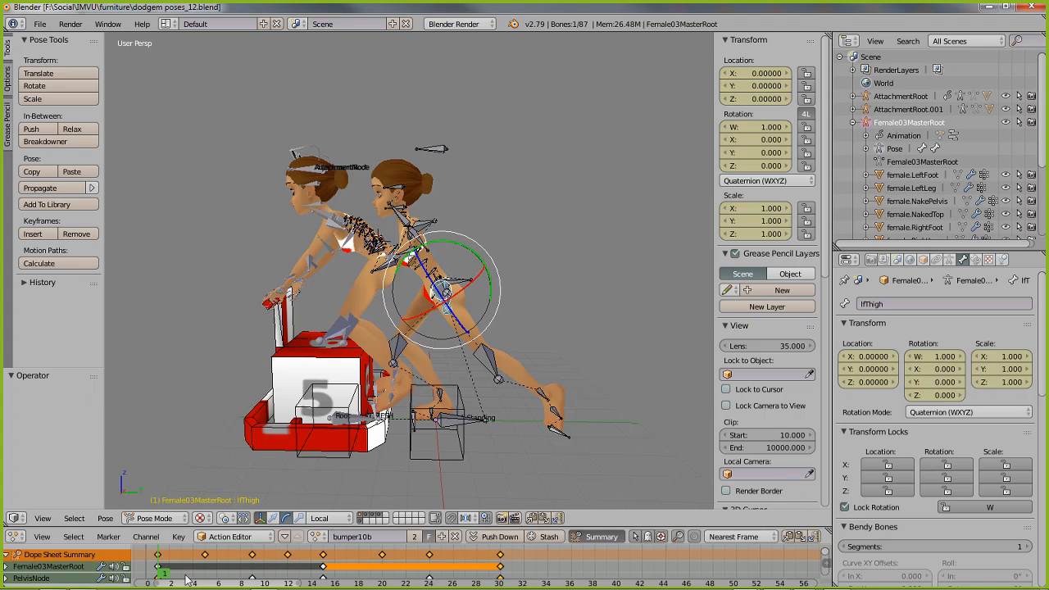
{"action": "left_click", "coordinate": [222, 573]}
{"action": "left_click_drag", "start_coordinate": [317, 576], "coordinate": [503, 576]}
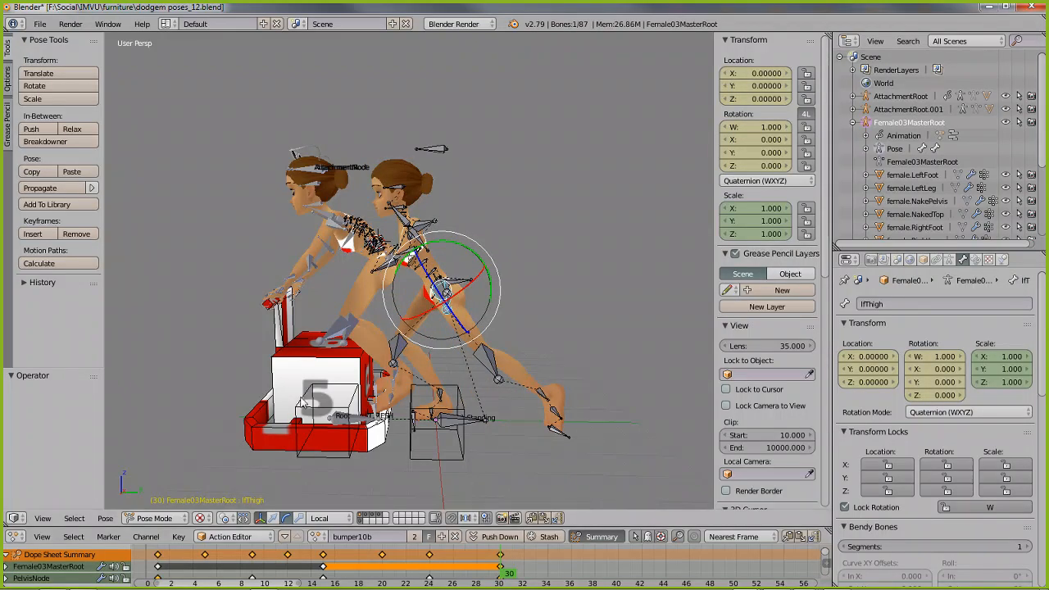
{"action": "scroll", "coordinate": [344, 353], "scroll_direction": "up", "scroll_amount": 1}
{"action": "scroll", "coordinate": [344, 352], "scroll_direction": "up", "scroll_amount": 1}
{"action": "scroll", "coordinate": [344, 352], "scroll_direction": "up", "scroll_amount": 3}
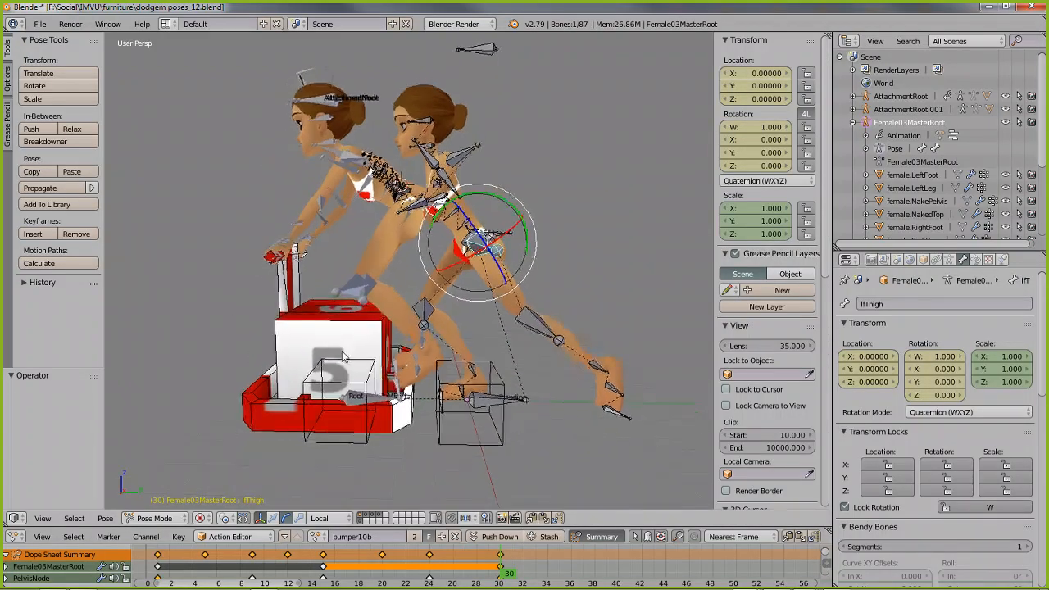
{"action": "scroll", "coordinate": [414, 400], "scroll_direction": "down", "scroll_amount": 1}
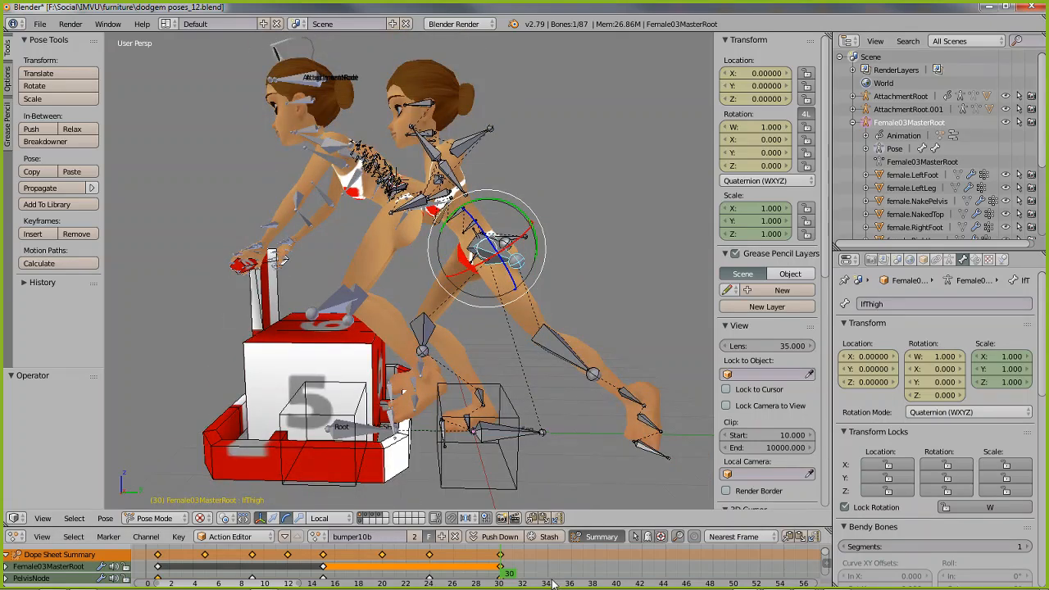
Step: Fit all bumper10b keyframes in the Dope Sheet and enlarge it to list the individual bone channels
{"action": "key", "text": "Home"}
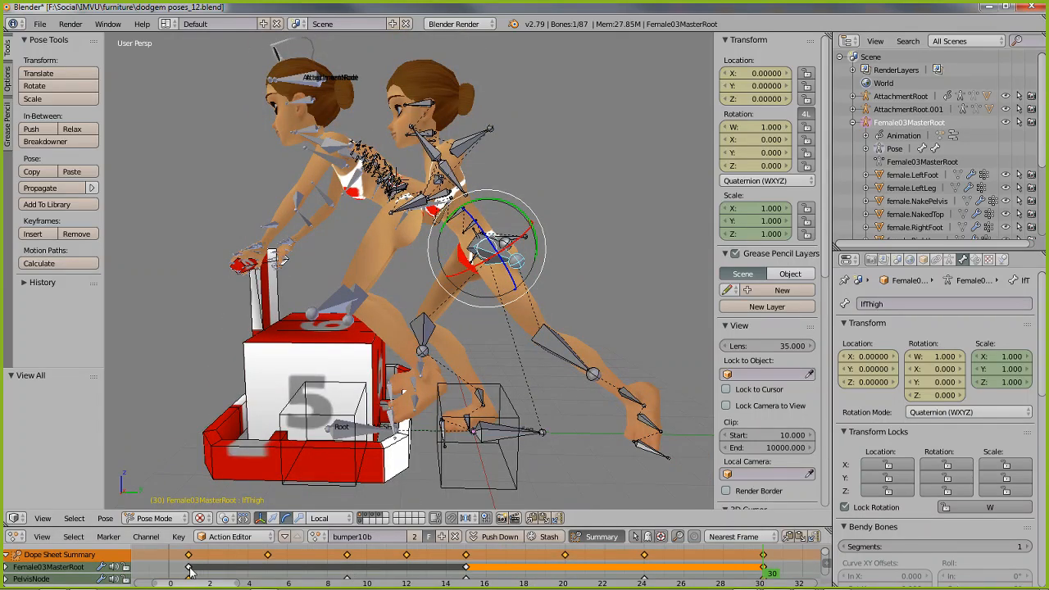
{"action": "left_click_drag", "start_coordinate": [299, 528], "coordinate": [318, 398]}
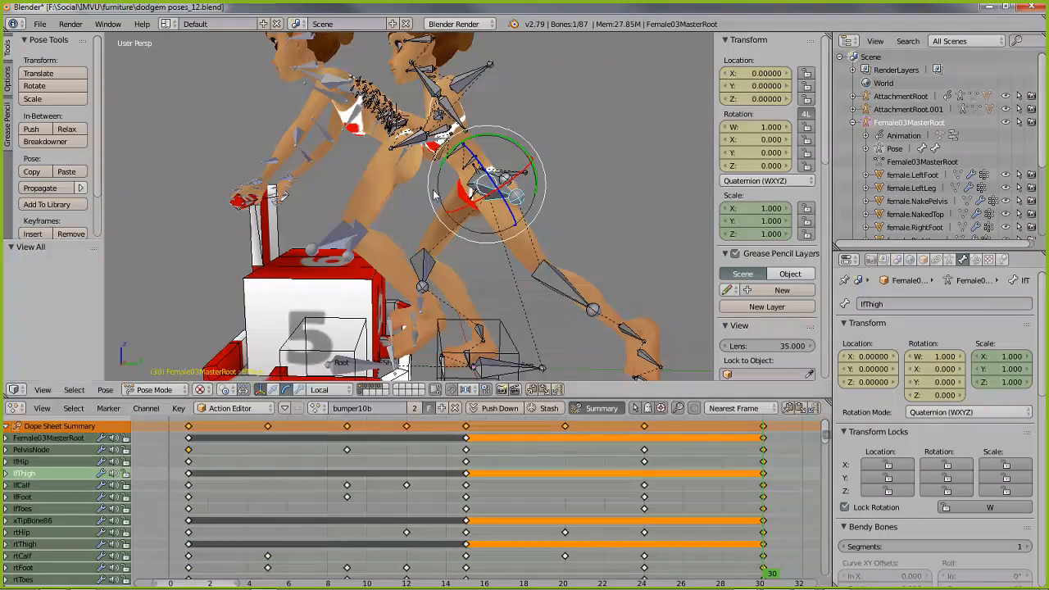
{"action": "middle_click_drag", "start_coordinate": [411, 218], "coordinate": [356, 228]}
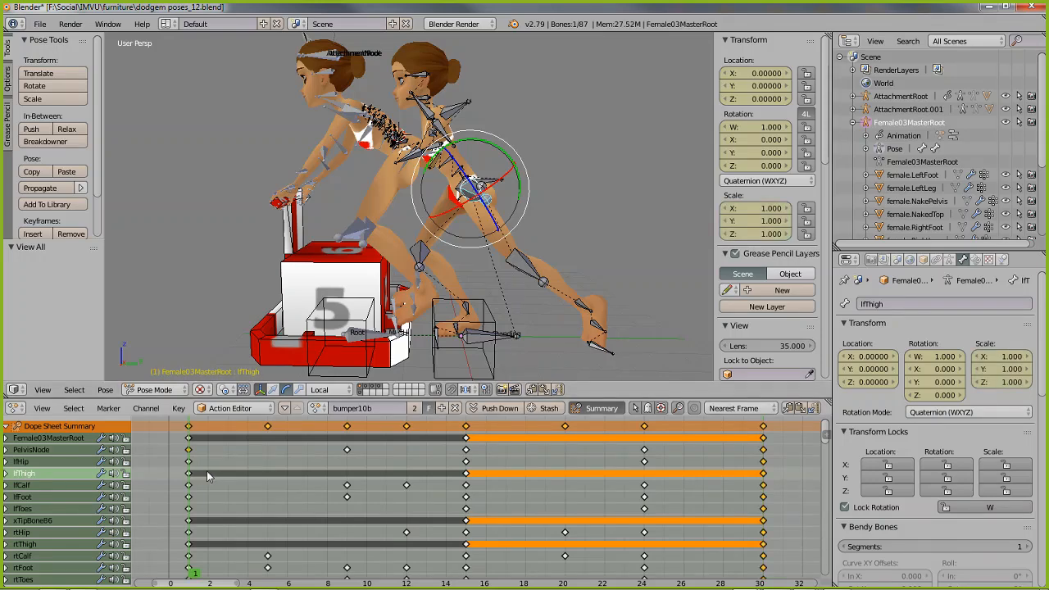
Step: Step through the pushing avatar's keyed poses at frames 1, 5, 9, 12 and 15 of bumper10b
{"action": "left_click_drag", "start_coordinate": [215, 474], "coordinate": [347, 485]}
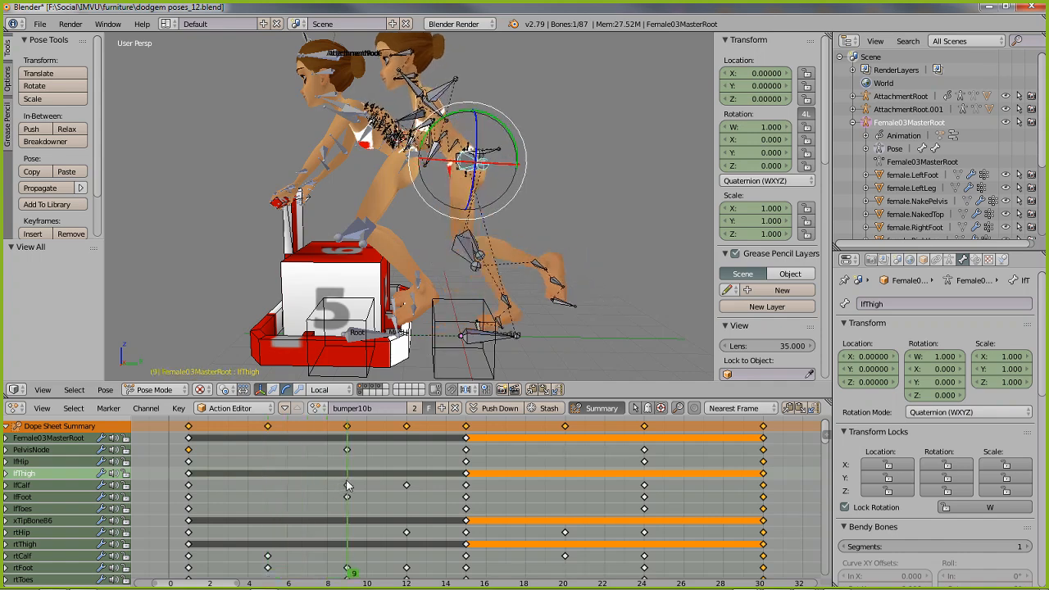
{"action": "left_click", "coordinate": [188, 442]}
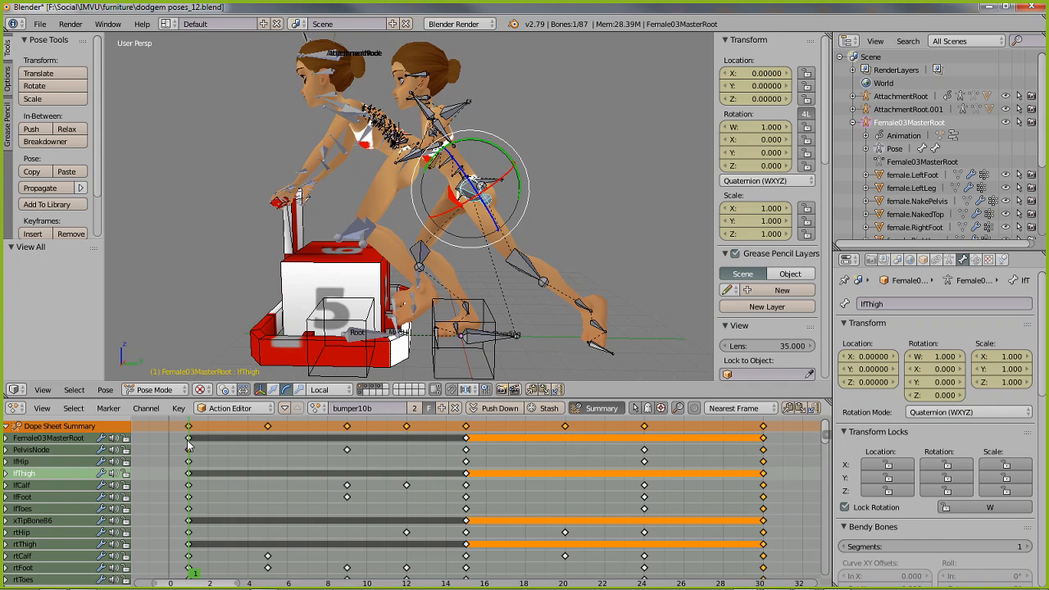
{"action": "left_click", "coordinate": [268, 436]}
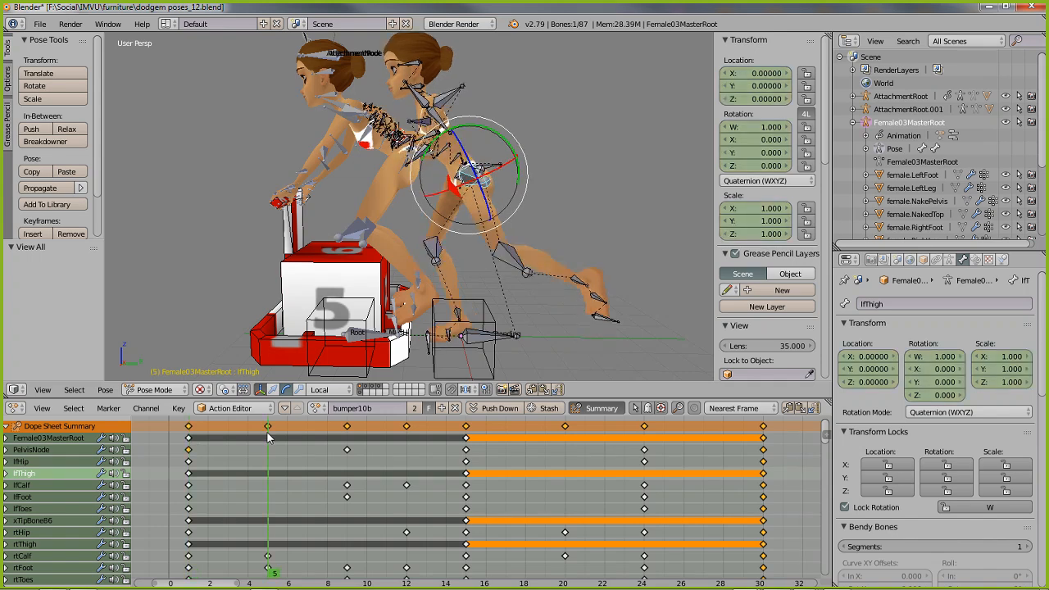
{"action": "left_click", "coordinate": [347, 449]}
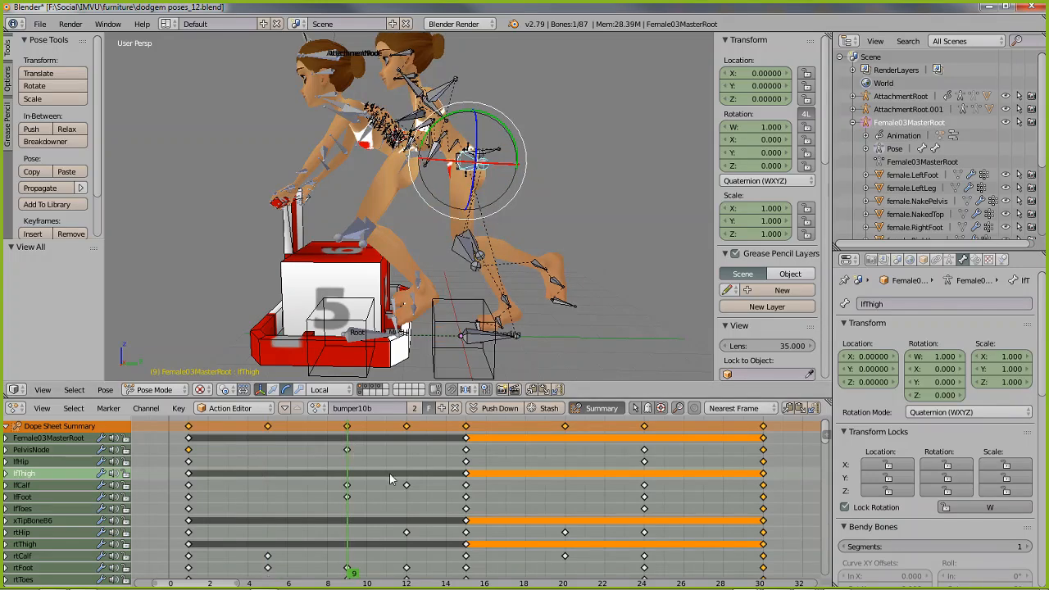
{"action": "left_click", "coordinate": [407, 494]}
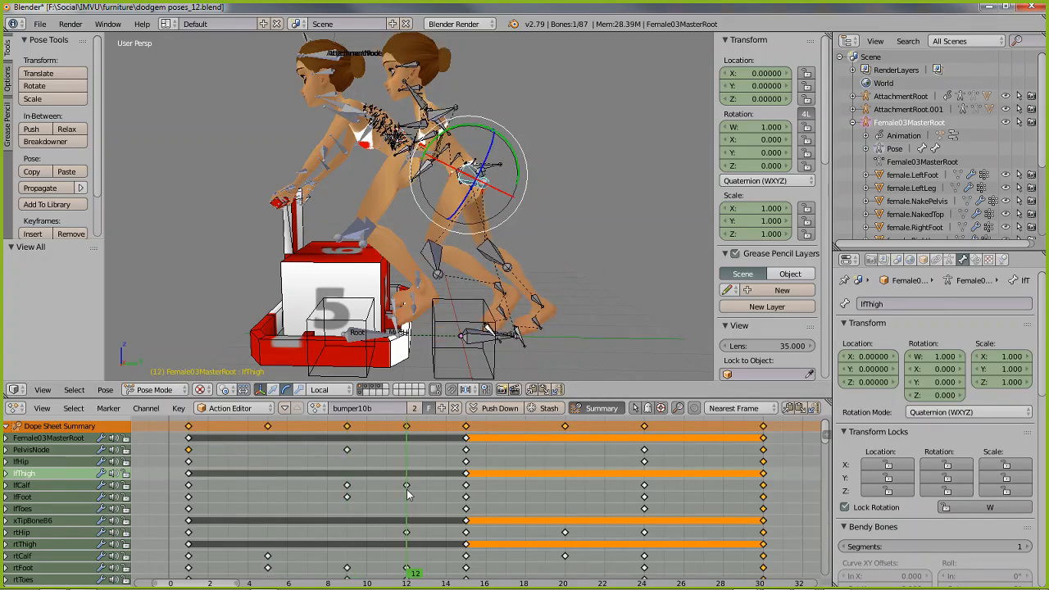
{"action": "left_click", "coordinate": [466, 494]}
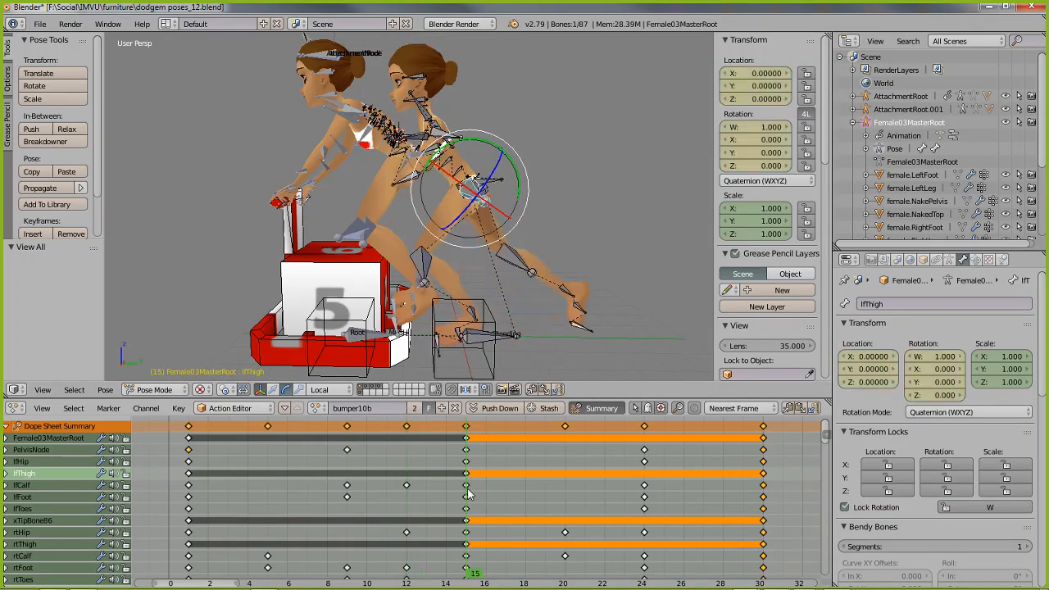
Step: Examine the second half of the walk cycle at frames 15, 20, 24 and 30
{"action": "left_click", "coordinate": [566, 488]}
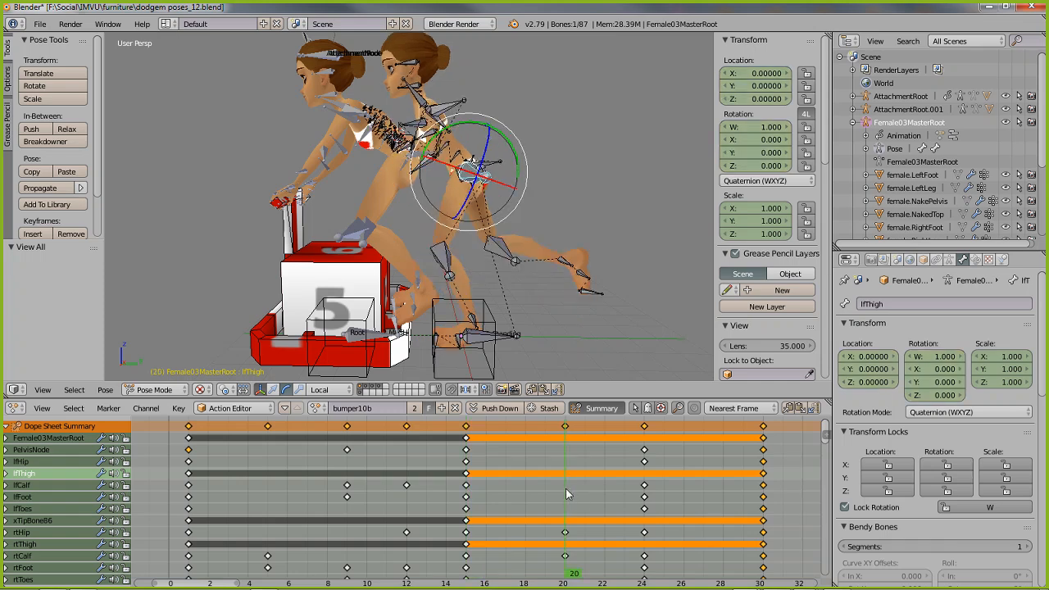
{"action": "left_click", "coordinate": [467, 500]}
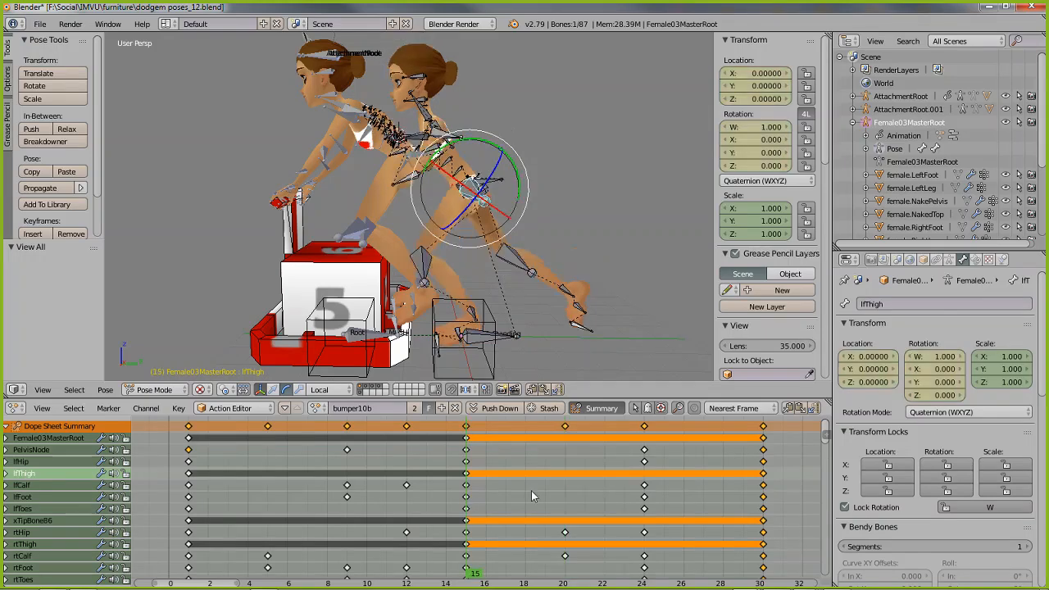
{"action": "left_click", "coordinate": [565, 537]}
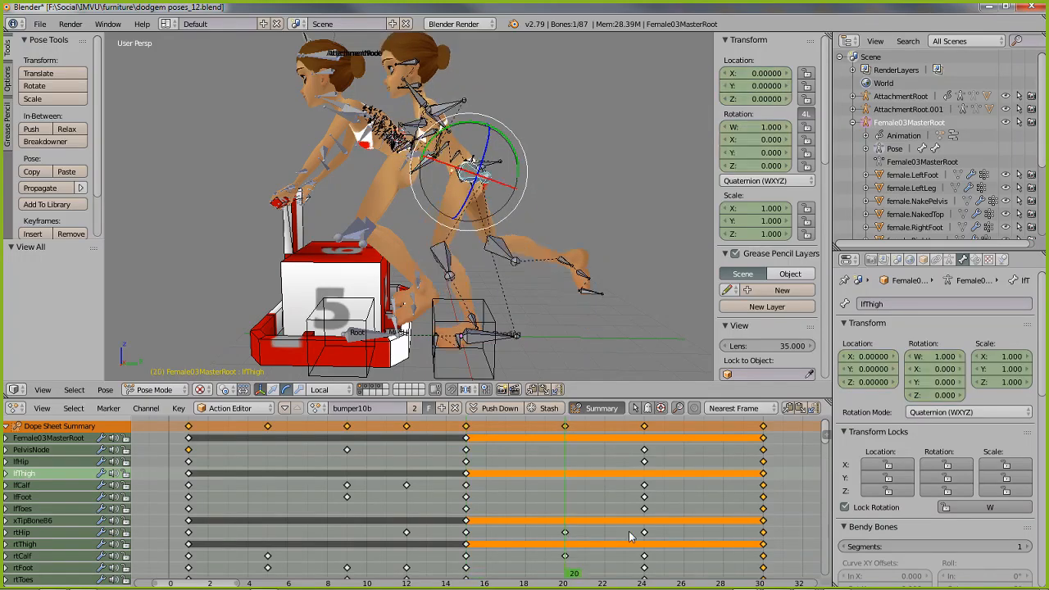
{"action": "left_click", "coordinate": [644, 531]}
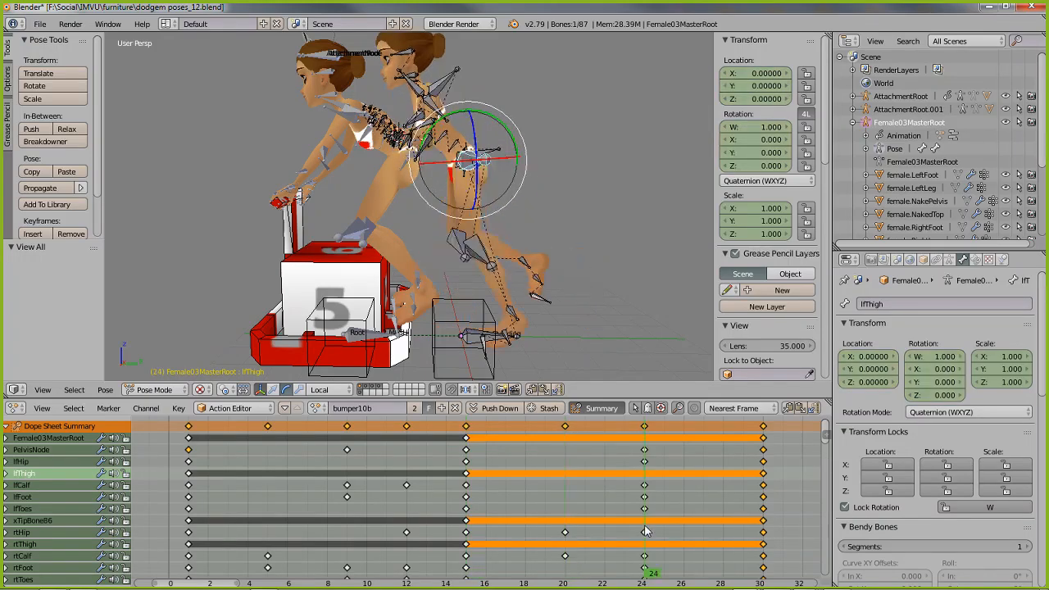
{"action": "left_click", "coordinate": [764, 497]}
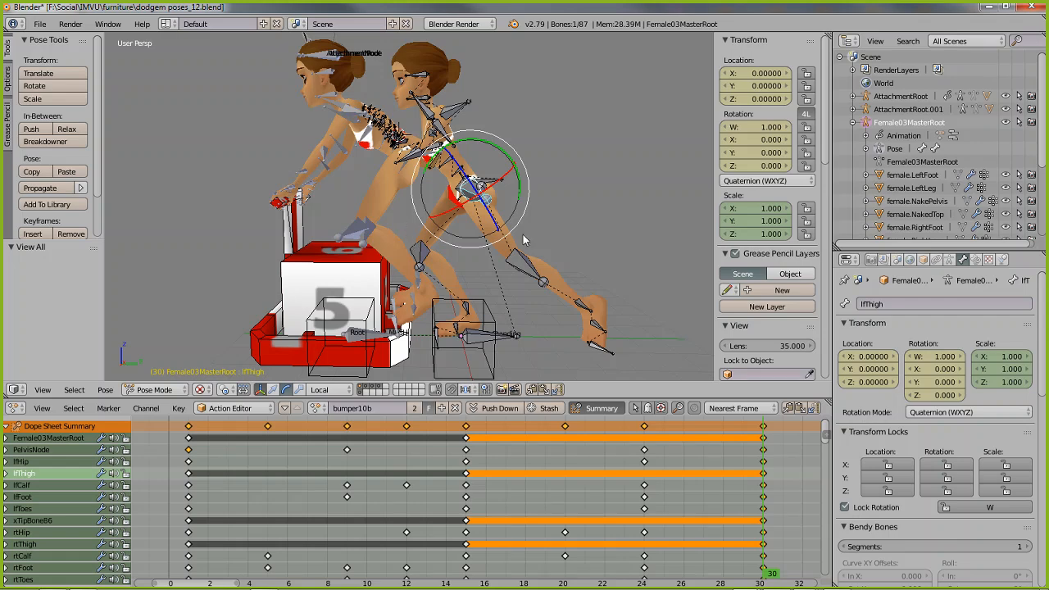
Step: Review the walk cycle again from a slightly different angle at frames 1, 5, 9, 12, 15, 20 and 24
{"action": "middle_click_drag", "start_coordinate": [410, 244], "coordinate": [532, 233]}
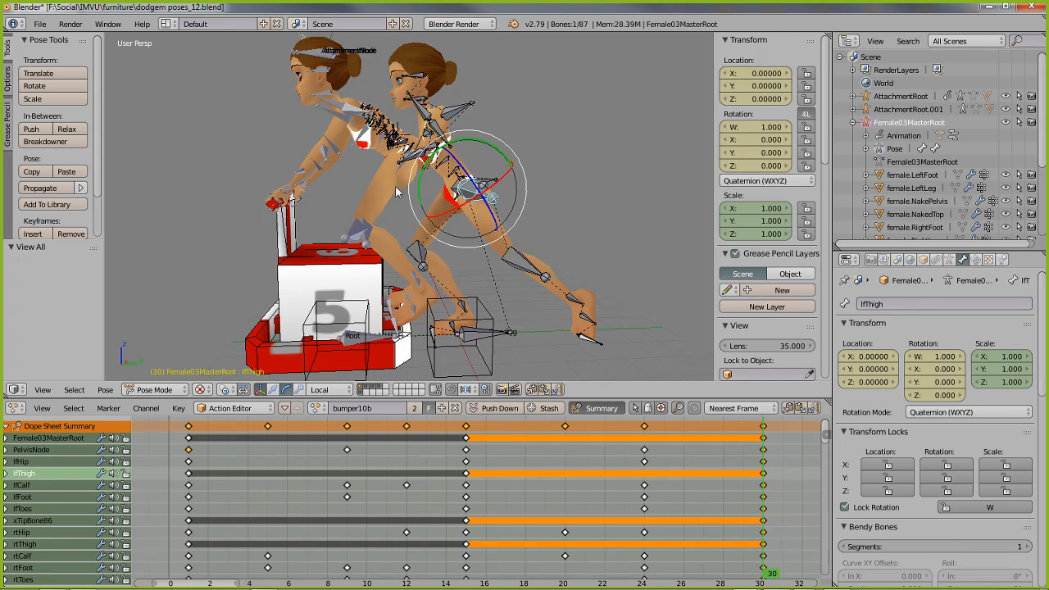
{"action": "left_click", "coordinate": [188, 479]}
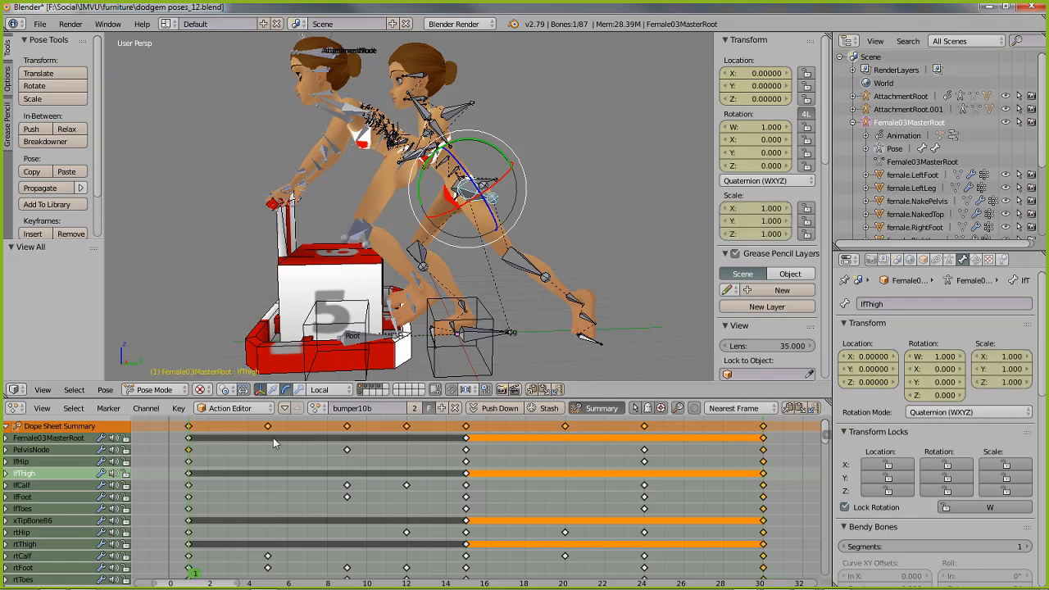
{"action": "left_click", "coordinate": [268, 437]}
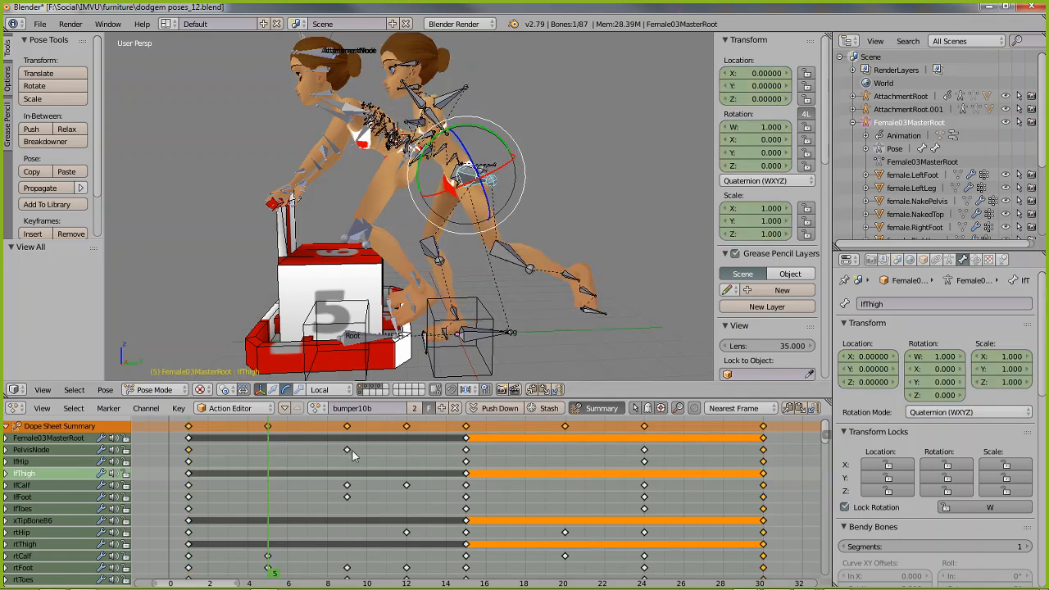
{"action": "left_click", "coordinate": [348, 451]}
{"action": "left_click", "coordinate": [410, 457]}
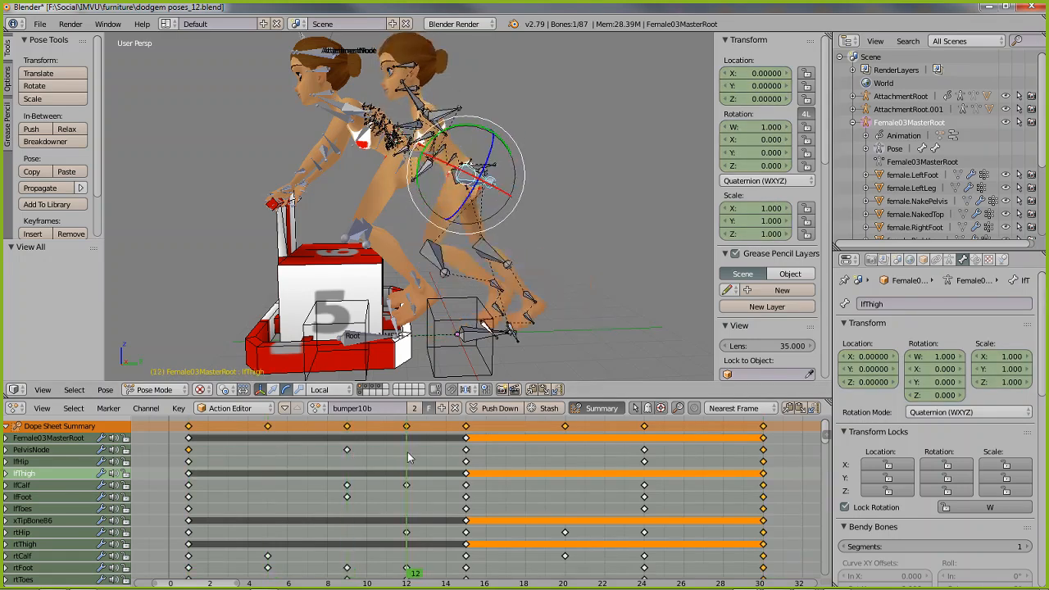
{"action": "left_click", "coordinate": [467, 450]}
{"action": "left_click", "coordinate": [564, 450]}
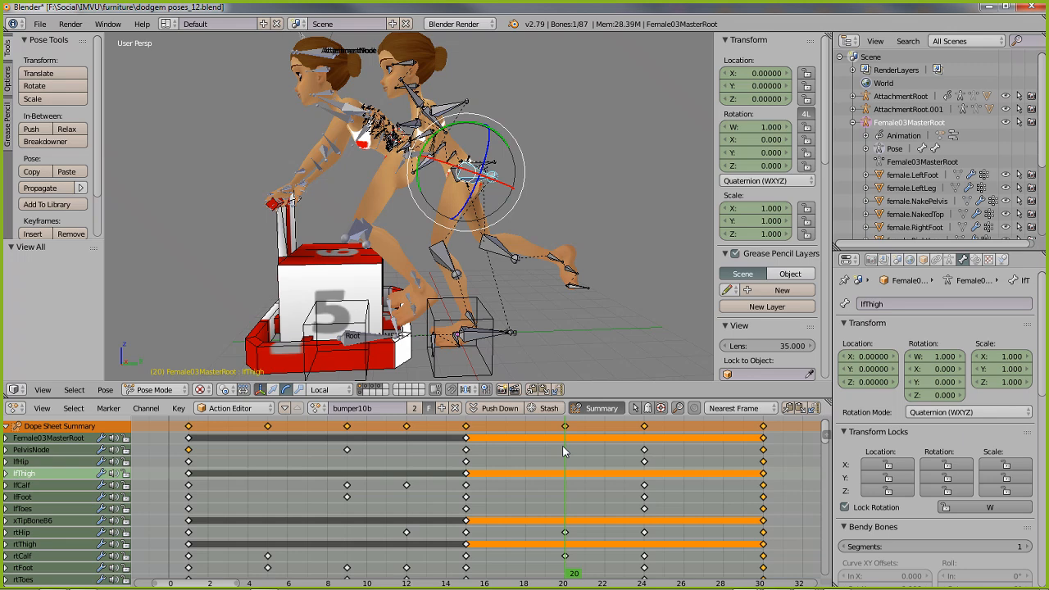
{"action": "left_click", "coordinate": [644, 464]}
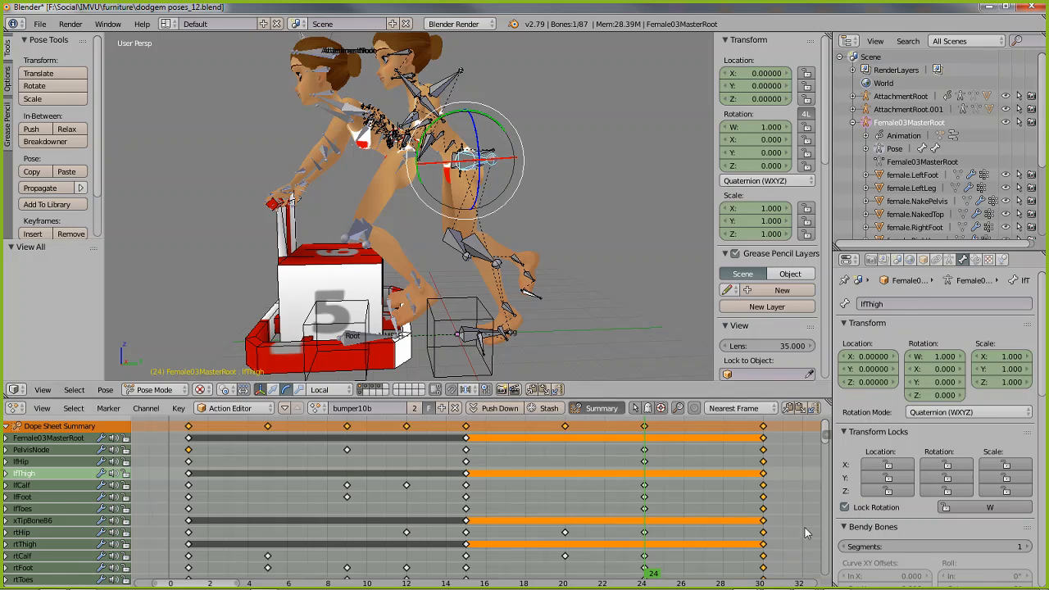
Step: Select the lfCalf keyframe at frame 24 and scrub the whole walk cycle from frame 1 to frame 31
{"action": "left_click", "coordinate": [643, 486]}
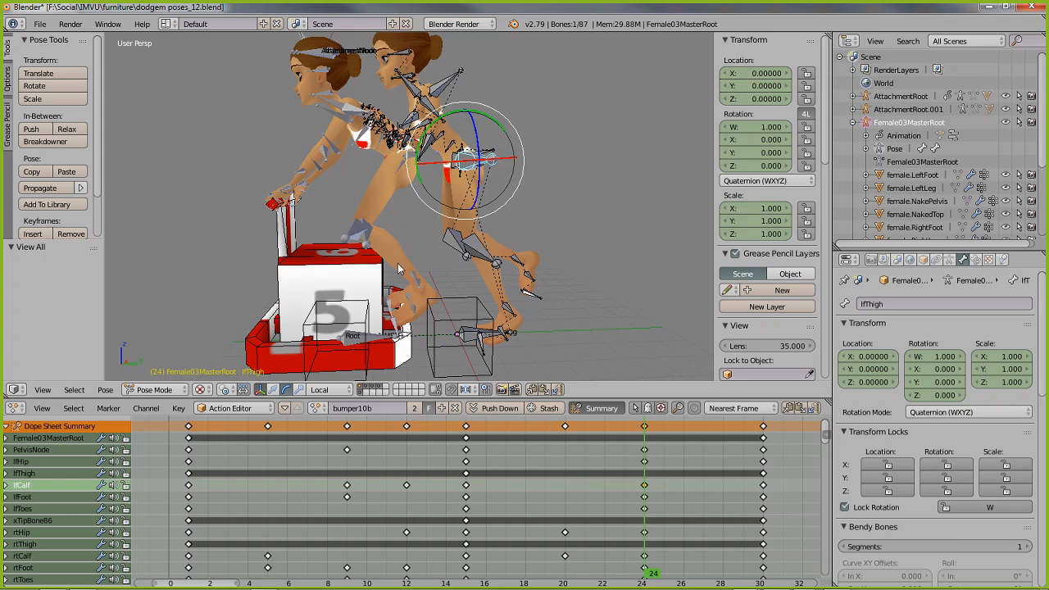
{"action": "left_click", "coordinate": [189, 481]}
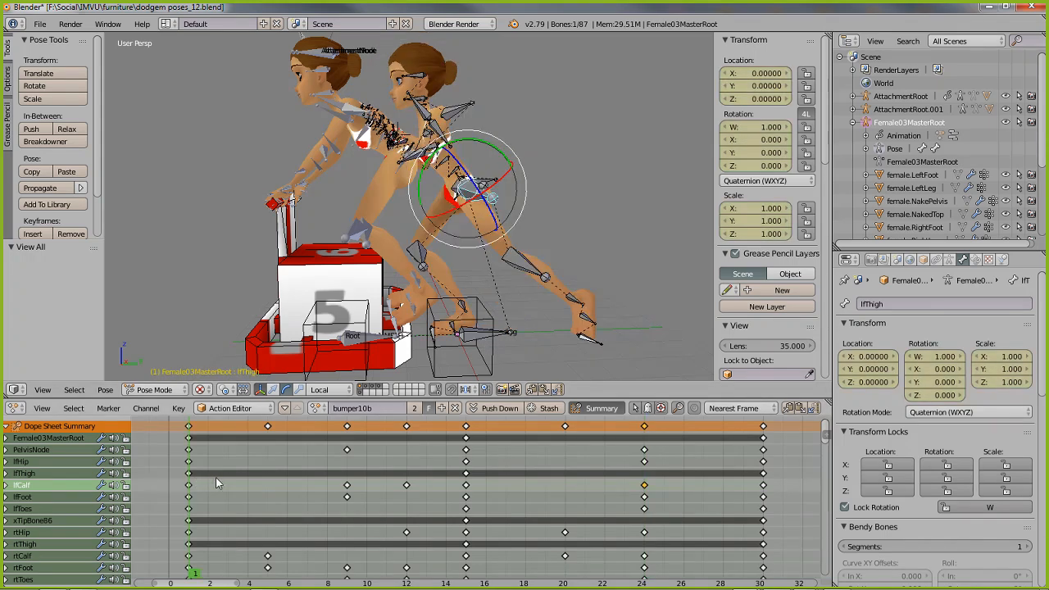
{"action": "left_click_drag", "start_coordinate": [216, 477], "coordinate": [790, 517]}
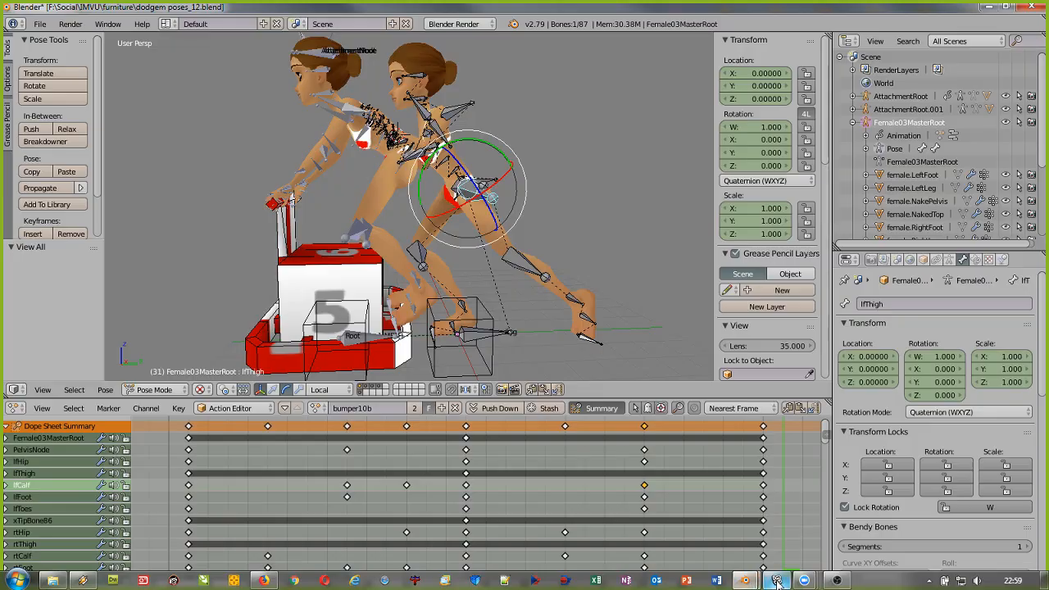
Step: Switch to the IMVU editor and move the avatar from the pushing spot onto the dodgem's seat to preview the poses
{"action": "left_click", "coordinate": [777, 582]}
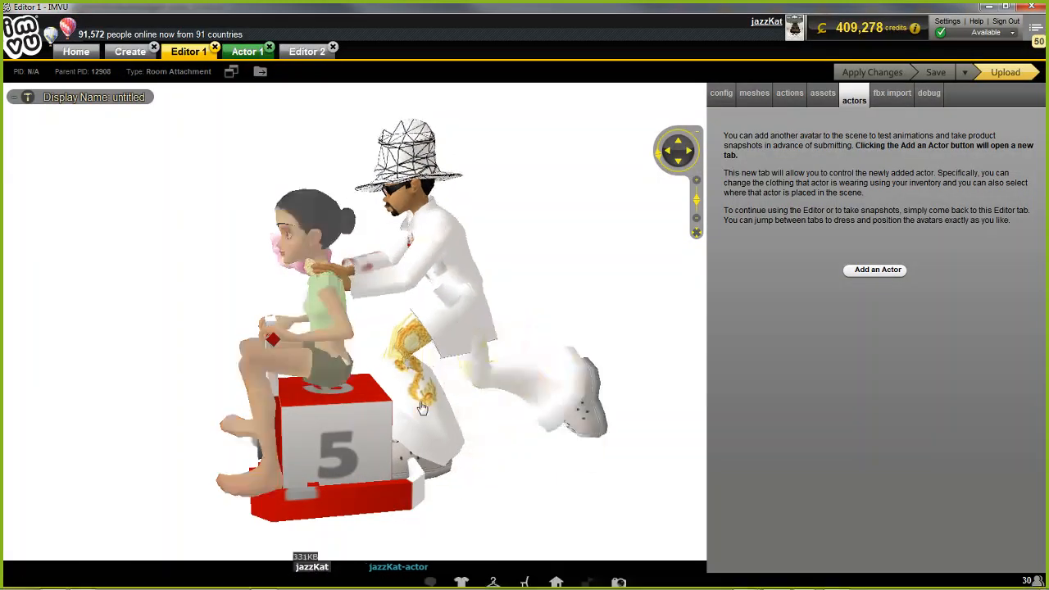
{"action": "left_click", "coordinate": [335, 105]}
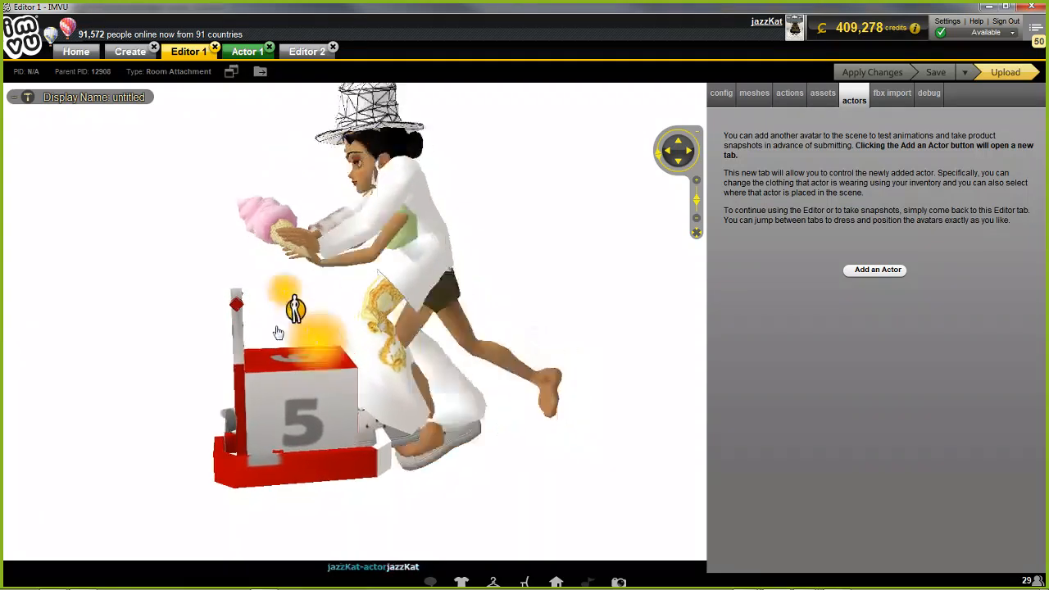
{"action": "left_click", "coordinate": [280, 328]}
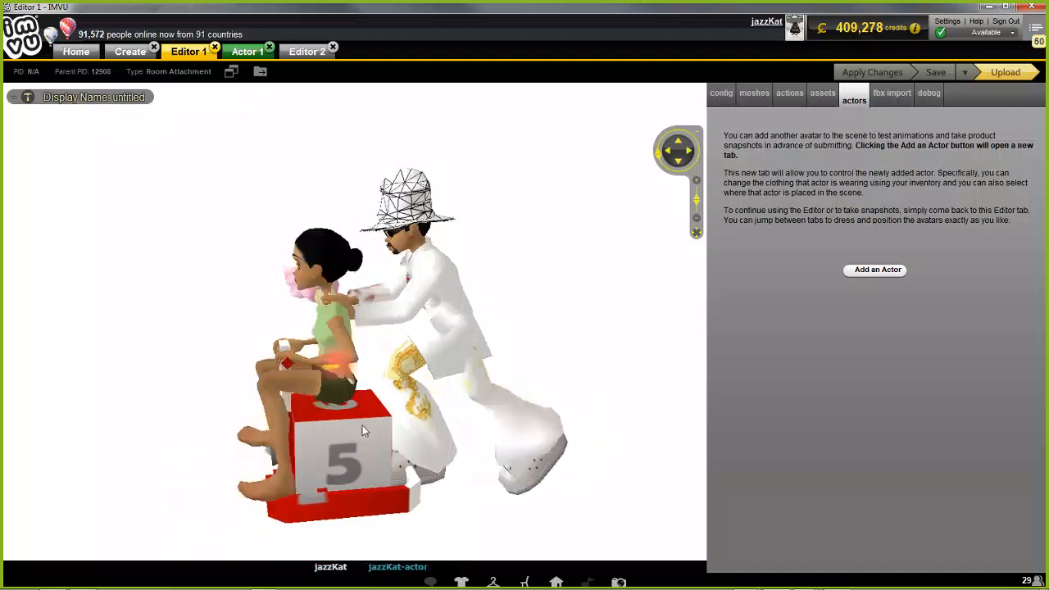
Step: Preview the seated and pushing avatars together on the dodgem in the Actor 1 view
{"action": "left_click", "coordinate": [247, 52]}
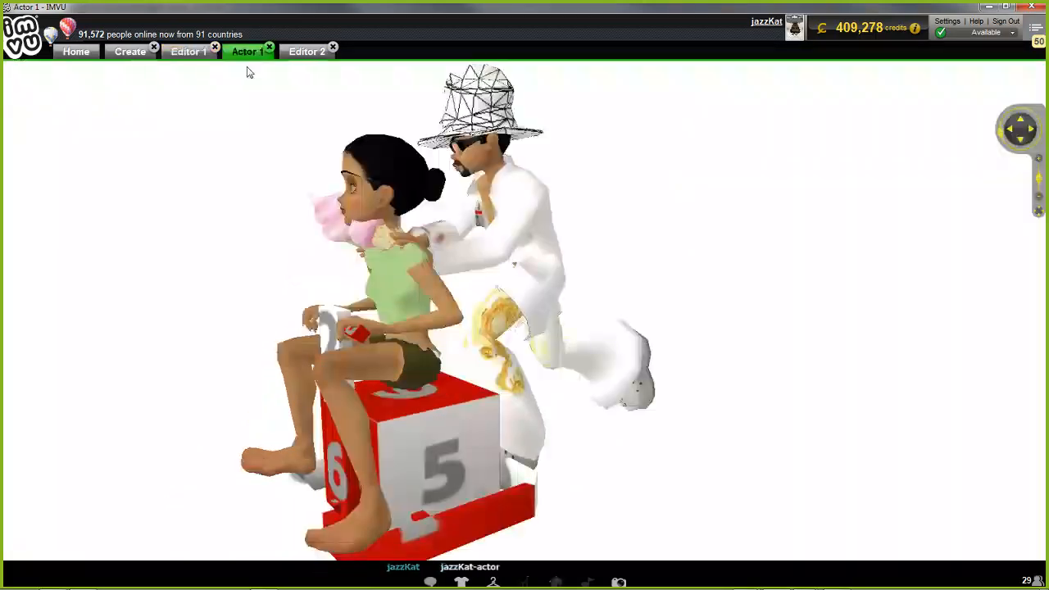
{"action": "scroll", "coordinate": [342, 287], "scroll_direction": "down", "scroll_amount": 5}
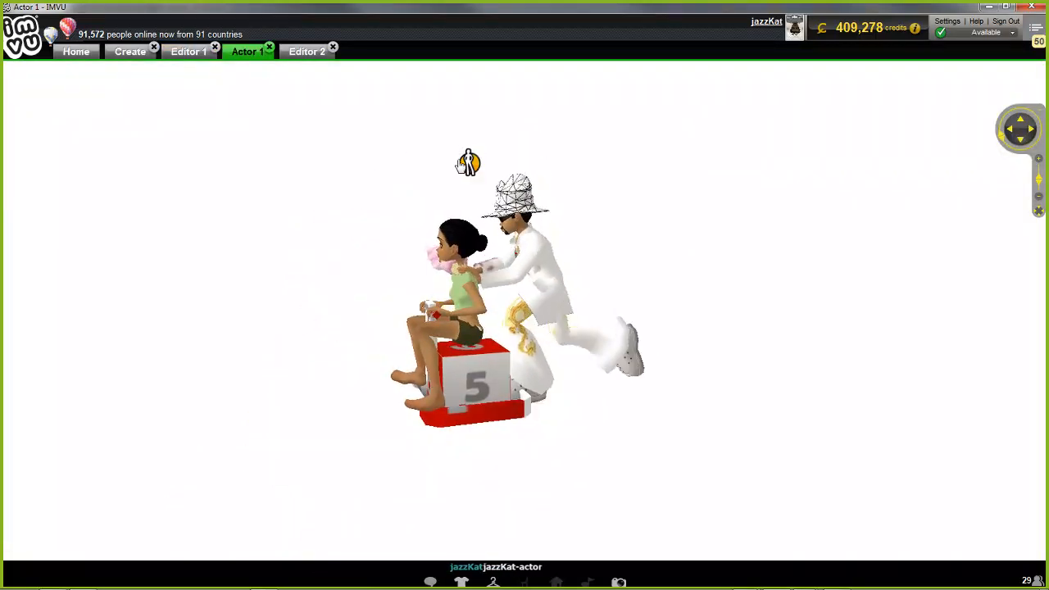
{"action": "left_click_drag", "start_coordinate": [460, 165], "coordinate": [570, 299]}
{"action": "scroll", "coordinate": [397, 277], "scroll_direction": "up", "scroll_amount": 5}
{"action": "scroll", "coordinate": [412, 283], "scroll_direction": "up", "scroll_amount": 2}
{"action": "scroll", "coordinate": [416, 284], "scroll_direction": "down", "scroll_amount": 5}
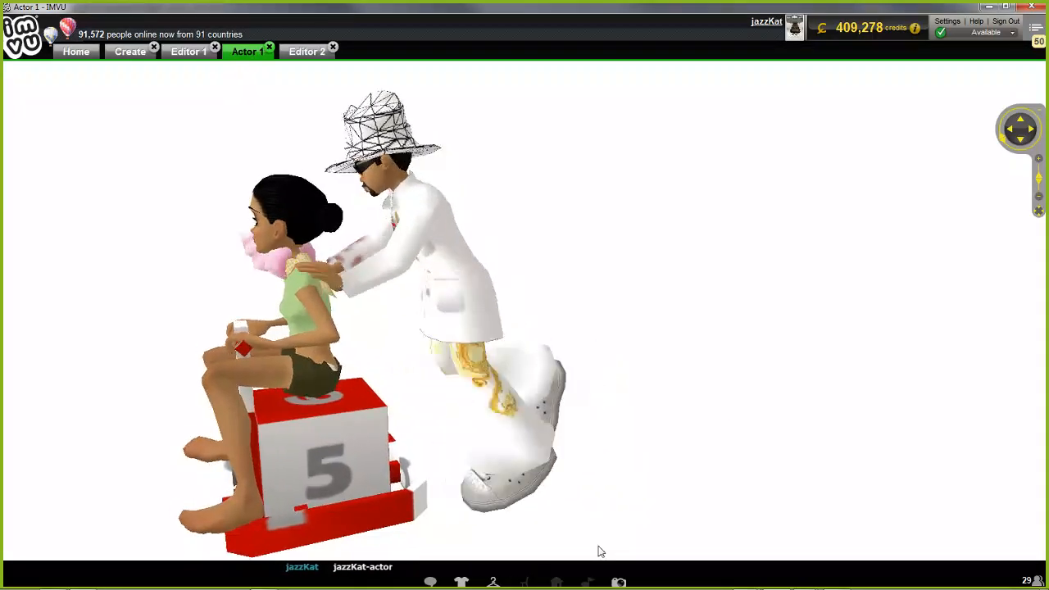
Step: Switch to Blender's dodgem poses_12.blend, select the seat11.Standing node, and reselect the pushing avatar's armature
{"action": "mouse_move", "coordinate": [745, 580]}
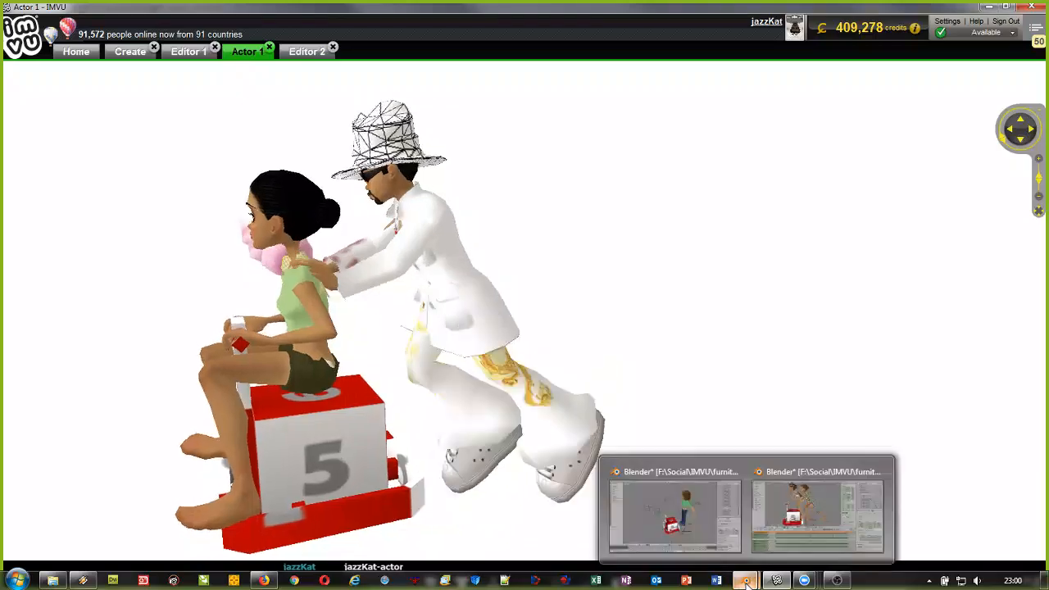
{"action": "left_click", "coordinate": [802, 509]}
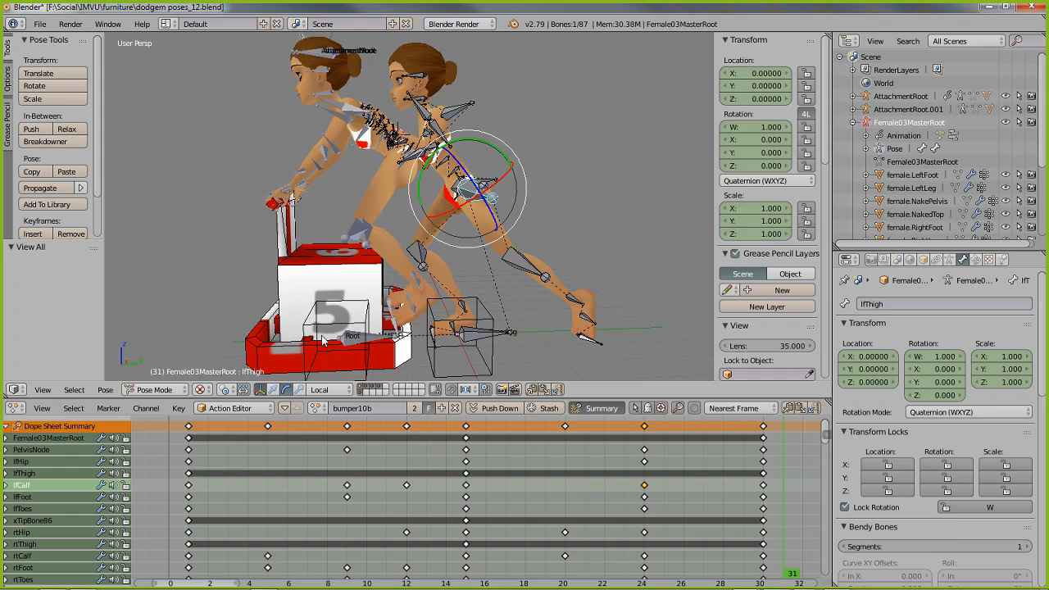
{"action": "right_click", "coordinate": [492, 325]}
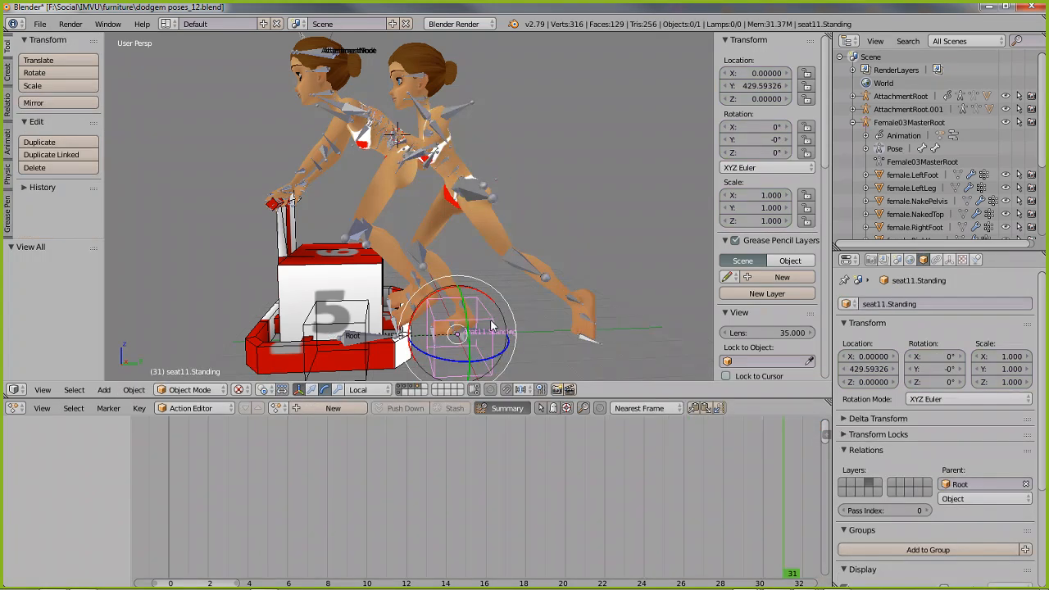
{"action": "right_click", "coordinate": [485, 203]}
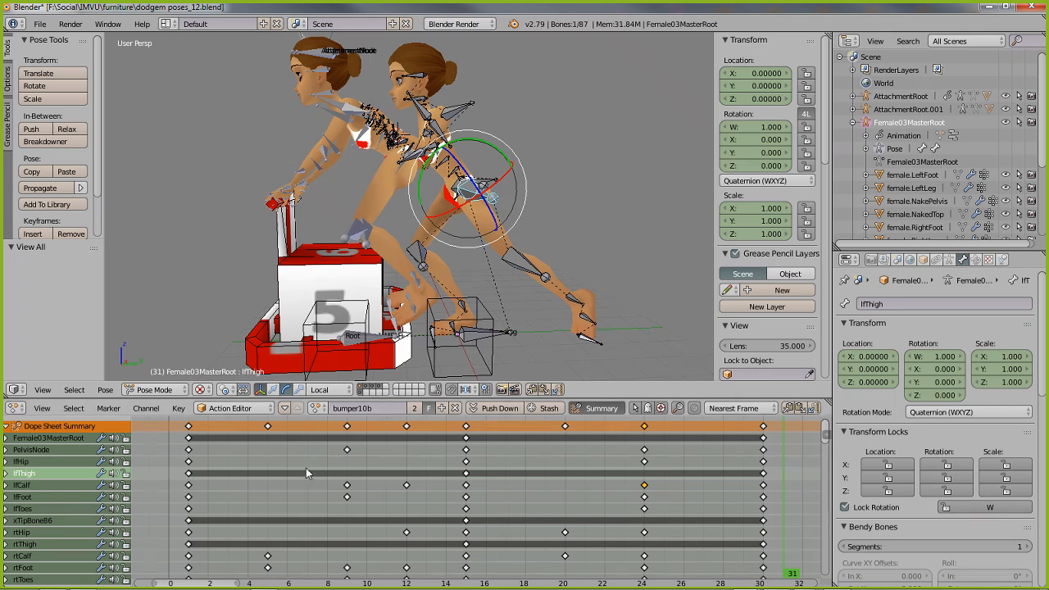
Step: Step through the pushing avatar's bumper10b walk cycle at frames 1, 5, 9, 12, 15, 20 and 24
{"action": "left_click", "coordinate": [189, 445]}
{"action": "left_click", "coordinate": [271, 436]}
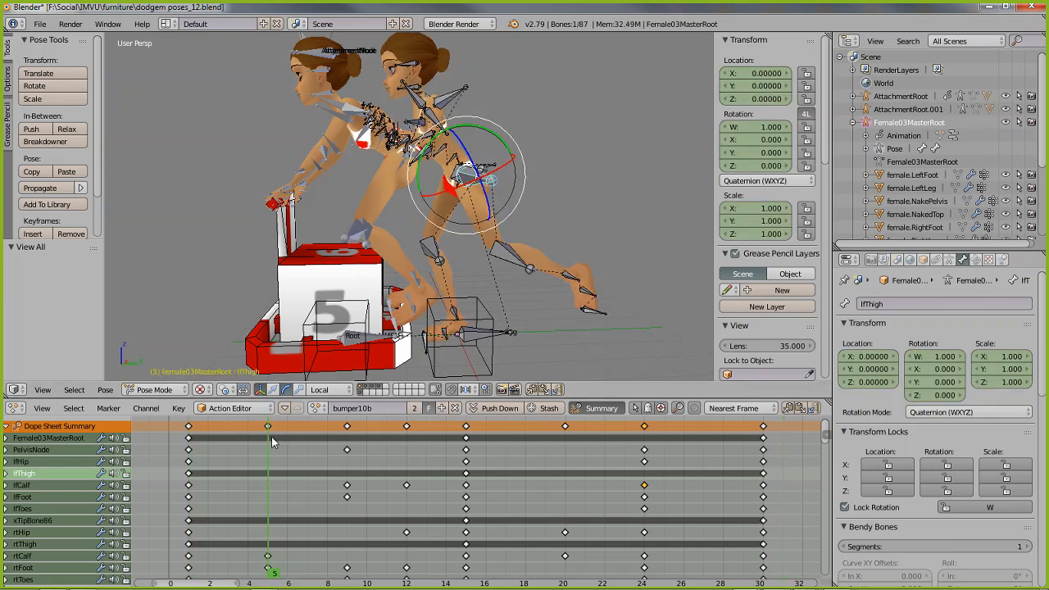
{"action": "left_click", "coordinate": [346, 449]}
{"action": "left_click", "coordinate": [411, 455]}
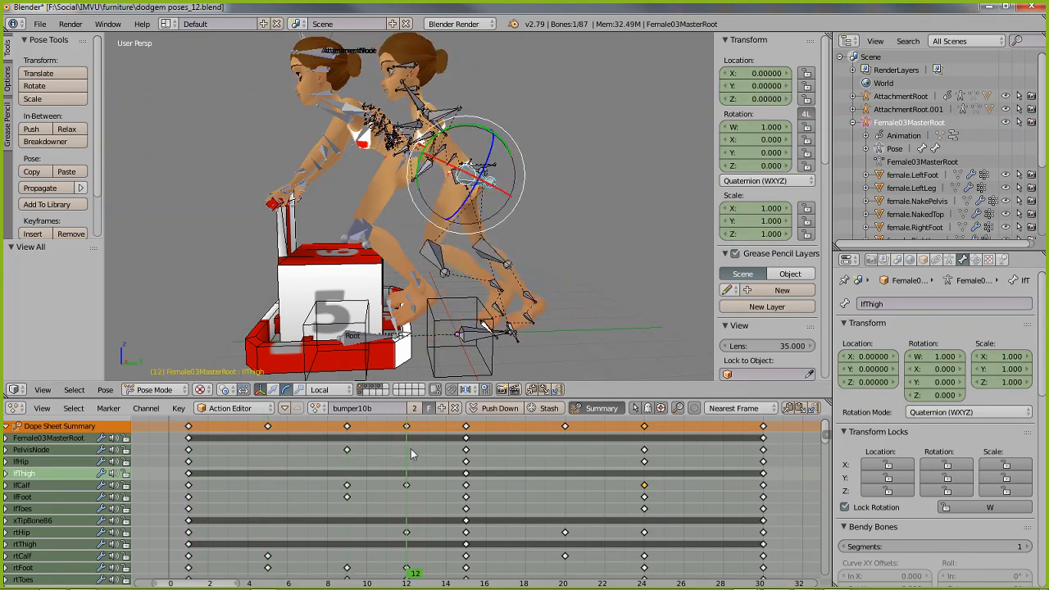
{"action": "left_click", "coordinate": [467, 455]}
{"action": "left_click", "coordinate": [565, 445]}
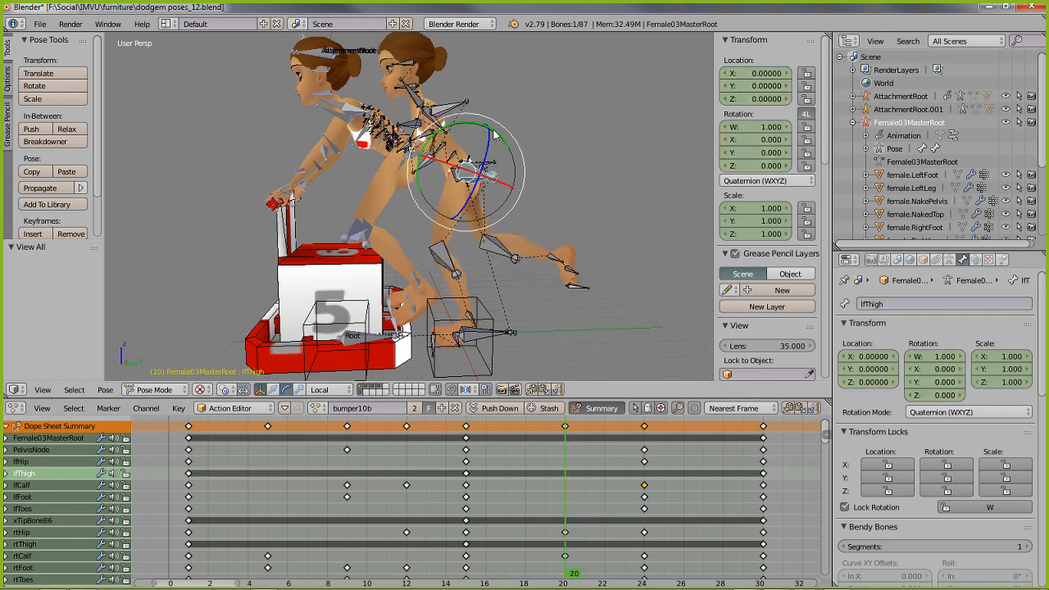
{"action": "left_click", "coordinate": [644, 489]}
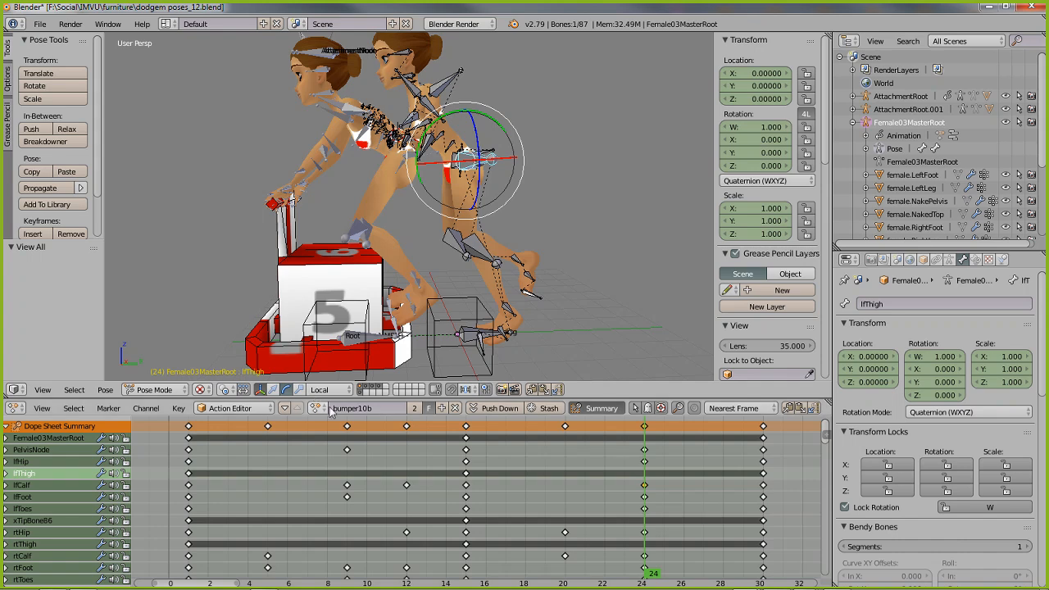
Step: Look through the file's list of bumper actions, from bumper1 to bumper9b, without changing the assigned action
{"action": "left_click", "coordinate": [324, 408]}
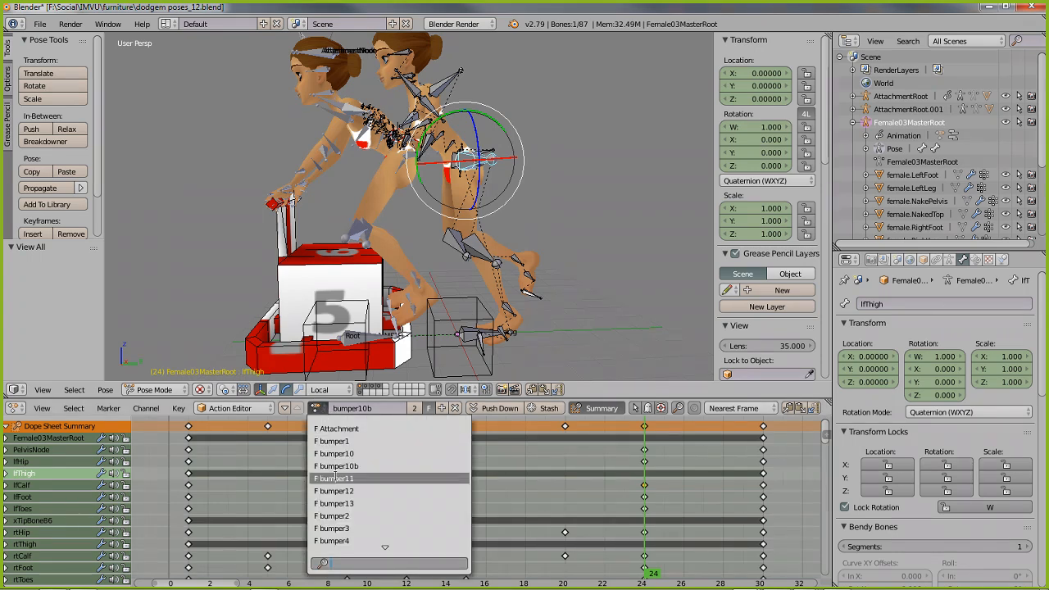
{"action": "scroll", "coordinate": [387, 543], "scroll_direction": "down", "scroll_amount": 6}
{"action": "scroll", "coordinate": [385, 543], "scroll_direction": "down", "scroll_amount": 2}
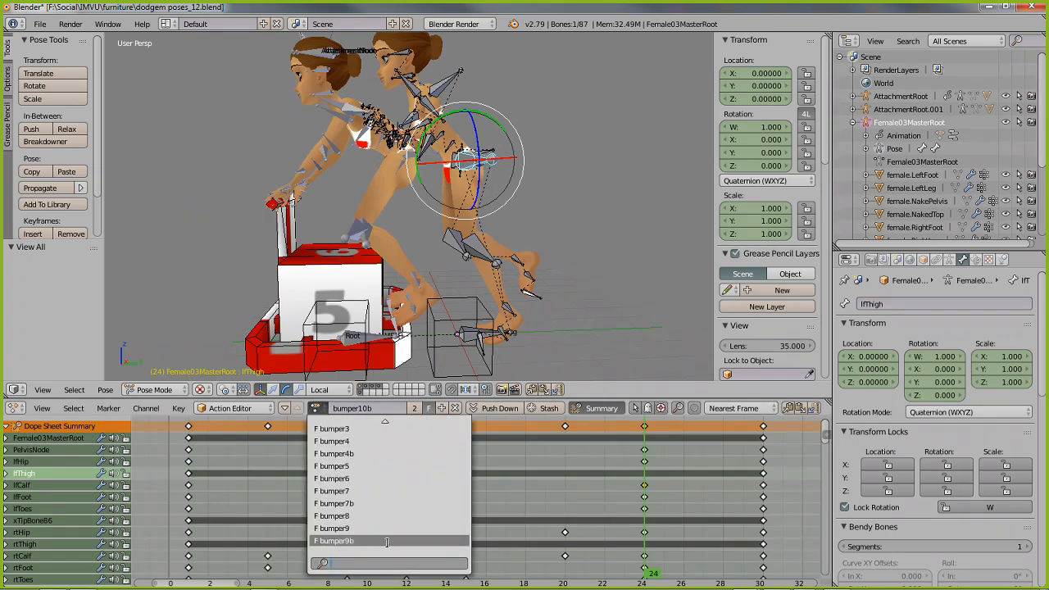
{"action": "scroll", "coordinate": [385, 541], "scroll_direction": "up", "scroll_amount": 17}
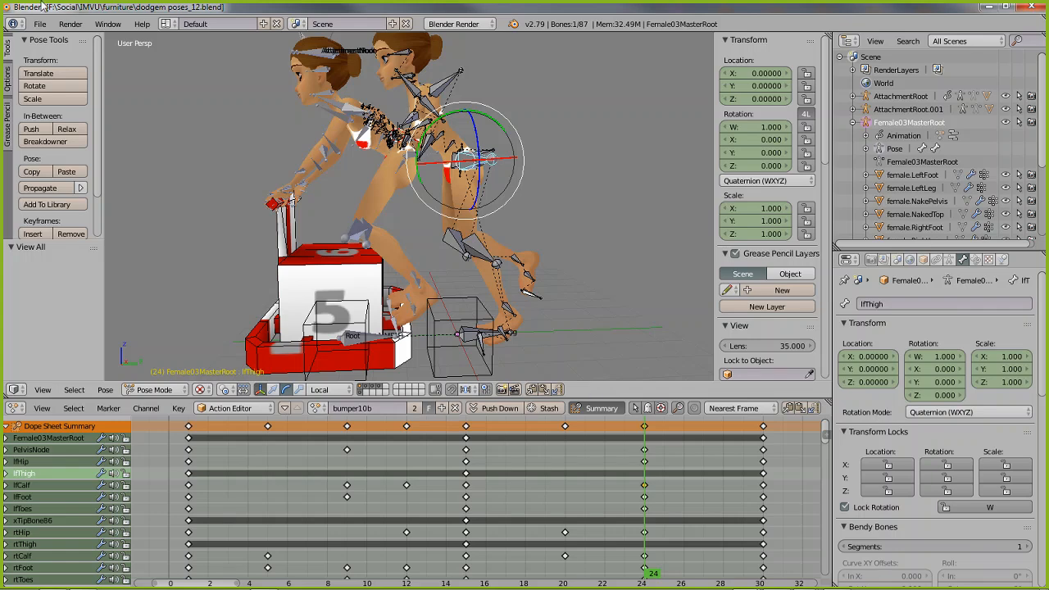
Step: Reopen the recent file dodgem poses_12.blend to discard the unsaved changes
{"action": "left_click", "coordinate": [40, 25]}
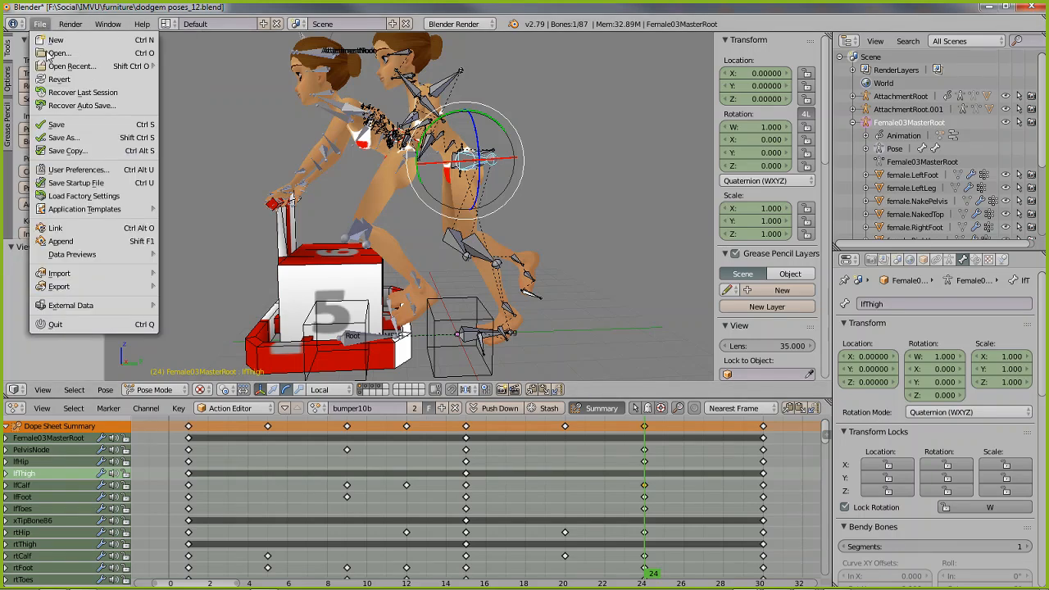
{"action": "mouse_move", "coordinate": [59, 67]}
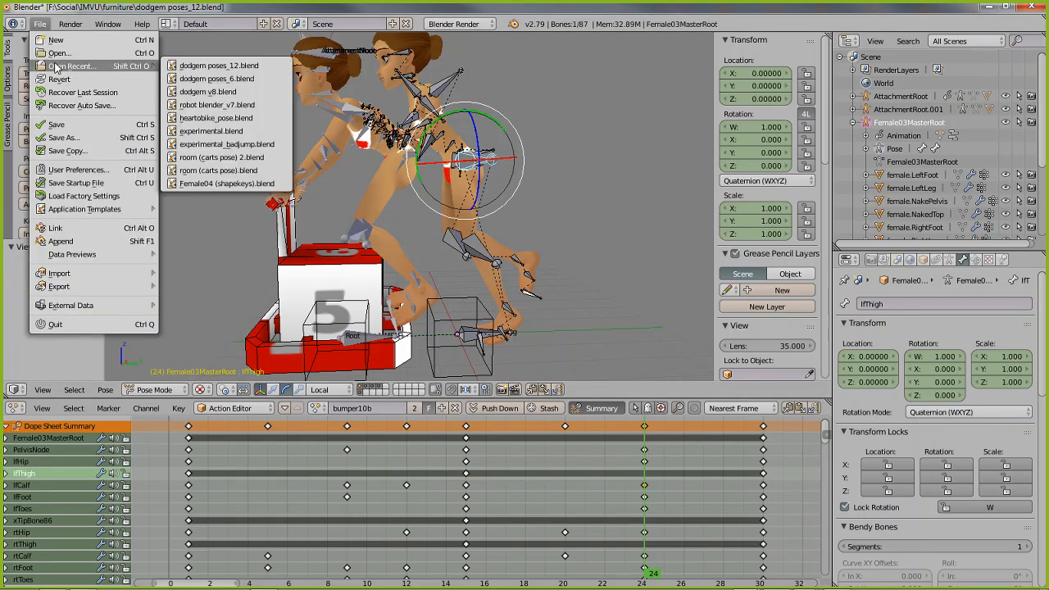
{"action": "left_click", "coordinate": [218, 64]}
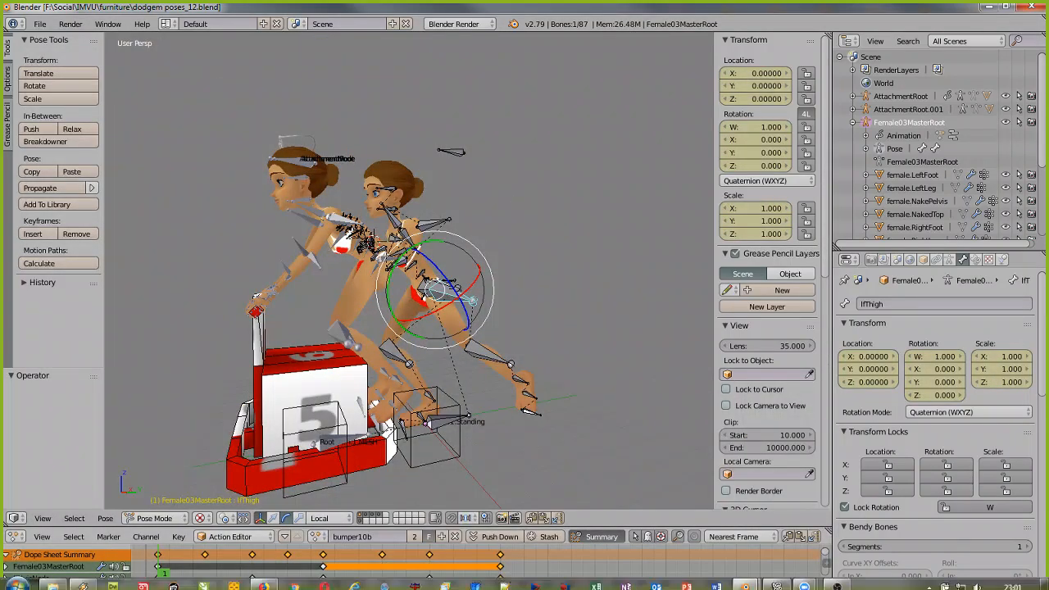
Step: Switch to the other Blender window and reopen dodgem v8.blend from the recent files
{"action": "mouse_move", "coordinate": [746, 581]}
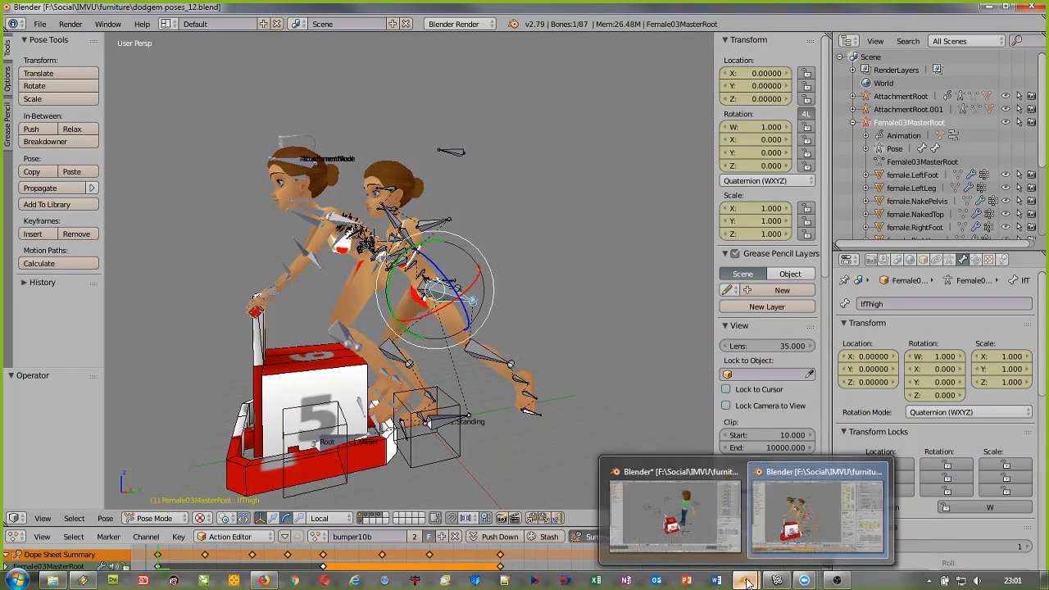
{"action": "left_click", "coordinate": [647, 500]}
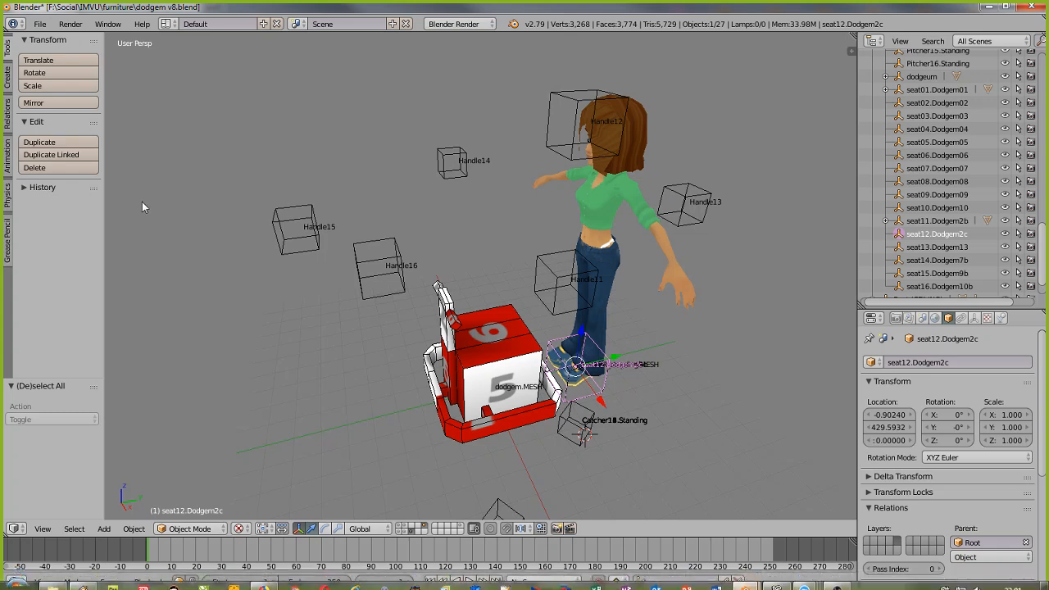
{"action": "left_click", "coordinate": [43, 24]}
{"action": "mouse_move", "coordinate": [66, 69]}
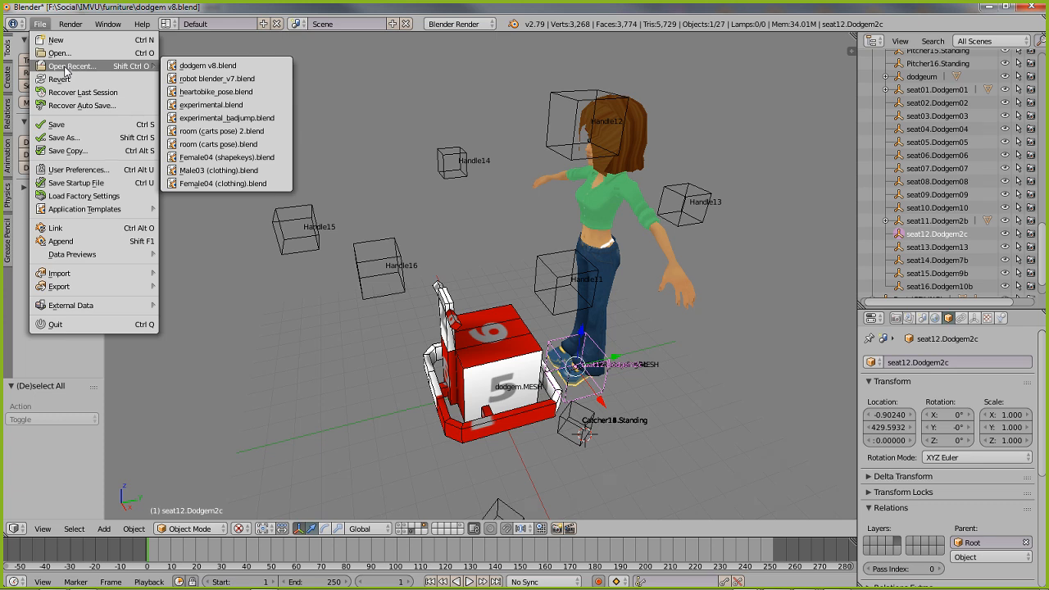
{"action": "left_click", "coordinate": [222, 66]}
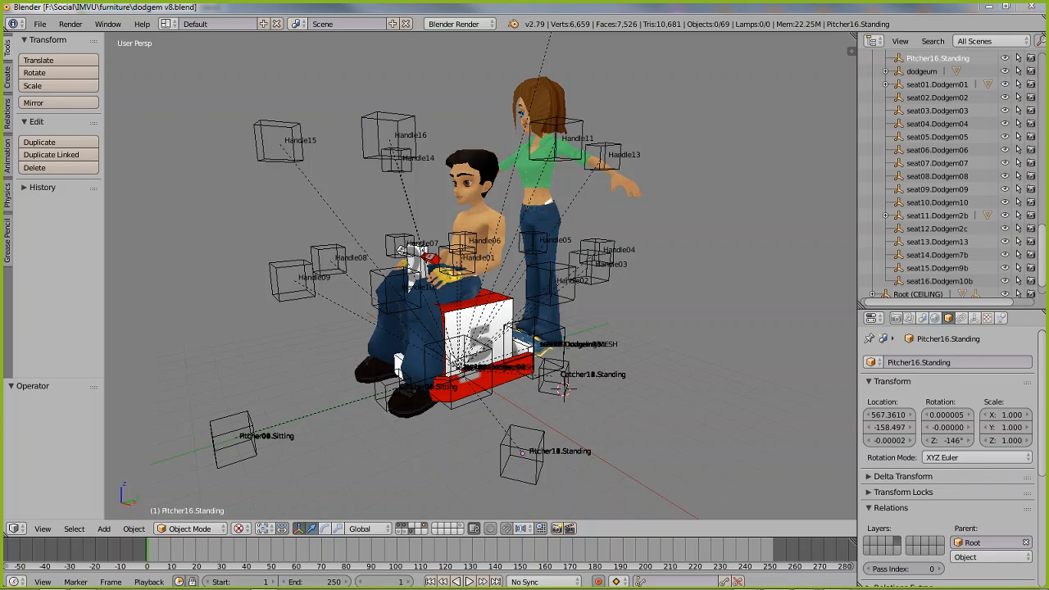
Step: Examine the handle nodes around the dodgem from several angles, selecting Handle15, Handle09 and Handle08 in turn
{"action": "mouse_move", "coordinate": [460, 313]}
{"action": "middle_mouse_down"}
{"action": "mouse_move", "coordinate": [455, 338]}
{"action": "mouse_move", "coordinate": [312, 331]}
{"action": "middle_mouse_up"}
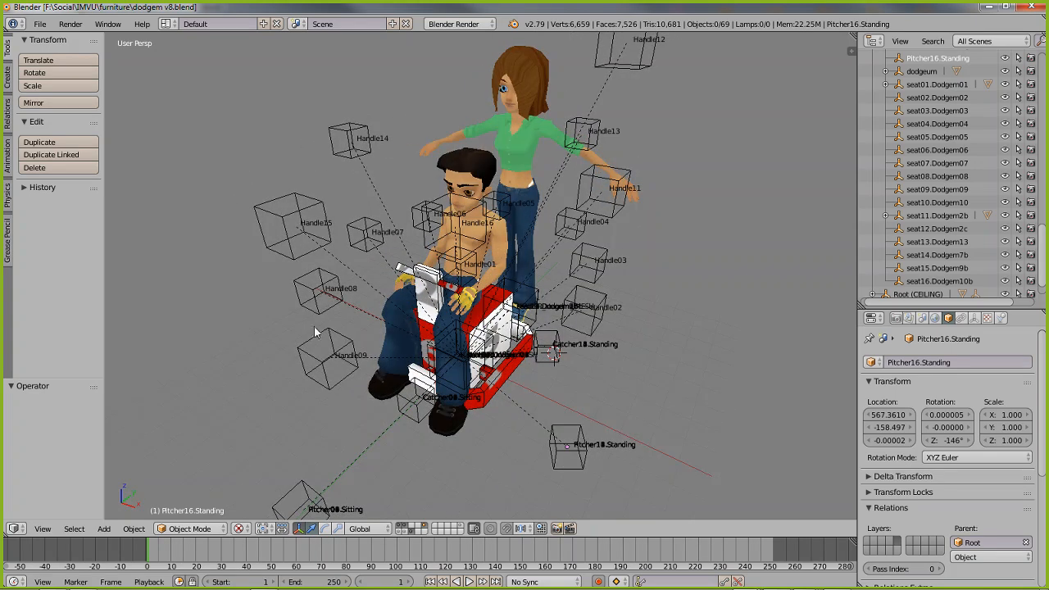
{"action": "mouse_move", "coordinate": [567, 356]}
{"action": "middle_mouse_down"}
{"action": "mouse_move", "coordinate": [519, 370]}
{"action": "mouse_move", "coordinate": [513, 362]}
{"action": "middle_mouse_up"}
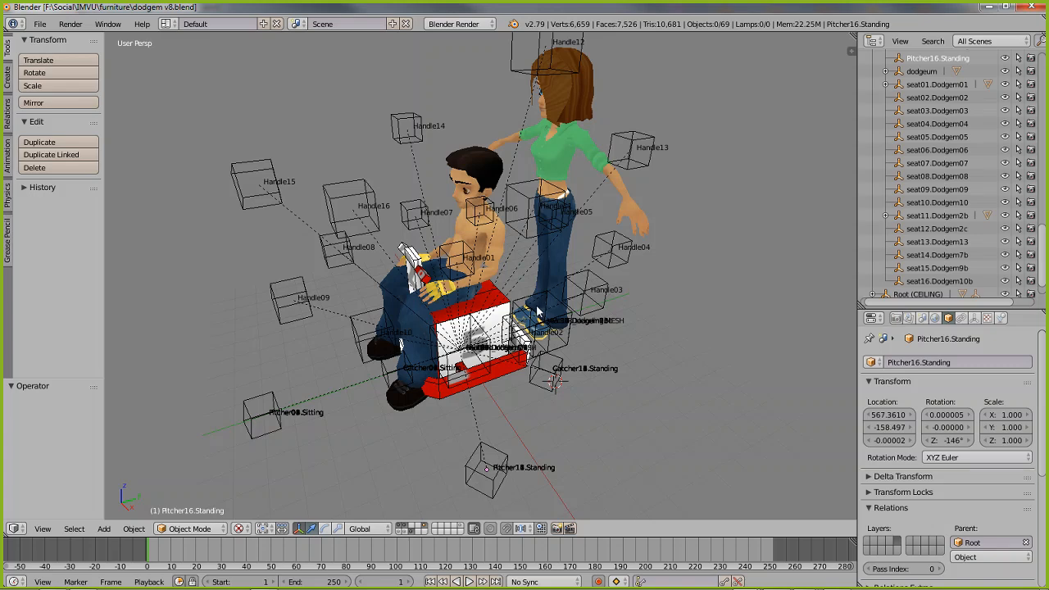
{"action": "middle_click_drag", "start_coordinate": [405, 316], "coordinate": [291, 218]}
{"action": "right_click", "coordinate": [277, 141]}
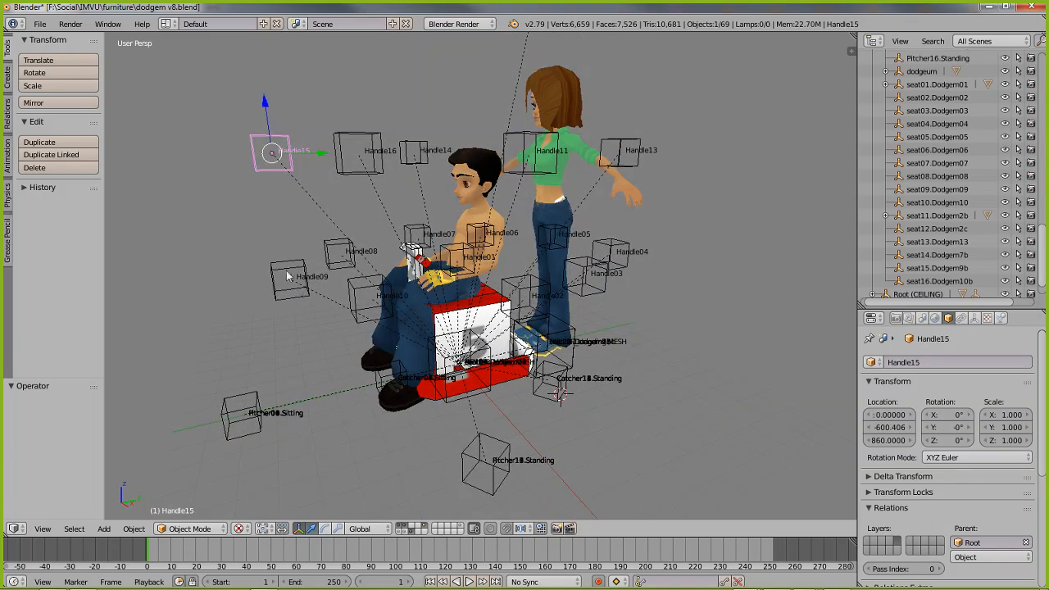
{"action": "right_click", "coordinate": [288, 277]}
{"action": "right_click", "coordinate": [338, 246]}
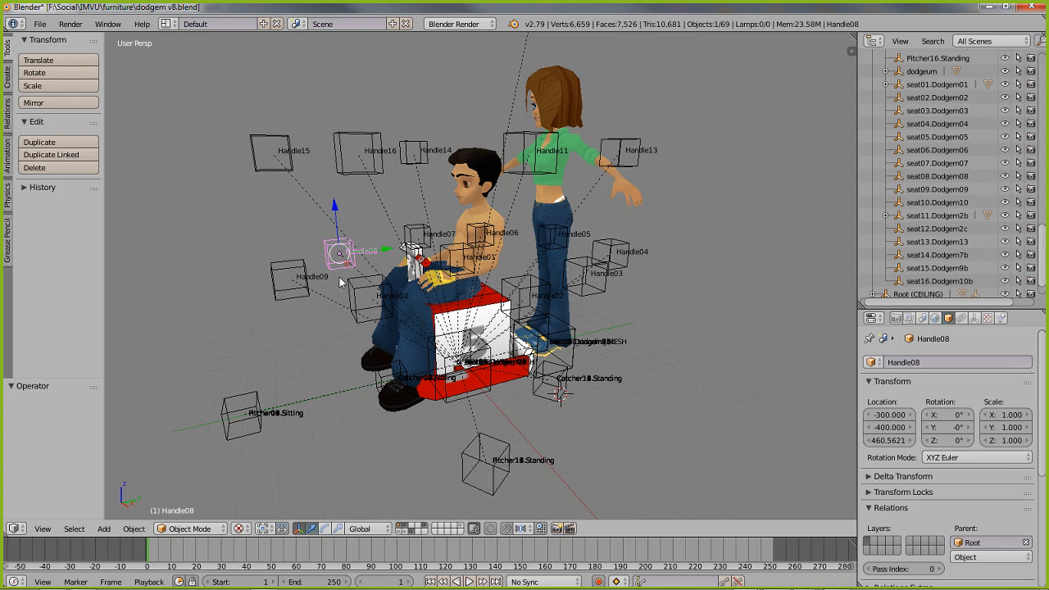
{"action": "middle_click_drag", "start_coordinate": [349, 285], "coordinate": [416, 311]}
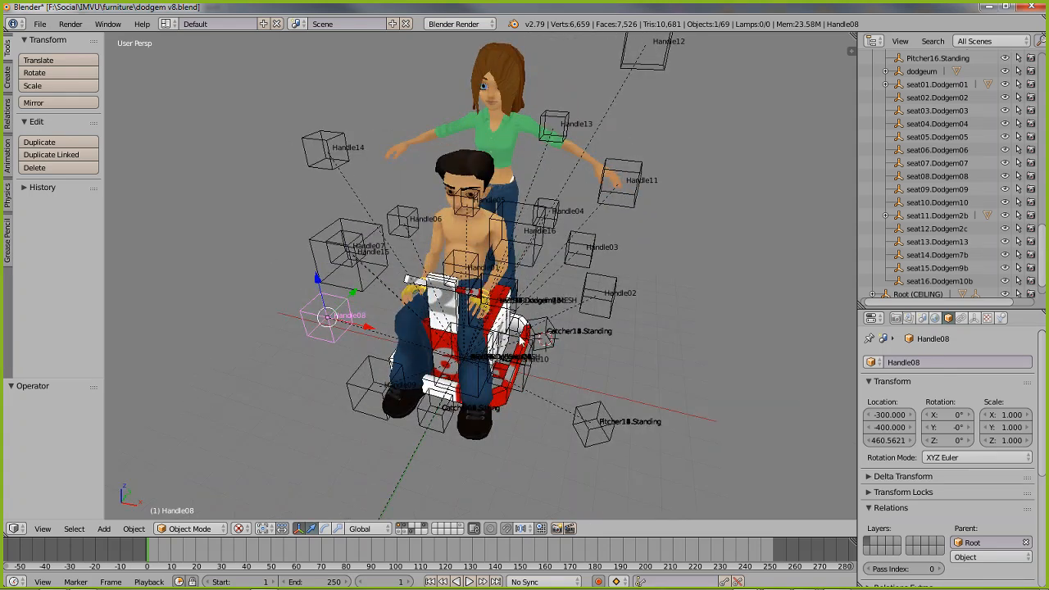
{"action": "middle_click_drag", "start_coordinate": [549, 350], "coordinate": [557, 371]}
{"action": "mouse_move", "coordinate": [286, 231]}
{"action": "middle_mouse_down"}
{"action": "mouse_move", "coordinate": [343, 329]}
{"action": "mouse_move", "coordinate": [334, 309]}
{"action": "mouse_move", "coordinate": [306, 309]}
{"action": "middle_mouse_up"}
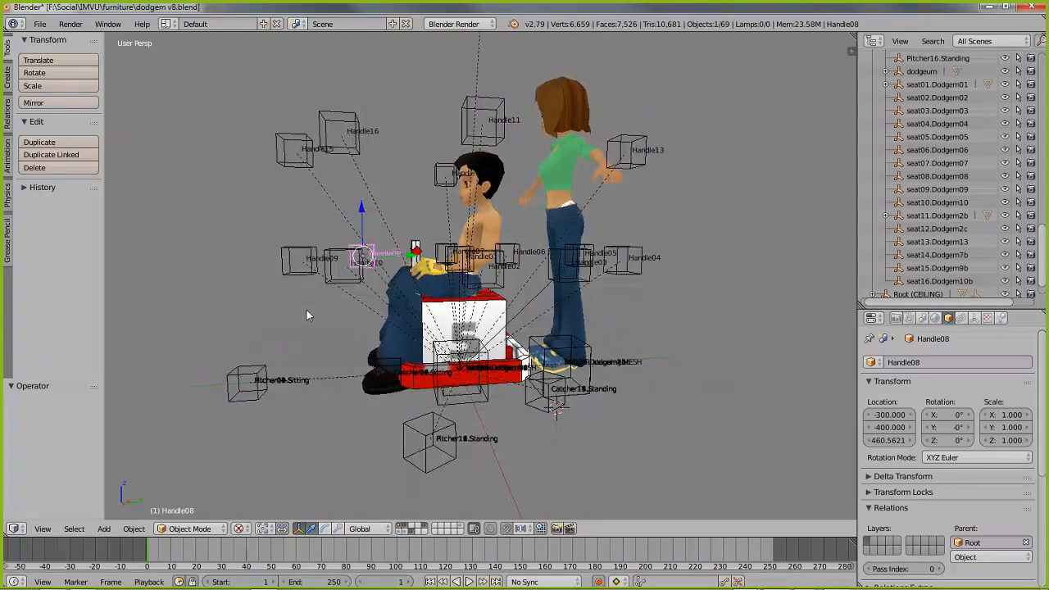
Step: Select several handles of the lower row around the seated avatar one after another to compare their heights
{"action": "right_click", "coordinate": [306, 266]}
{"action": "right_click", "coordinate": [346, 285]}
{"action": "right_click", "coordinate": [365, 246]}
{"action": "right_click", "coordinate": [442, 250]}
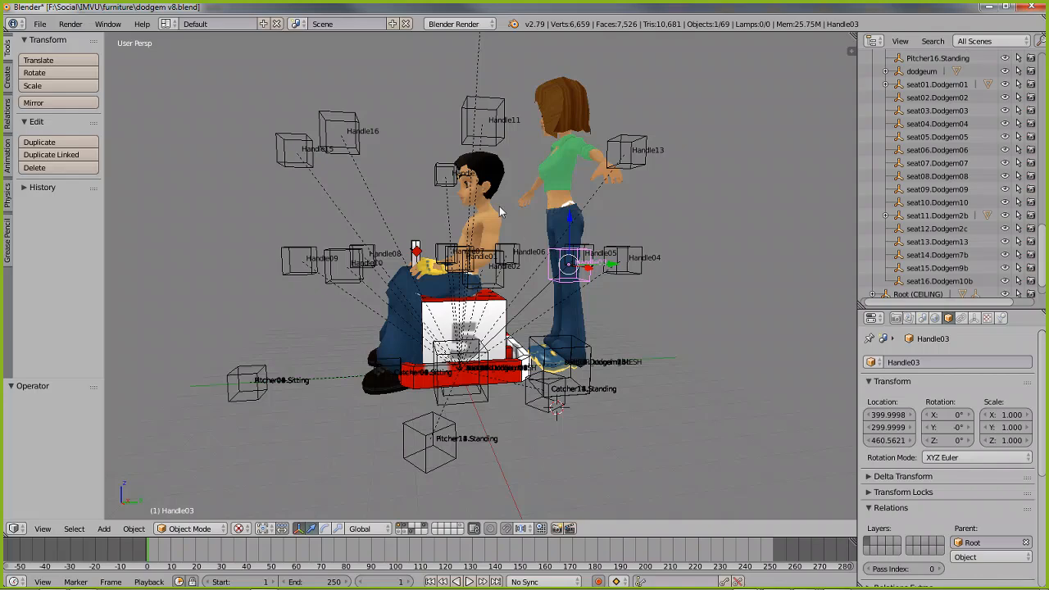
{"action": "right_click", "coordinate": [487, 253]}
{"action": "middle_click_drag", "start_coordinate": [438, 253], "coordinate": [435, 266]}
Step: Select the upper-row handles Handle16, Handle15 and Handle11, followed by the standing helper mesh, to compare their placement
{"action": "right_click", "coordinate": [331, 149]}
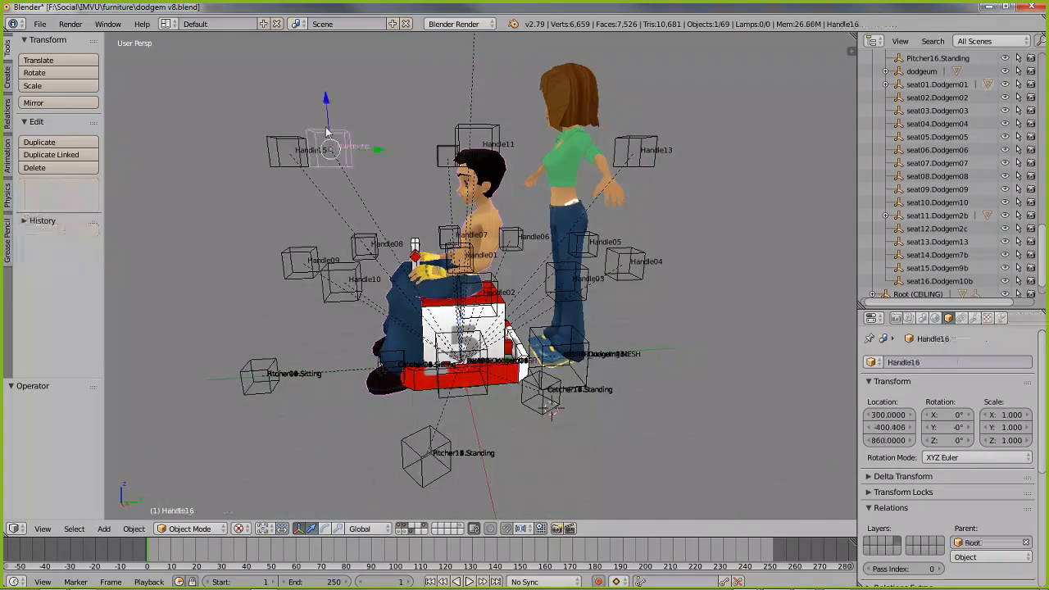
{"action": "right_click", "coordinate": [272, 151]}
{"action": "right_click", "coordinate": [459, 149]}
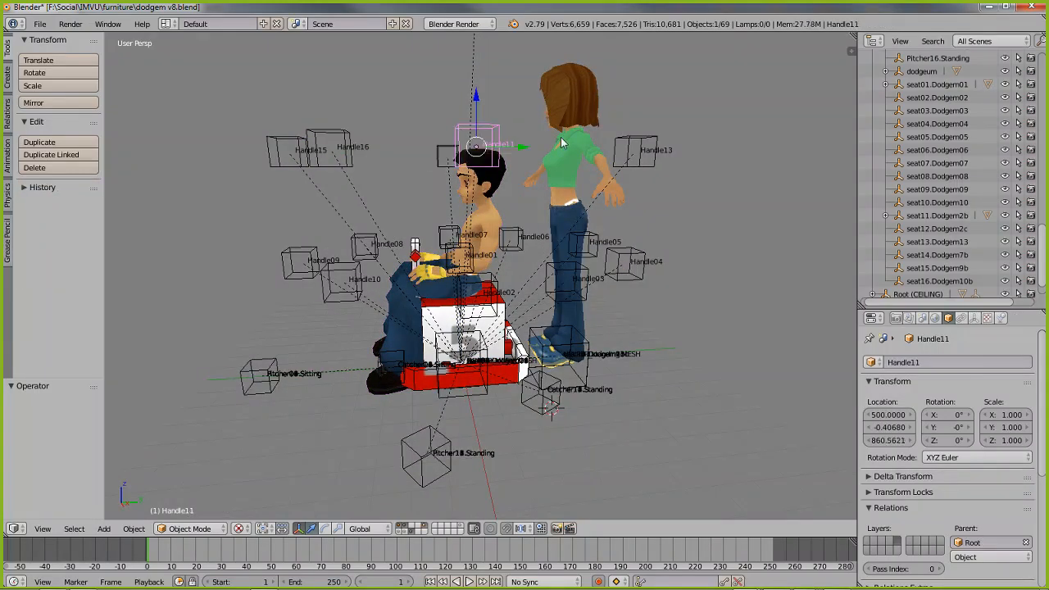
{"action": "right_click", "coordinate": [574, 94]}
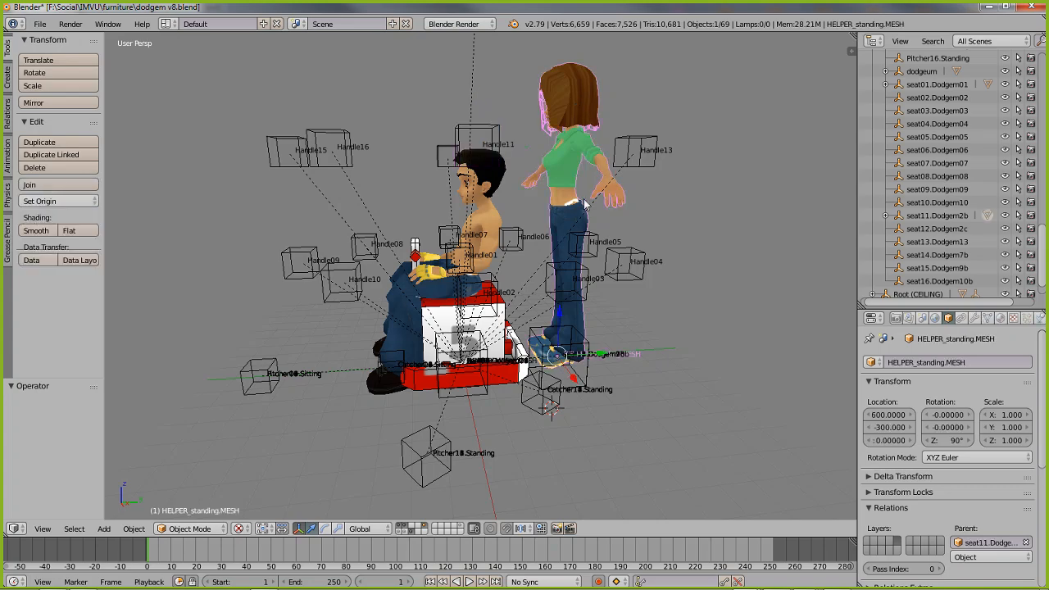
Step: Select Handle15 and Handle09 together and examine the pair in front of the dodgem from both sides
{"action": "middle_click_drag", "start_coordinate": [315, 220], "coordinate": [339, 249]}
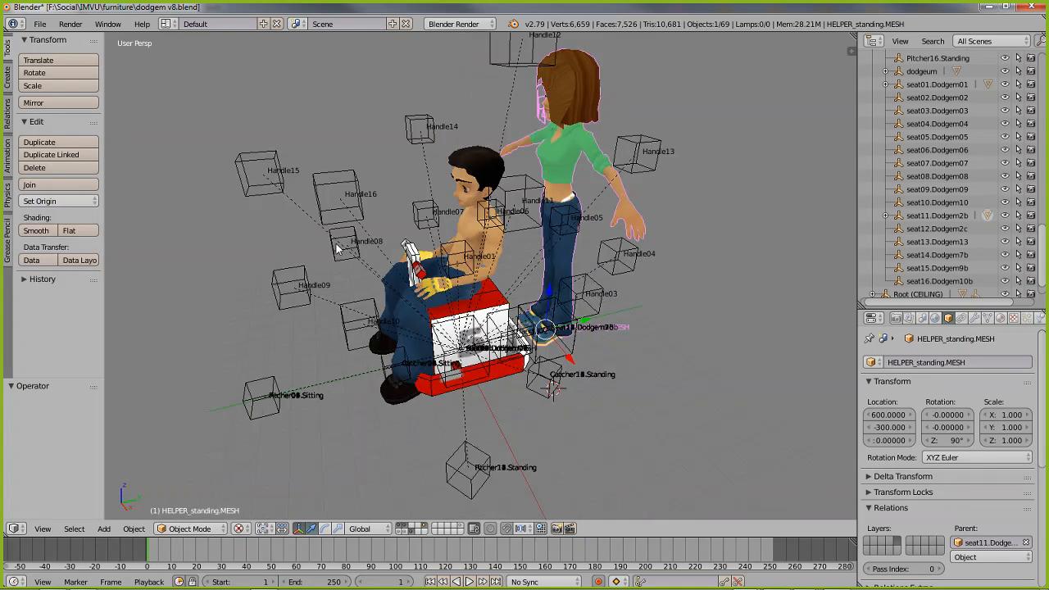
{"action": "right_click", "coordinate": [275, 164]}
{"action": "right_click", "coordinate": [300, 287], "text": "shift"}
{"action": "middle_click_drag", "start_coordinate": [284, 304], "coordinate": [483, 336]}
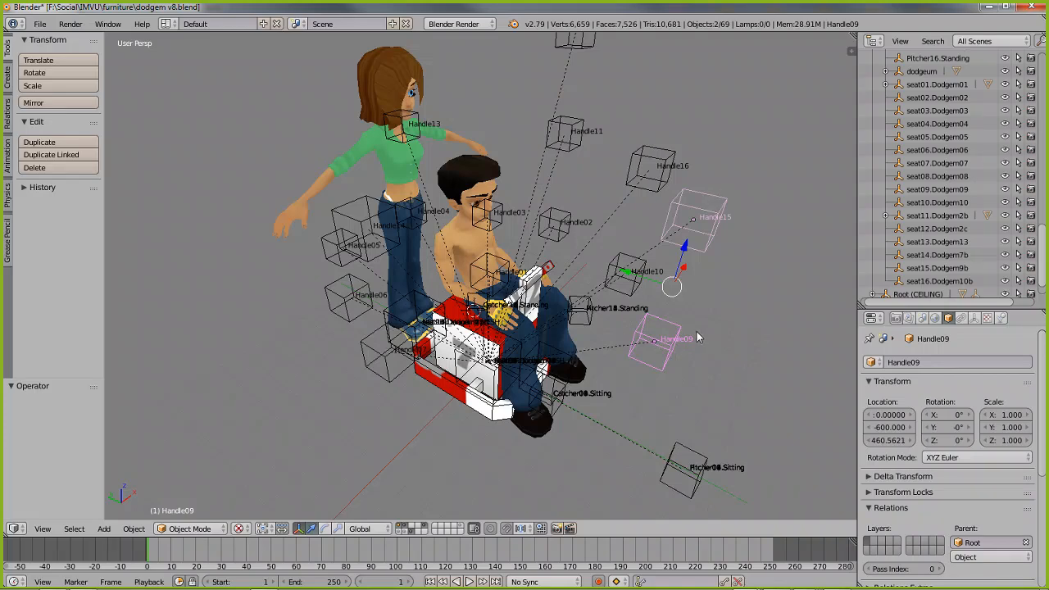
{"action": "middle_click_drag", "start_coordinate": [696, 331], "coordinate": [536, 348]}
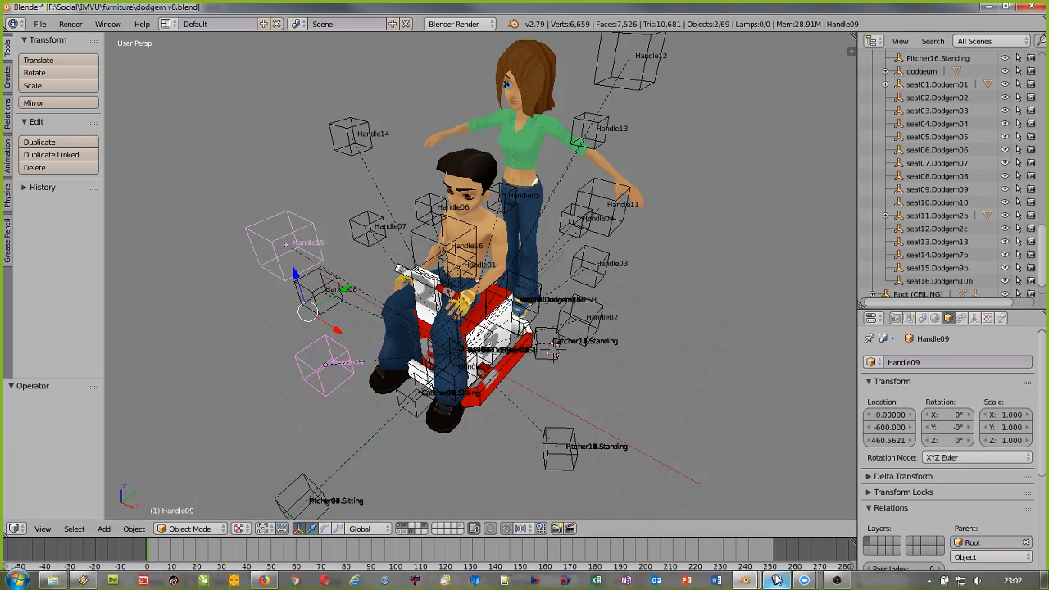
Step: Switch to IMVU and derive a new furniture product from product 12908, Chair Relaxed (denim), opening it in the editor
{"action": "left_click", "coordinate": [777, 580]}
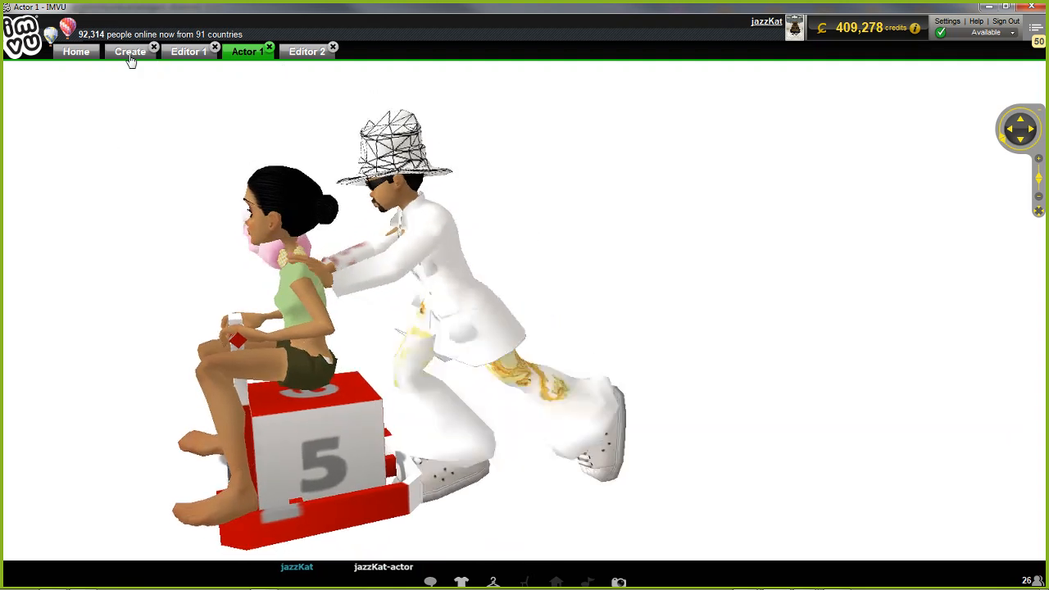
{"action": "left_click", "coordinate": [131, 51]}
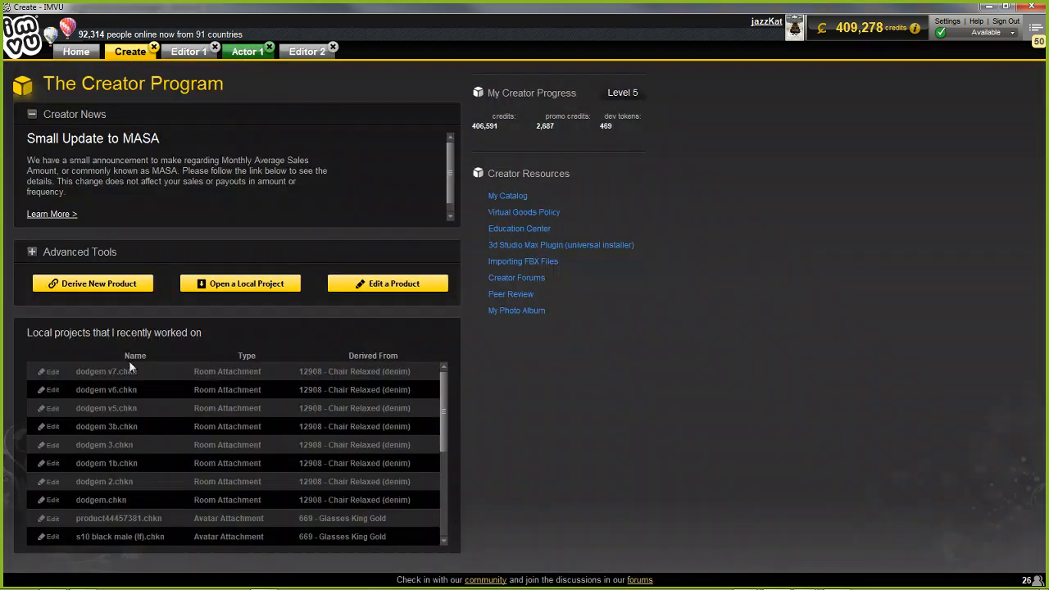
{"action": "left_click", "coordinate": [88, 284]}
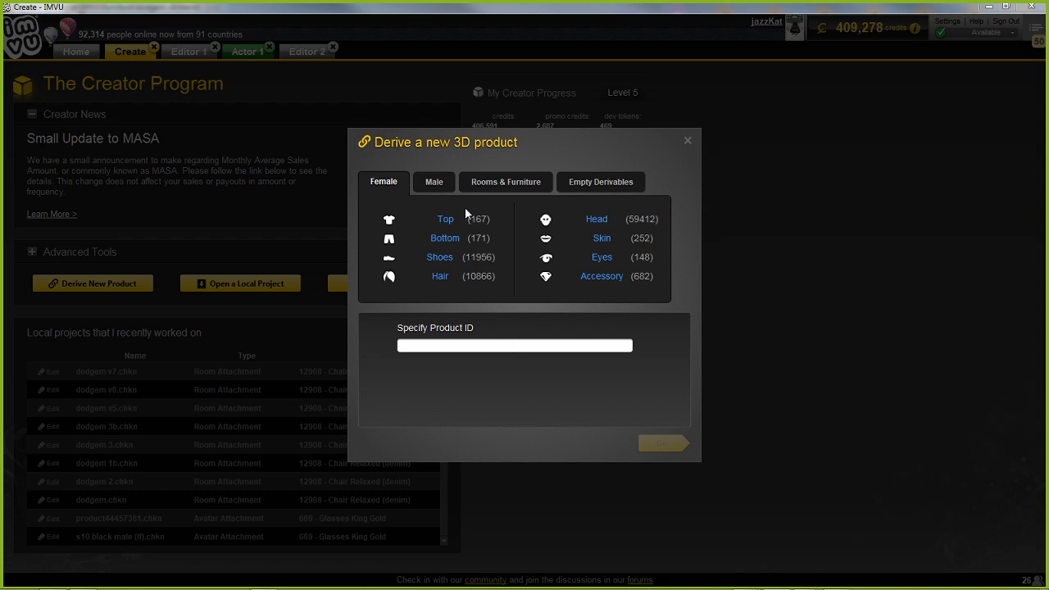
{"action": "left_click", "coordinate": [503, 186]}
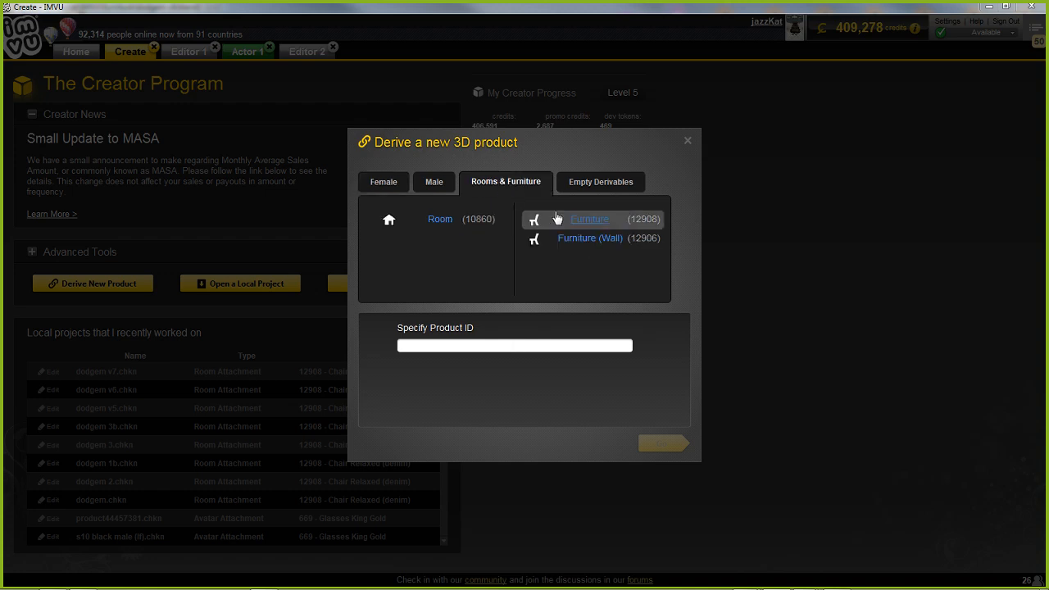
{"action": "left_click", "coordinate": [587, 221]}
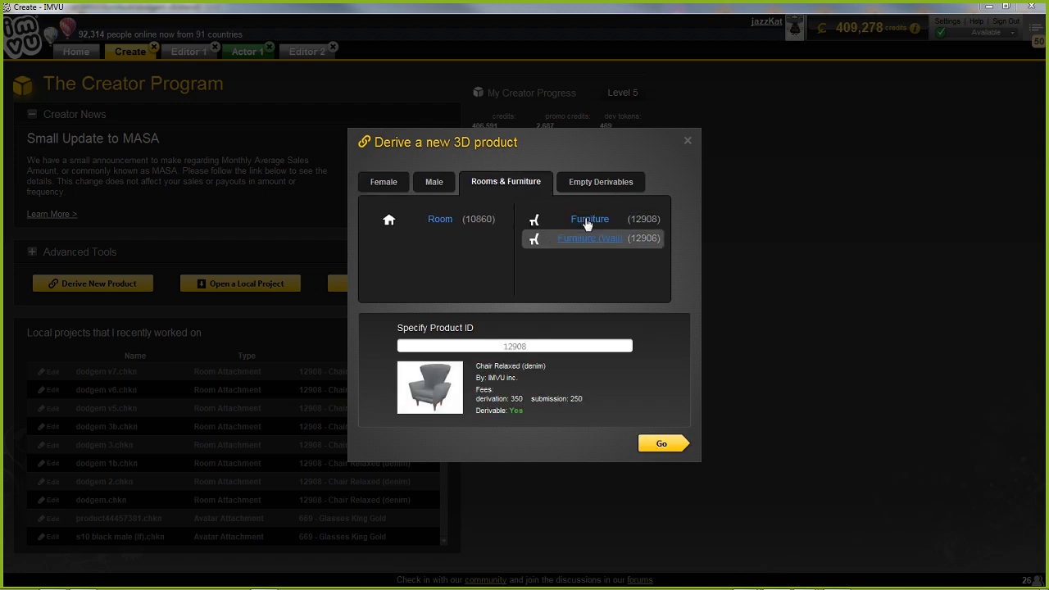
{"action": "left_click", "coordinate": [654, 445]}
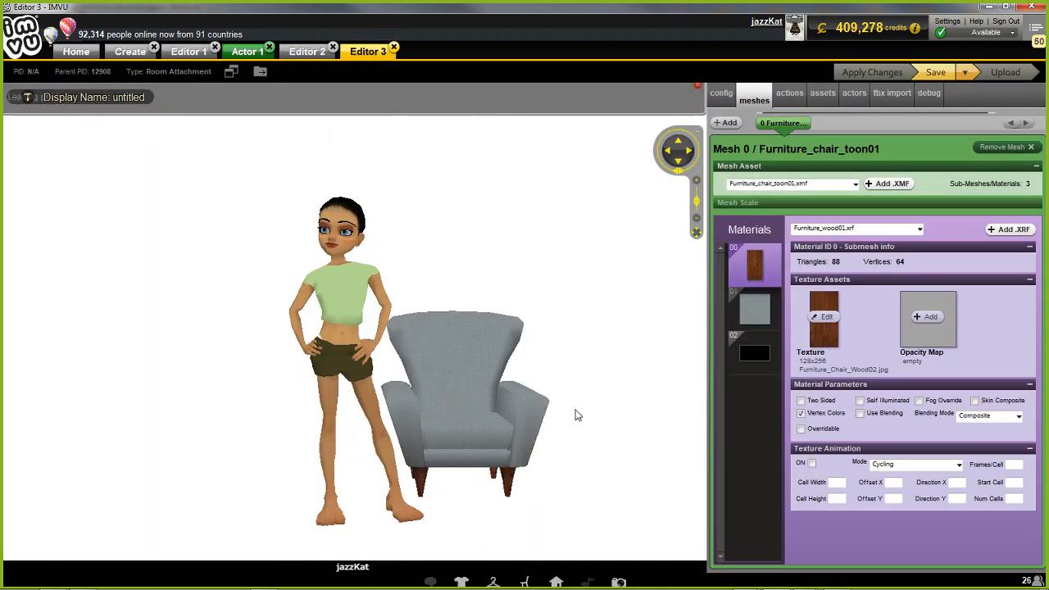
{"action": "left_click_drag", "start_coordinate": [577, 411], "coordinate": [527, 445]}
Step: Switch back to the dodgem v8 file in Blender and select the Root node that parents the catcher and handle nodes
{"action": "mouse_move", "coordinate": [760, 586]}
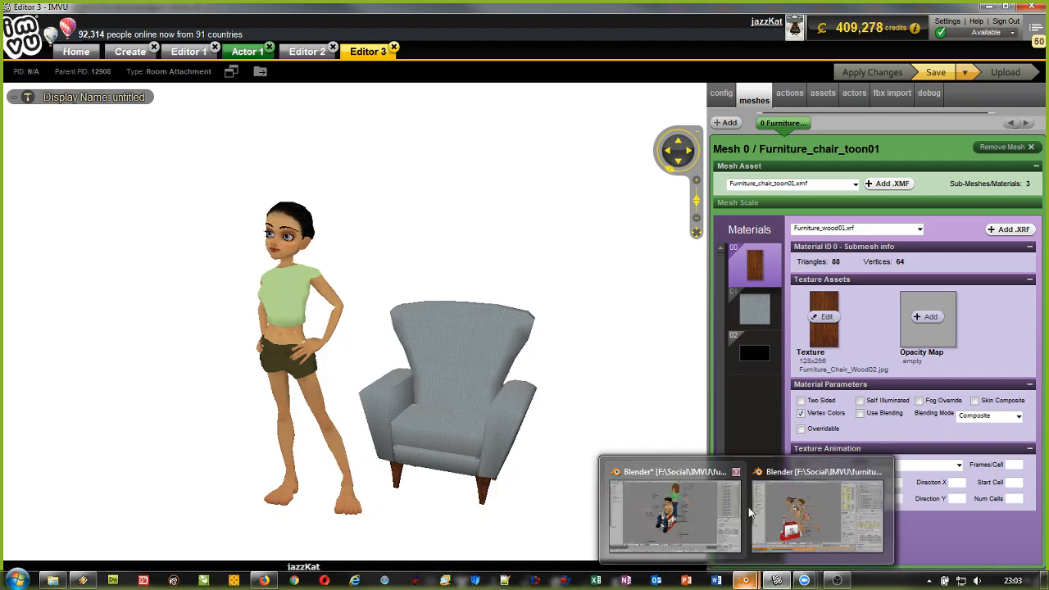
{"action": "left_click", "coordinate": [672, 503]}
{"action": "middle_click_drag", "start_coordinate": [326, 297], "coordinate": [277, 249]}
{"action": "left_click_drag", "start_coordinate": [1041, 244], "coordinate": [1037, 70]}
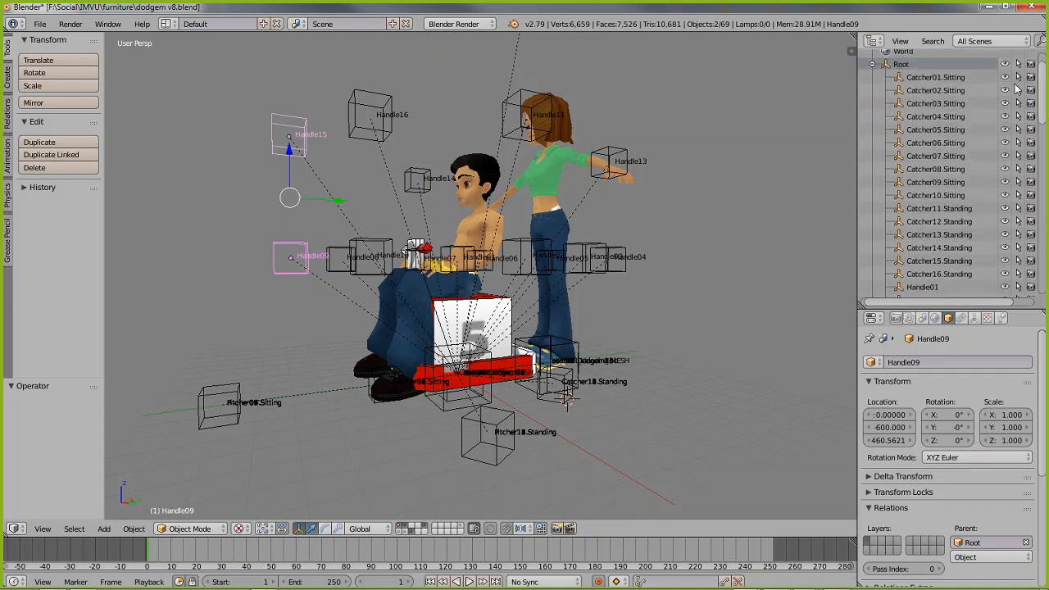
{"action": "left_click", "coordinate": [900, 64]}
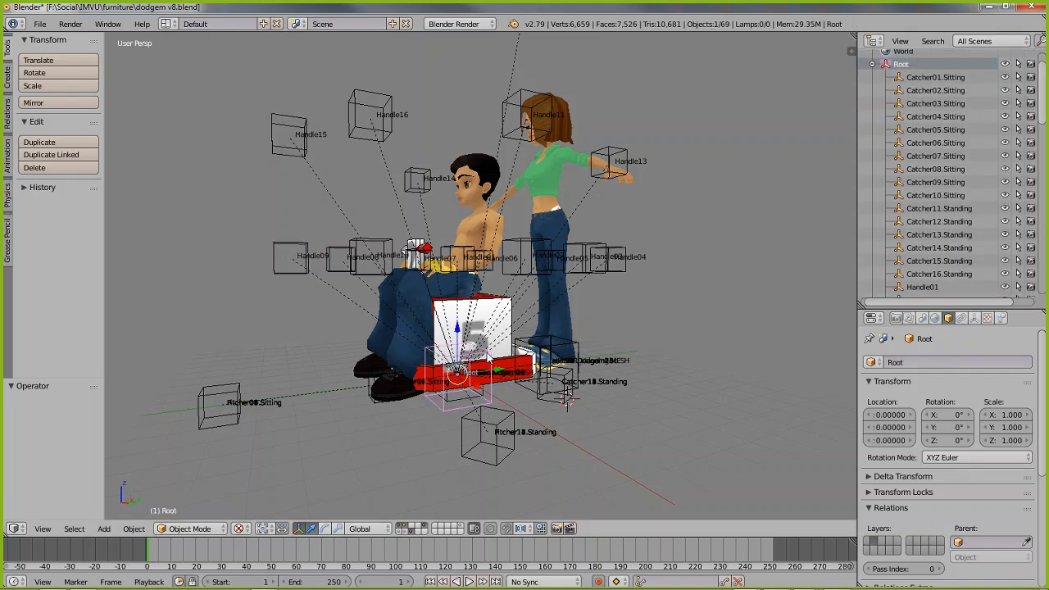
{"action": "key", "text": "g"}
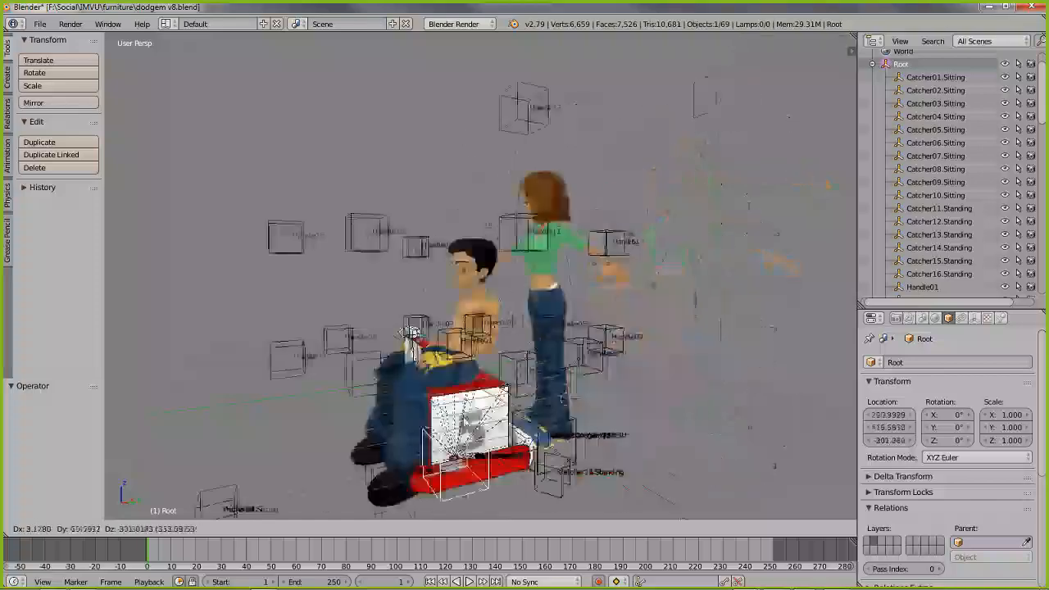
{"action": "right_click", "coordinate": [398, 330]}
{"action": "middle_click_drag", "start_coordinate": [398, 330], "coordinate": [413, 354]}
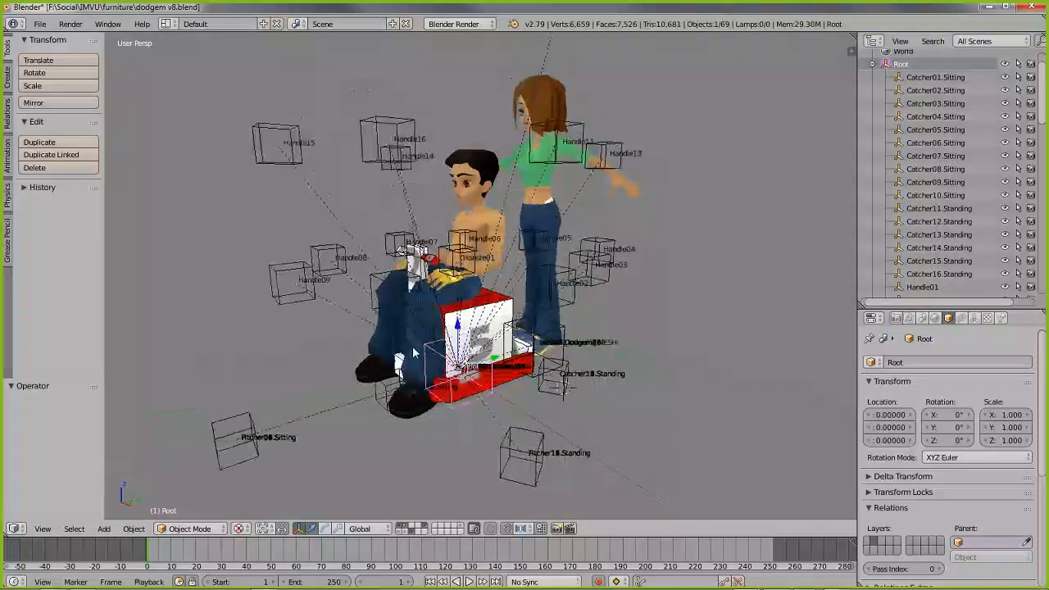
Step: Select all objects except the sitting and standing helper avatars, and make the Root node the active object
{"action": "key", "text": "a"}
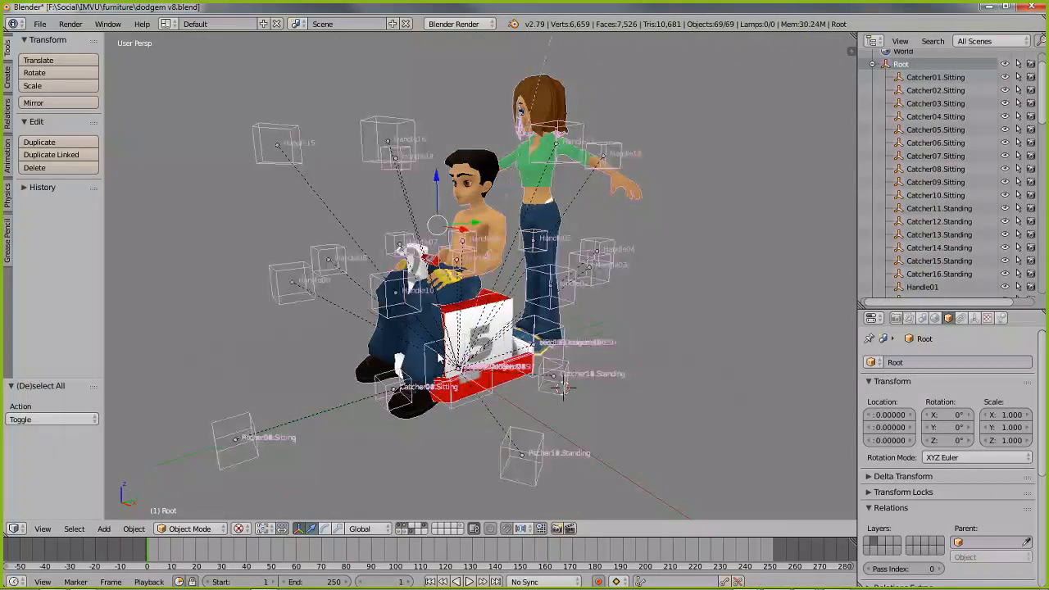
{"action": "right_click", "coordinate": [467, 164], "text": "shift"}
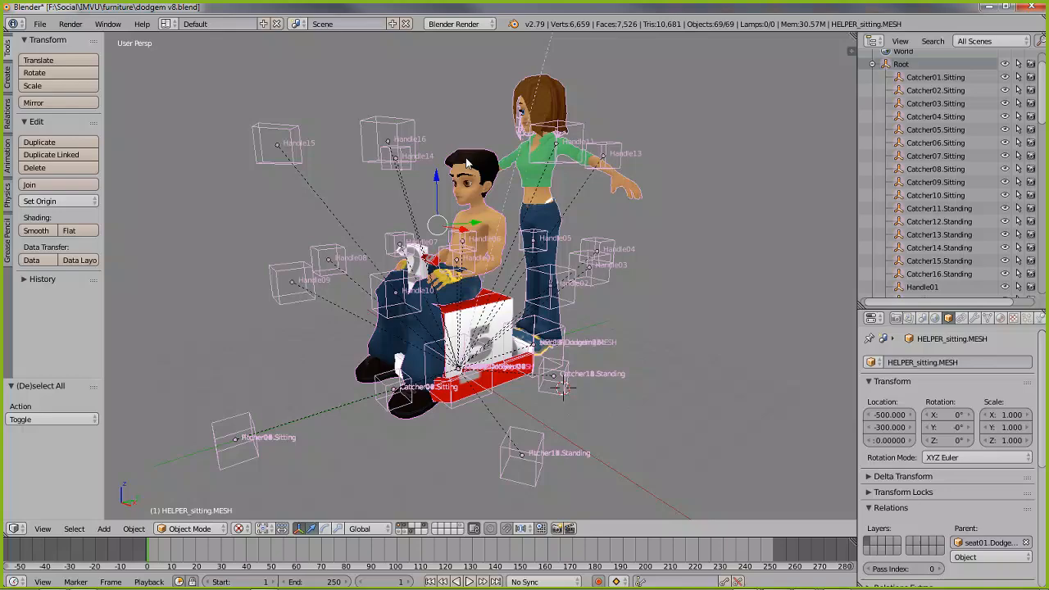
{"action": "right_click", "coordinate": [524, 88], "text": "shift"}
{"action": "right_click", "coordinate": [525, 88], "text": "shift"}
{"action": "scroll", "coordinate": [568, 256], "scroll_direction": "down", "scroll_amount": 1}
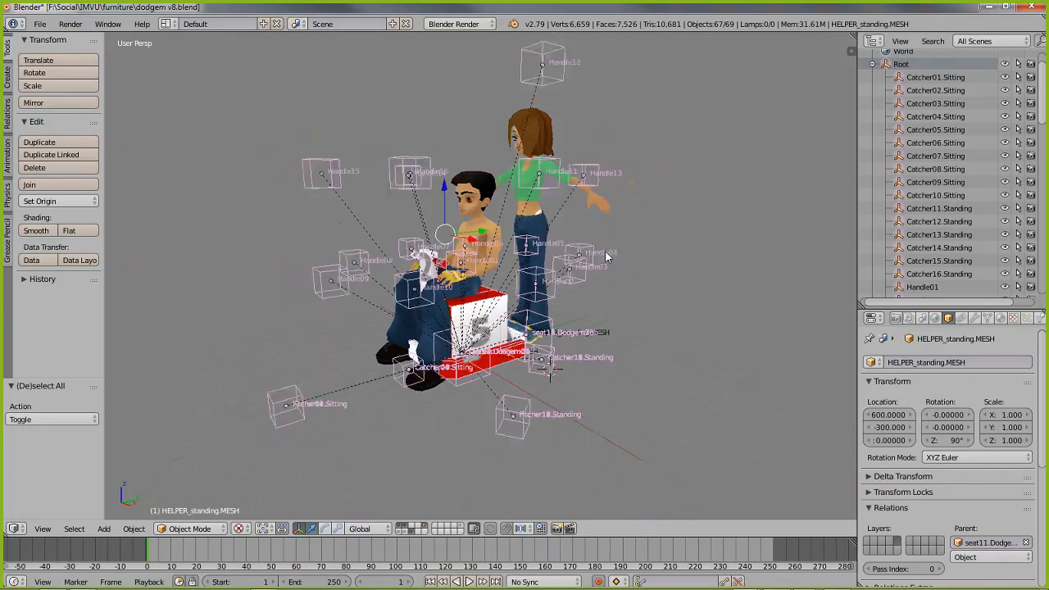
{"action": "mouse_move", "coordinate": [581, 260]}
{"action": "middle_mouse_down"}
{"action": "mouse_move", "coordinate": [532, 262]}
{"action": "mouse_move", "coordinate": [598, 264]}
{"action": "mouse_move", "coordinate": [575, 251]}
{"action": "middle_mouse_up"}
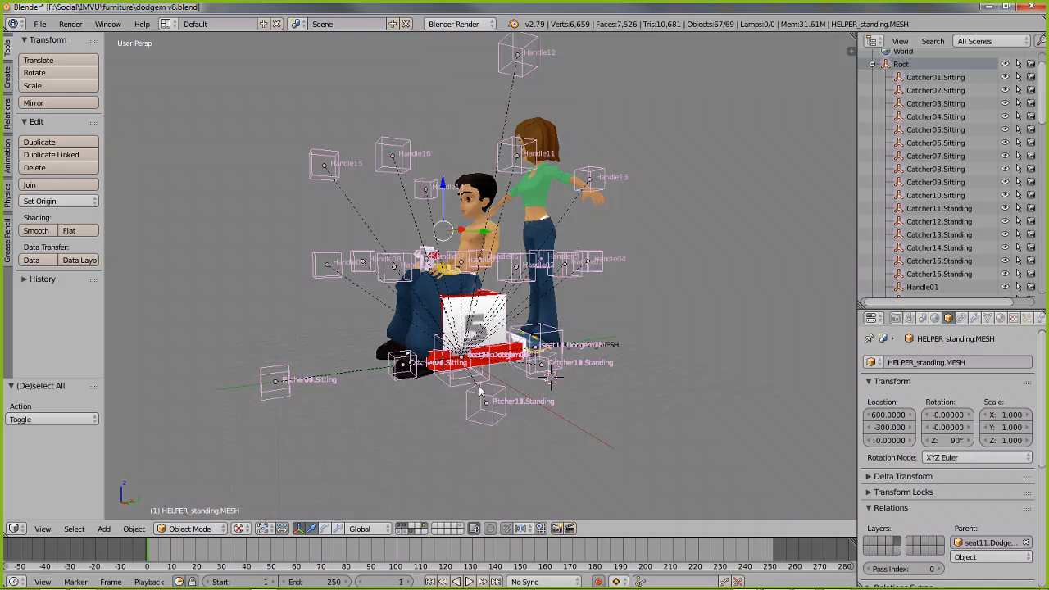
{"action": "right_click", "coordinate": [450, 400], "text": "shift"}
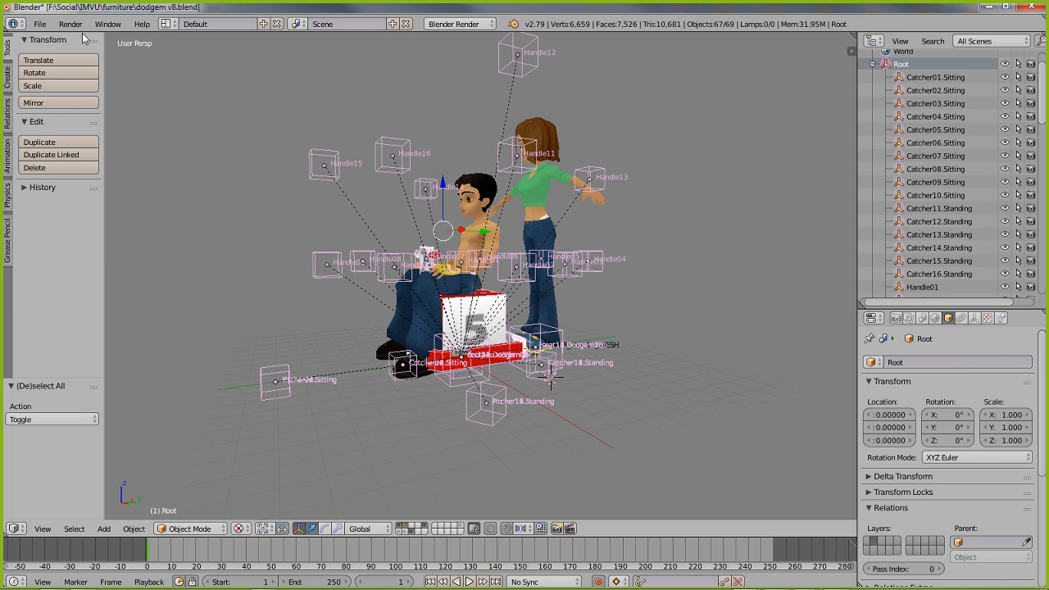
Step: Start an FBX export of the selection and turn off Use Modifiers Render Setting for the geometry
{"action": "left_click", "coordinate": [41, 24]}
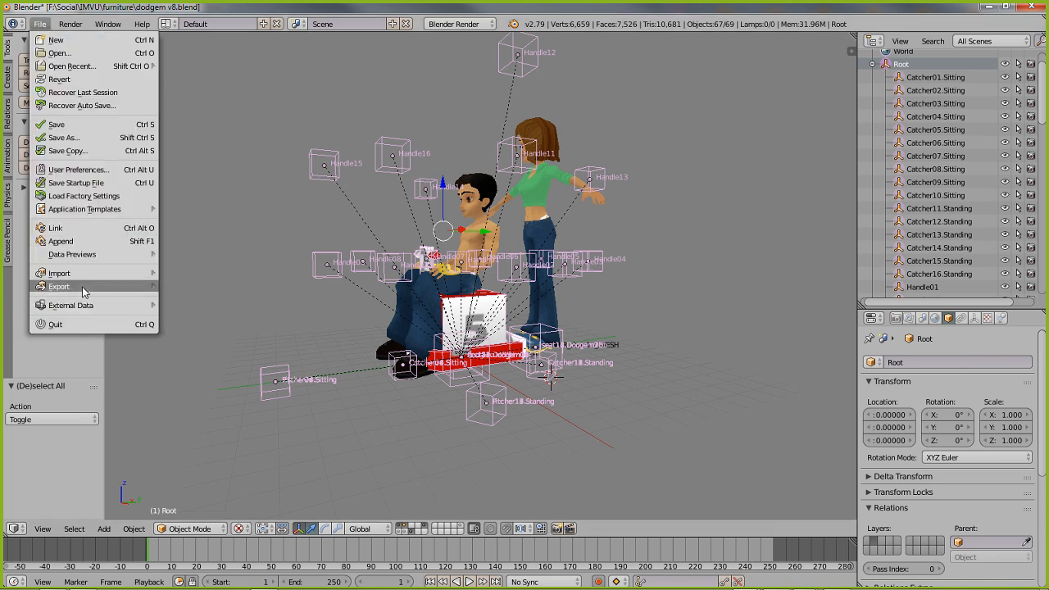
{"action": "mouse_move", "coordinate": [82, 291]}
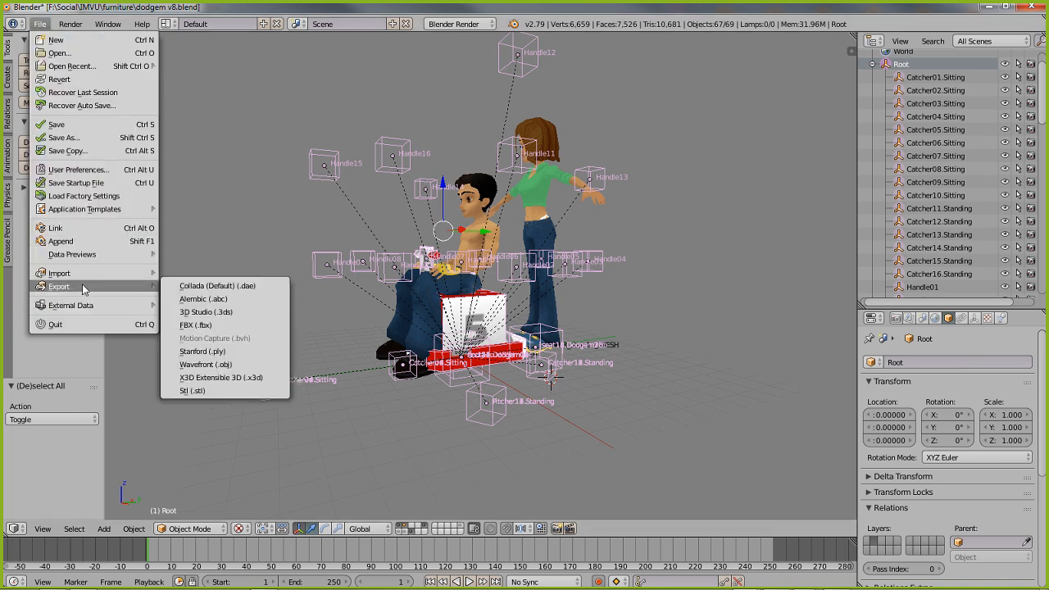
{"action": "left_click", "coordinate": [195, 326]}
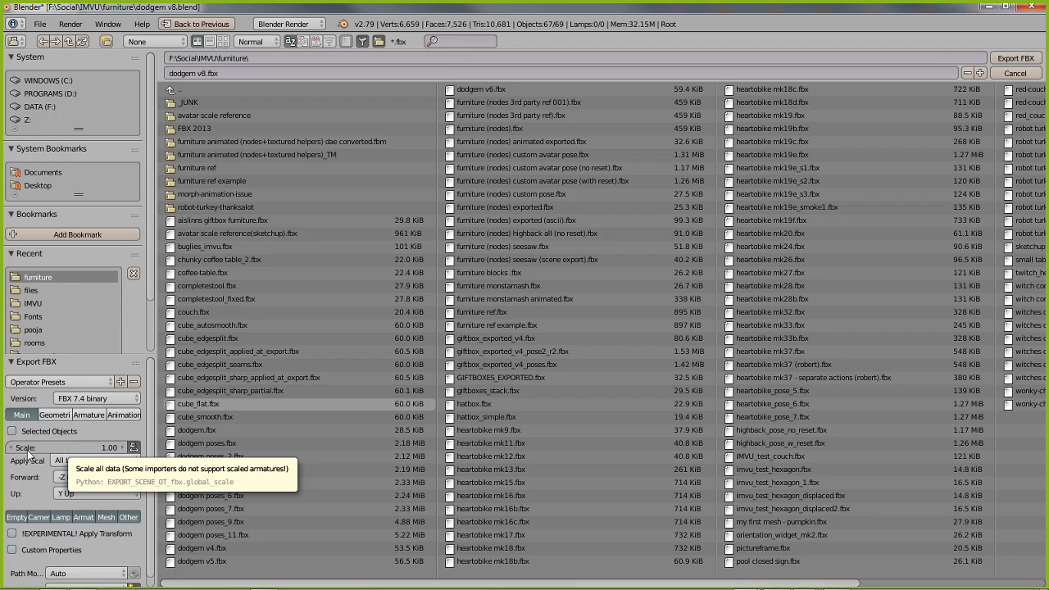
{"action": "left_click", "coordinate": [53, 415]}
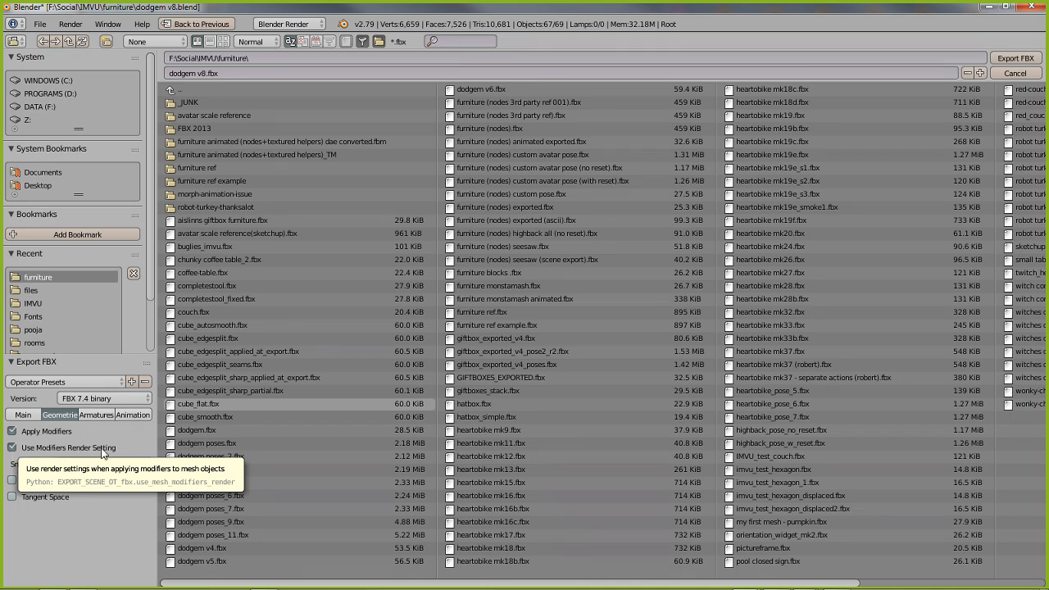
{"action": "left_click", "coordinate": [11, 447]}
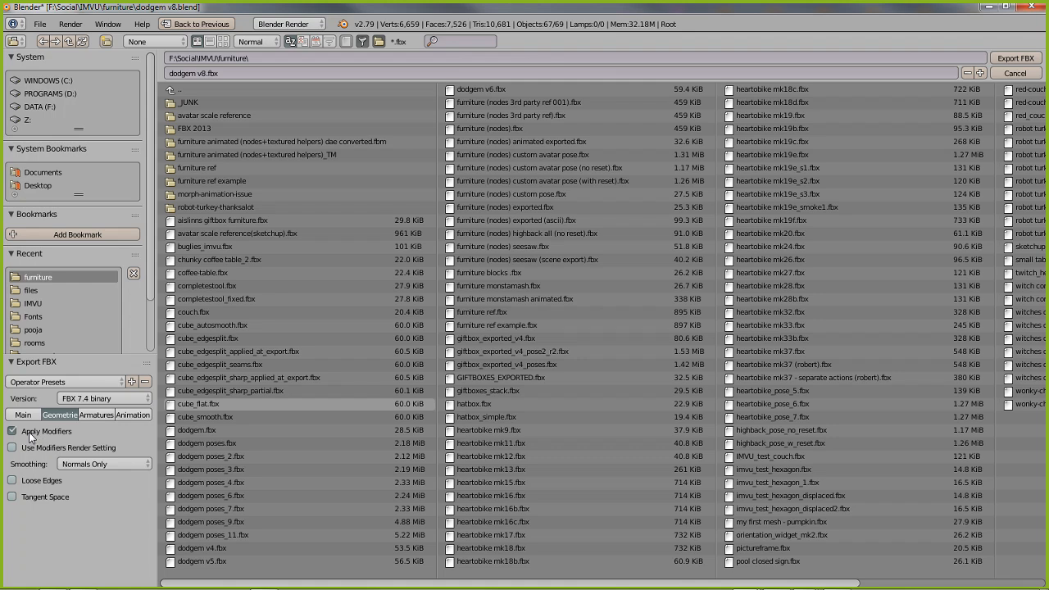
Step: Turn off Add Leaf Bones for armatures, plus NLA Strips and Force Start/End Keying for animation, in the export settings
{"action": "left_click", "coordinate": [96, 415]}
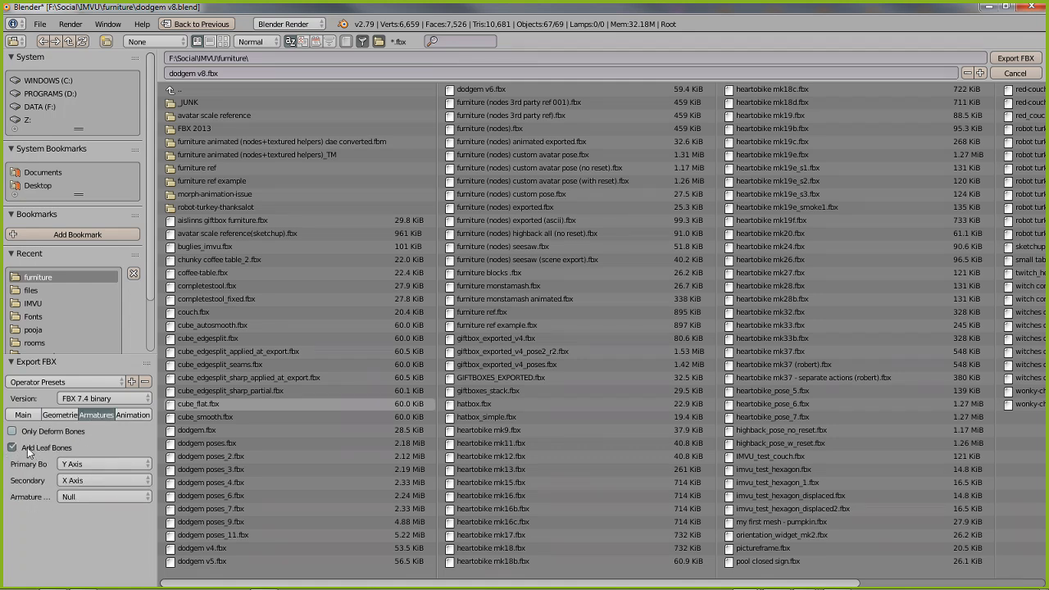
{"action": "left_click", "coordinate": [27, 449]}
{"action": "left_click", "coordinate": [131, 416]}
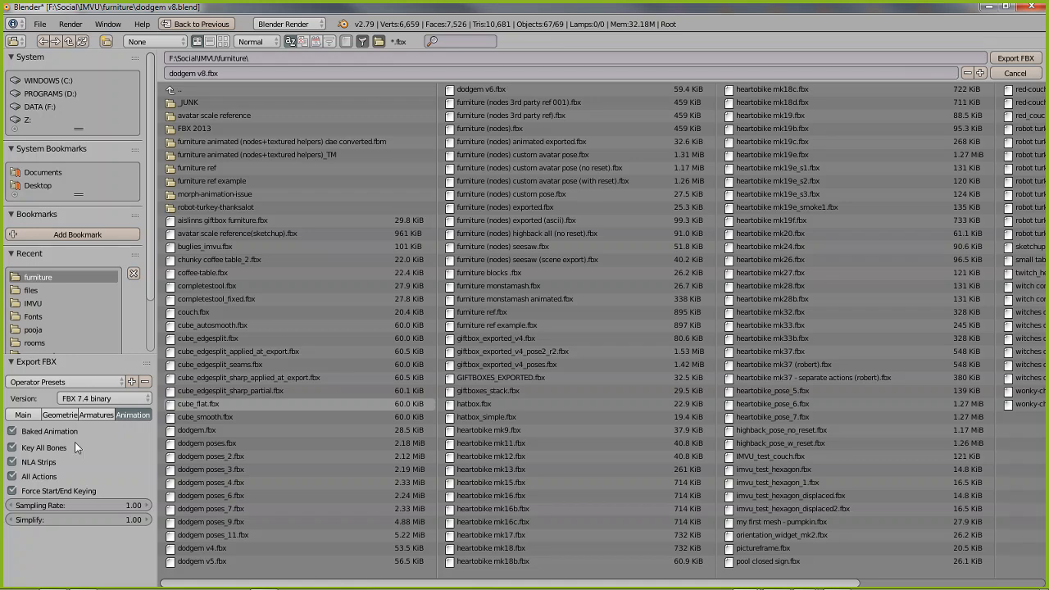
{"action": "left_click", "coordinate": [14, 464]}
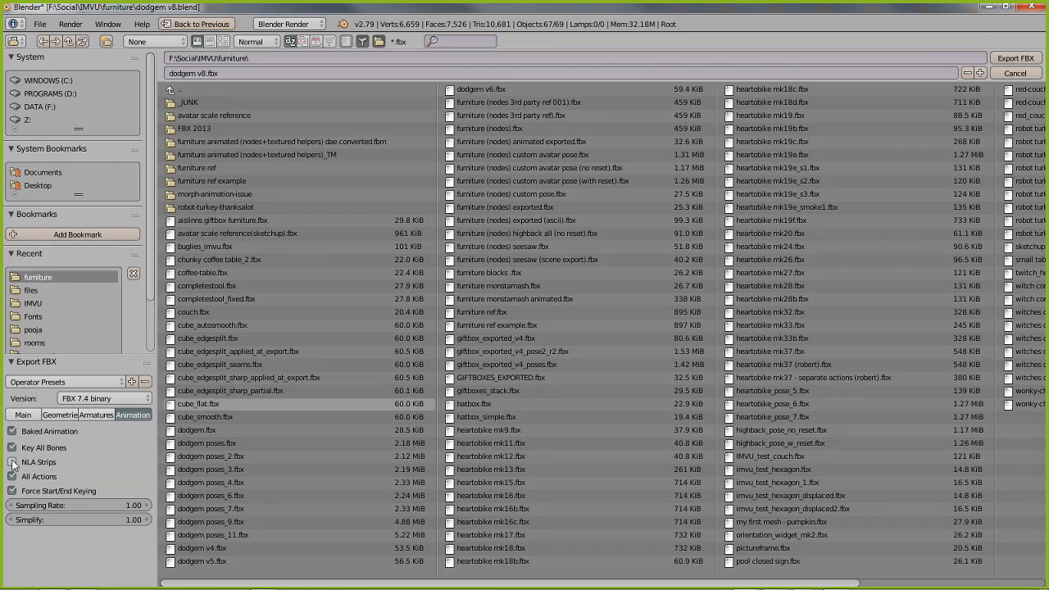
{"action": "left_click", "coordinate": [79, 493]}
Step: Review the armature, geometry and main export settings, and export only the selected objects as dodgem v8.fbx
{"action": "left_click", "coordinate": [85, 415]}
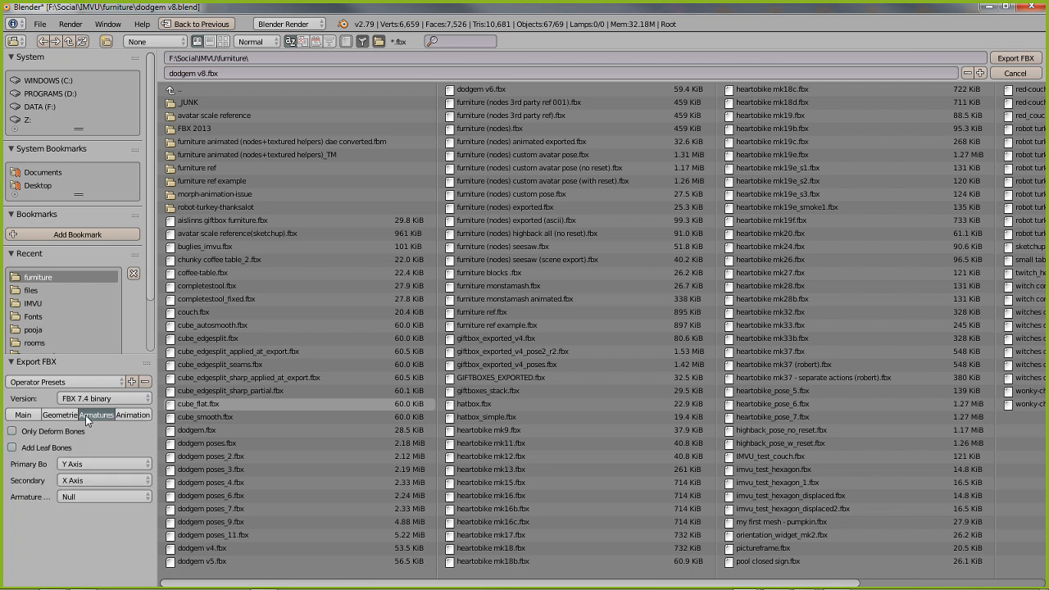
{"action": "left_click", "coordinate": [57, 414]}
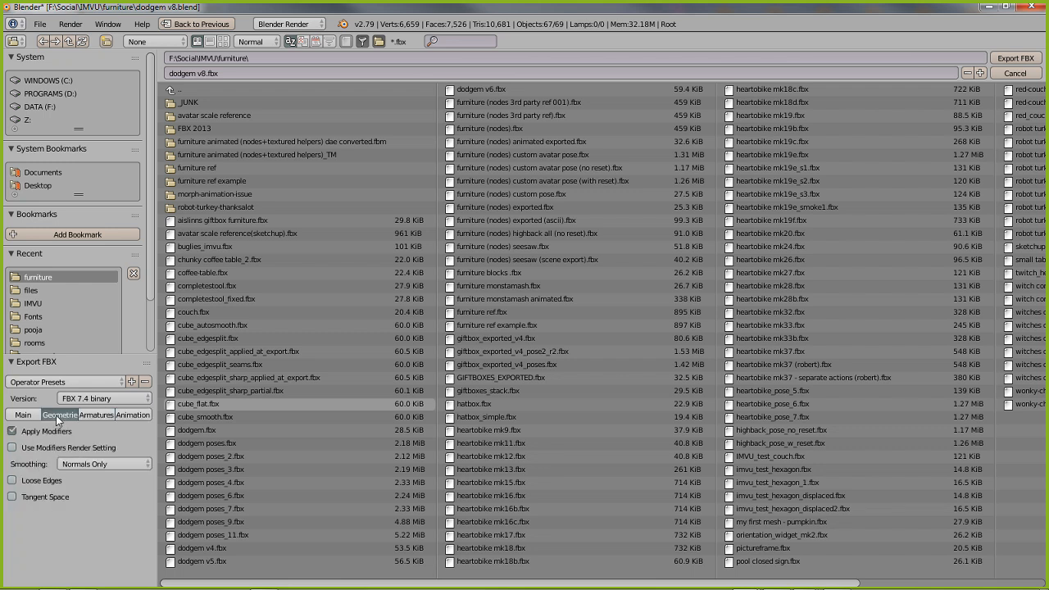
{"action": "left_click", "coordinate": [23, 415]}
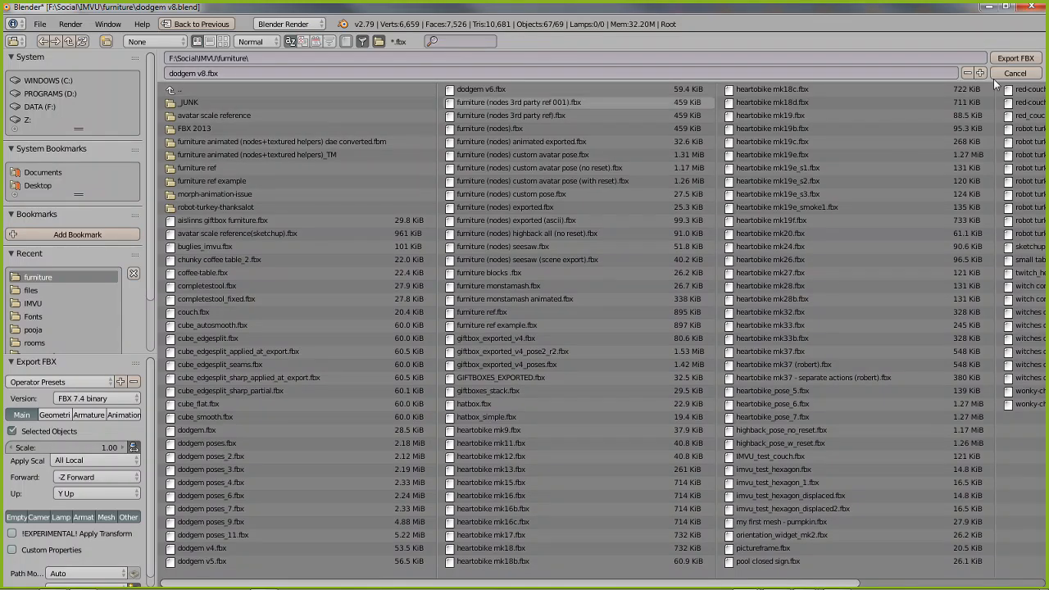
{"action": "left_click", "coordinate": [1015, 59]}
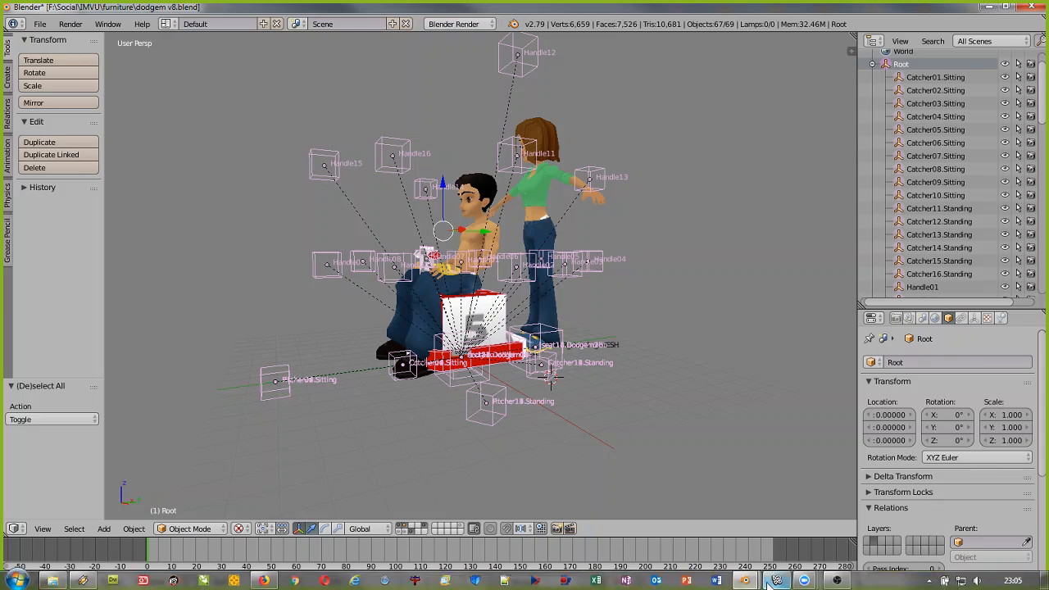
Step: Switch to the IMVU editor and load dodgem v8.fbx from the furniture folder for FBX import
{"action": "left_click", "coordinate": [770, 582]}
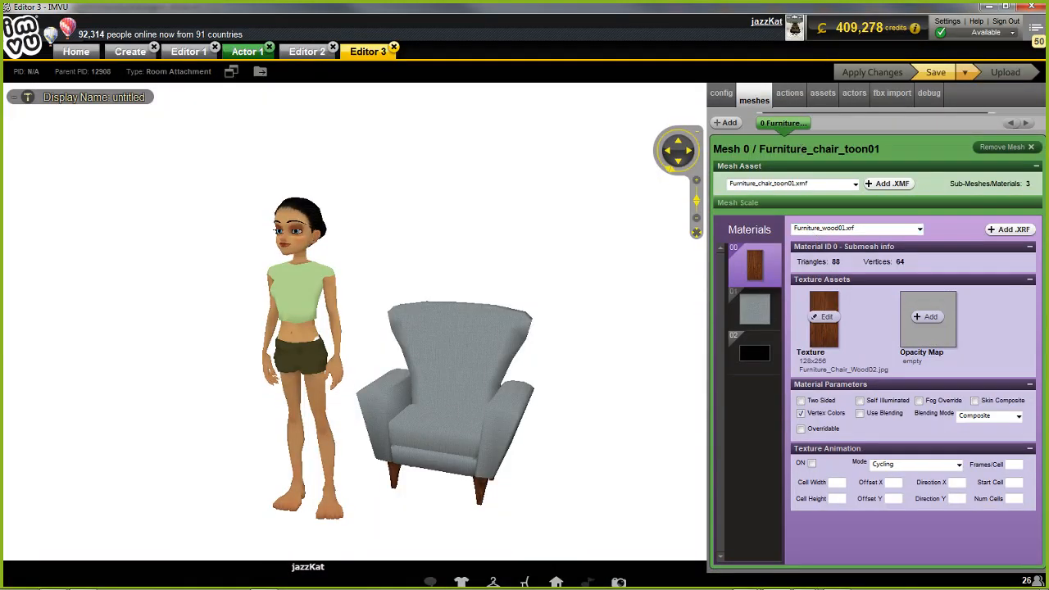
{"action": "left_click", "coordinate": [891, 93]}
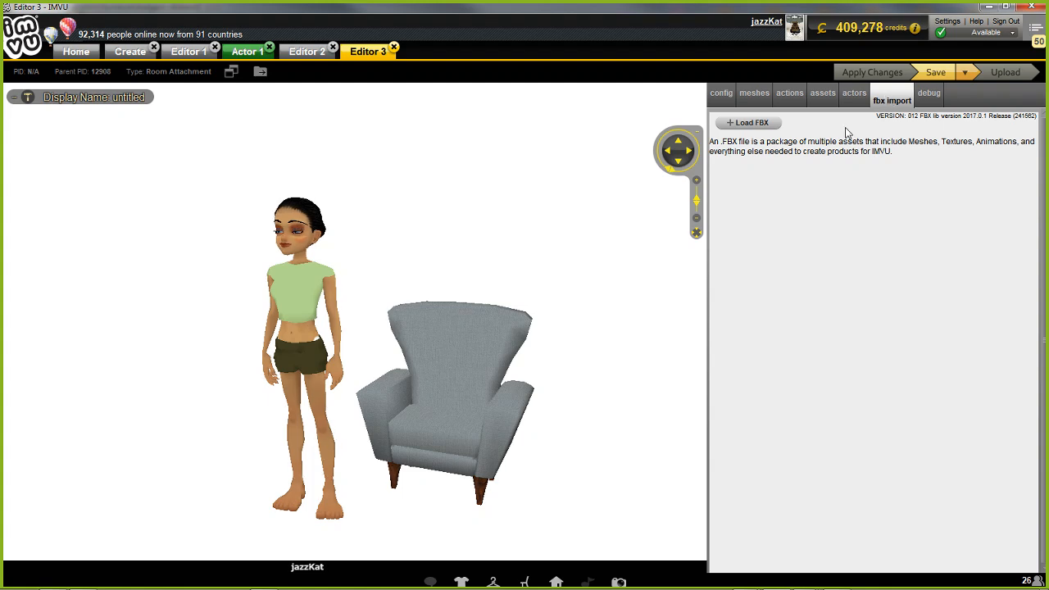
{"action": "left_click", "coordinate": [746, 127]}
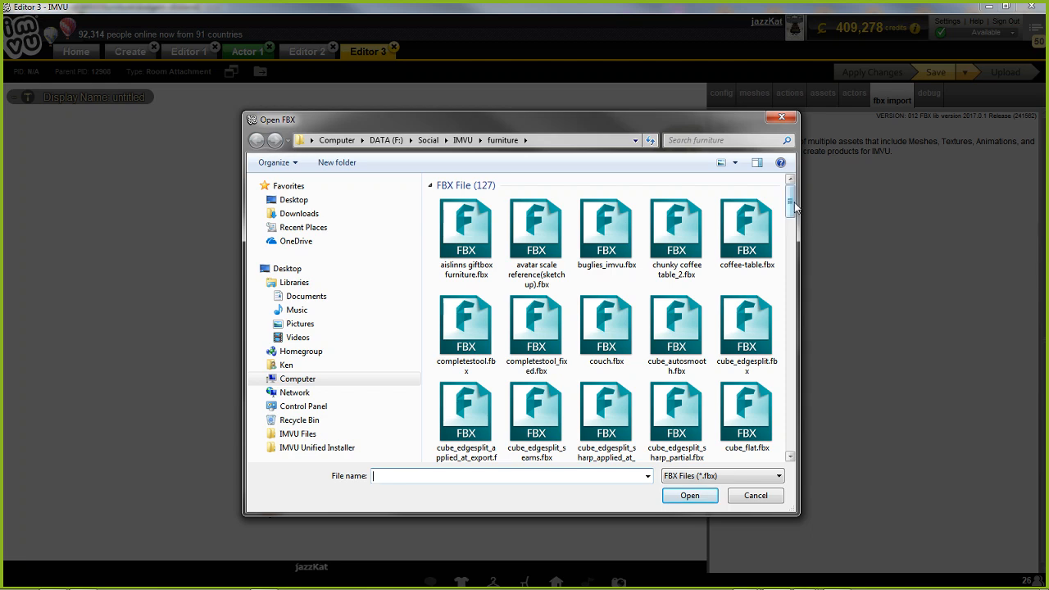
{"action": "left_click_drag", "start_coordinate": [791, 206], "coordinate": [794, 238]}
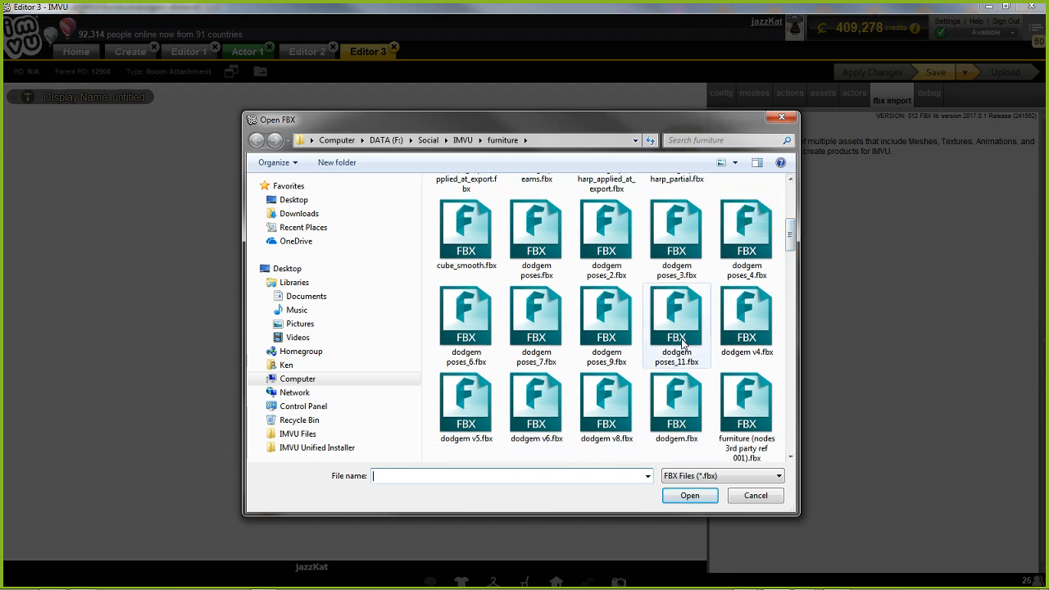
{"action": "left_click", "coordinate": [602, 409]}
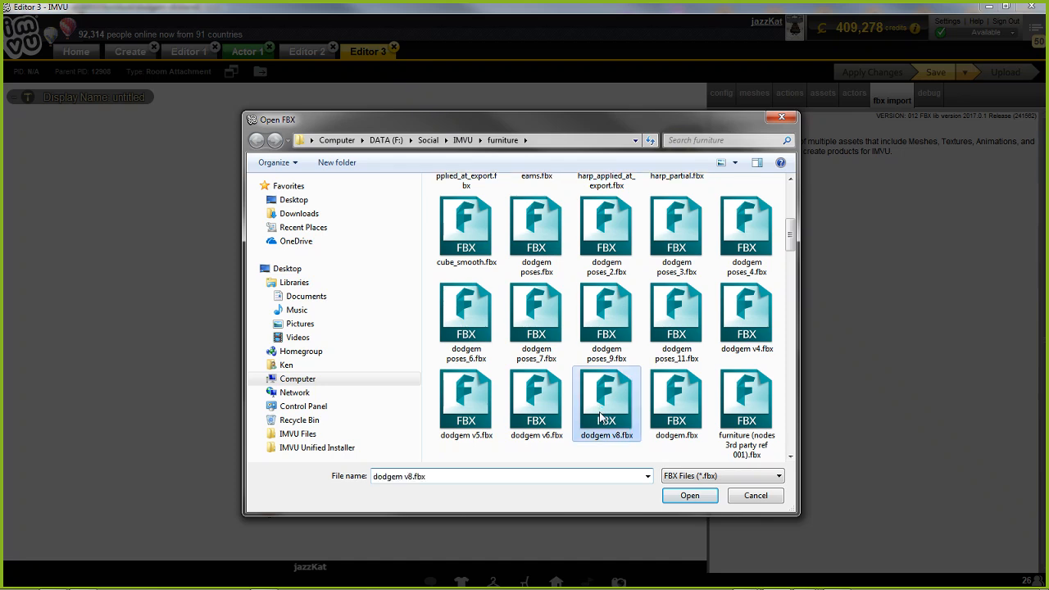
{"action": "left_click", "coordinate": [689, 495]}
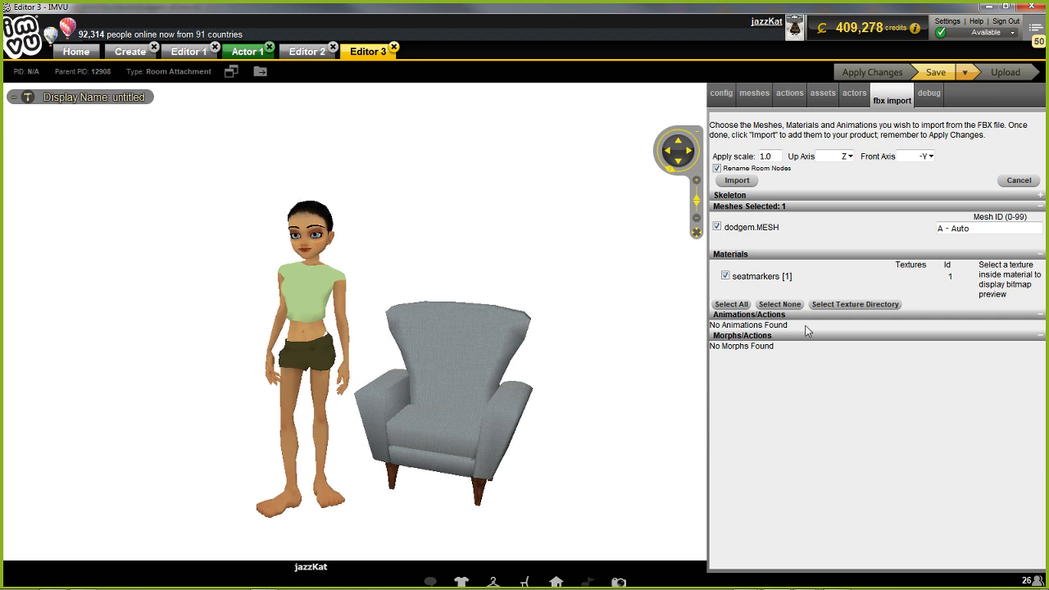
Step: Set the mesh ID of dodgem.MESH to 0 so that it replaces the default chair
{"action": "left_click", "coordinate": [975, 228]}
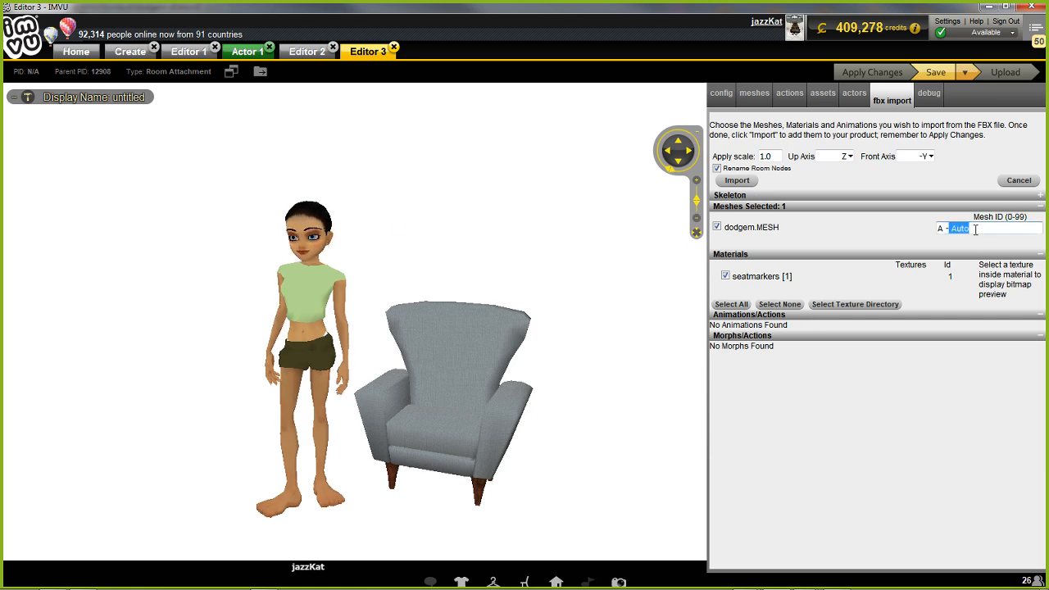
{"action": "type", "text": "0"}
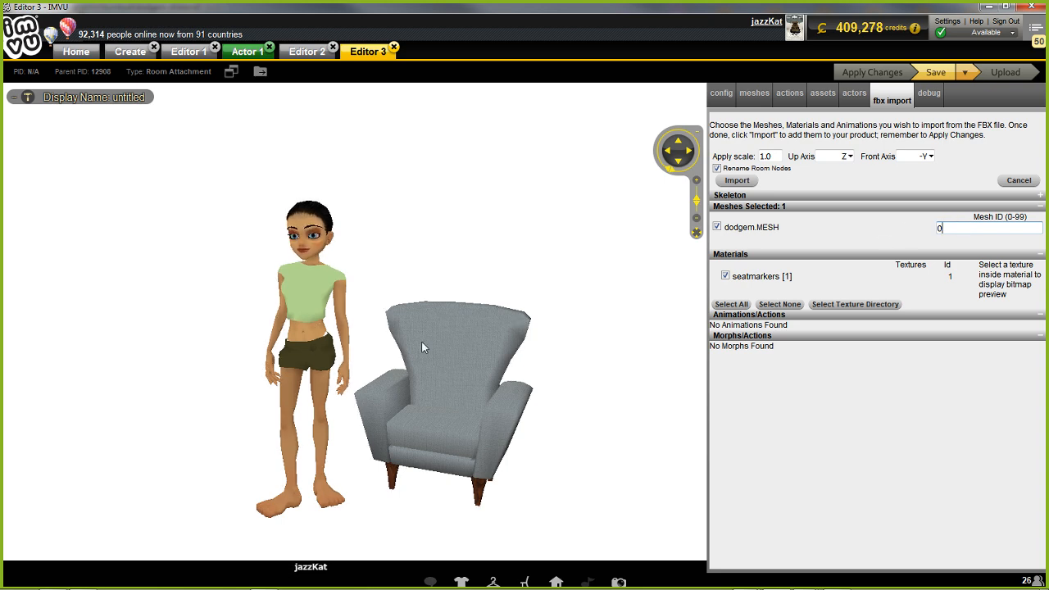
{"action": "left_click", "coordinate": [441, 404]}
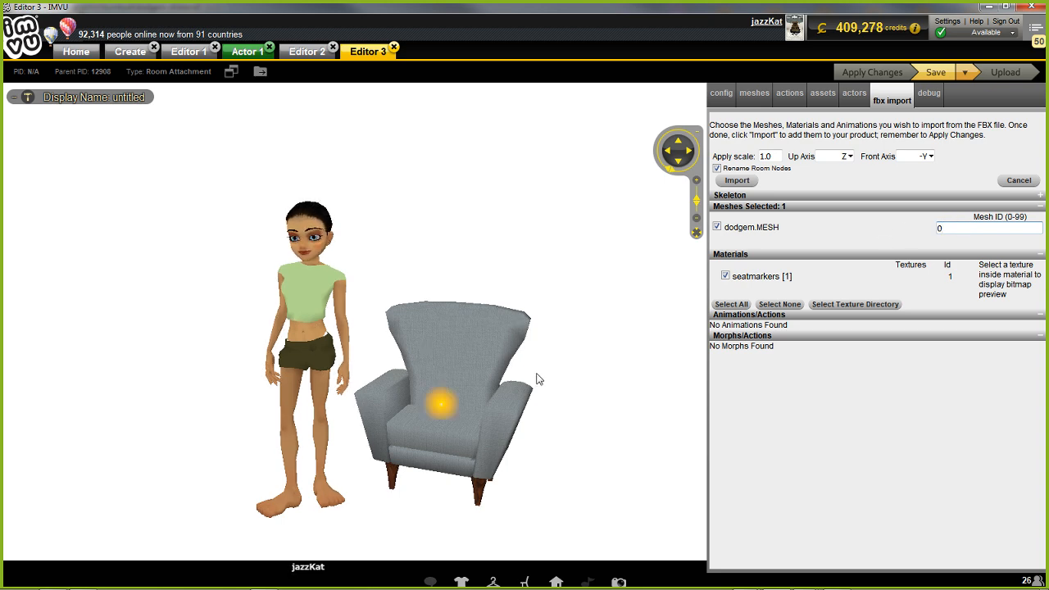
Step: Set the import's apply scale to 0.01 and turn off Rename Room Nodes
{"action": "left_click", "coordinate": [766, 156]}
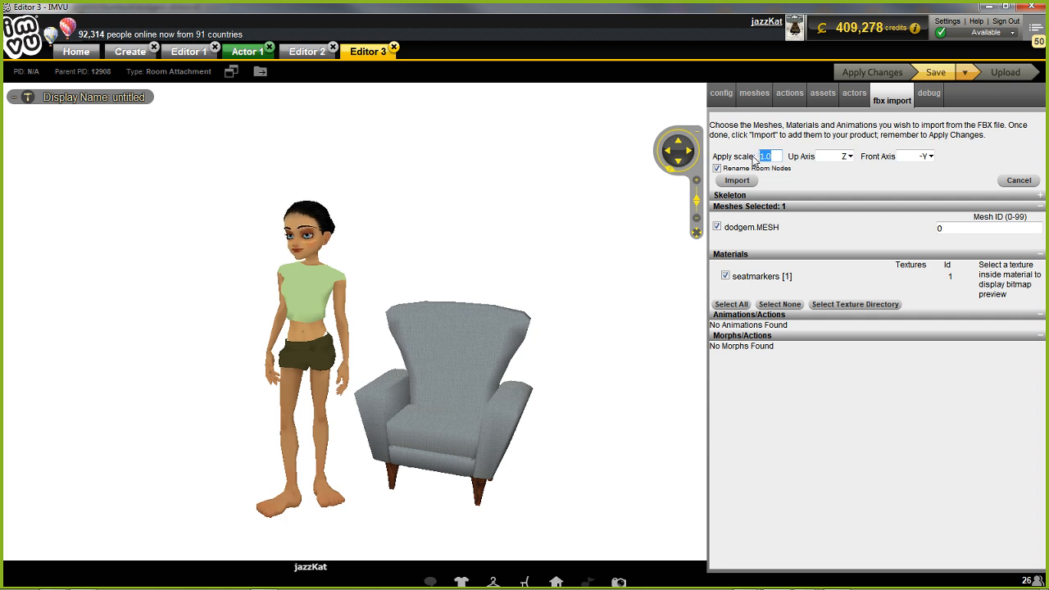
{"action": "type", "text": "0"}
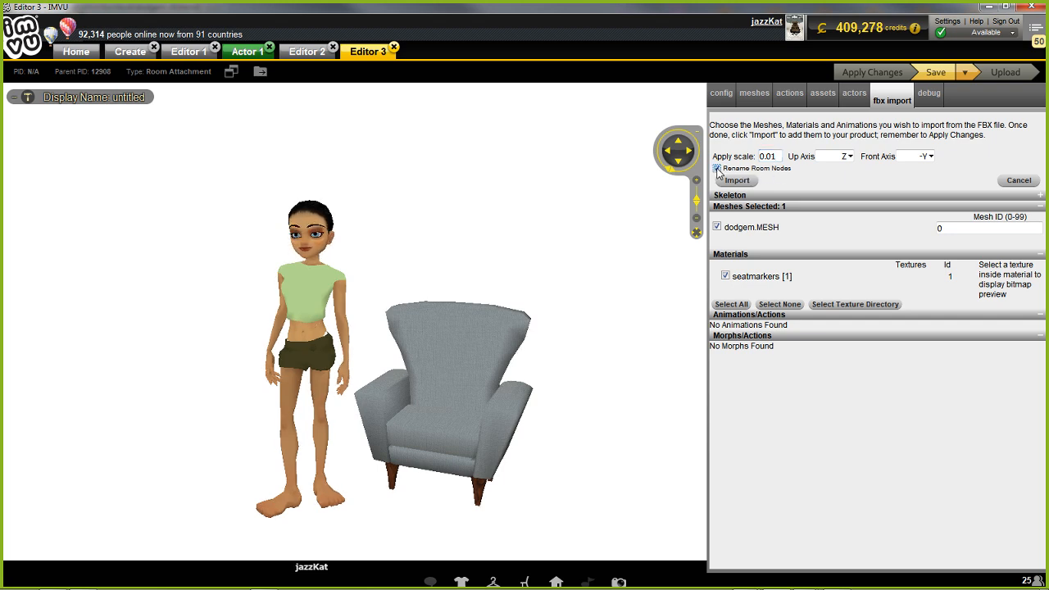
{"action": "left_click", "coordinate": [717, 169]}
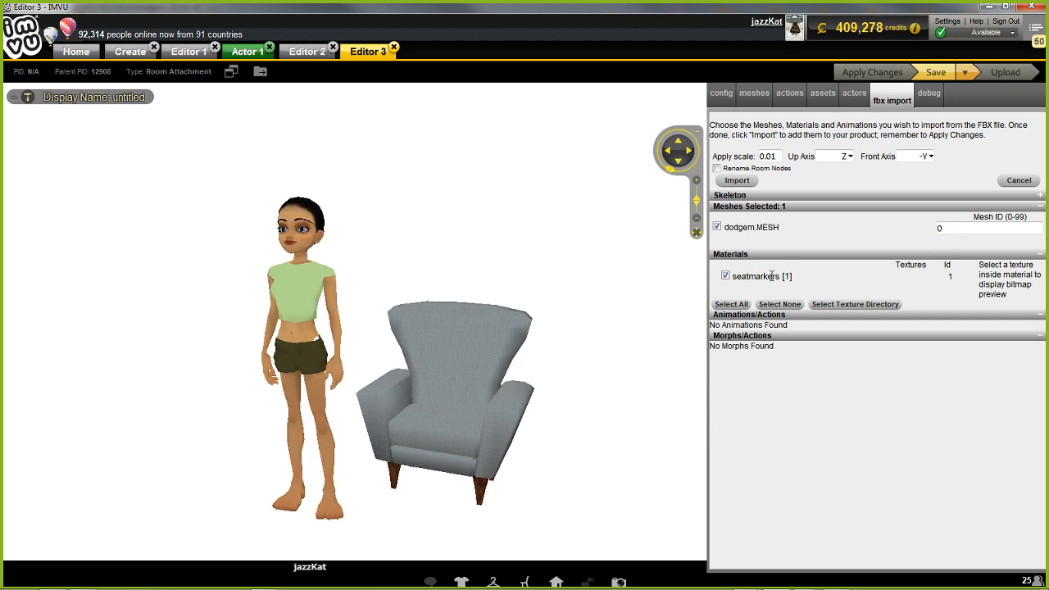
Step: Switch to the Blender window with dodgem v8, select the dodgem mesh and show its material settings
{"action": "mouse_move", "coordinate": [742, 584]}
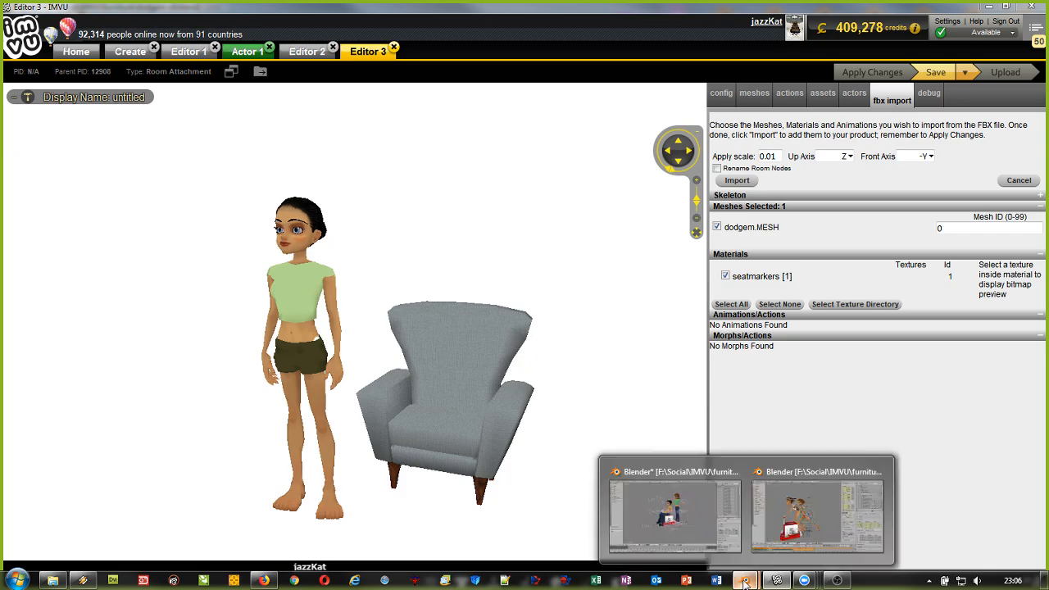
{"action": "left_click", "coordinate": [699, 510]}
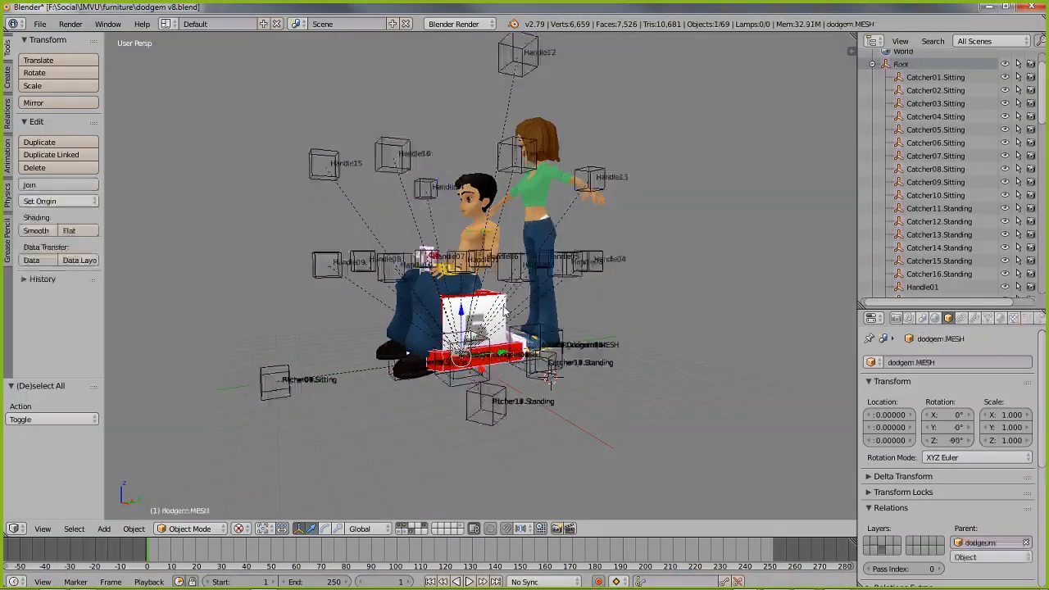
{"action": "scroll", "coordinate": [481, 361], "scroll_direction": "up", "scroll_amount": 3}
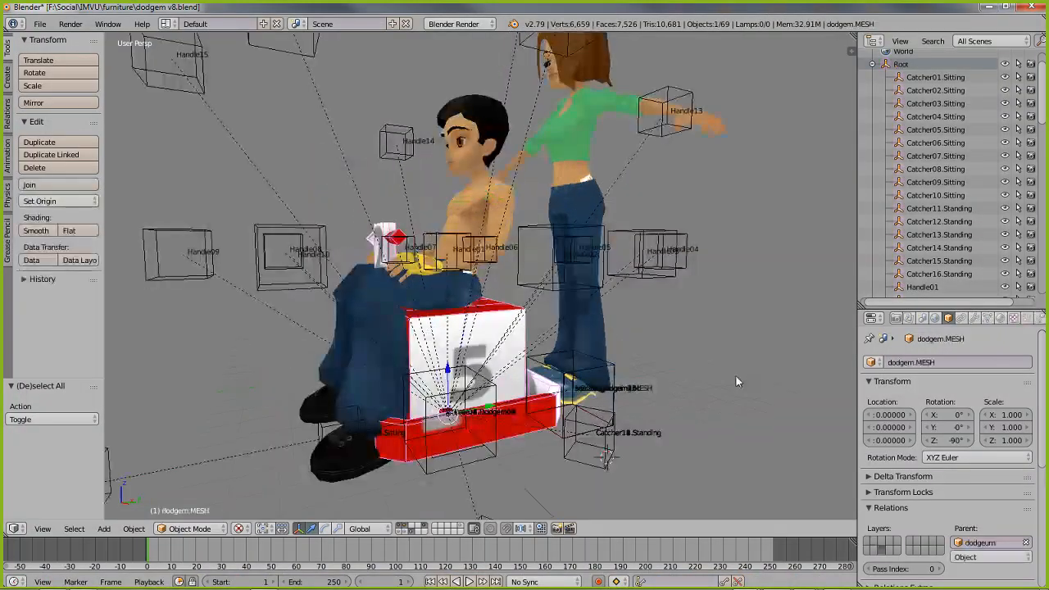
{"action": "left_click", "coordinate": [1000, 319]}
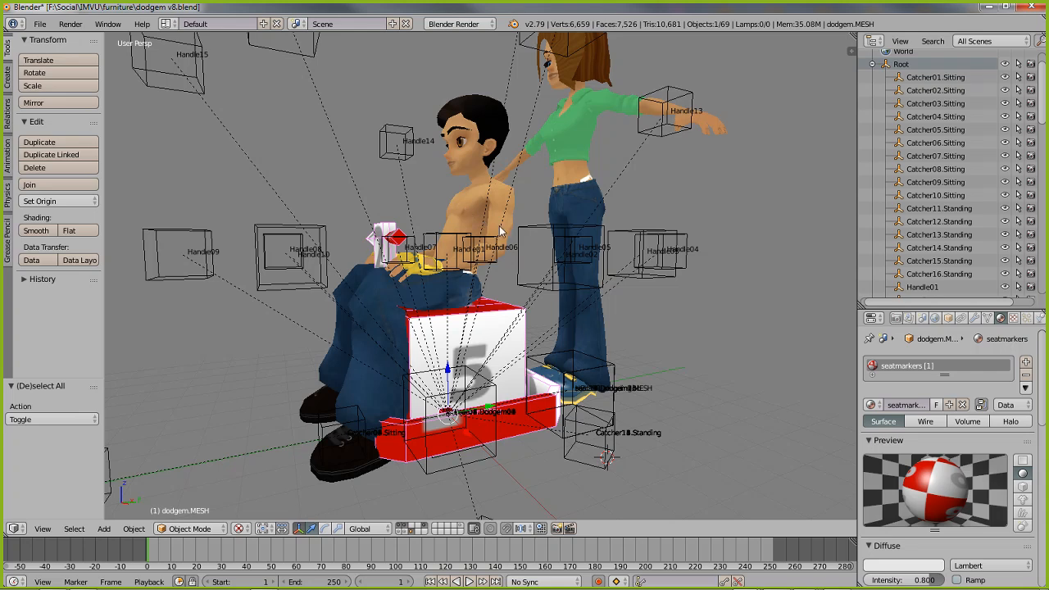
Step: Switch back to the IMVU editor, import the dodgem mesh with its seatmarkers material and apply the changes to the product
{"action": "mouse_move", "coordinate": [945, 374]}
{"action": "left_mouse_down"}
{"action": "mouse_move", "coordinate": [944, 412]}
{"action": "mouse_move", "coordinate": [944, 391]}
{"action": "left_mouse_up"}
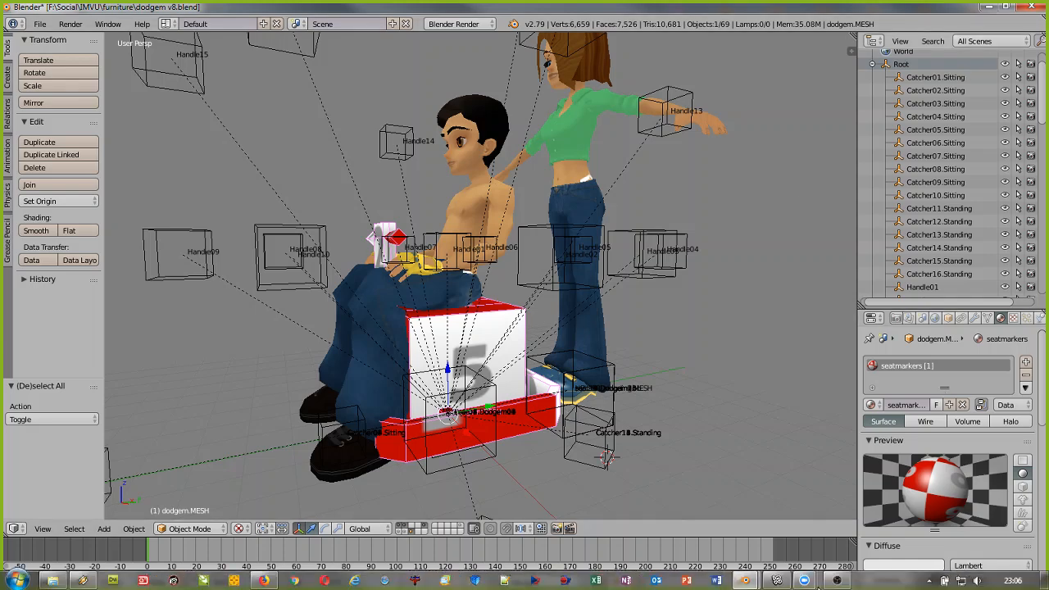
{"action": "mouse_move", "coordinate": [777, 580]}
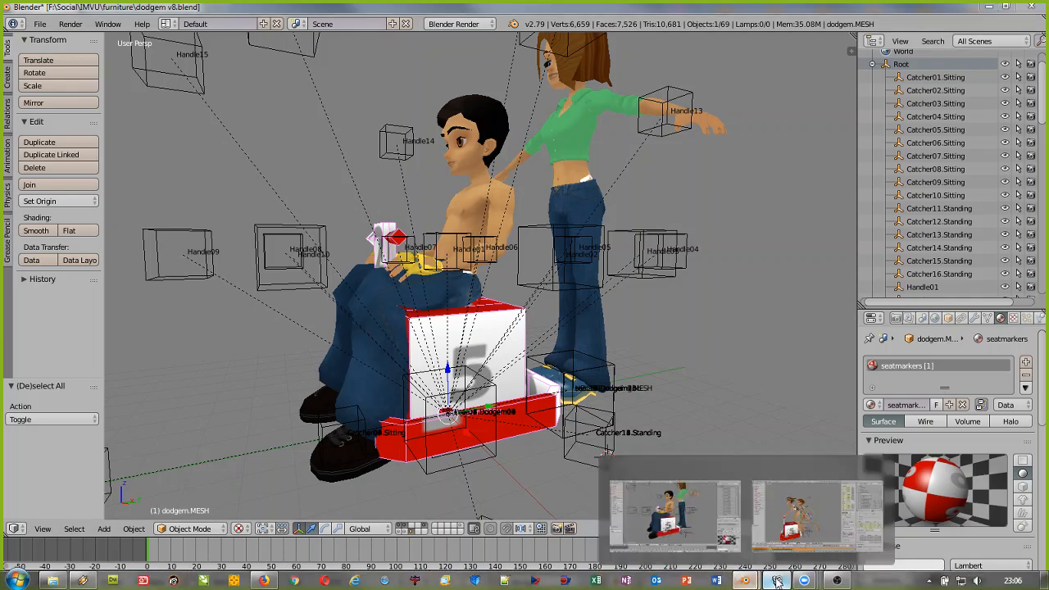
{"action": "left_click", "coordinate": [817, 514]}
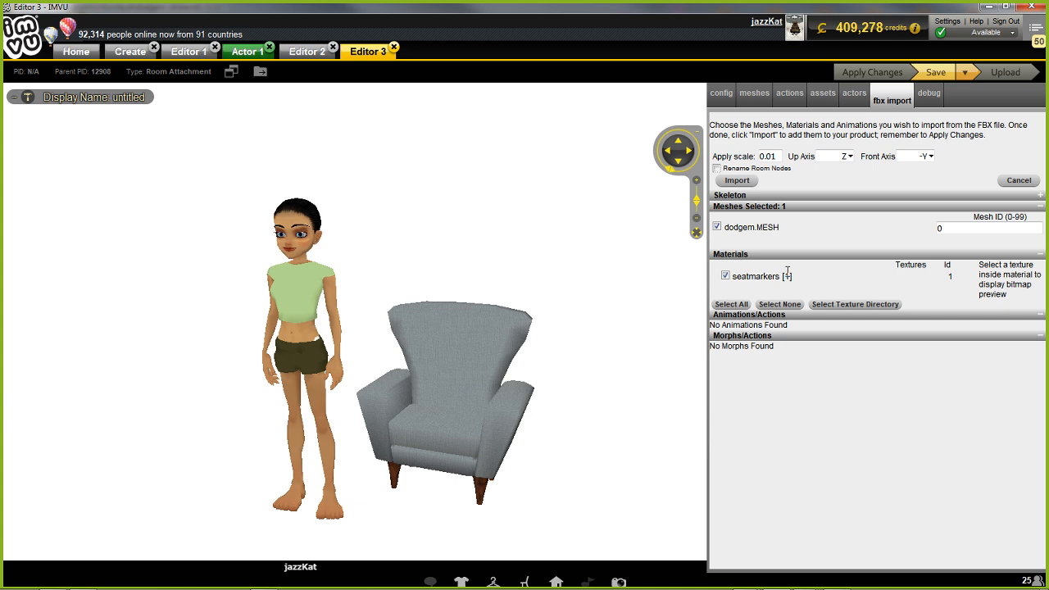
{"action": "left_click", "coordinate": [736, 180]}
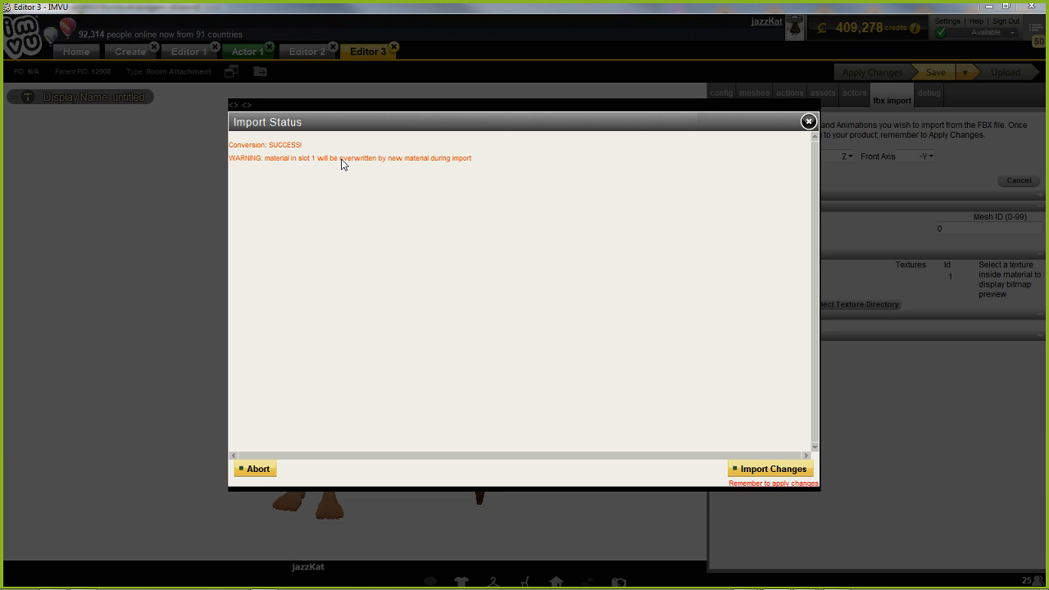
{"action": "left_click", "coordinate": [765, 472]}
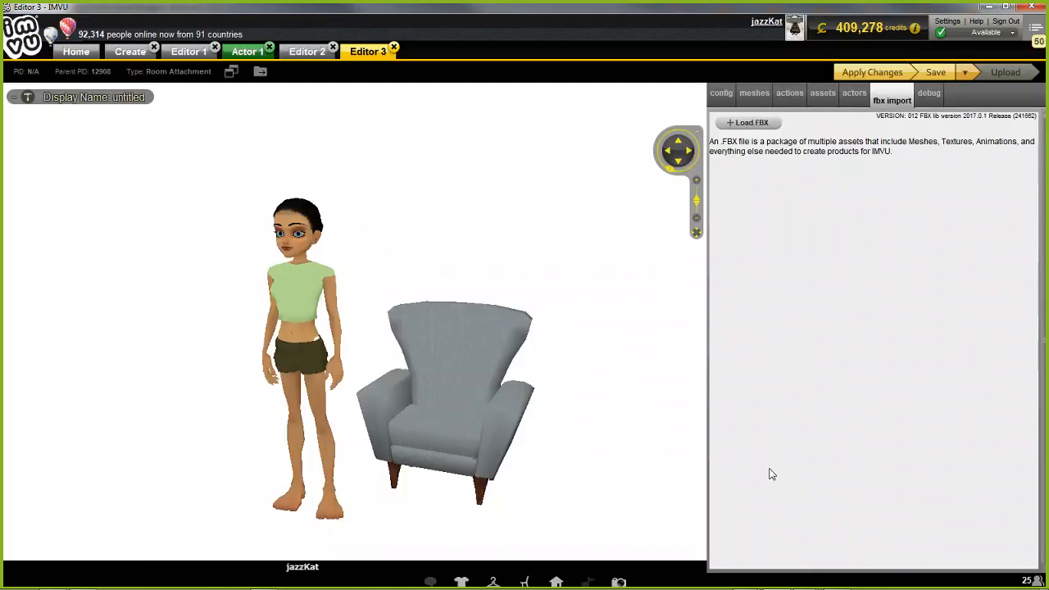
{"action": "left_click", "coordinate": [880, 73]}
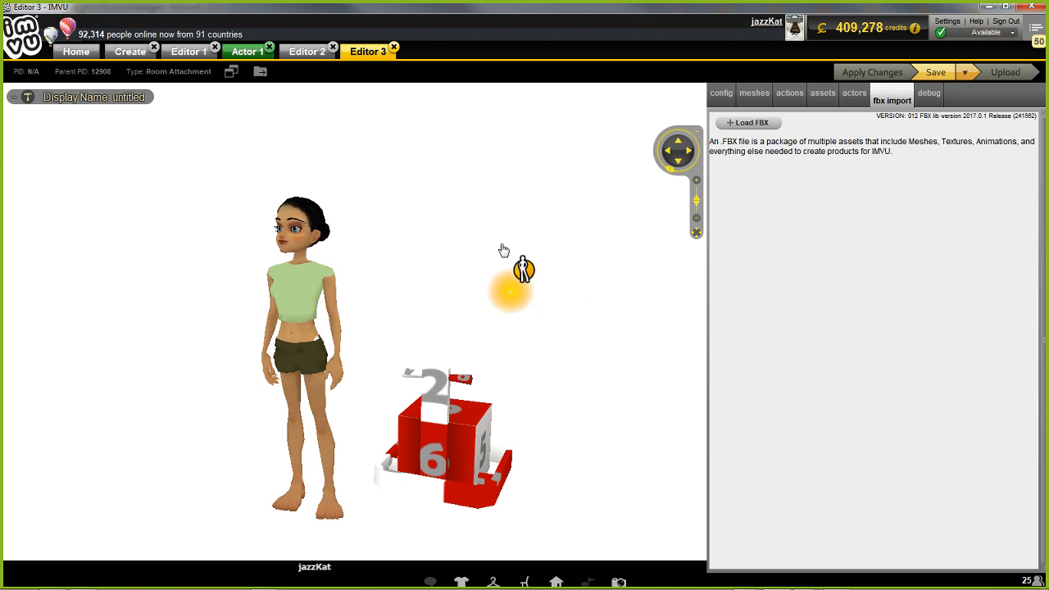
Step: Inspect the imported dodgem and move the avatar between its seat nodes to test the seating positions
{"action": "left_click_drag", "start_coordinate": [520, 353], "coordinate": [497, 363]}
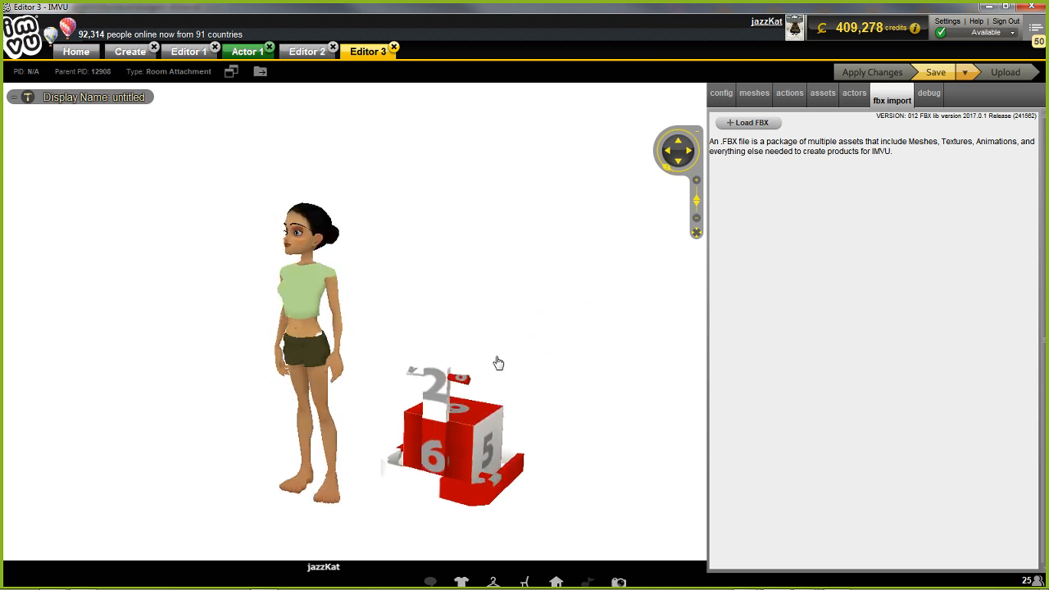
{"action": "scroll", "coordinate": [502, 370], "scroll_direction": "up", "scroll_amount": 1}
{"action": "scroll", "coordinate": [501, 369], "scroll_direction": "down", "scroll_amount": 3}
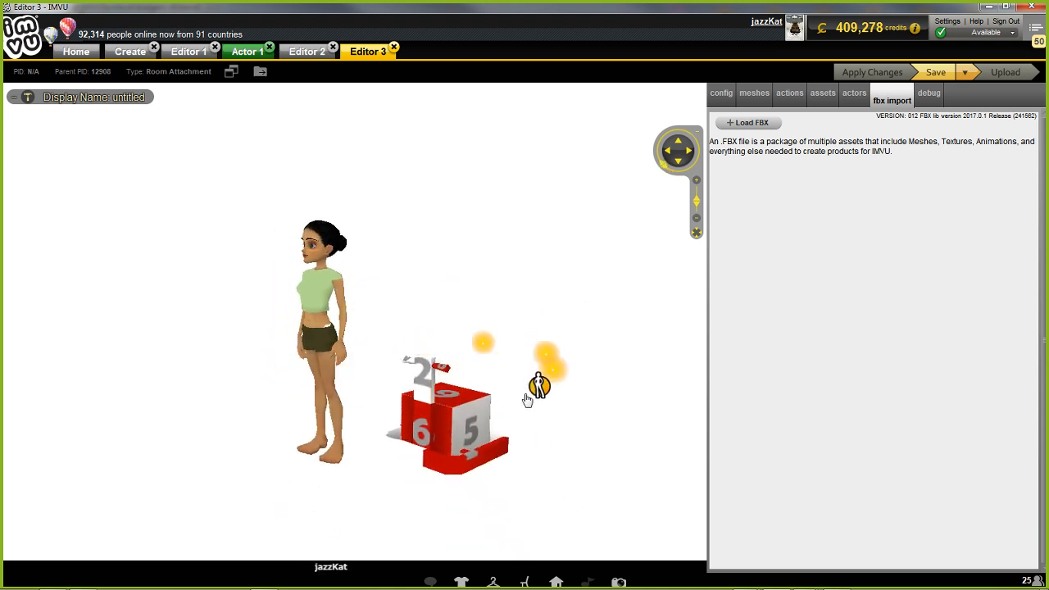
{"action": "left_click", "coordinate": [375, 353]}
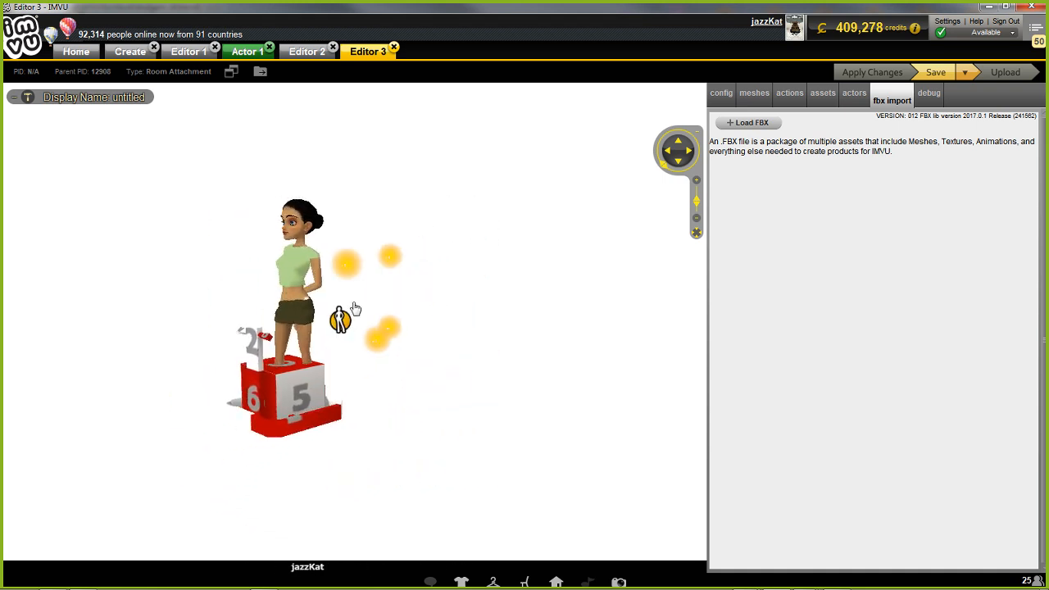
{"action": "left_click", "coordinate": [360, 280]}
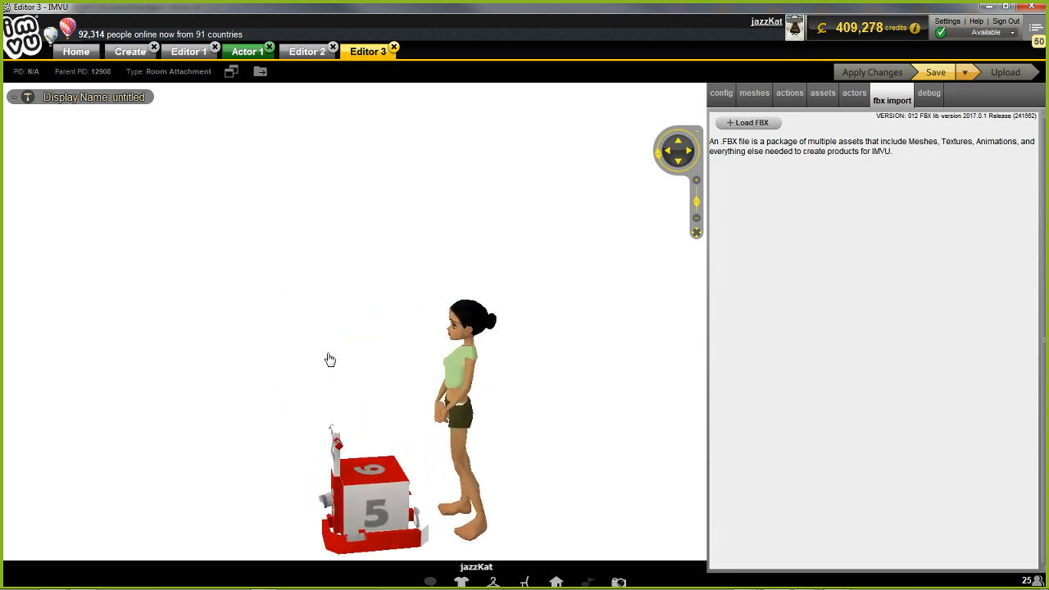
{"action": "left_click", "coordinate": [287, 430]}
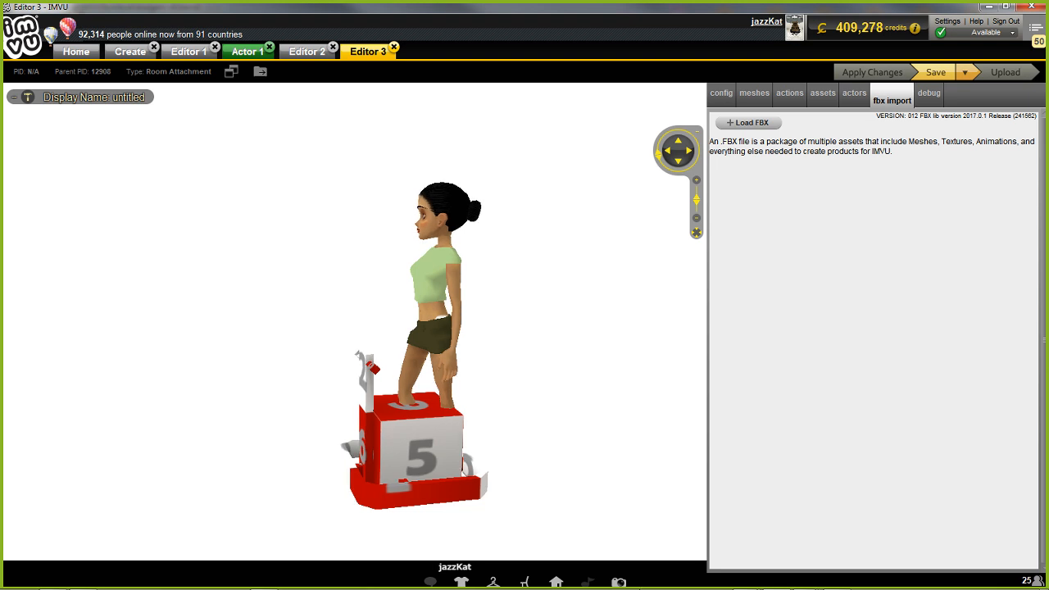
Step: Switch to the Blender window with dodgem poses_12 and put the Female03MasterRoot armature in Object Mode
{"action": "mouse_move", "coordinate": [687, 587]}
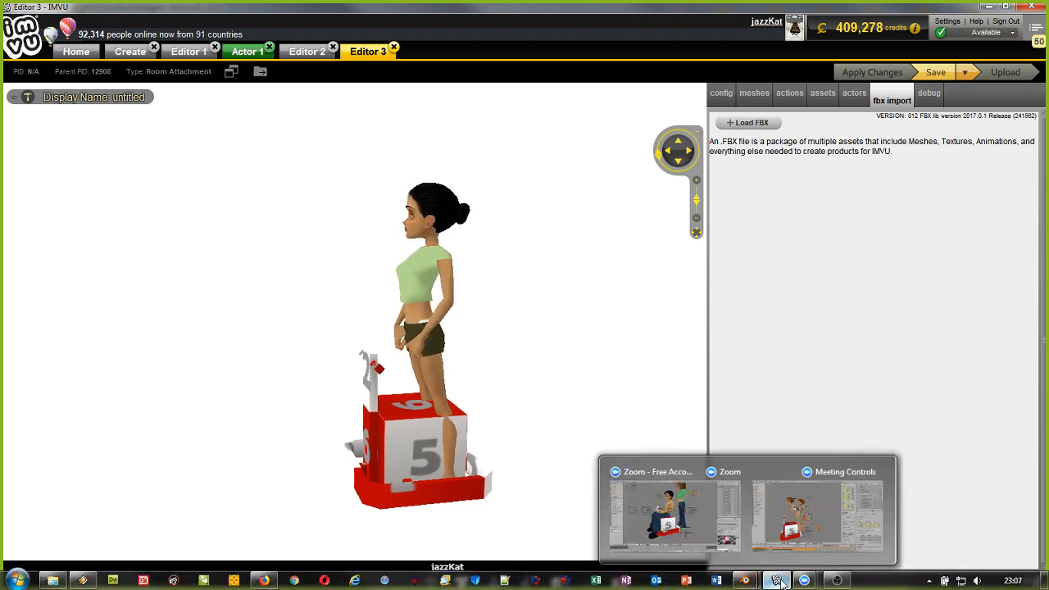
{"action": "mouse_move", "coordinate": [752, 583]}
{"action": "left_click", "coordinate": [820, 508]}
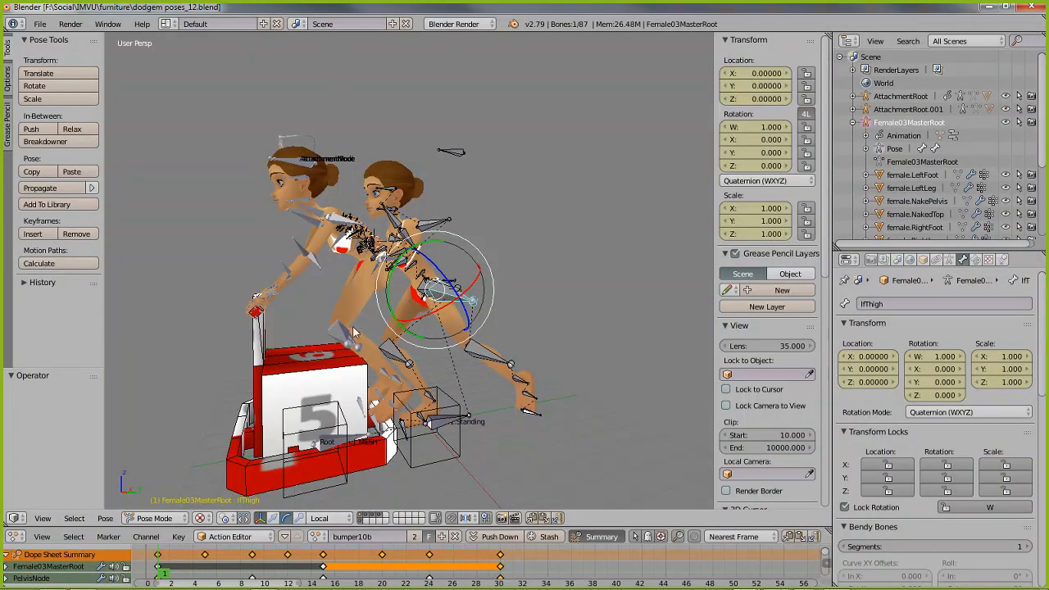
{"action": "mouse_move", "coordinate": [353, 326]}
{"action": "middle_mouse_down"}
{"action": "mouse_move", "coordinate": [380, 338]}
{"action": "mouse_move", "coordinate": [440, 336]}
{"action": "middle_mouse_up"}
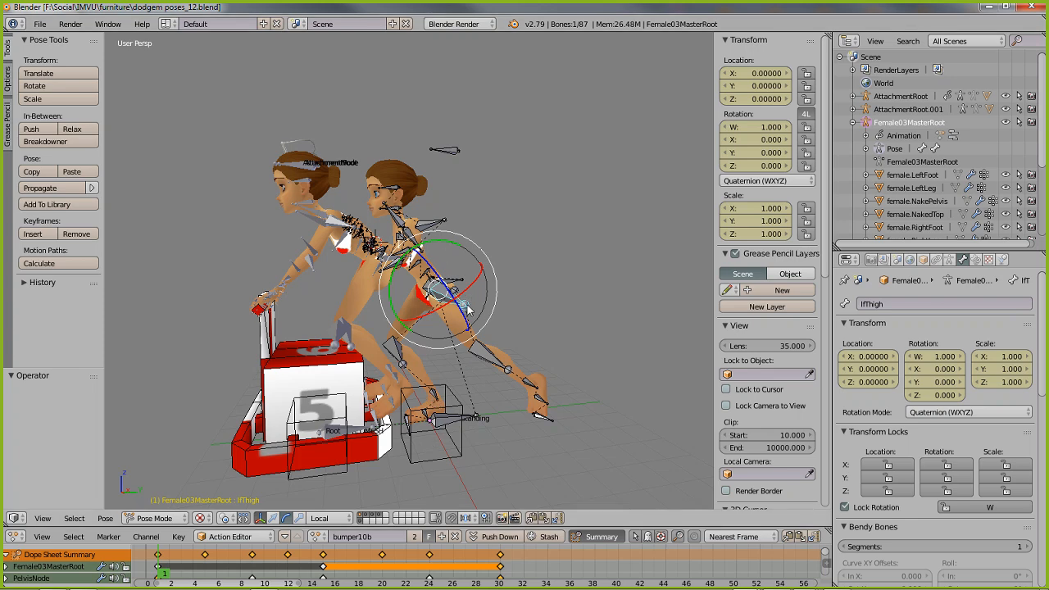
{"action": "key", "text": "ctrl+Tab"}
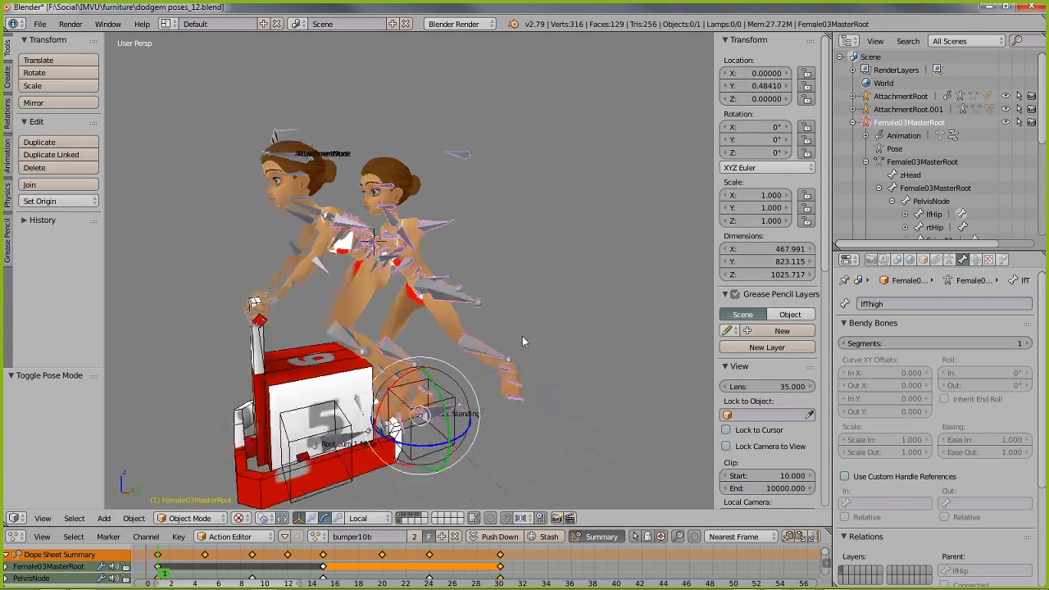
{"action": "key", "text": "ctrl+Tab"}
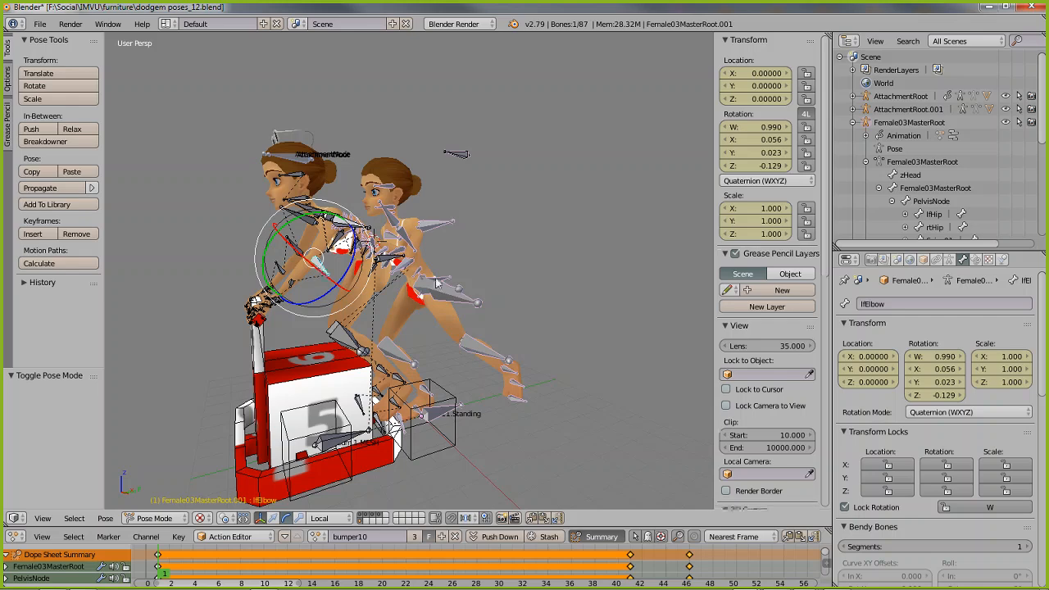
{"action": "key", "text": "ctrl+Tab"}
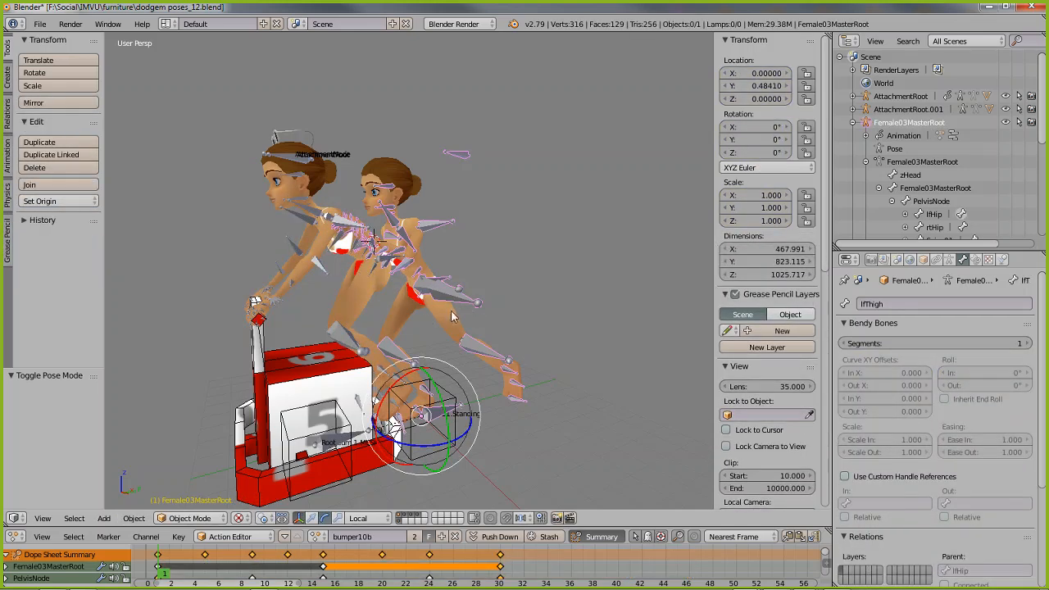
{"action": "key", "text": "ctrl+Tab"}
{"action": "key", "text": "ctrl+Tab"}
{"action": "middle_click_drag", "start_coordinate": [469, 379], "coordinate": [463, 352]}
{"action": "mouse_move", "coordinate": [557, 353]}
{"action": "middle_mouse_down"}
{"action": "mouse_move", "coordinate": [578, 361]}
{"action": "mouse_move", "coordinate": [547, 352]}
{"action": "middle_mouse_up"}
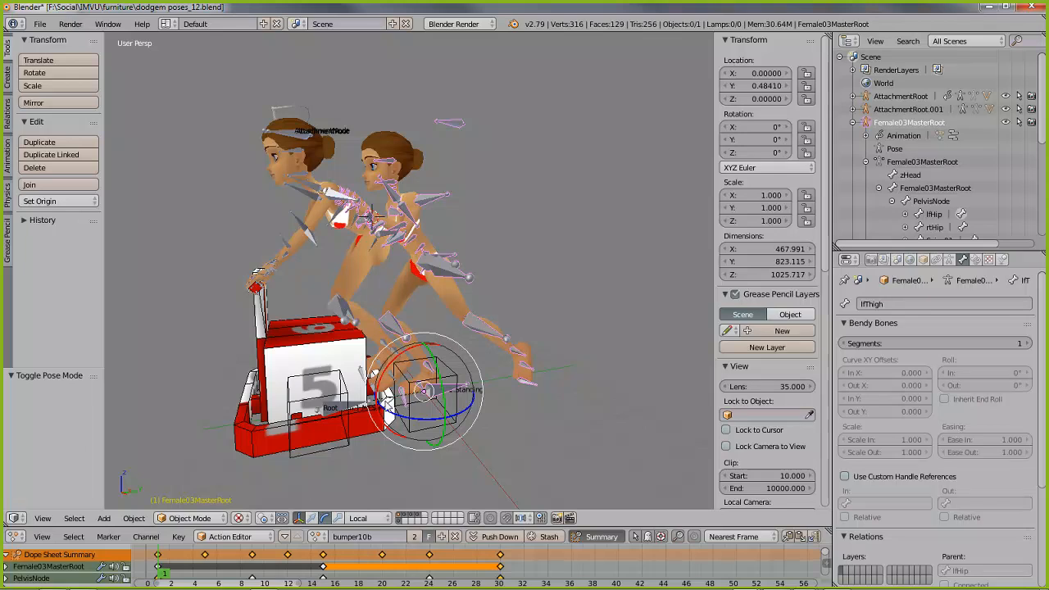
Step: Scrub the bumper10b action to frame 25 and look through the list of stored actions without choosing another
{"action": "left_click_drag", "start_coordinate": [168, 572], "coordinate": [452, 567]}
{"action": "left_click", "coordinate": [317, 536]}
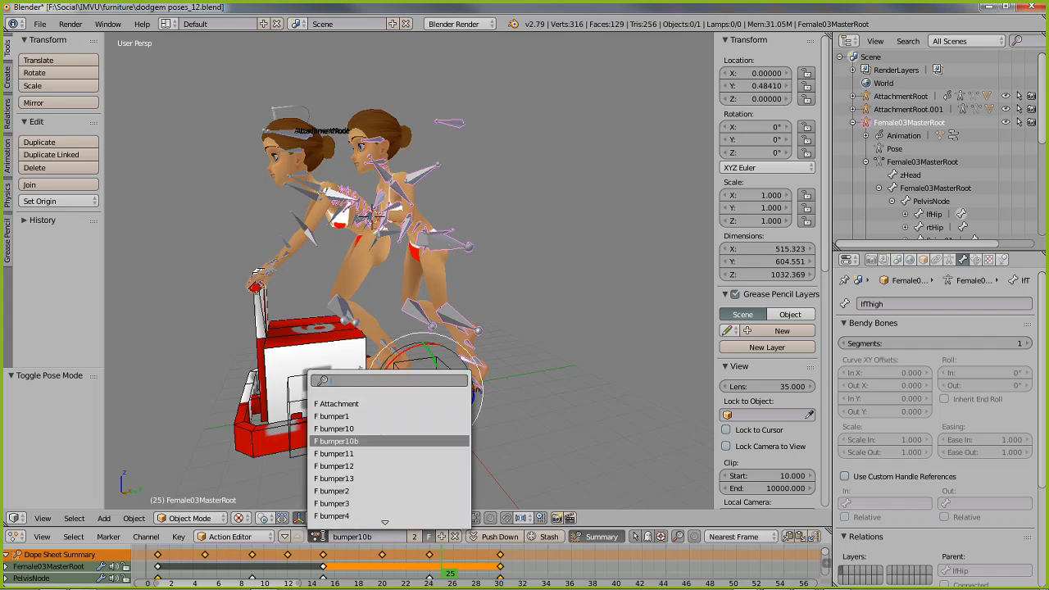
{"action": "scroll", "coordinate": [346, 417], "scroll_direction": "up", "scroll_amount": 2}
{"action": "scroll", "coordinate": [346, 418], "scroll_direction": "down", "scroll_amount": 15}
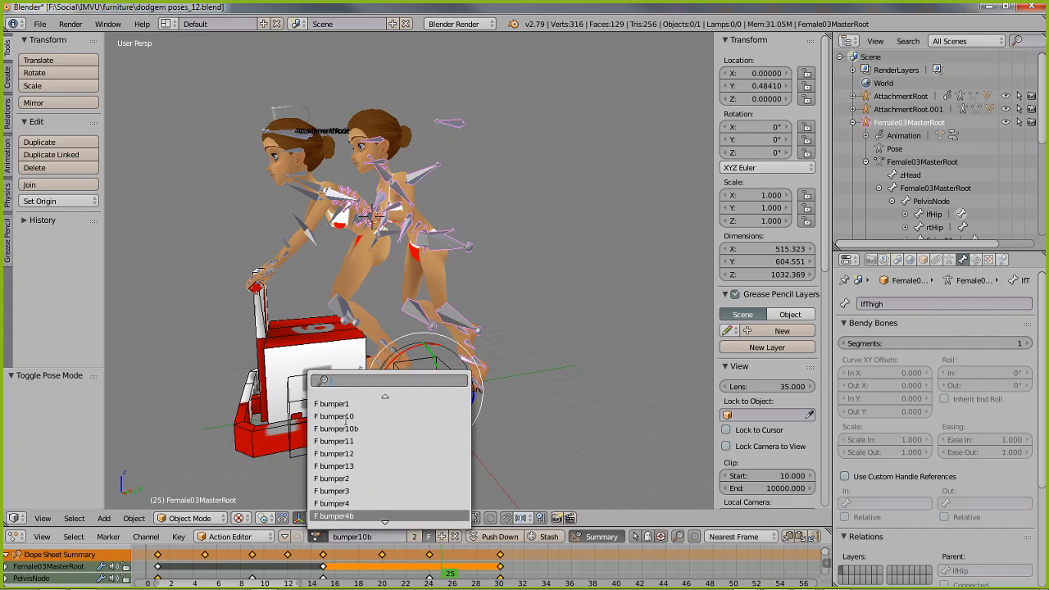
{"action": "scroll", "coordinate": [357, 510], "scroll_direction": "down", "scroll_amount": 2}
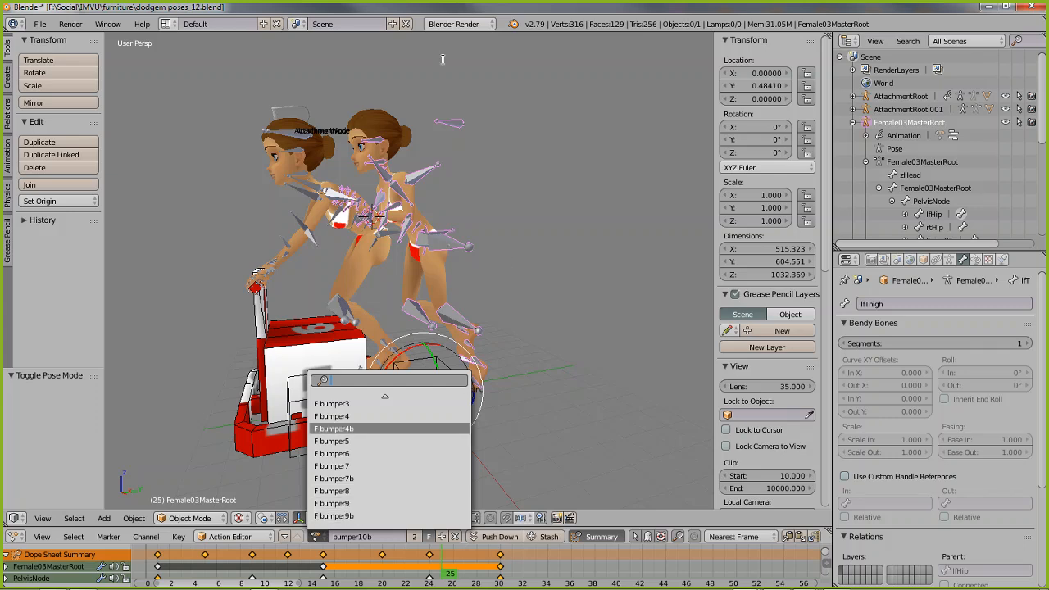
{"action": "left_click", "coordinate": [430, 264]}
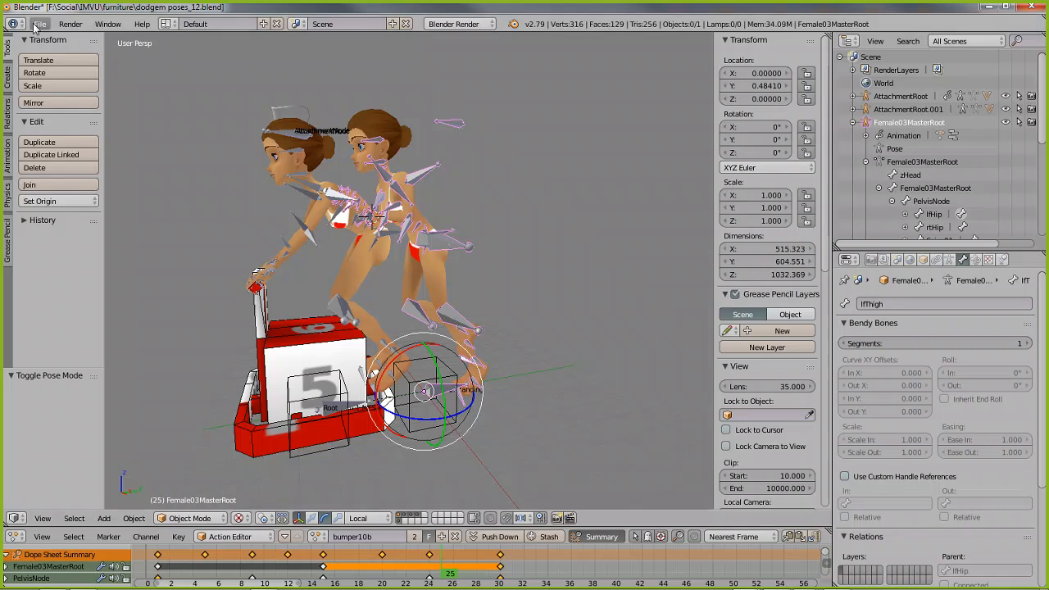
Step: Set up an FBX export of dodgem poses_12.fbx limited to selected objects, with Use Modifiers Render Setting turned off
{"action": "left_click", "coordinate": [37, 25]}
{"action": "mouse_move", "coordinate": [72, 289]}
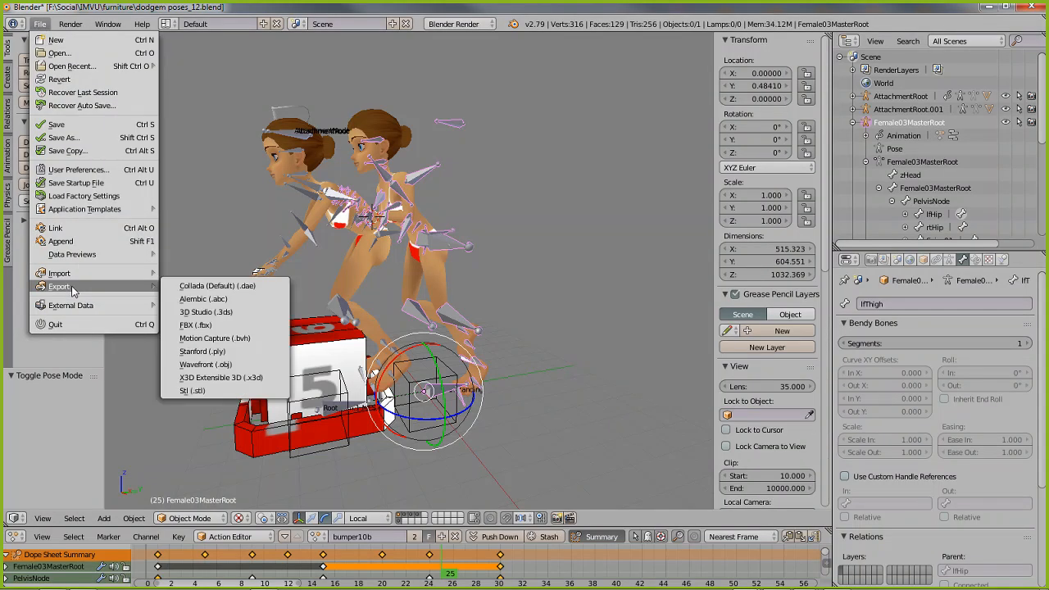
{"action": "left_click", "coordinate": [207, 325]}
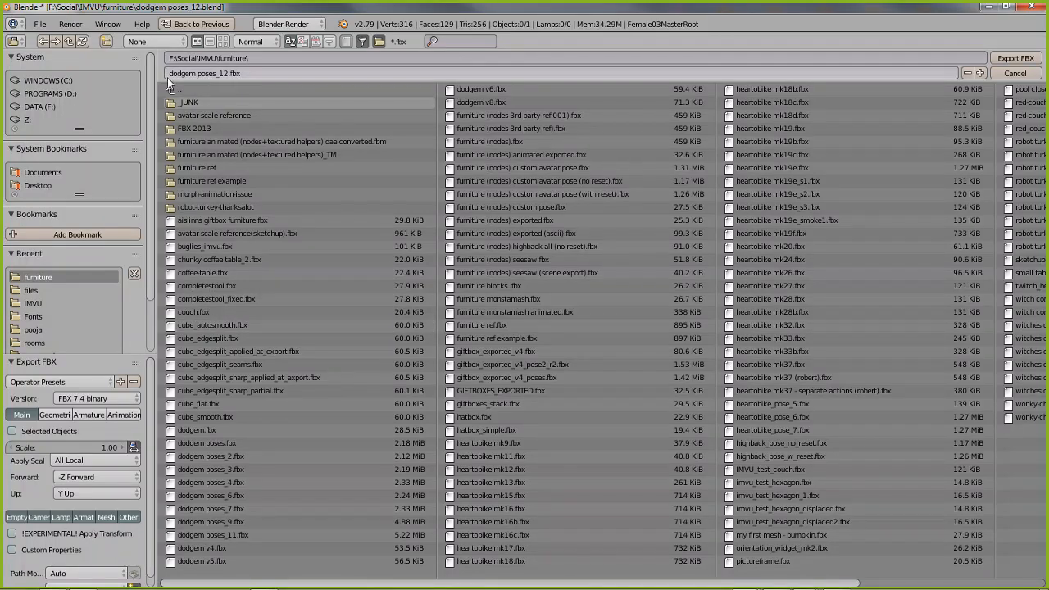
{"action": "left_click", "coordinate": [54, 415]}
{"action": "left_click", "coordinate": [23, 416]}
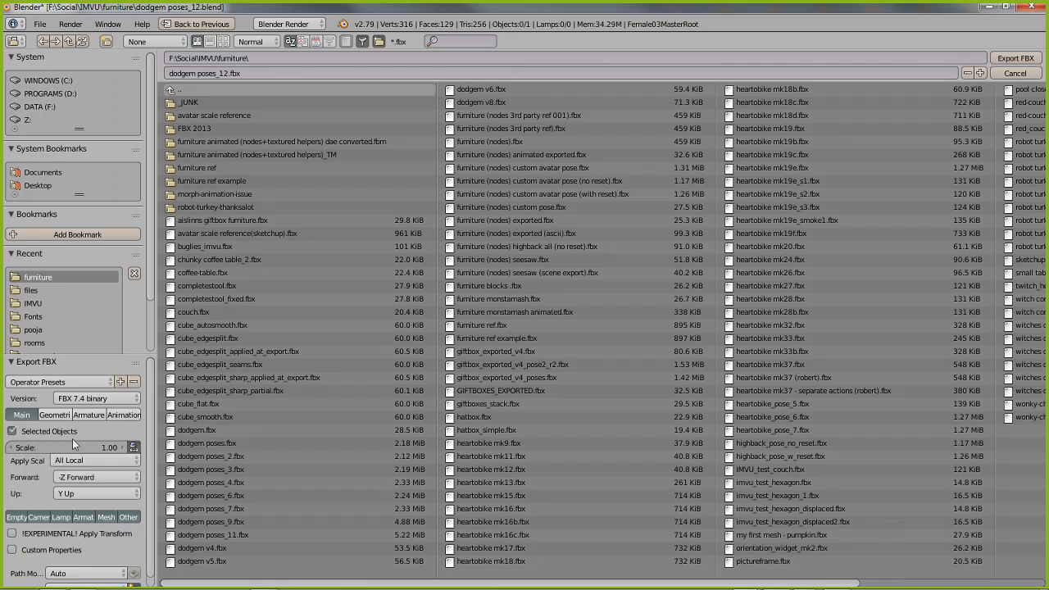
{"action": "left_click", "coordinate": [54, 417]}
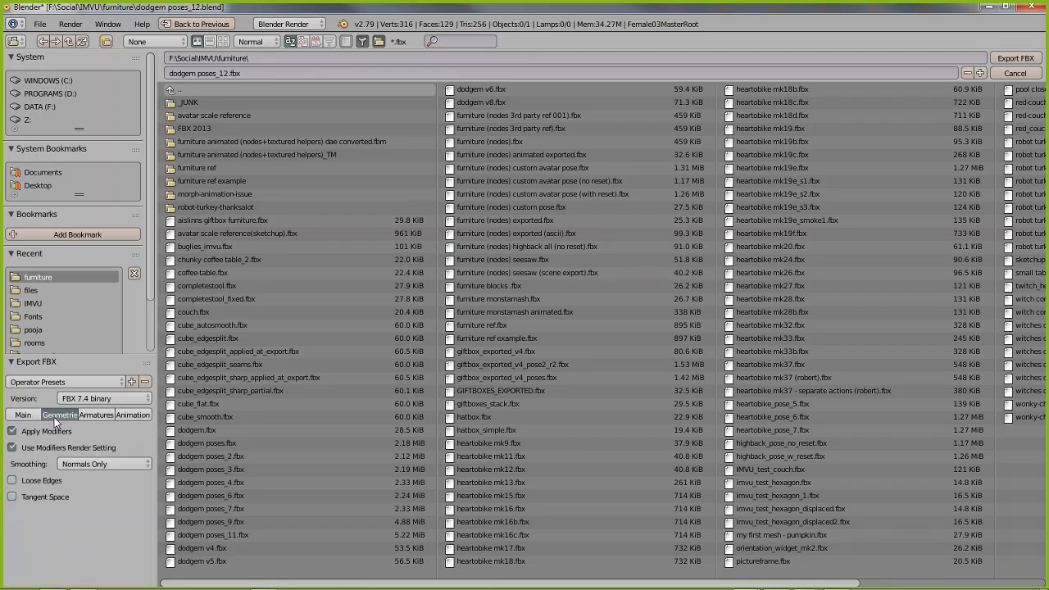
{"action": "left_click", "coordinate": [12, 448]}
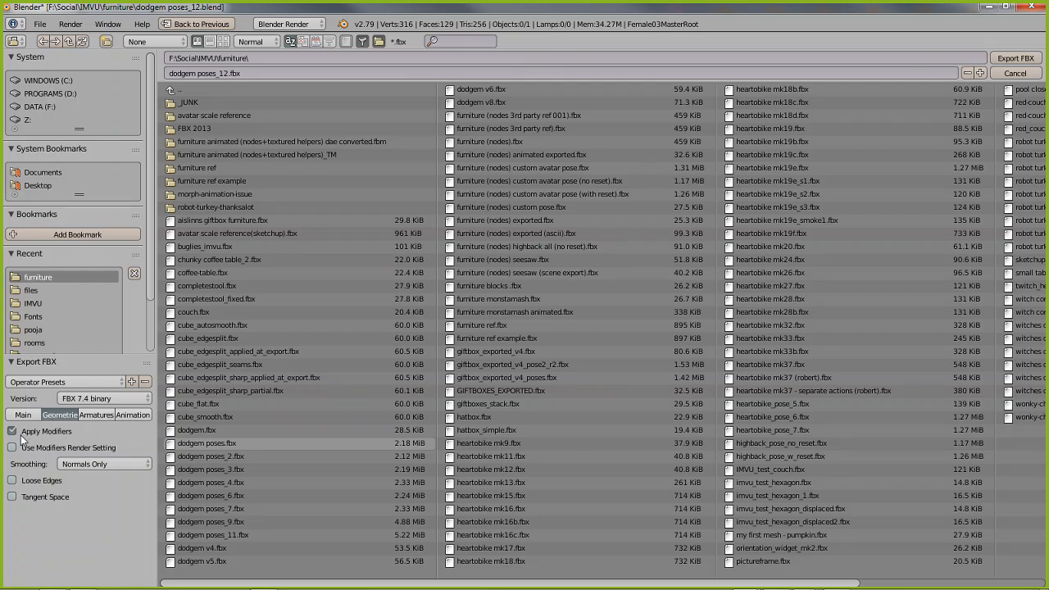
Step: Review the armature export options, turn off NLA Strips and Force Start/End Keying for animation, and cancel the FBX export
{"action": "left_click", "coordinate": [97, 414]}
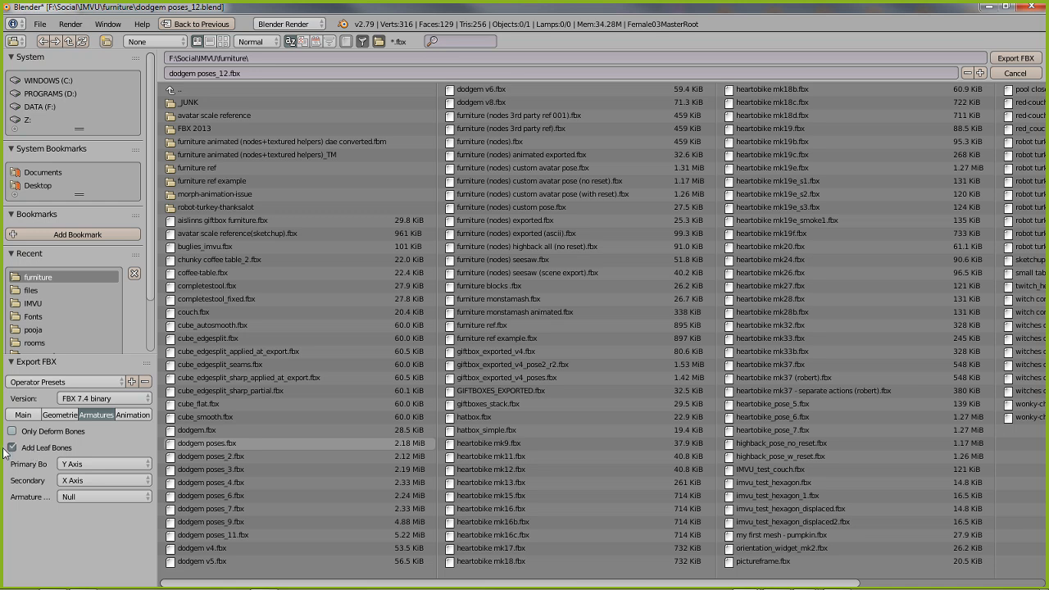
{"action": "left_click", "coordinate": [126, 418]}
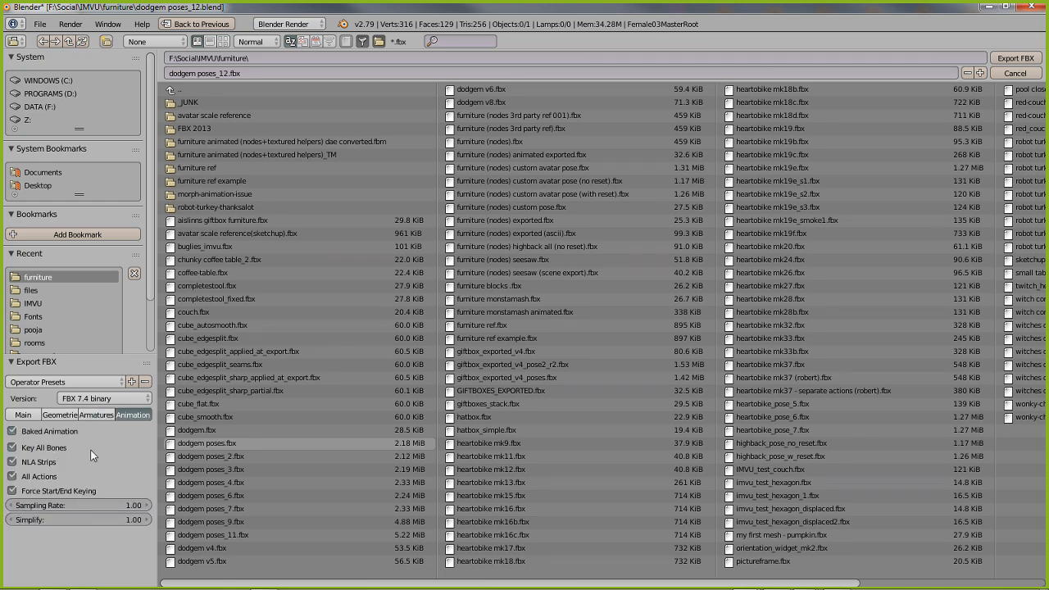
{"action": "left_click", "coordinate": [30, 465]}
{"action": "left_click", "coordinate": [11, 491]}
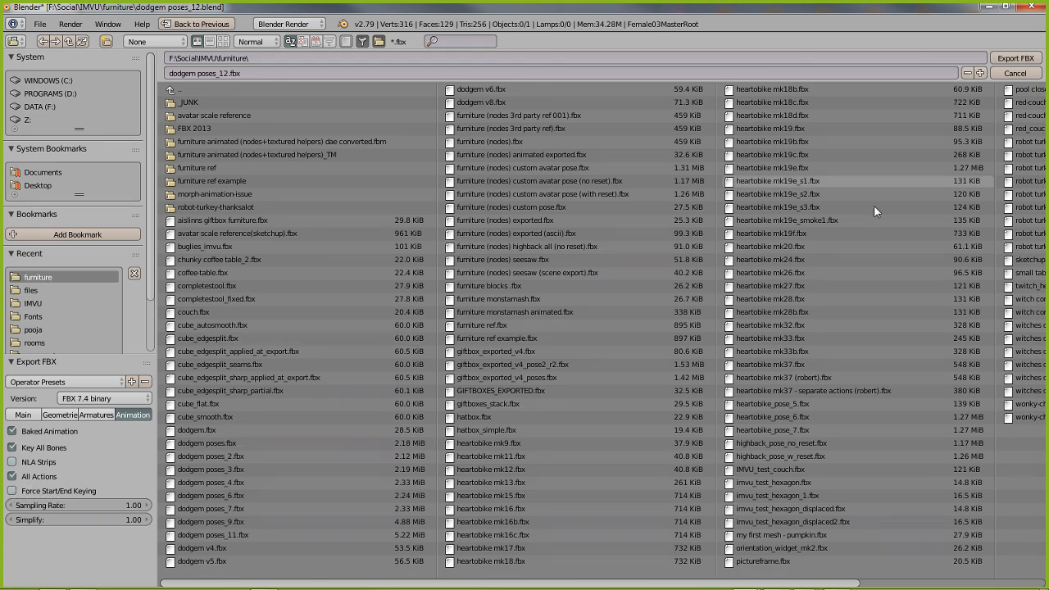
{"action": "left_click", "coordinate": [1011, 73]}
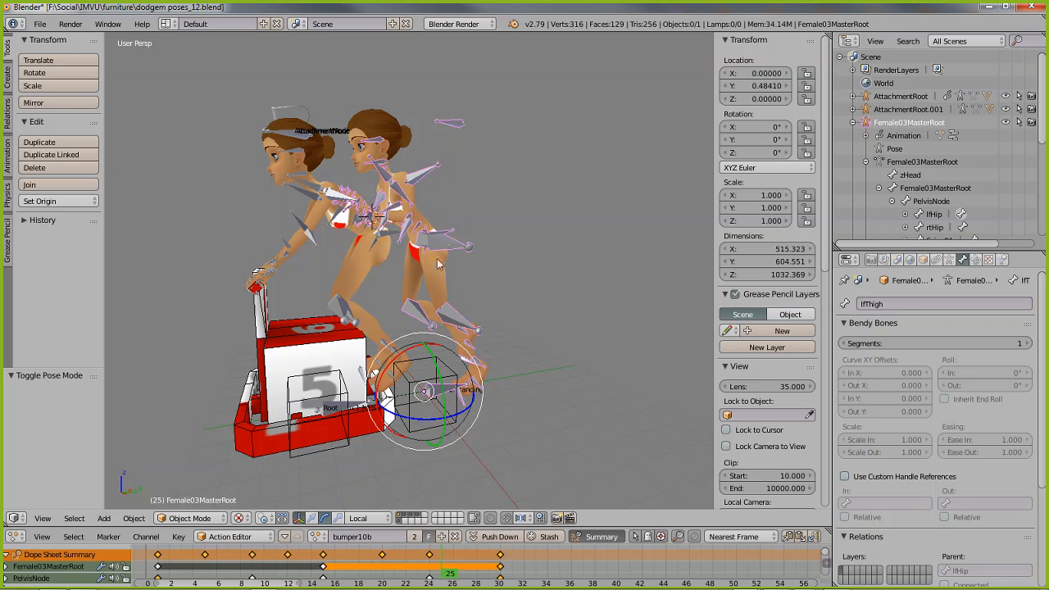
Step: Look through the bumper actions stored in the file again, keeping bumper10b assigned to the armature
{"action": "left_click", "coordinate": [324, 535]}
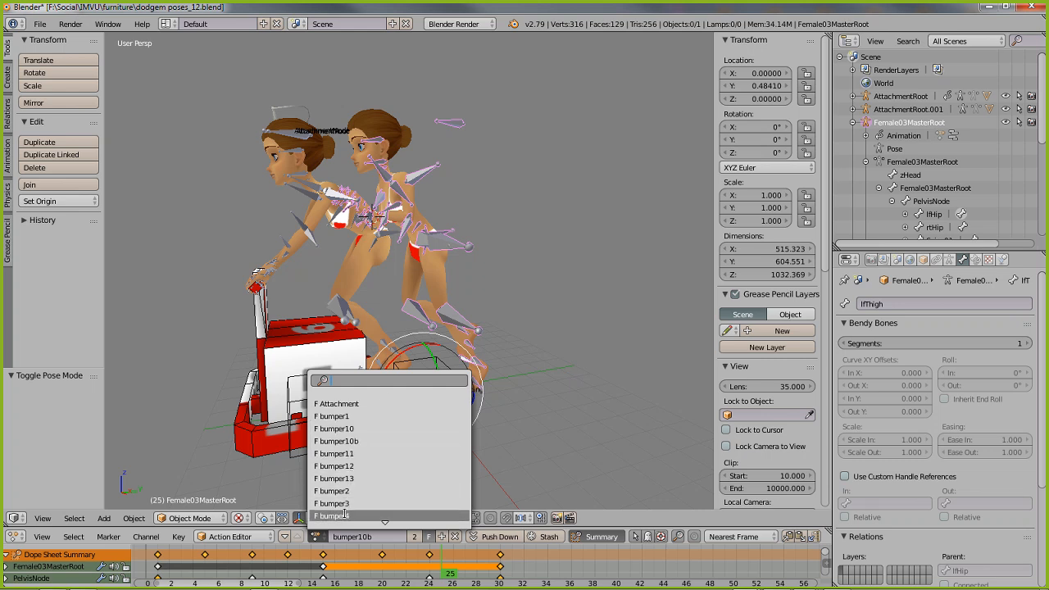
{"action": "scroll", "coordinate": [344, 513], "scroll_direction": "down", "scroll_amount": 8}
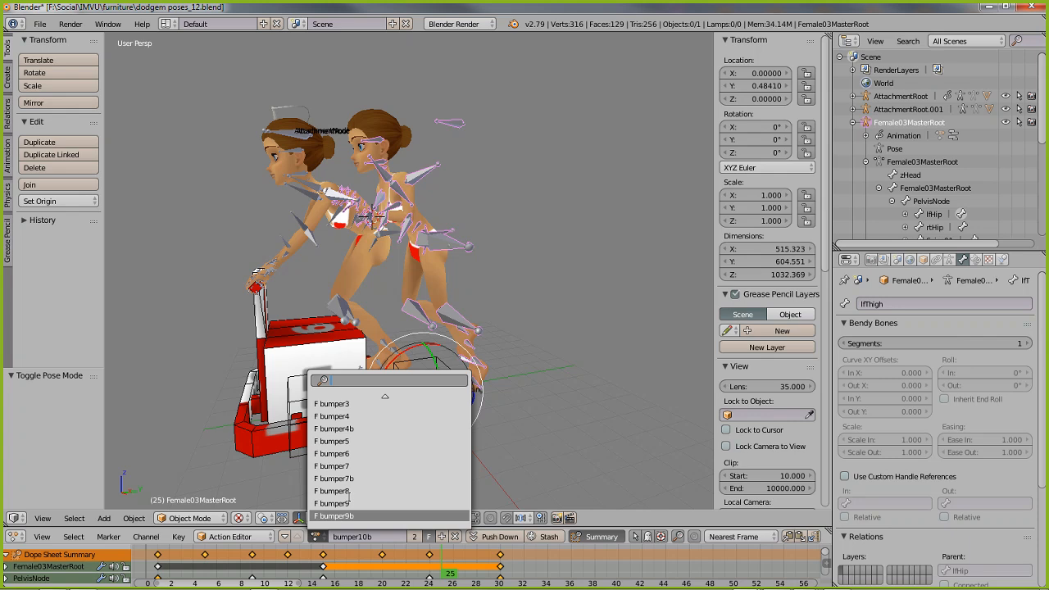
{"action": "scroll", "coordinate": [348, 496], "scroll_direction": "up", "scroll_amount": 11}
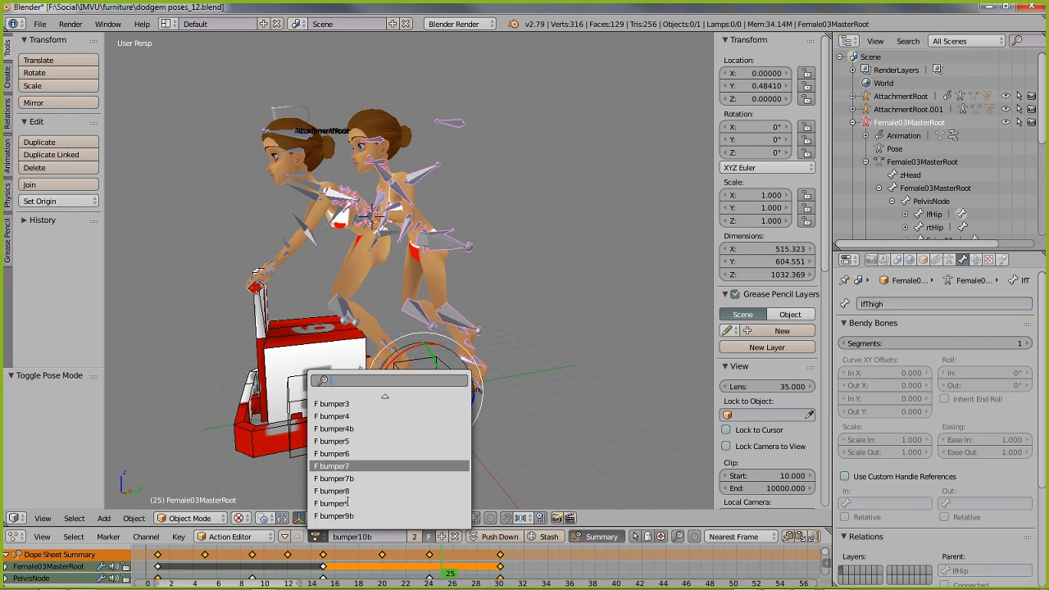
{"action": "scroll", "coordinate": [348, 466], "scroll_direction": "up", "scroll_amount": 6}
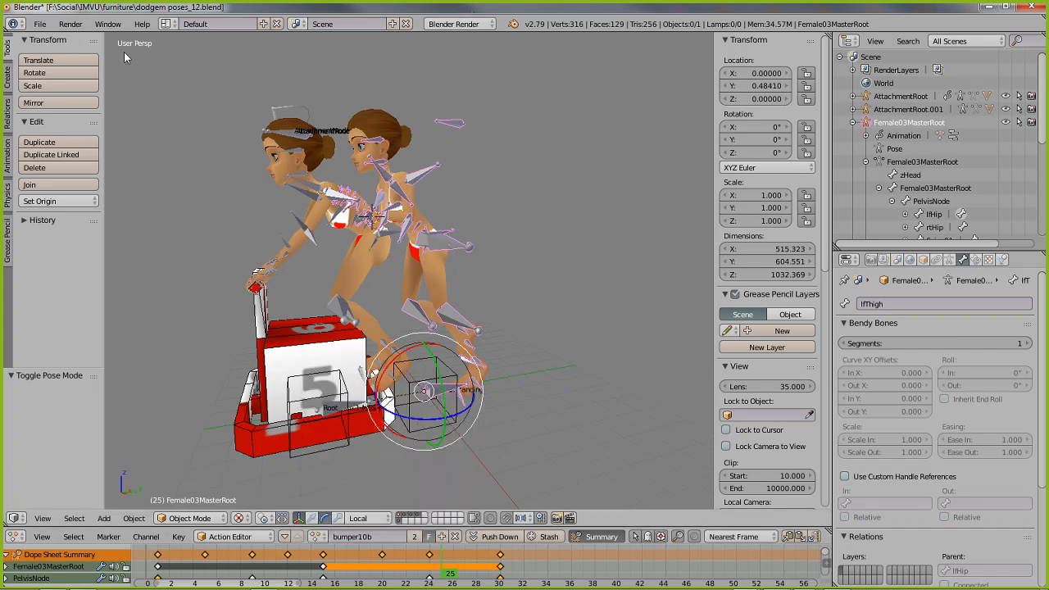
Step: Start an FBX export of dodgem poses_12.fbx restricted to selected objects, with Use Modifiers Render Setting turned off
{"action": "left_click", "coordinate": [39, 24]}
{"action": "mouse_move", "coordinate": [72, 288]}
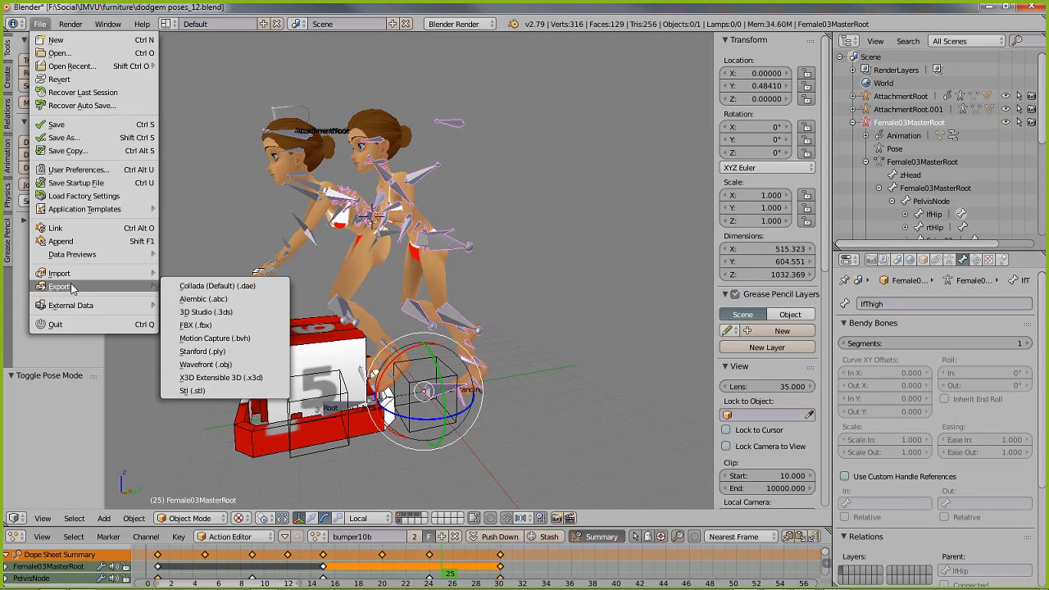
{"action": "left_click", "coordinate": [210, 323]}
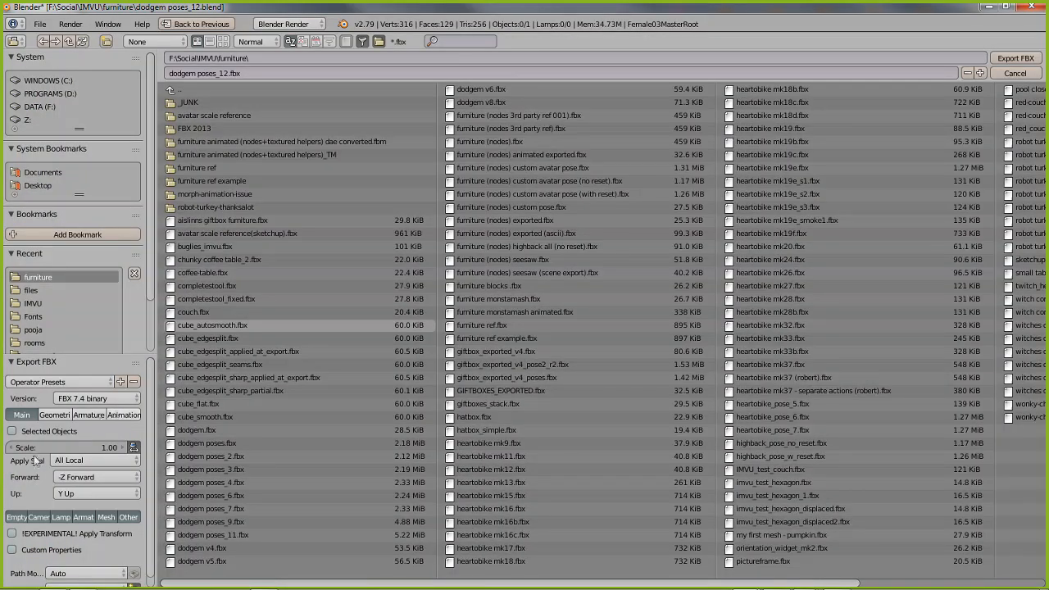
{"action": "left_click", "coordinate": [58, 416]}
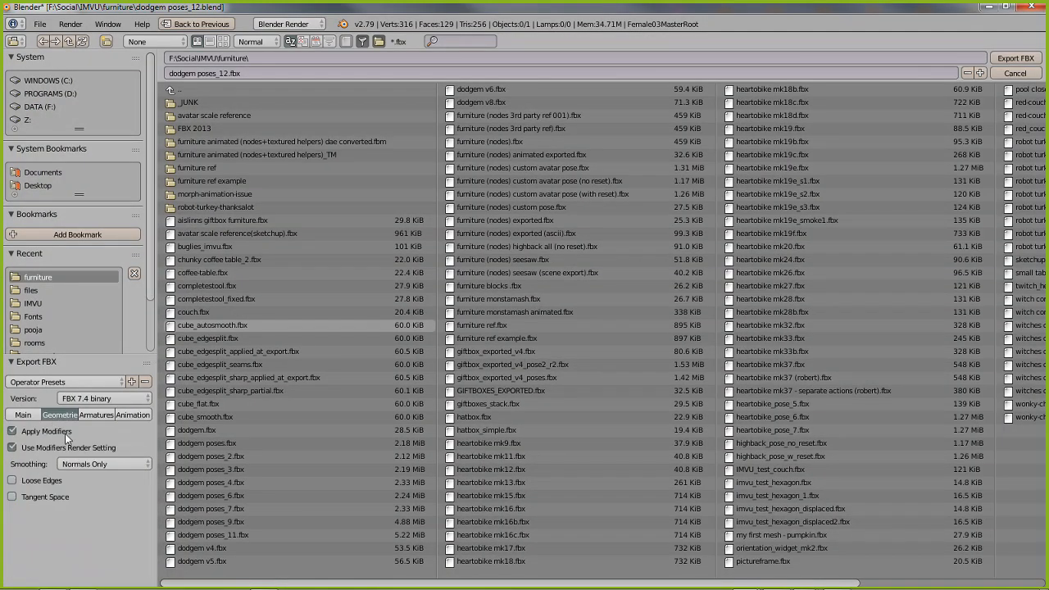
{"action": "left_click", "coordinate": [13, 448]}
Step: Turn off Add Leaf Bones, NLA Strips and Force Start/End Keying, and export the selection as dodgem poses_12.fbx
{"action": "left_click", "coordinate": [92, 413]}
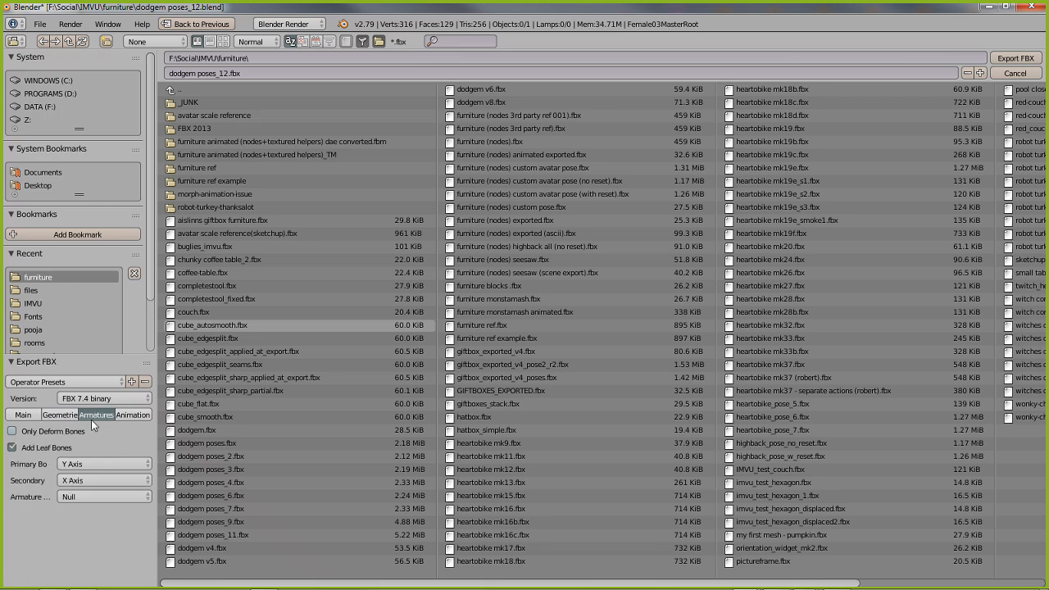
{"action": "left_click", "coordinate": [140, 417]}
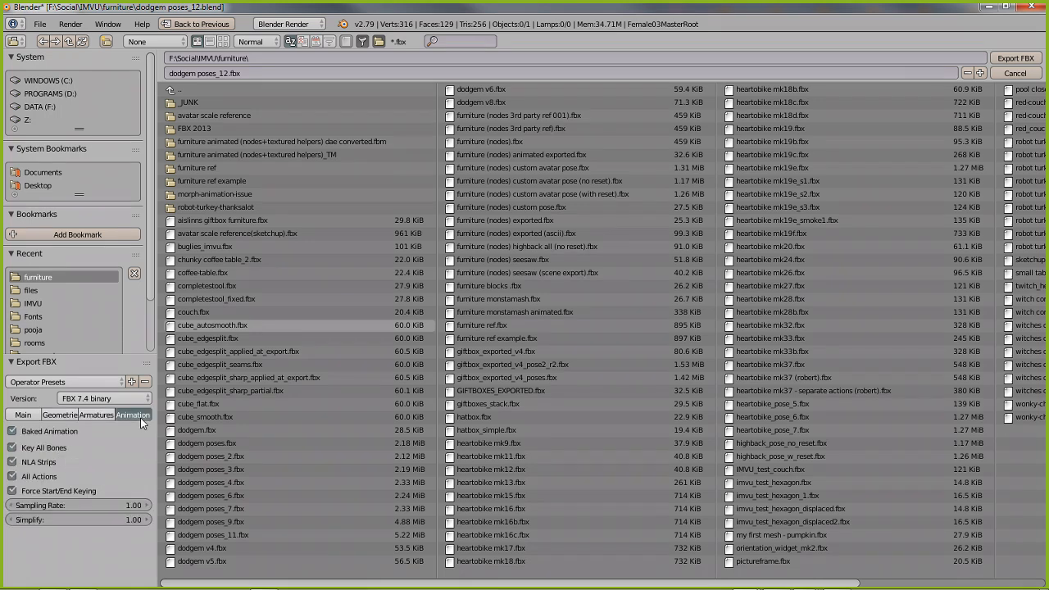
{"action": "left_click", "coordinate": [13, 462]}
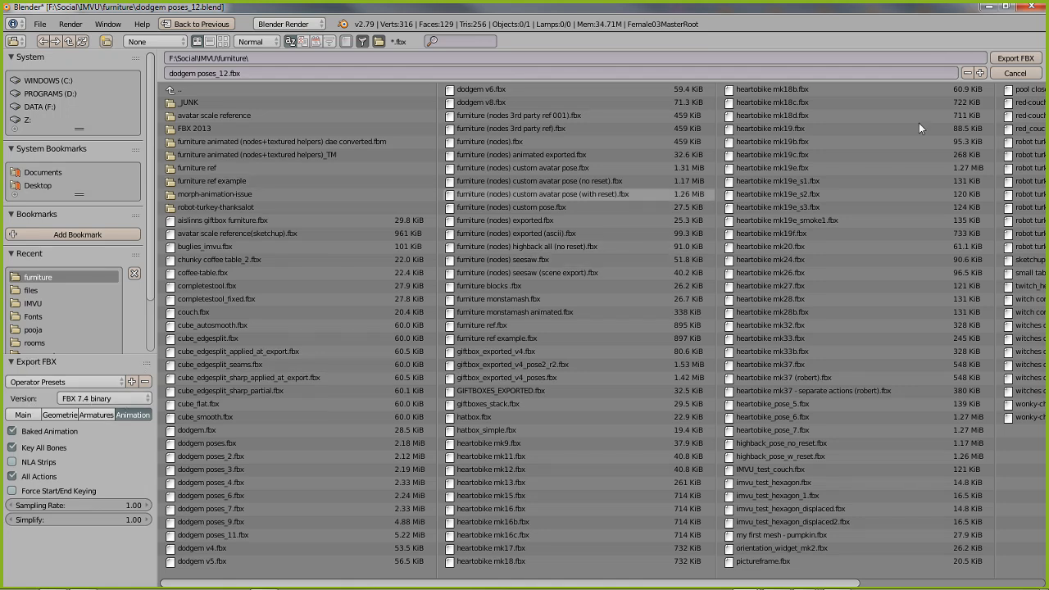
{"action": "left_click", "coordinate": [1011, 62]}
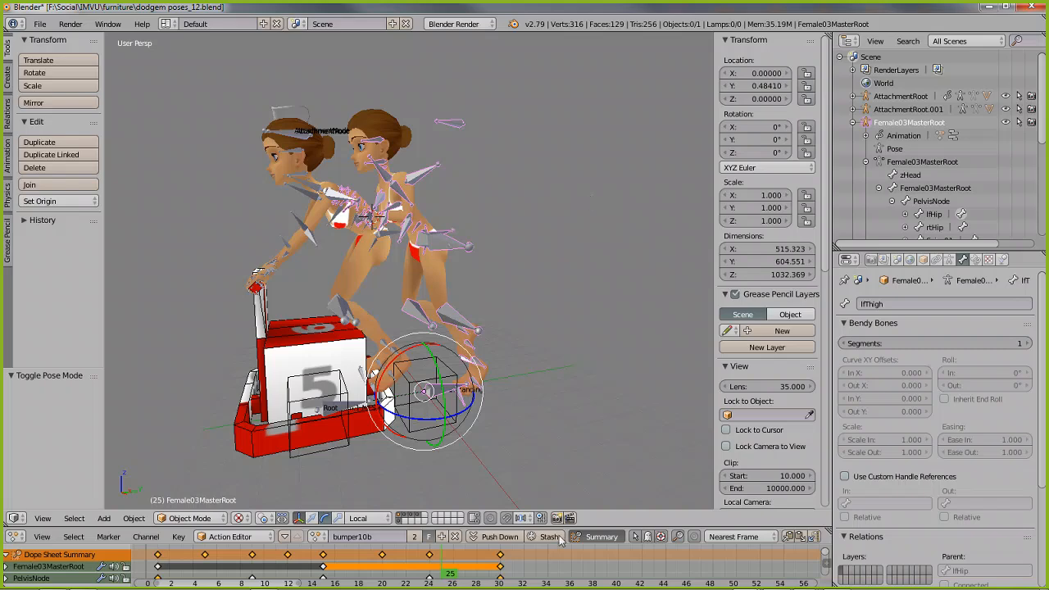
Step: Switch to the IMVU editor and choose dodgem poses_12.fbx from the furniture folder as the FBX to load
{"action": "mouse_move", "coordinate": [766, 583]}
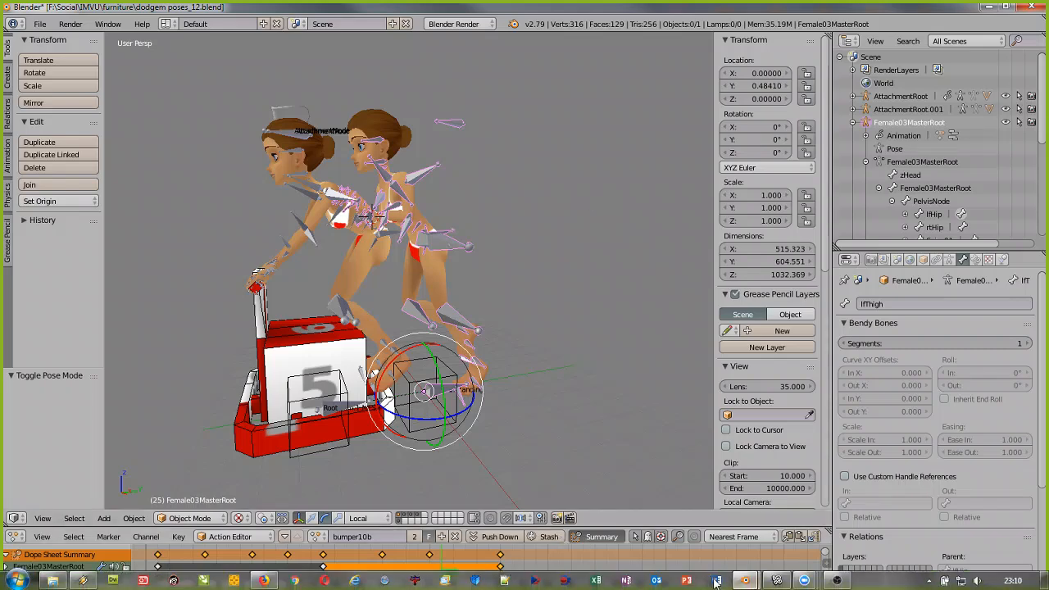
{"action": "left_click", "coordinate": [774, 581]}
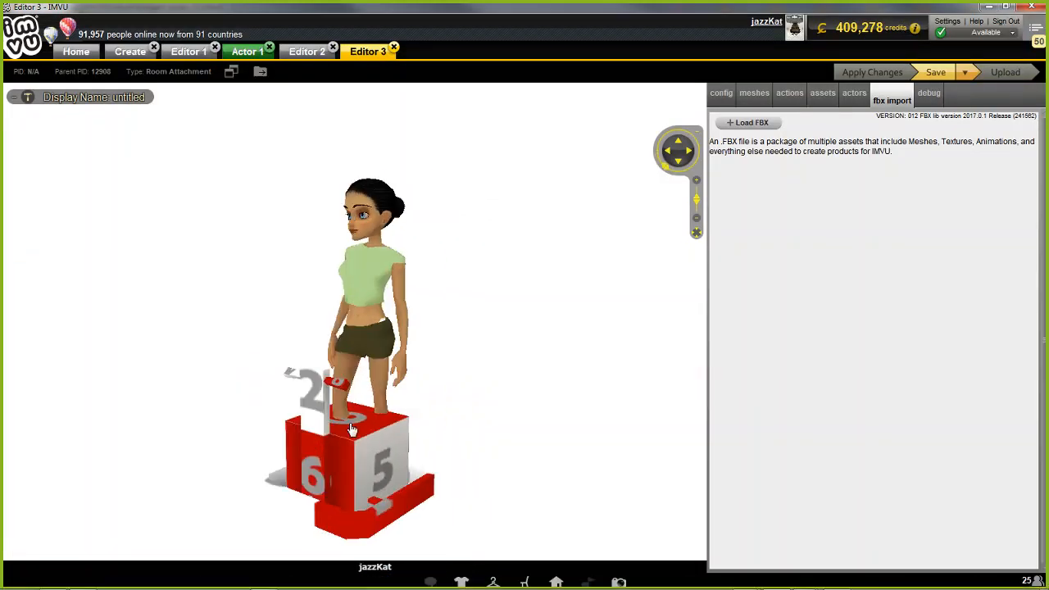
{"action": "scroll", "coordinate": [530, 414], "scroll_direction": "up", "scroll_amount": 3}
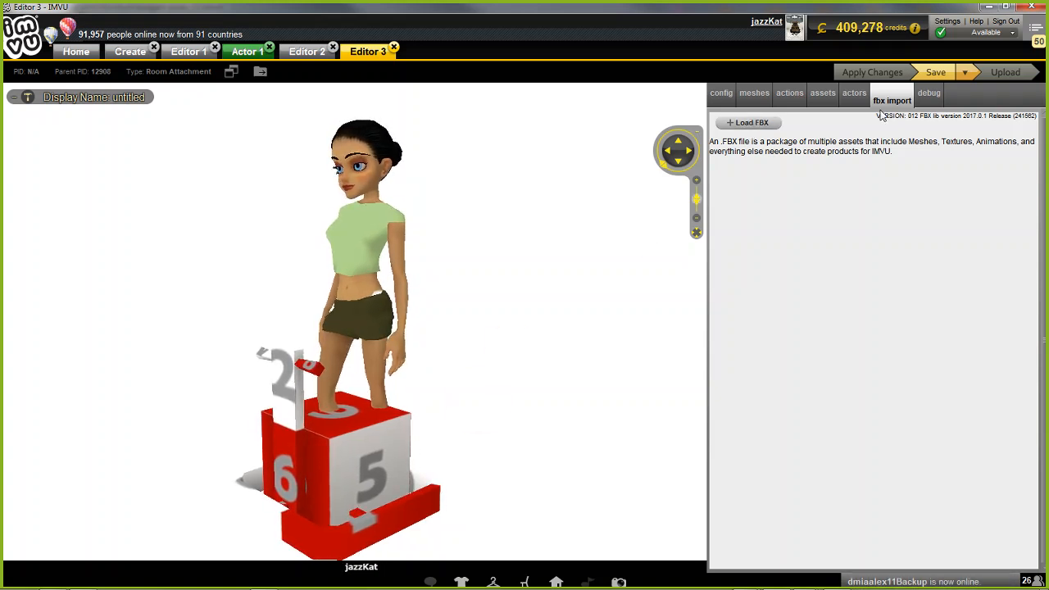
{"action": "left_click", "coordinate": [752, 124]}
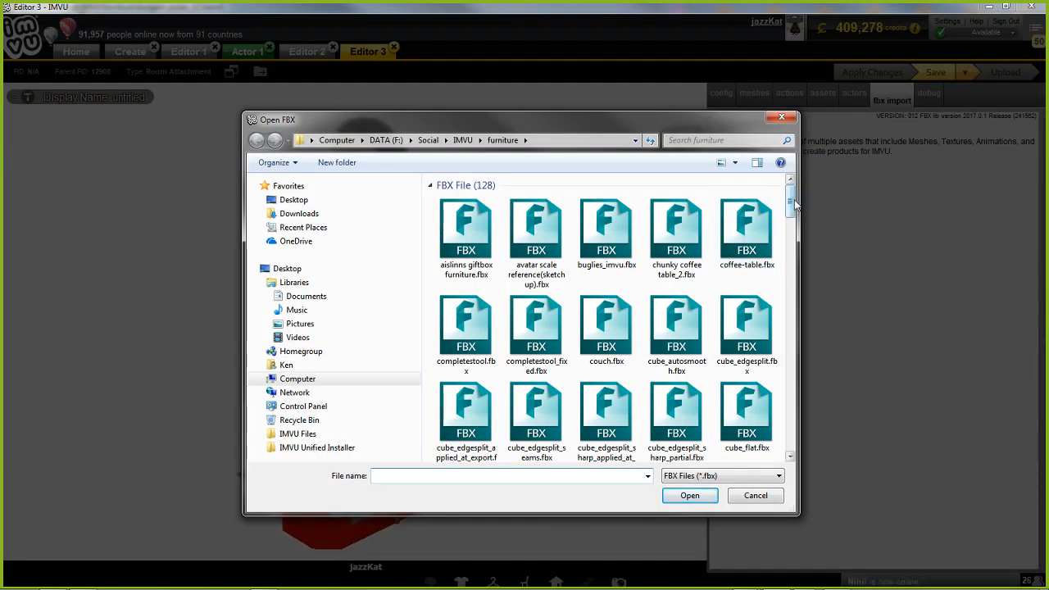
{"action": "left_click_drag", "start_coordinate": [794, 204], "coordinate": [791, 242]}
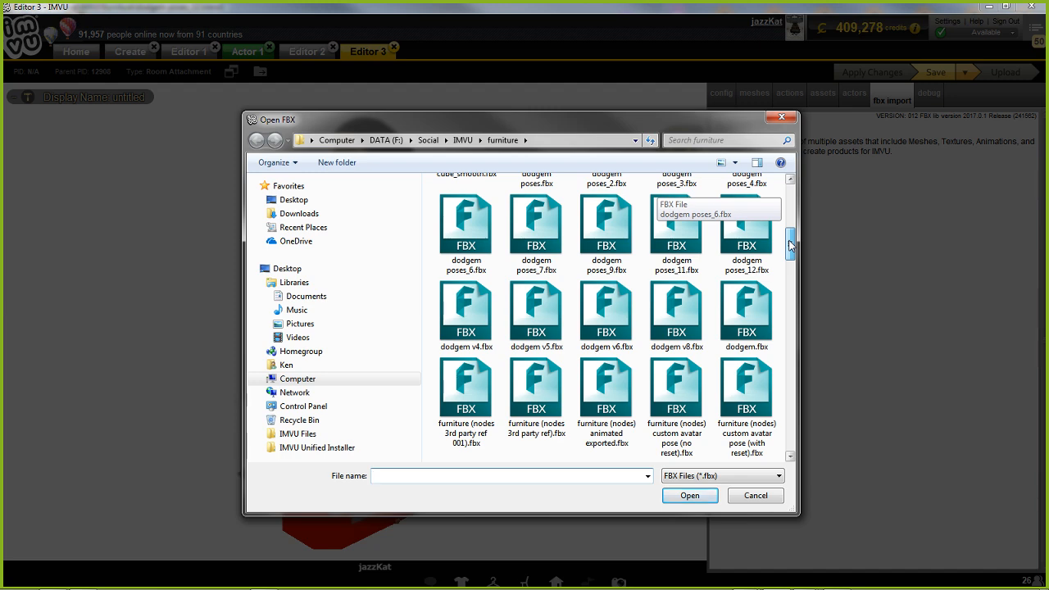
{"action": "left_click_drag", "start_coordinate": [790, 242], "coordinate": [790, 239]}
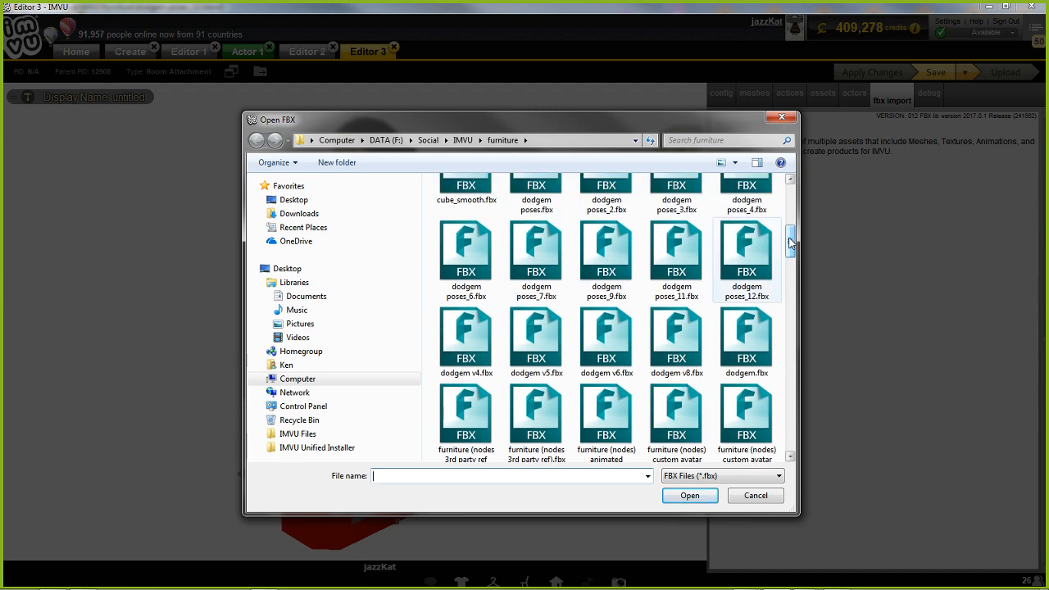
{"action": "left_click", "coordinate": [752, 245]}
Step: Try to load the chosen dodgem poses_12.fbx into the IMVU editor, and abort the import
{"action": "mouse_move", "coordinate": [654, 573]}
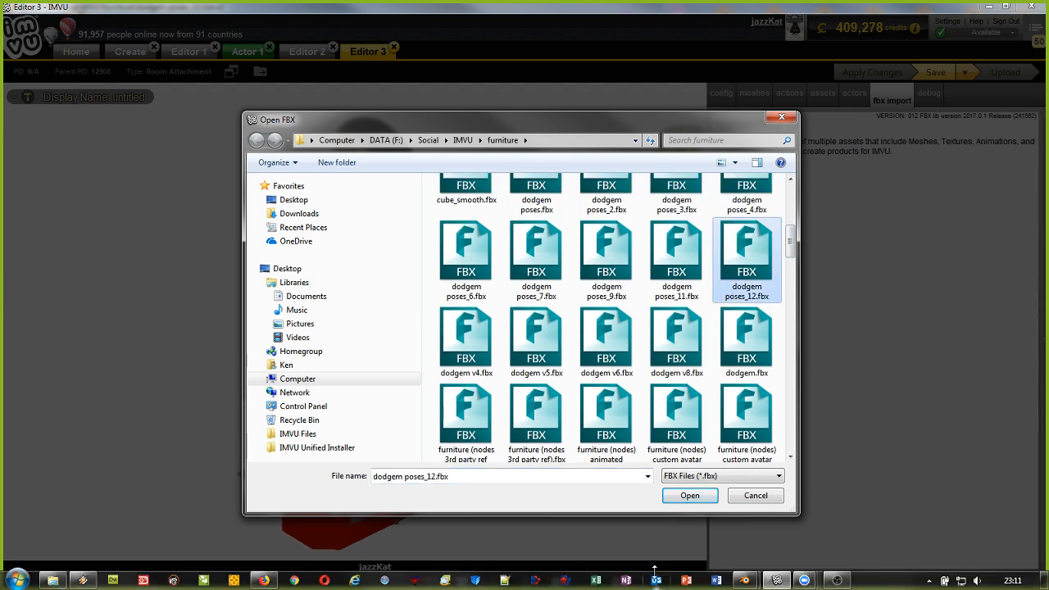
{"action": "mouse_move", "coordinate": [746, 584]}
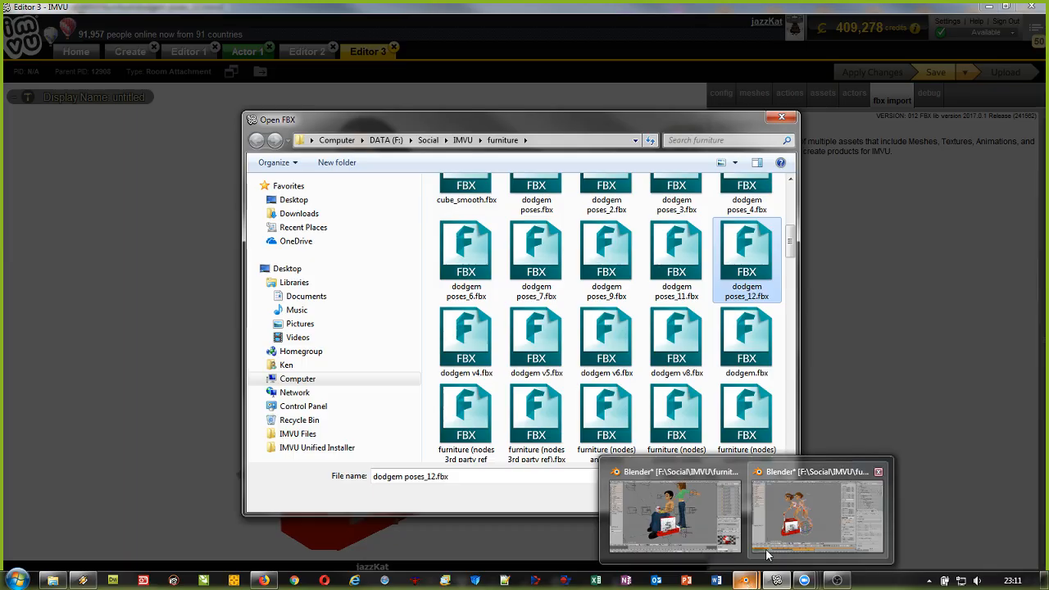
{"action": "left_click", "coordinate": [818, 508]}
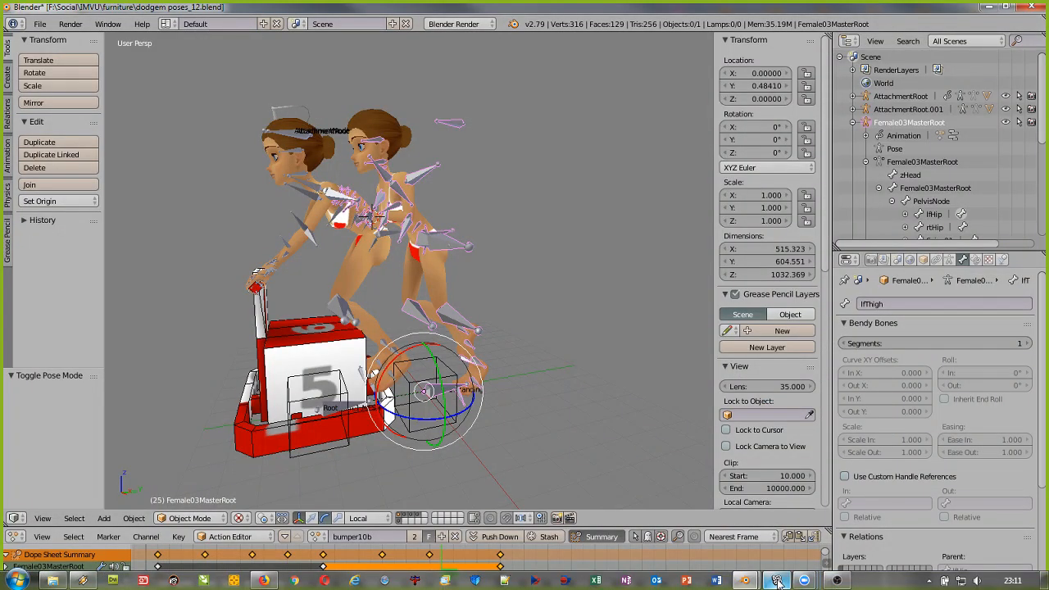
{"action": "mouse_move", "coordinate": [777, 580]}
{"action": "left_click", "coordinate": [775, 511]}
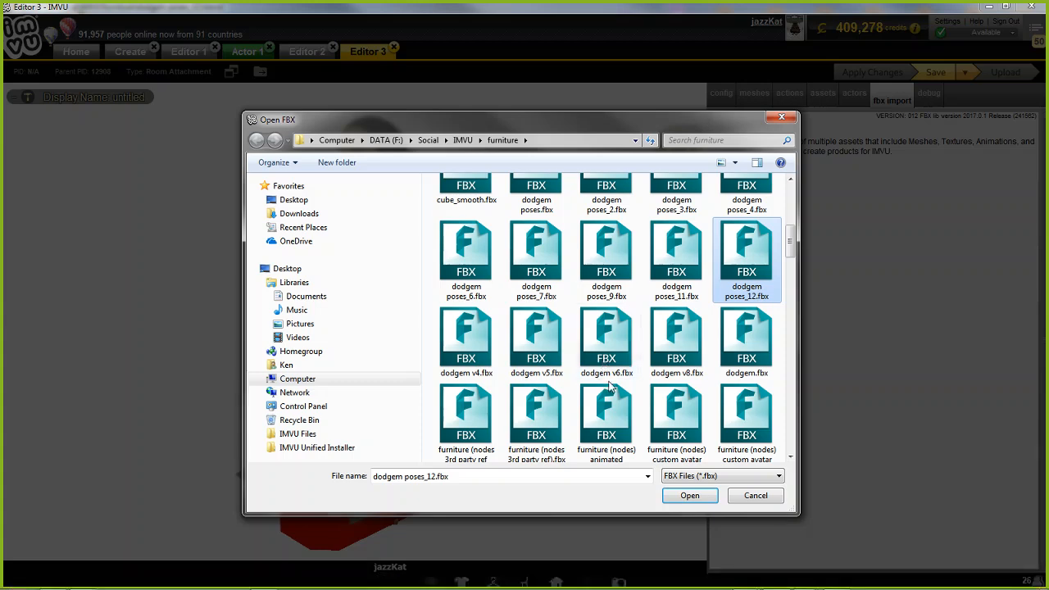
{"action": "left_click", "coordinate": [693, 498]}
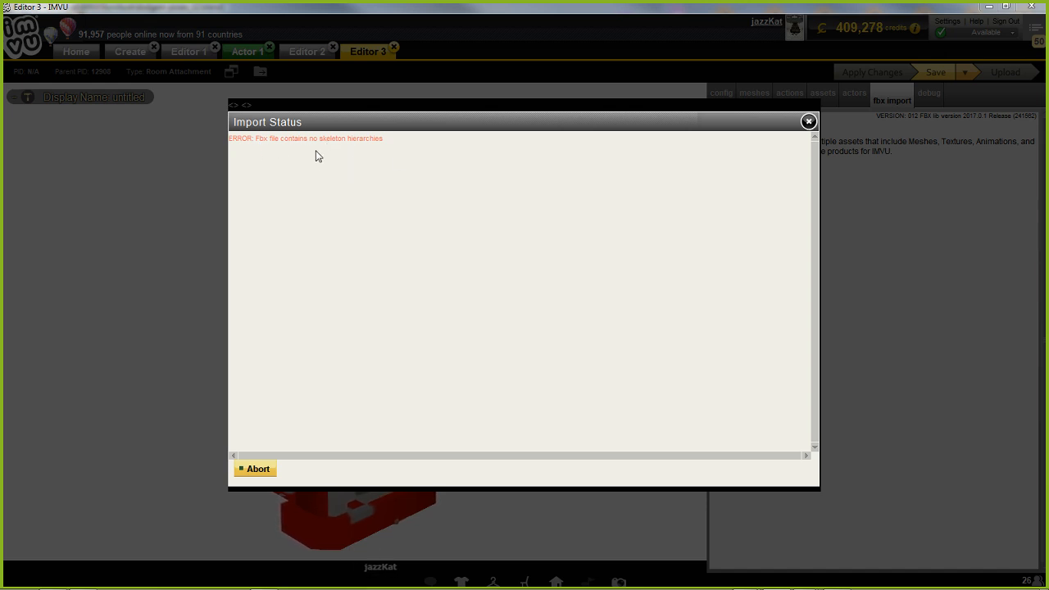
{"action": "left_click", "coordinate": [258, 468]}
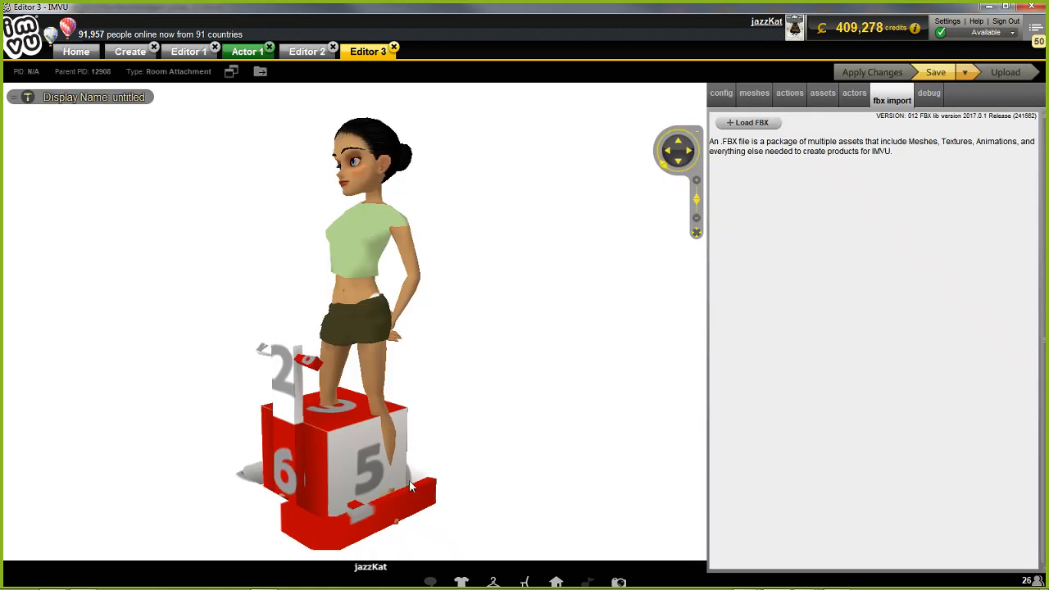
Step: Switch back to Blender, deselect all objects, and start another FBX export with Selected Objects turned off
{"action": "mouse_move", "coordinate": [908, 585]}
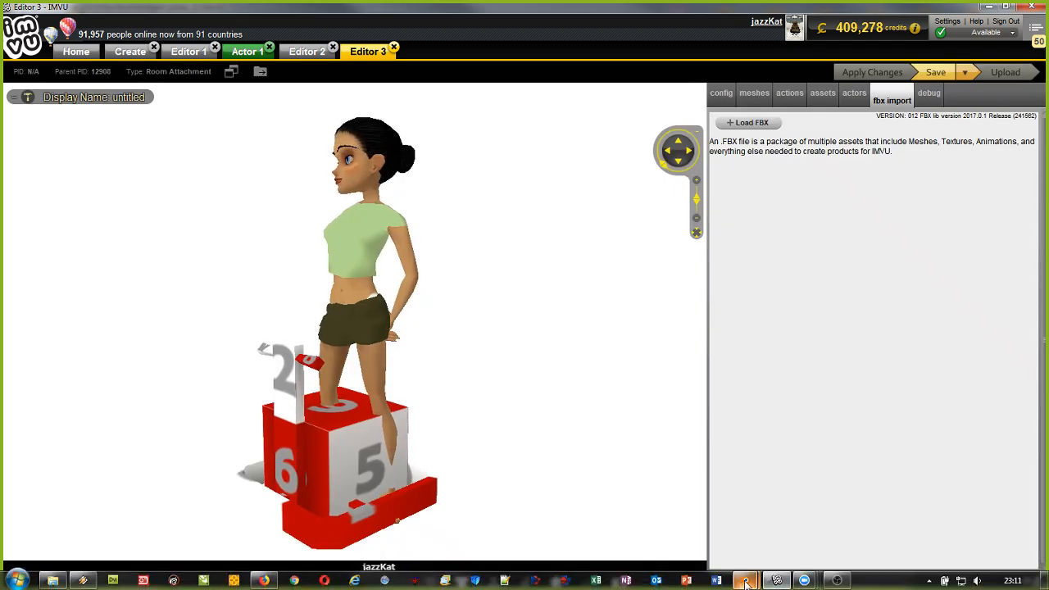
{"action": "mouse_move", "coordinate": [744, 583]}
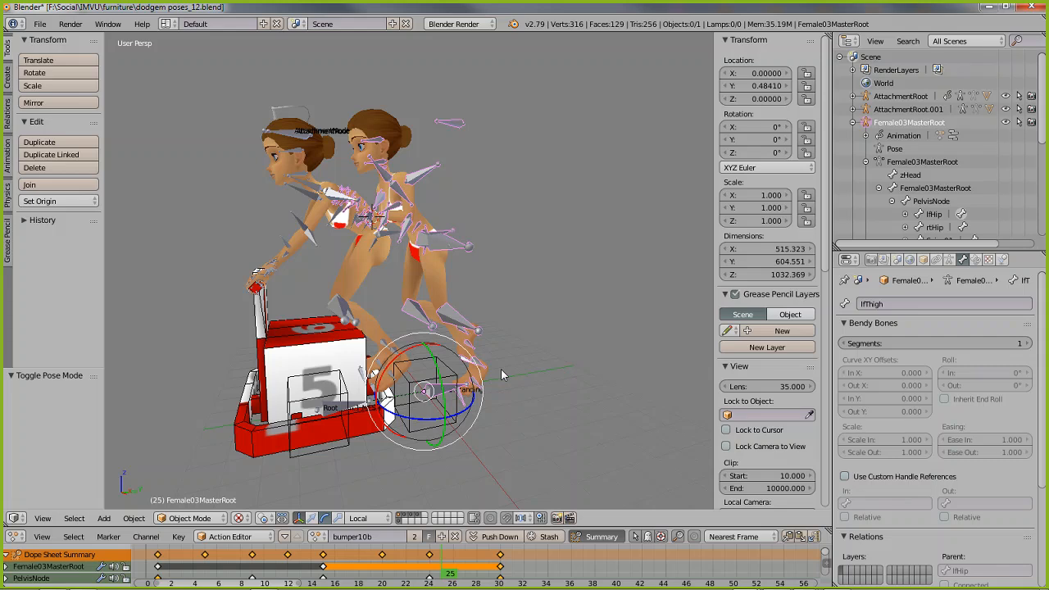
{"action": "key", "text": "a"}
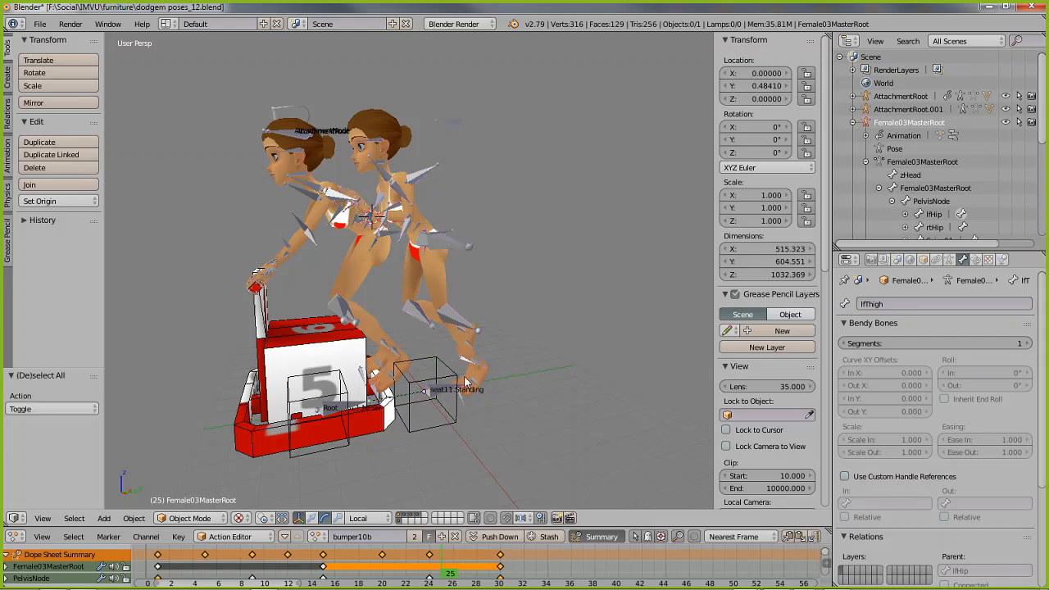
{"action": "left_click", "coordinate": [43, 24]}
{"action": "mouse_move", "coordinate": [59, 287]}
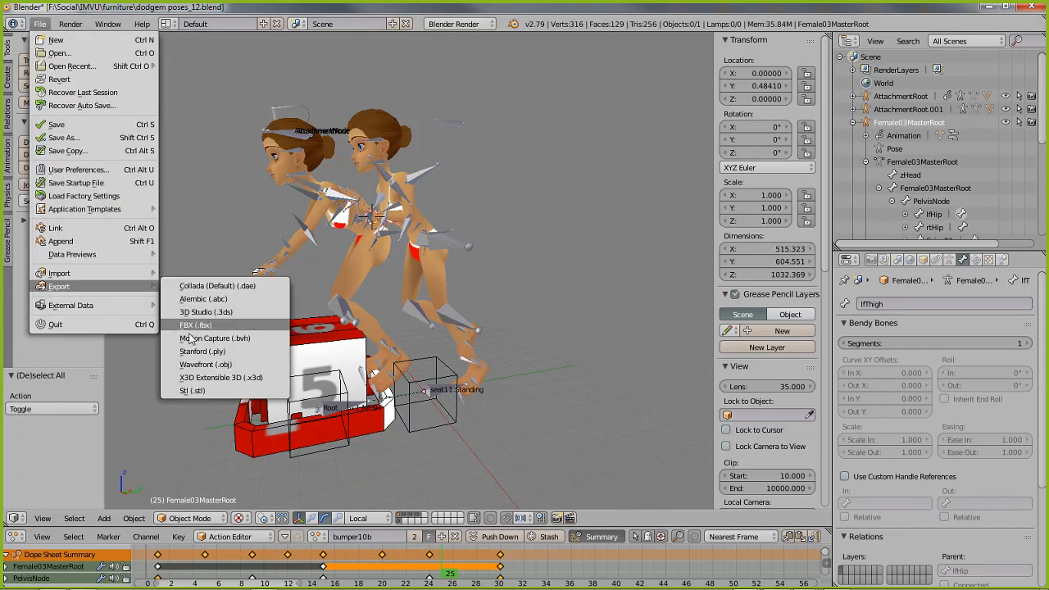
{"action": "left_click", "coordinate": [194, 325]}
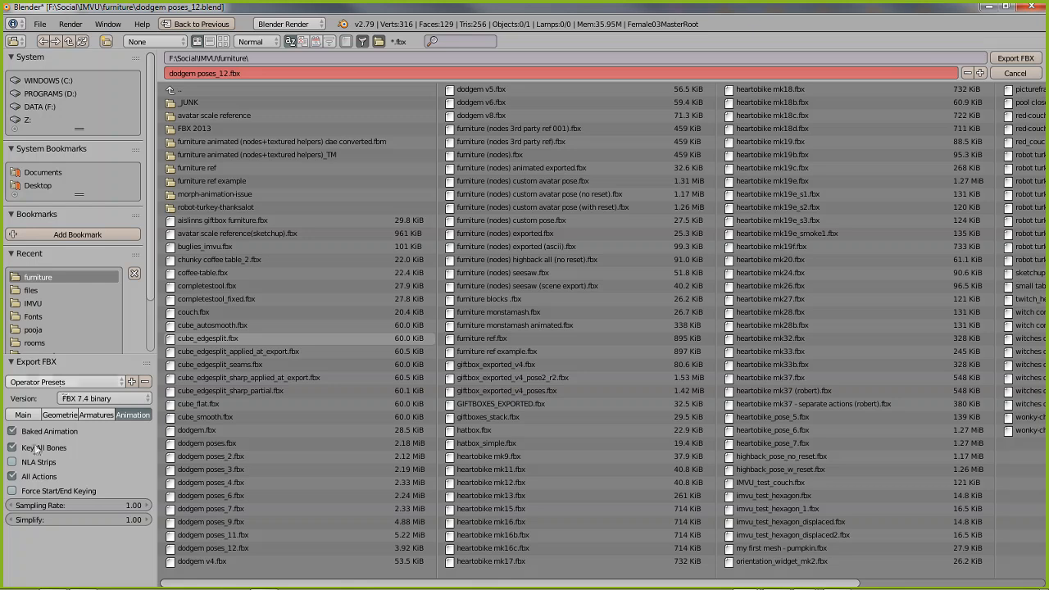
{"action": "left_click", "coordinate": [23, 415]}
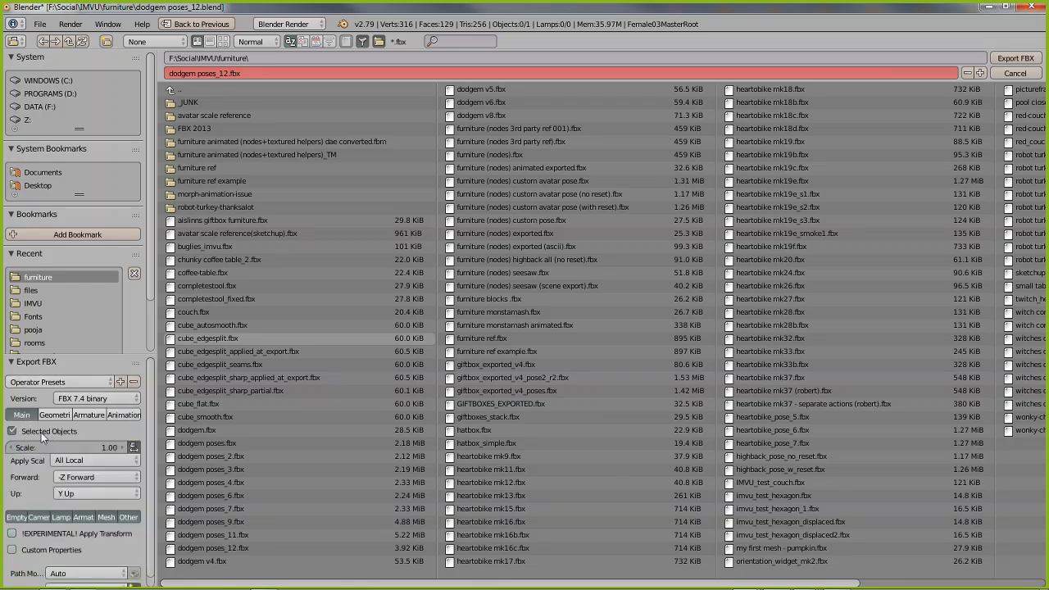
{"action": "left_click", "coordinate": [10, 434]}
Step: Check the geometry, armature and animation export options, and export the whole scene over dodgem poses_12.fbx
{"action": "left_click", "coordinate": [56, 416]}
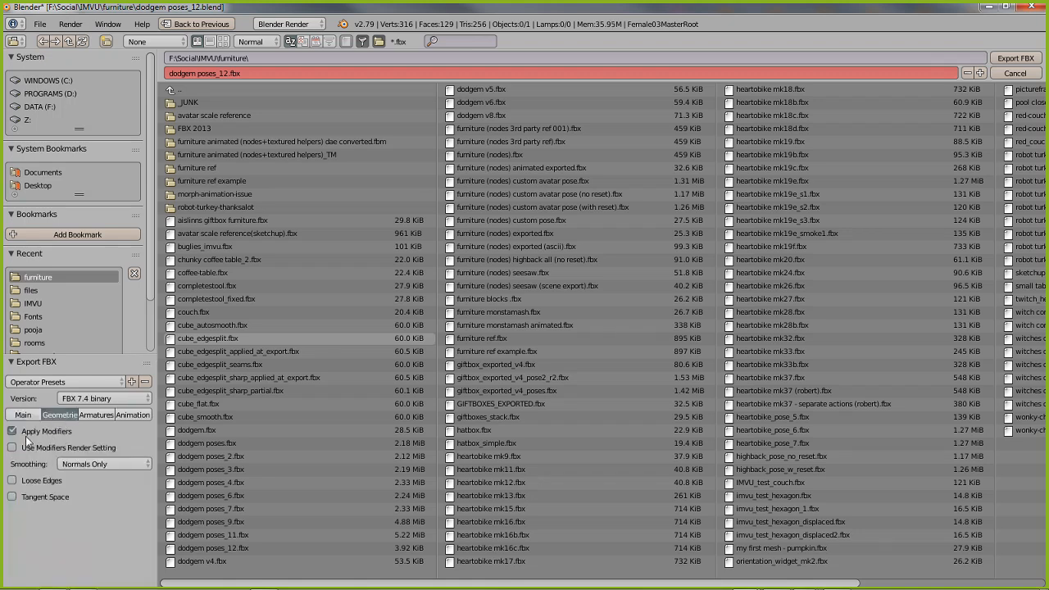
{"action": "left_click", "coordinate": [96, 414]}
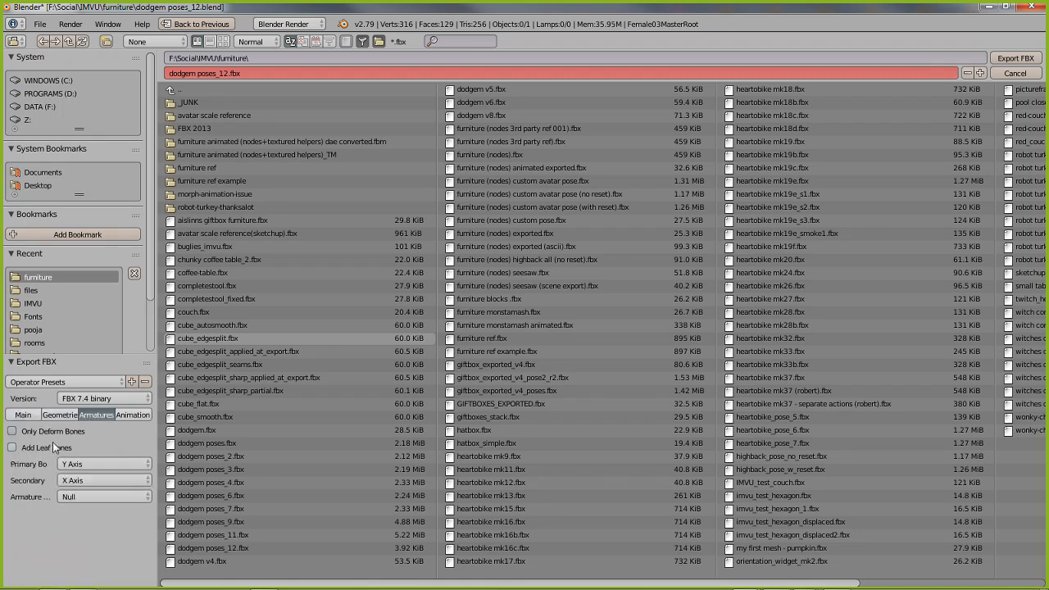
{"action": "left_click", "coordinate": [129, 415]}
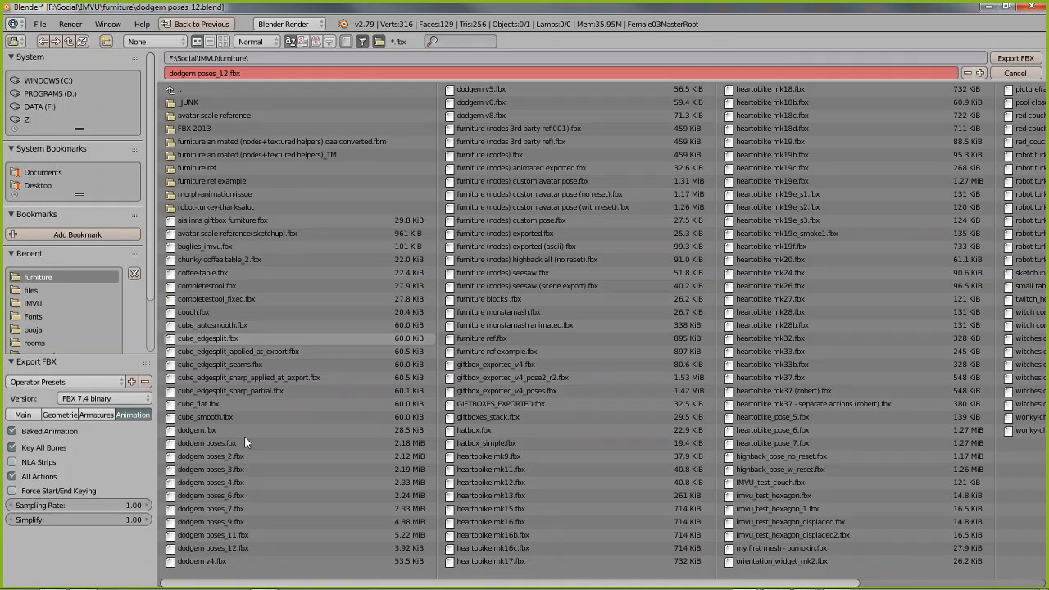
{"action": "left_click", "coordinate": [1011, 59]}
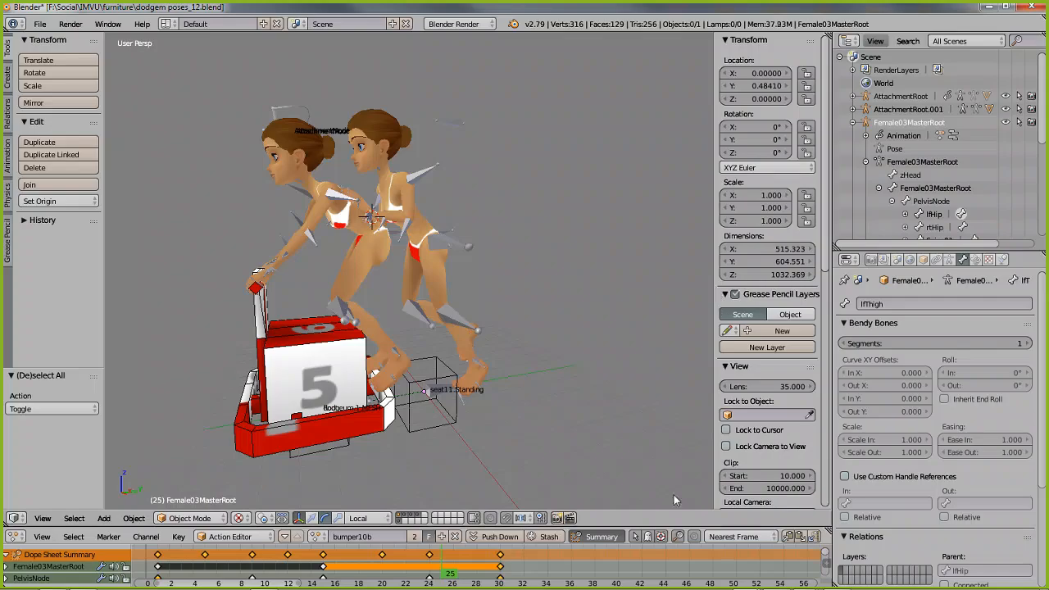
Step: Switch to the IMVU editor and load the re-exported dodgem poses_12.fbx from the furniture folder
{"action": "left_click", "coordinate": [777, 580]}
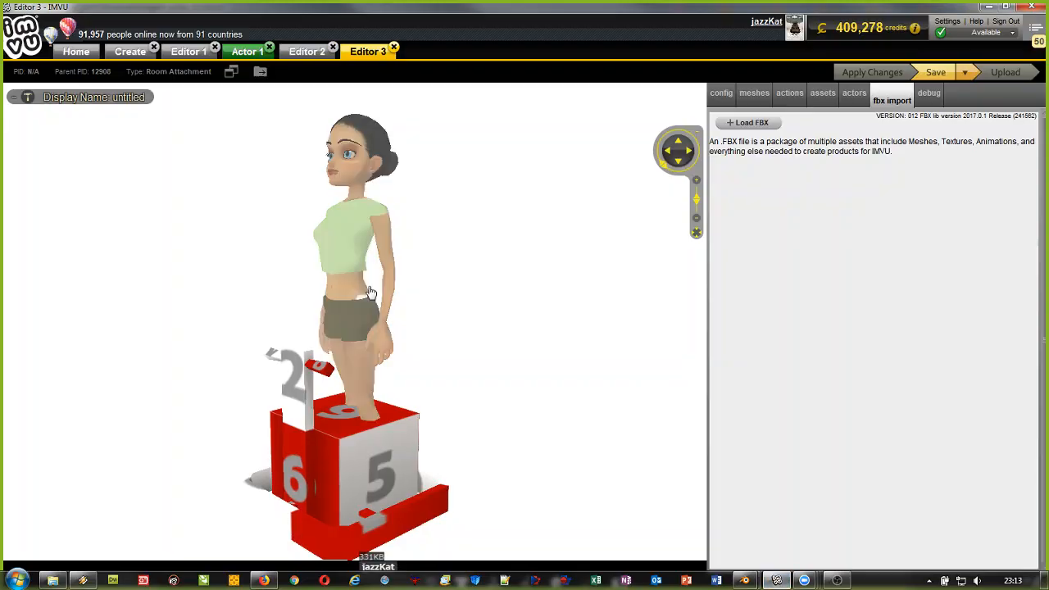
{"action": "left_click", "coordinate": [747, 123]}
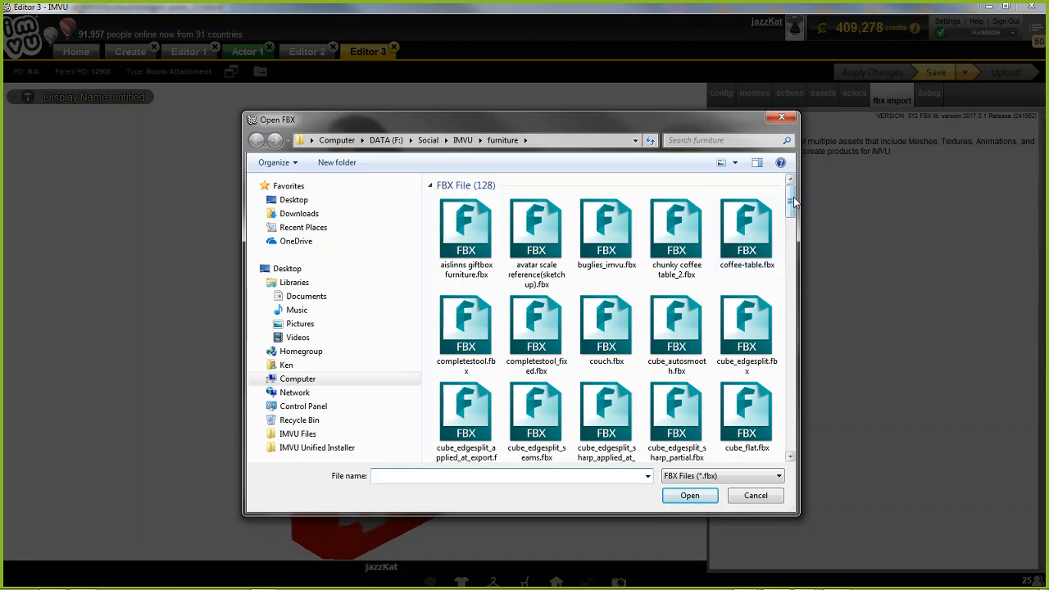
{"action": "left_click_drag", "start_coordinate": [790, 202], "coordinate": [790, 241]}
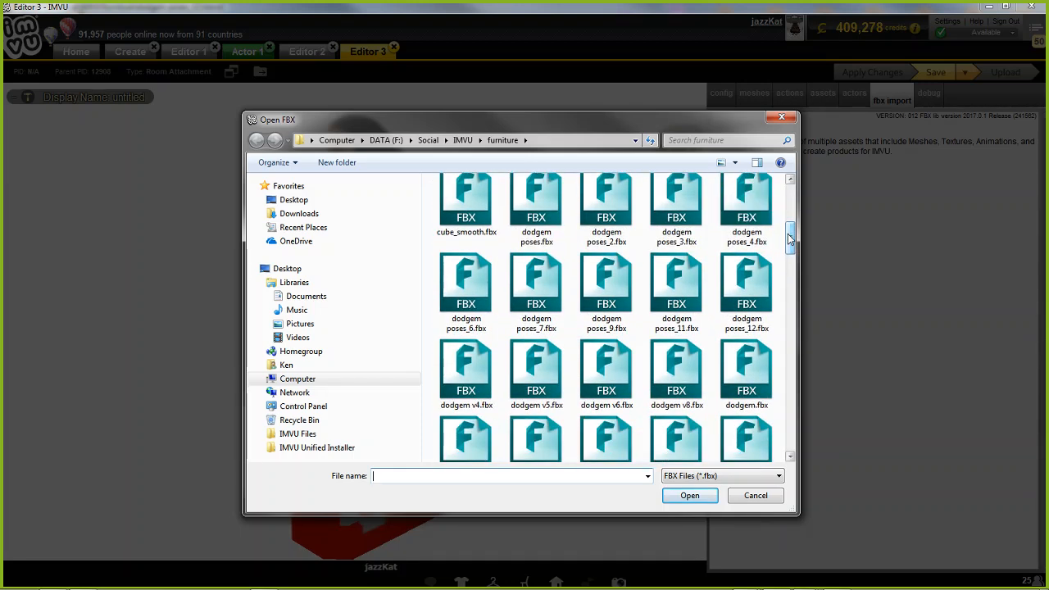
{"action": "left_click", "coordinate": [749, 279]}
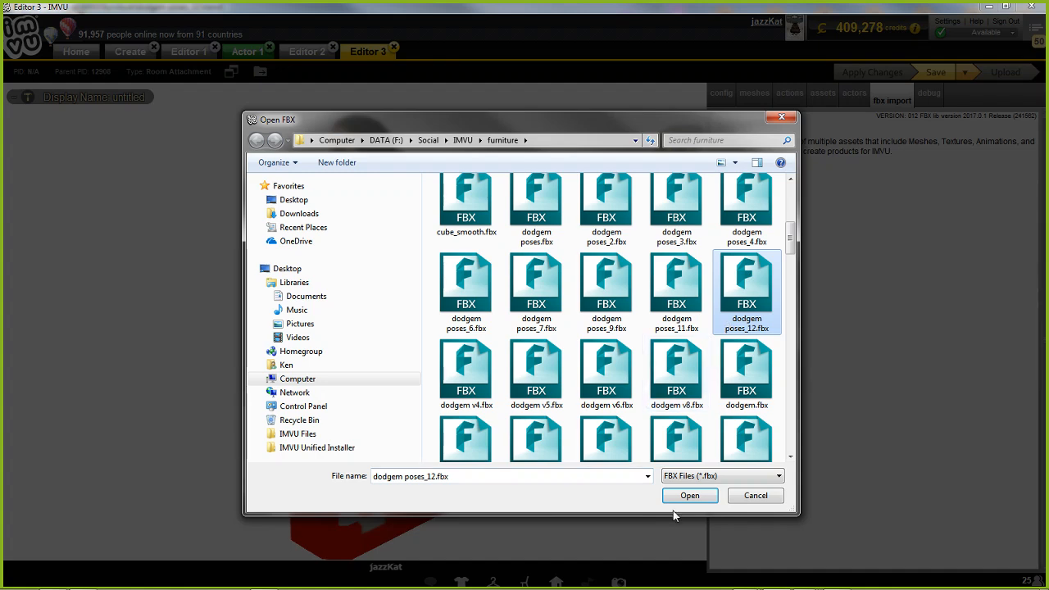
{"action": "left_click", "coordinate": [688, 495]}
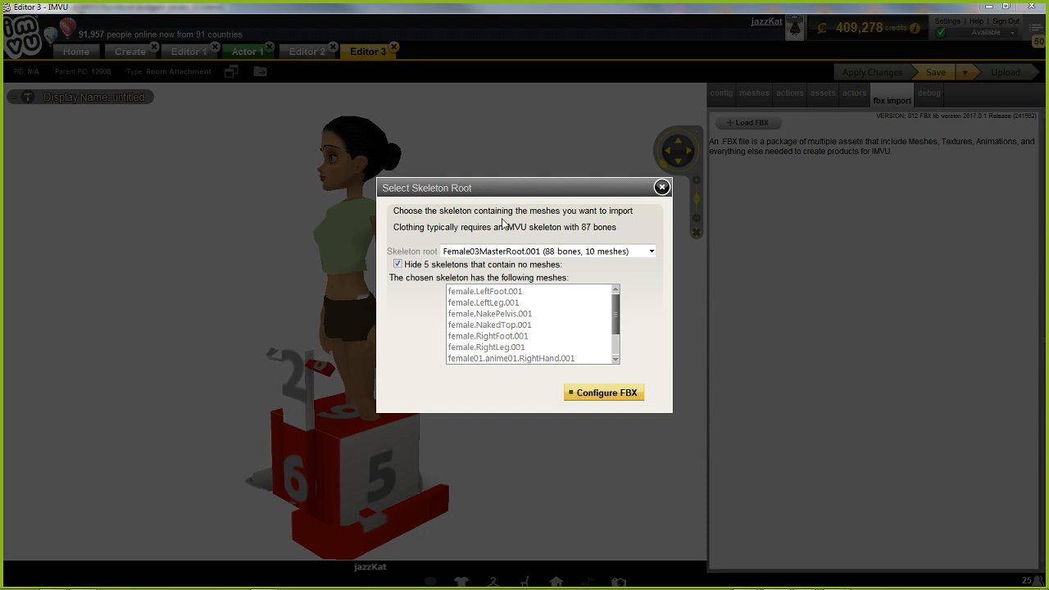
{"action": "mouse_move", "coordinate": [702, 583]}
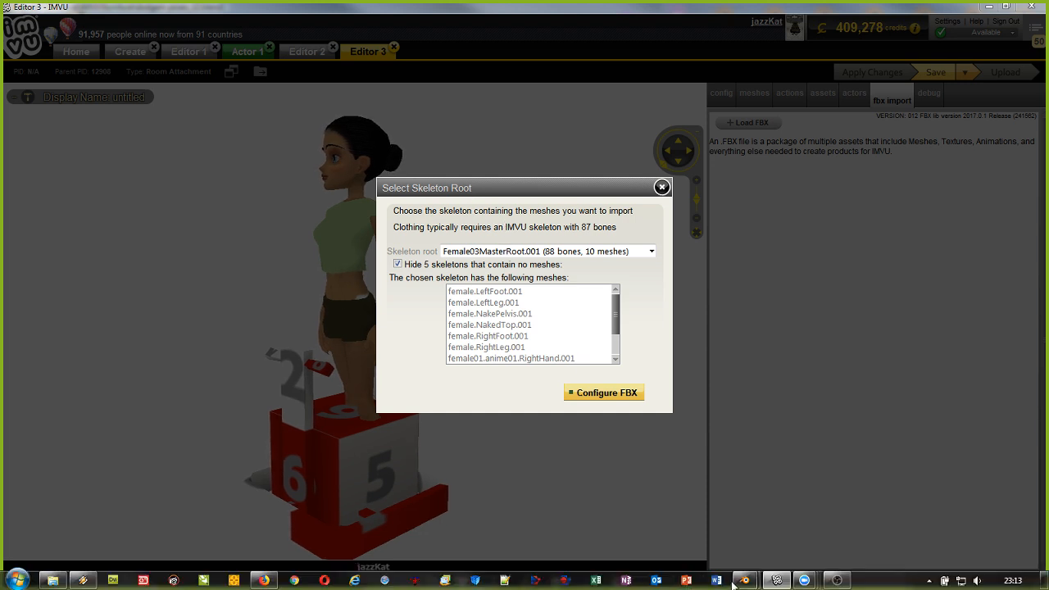
Step: Switch to Blender and select the front and rear avatars' armatures in turn to identify which skeleton belongs to each
{"action": "mouse_move", "coordinate": [743, 580]}
{"action": "left_click", "coordinate": [799, 529]}
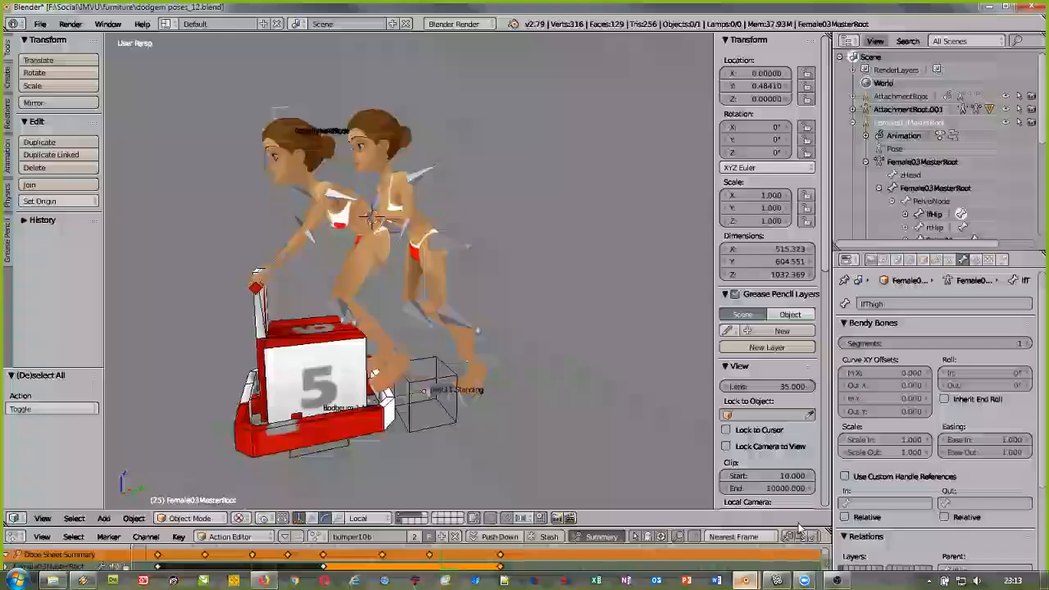
{"action": "right_click", "coordinate": [357, 200]}
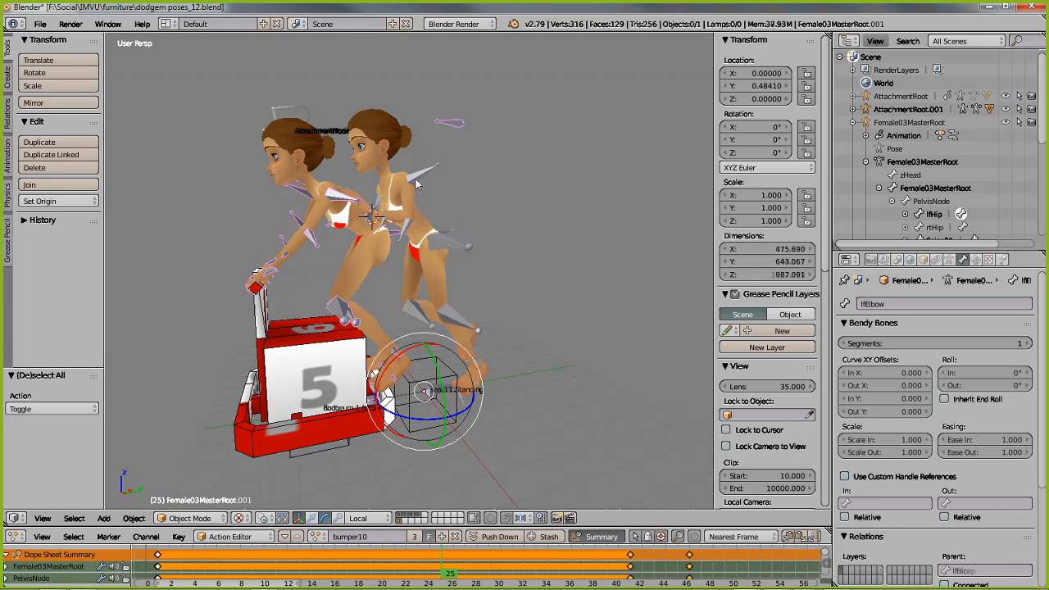
{"action": "right_click", "coordinate": [415, 183]}
{"action": "right_click", "coordinate": [347, 206]}
{"action": "right_click", "coordinate": [447, 261]}
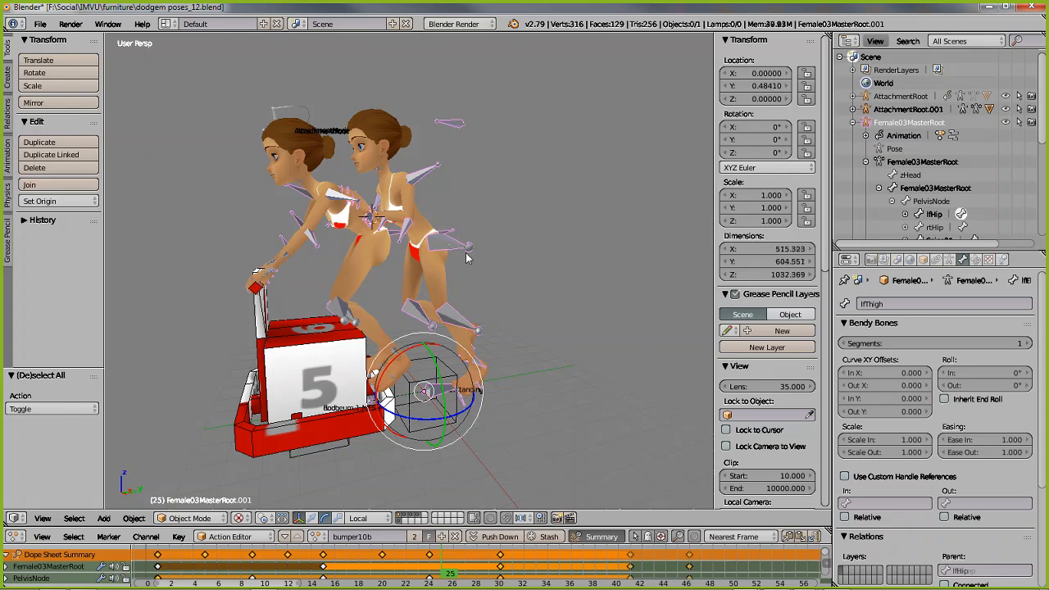
{"action": "scroll", "coordinate": [500, 344], "scroll_direction": "up", "scroll_amount": 1}
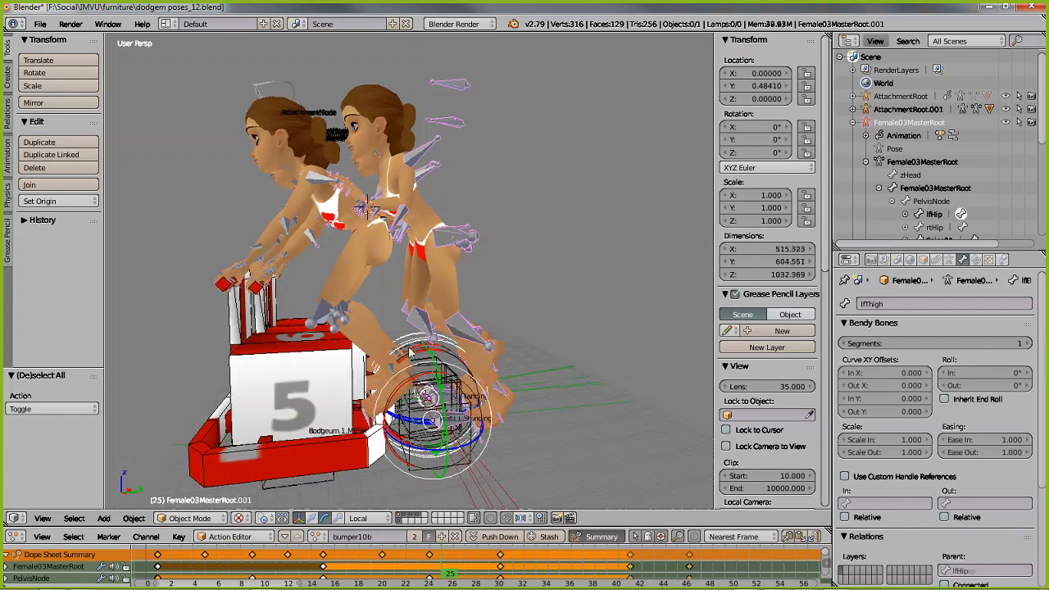
{"action": "middle_click_drag", "start_coordinate": [418, 349], "coordinate": [348, 361]}
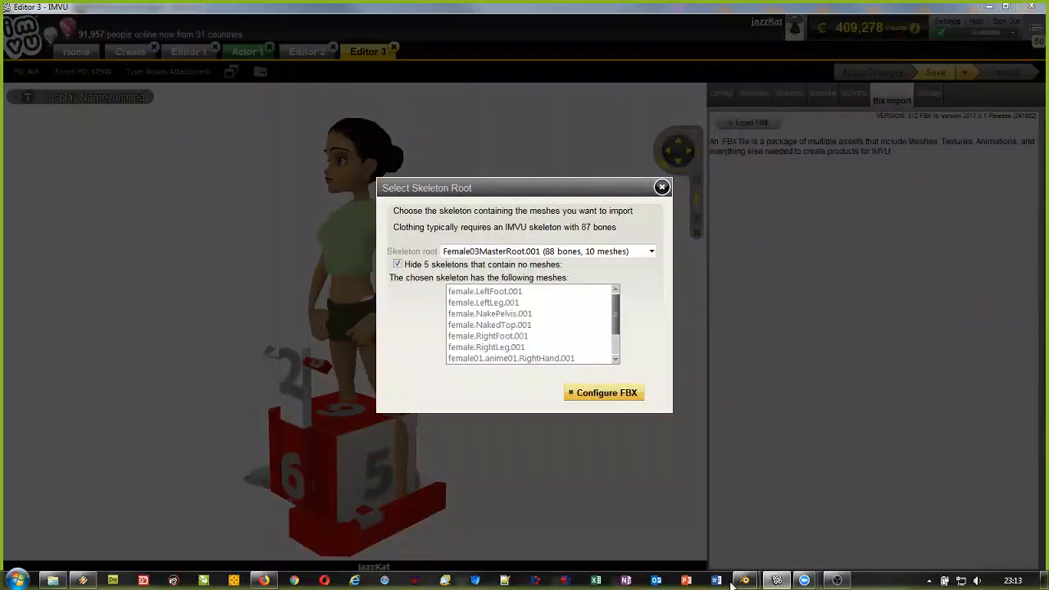
Step: Return to Blender, show the object properties, and compare the object names of the front and rear avatars' armatures
{"action": "mouse_move", "coordinate": [742, 584]}
{"action": "left_click", "coordinate": [786, 524]}
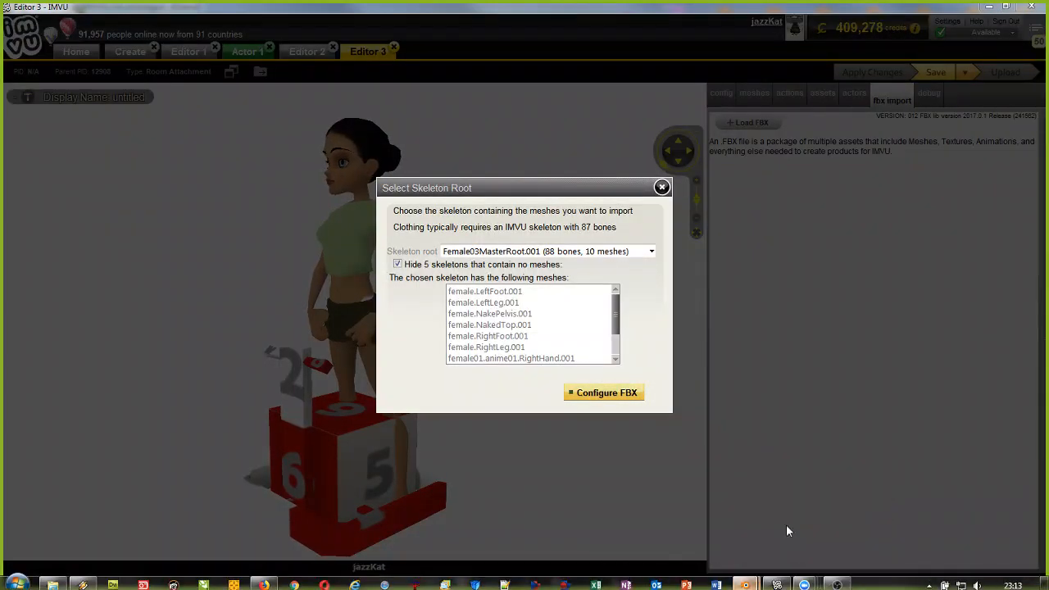
{"action": "middle_click_drag", "start_coordinate": [463, 257], "coordinate": [354, 284]}
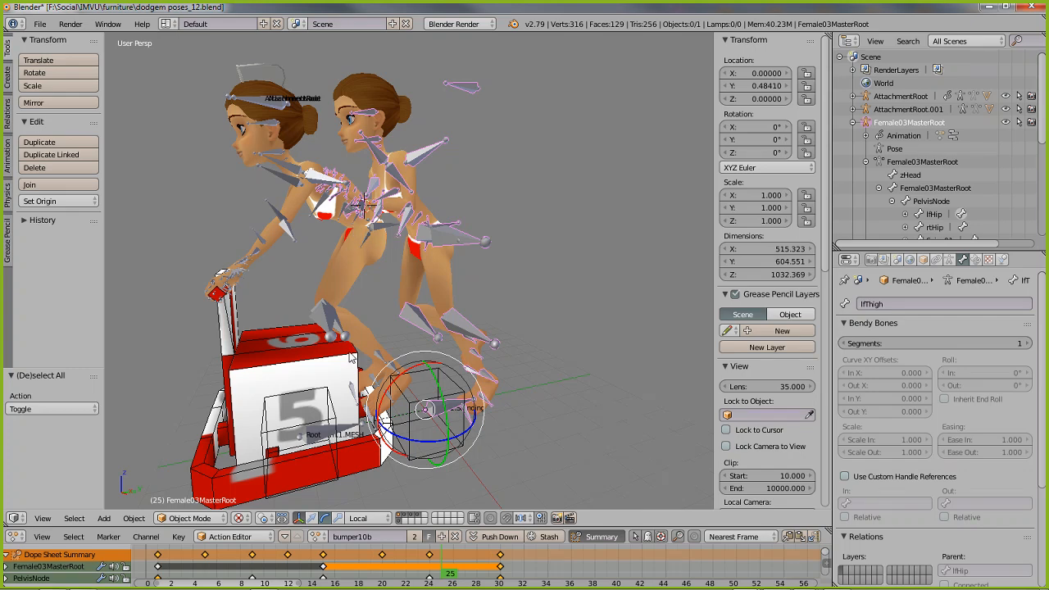
{"action": "mouse_move", "coordinate": [482, 359]}
{"action": "middle_mouse_down"}
{"action": "mouse_move", "coordinate": [441, 360]}
{"action": "mouse_move", "coordinate": [464, 362]}
{"action": "middle_mouse_up"}
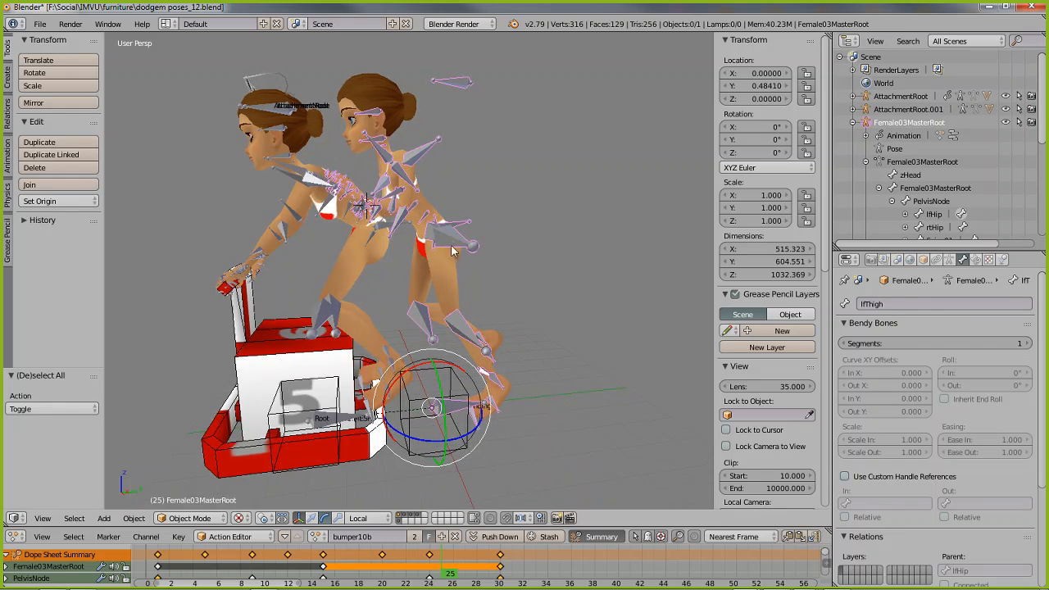
{"action": "middle_click_drag", "start_coordinate": [447, 385], "coordinate": [408, 385]}
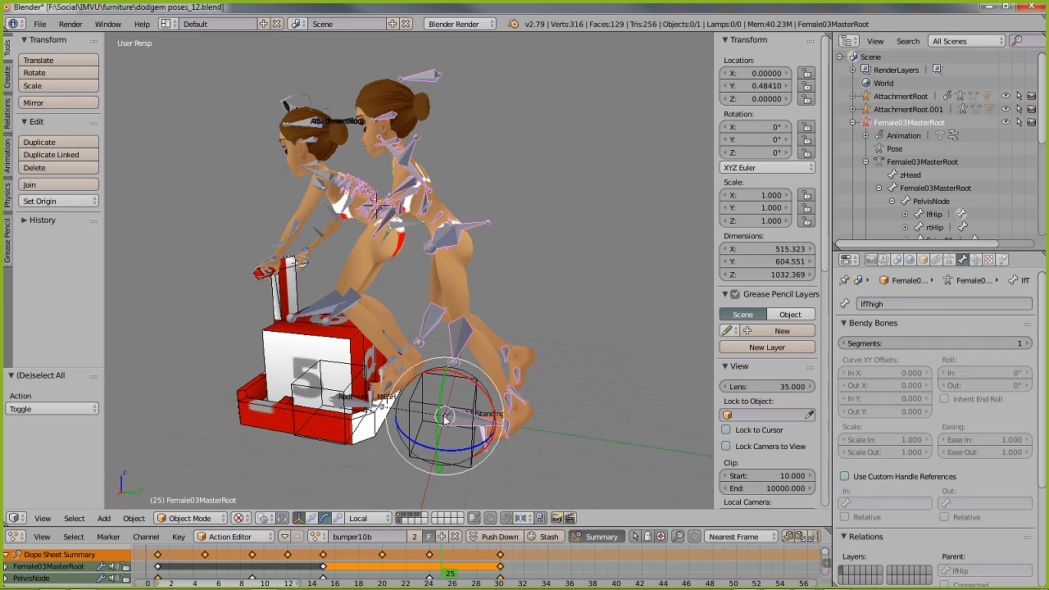
{"action": "middle_click_drag", "start_coordinate": [421, 418], "coordinate": [446, 418]}
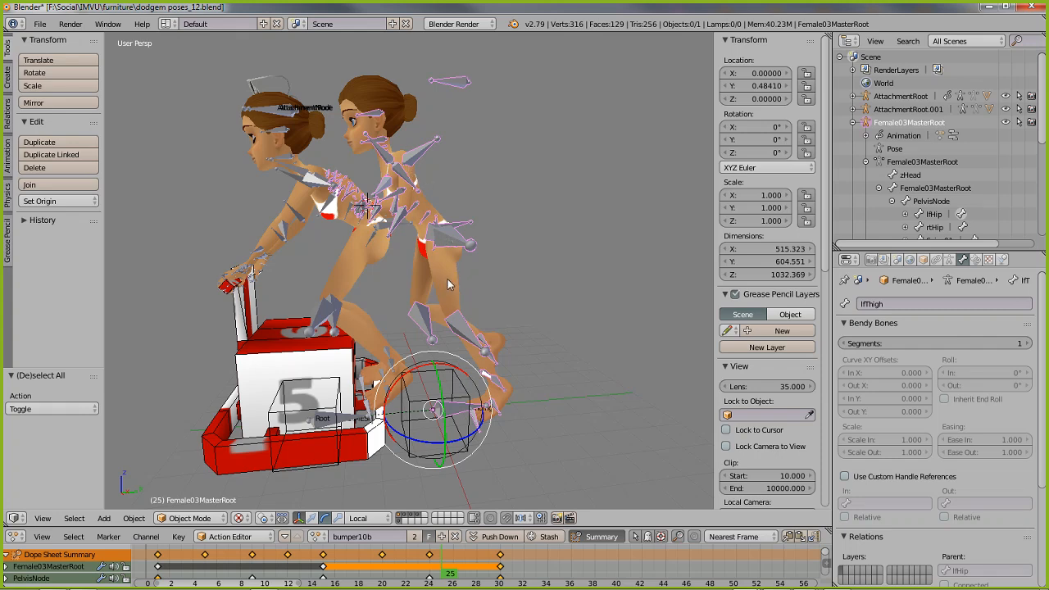
{"action": "left_click", "coordinate": [922, 260]}
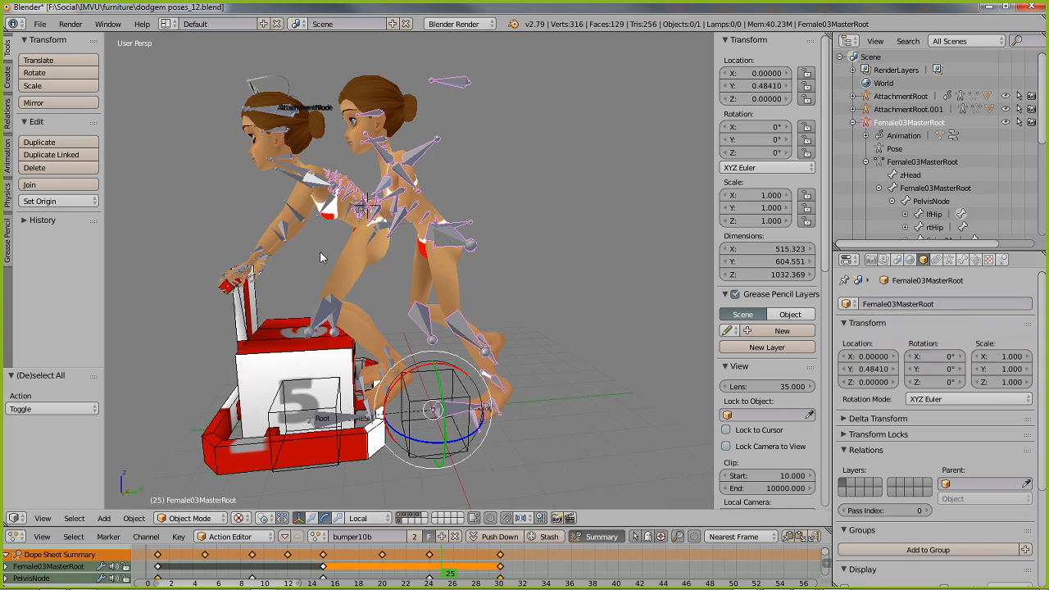
{"action": "right_click", "coordinate": [283, 166]}
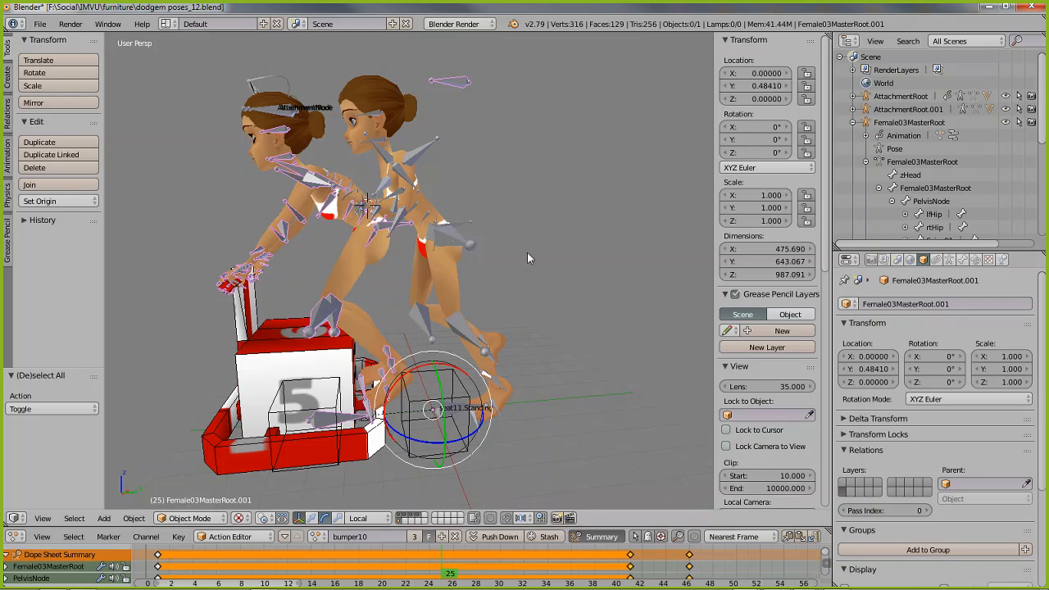
{"action": "right_click", "coordinate": [465, 246]}
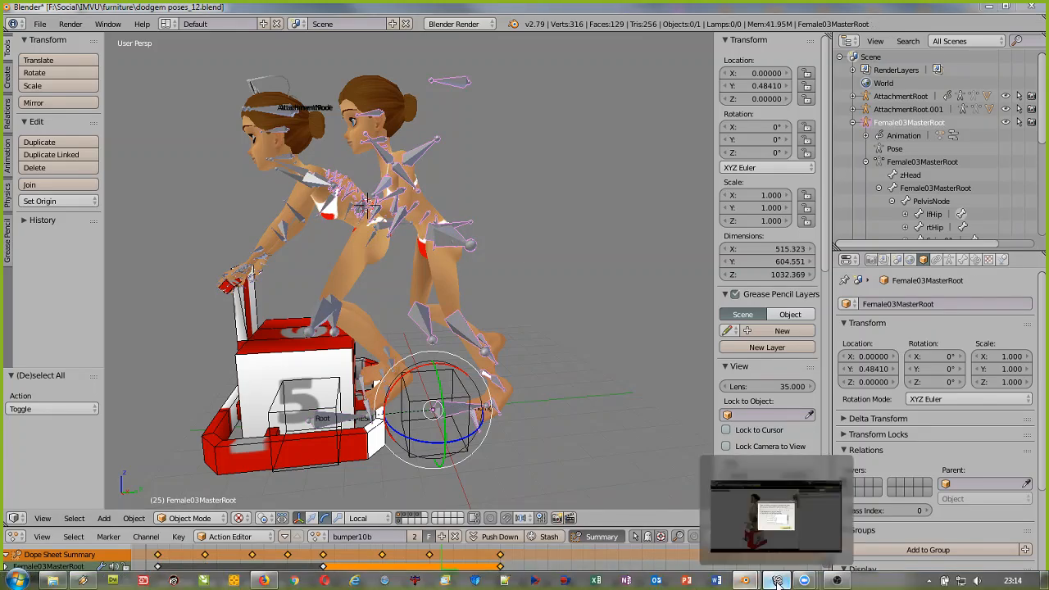
Step: Switch to the IMVU editor, choose RootNode/Female03MasterRoot/Female03MasterRoot as the skeleton root, configure the FBX, and review its import contents
{"action": "left_click", "coordinate": [776, 580]}
{"action": "left_click", "coordinate": [512, 254]}
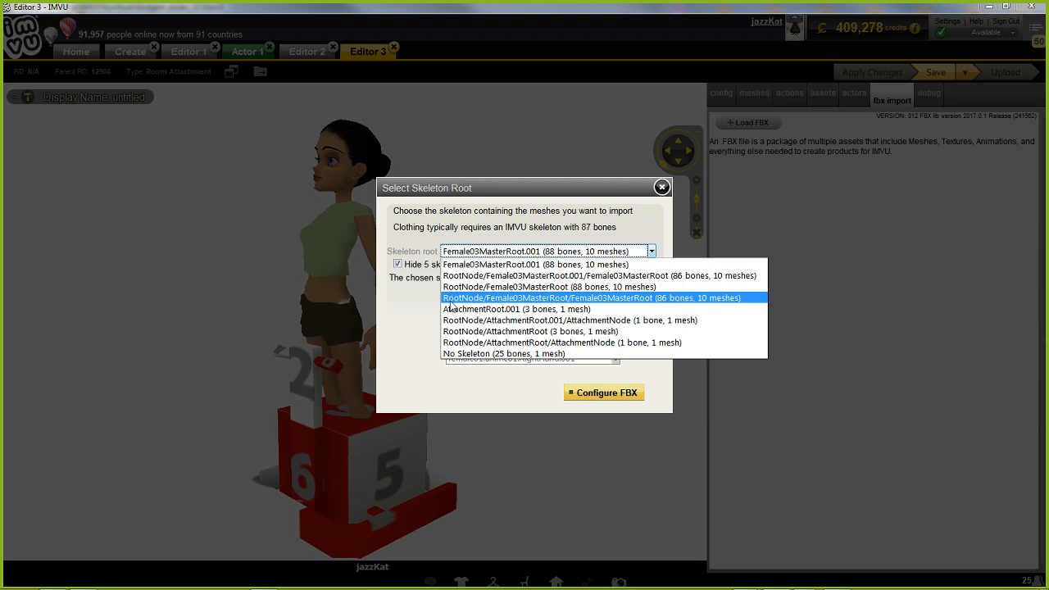
{"action": "left_click", "coordinate": [581, 299]}
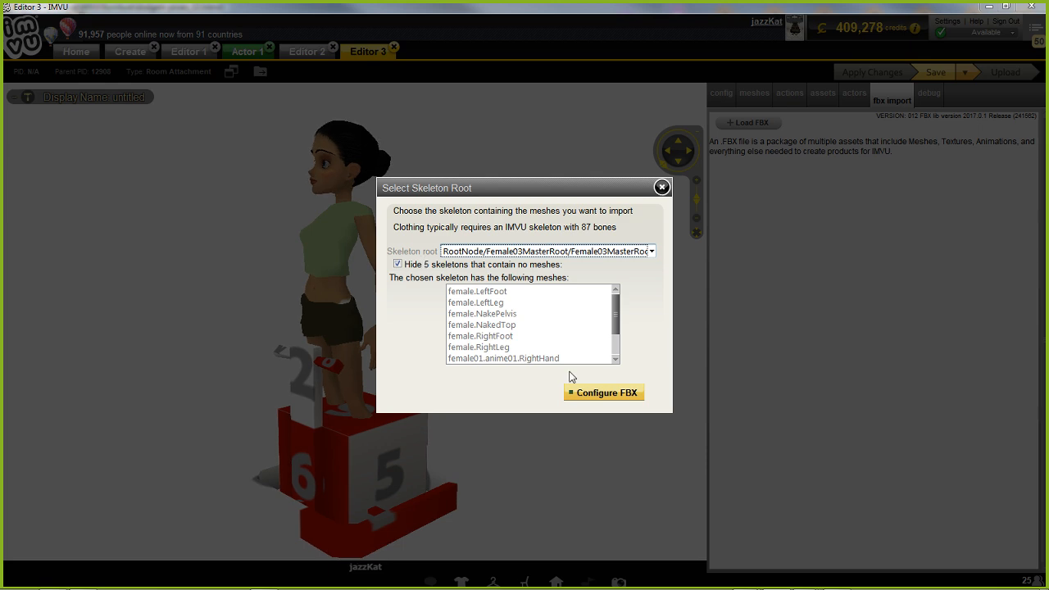
{"action": "left_click", "coordinate": [603, 392]}
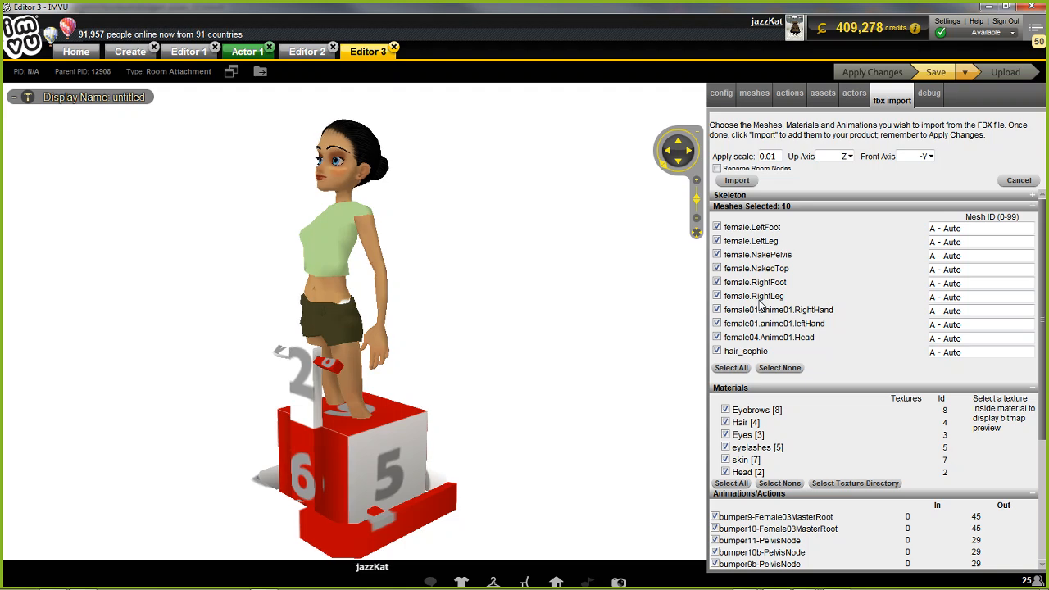
{"action": "scroll", "coordinate": [942, 462], "scroll_direction": "down", "scroll_amount": 3}
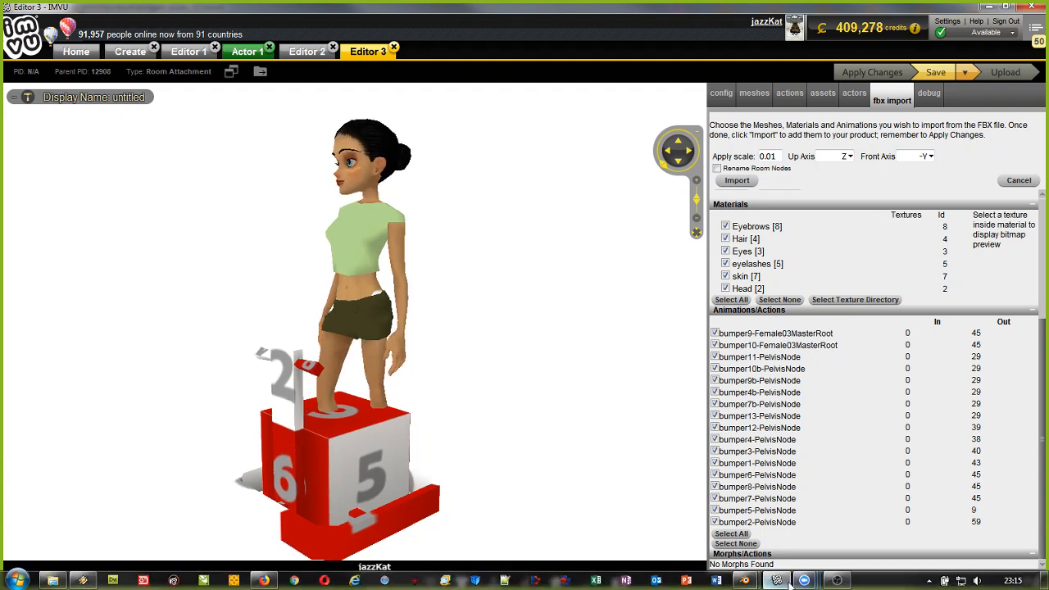
Step: Switch to Blender and inspect the rear avatar's Female03MasterRoot bone in Pose Mode and the seat11.Standing node beneath it
{"action": "mouse_move", "coordinate": [745, 581]}
{"action": "left_click", "coordinate": [673, 514]}
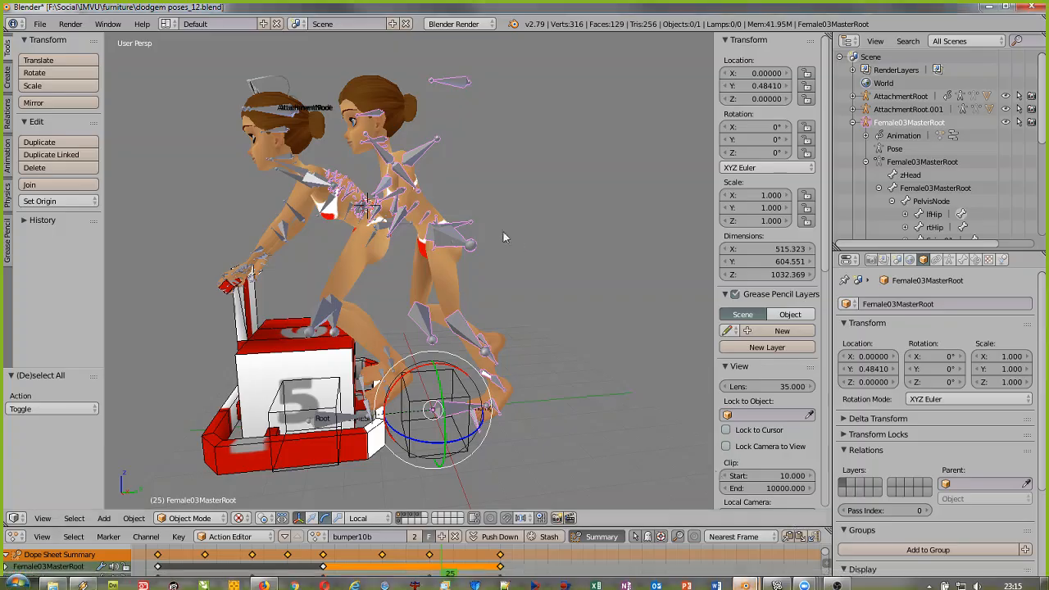
{"action": "scroll", "coordinate": [469, 251], "scroll_direction": "up", "scroll_amount": 1}
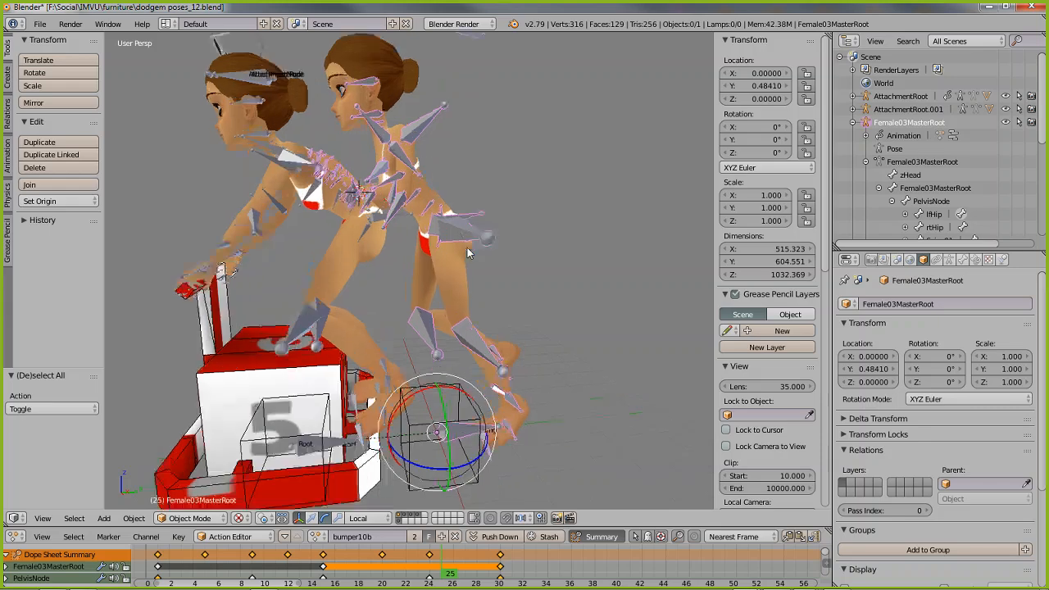
{"action": "mouse_move", "coordinate": [522, 286]}
{"action": "middle_mouse_down"}
{"action": "mouse_move", "coordinate": [476, 281]}
{"action": "mouse_move", "coordinate": [516, 282]}
{"action": "middle_mouse_up"}
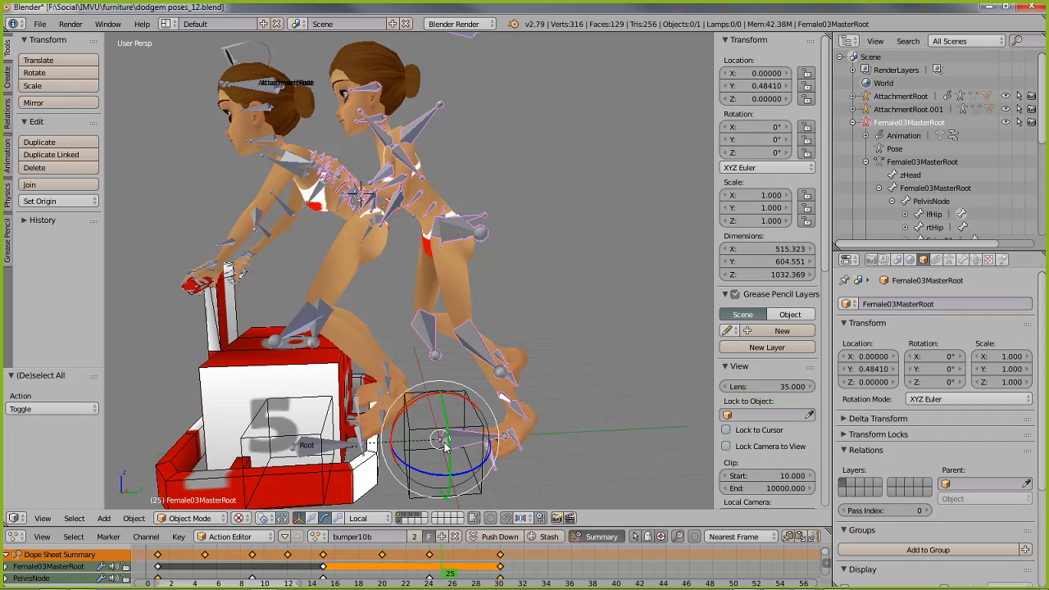
{"action": "key", "text": "ctrl+Tab"}
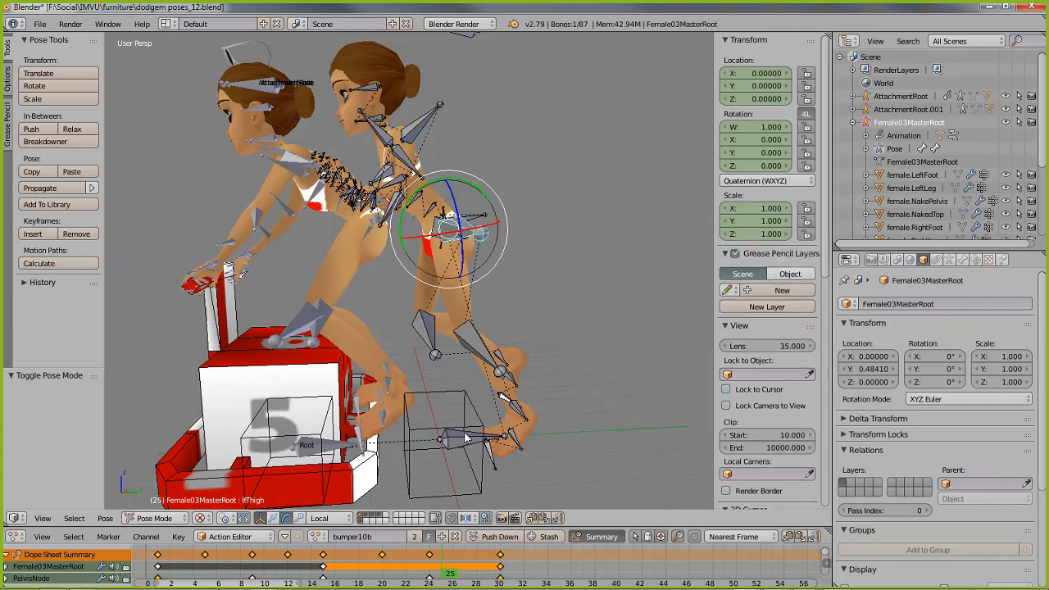
{"action": "right_click", "coordinate": [468, 440]}
{"action": "scroll", "coordinate": [416, 448], "scroll_direction": "up", "scroll_amount": 8}
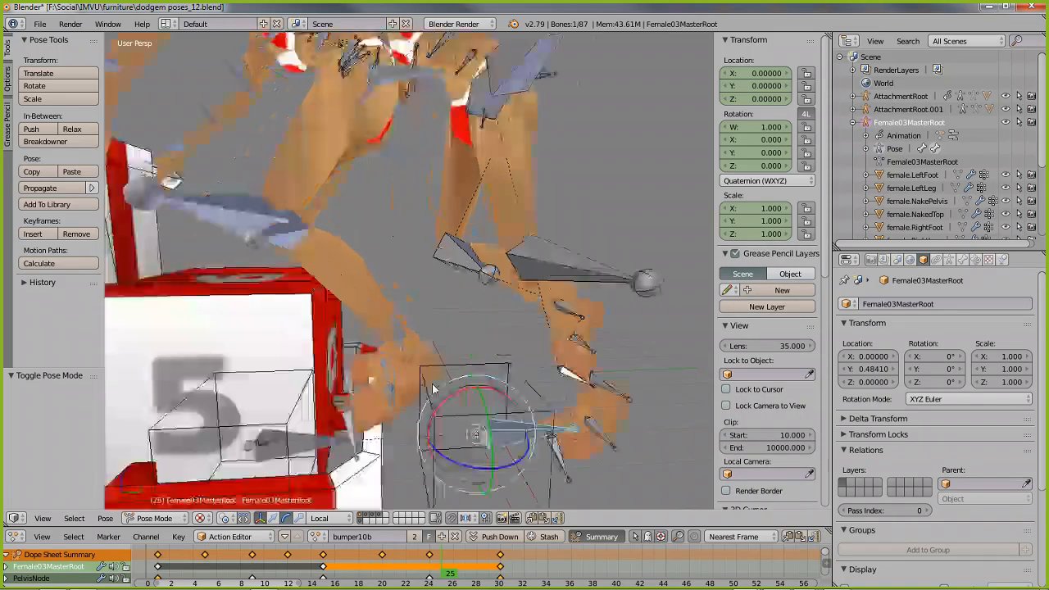
{"action": "mouse_move", "coordinate": [452, 352]}
{"action": "middle_mouse_down"}
{"action": "mouse_move", "coordinate": [440, 283]}
{"action": "mouse_move", "coordinate": [456, 356]}
{"action": "middle_mouse_up"}
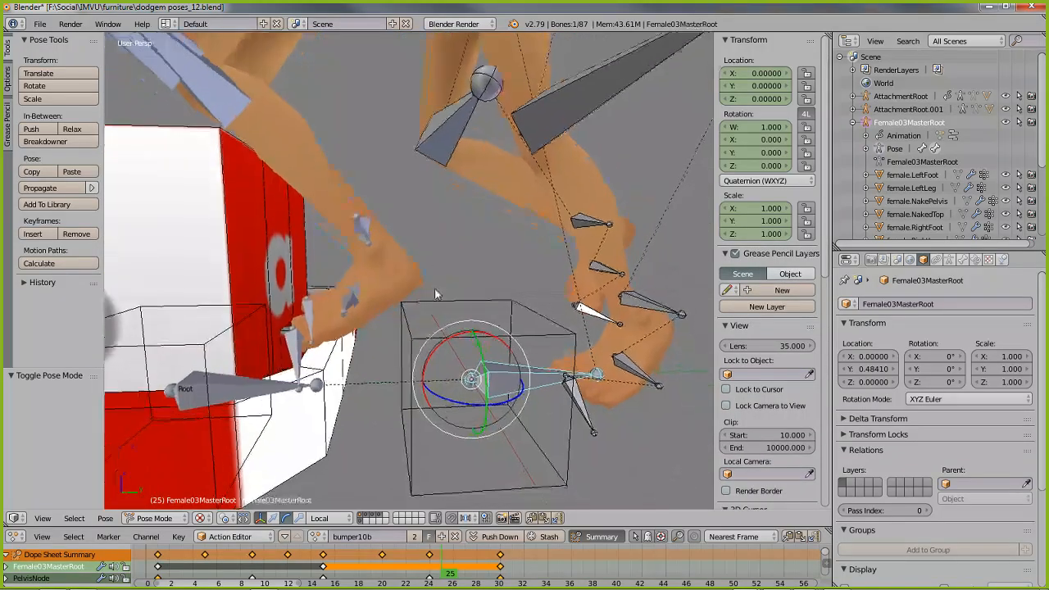
{"action": "right_click", "coordinate": [428, 345]}
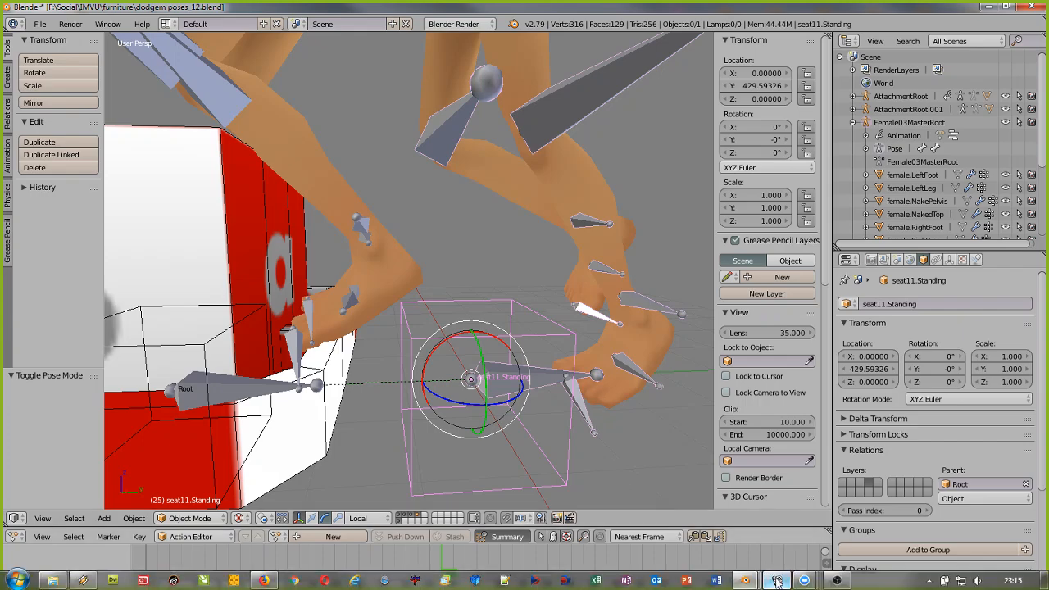
Step: Switch to the IMVU editor, exclude all meshes and materials from the FBX import, and review the listed animations
{"action": "left_click", "coordinate": [776, 580]}
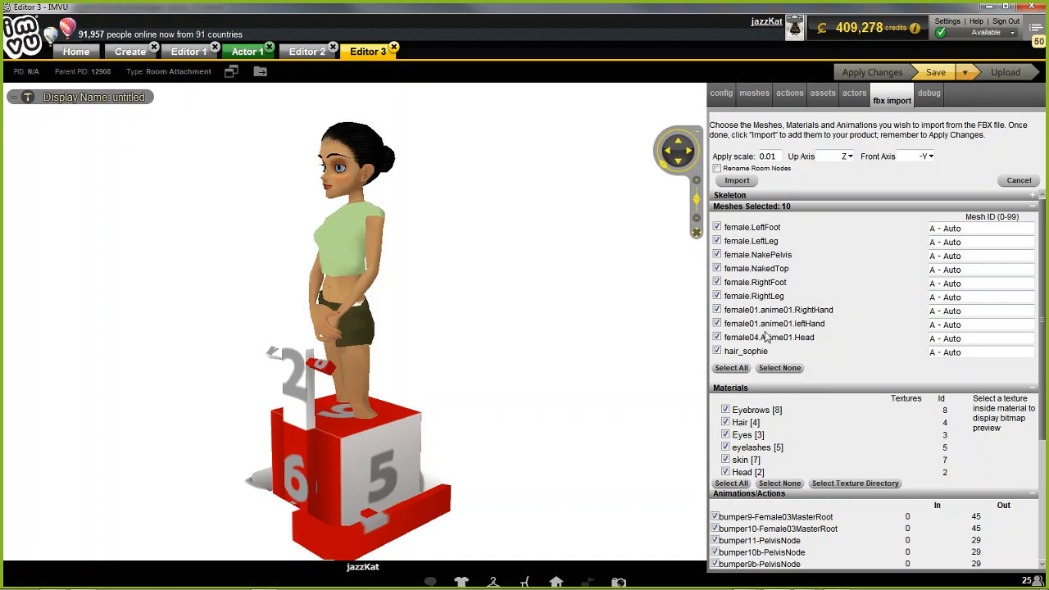
{"action": "left_click", "coordinate": [787, 369]}
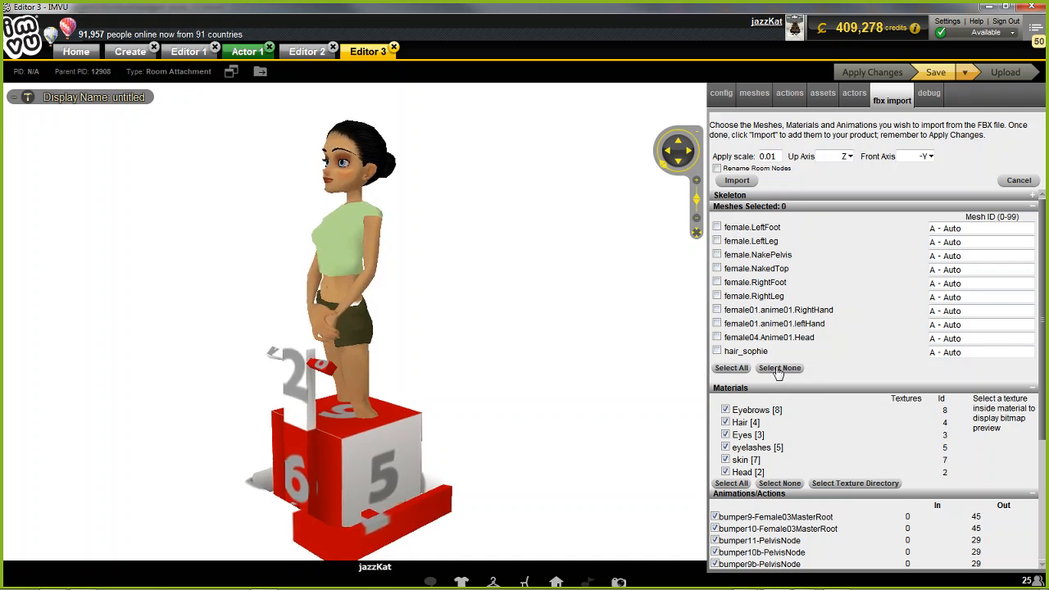
{"action": "scroll", "coordinate": [782, 360], "scroll_direction": "down", "scroll_amount": 1}
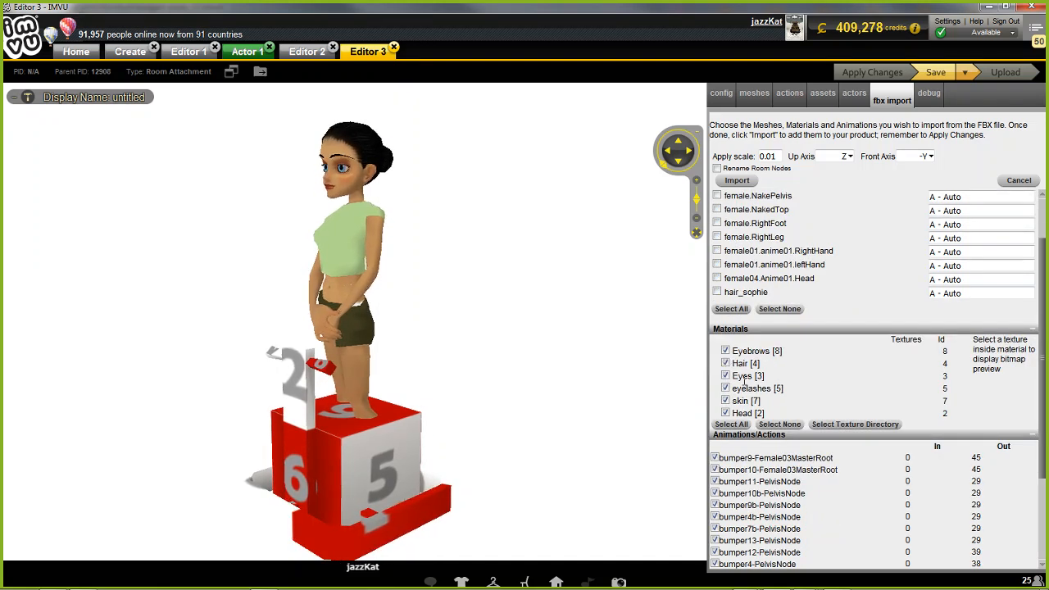
{"action": "left_click", "coordinate": [781, 425]}
{"action": "scroll", "coordinate": [782, 394], "scroll_direction": "down", "scroll_amount": 2}
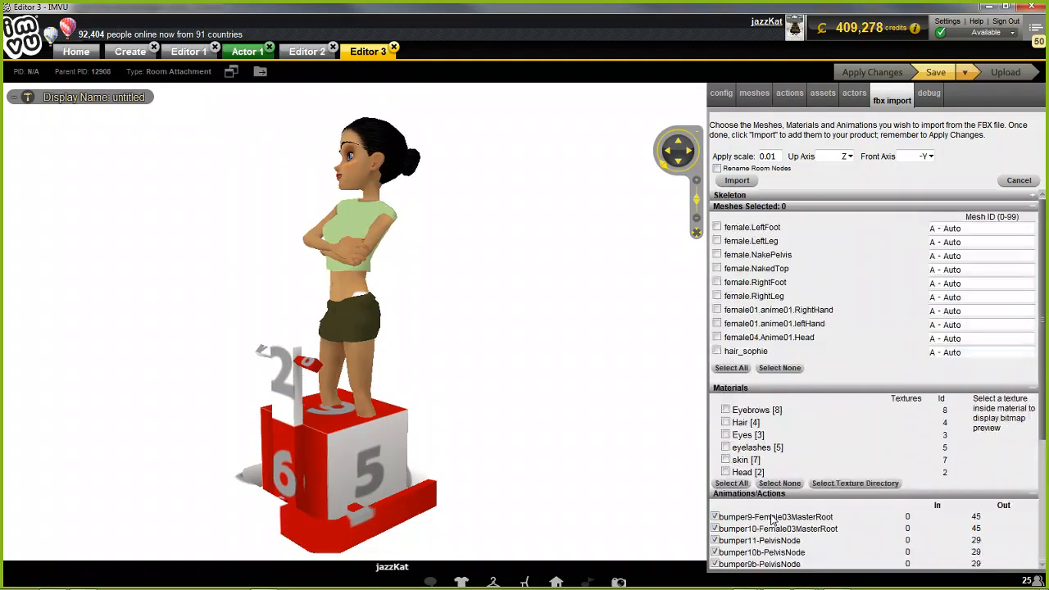
{"action": "scroll", "coordinate": [771, 519], "scroll_direction": "down", "scroll_amount": 5}
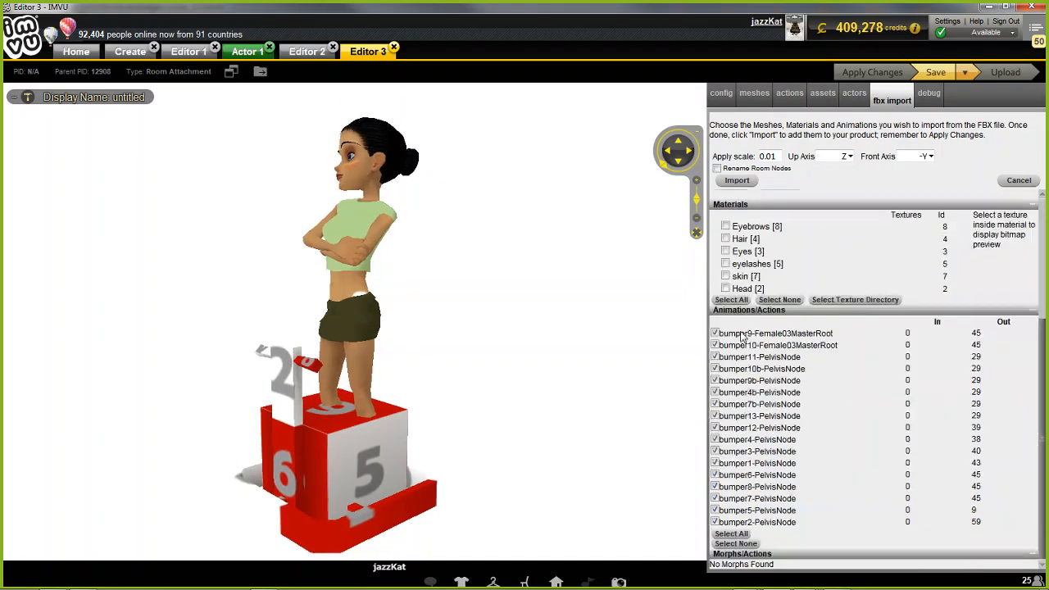
Step: Switch to Blender and preview the bumper10 action on the rear avatar's Female03MasterRoot armature
{"action": "mouse_move", "coordinate": [774, 587]}
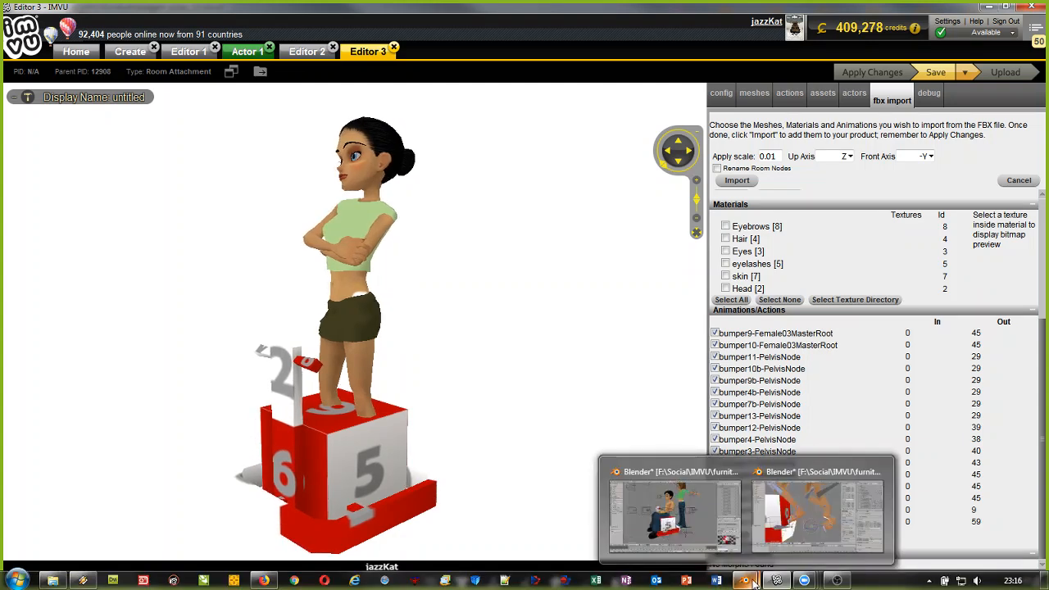
{"action": "left_click", "coordinate": [815, 511]}
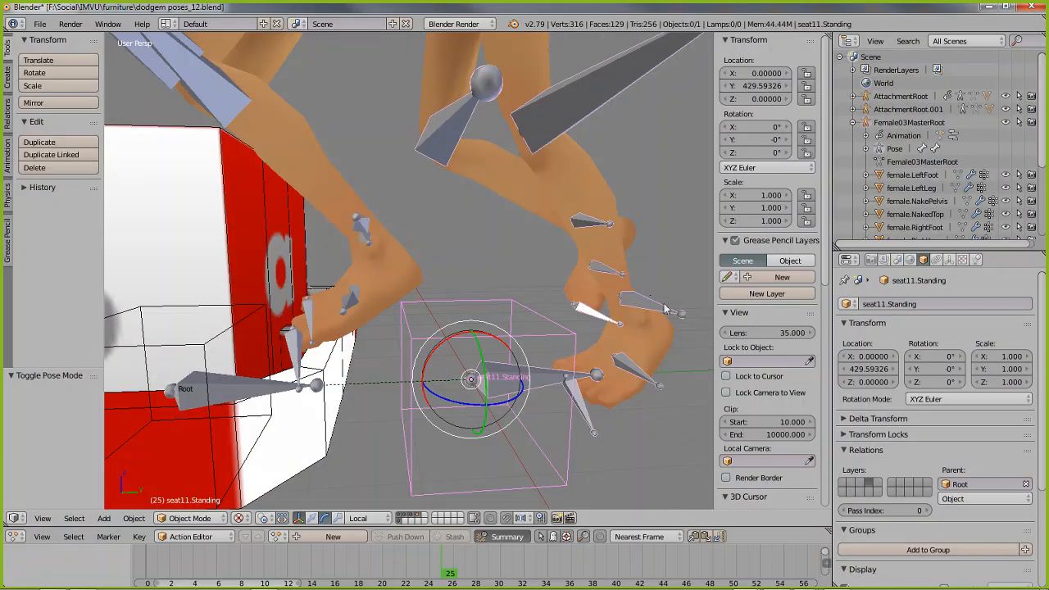
{"action": "right_click", "coordinate": [663, 305]}
{"action": "left_click", "coordinate": [320, 537]}
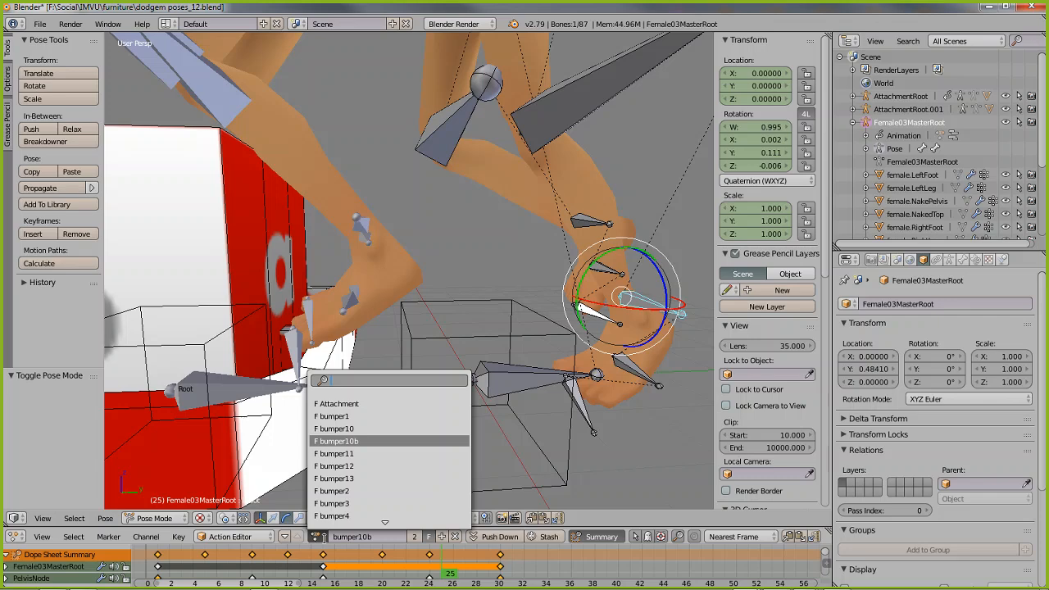
{"action": "left_click", "coordinate": [361, 428]}
{"action": "scroll", "coordinate": [361, 428], "scroll_direction": "down", "scroll_amount": 6}
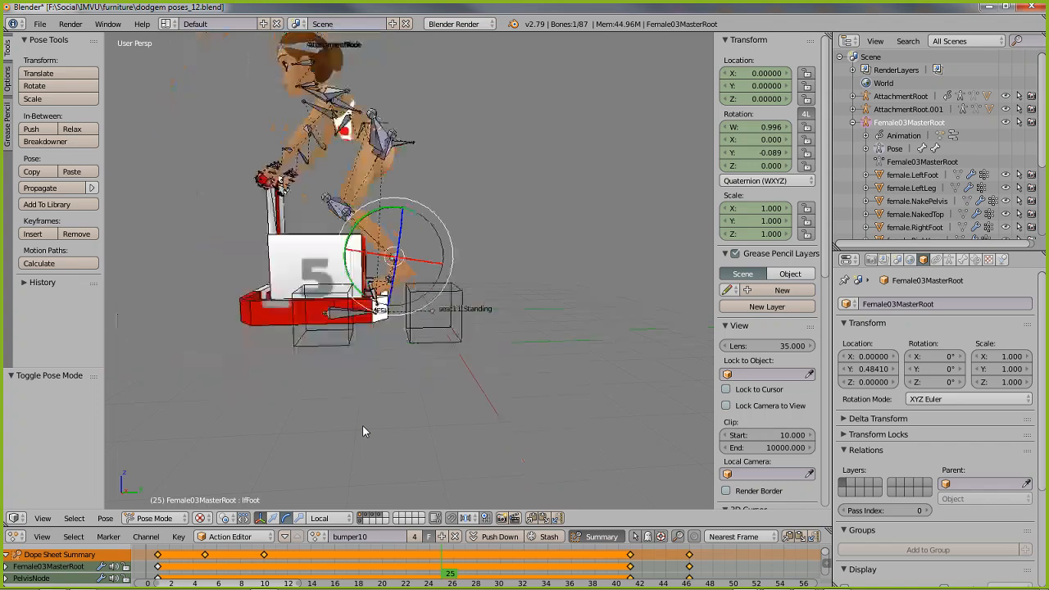
{"action": "mouse_move", "coordinate": [362, 424]}
{"action": "middle_mouse_down"}
{"action": "mouse_move", "coordinate": [444, 346]}
{"action": "mouse_move", "coordinate": [469, 356]}
{"action": "mouse_move", "coordinate": [417, 365]}
{"action": "middle_mouse_up"}
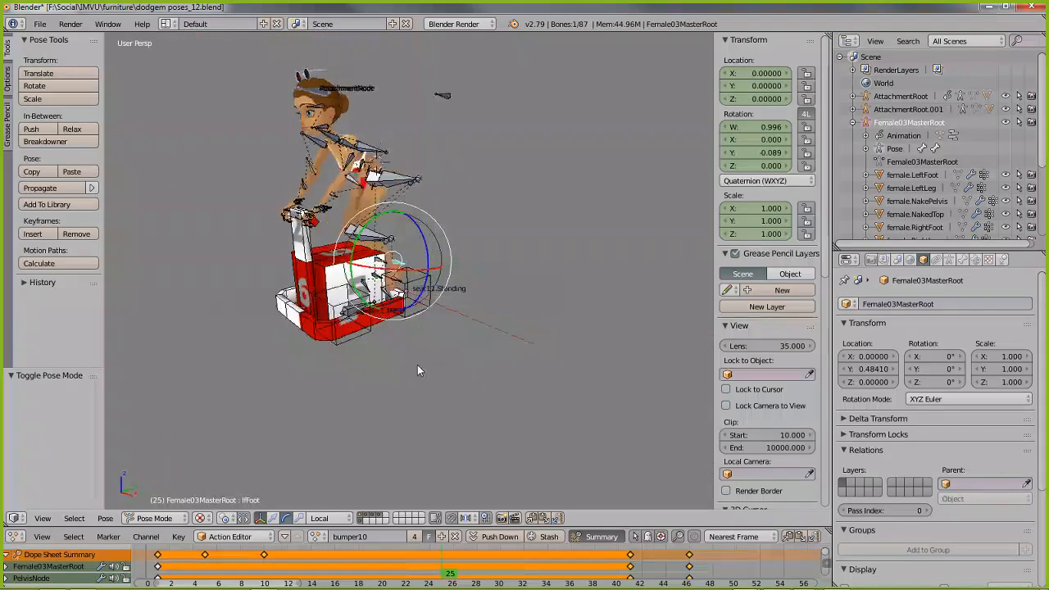
{"action": "scroll", "coordinate": [417, 364], "scroll_direction": "up", "scroll_amount": 4}
Step: Assign the bumper10b action to the Female03MasterRoot armature again and inspect its pose behind the front avatar
{"action": "left_click", "coordinate": [318, 536]}
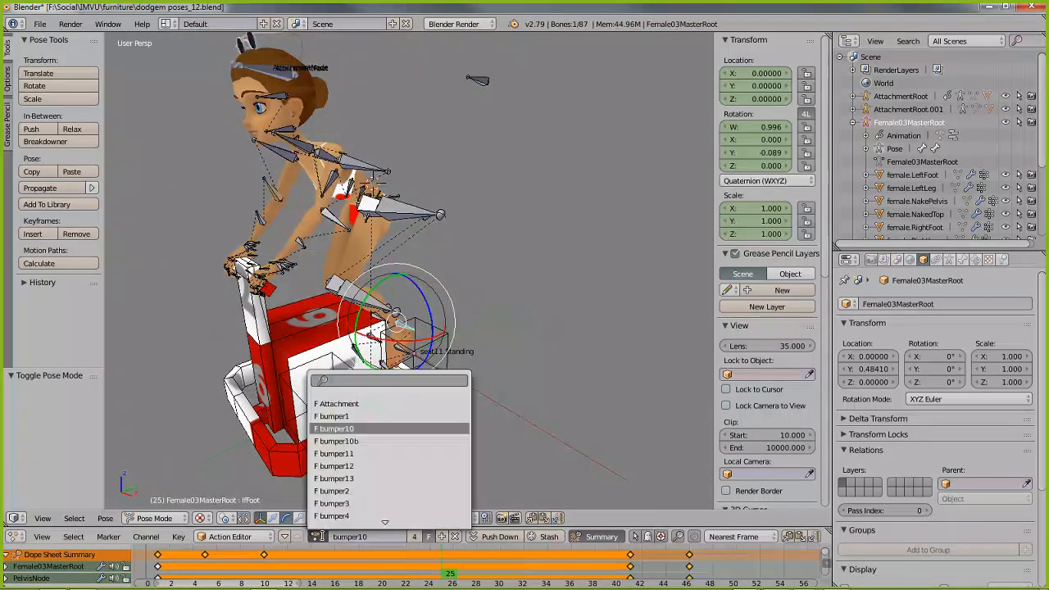
{"action": "left_click", "coordinate": [336, 441]}
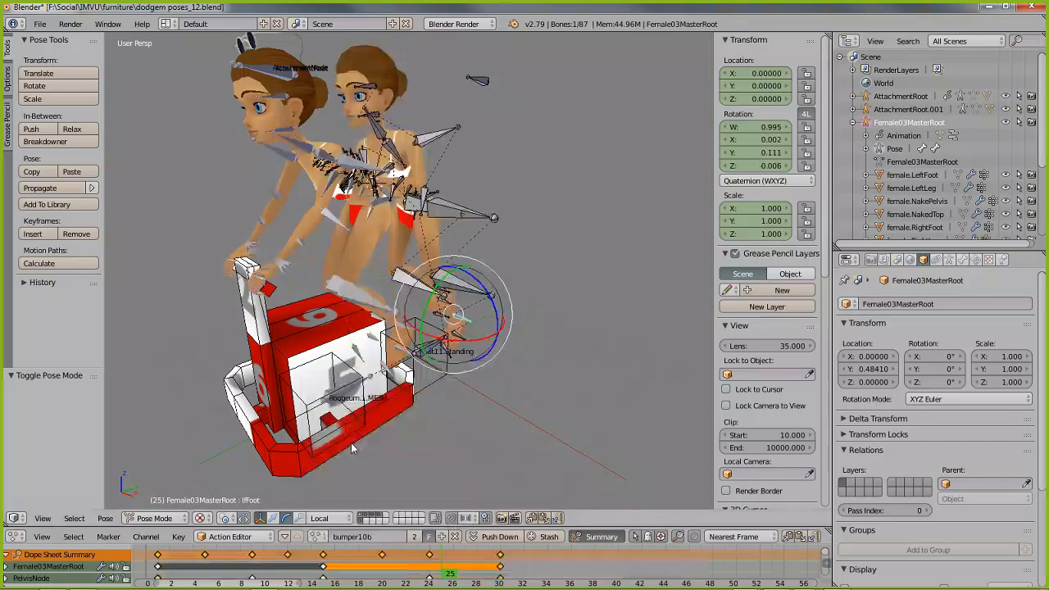
{"action": "middle_click_drag", "start_coordinate": [351, 442], "coordinate": [404, 307]}
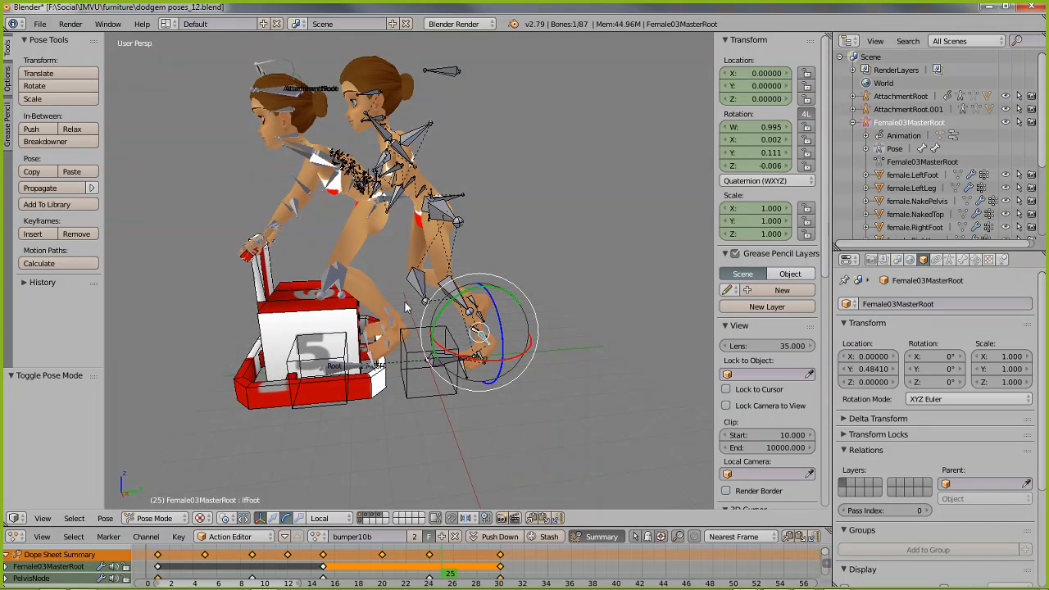
{"action": "mouse_move", "coordinate": [405, 301]}
{"action": "middle_mouse_down"}
{"action": "mouse_move", "coordinate": [486, 313]}
{"action": "mouse_move", "coordinate": [403, 312]}
{"action": "middle_mouse_up"}
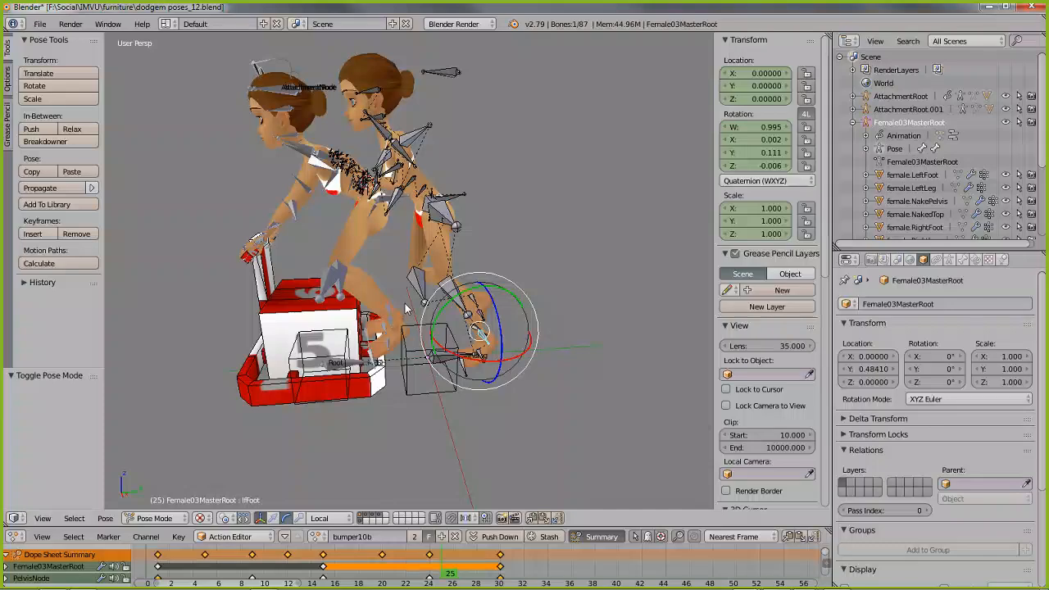
{"action": "mouse_move", "coordinate": [329, 358]}
{"action": "middle_mouse_down"}
{"action": "mouse_move", "coordinate": [396, 363]}
{"action": "mouse_move", "coordinate": [449, 323]}
{"action": "middle_mouse_up"}
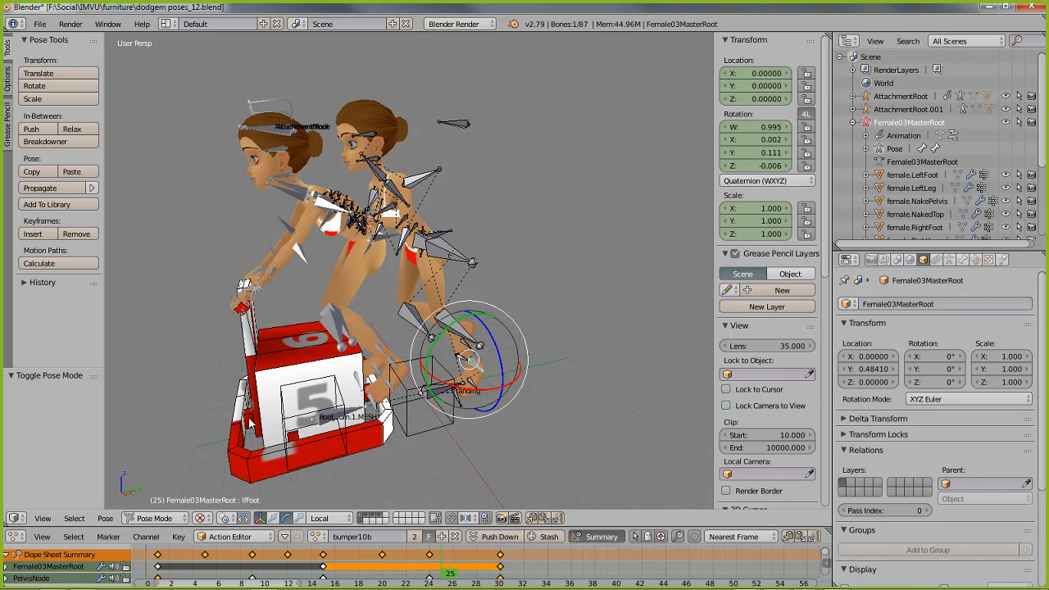
Step: Open dodgem poses_8.blend, select the avatar's Female03MasterRoot armature, and review the list of available actions
{"action": "mouse_move", "coordinate": [22, 584]}
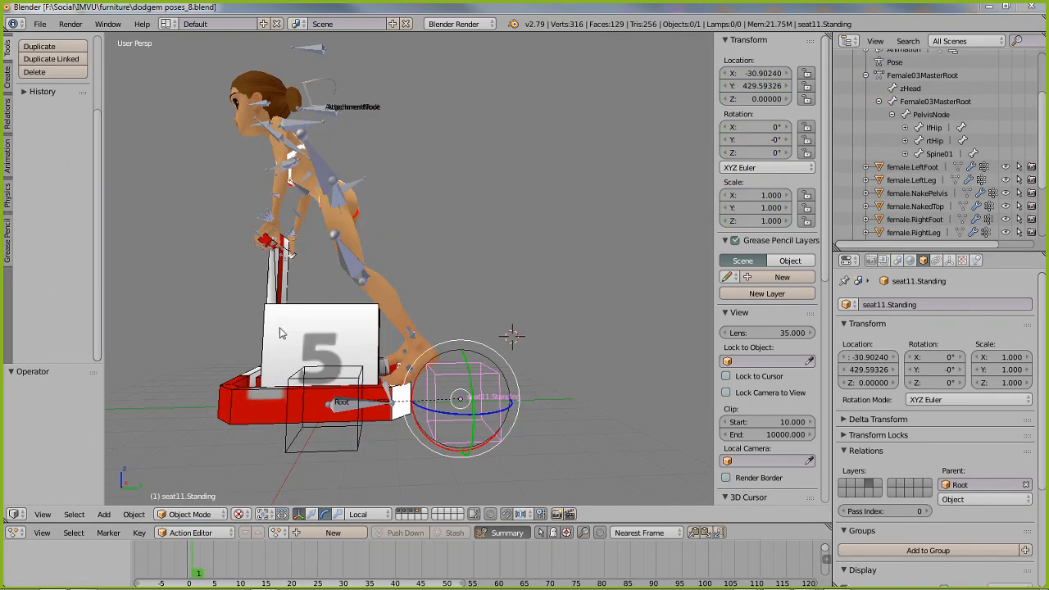
{"action": "right_click", "coordinate": [356, 268]}
{"action": "middle_click_drag", "start_coordinate": [355, 270], "coordinate": [358, 327]}
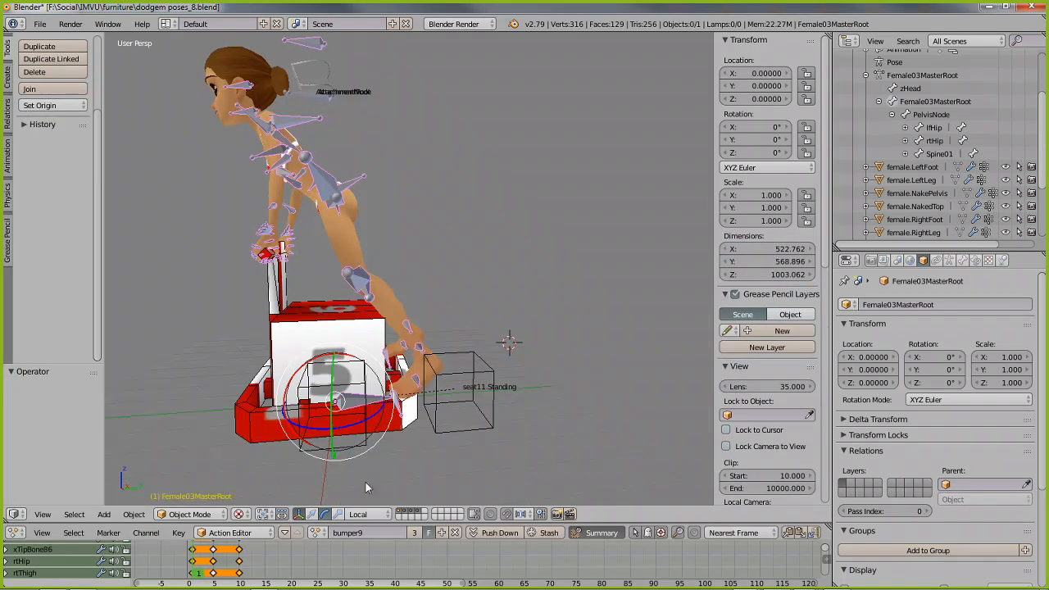
{"action": "left_click", "coordinate": [315, 533]}
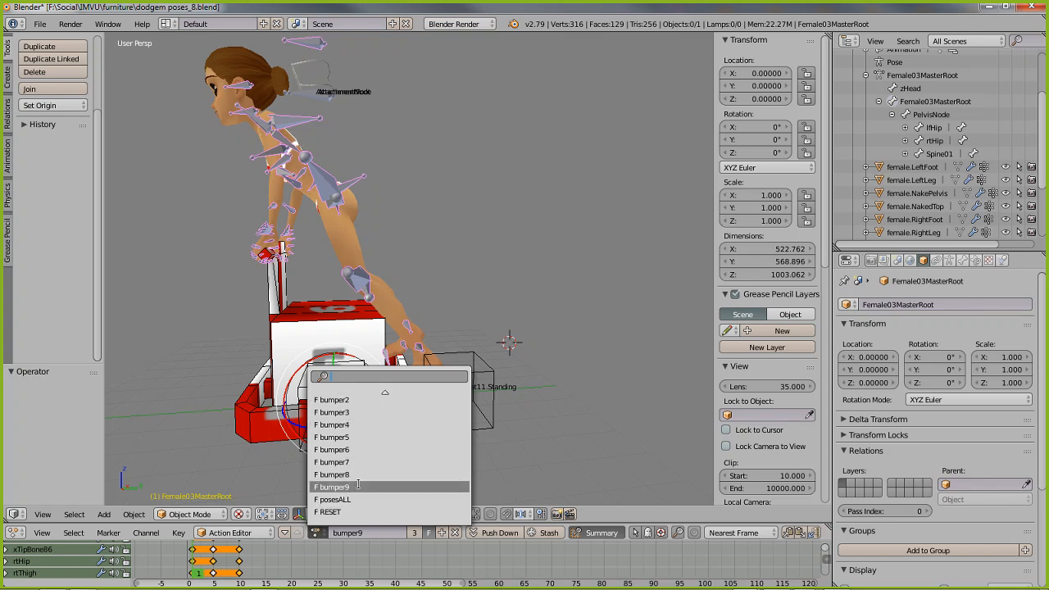
{"action": "scroll", "coordinate": [357, 486], "scroll_direction": "up", "scroll_amount": 12}
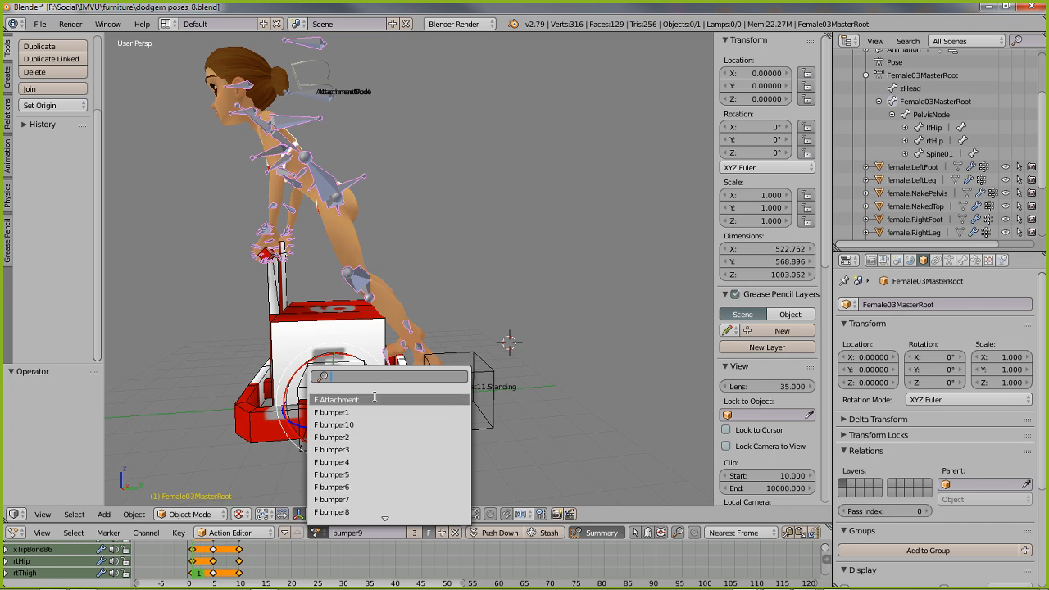
{"action": "left_click", "coordinate": [532, 360]}
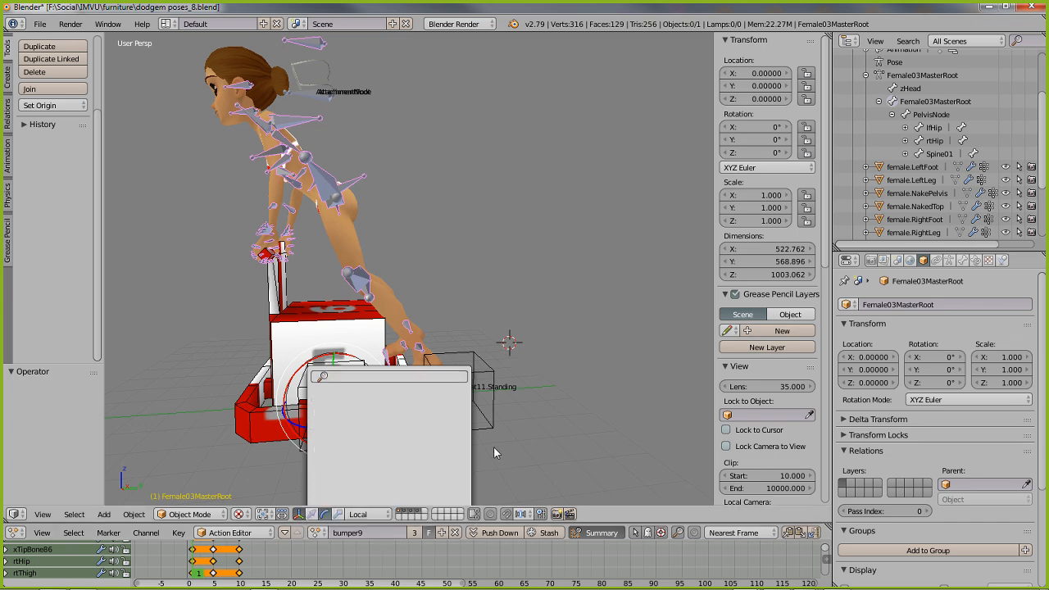
Step: Examine how the avatar, dodgem and seat11.Standing node are placed relative to the scene's ground axes
{"action": "mouse_move", "coordinate": [404, 382]}
{"action": "middle_mouse_down"}
{"action": "mouse_move", "coordinate": [460, 400]}
{"action": "mouse_move", "coordinate": [392, 358]}
{"action": "middle_mouse_up"}
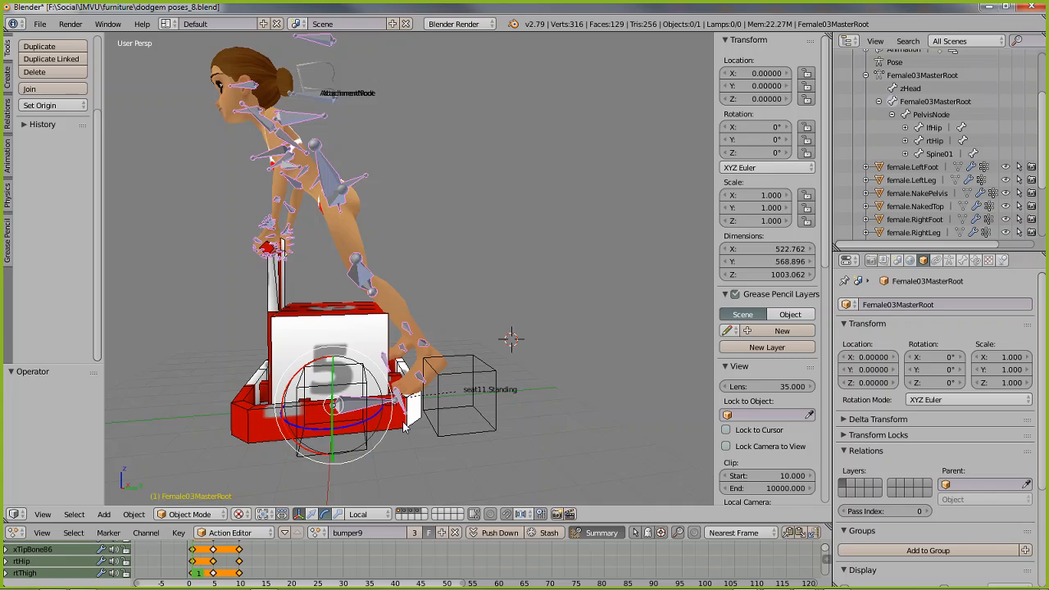
{"action": "mouse_move", "coordinate": [404, 424]}
{"action": "middle_mouse_down"}
{"action": "mouse_move", "coordinate": [385, 413]}
{"action": "mouse_move", "coordinate": [418, 422]}
{"action": "mouse_move", "coordinate": [480, 406]}
{"action": "mouse_move", "coordinate": [473, 400]}
{"action": "mouse_move", "coordinate": [420, 407]}
{"action": "mouse_move", "coordinate": [464, 429]}
{"action": "middle_mouse_up"}
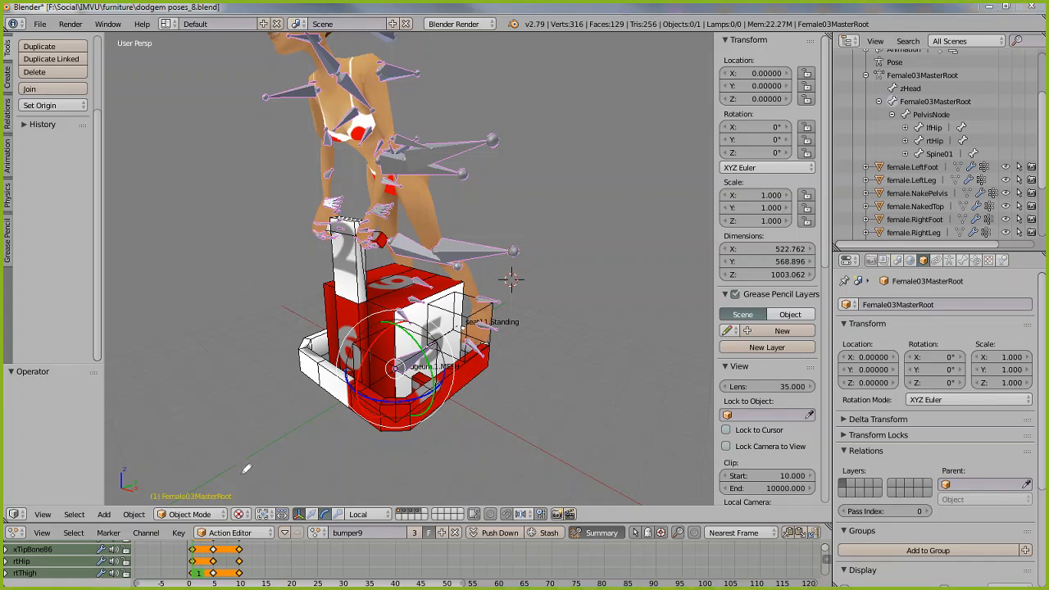
{"action": "mouse_move", "coordinate": [182, 494]}
{"action": "left_mouse_down"}
{"action": "mouse_move", "coordinate": [455, 352]}
{"action": "mouse_move", "coordinate": [567, 264]}
{"action": "left_mouse_up"}
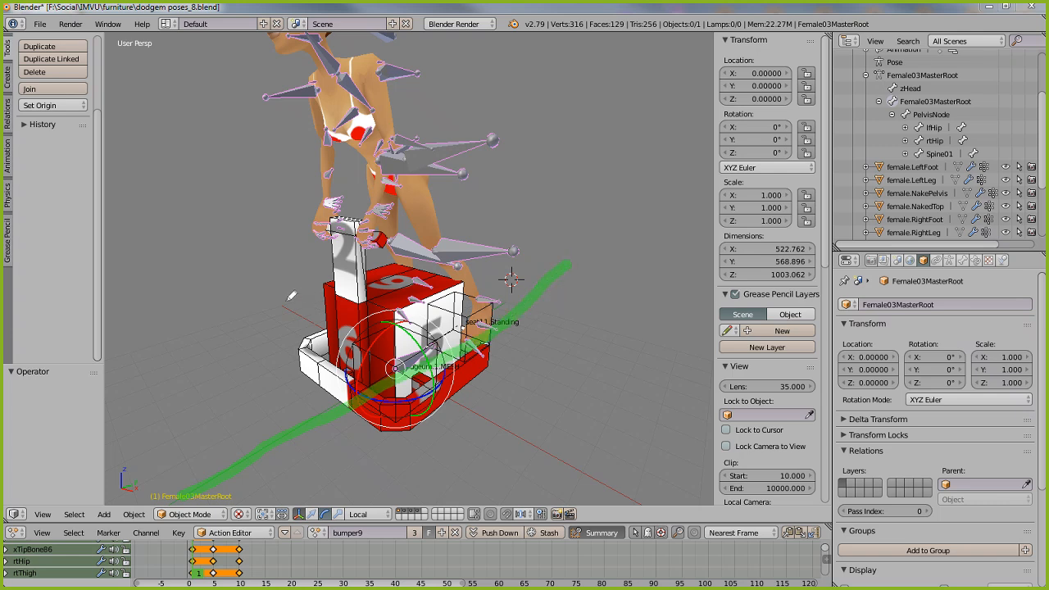
{"action": "mouse_move", "coordinate": [284, 304]}
{"action": "left_mouse_down"}
{"action": "mouse_move", "coordinate": [419, 366]}
{"action": "mouse_move", "coordinate": [666, 511]}
{"action": "left_mouse_up"}
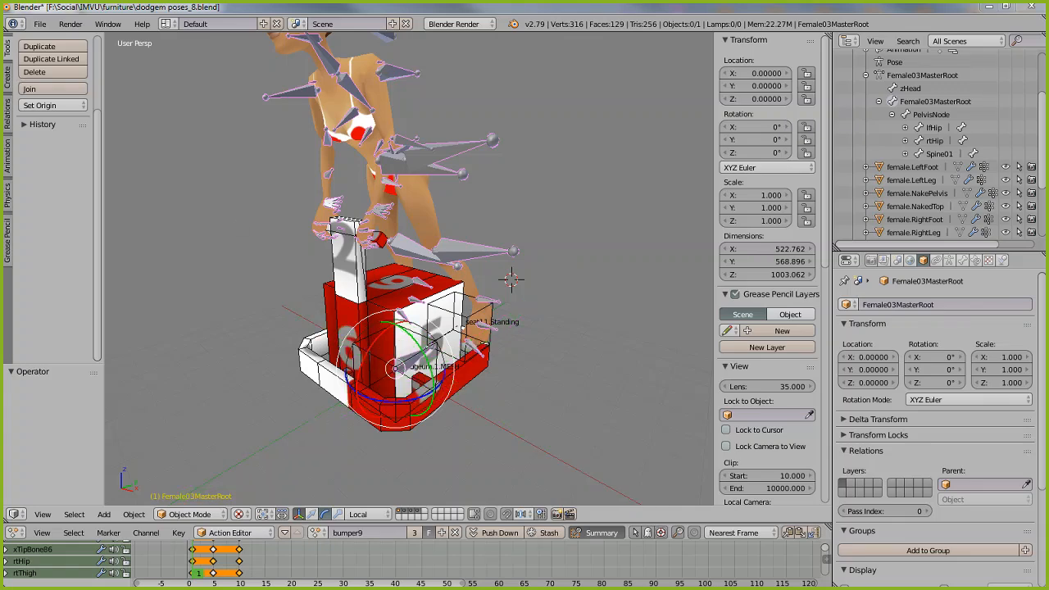
{"action": "middle_click_drag", "start_coordinate": [394, 392], "coordinate": [294, 352]}
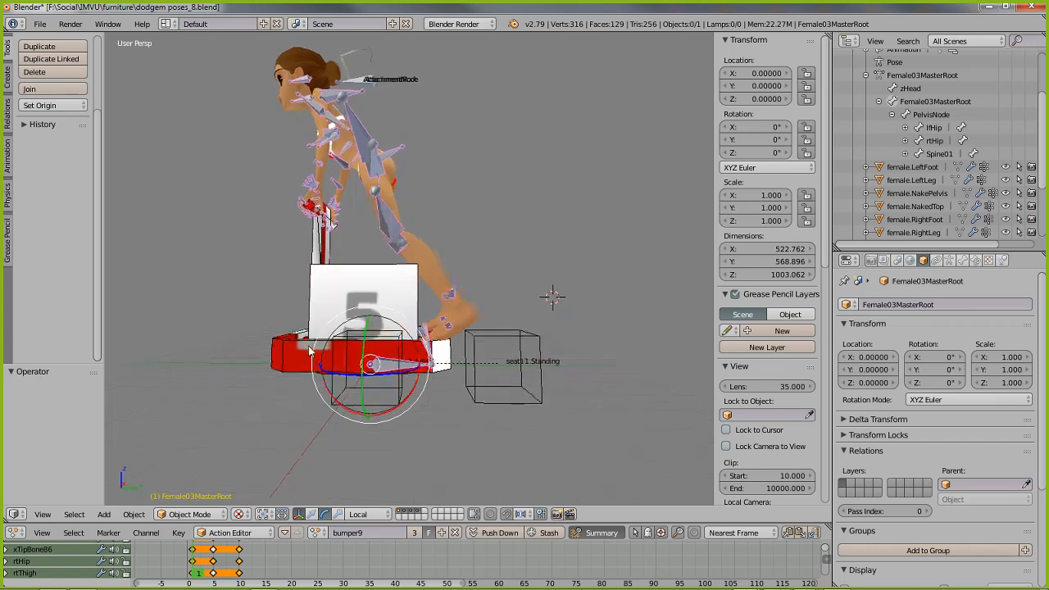
{"action": "middle_click_drag", "start_coordinate": [311, 309], "coordinate": [331, 337], "text": "shift"}
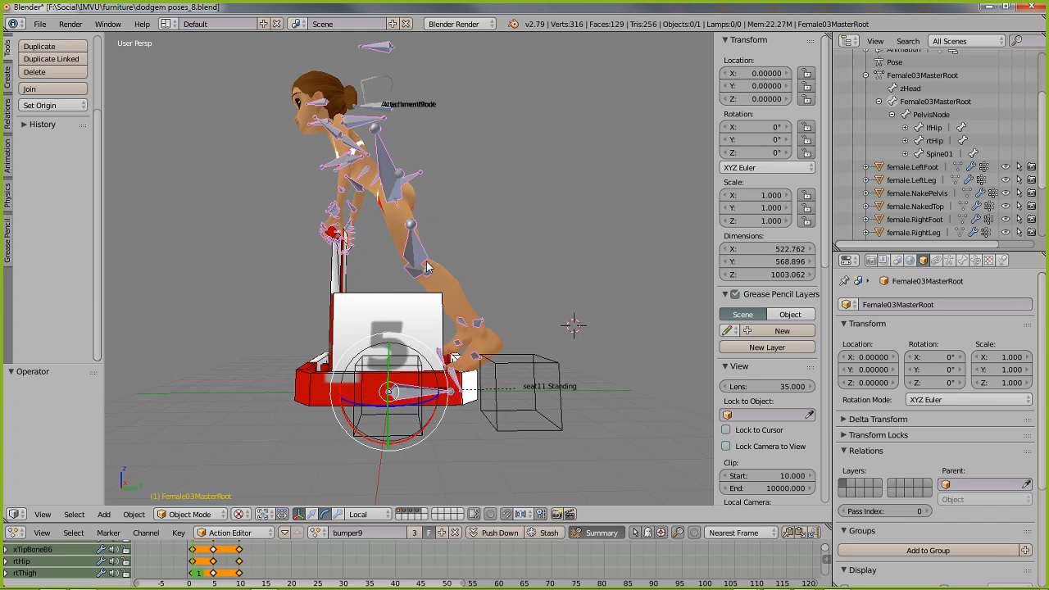
{"action": "middle_click_drag", "start_coordinate": [430, 267], "coordinate": [381, 234]}
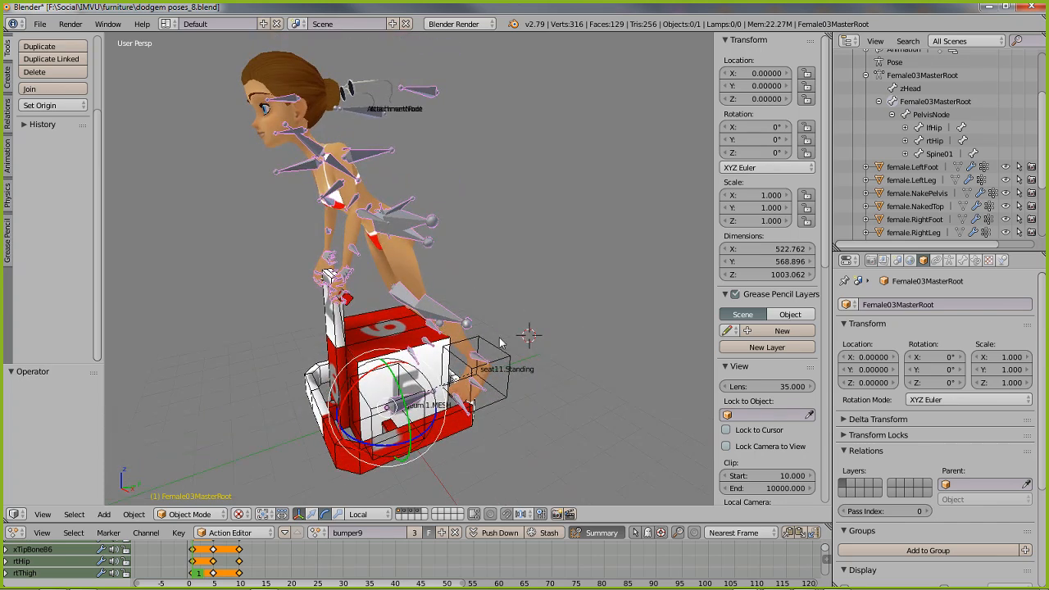
{"action": "middle_click_drag", "start_coordinate": [500, 342], "coordinate": [358, 376]}
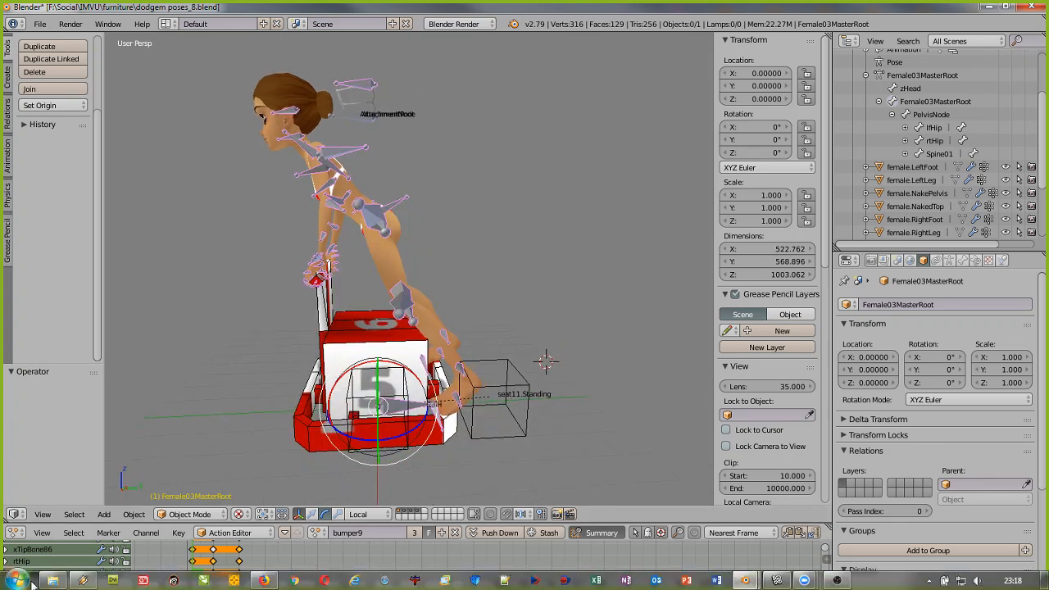
Step: Launch another Blender 2.79 instance and maximize its window
{"action": "left_click", "coordinate": [30, 582]}
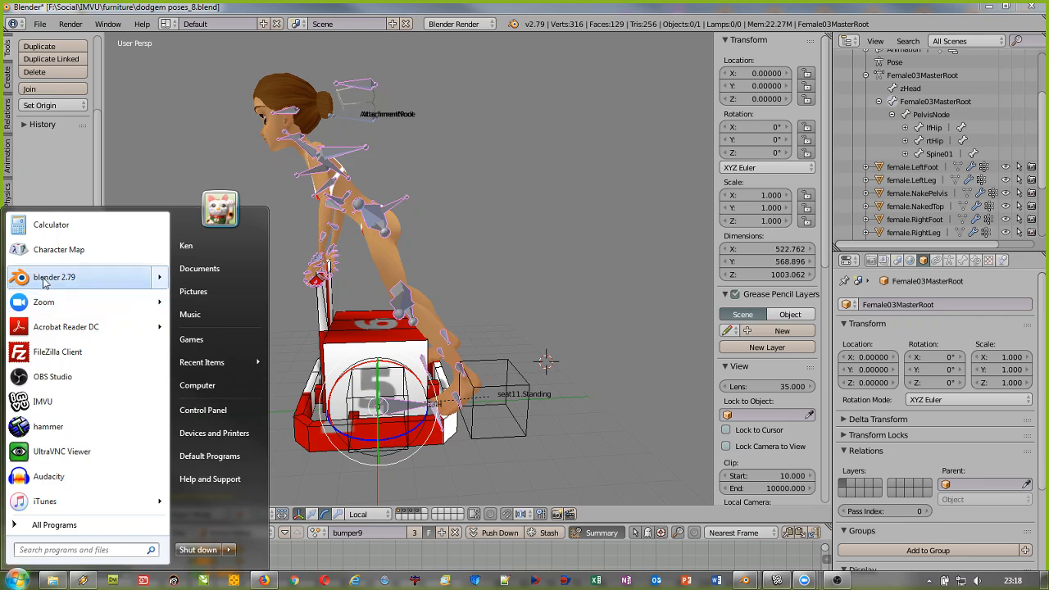
{"action": "left_click", "coordinate": [44, 280]}
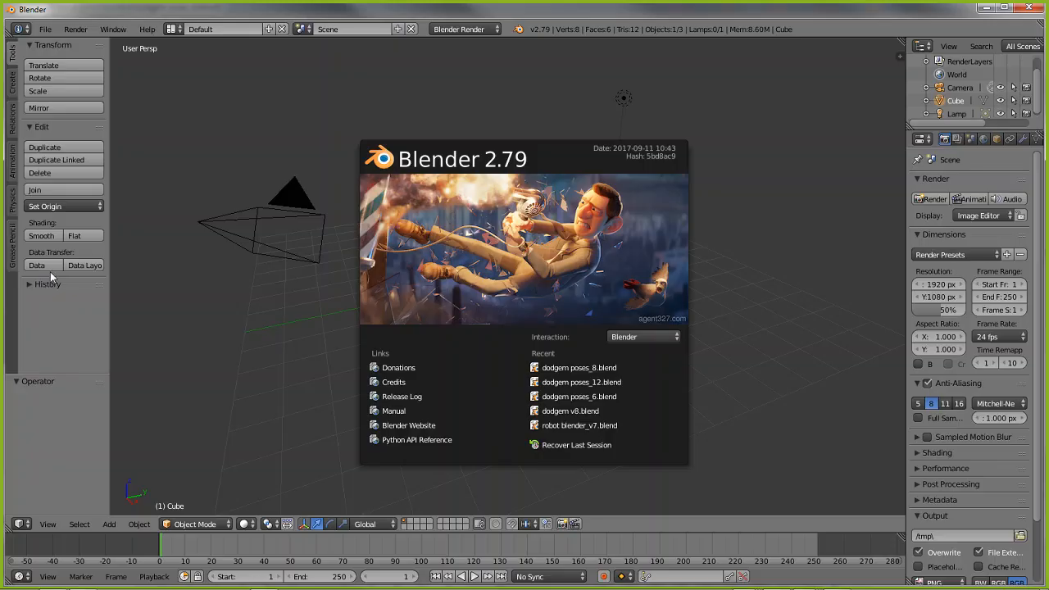
{"action": "double_click", "coordinate": [368, 12]}
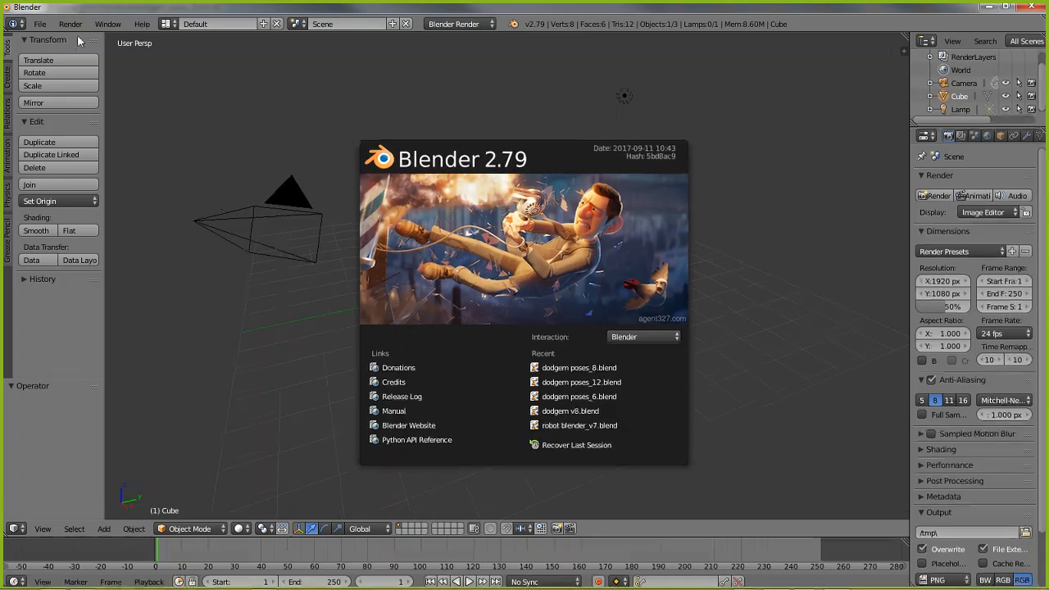
Step: Apply the Blender 2 4 Live theme preset in the user preferences and close the preferences window
{"action": "left_click", "coordinate": [38, 27]}
{"action": "left_click", "coordinate": [39, 23]}
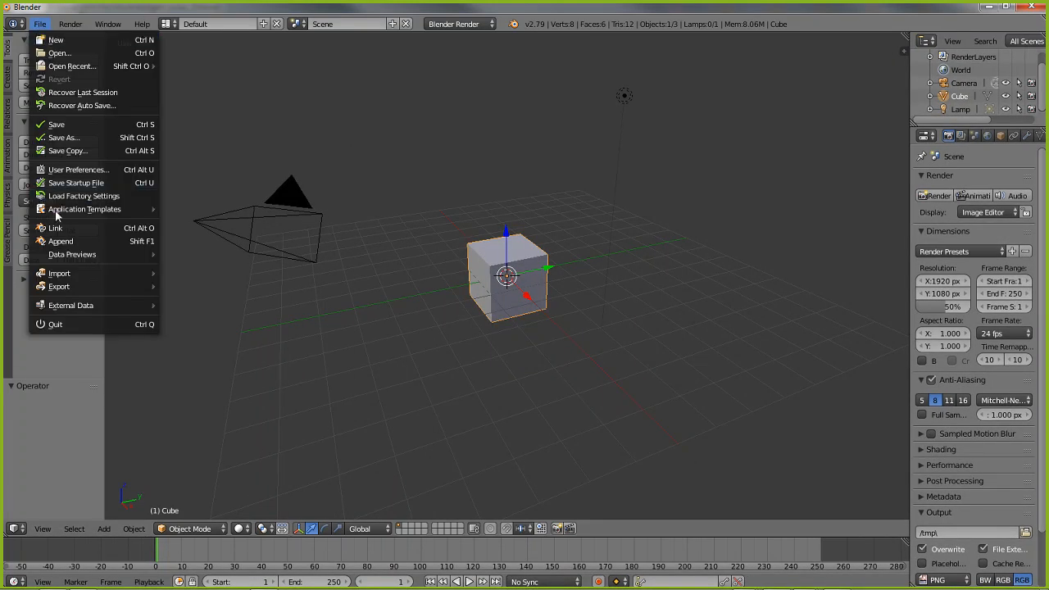
{"action": "left_click", "coordinate": [76, 171]}
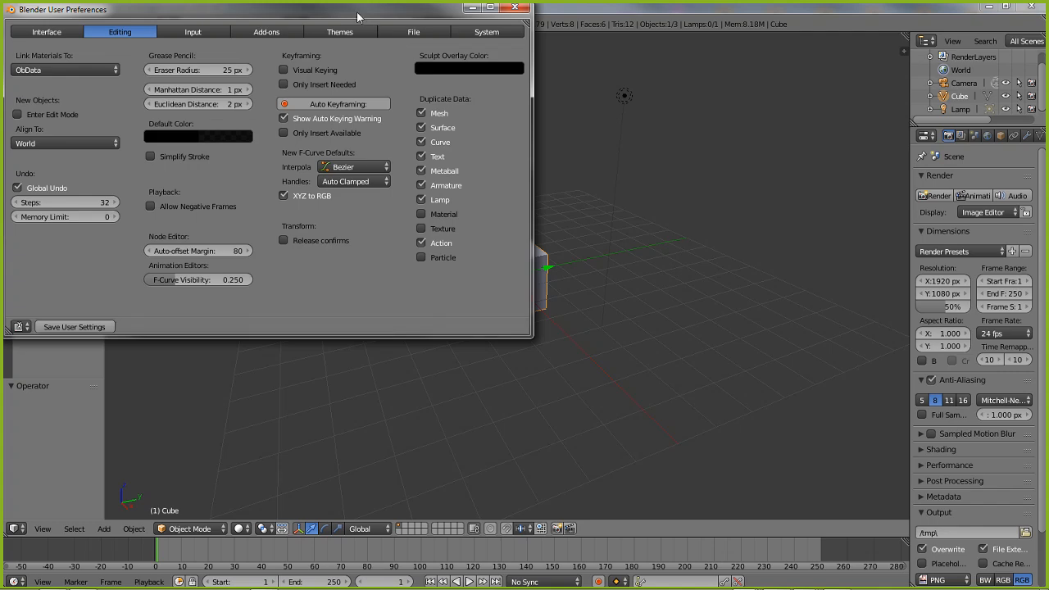
{"action": "left_click_drag", "start_coordinate": [362, 18], "coordinate": [439, 183]}
{"action": "left_click", "coordinate": [431, 201]}
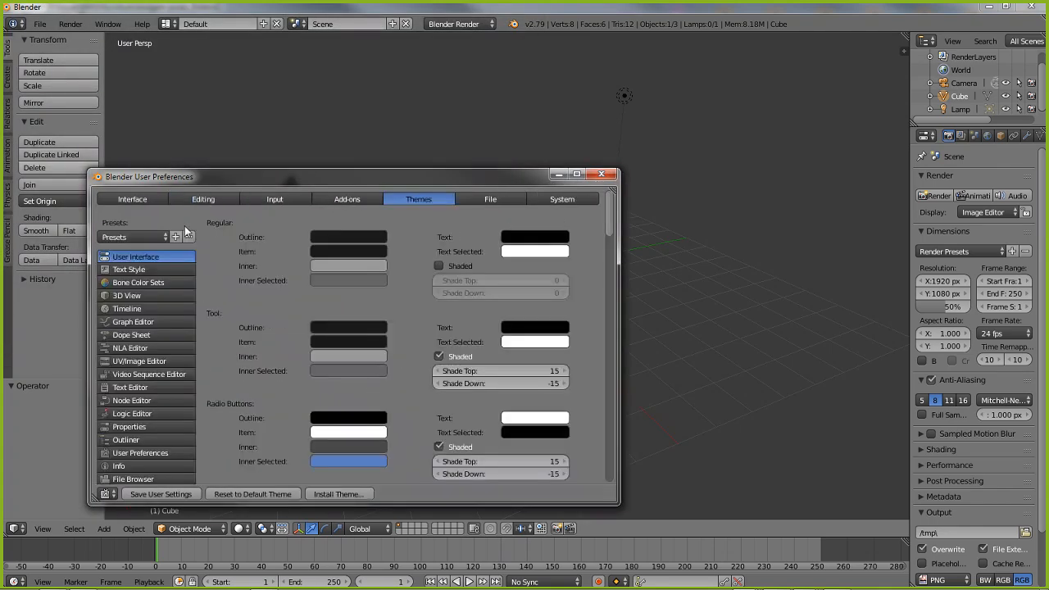
{"action": "left_click", "coordinate": [165, 236]}
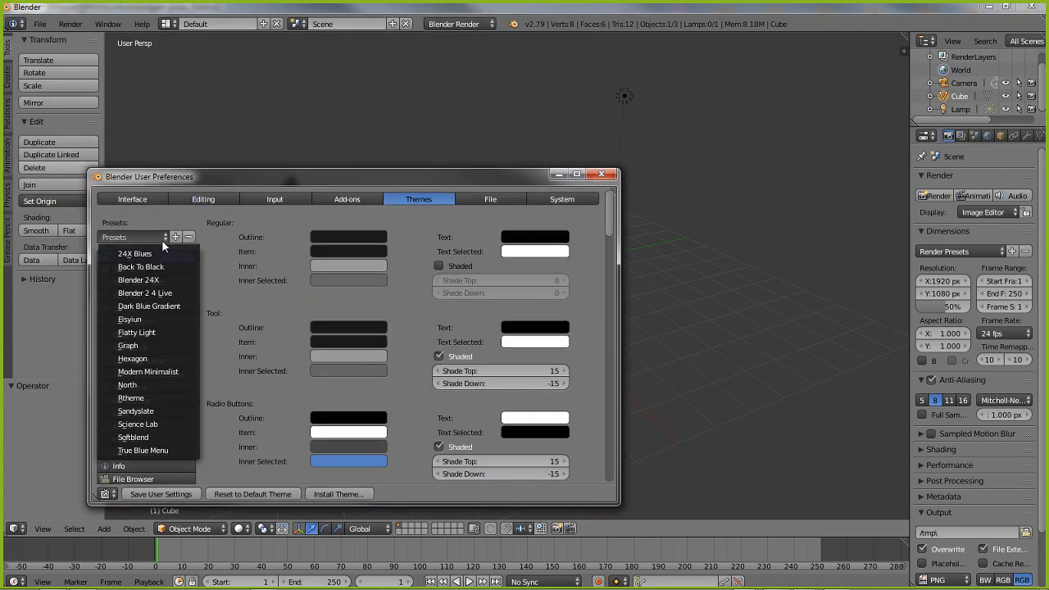
{"action": "left_click", "coordinate": [162, 293]}
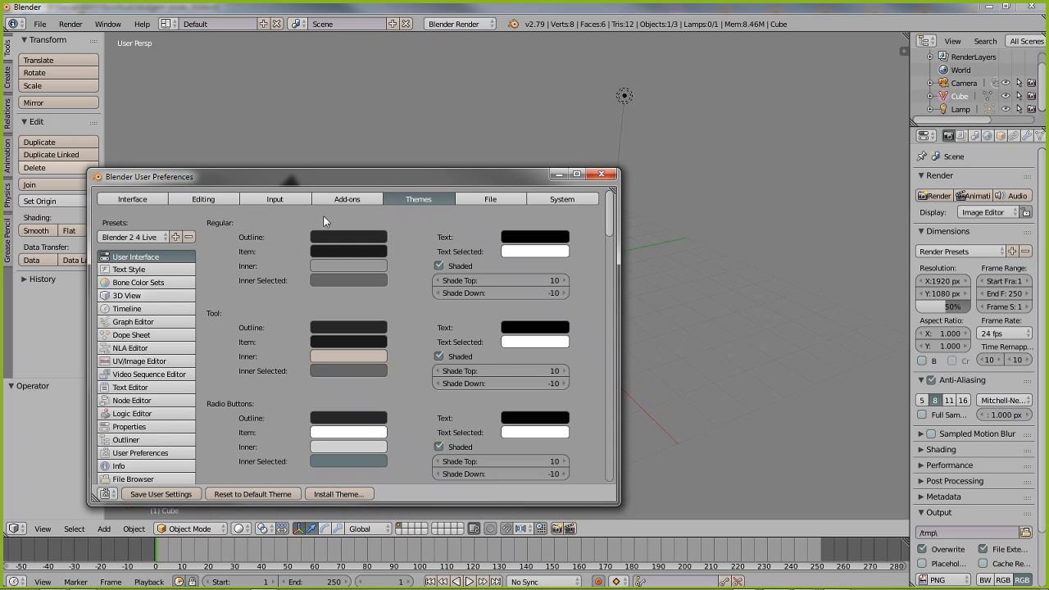
{"action": "left_click", "coordinate": [602, 174]}
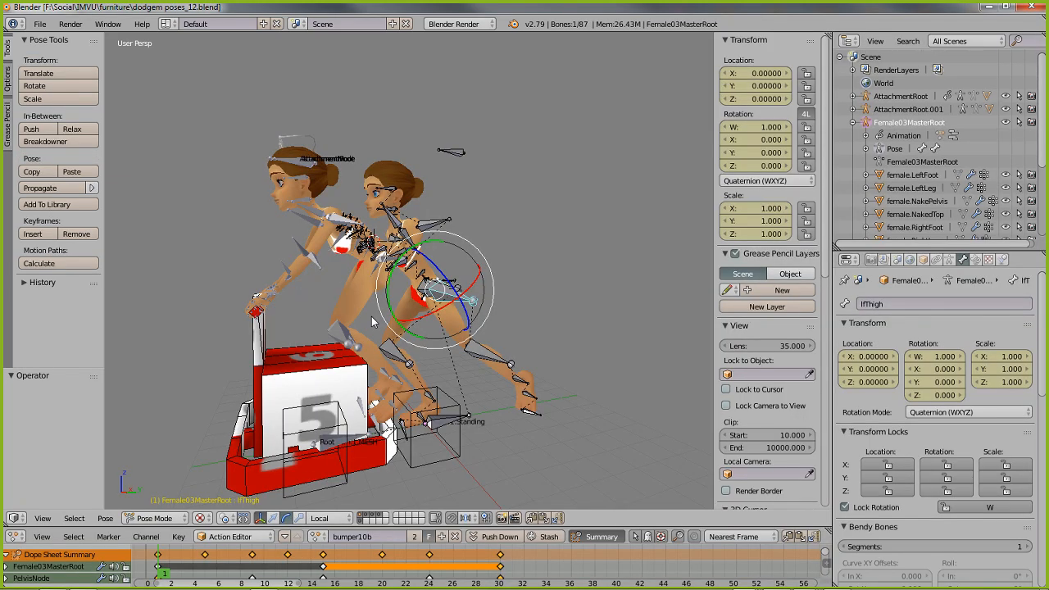
Step: Compare the avatar, dodgem and seat placement between the dodgem poses_12 and dodgem poses_8 Blender windows
{"action": "mouse_move", "coordinate": [373, 322]}
{"action": "middle_mouse_down"}
{"action": "mouse_move", "coordinate": [419, 367]}
{"action": "mouse_move", "coordinate": [449, 336]}
{"action": "middle_mouse_up"}
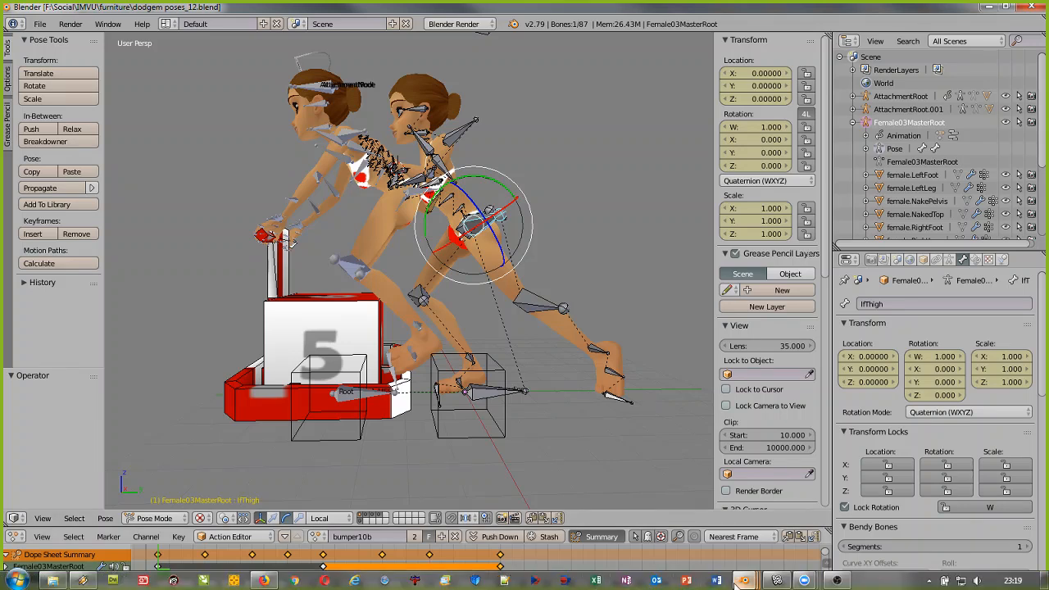
{"action": "mouse_move", "coordinate": [736, 584]}
{"action": "left_click", "coordinate": [753, 517]}
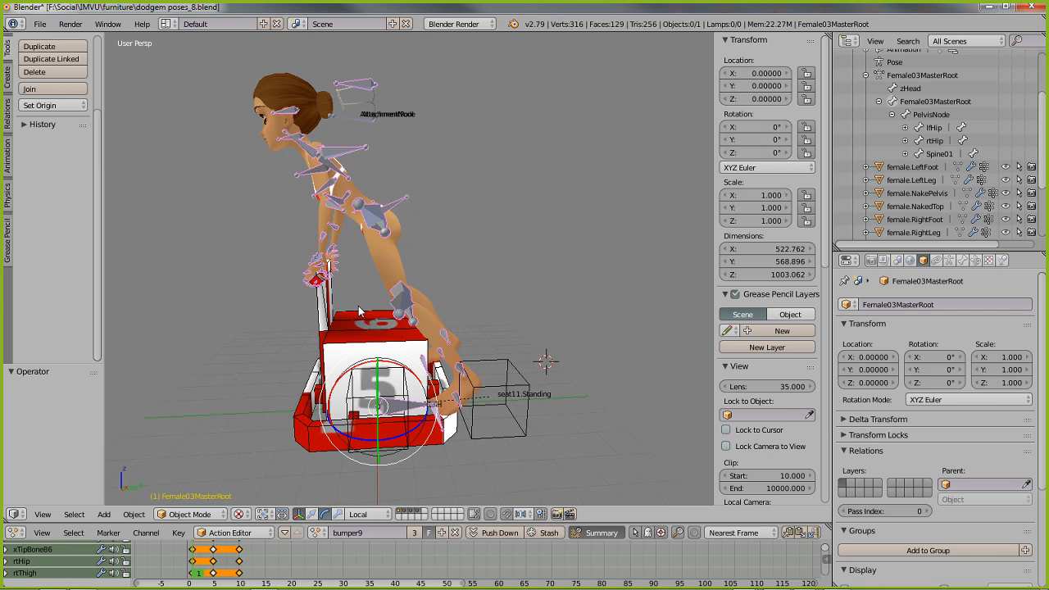
{"action": "mouse_move", "coordinate": [714, 580]}
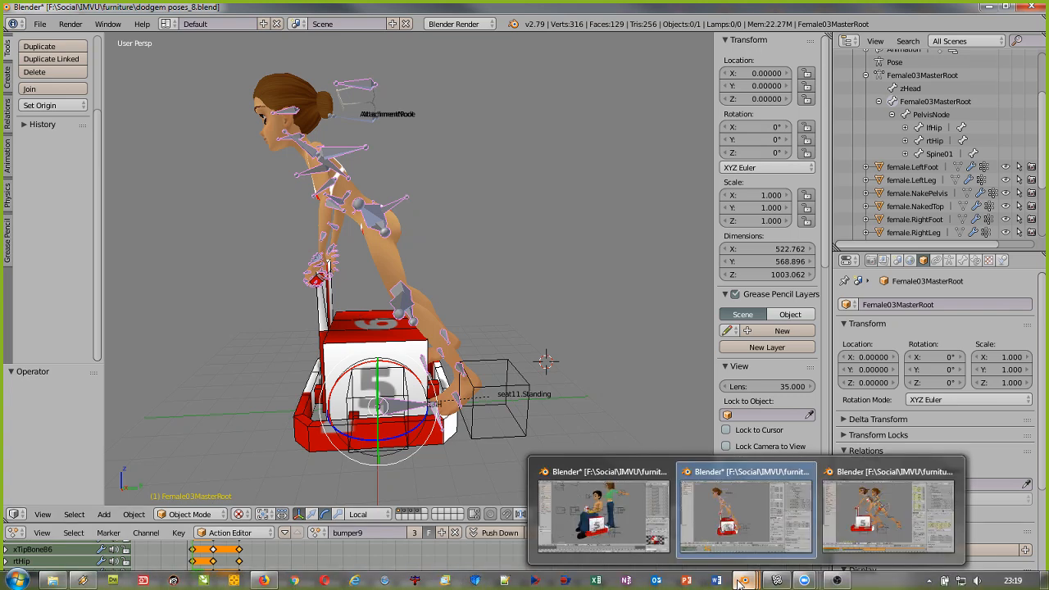
{"action": "left_click", "coordinate": [889, 515]}
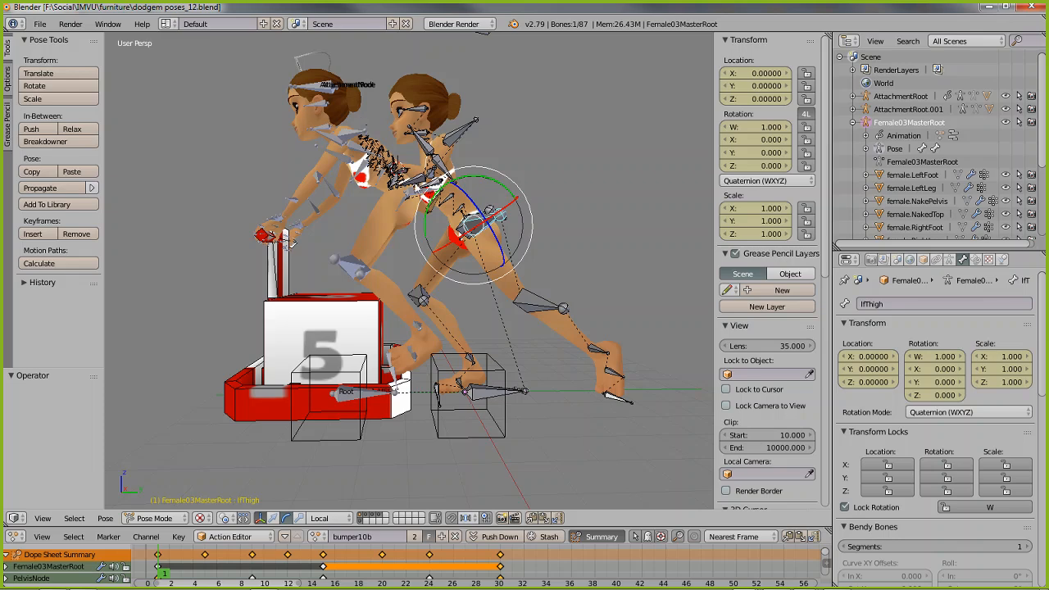
{"action": "middle_click_drag", "start_coordinate": [416, 222], "coordinate": [443, 300]}
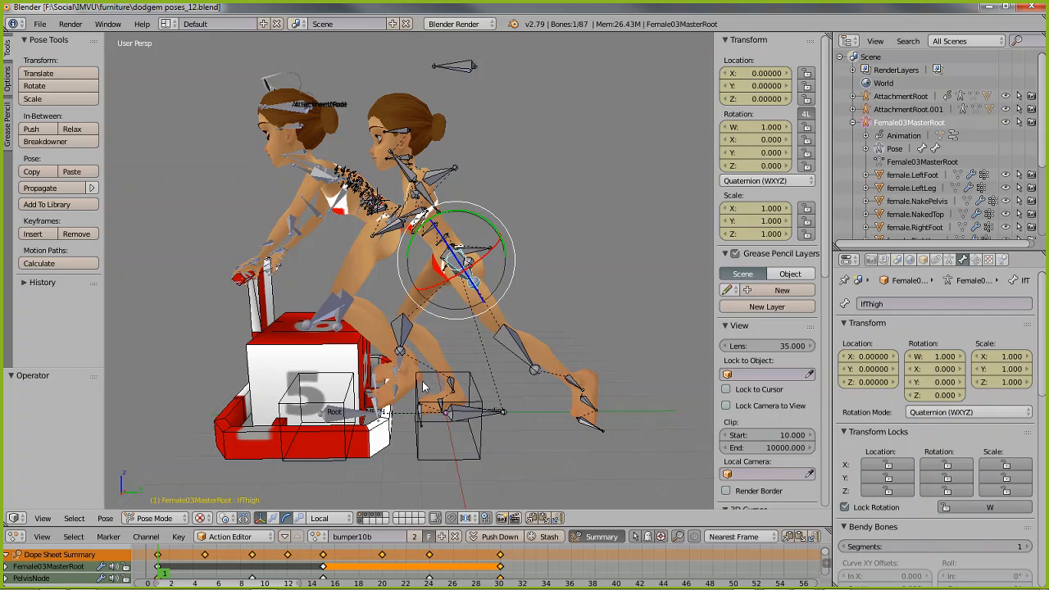
Step: Select the front avatar's armature, switch it to Object Mode, and choose the bumper10 action for it
{"action": "right_click", "coordinate": [352, 319]}
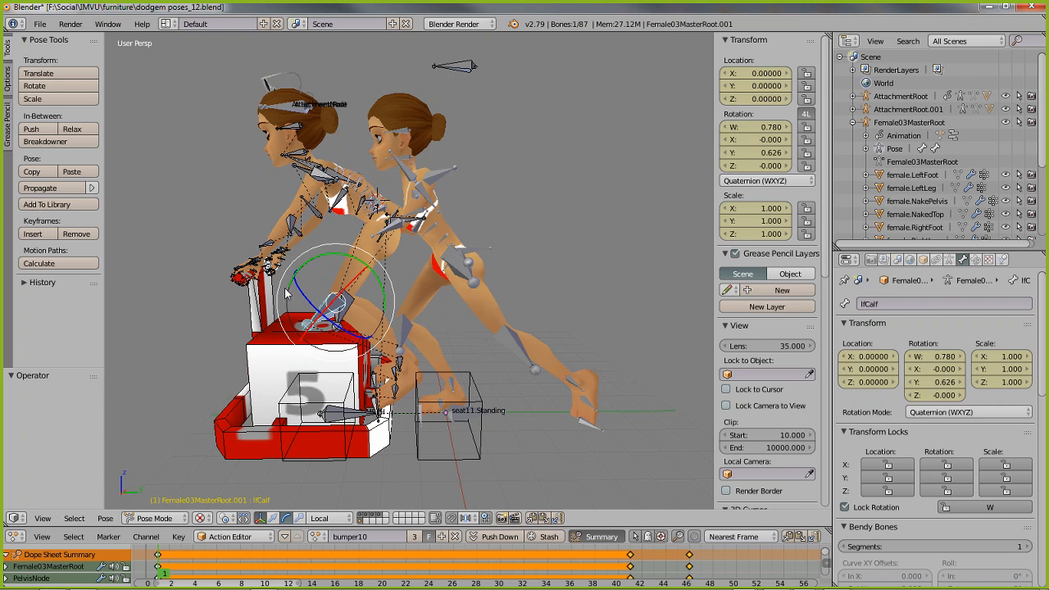
{"action": "key", "text": "ctrl+Tab"}
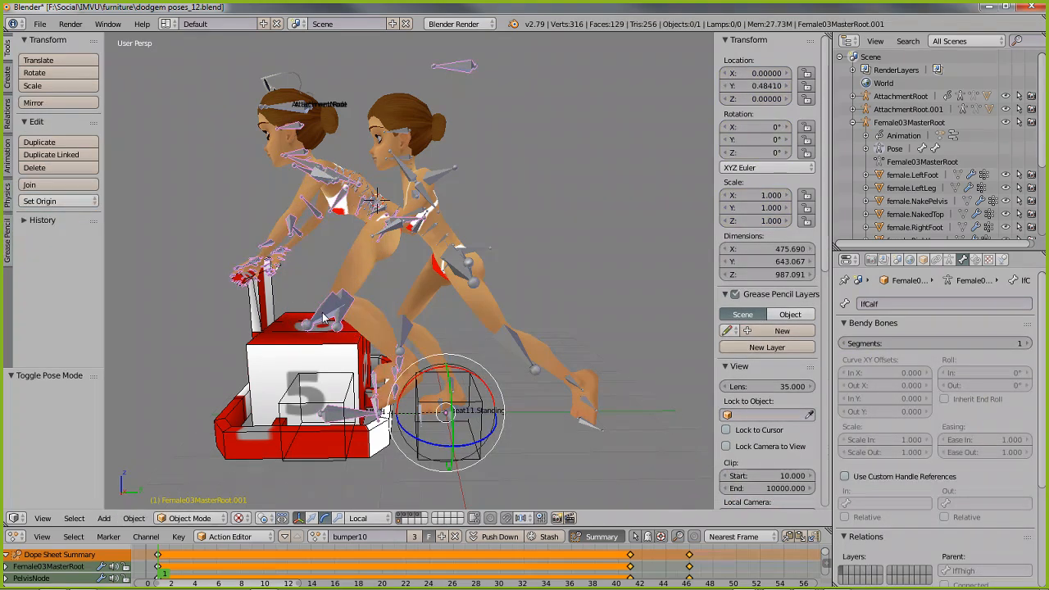
{"action": "left_click", "coordinate": [318, 536]}
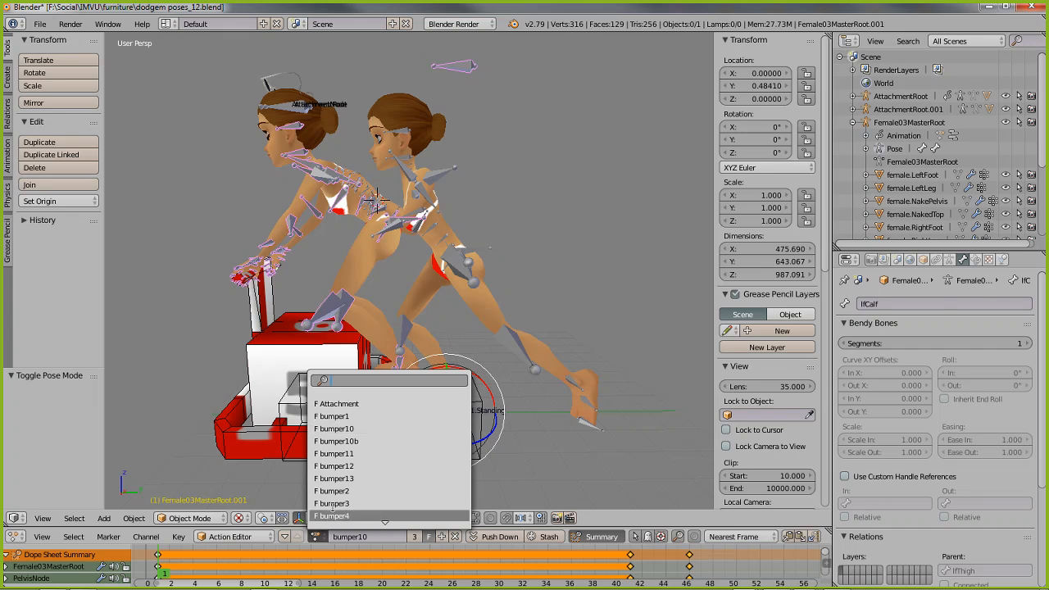
{"action": "left_click", "coordinate": [333, 431]}
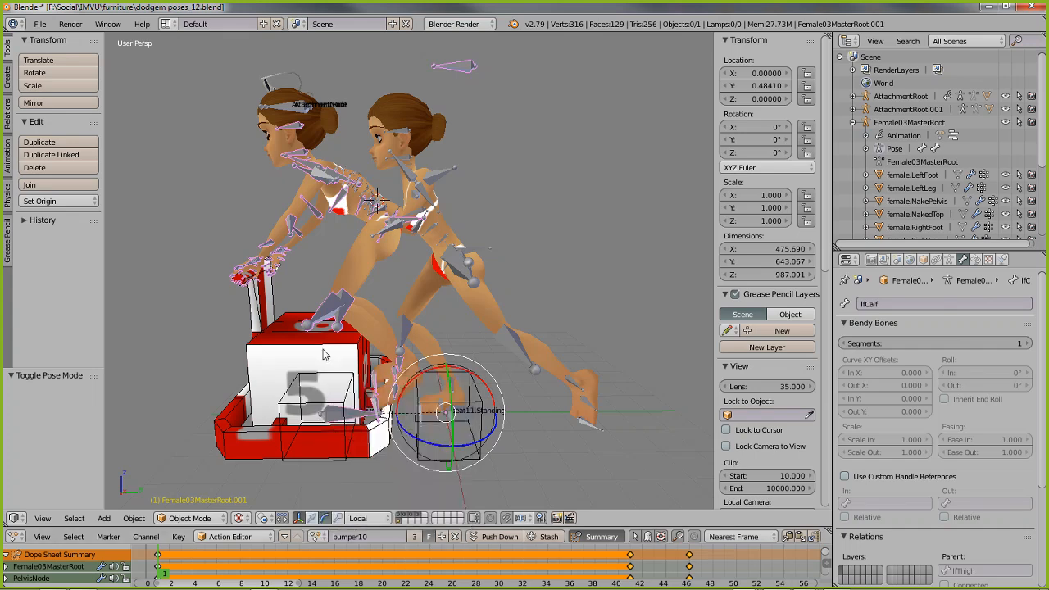
Step: Select the rear avatar's Female03MasterRoot armature, choose the bumper10b action, and inspect its pose around the seat node
{"action": "right_click", "coordinate": [465, 277]}
{"action": "middle_click_drag", "start_coordinate": [381, 236], "coordinate": [387, 282]}
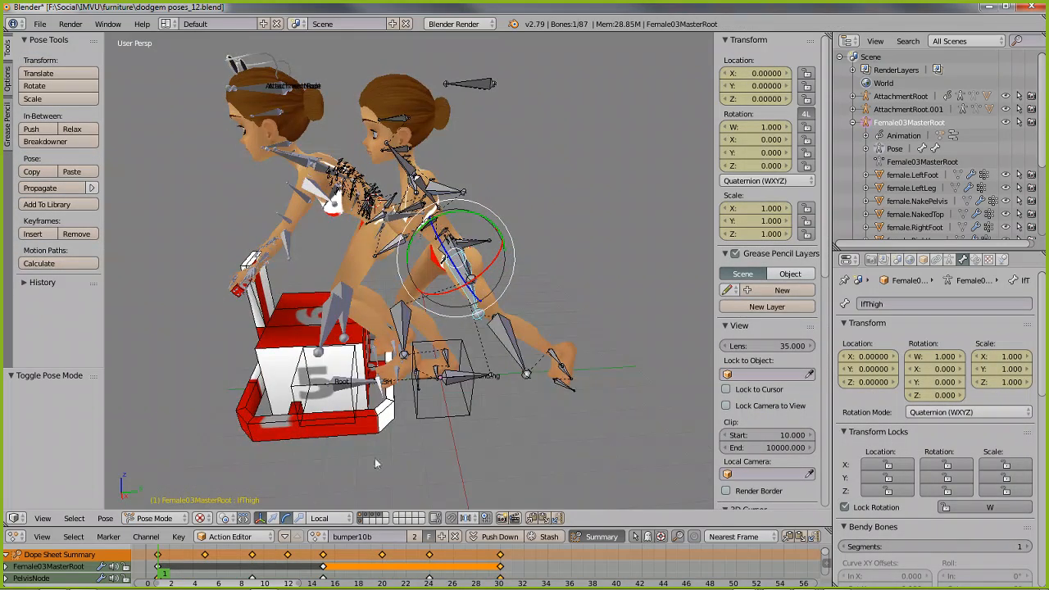
{"action": "left_click", "coordinate": [316, 536]}
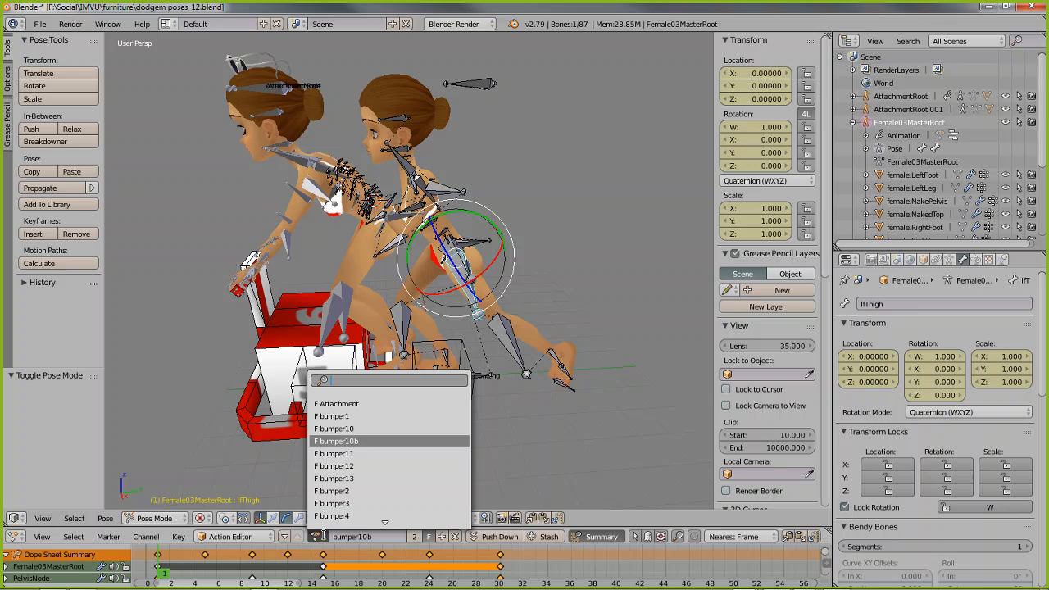
{"action": "left_click", "coordinate": [352, 440]}
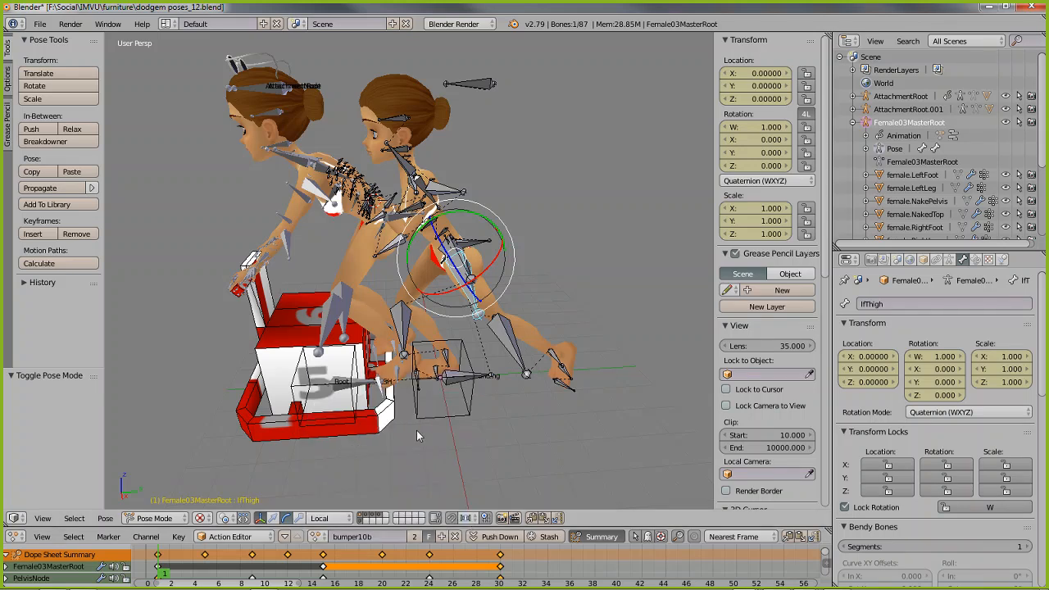
{"action": "middle_click_drag", "start_coordinate": [416, 431], "coordinate": [417, 424]}
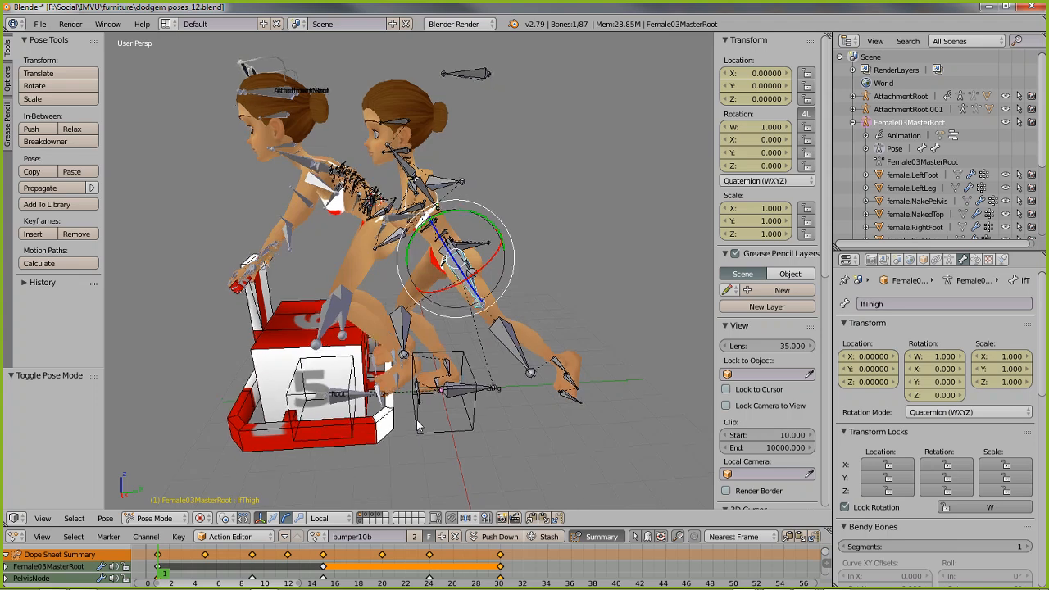
{"action": "middle_click_drag", "start_coordinate": [413, 338], "coordinate": [404, 348]}
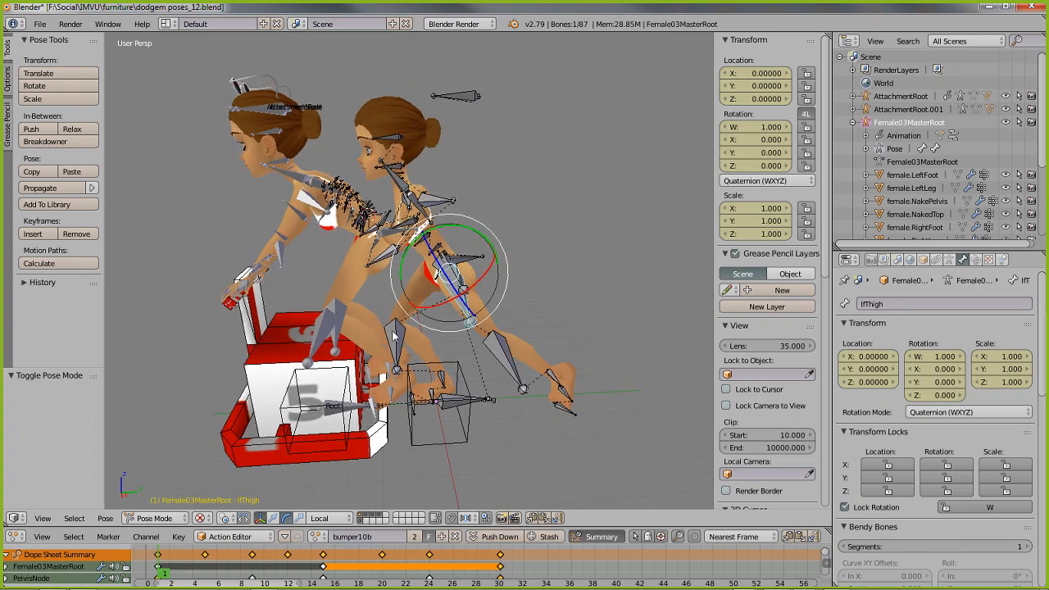
Step: Review the rear avatar's available actions and reselect the front avatar's armature
{"action": "left_click", "coordinate": [313, 536]}
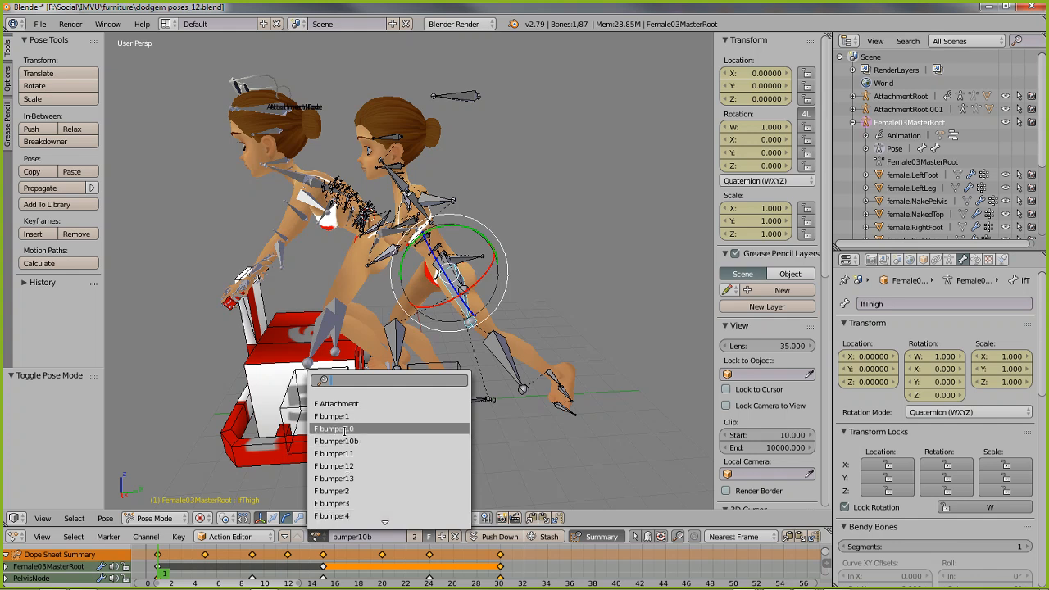
{"action": "left_click", "coordinate": [467, 272]}
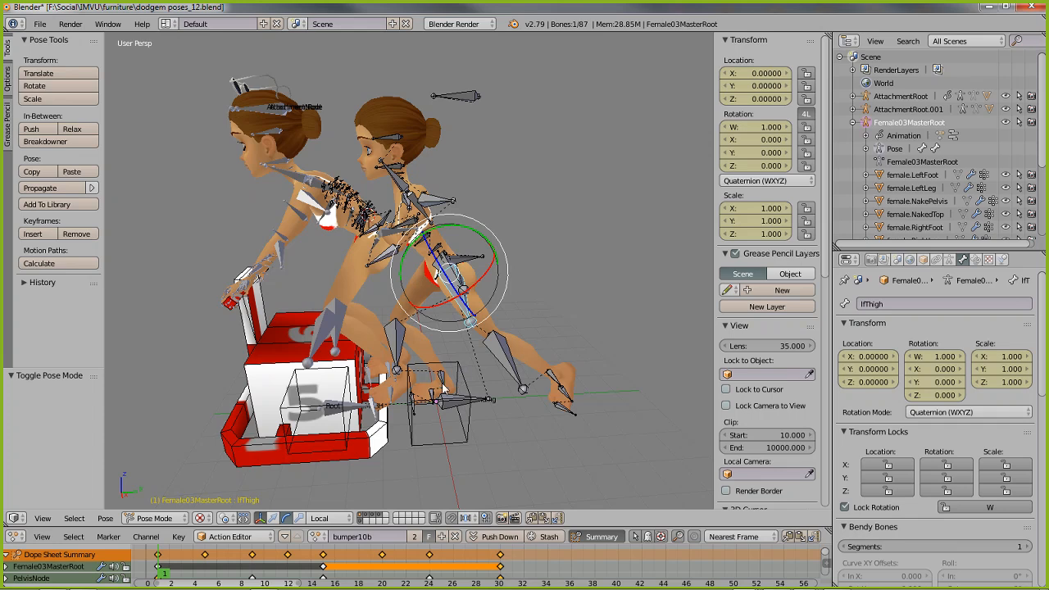
{"action": "left_click", "coordinate": [316, 535]}
{"action": "right_click", "coordinate": [323, 326]}
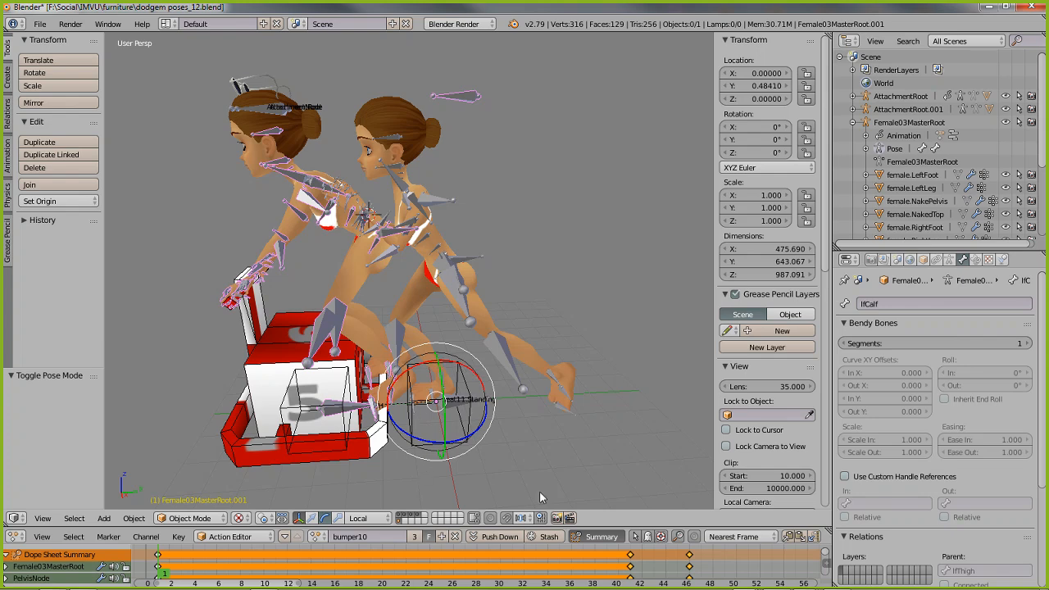
Step: Check the avatar's placement in the dodgem poses_8 window, and return to the dodgem poses_12 window
{"action": "mouse_move", "coordinate": [633, 579]}
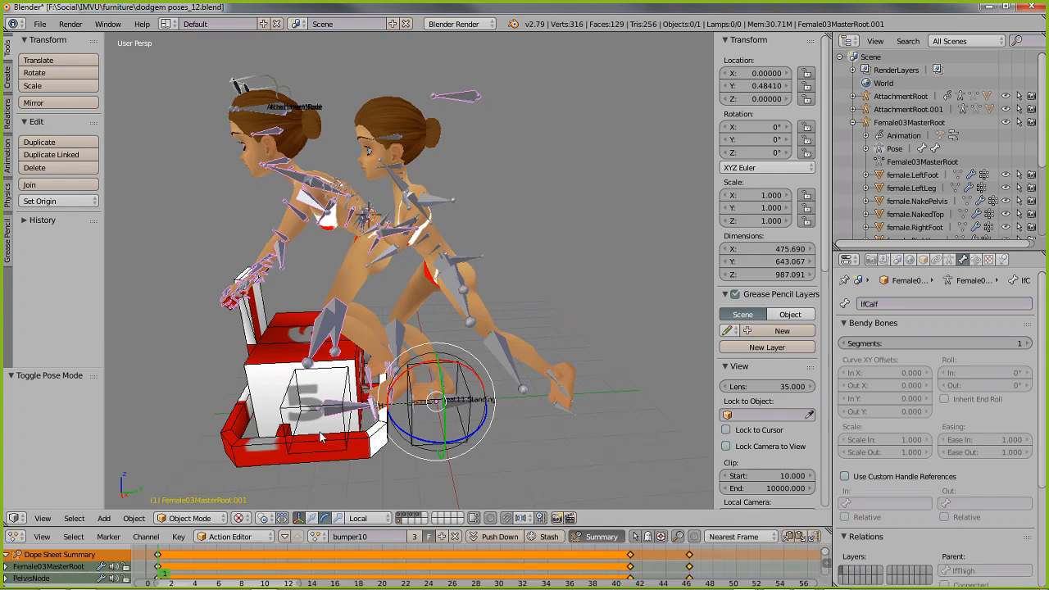
{"action": "mouse_move", "coordinate": [747, 582]}
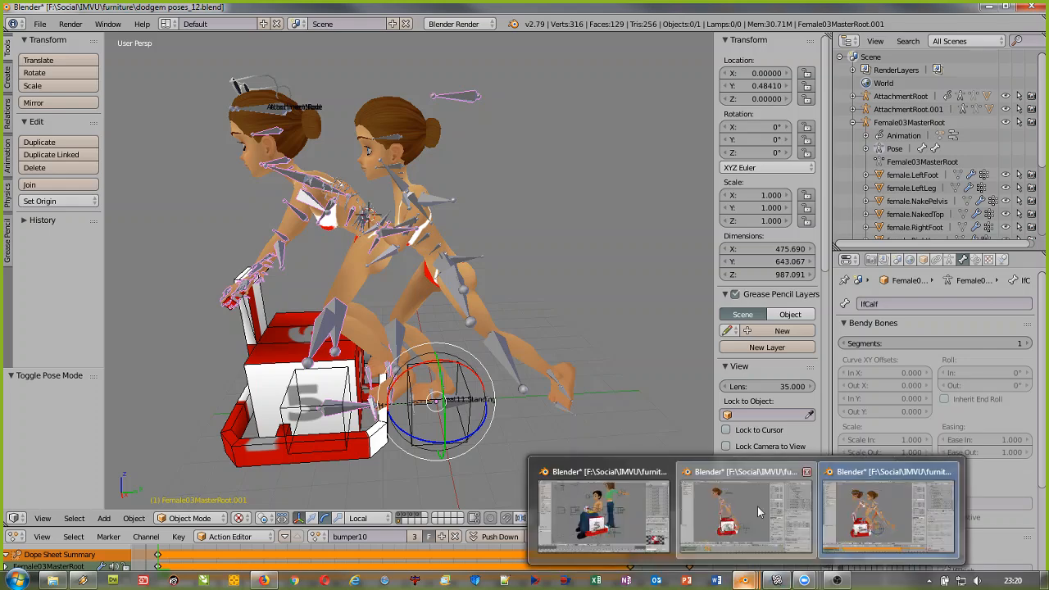
{"action": "left_click", "coordinate": [750, 512]}
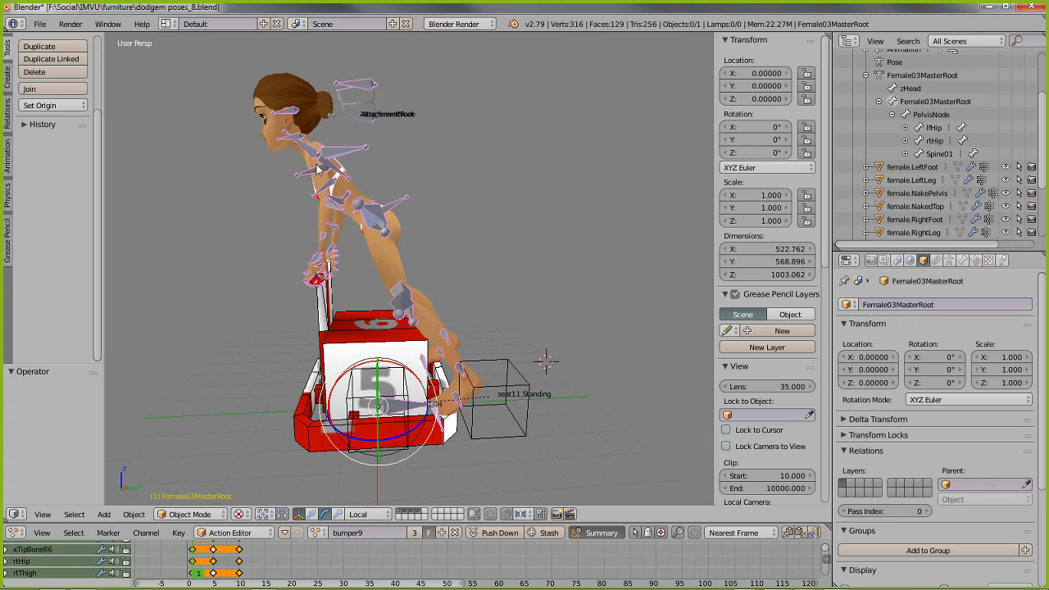
{"action": "mouse_move", "coordinate": [692, 587]}
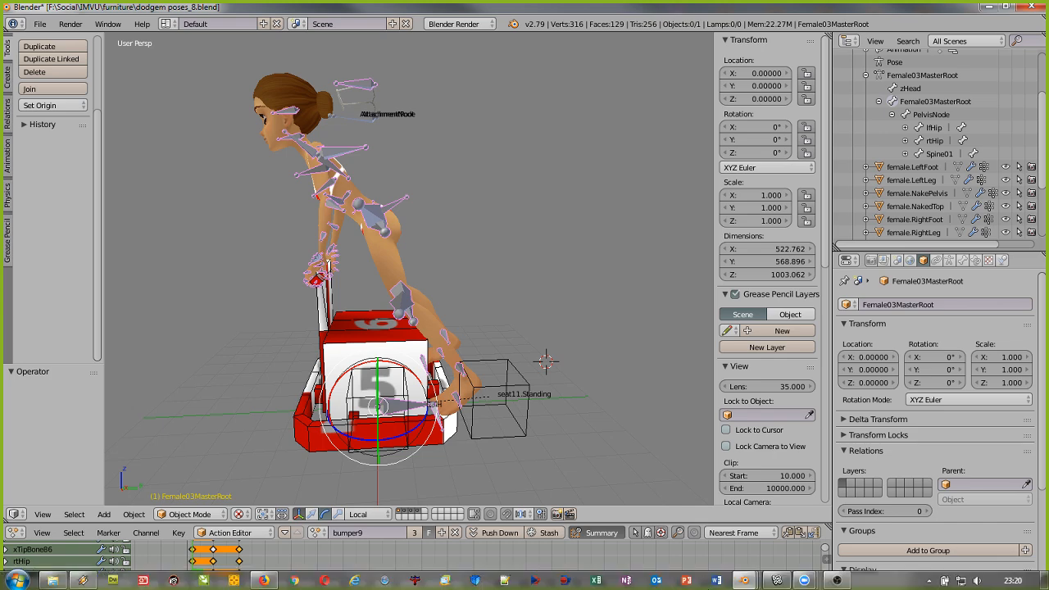
{"action": "mouse_move", "coordinate": [742, 580]}
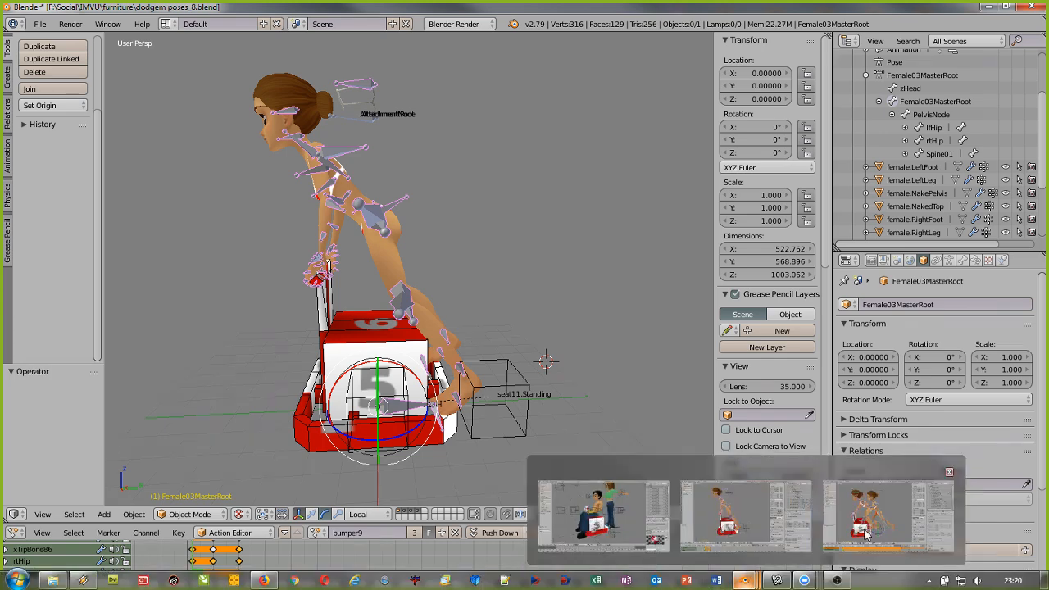
{"action": "left_click", "coordinate": [583, 512]}
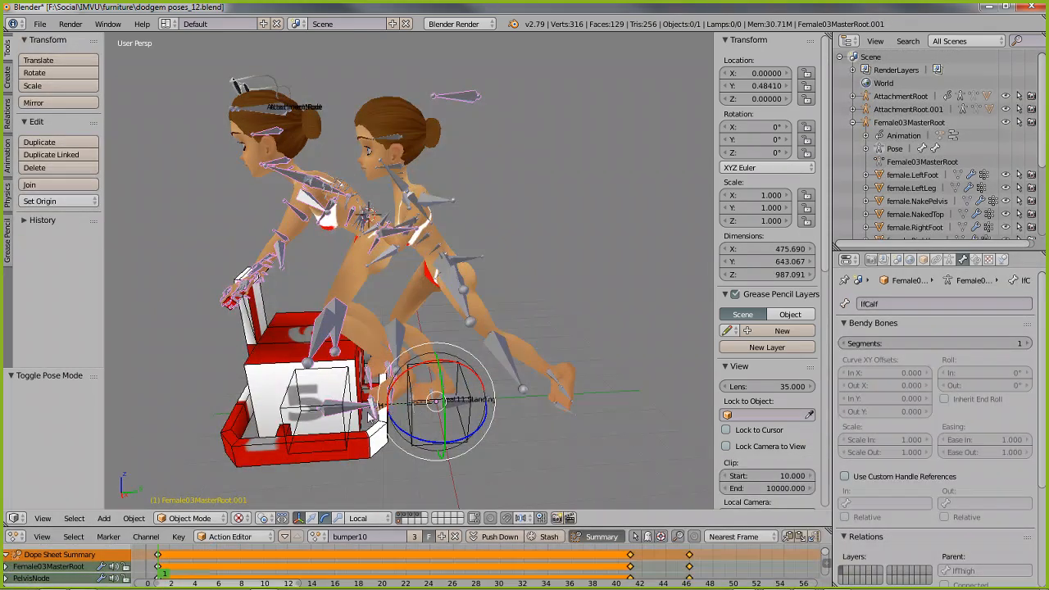
Step: Select the seat11.Standing node and the dodgem mesh to inspect their locations relative to the root
{"action": "right_click", "coordinate": [473, 399]}
{"action": "right_click", "coordinate": [456, 422]}
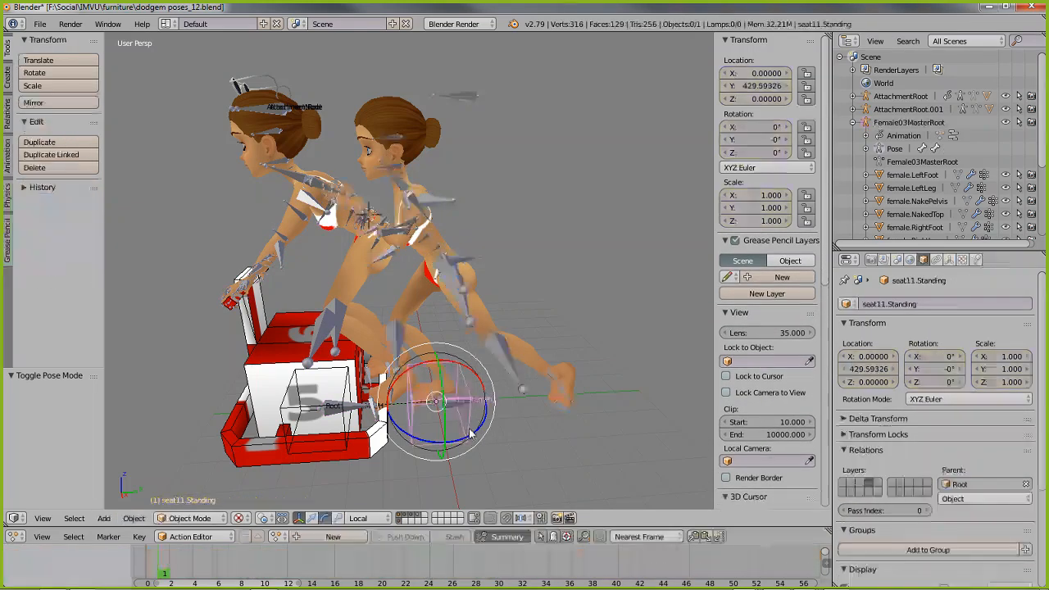
{"action": "middle_click_drag", "start_coordinate": [456, 418], "coordinate": [462, 419]}
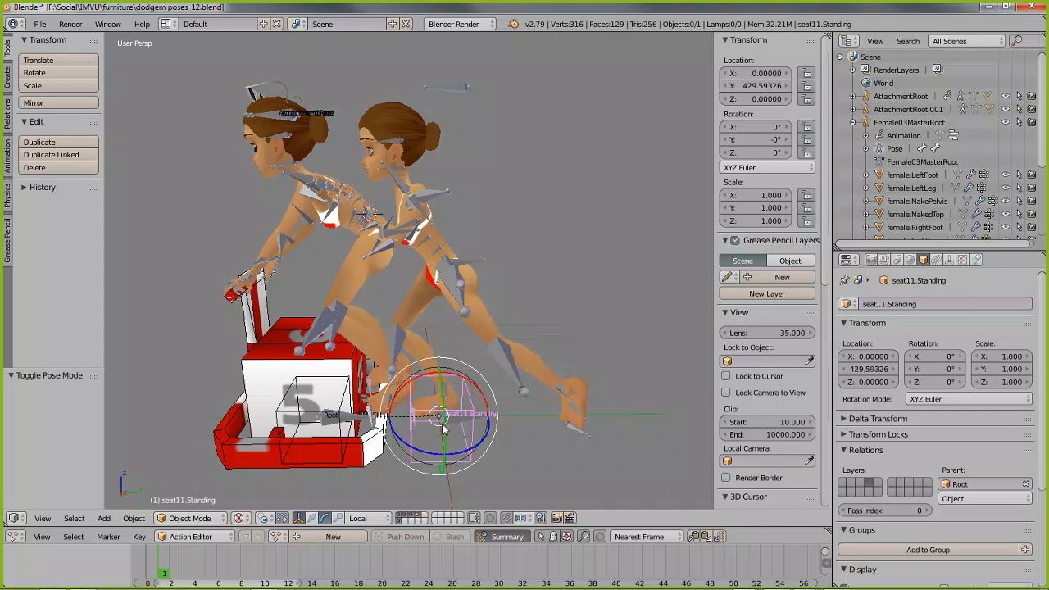
{"action": "right_click", "coordinate": [370, 448]}
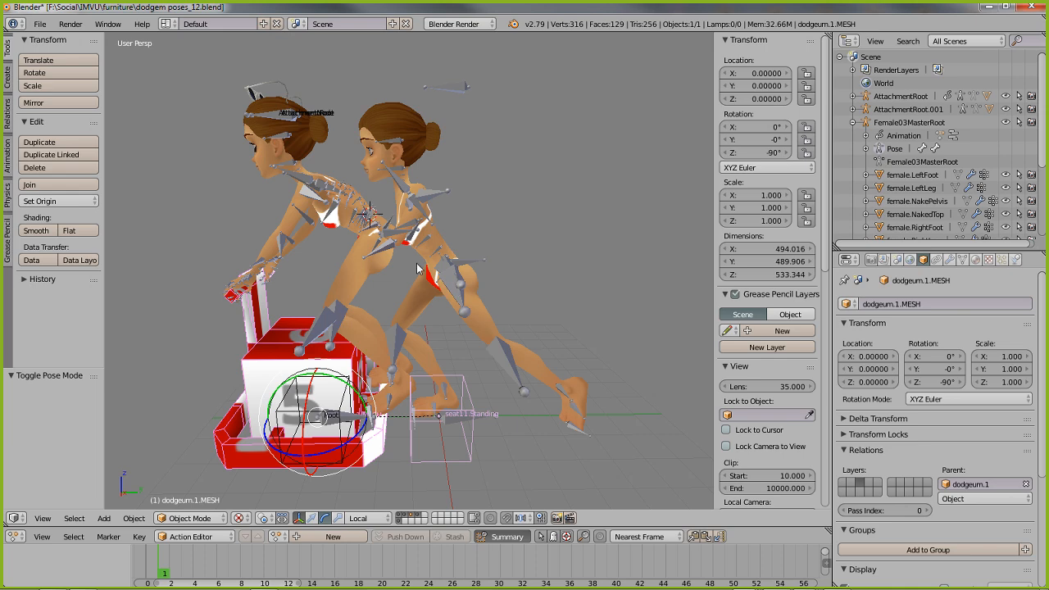
Step: Switch to the dodgem poses_8 Blender window and reopen dodgem poses_8.blend
{"action": "mouse_move", "coordinate": [729, 587]}
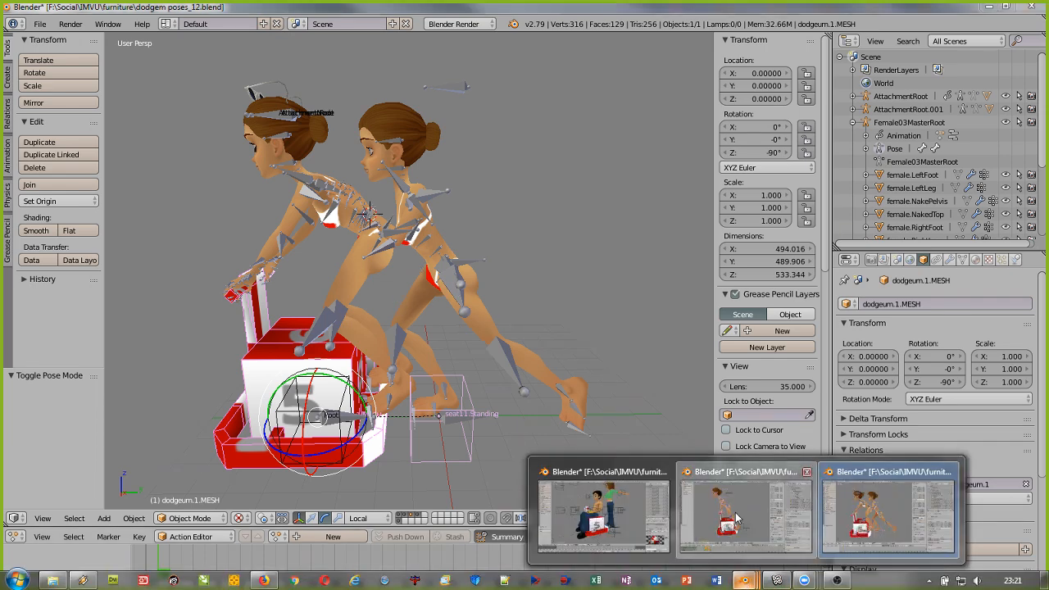
{"action": "left_click", "coordinate": [749, 504]}
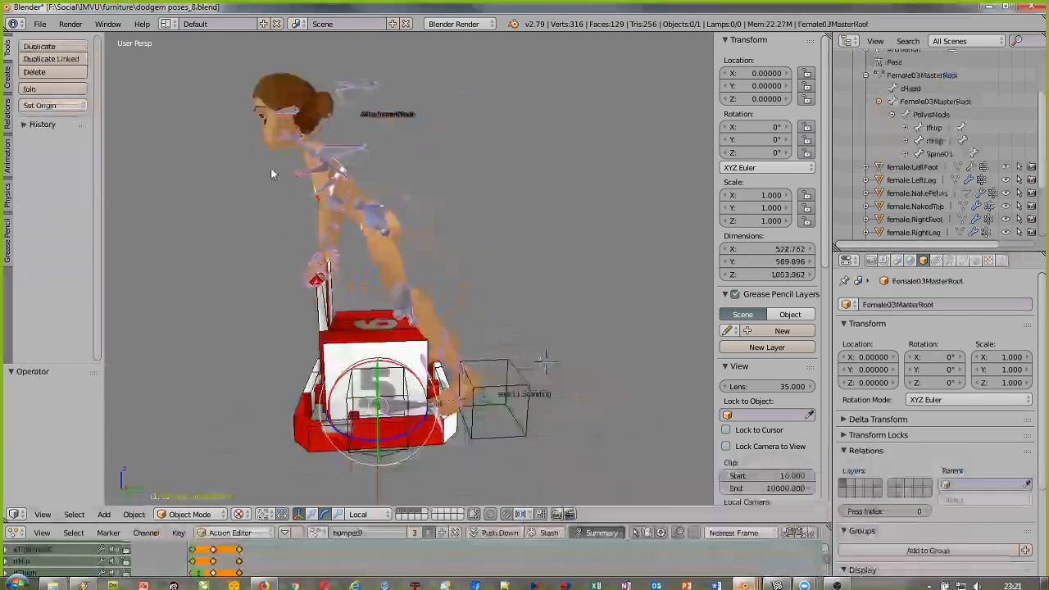
{"action": "left_click", "coordinate": [41, 25]}
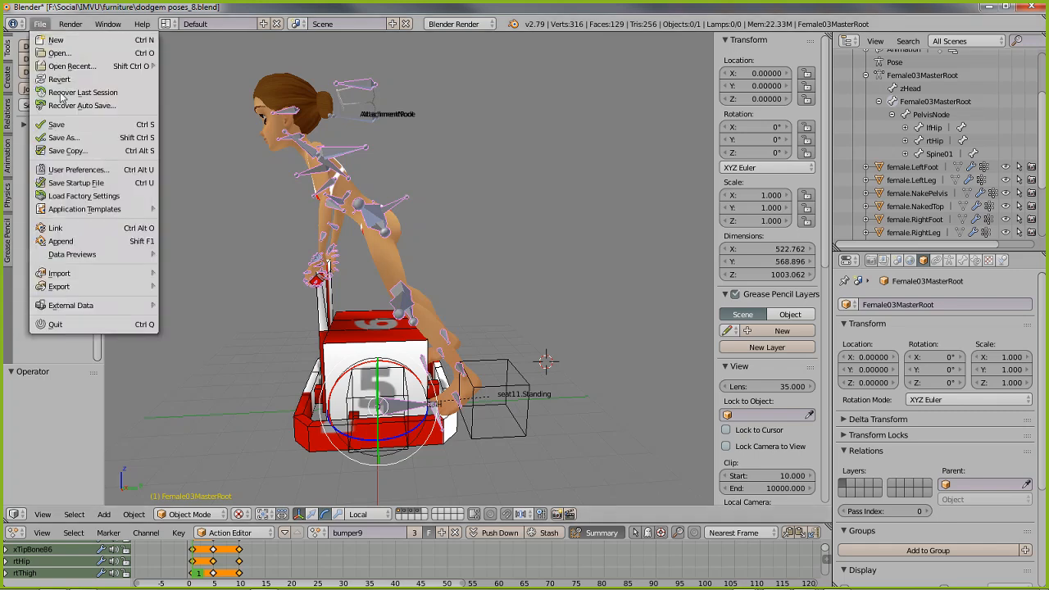
{"action": "mouse_move", "coordinate": [65, 274]}
{"action": "mouse_move", "coordinate": [77, 67]}
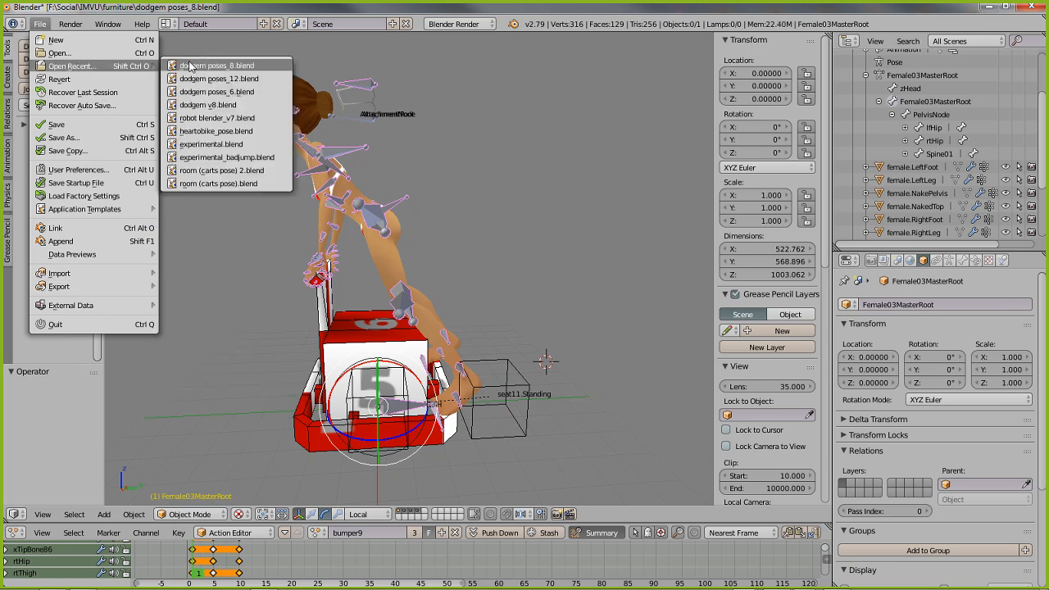
{"action": "left_click", "coordinate": [215, 68]}
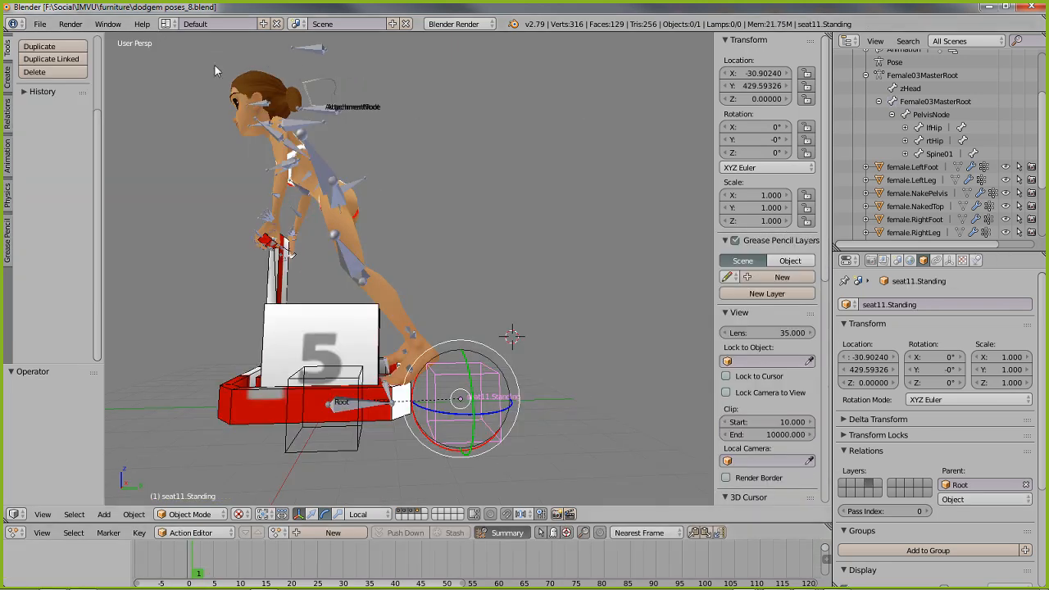
Step: Select the avatar's Female03MasterRoot armature in the dodgem poses_8 scene
{"action": "mouse_move", "coordinate": [379, 257]}
{"action": "middle_mouse_down"}
{"action": "mouse_move", "coordinate": [383, 294]}
{"action": "mouse_move", "coordinate": [398, 291]}
{"action": "middle_mouse_up"}
{"action": "right_click", "coordinate": [398, 291]}
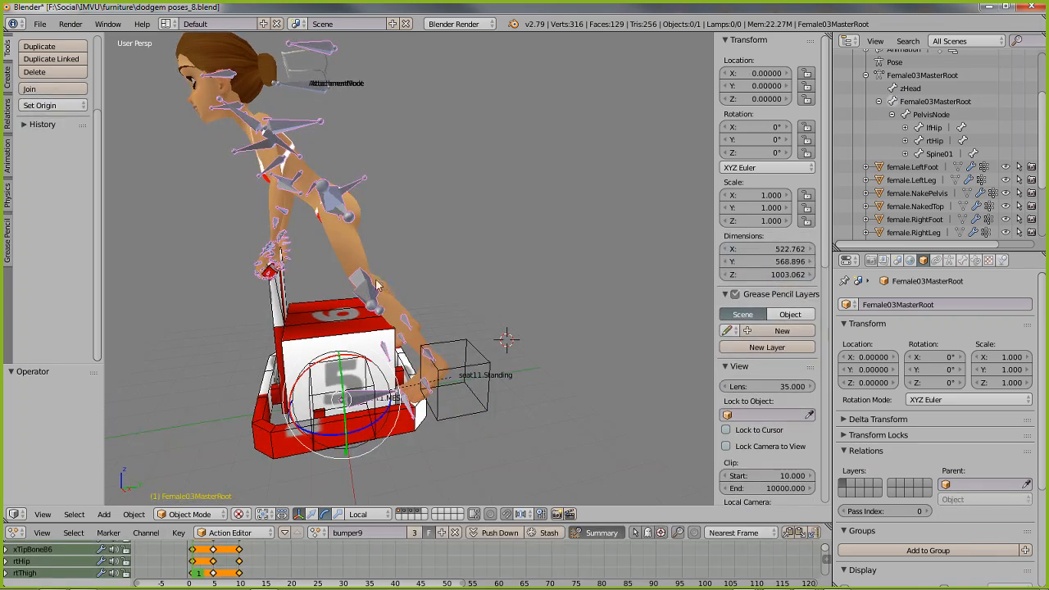
{"action": "mouse_move", "coordinate": [323, 282]}
{"action": "middle_mouse_down"}
{"action": "mouse_move", "coordinate": [361, 303]}
{"action": "mouse_move", "coordinate": [359, 294]}
{"action": "middle_mouse_up"}
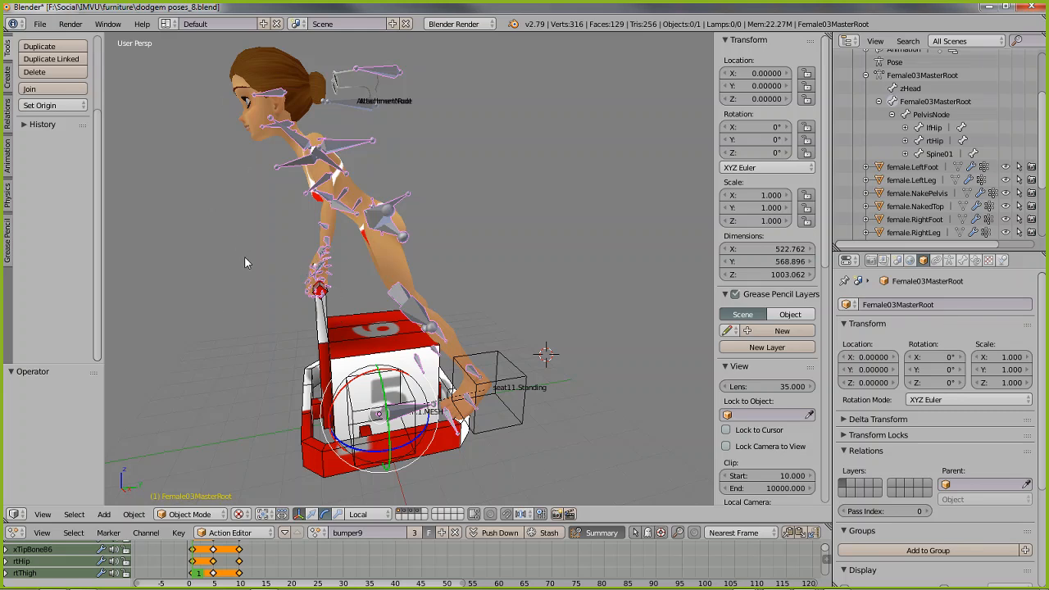
Step: Check the FBX export's geometry, armature and animation settings, and export the scene as dodgem poses_8.fbx
{"action": "left_click", "coordinate": [39, 23]}
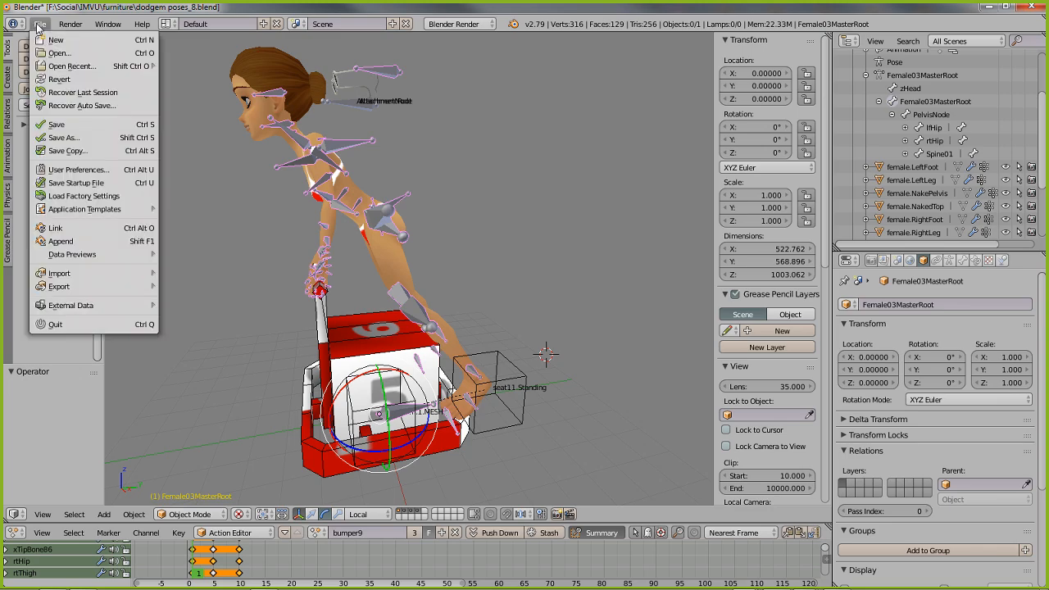
{"action": "mouse_move", "coordinate": [71, 289]}
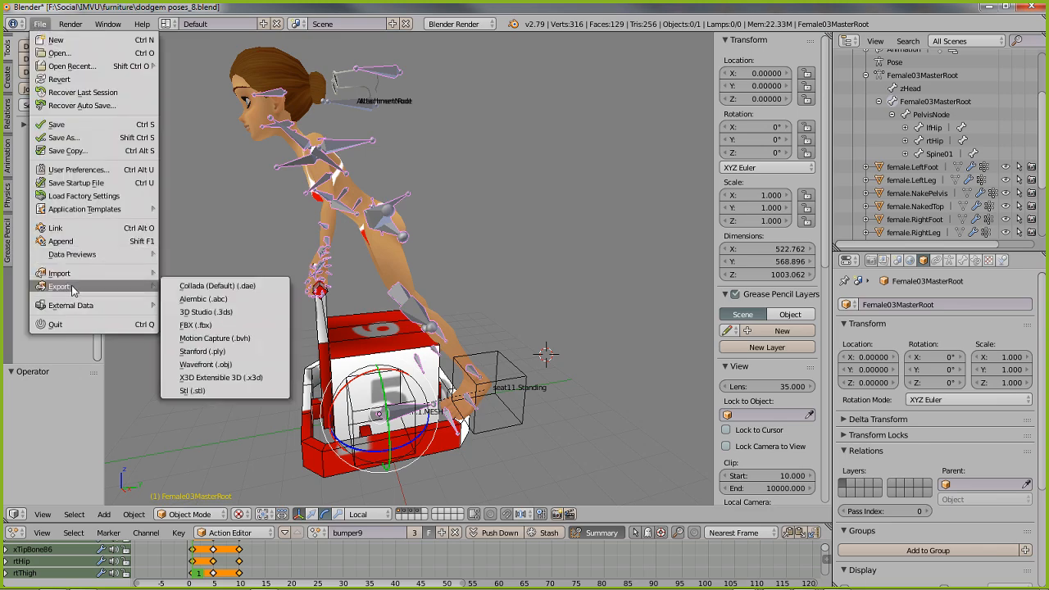
{"action": "left_click", "coordinate": [197, 326]}
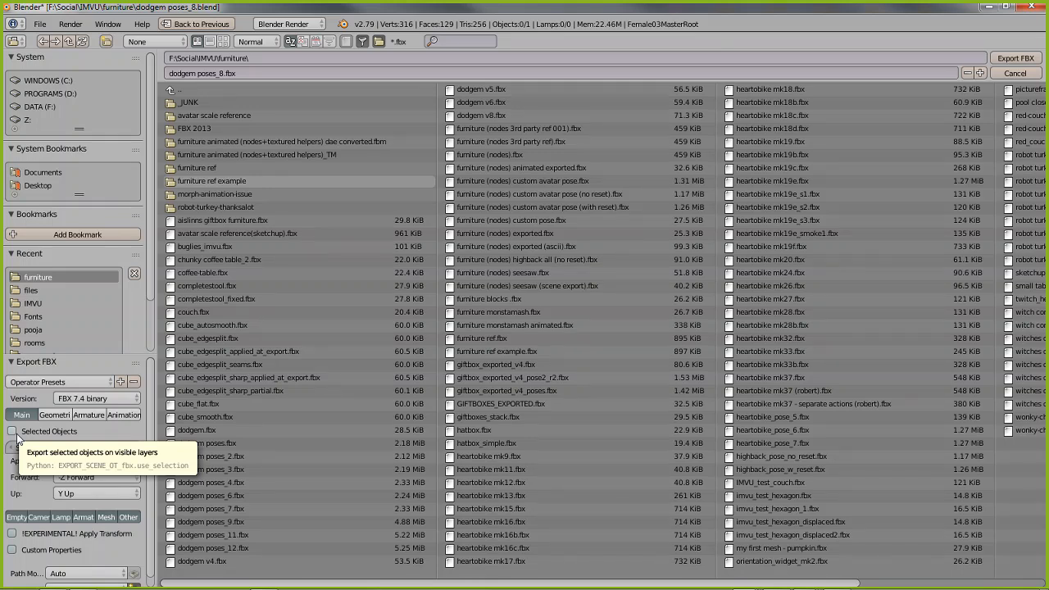
{"action": "left_click", "coordinate": [54, 414]}
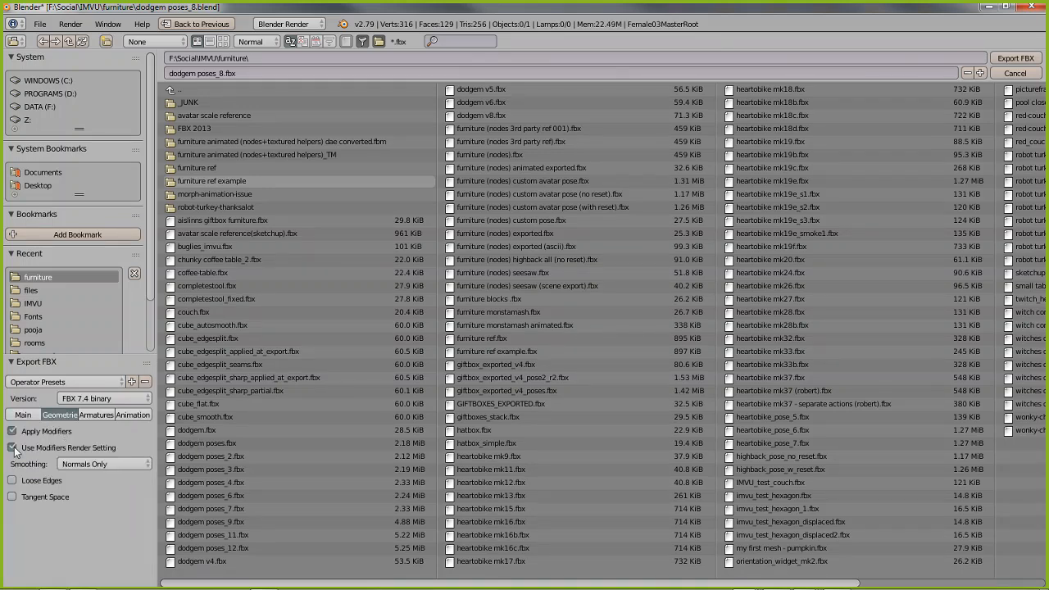
{"action": "left_click", "coordinate": [96, 415]}
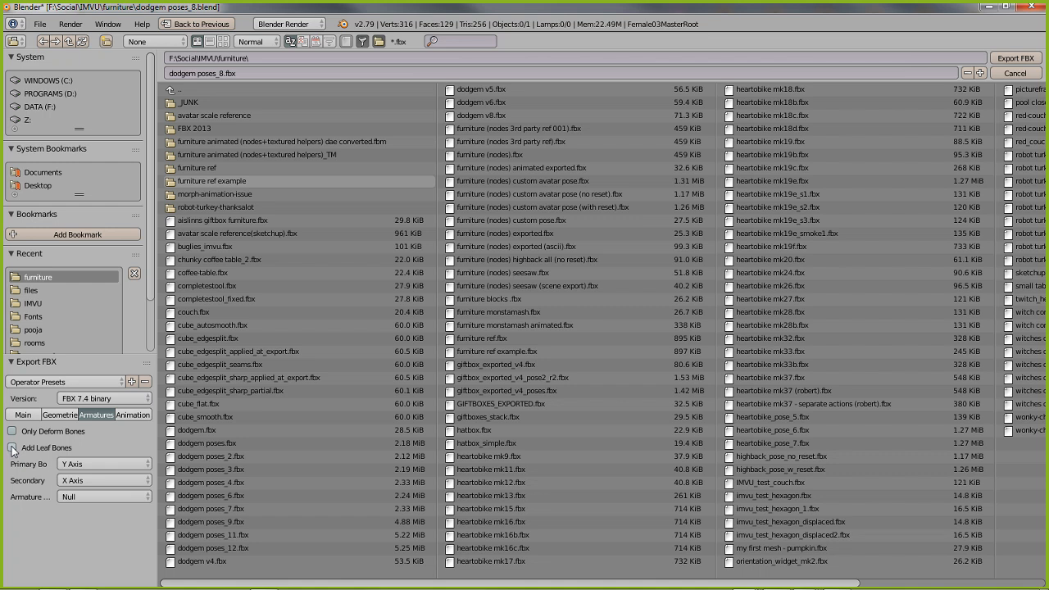
{"action": "left_click", "coordinate": [126, 419]}
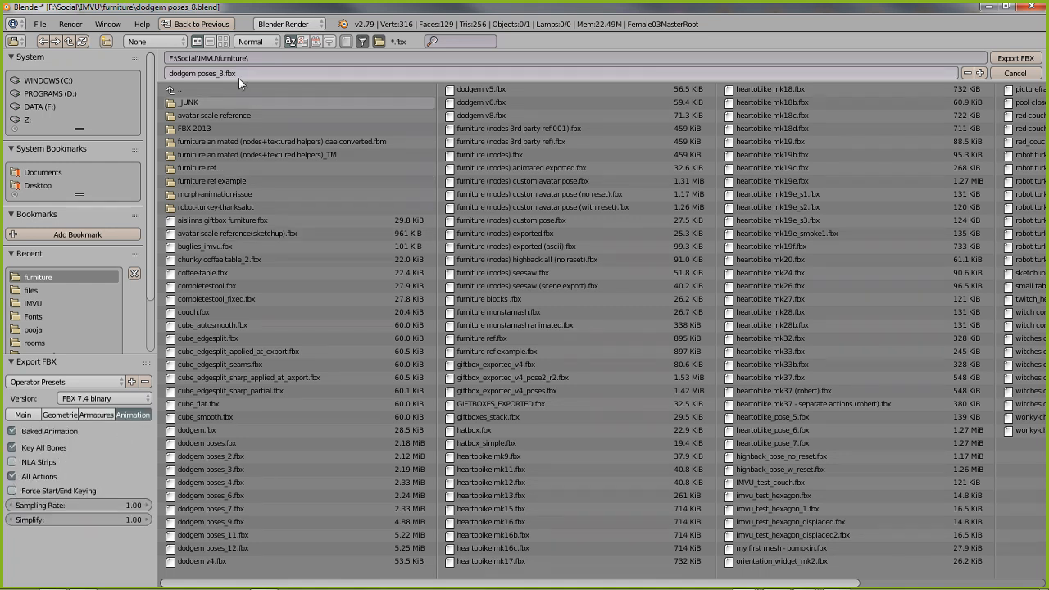
{"action": "left_click", "coordinate": [52, 467]}
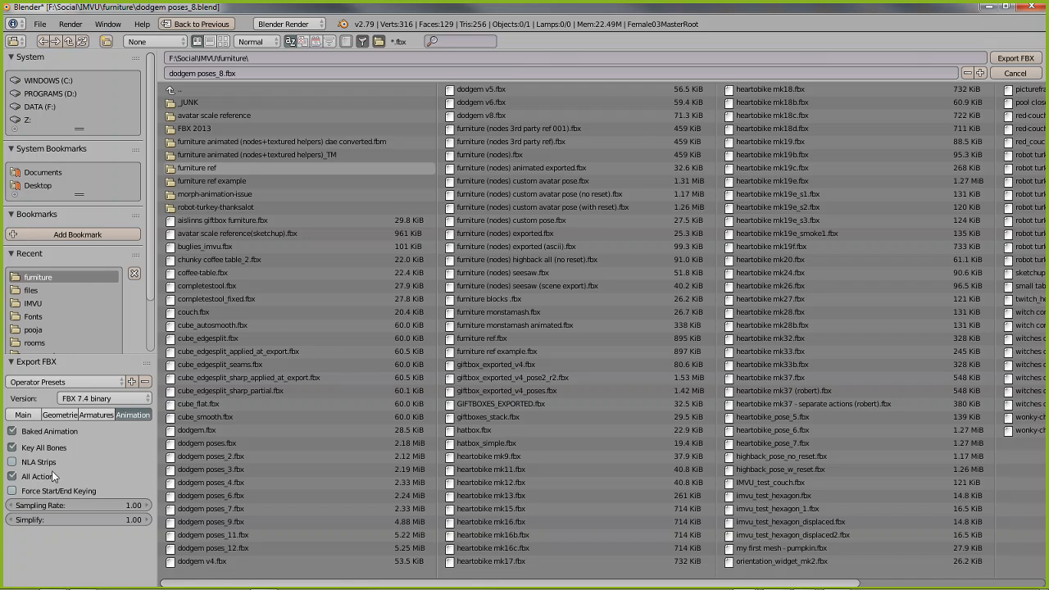
{"action": "left_click", "coordinate": [23, 414]}
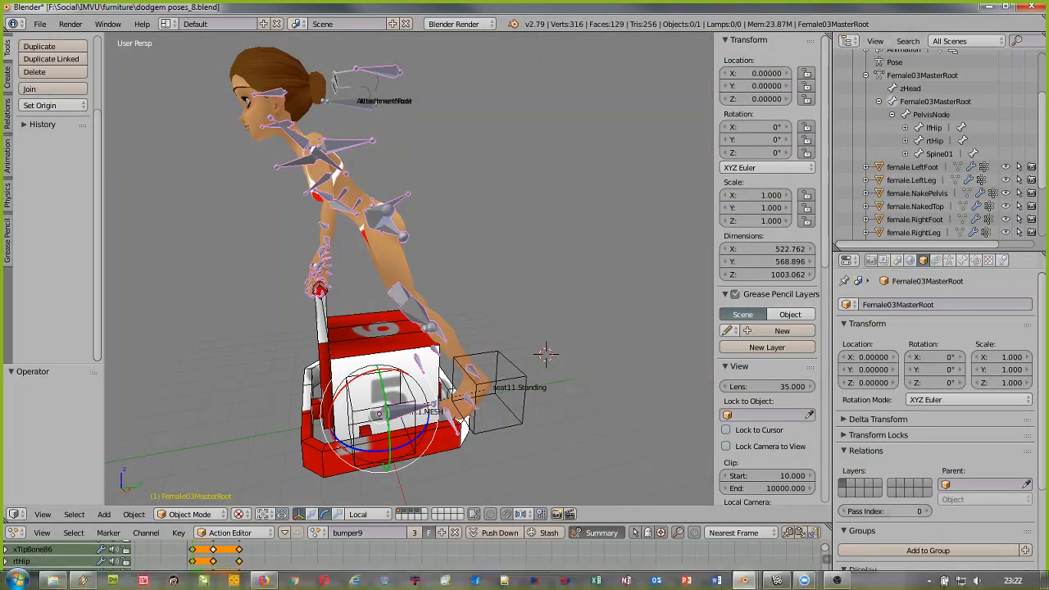
Step: Switch to the IMVU editor and limit the animation import to bumper10b, bumper9b, bumper4b and bumper7b
{"action": "left_click", "coordinate": [775, 580]}
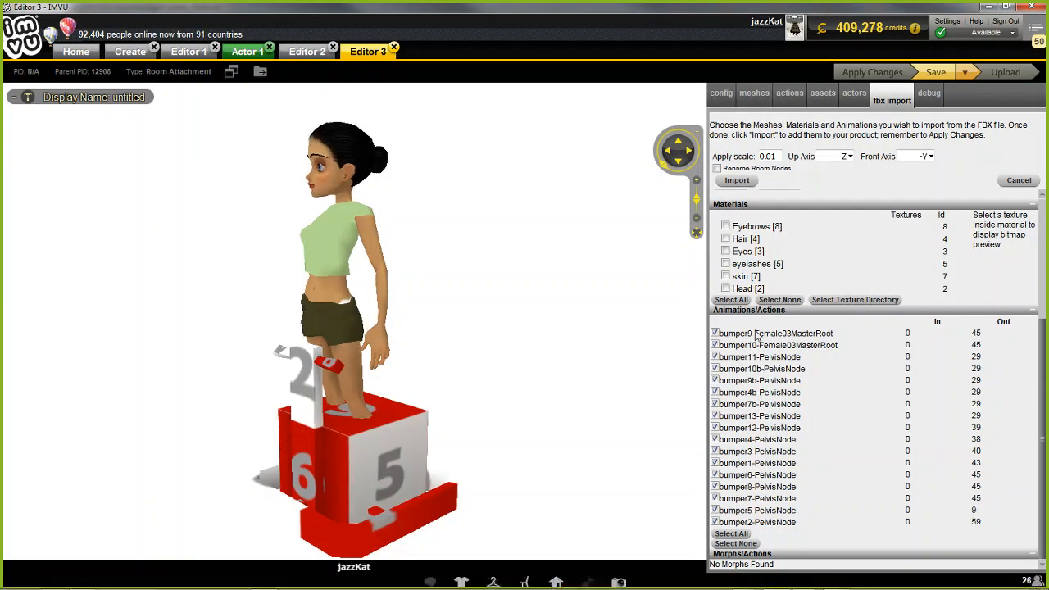
{"action": "left_click", "coordinate": [745, 545]}
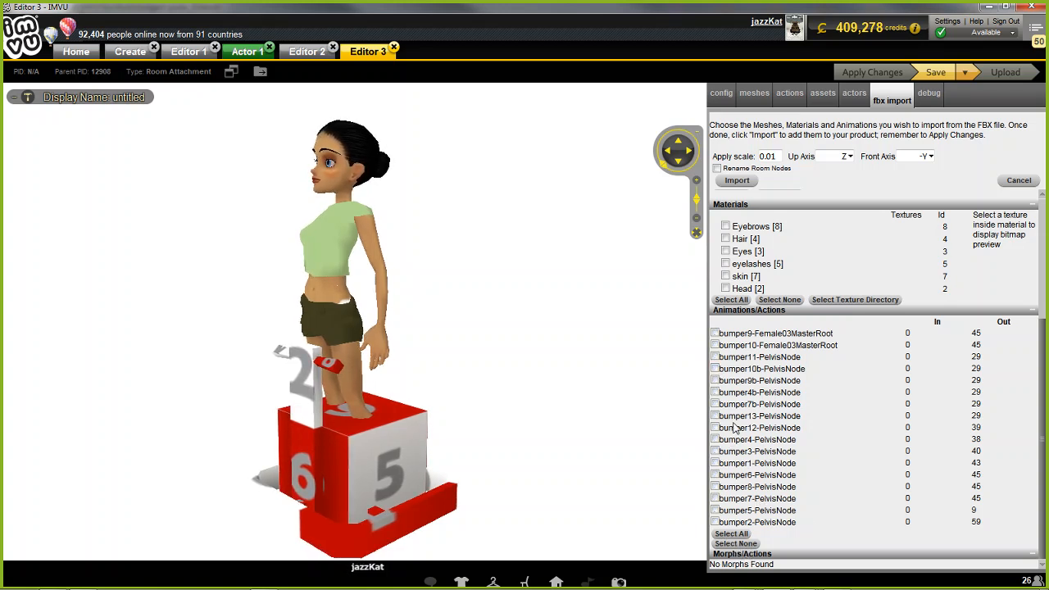
{"action": "left_click", "coordinate": [714, 368]}
{"action": "left_click", "coordinate": [714, 381]}
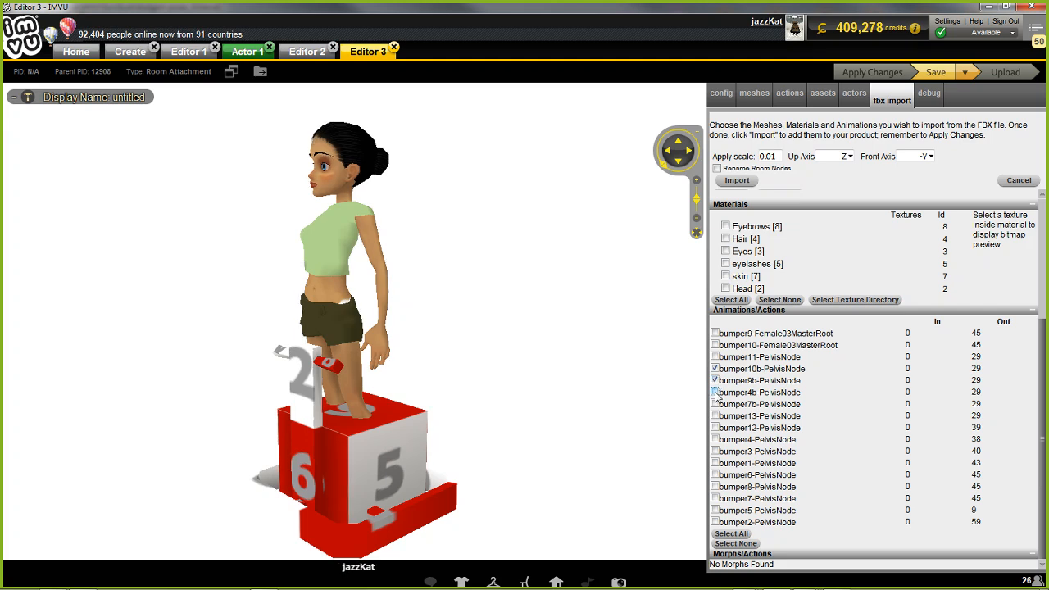
{"action": "left_click", "coordinate": [714, 405]}
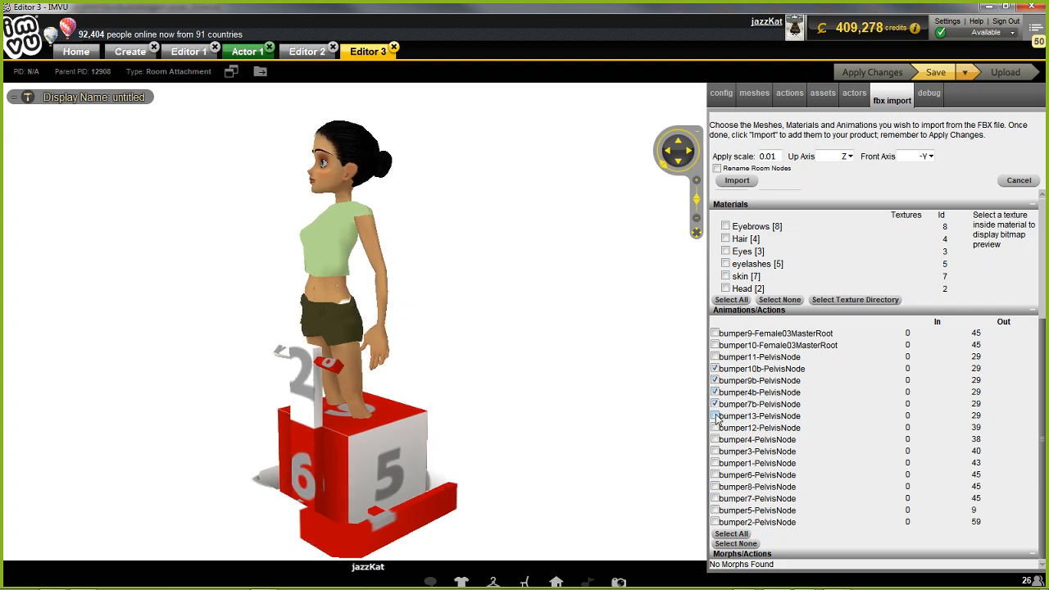
Step: Import the selected bumper animations without any meshes or materials, and apply the changes to the product
{"action": "scroll", "coordinate": [729, 401], "scroll_direction": "up", "scroll_amount": 2}
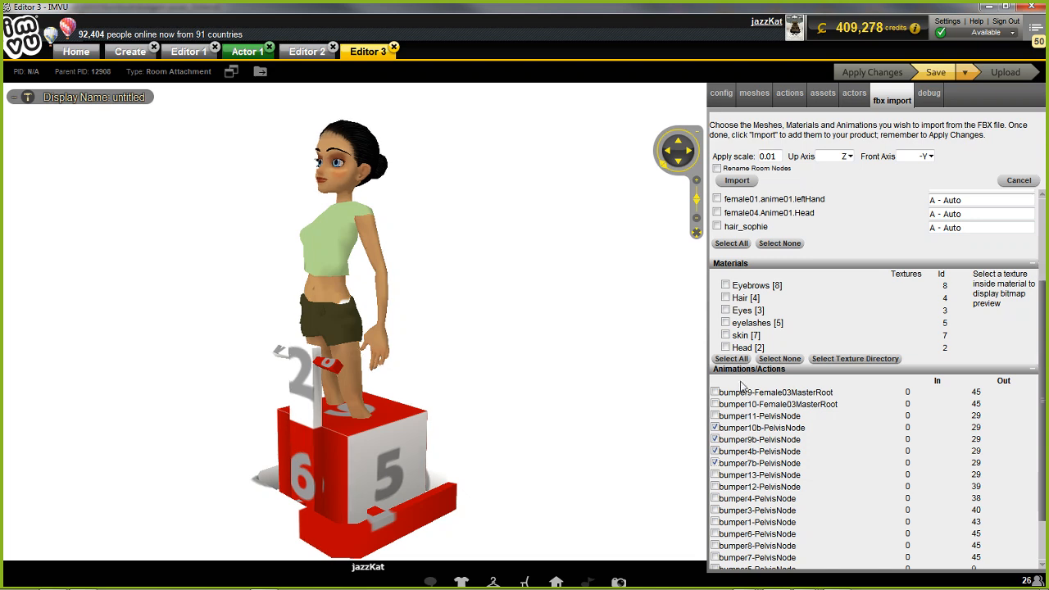
{"action": "scroll", "coordinate": [757, 422], "scroll_direction": "down", "scroll_amount": 2}
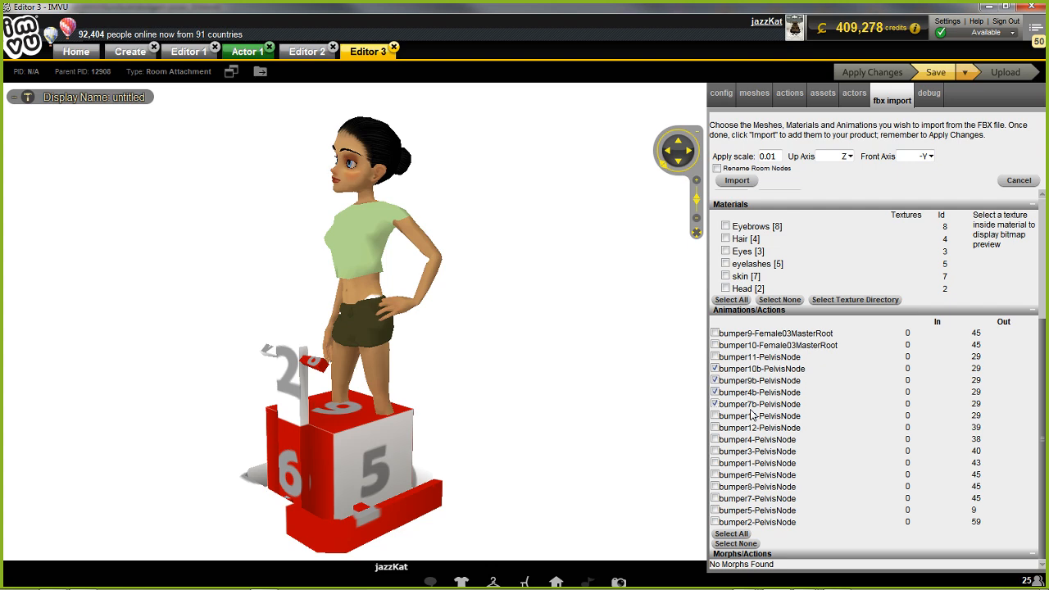
{"action": "scroll", "coordinate": [752, 413], "scroll_direction": "up", "scroll_amount": 2}
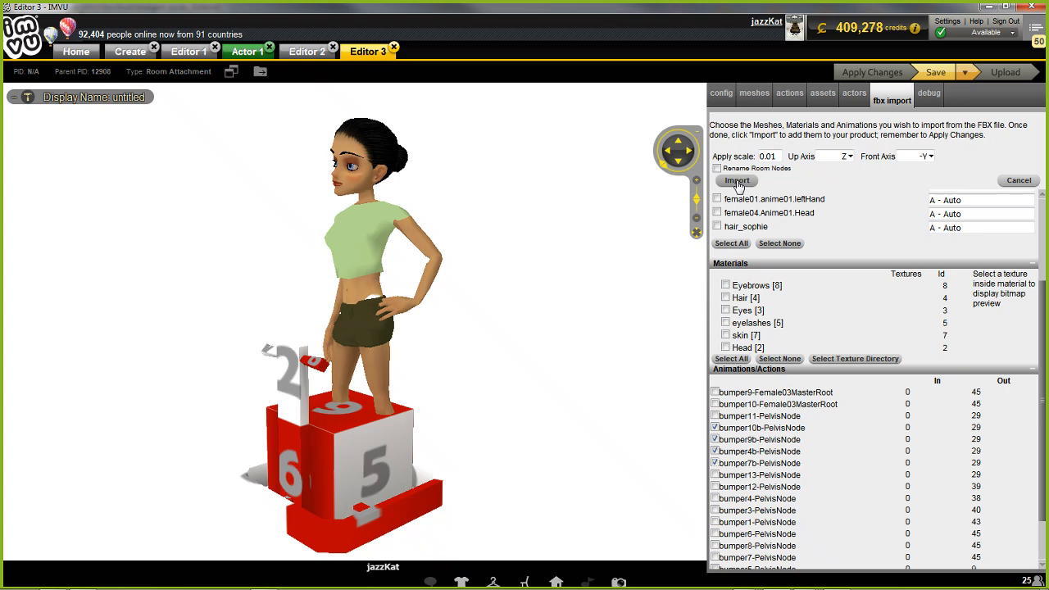
{"action": "scroll", "coordinate": [820, 220], "scroll_direction": "up", "scroll_amount": 3}
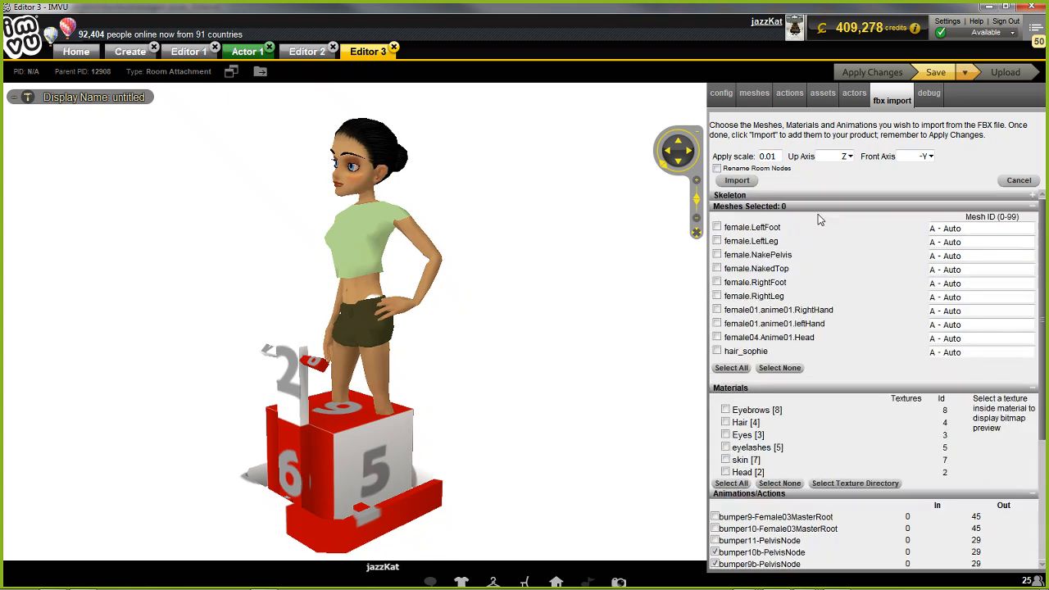
{"action": "left_click", "coordinate": [737, 180]}
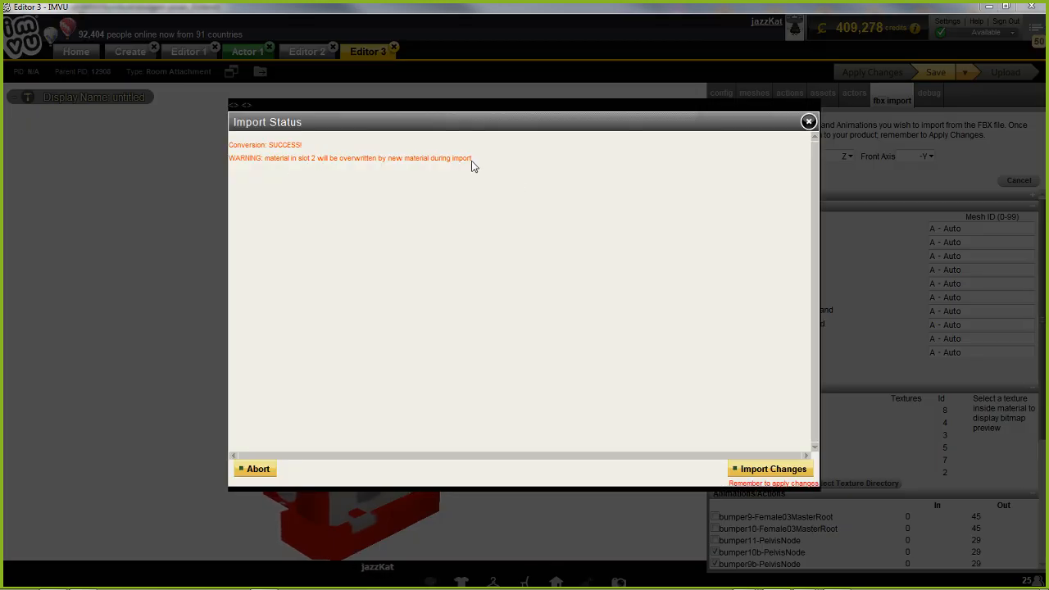
{"action": "left_click", "coordinate": [771, 469]}
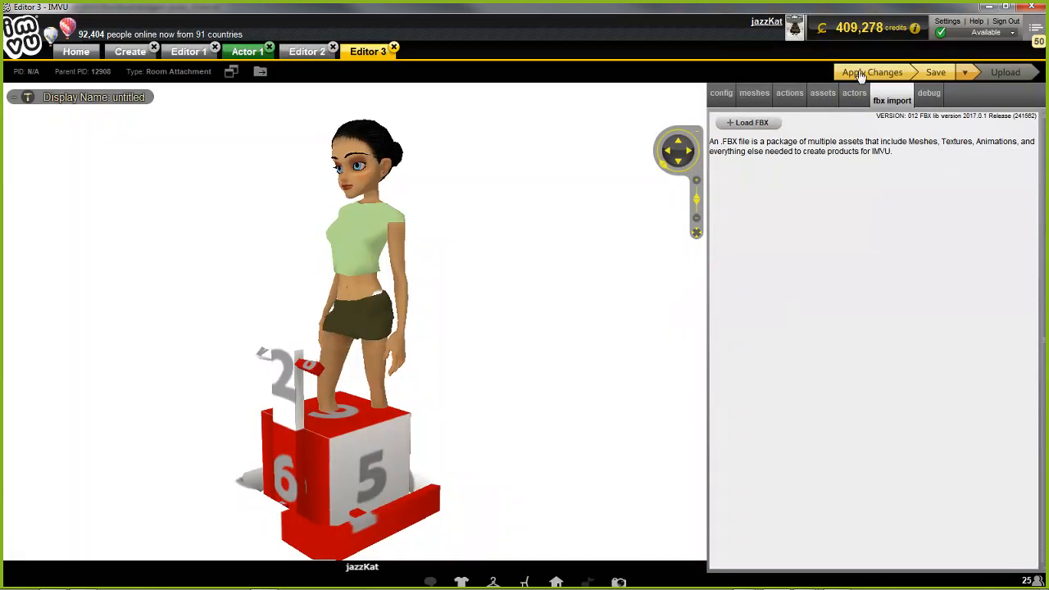
{"action": "left_click", "coordinate": [860, 76]}
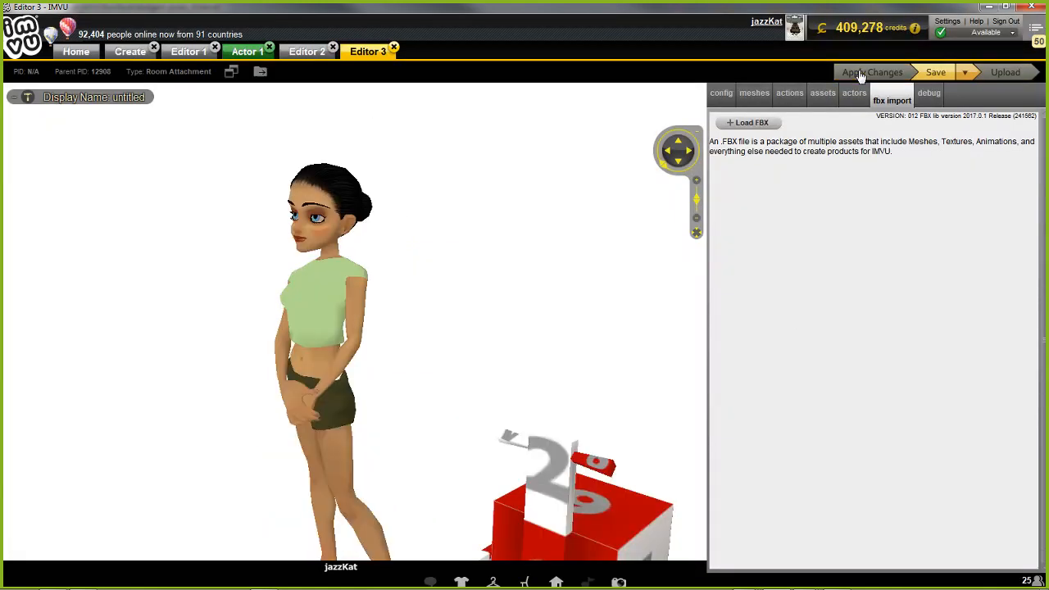
{"action": "middle_click_drag", "start_coordinate": [523, 420], "coordinate": [471, 382]}
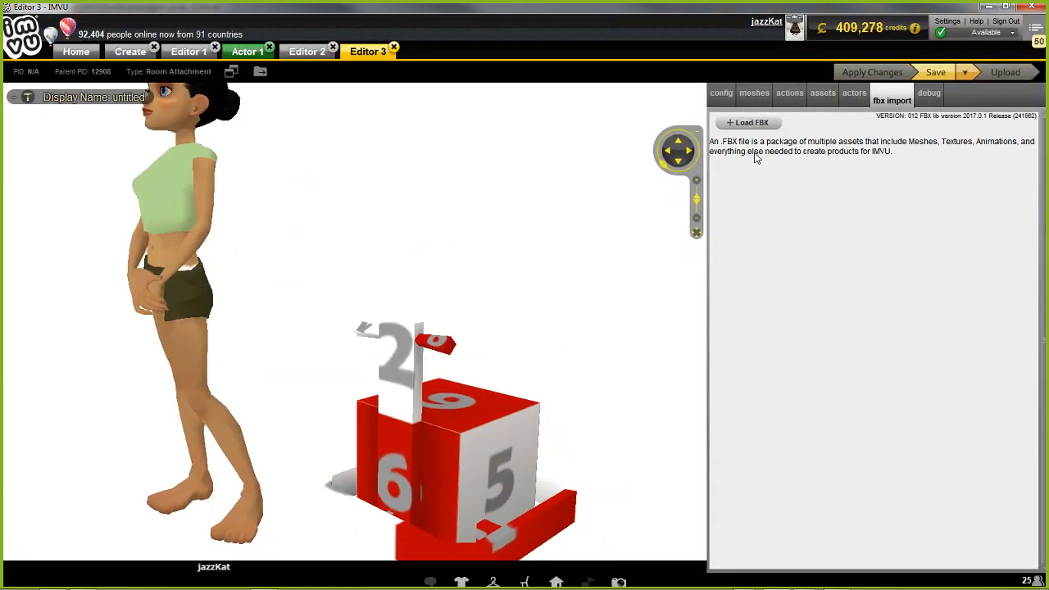
Step: Load dodgem poses_8.fbx for import, checking the dodgem poses_8 Blender window before opening the file
{"action": "left_click", "coordinate": [748, 125]}
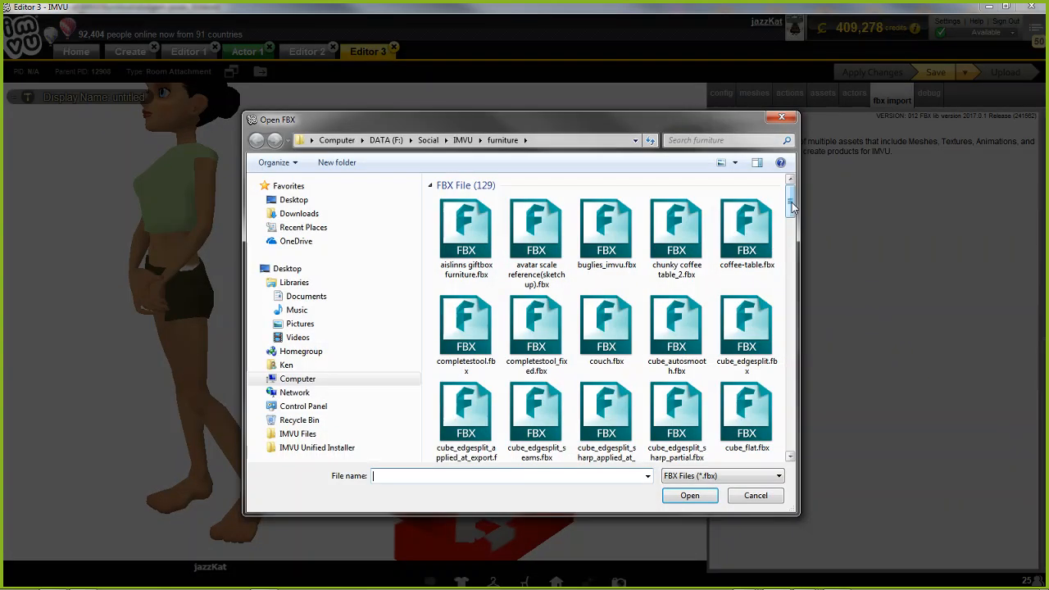
{"action": "left_click_drag", "start_coordinate": [791, 207], "coordinate": [791, 242]}
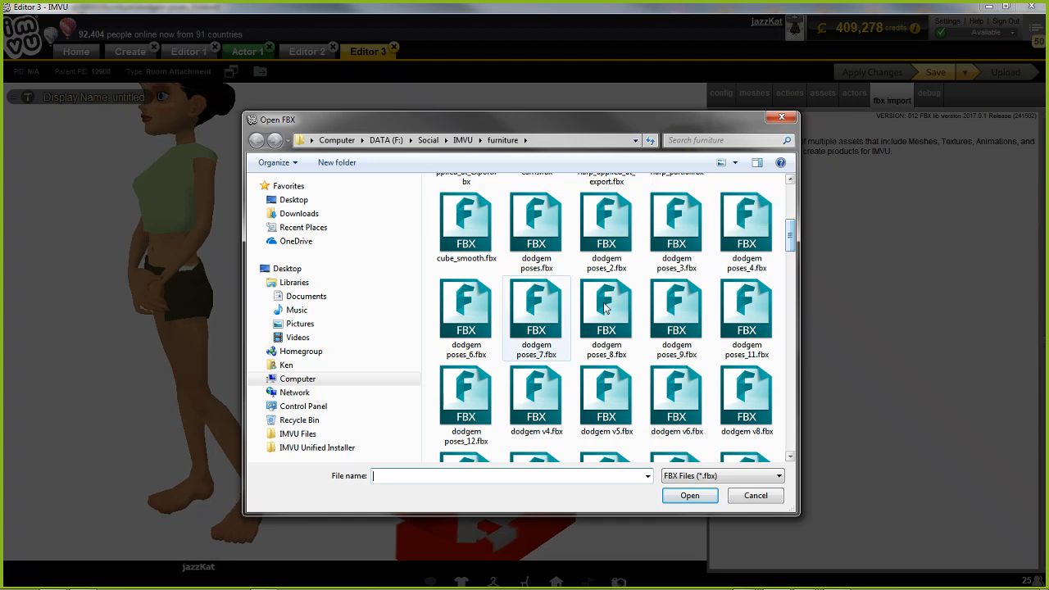
{"action": "left_click", "coordinate": [608, 310]}
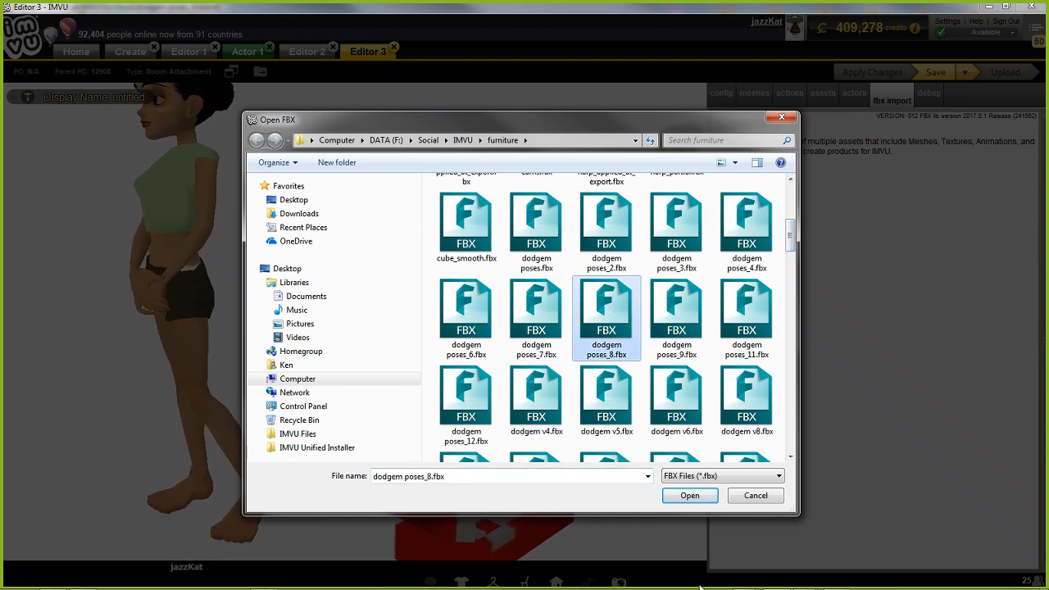
{"action": "mouse_move", "coordinate": [756, 580]}
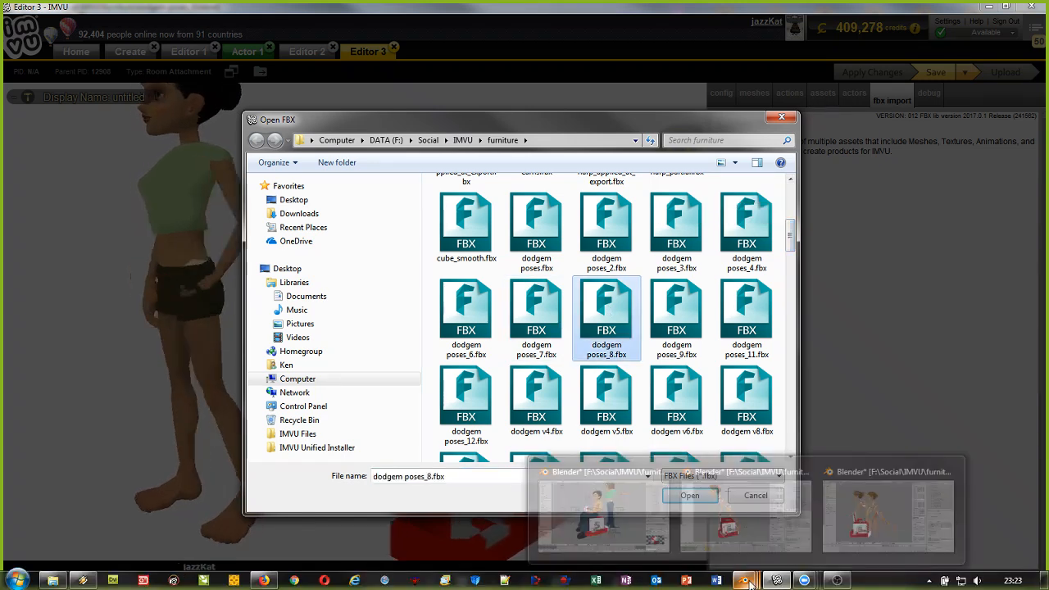
{"action": "left_click", "coordinate": [754, 528]}
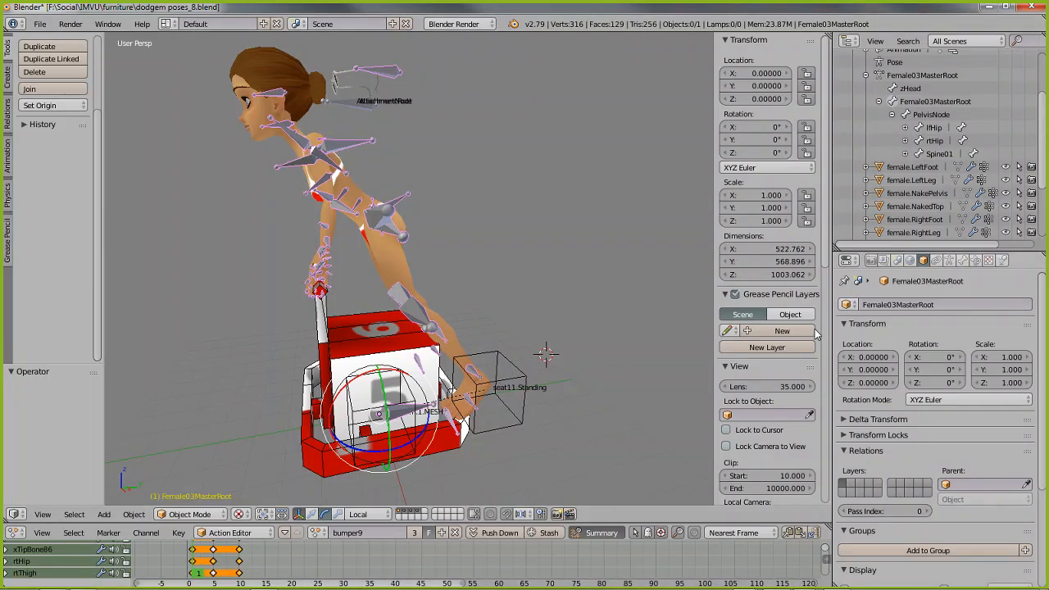
{"action": "mouse_move", "coordinate": [659, 586]}
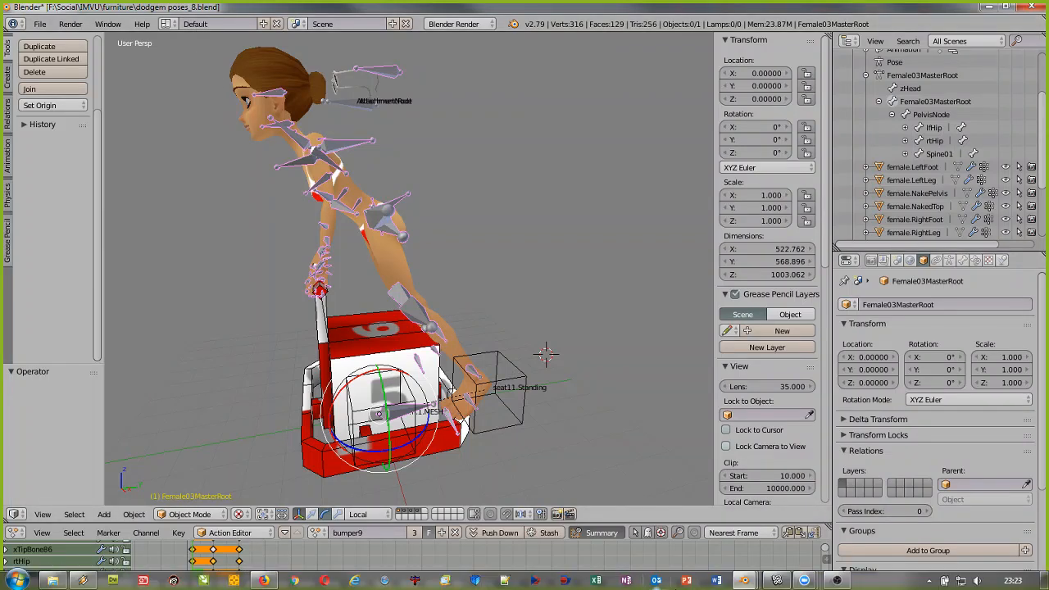
{"action": "left_click", "coordinate": [773, 580]}
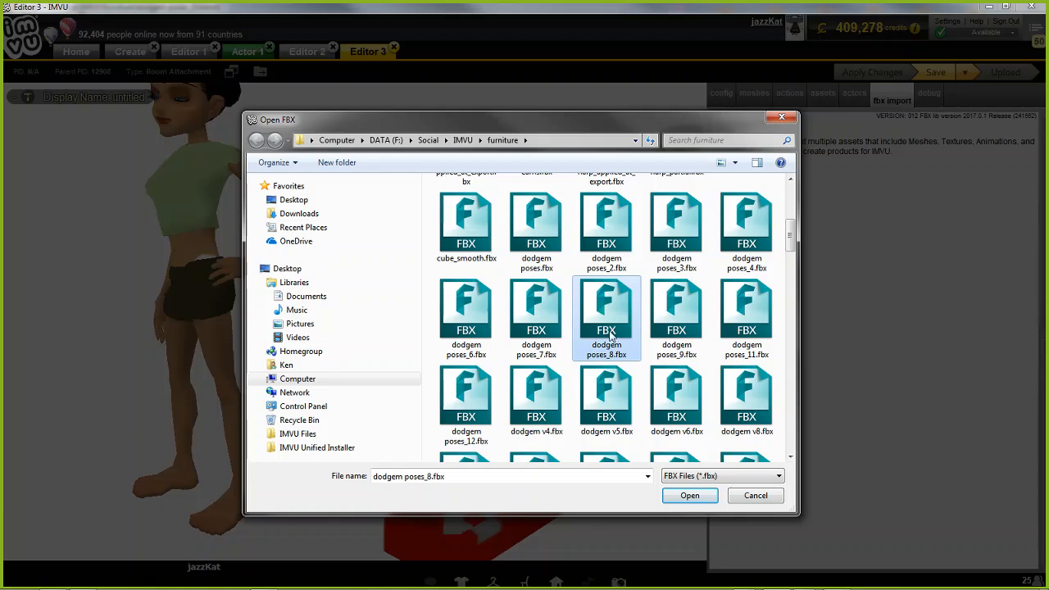
{"action": "left_click", "coordinate": [689, 496]}
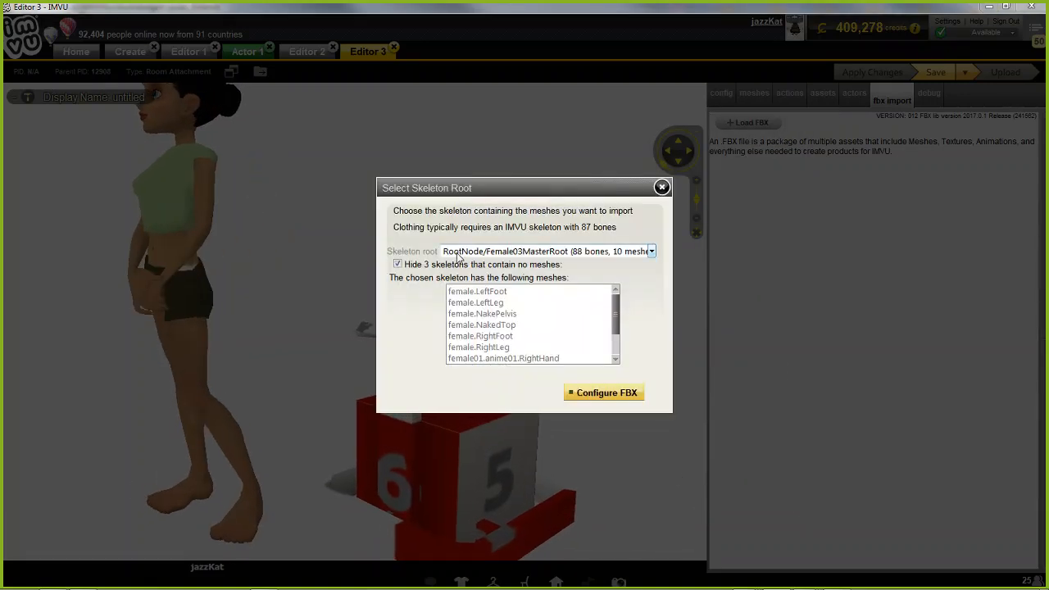
Step: Configure the FBX with skeleton root RootNode/Female03MasterRoot/Female03MasterRoot (86 bones, 10 meshes) and exclude all meshes and materials from the import
{"action": "left_click", "coordinate": [457, 252]}
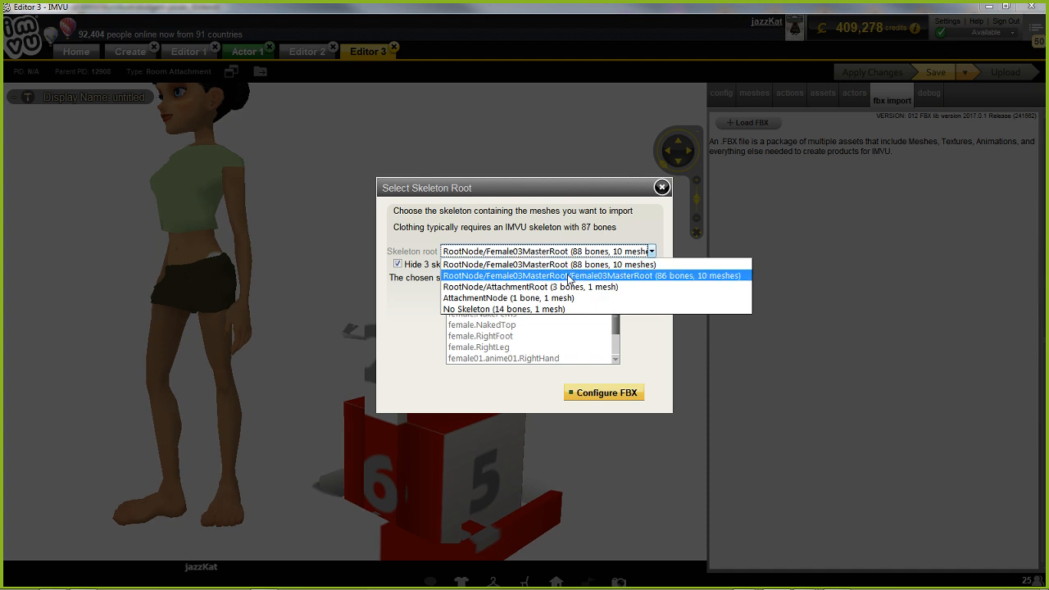
{"action": "left_click", "coordinate": [665, 277]}
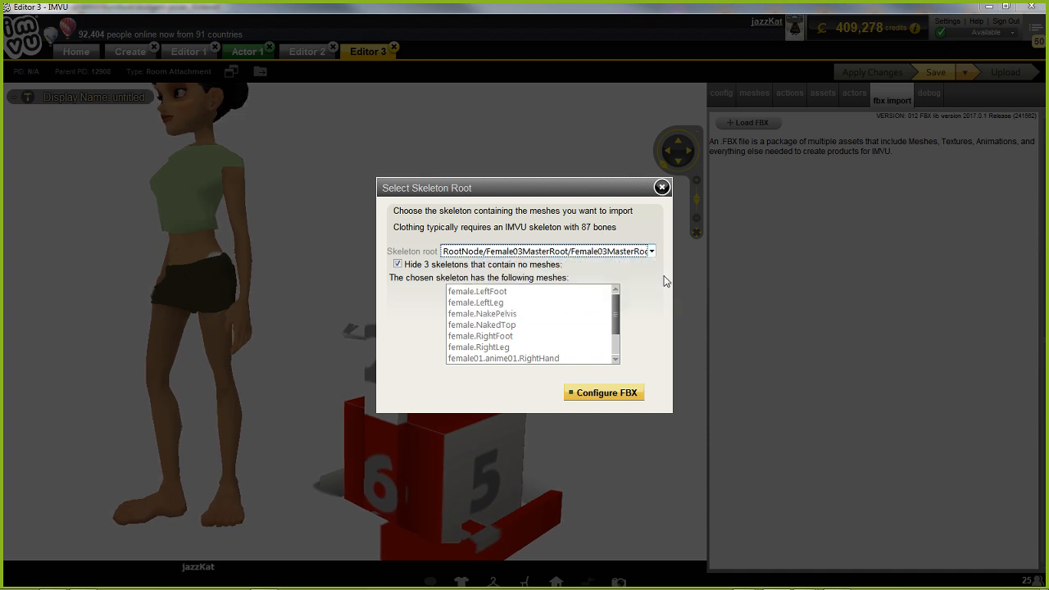
{"action": "left_click", "coordinate": [606, 392]}
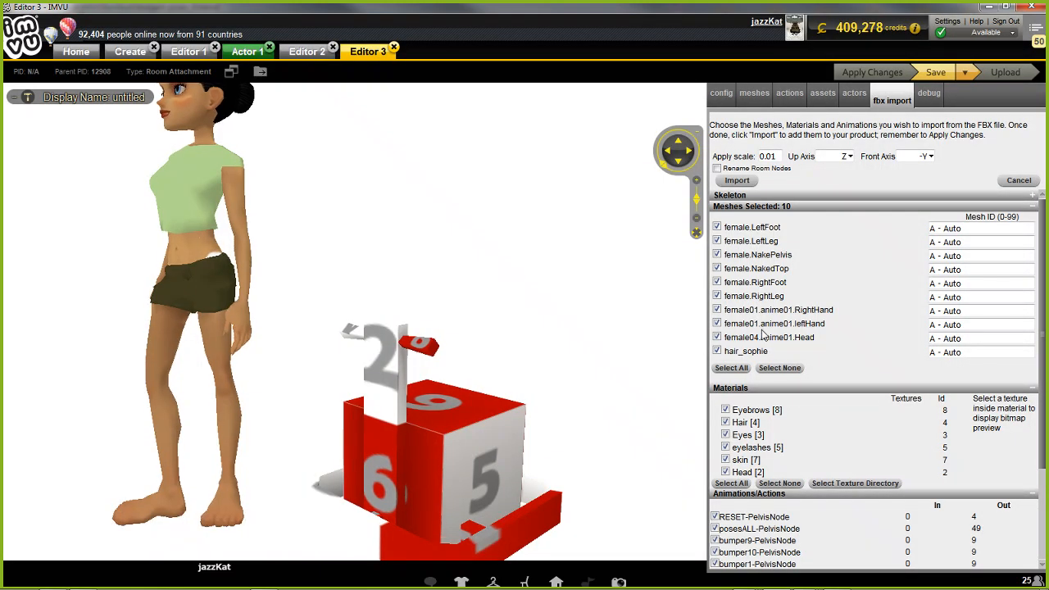
{"action": "left_click", "coordinate": [779, 368]}
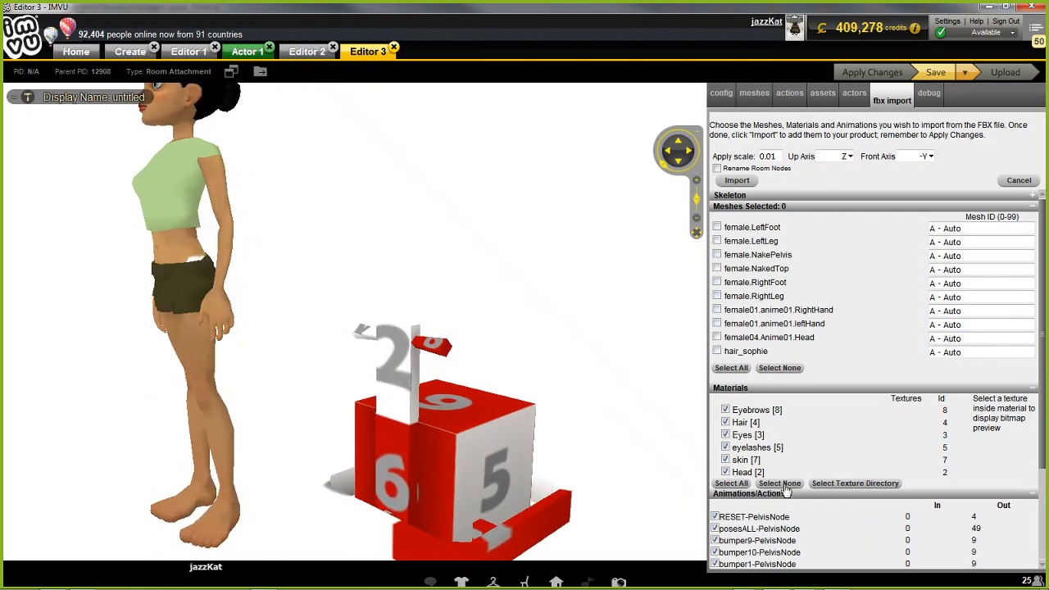
{"action": "left_click", "coordinate": [779, 484]}
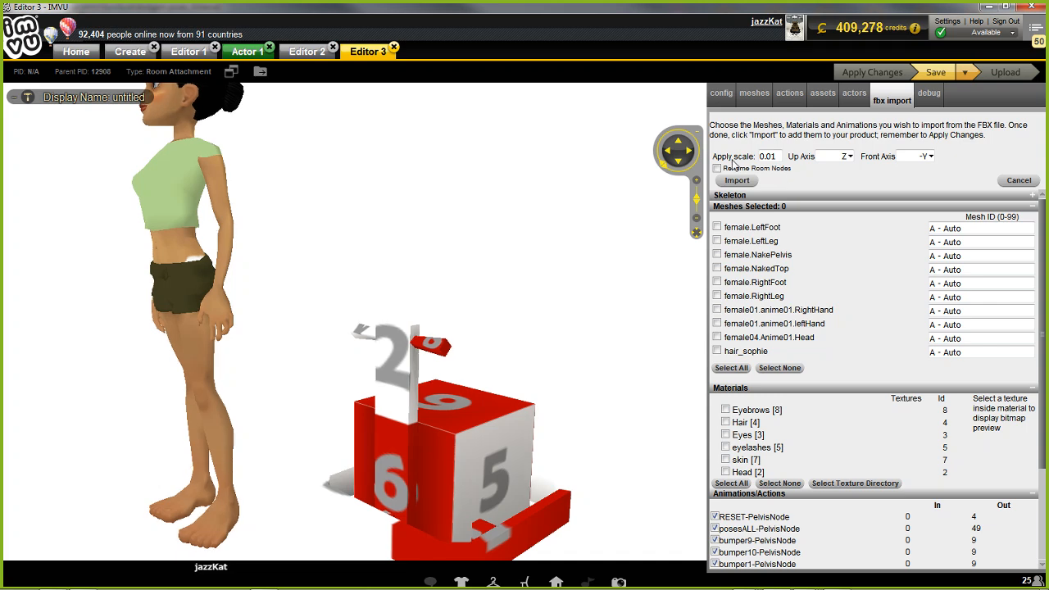
Step: Exclude the RESET-PelvisNode and posesALL-PelvisNode animations from the FBX import, keeping only the bumper animations selected
{"action": "scroll", "coordinate": [814, 352], "scroll_direction": "down", "scroll_amount": 3}
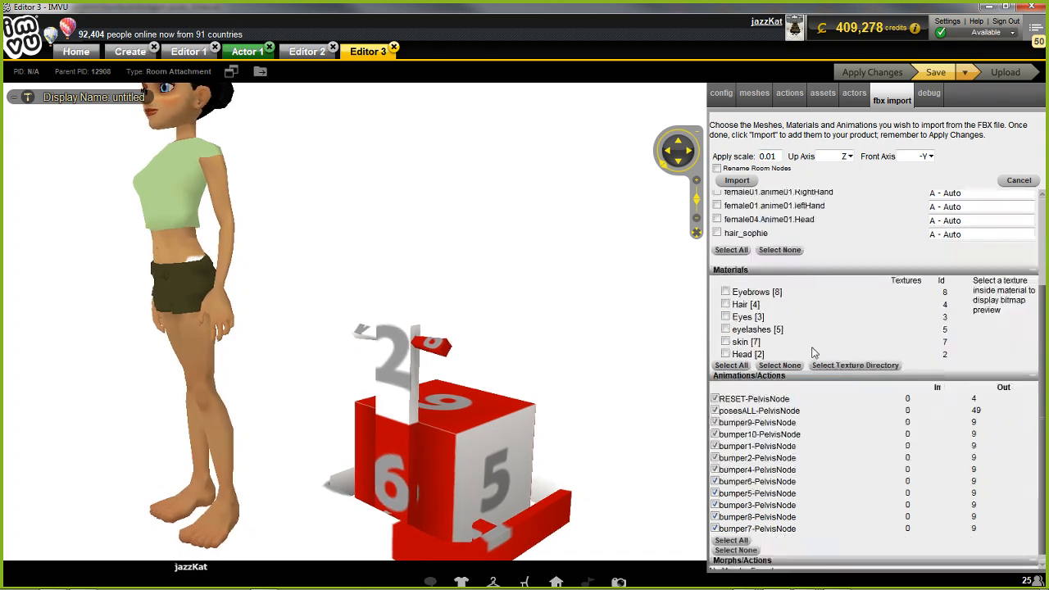
{"action": "scroll", "coordinate": [801, 466], "scroll_direction": "down", "scroll_amount": 1}
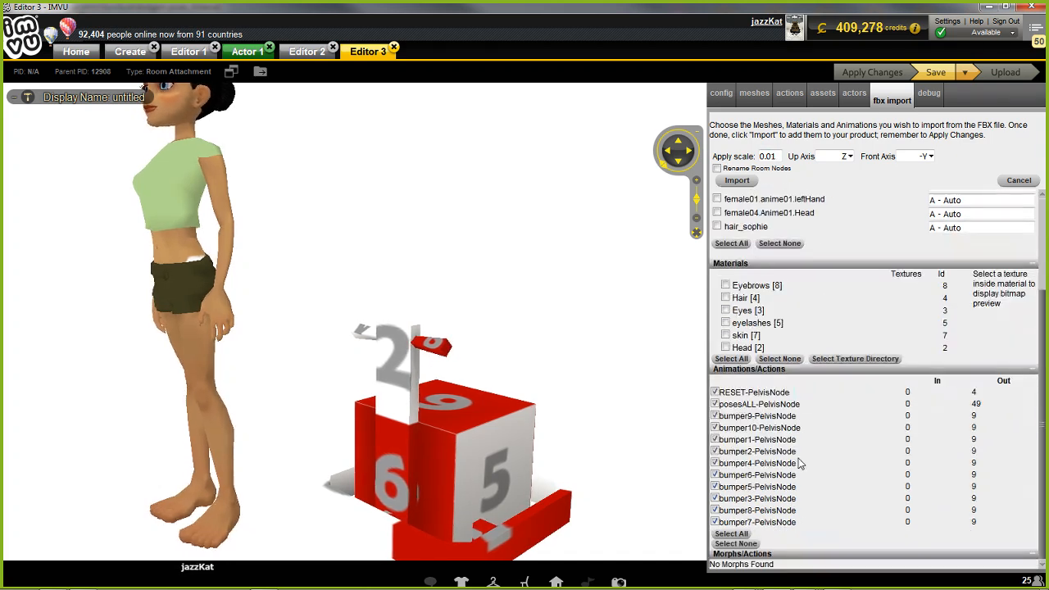
{"action": "left_click", "coordinate": [714, 394]}
{"action": "left_click", "coordinate": [715, 404]}
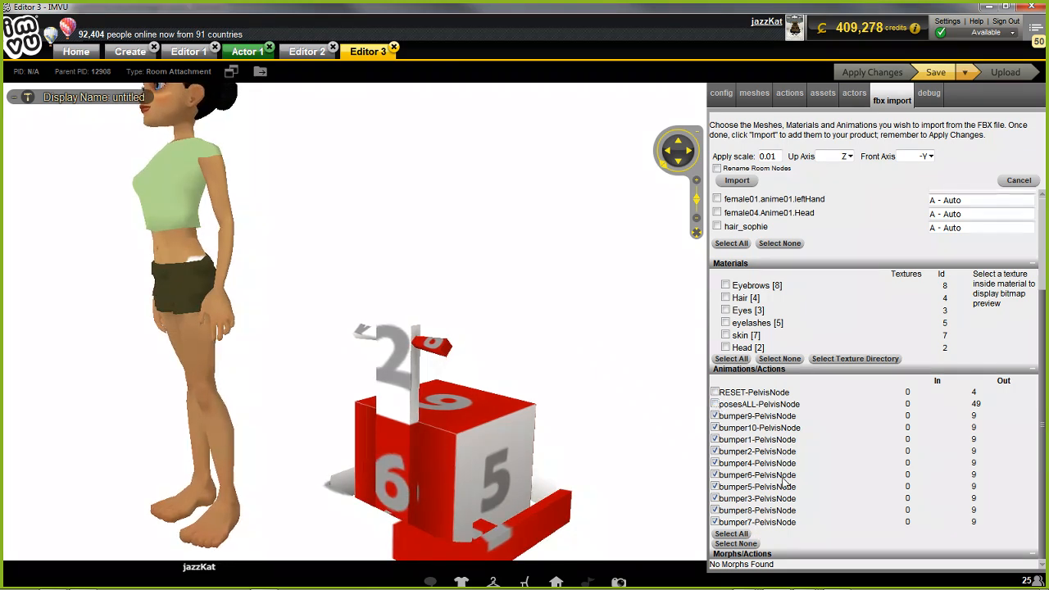
Step: Import the selected bumper animations from the FBX and apply the changes to the product
{"action": "scroll", "coordinate": [782, 483], "scroll_direction": "up", "scroll_amount": 3}
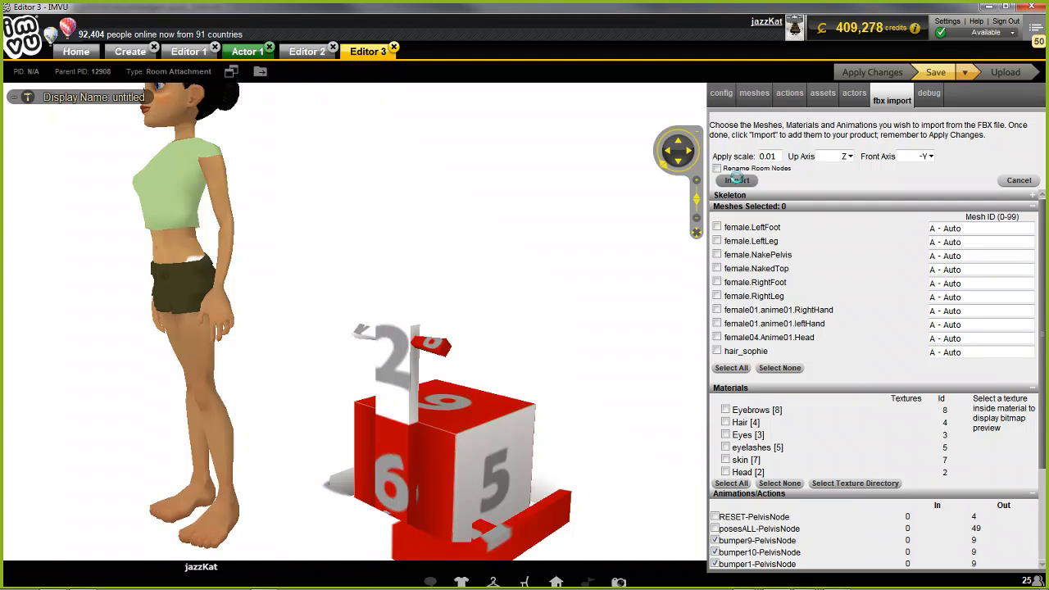
{"action": "left_click", "coordinate": [736, 179]}
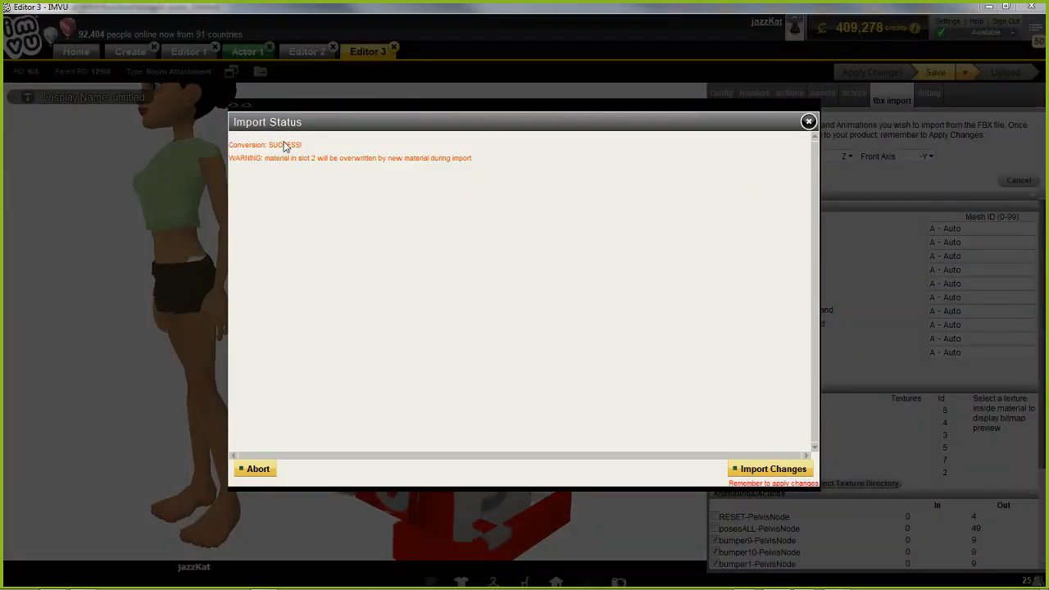
{"action": "left_click", "coordinate": [771, 468]}
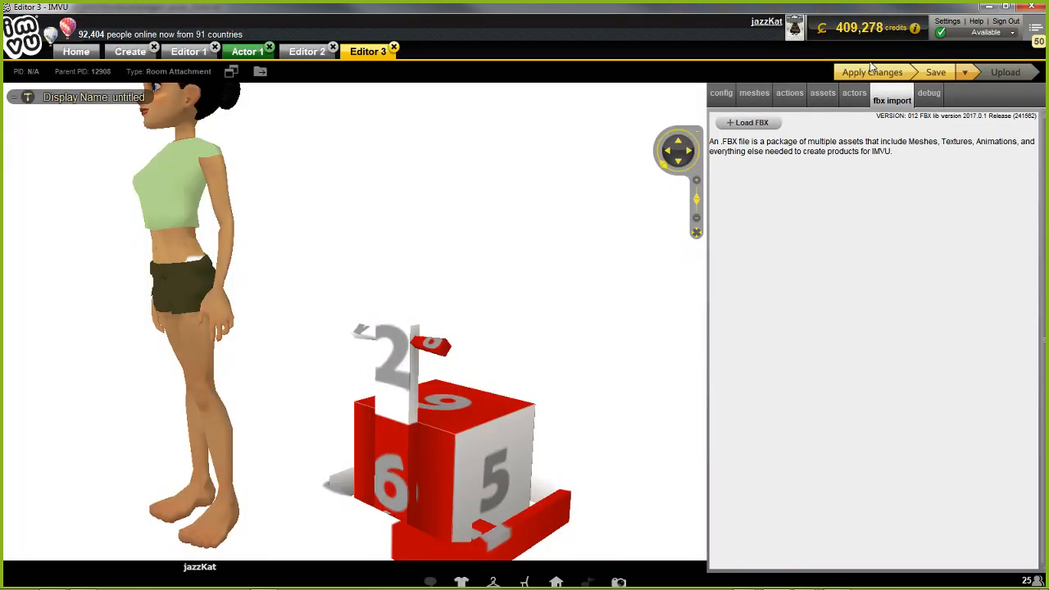
{"action": "left_click", "coordinate": [869, 75]}
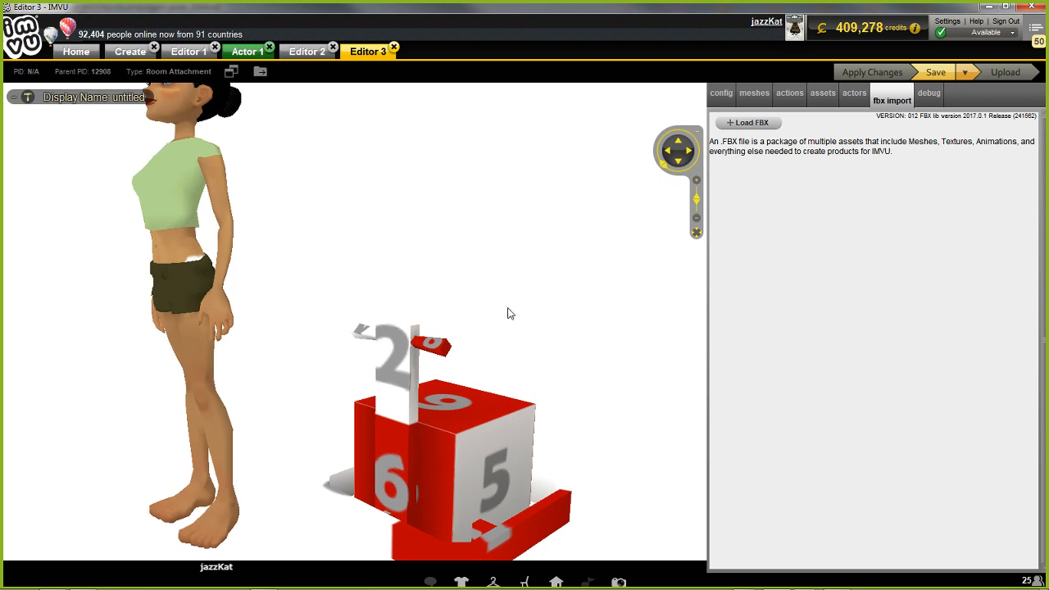
Step: Set the product's skeleton to RootNode%2FRoot.xsf in the configuration and apply the change
{"action": "left_click", "coordinate": [721, 99]}
{"action": "left_click", "coordinate": [770, 144]}
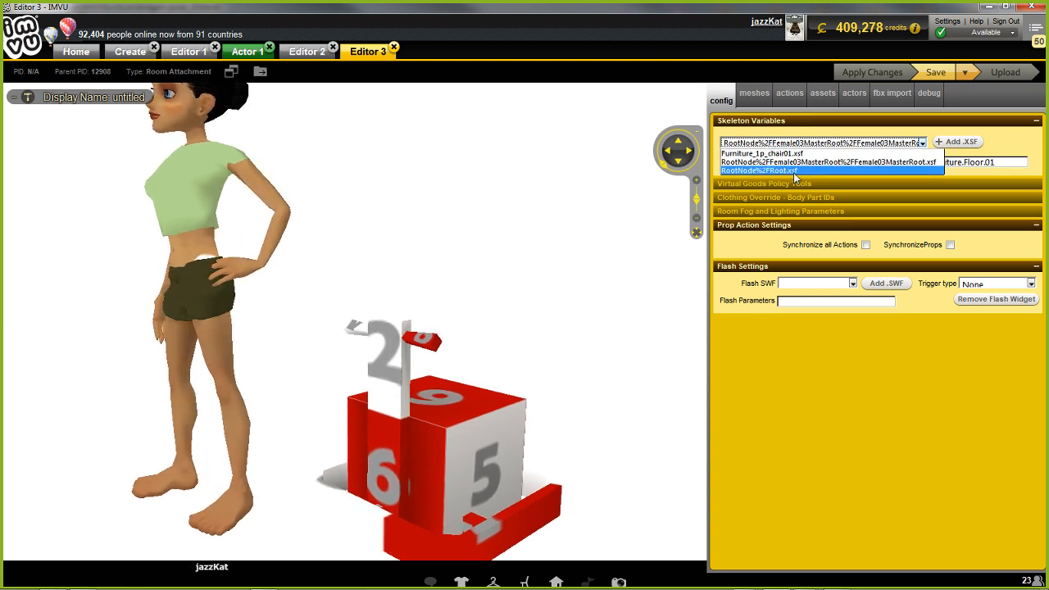
{"action": "left_click", "coordinate": [752, 170]}
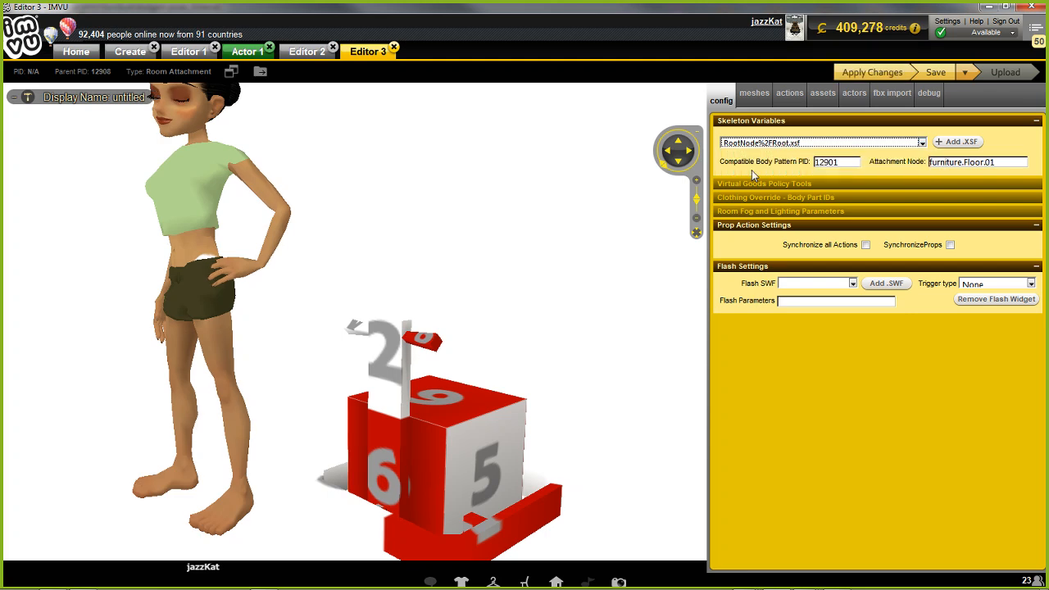
{"action": "left_click", "coordinate": [877, 77]}
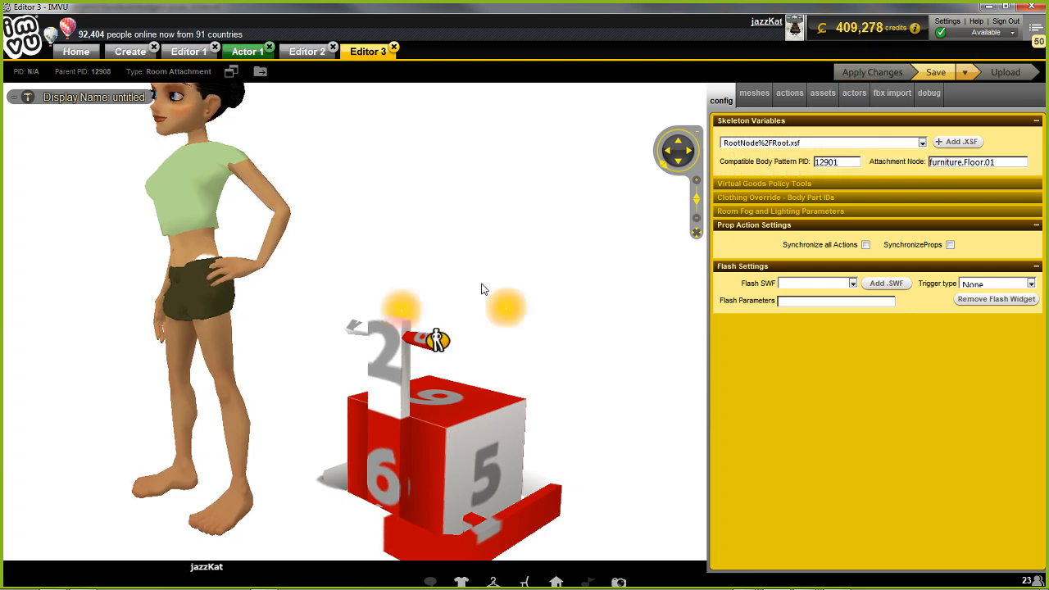
Step: Try the skeleton RootNode%2FFemale03MasterRoot%2FFemale03MasterRoot.xsf on the product and inspect the dodgem's seat markers
{"action": "scroll", "coordinate": [340, 314], "scroll_direction": "down", "scroll_amount": 5}
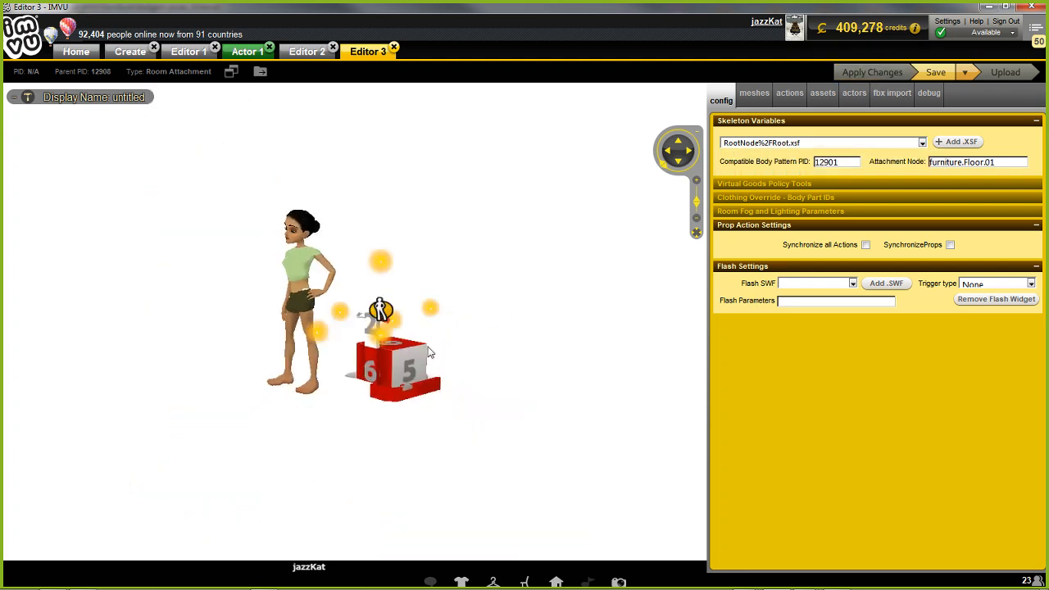
{"action": "left_click", "coordinate": [770, 144]}
{"action": "left_click", "coordinate": [774, 161]}
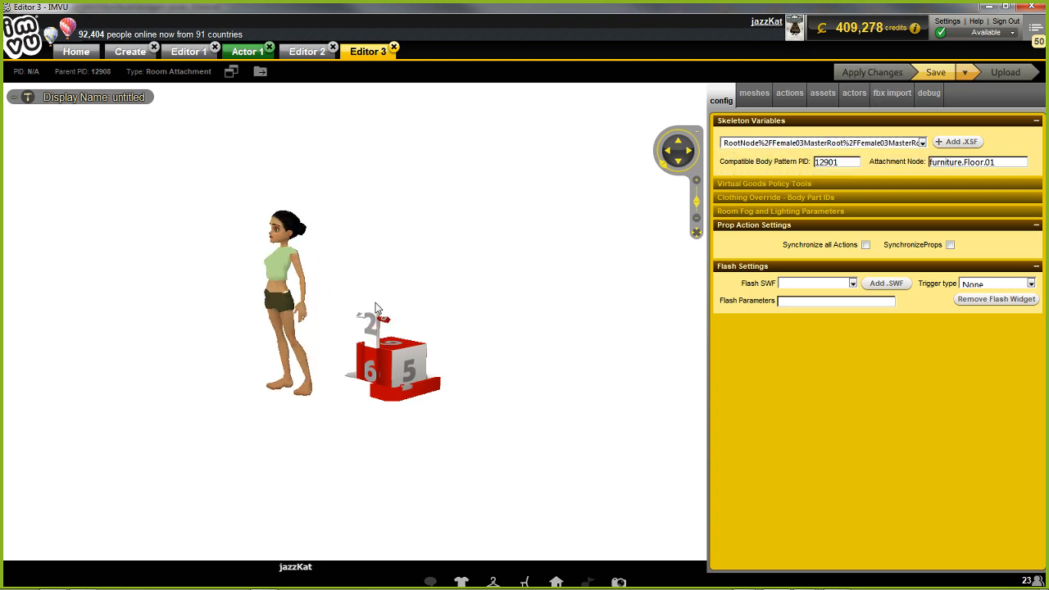
{"action": "scroll", "coordinate": [396, 324], "scroll_direction": "up", "scroll_amount": 3}
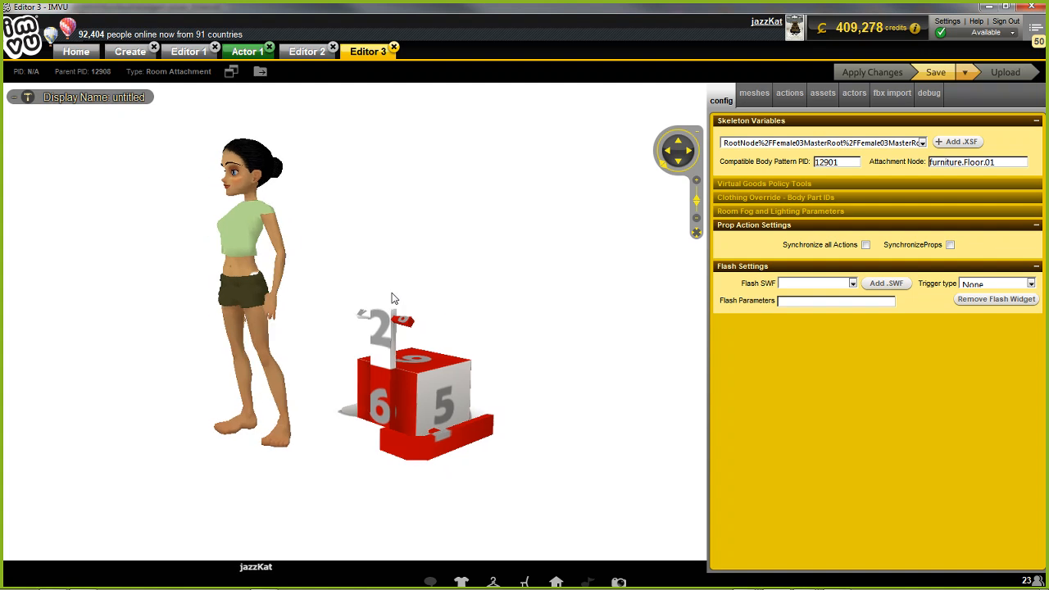
Step: Switch the product's skeleton back to RootNode%2FRoot.xsf and apply the change
{"action": "left_click", "coordinate": [785, 143]}
{"action": "left_click", "coordinate": [766, 167]}
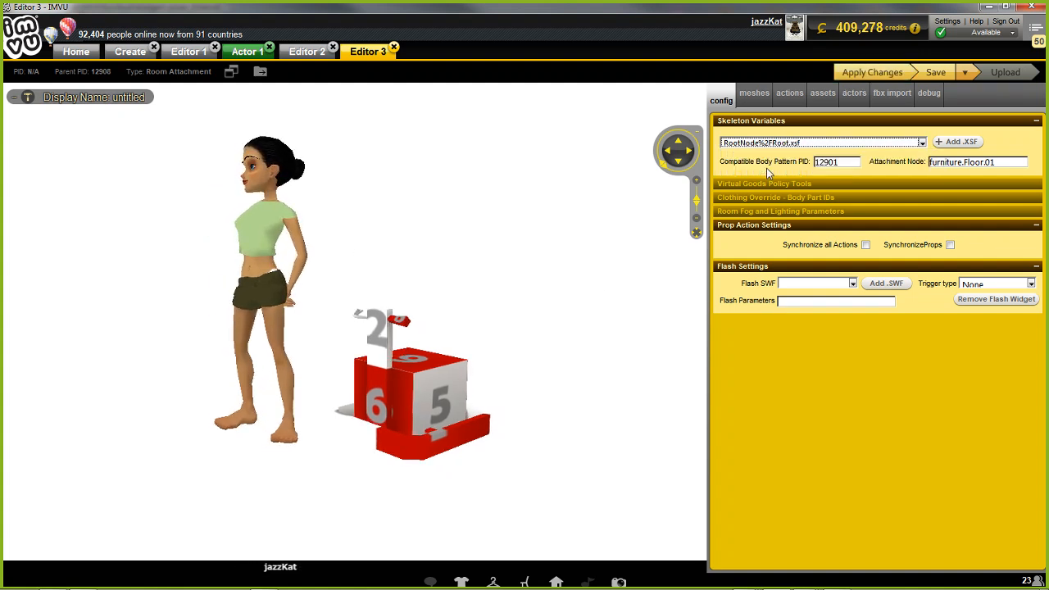
{"action": "left_click", "coordinate": [866, 72]}
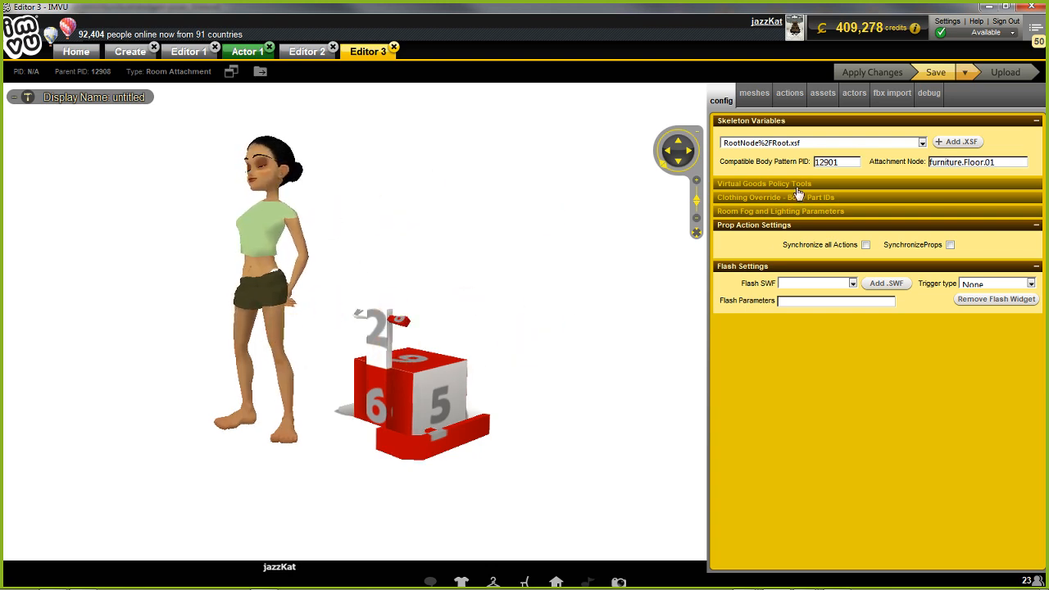
Step: Review the product's mesh materials, its actions and the list of imported assets and animations
{"action": "left_click", "coordinate": [754, 95]}
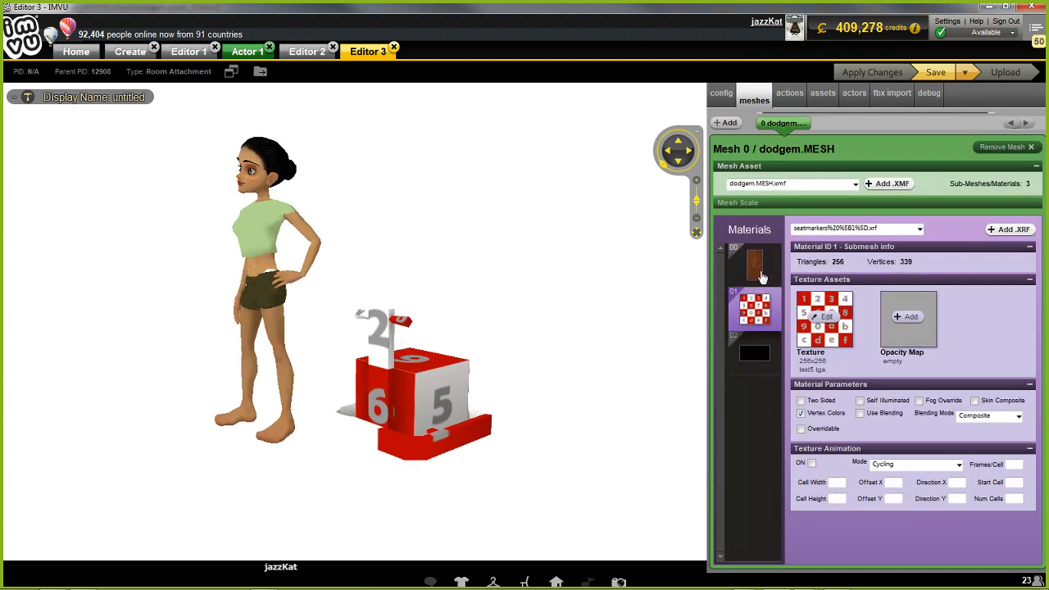
{"action": "left_click", "coordinate": [790, 95]}
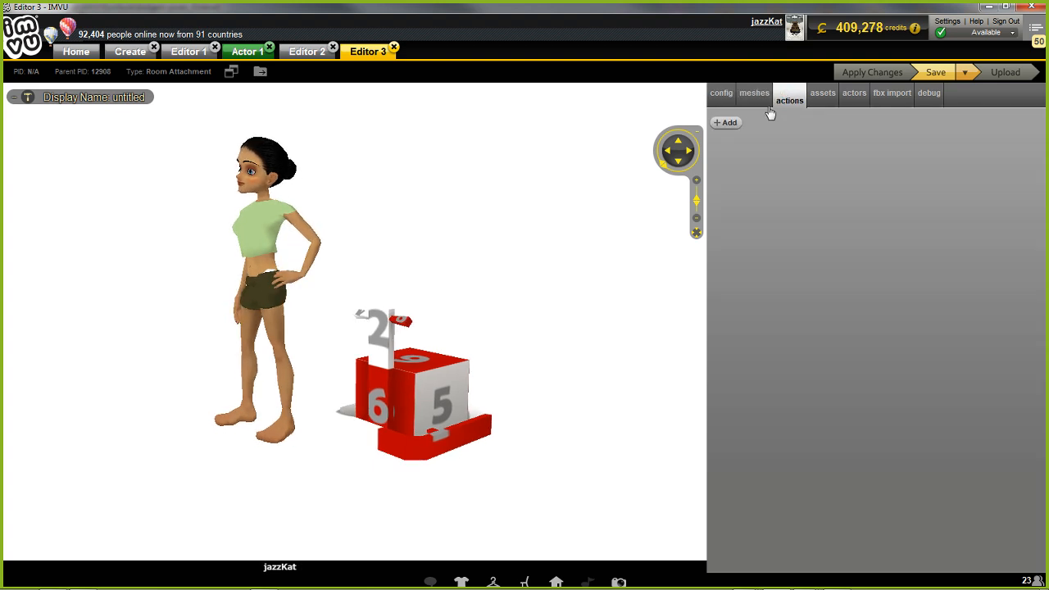
{"action": "left_click", "coordinate": [820, 99]}
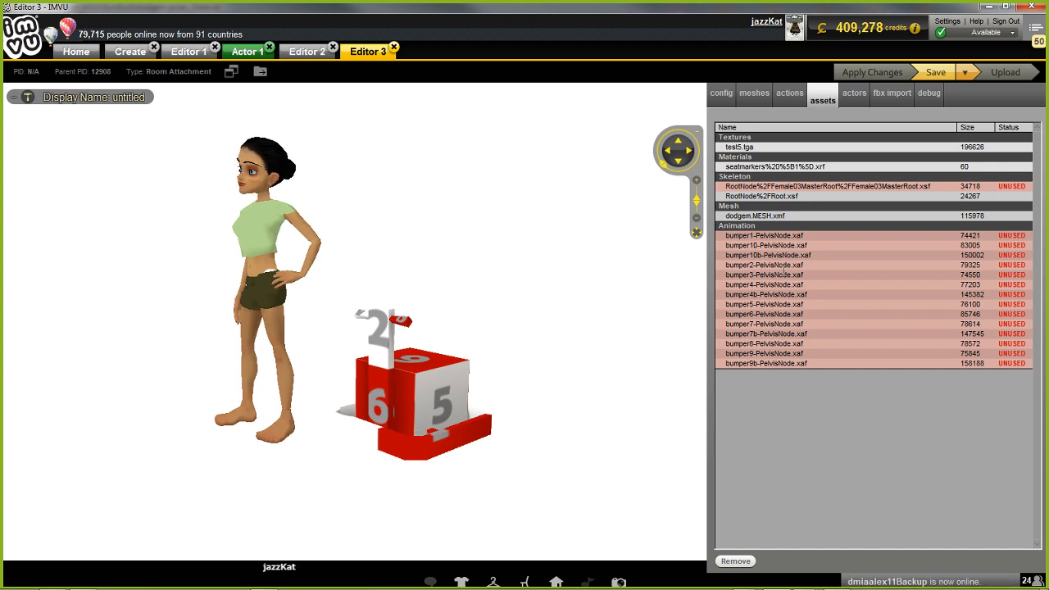
Step: Add a new action to the product
{"action": "left_click", "coordinate": [789, 99]}
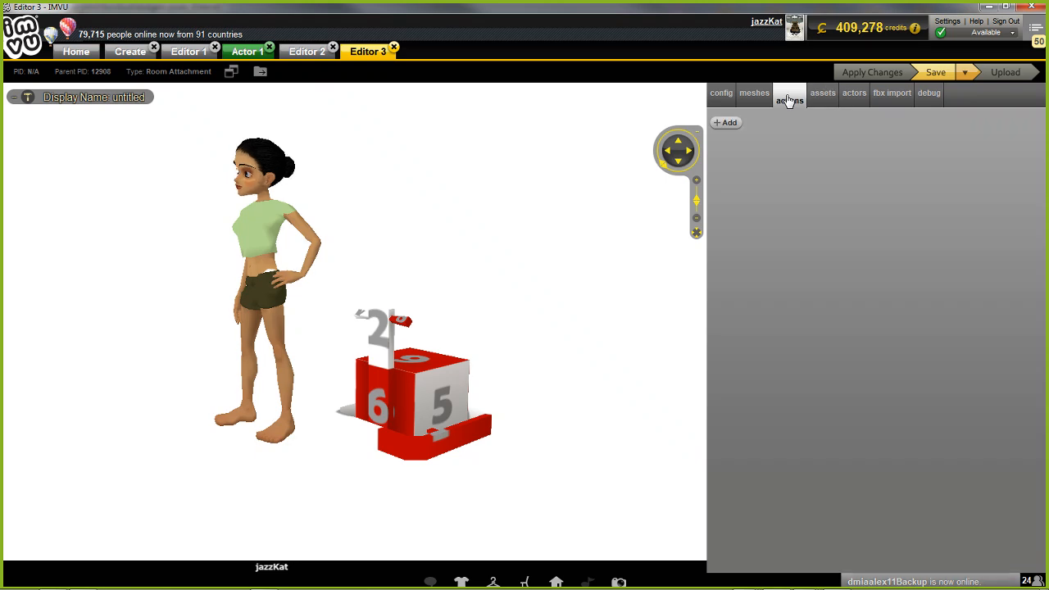
{"action": "left_click", "coordinate": [726, 123]}
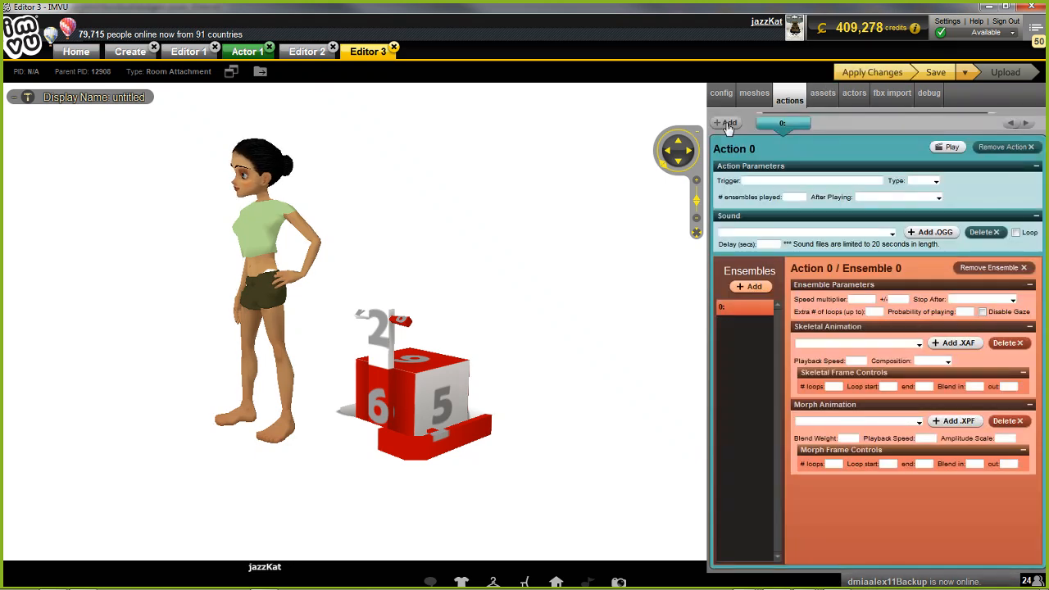
{"action": "left_click", "coordinate": [767, 180]}
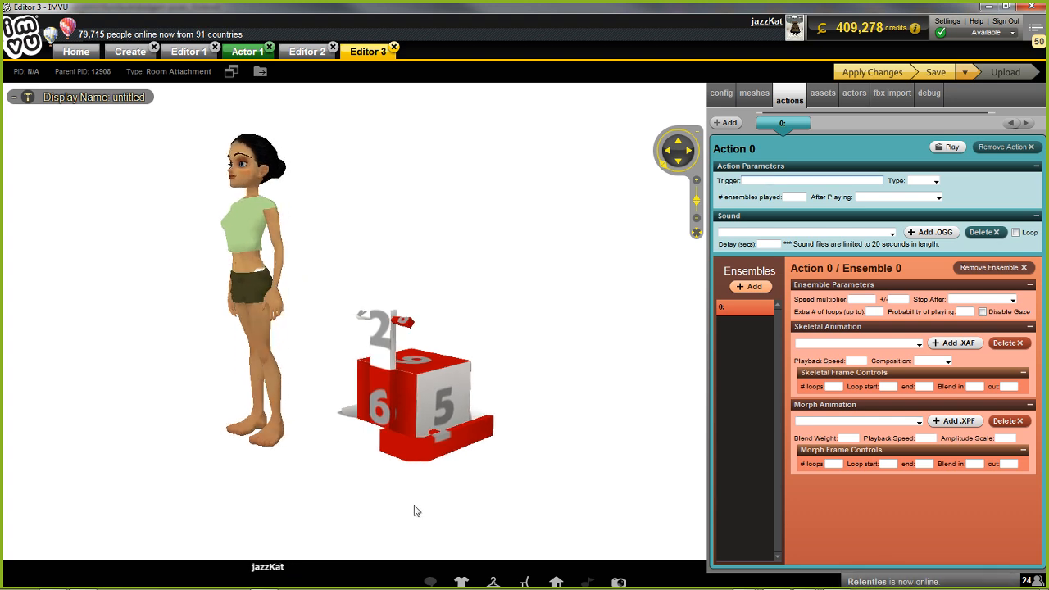
Step: Switch to the dodgem v8 Blender file and look up the seat node names parented to Root
{"action": "mouse_move", "coordinate": [803, 586]}
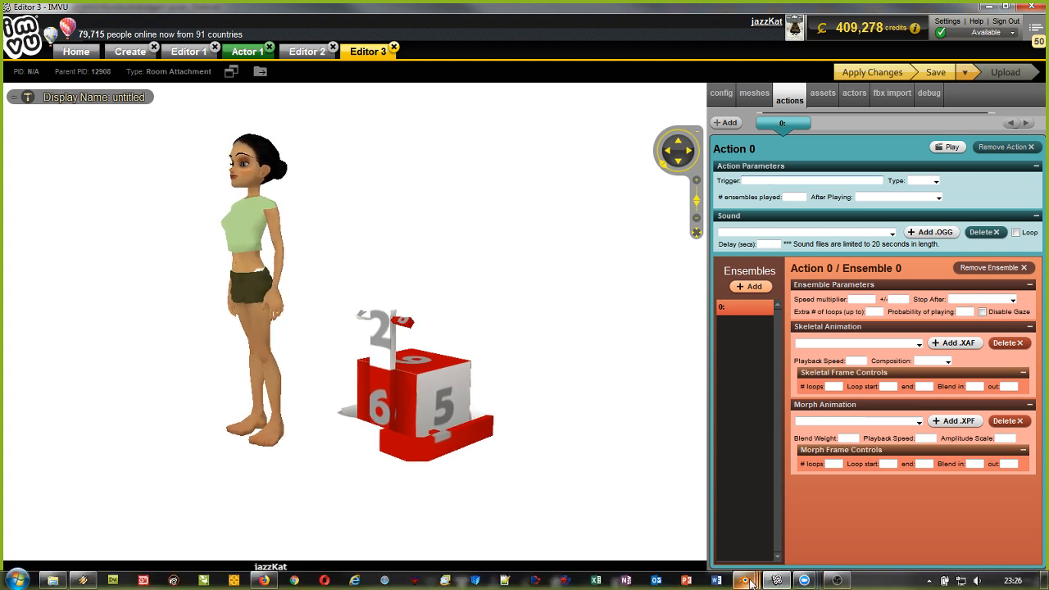
{"action": "mouse_move", "coordinate": [741, 583]}
{"action": "left_click", "coordinate": [734, 521]}
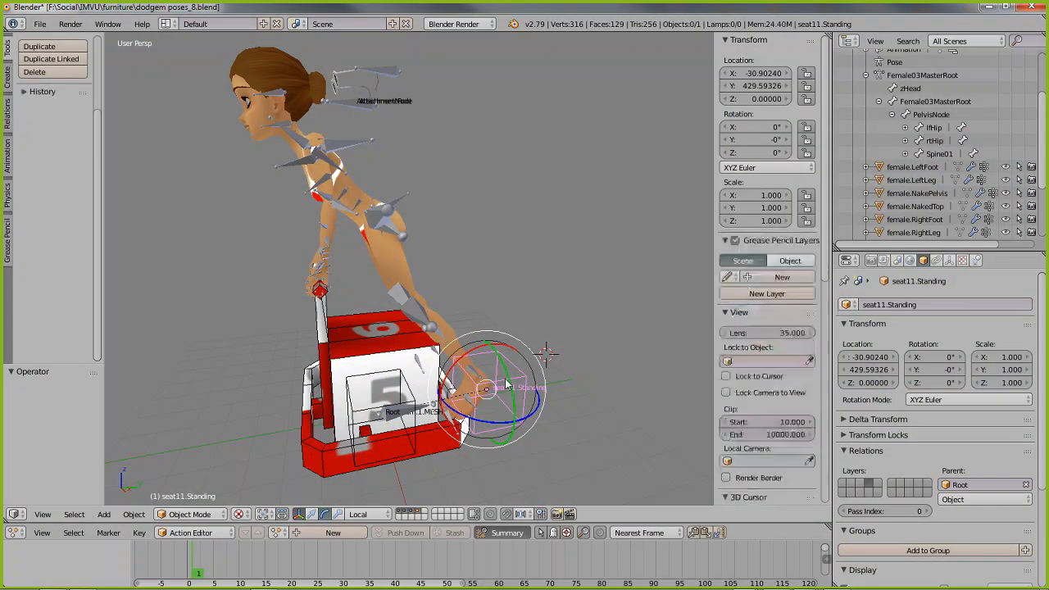
{"action": "mouse_move", "coordinate": [858, 584]}
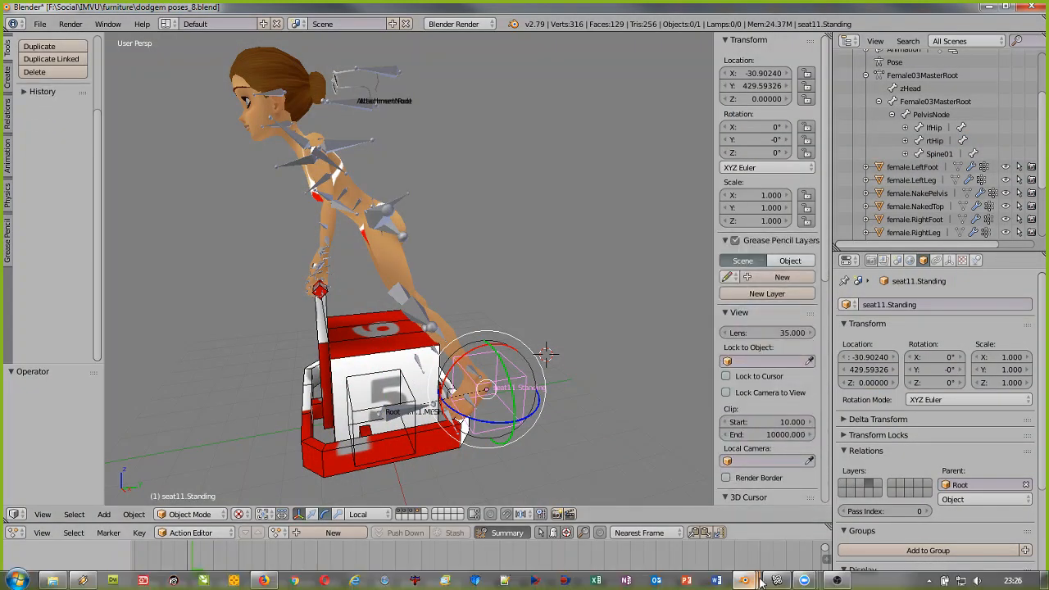
{"action": "mouse_move", "coordinate": [752, 580]}
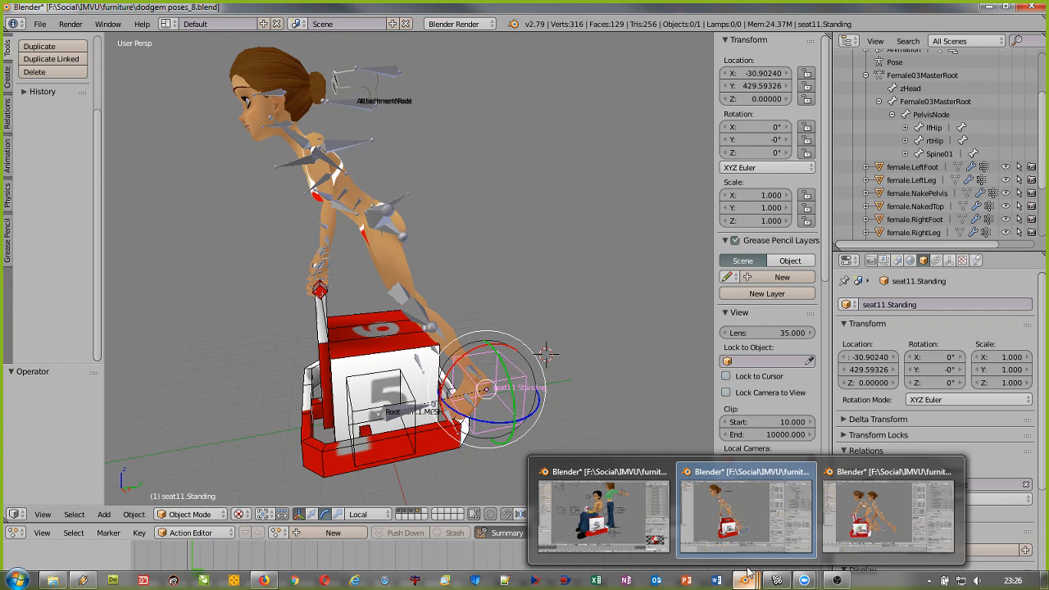
{"action": "left_click", "coordinate": [581, 500]}
{"action": "right_click", "coordinate": [469, 456]}
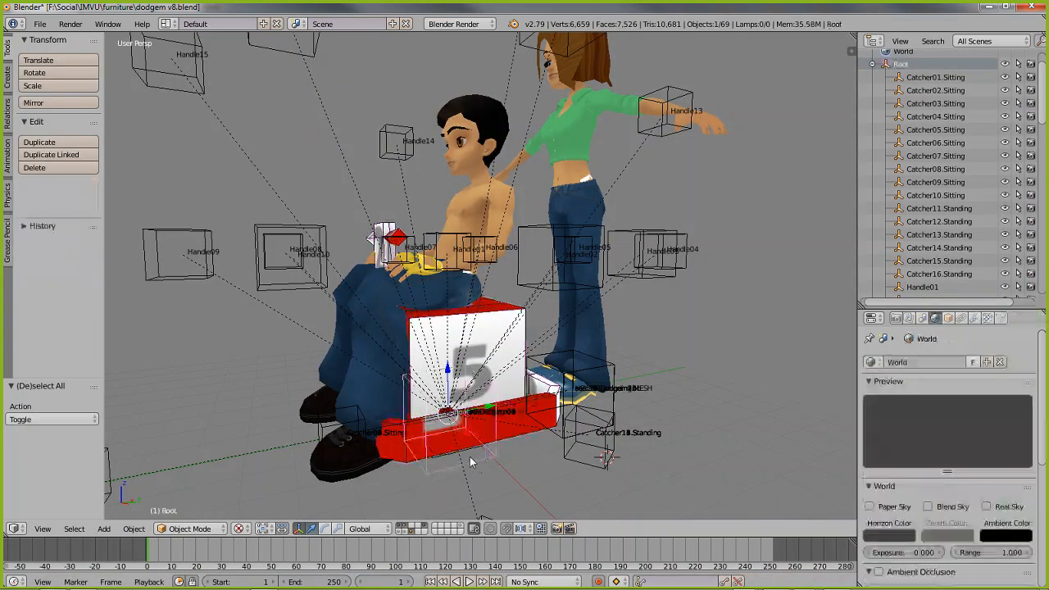
{"action": "middle_click_drag", "start_coordinate": [484, 386], "coordinate": [481, 393]}
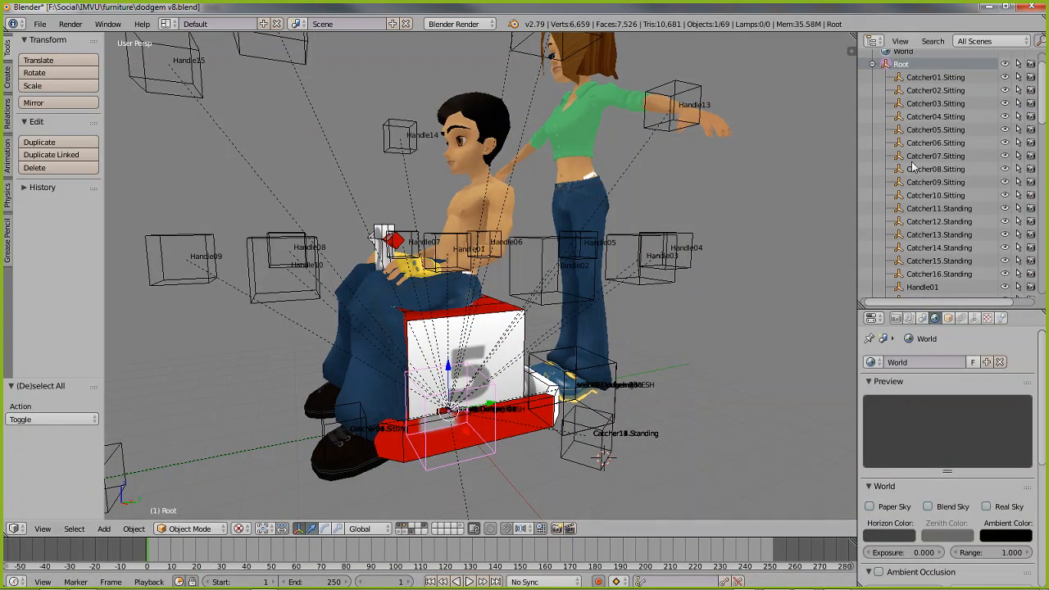
{"action": "scroll", "coordinate": [921, 226], "scroll_direction": "down", "scroll_amount": 12}
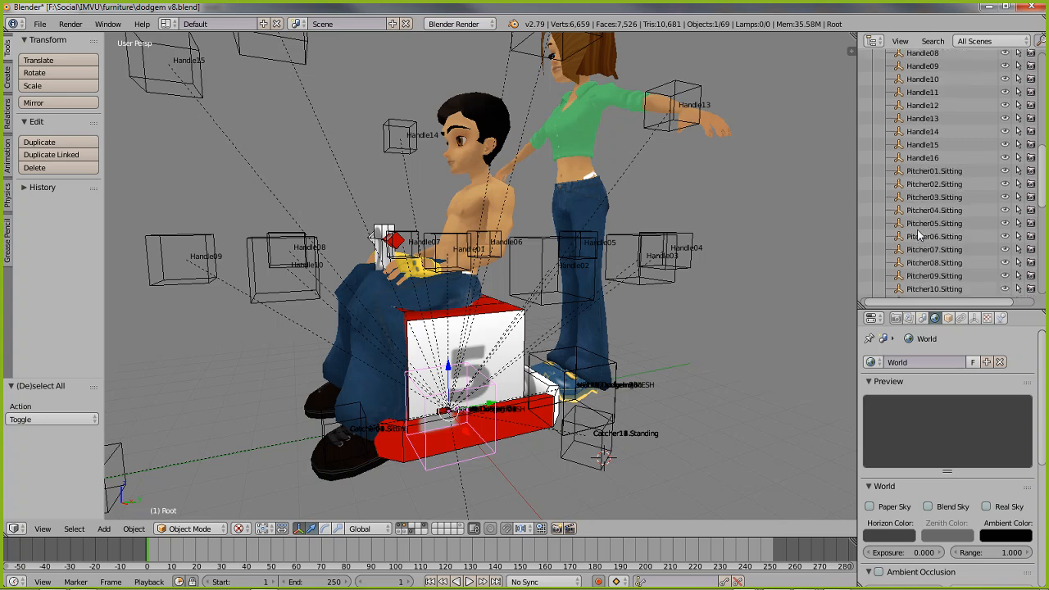
{"action": "scroll", "coordinate": [931, 217], "scroll_direction": "down", "scroll_amount": 4}
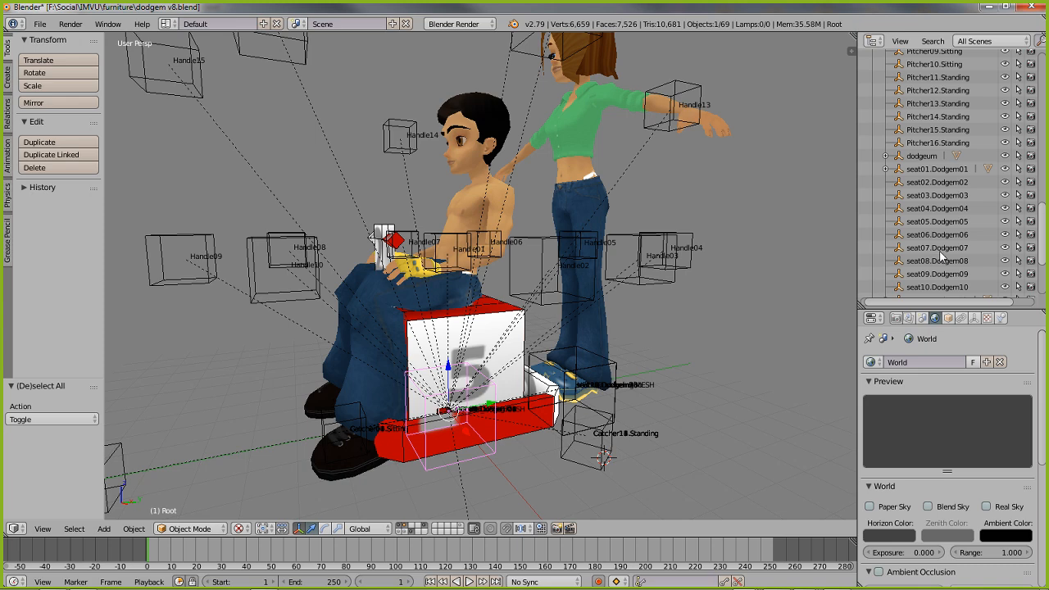
{"action": "scroll", "coordinate": [975, 264], "scroll_direction": "down", "scroll_amount": 1}
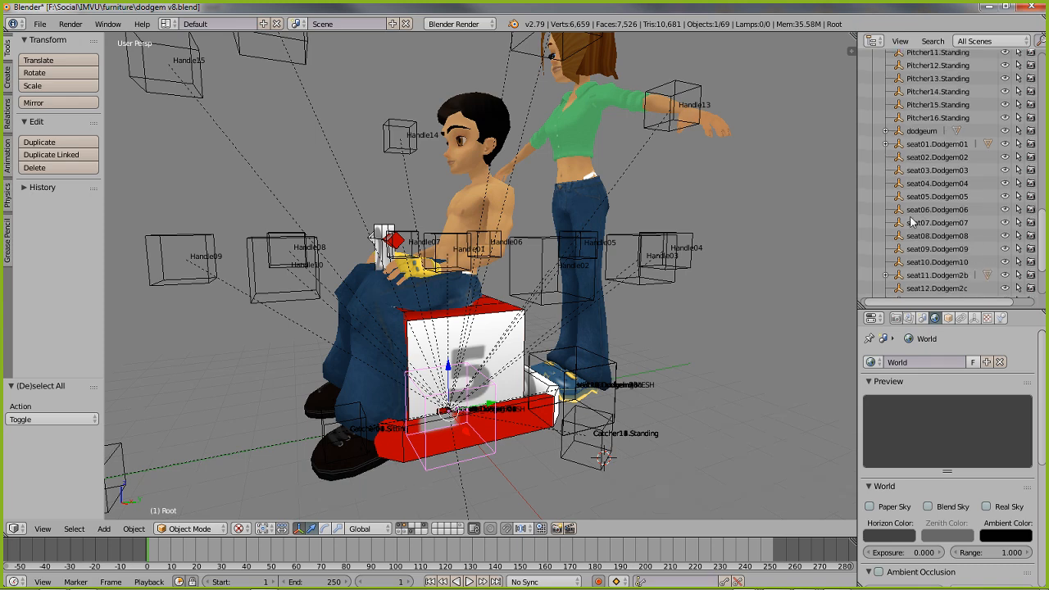
Step: Return to the IMVU editor and set the trigger of Action 0 to stance.Dodgem01
{"action": "left_click", "coordinate": [740, 581]}
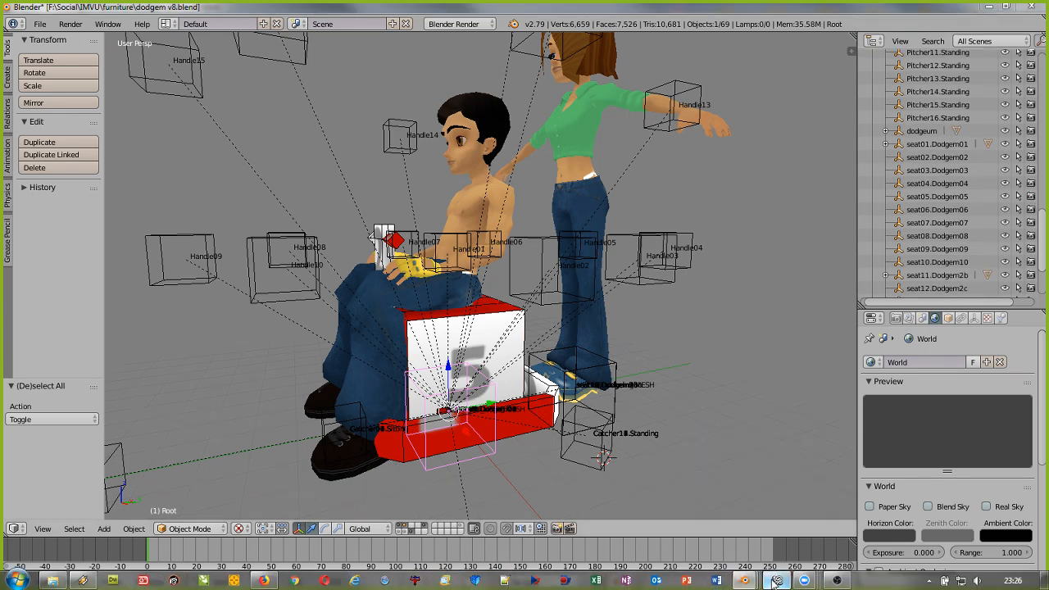
{"action": "left_click", "coordinate": [814, 181]}
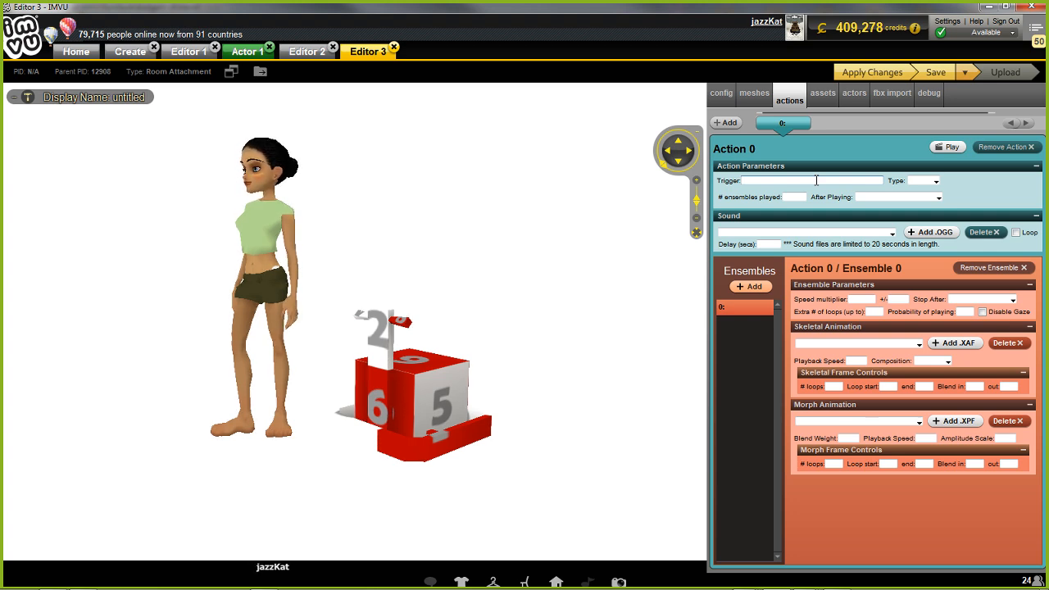
{"action": "type", "text": "ANCE."}
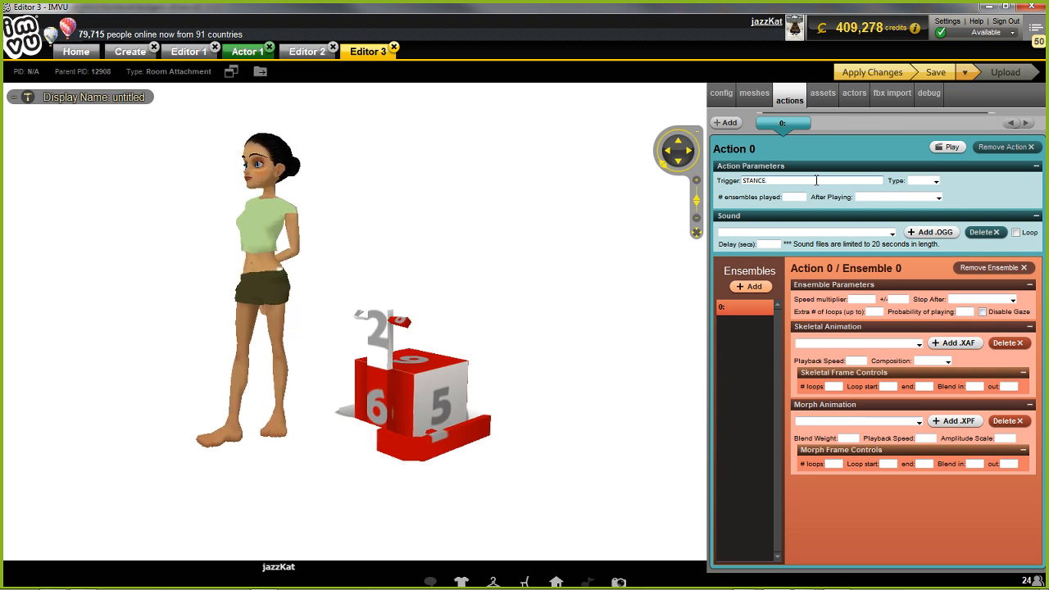
{"action": "key", "text": "BackSpace"}
{"action": "key", "text": "BackSpace"}
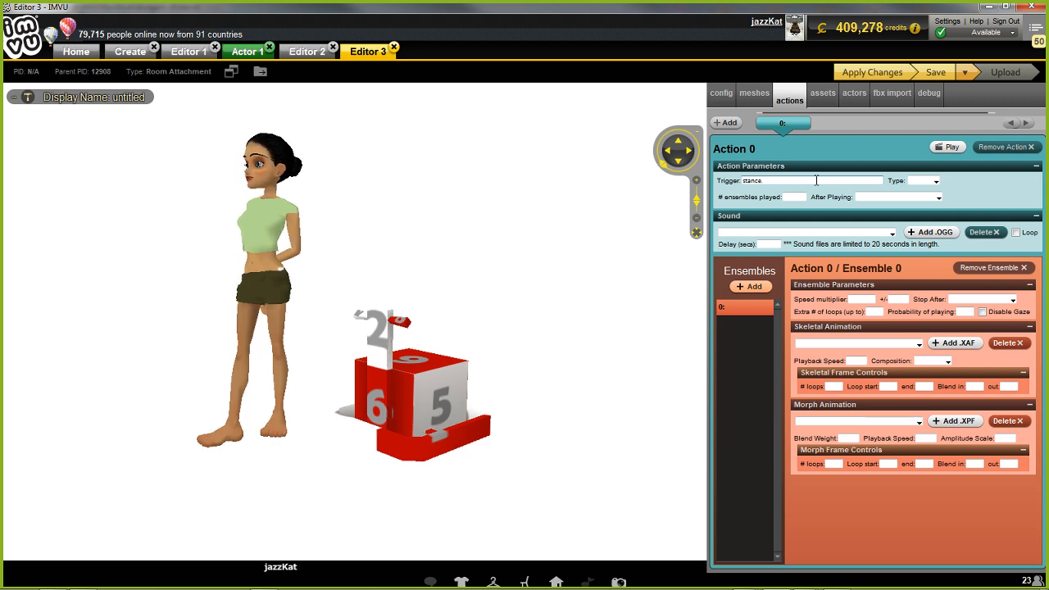
{"action": "type", "text": "dgem01"}
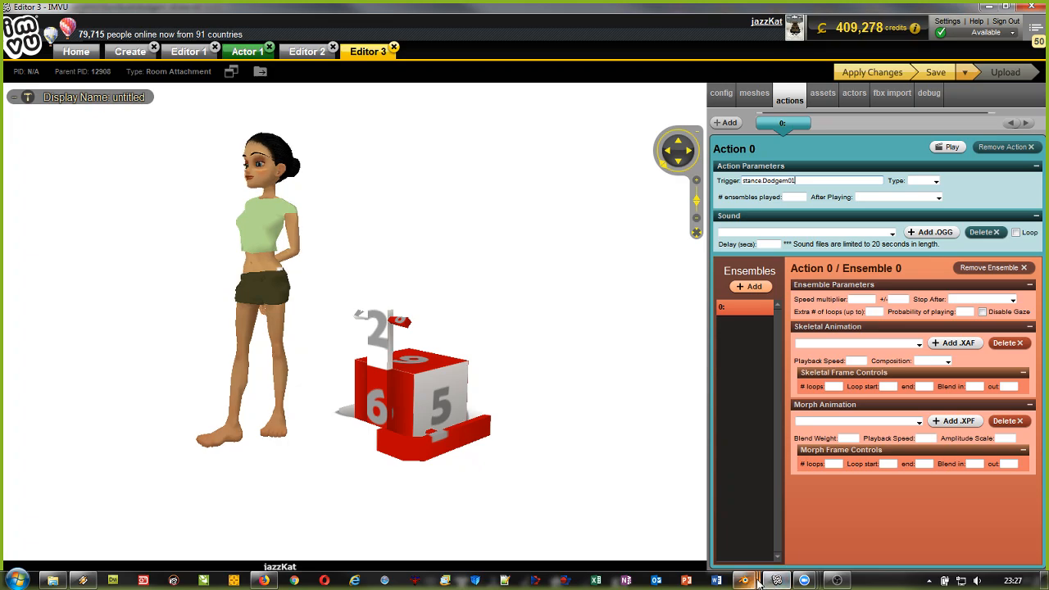
Step: Switch to the dodgem v8 Blender file and review the seat nodes from seat01.Dodgem01 to seat16.Dodgem10b
{"action": "mouse_move", "coordinate": [752, 582]}
{"action": "left_click", "coordinate": [603, 514]}
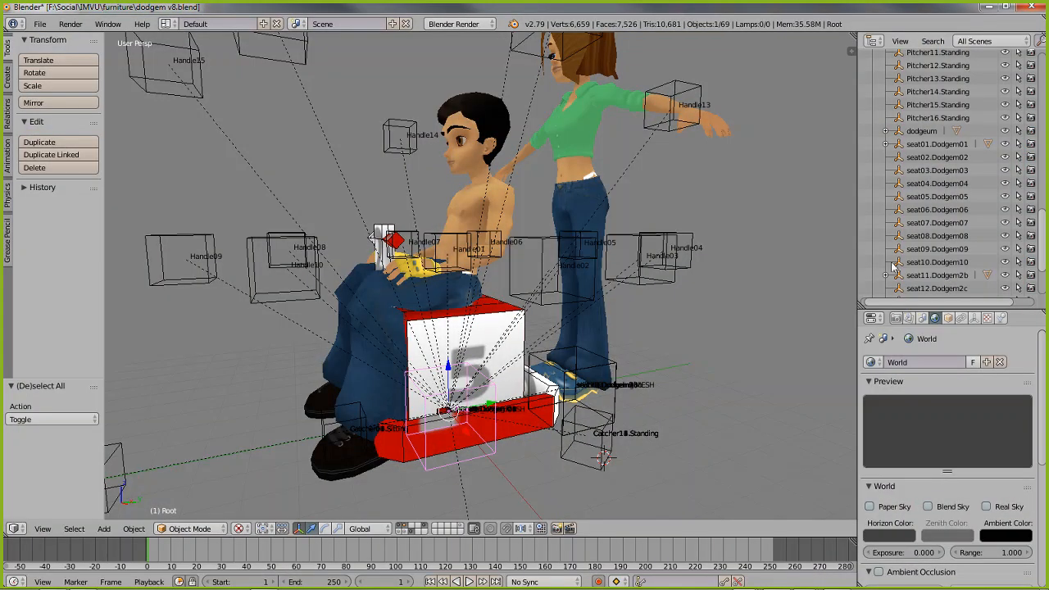
{"action": "scroll", "coordinate": [977, 233], "scroll_direction": "down", "scroll_amount": 5}
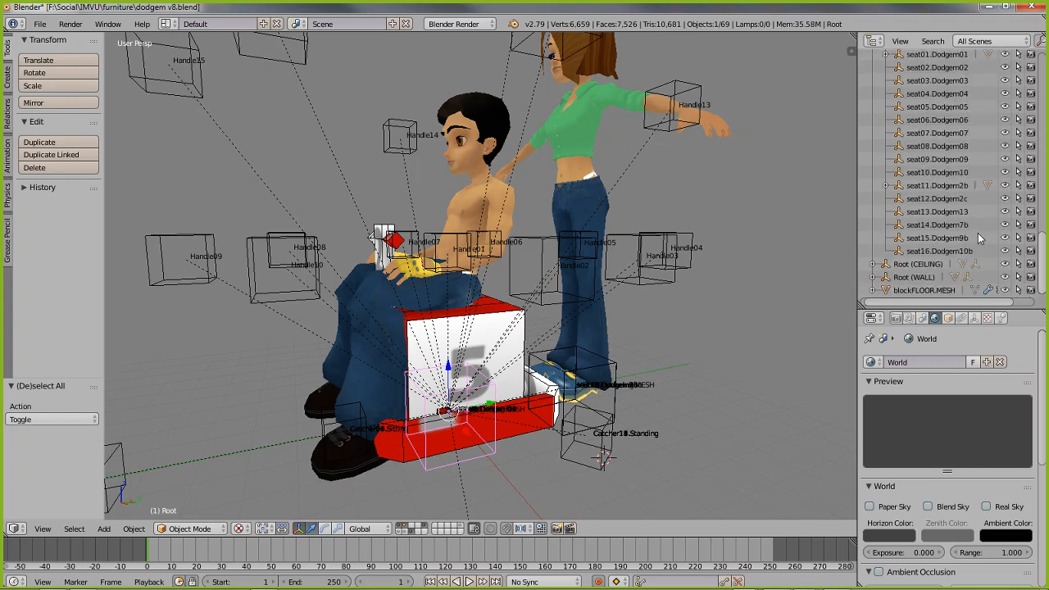
{"action": "scroll", "coordinate": [977, 233], "scroll_direction": "up", "scroll_amount": 6}
{"action": "scroll", "coordinate": [977, 232], "scroll_direction": "up", "scroll_amount": 2}
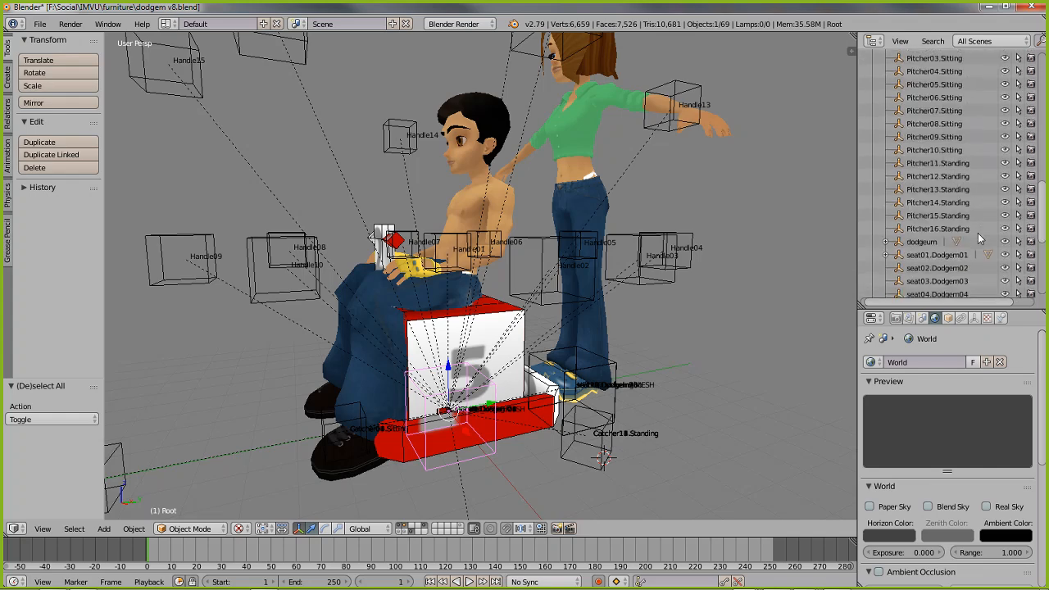
{"action": "scroll", "coordinate": [977, 232], "scroll_direction": "down", "scroll_amount": 5}
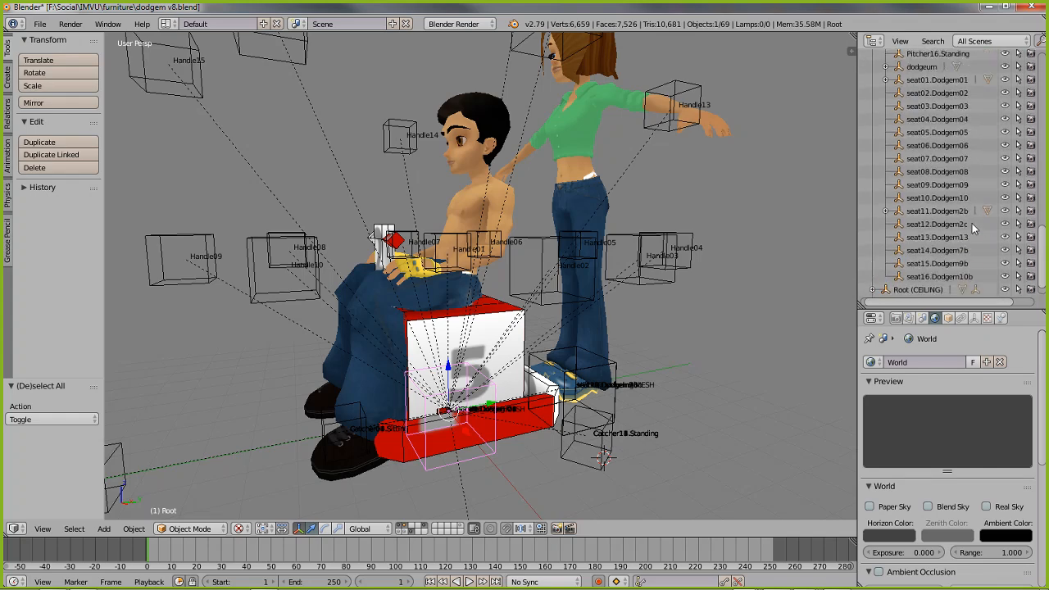
{"action": "left_click", "coordinate": [937, 81]}
{"action": "scroll", "coordinate": [936, 136], "scroll_direction": "up", "scroll_amount": 1}
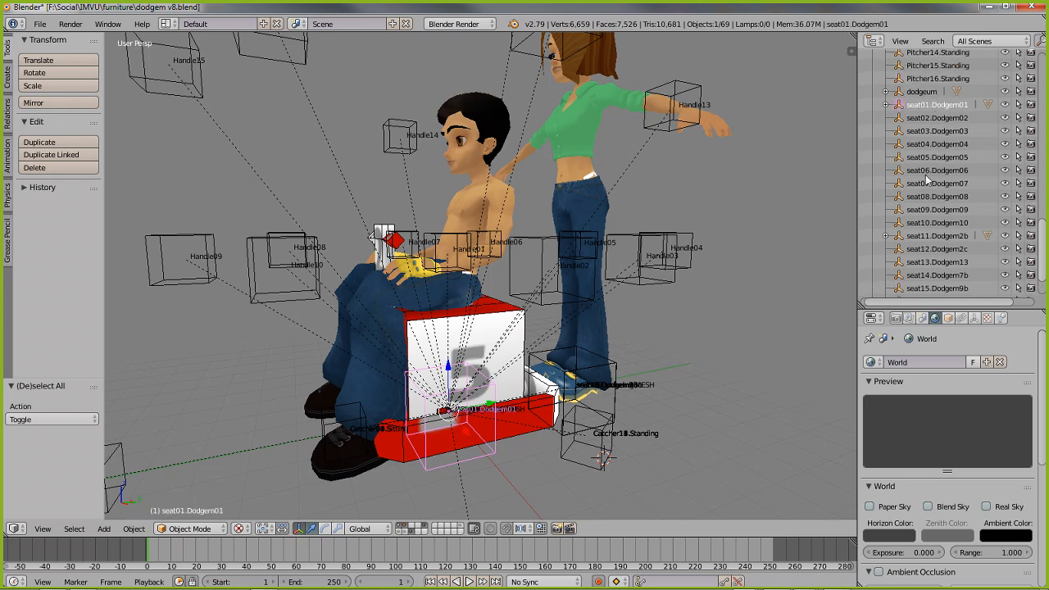
{"action": "left_click", "coordinate": [921, 132]}
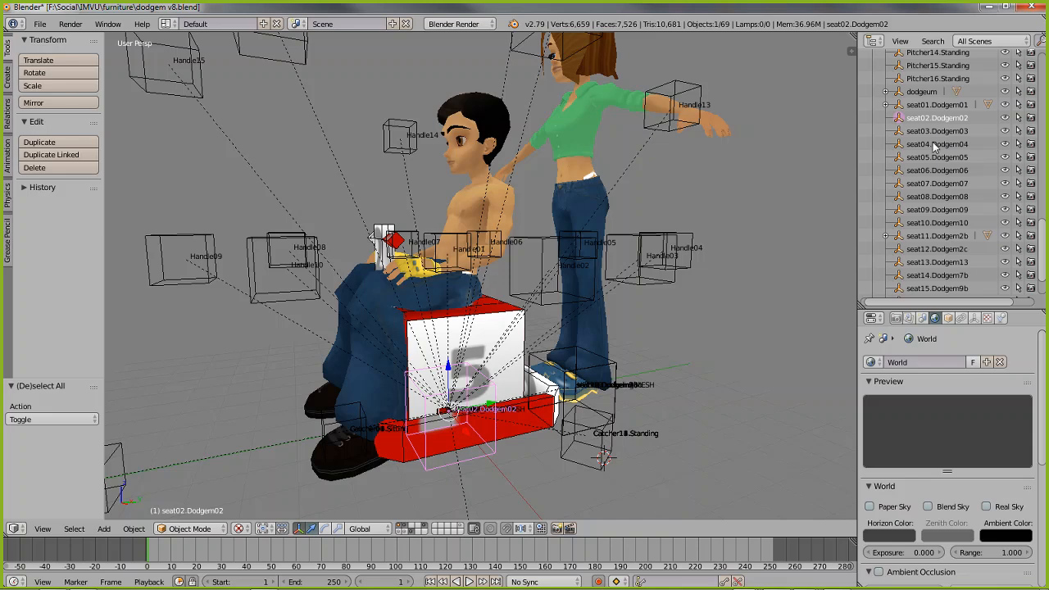
{"action": "left_click", "coordinate": [932, 143]}
{"action": "left_click", "coordinate": [931, 168]}
{"action": "scroll", "coordinate": [932, 169], "scroll_direction": "down", "scroll_amount": 1}
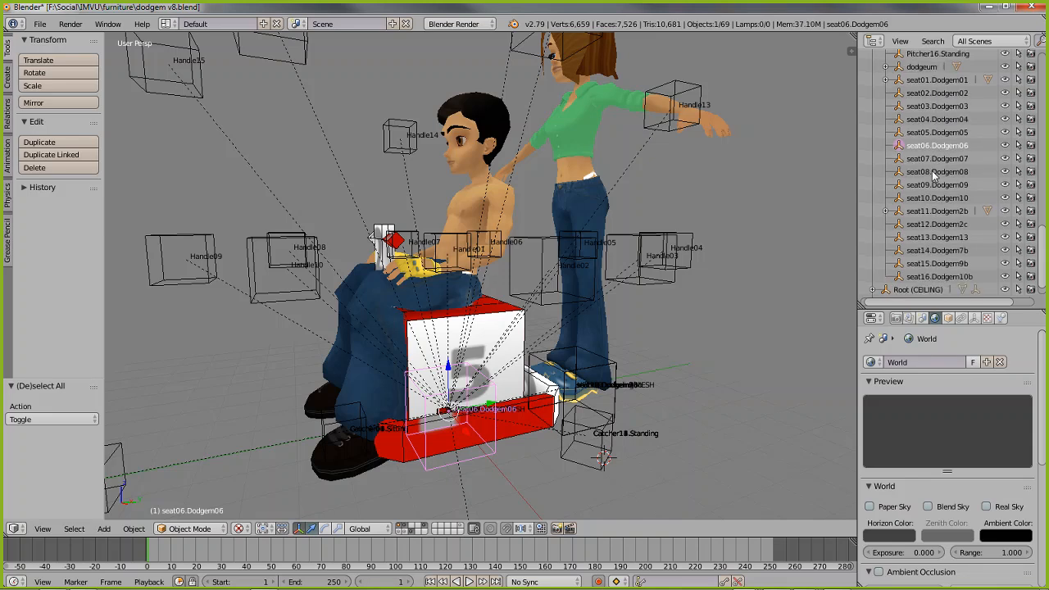
{"action": "left_click", "coordinate": [924, 277]}
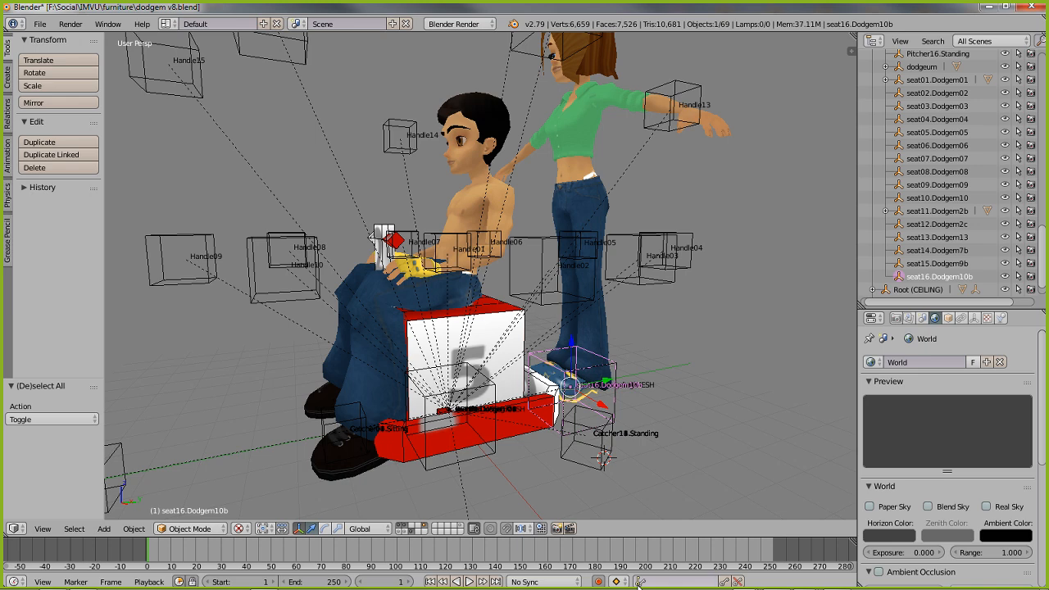
Step: Return to the IMVU editor and apply the changes made to the product
{"action": "mouse_move", "coordinate": [638, 586]}
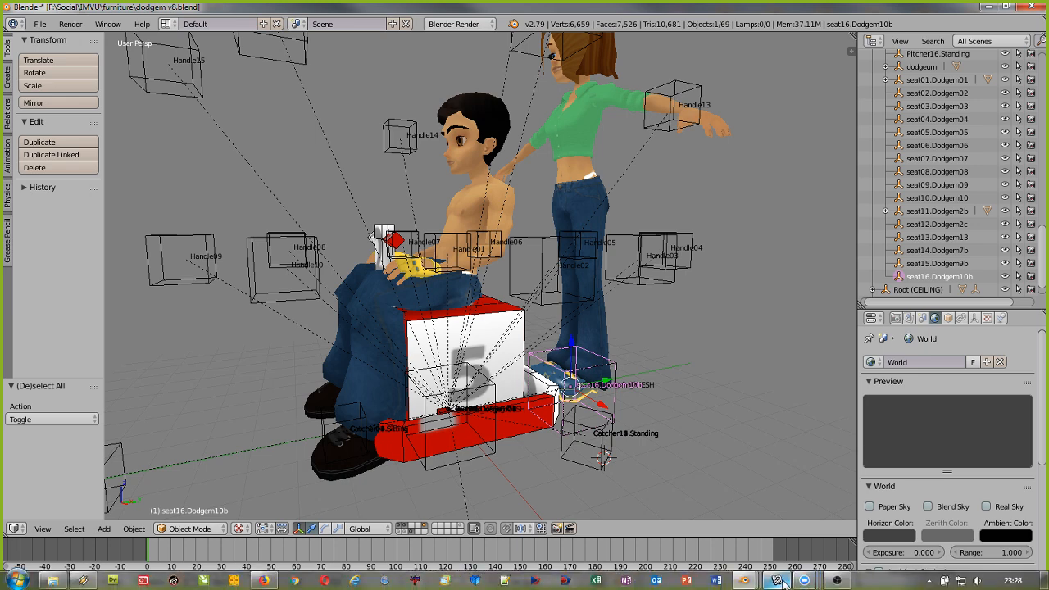
{"action": "mouse_move", "coordinate": [781, 581]}
{"action": "left_click", "coordinate": [772, 503]}
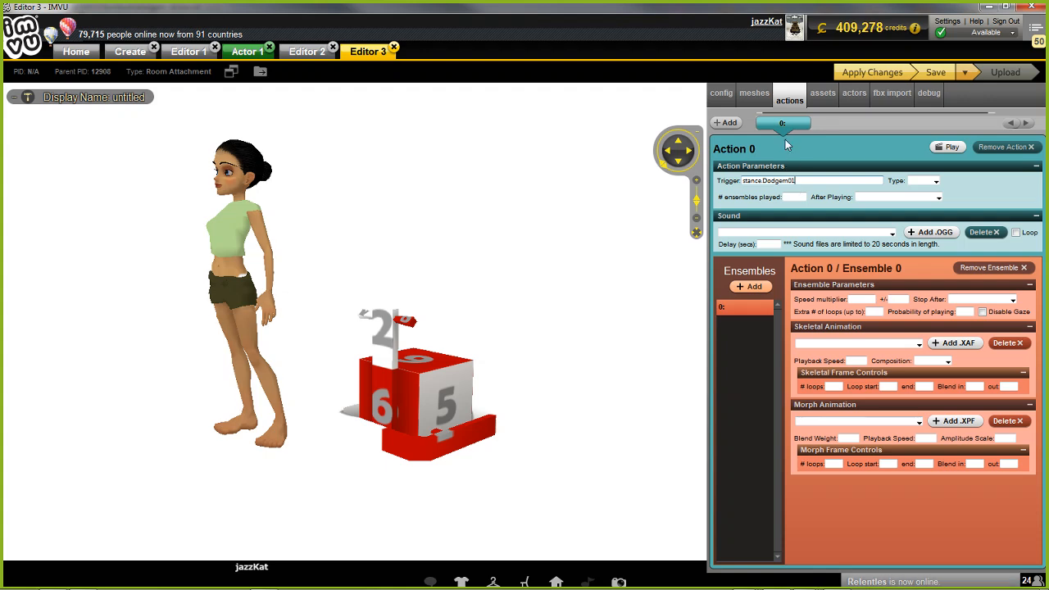
{"action": "left_click", "coordinate": [889, 73]}
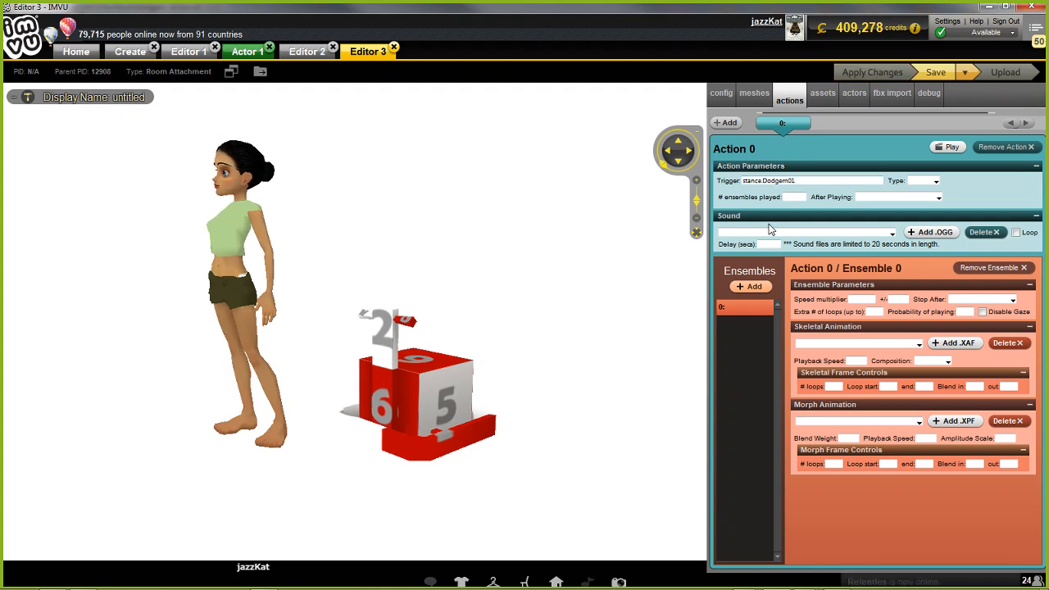
Step: Set Action 0's type to Room and its after-playing behaviour to Pick same Ensemble
{"action": "left_click", "coordinate": [937, 181]}
{"action": "left_click", "coordinate": [930, 206]}
{"action": "left_click", "coordinate": [938, 198]}
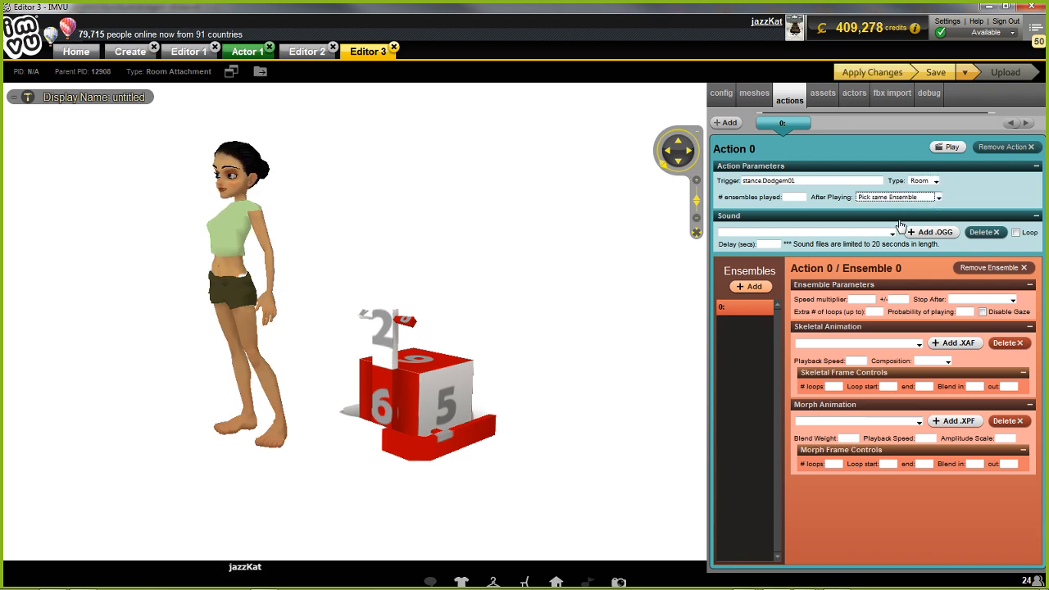
{"action": "left_click", "coordinate": [901, 221]}
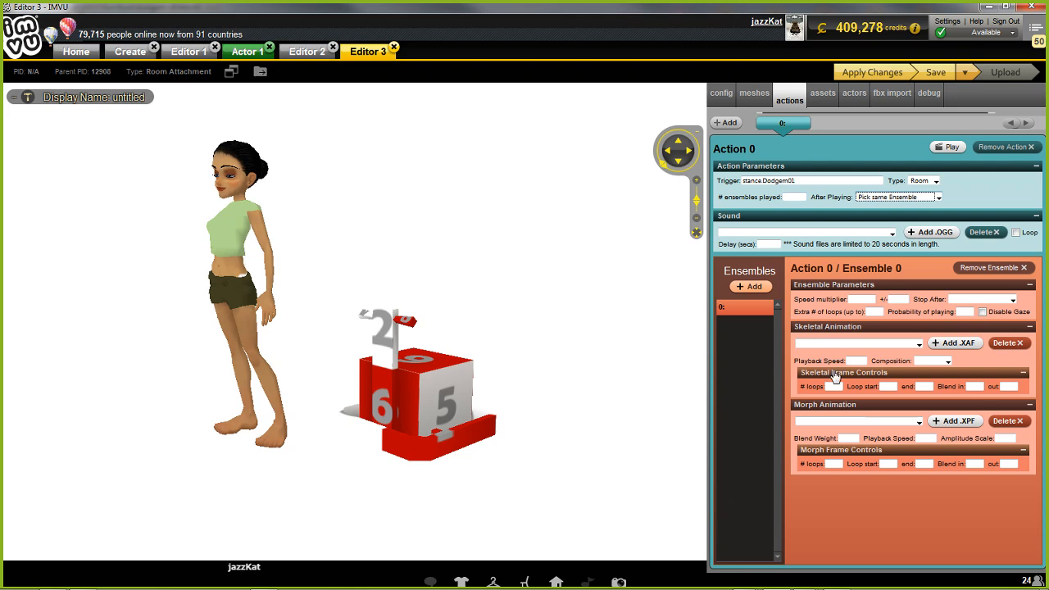
Step: Assign bumper1-PelvisNode.xaf as Ensemble 0's skeletal animation with Replace composition, 0 loops, loop start 1 and end 2, and apply the changes
{"action": "left_click", "coordinate": [832, 344]}
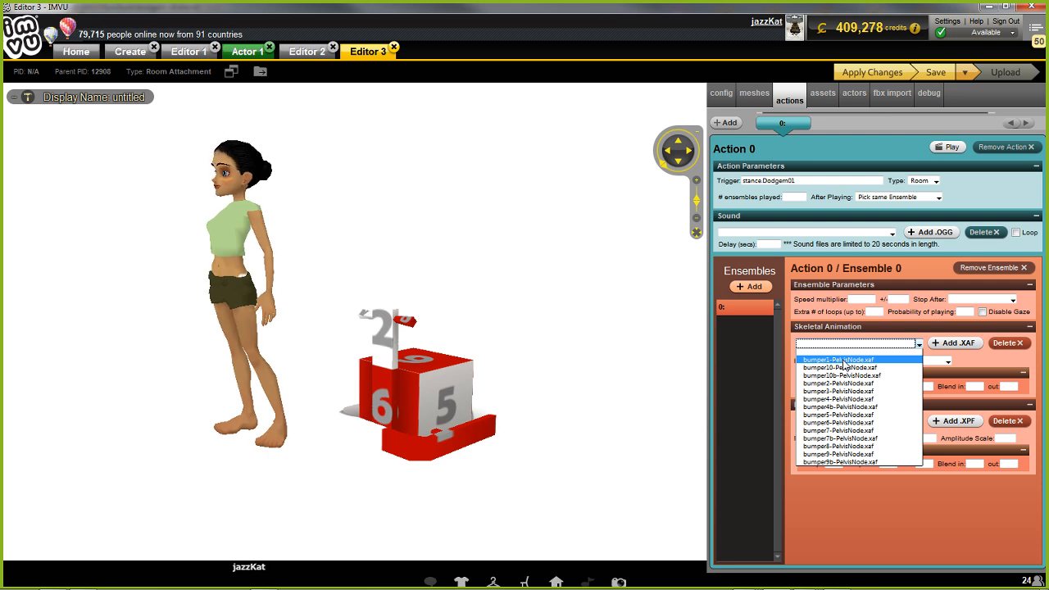
{"action": "left_click", "coordinate": [838, 360]}
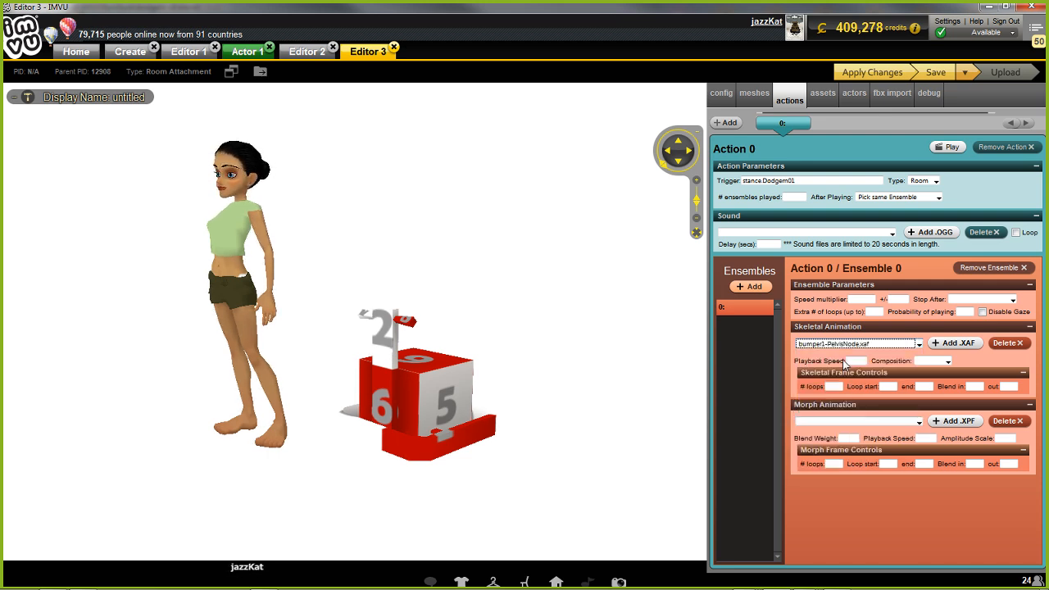
{"action": "left_click", "coordinate": [949, 360]}
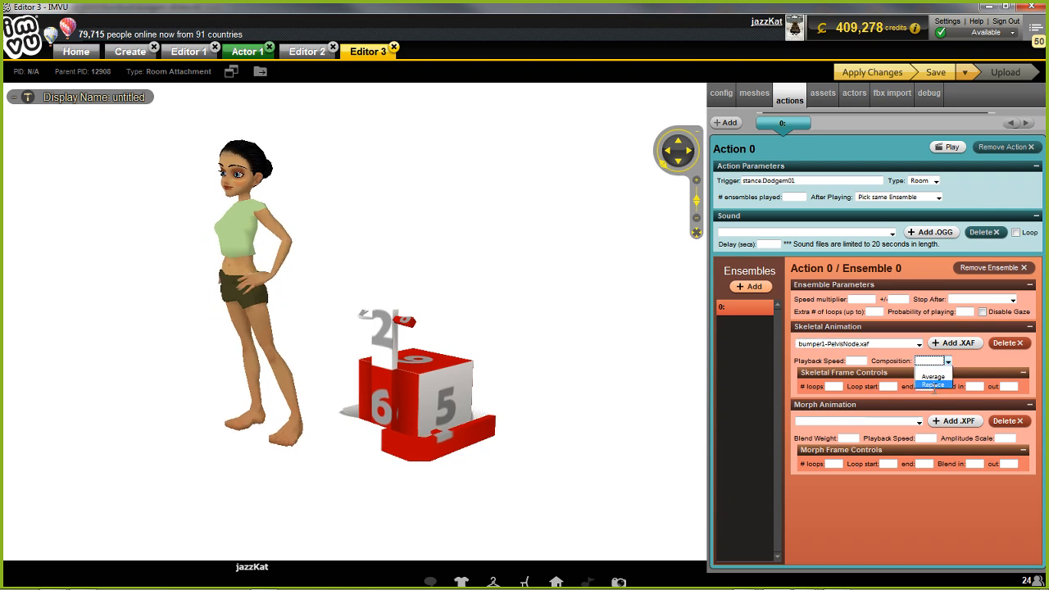
{"action": "left_click", "coordinate": [937, 385]}
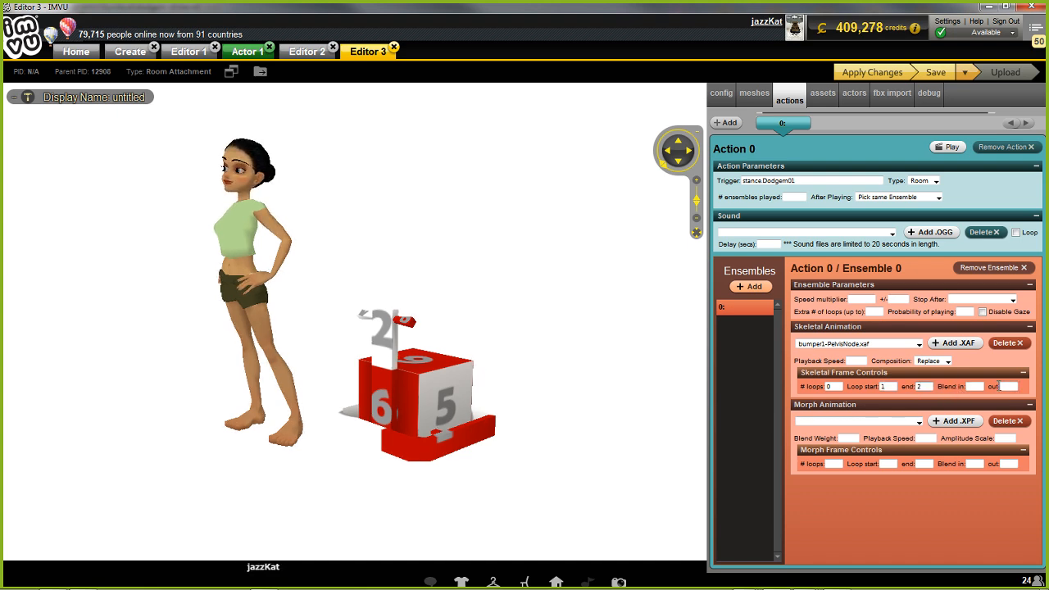
{"action": "left_click", "coordinate": [865, 72]}
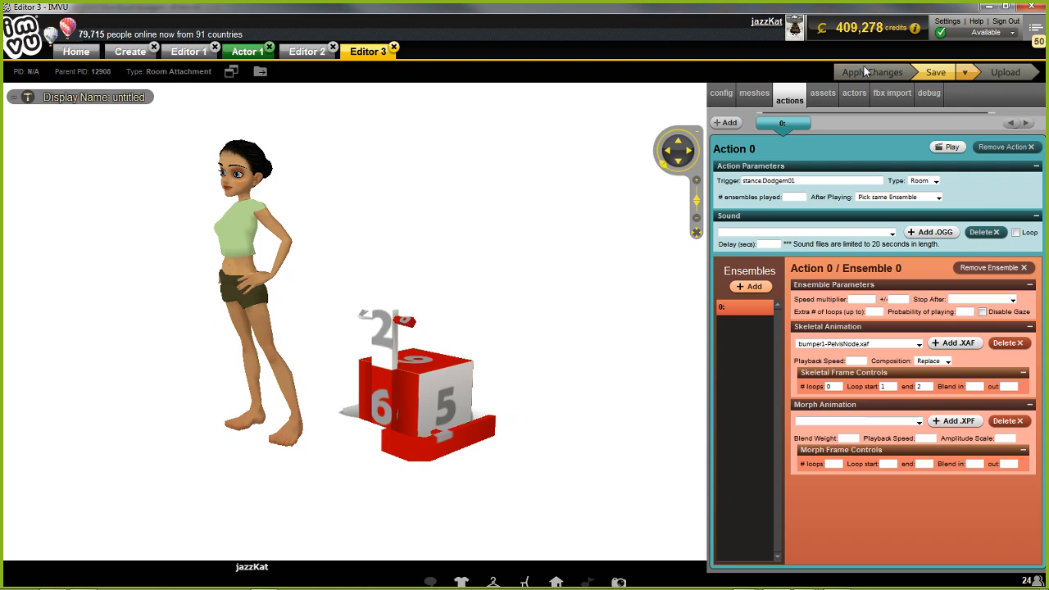
Step: Move the avatar between the dodgem's seat spots in the preview to test the stance animation
{"action": "left_click_drag", "start_coordinate": [330, 449], "coordinate": [367, 456]}
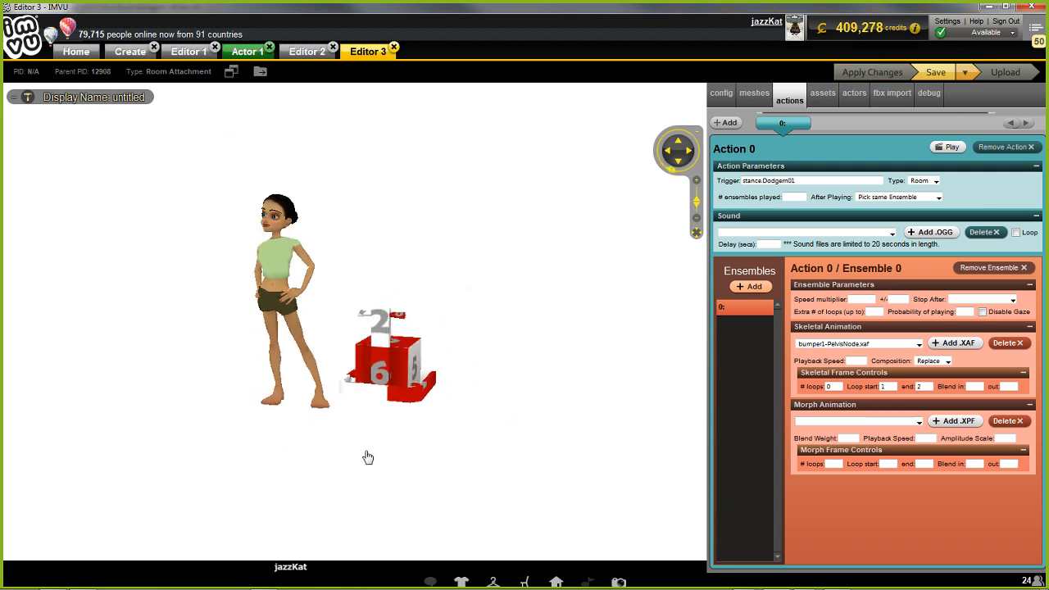
{"action": "left_click", "coordinate": [386, 317]}
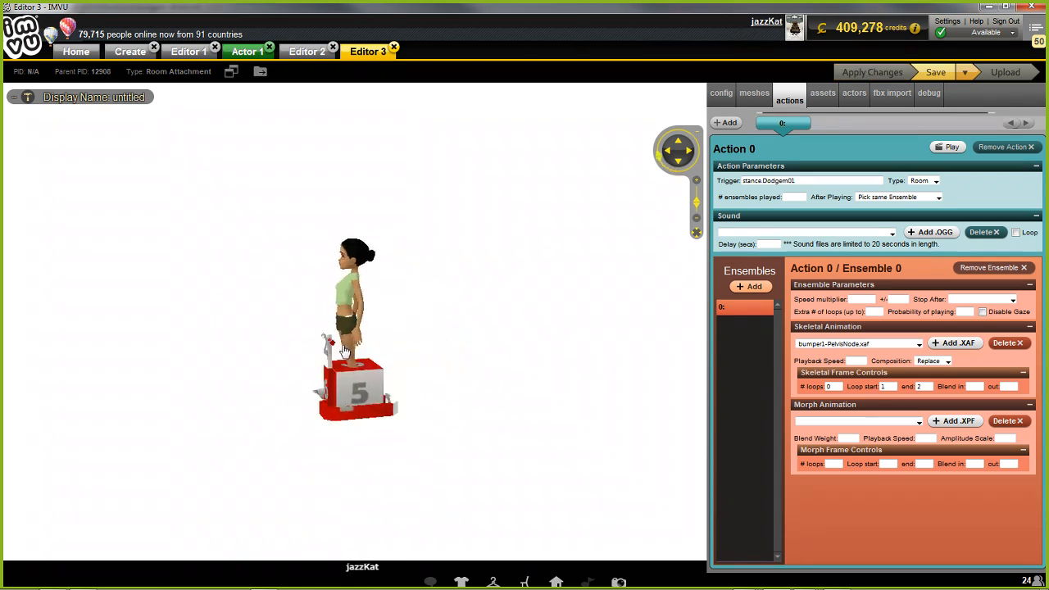
{"action": "left_click", "coordinate": [336, 337]}
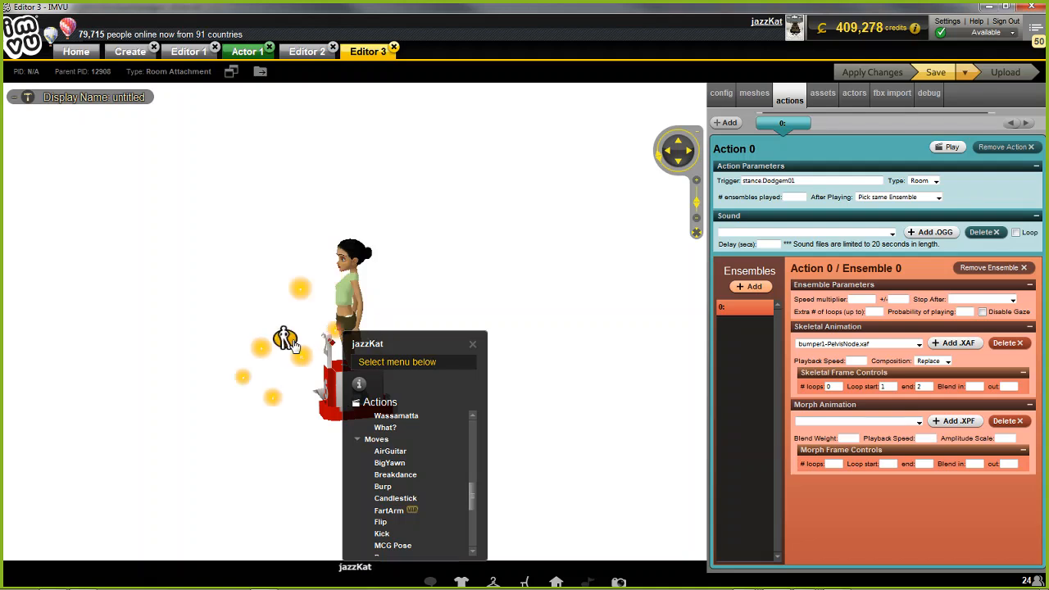
{"action": "left_click", "coordinate": [285, 342]}
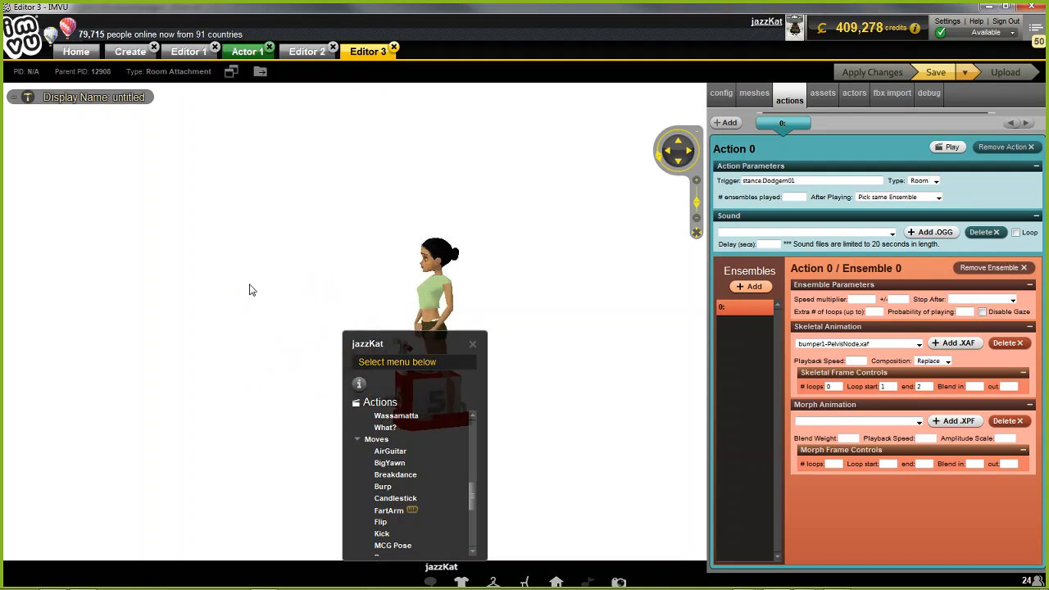
{"action": "left_click", "coordinate": [473, 344]}
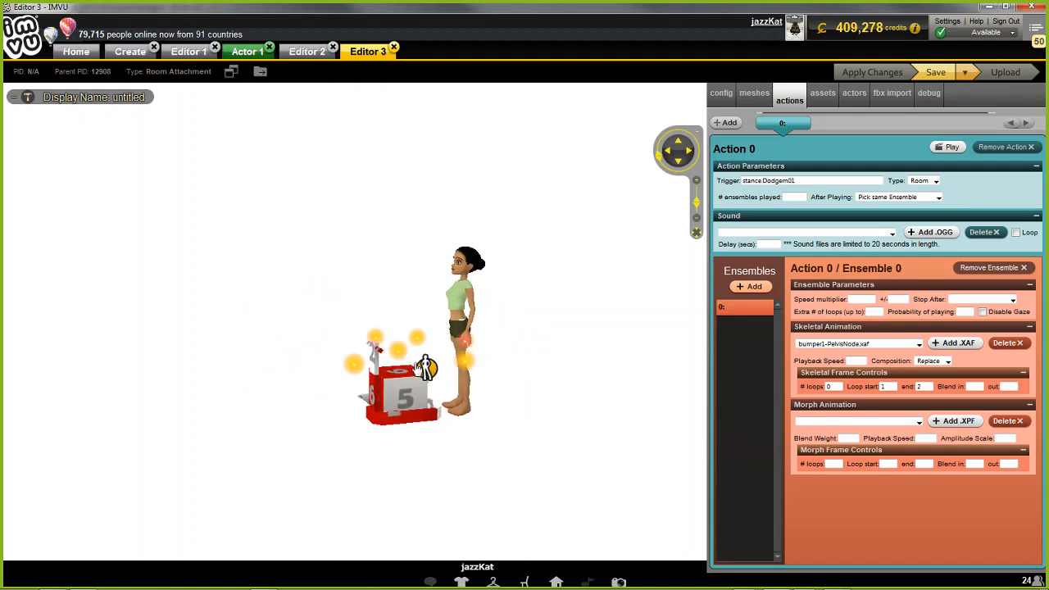
{"action": "left_click", "coordinate": [398, 352]}
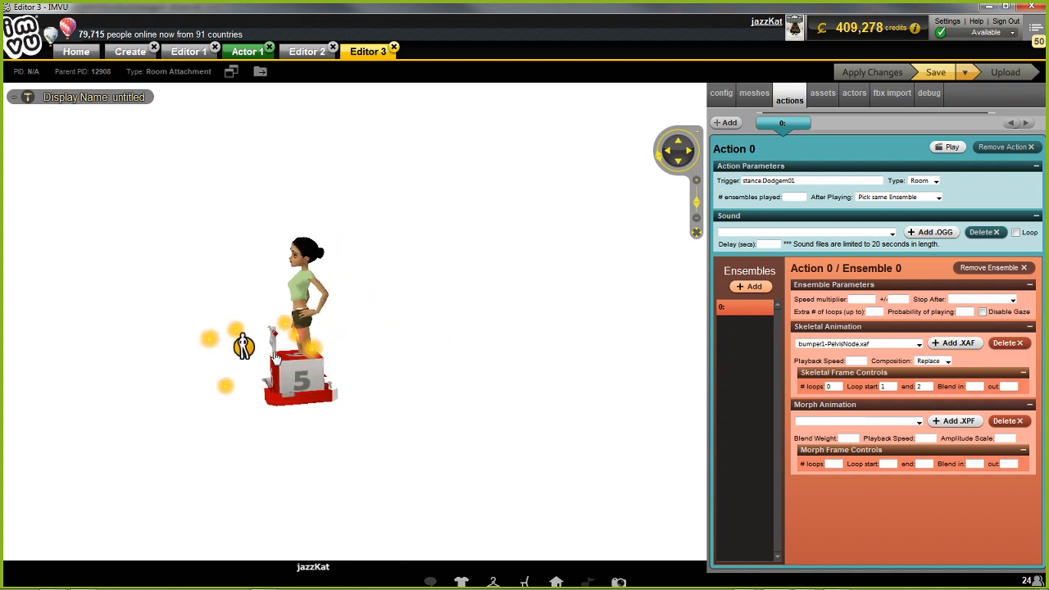
{"action": "left_click", "coordinate": [247, 352]}
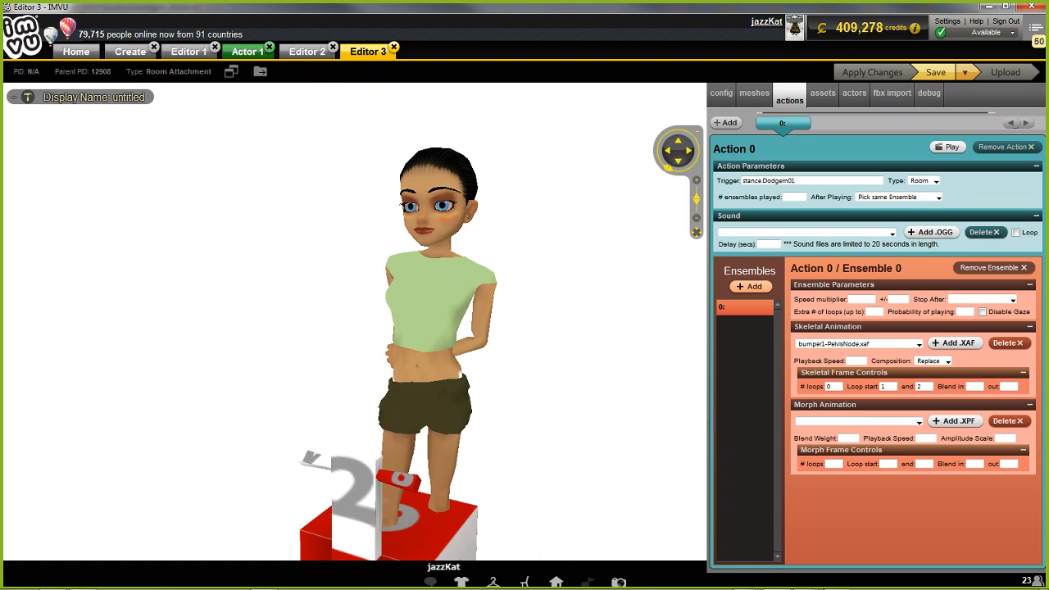
Step: Switch to the dodgem poses_8 Blender file and select the female armature to check its pose action
{"action": "mouse_move", "coordinate": [807, 585]}
{"action": "left_click", "coordinate": [744, 583]}
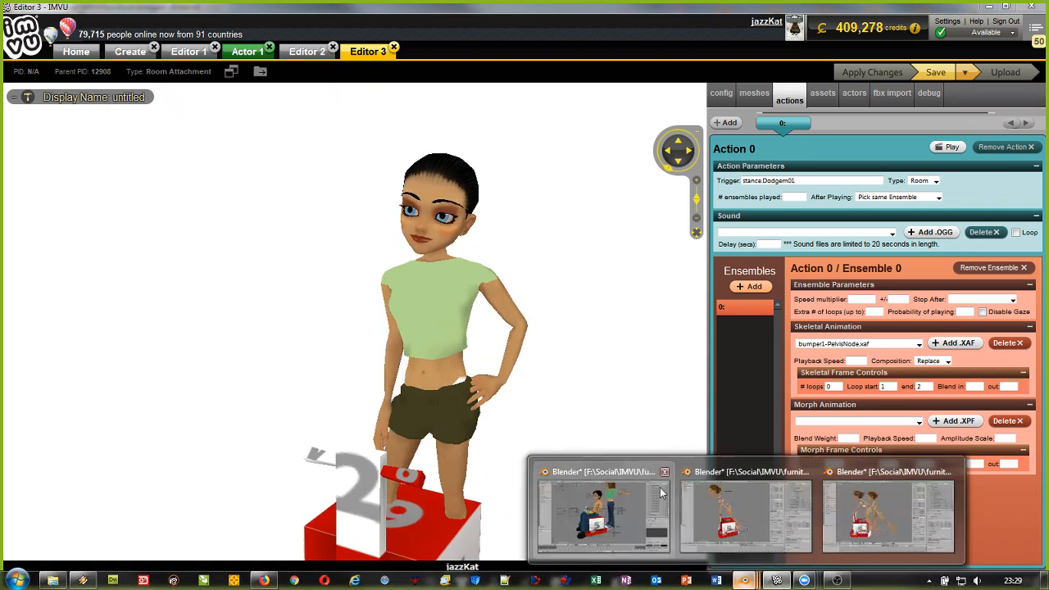
{"action": "left_click", "coordinate": [714, 514]}
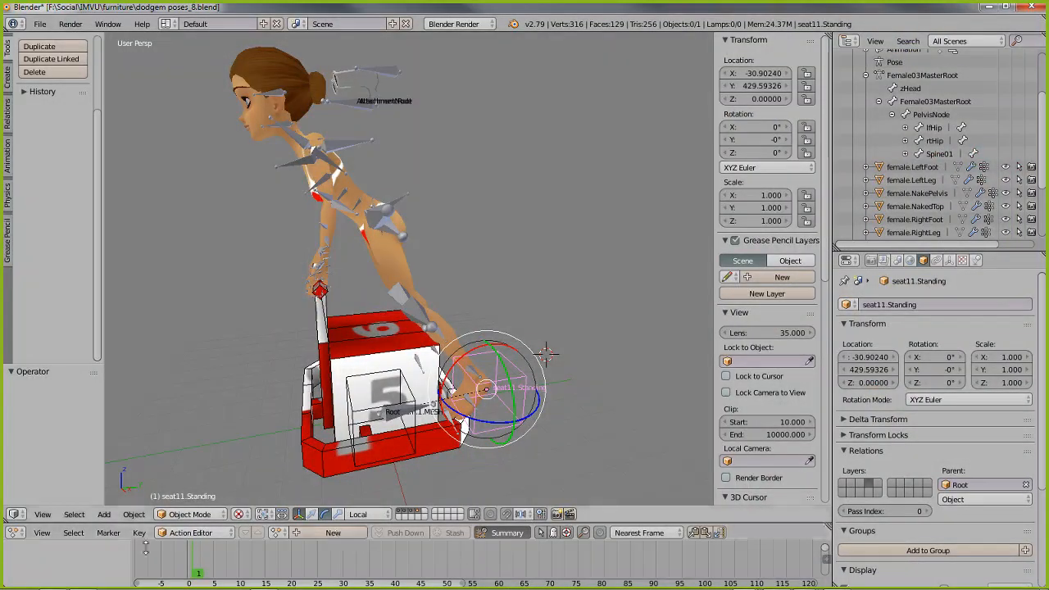
{"action": "right_click", "coordinate": [402, 240]}
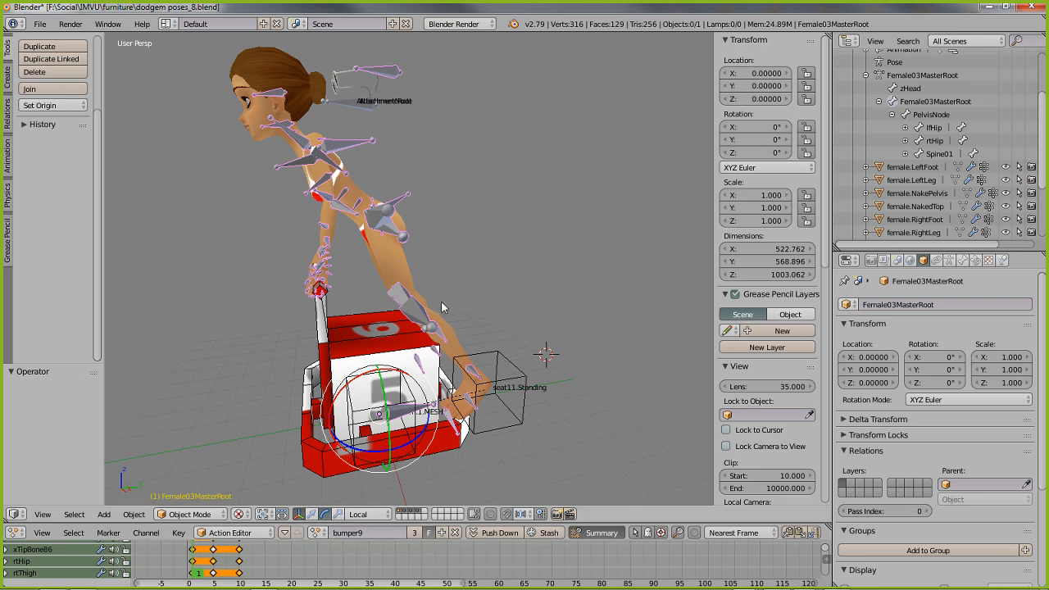
Step: Return to the IMVU editor and try the avatar on several dodgem seat spots, checking its pose from different angles
{"action": "mouse_move", "coordinate": [775, 581]}
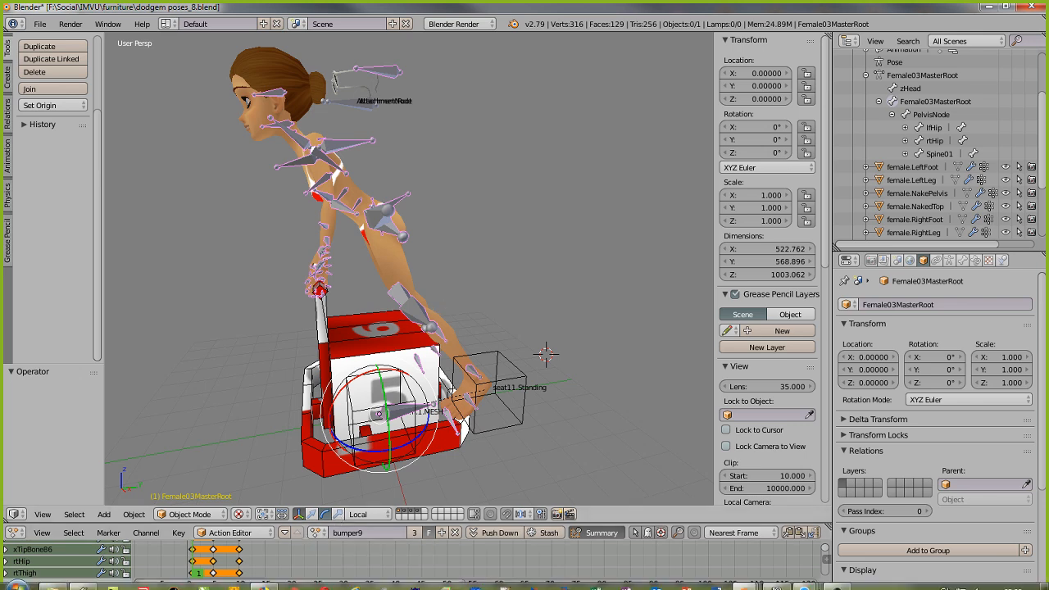
{"action": "left_click", "coordinate": [777, 582]}
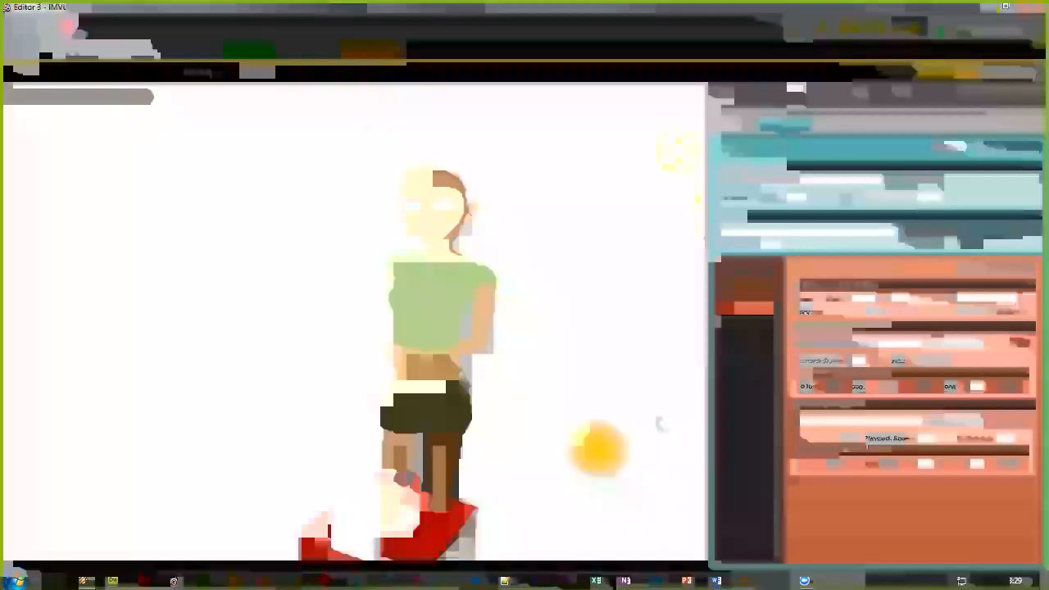
{"action": "left_click_drag", "start_coordinate": [493, 342], "coordinate": [516, 365]}
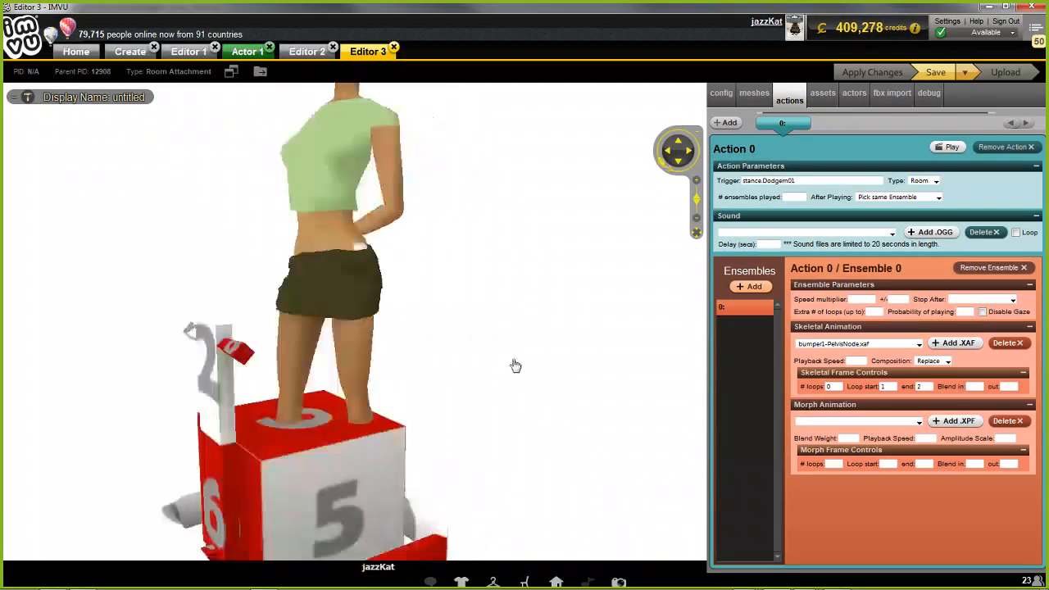
{"action": "scroll", "coordinate": [524, 369], "scroll_direction": "down", "scroll_amount": 2}
{"action": "left_click", "coordinate": [322, 336]}
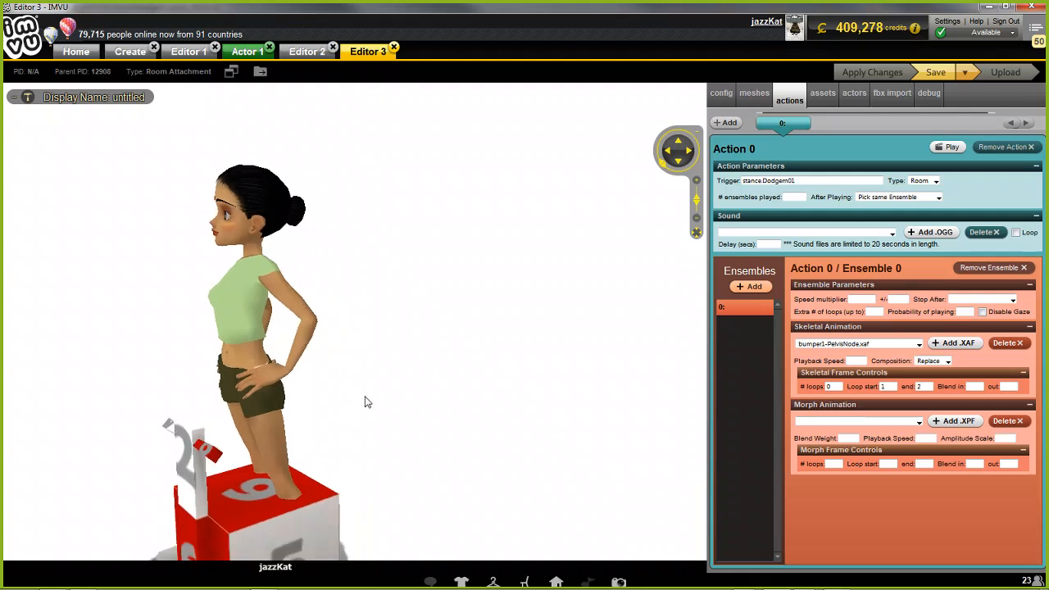
{"action": "left_click_drag", "start_coordinate": [372, 399], "coordinate": [433, 391]}
{"action": "scroll", "coordinate": [433, 391], "scroll_direction": "down", "scroll_amount": 2}
{"action": "left_click", "coordinate": [481, 335]}
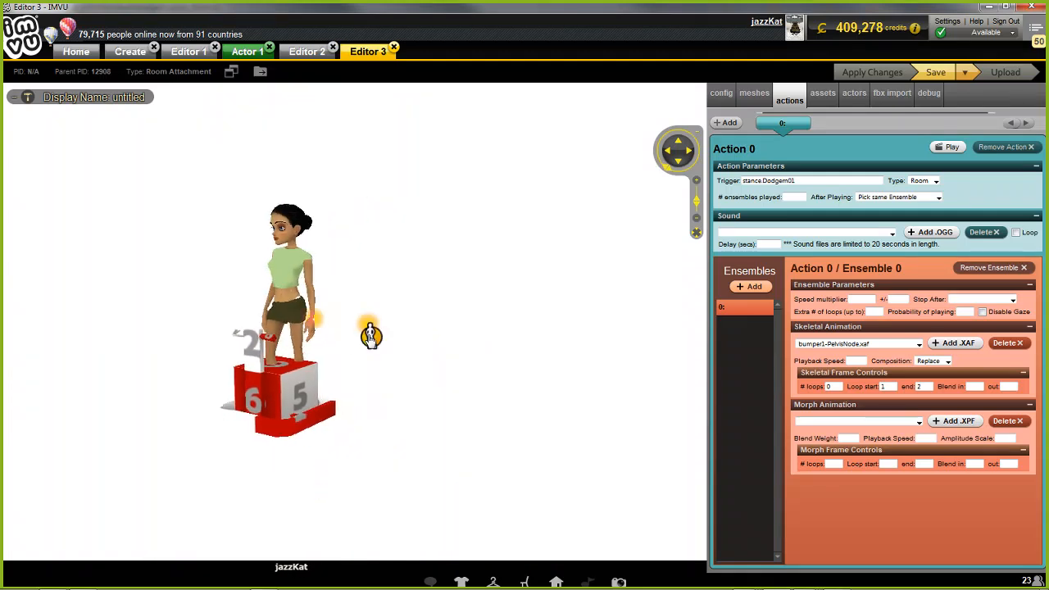
{"action": "left_click", "coordinate": [366, 337]}
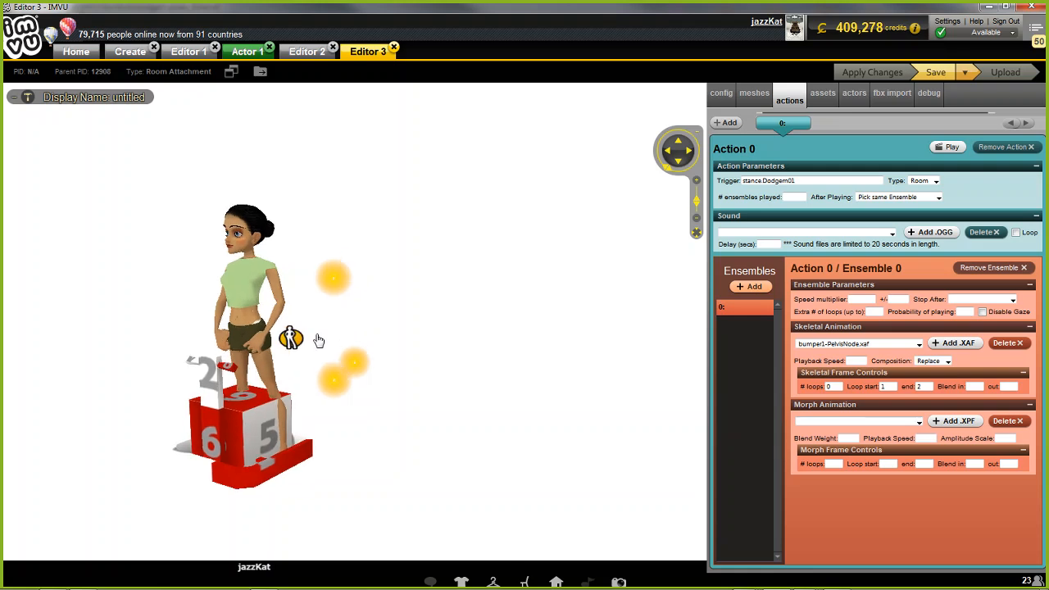
{"action": "left_click", "coordinate": [222, 365]}
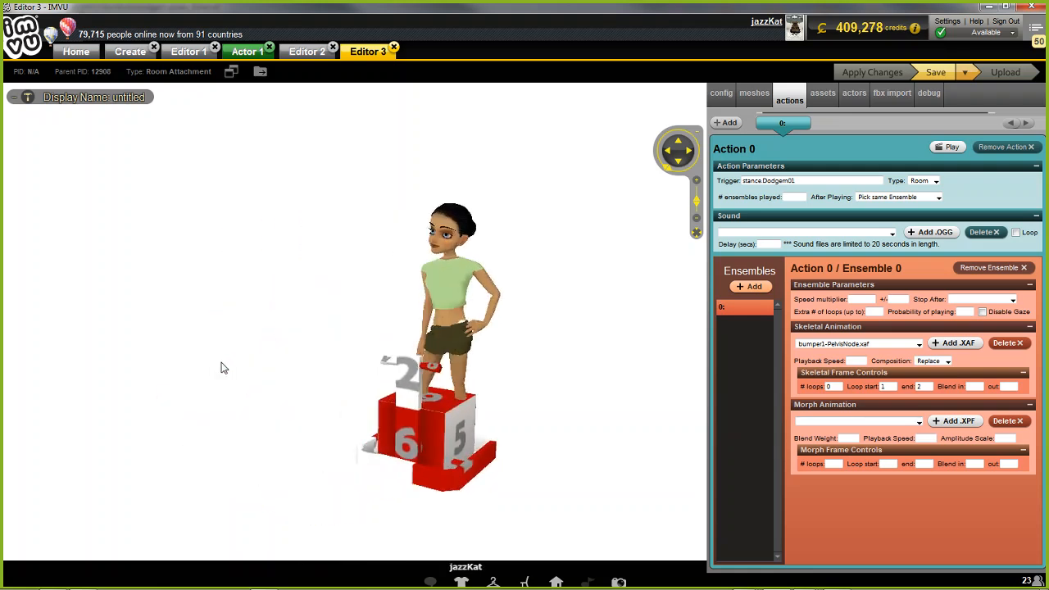
Step: Move the avatar to another seat spot on the dodgem and look at its pose from the side
{"action": "left_click", "coordinate": [383, 370]}
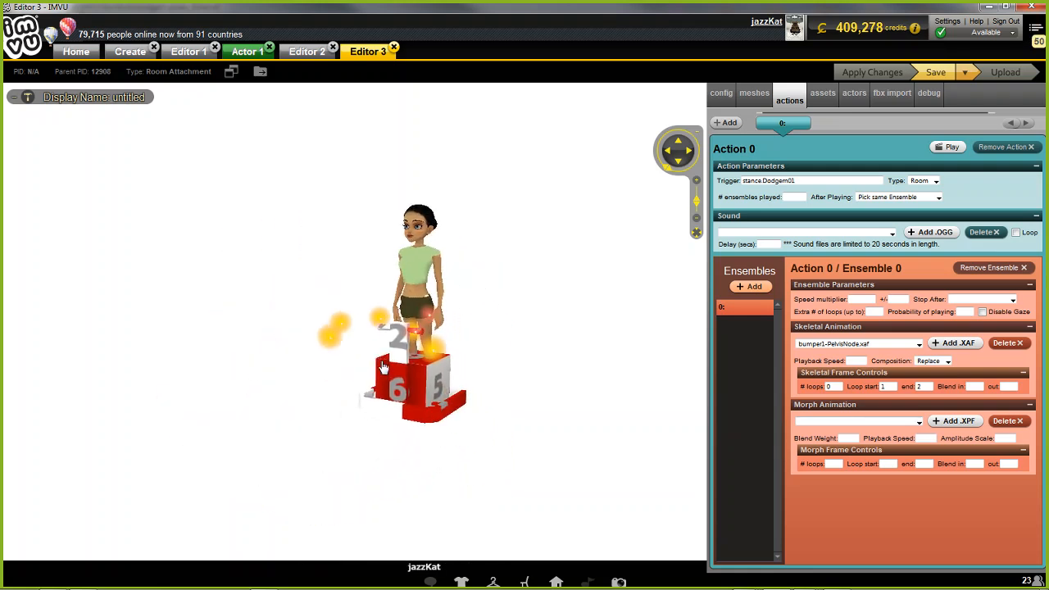
{"action": "left_click_drag", "start_coordinate": [582, 327], "coordinate": [535, 320]}
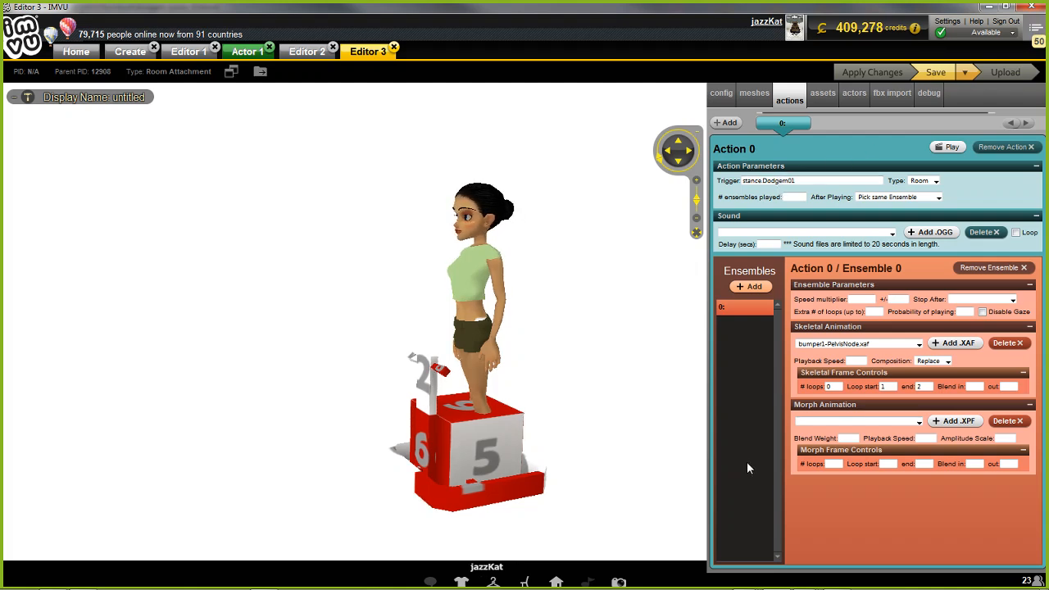
Step: Switch to the dodgem v8 Blender file and select the seat01.Dodgem01 node to check its name
{"action": "mouse_move", "coordinate": [717, 586]}
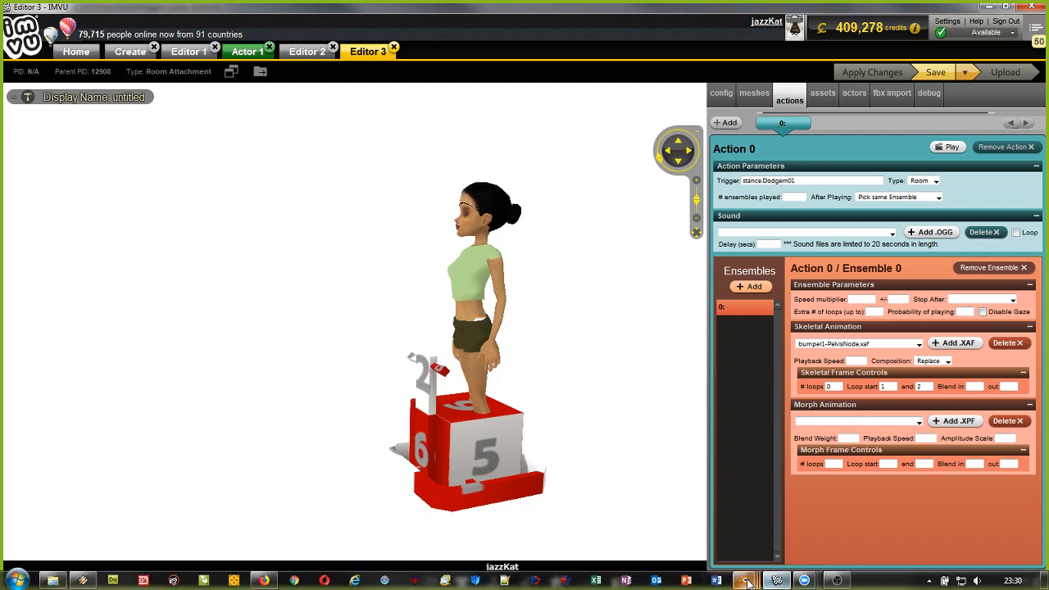
{"action": "mouse_move", "coordinate": [747, 571]}
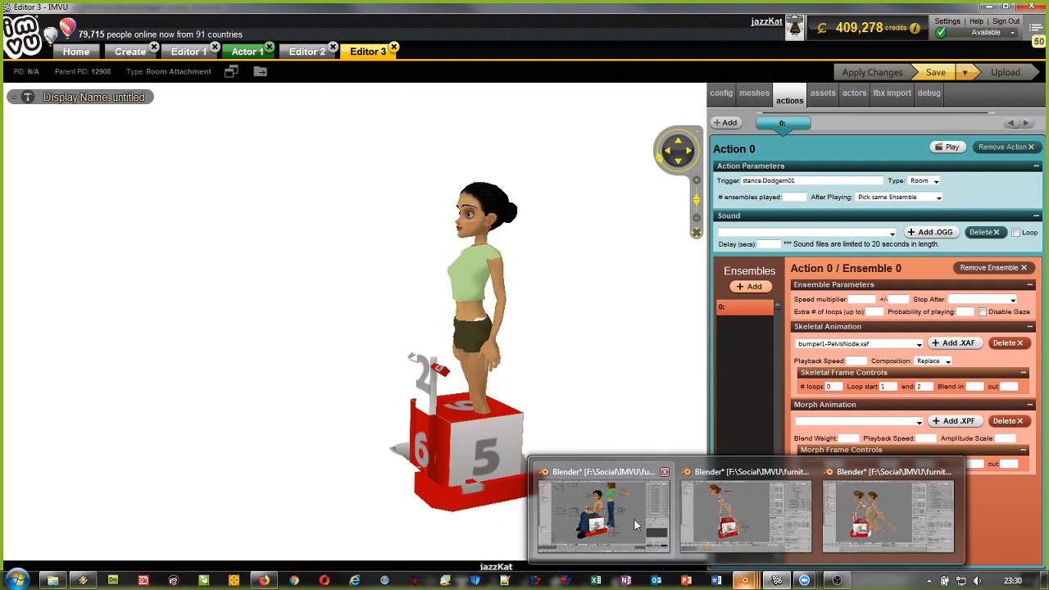
{"action": "left_click", "coordinate": [736, 513]}
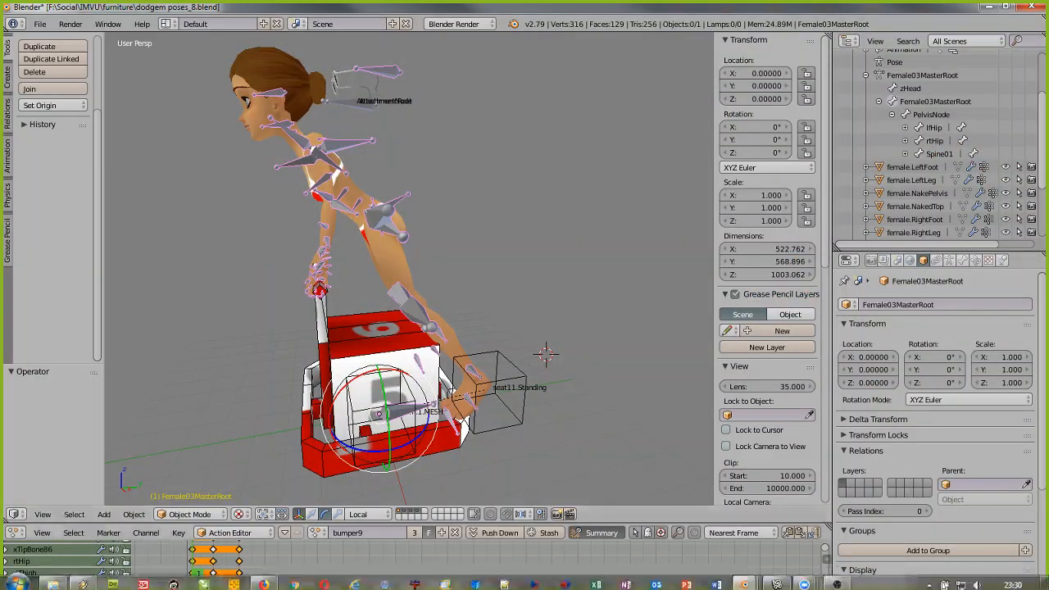
{"action": "mouse_move", "coordinate": [743, 580]}
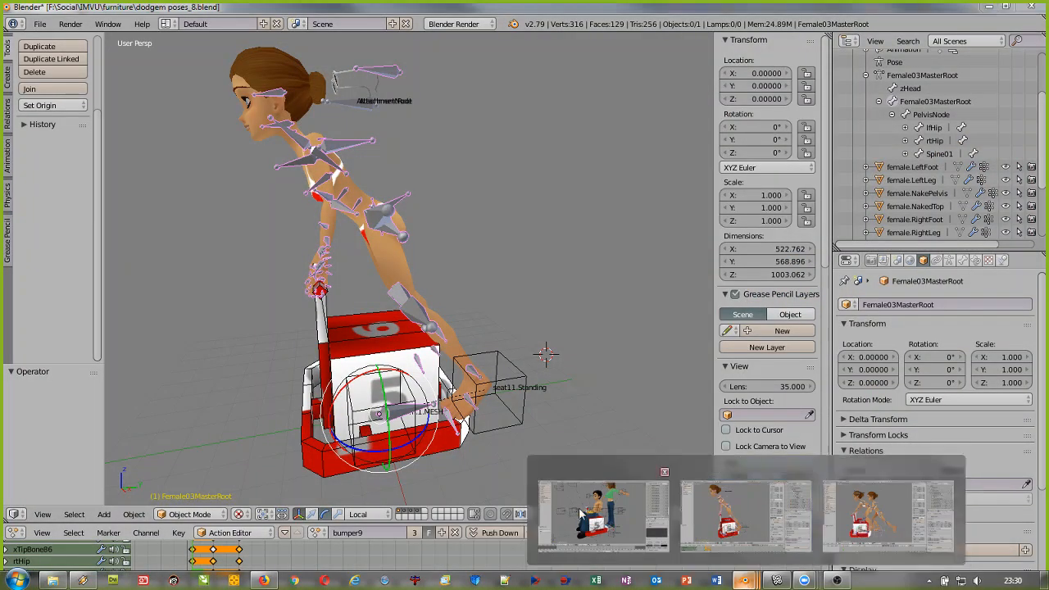
{"action": "left_click", "coordinate": [578, 507]}
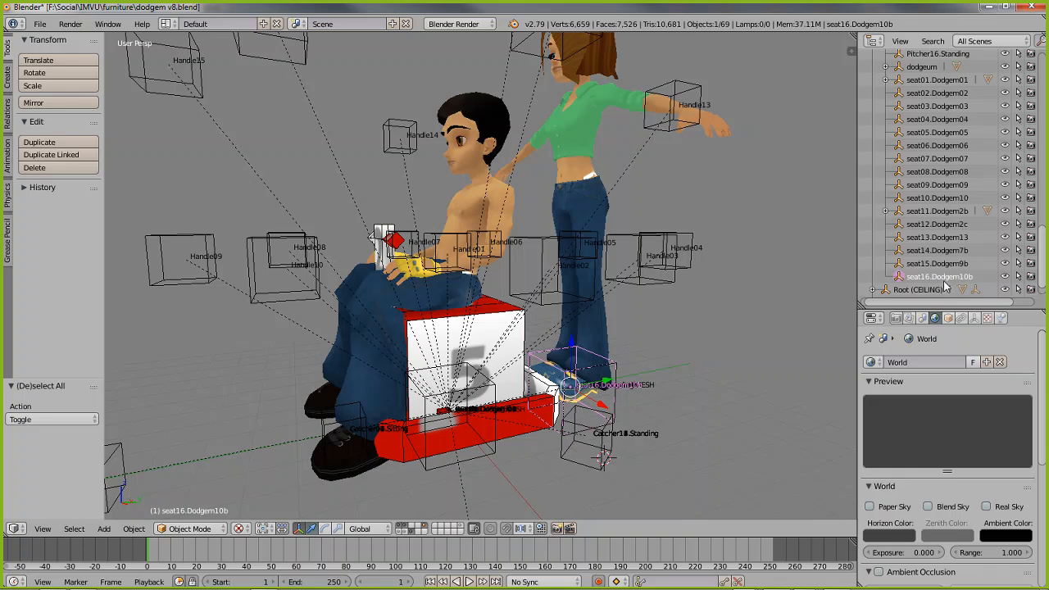
{"action": "scroll", "coordinate": [944, 228], "scroll_direction": "up", "scroll_amount": 5}
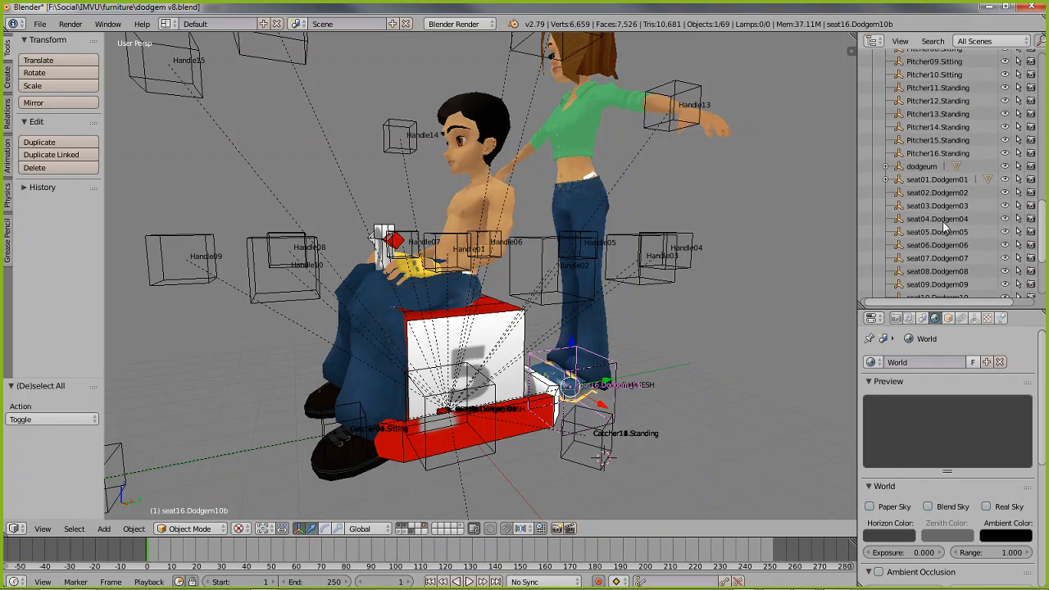
{"action": "scroll", "coordinate": [943, 227], "scroll_direction": "up", "scroll_amount": 3}
{"action": "left_click", "coordinate": [939, 232]}
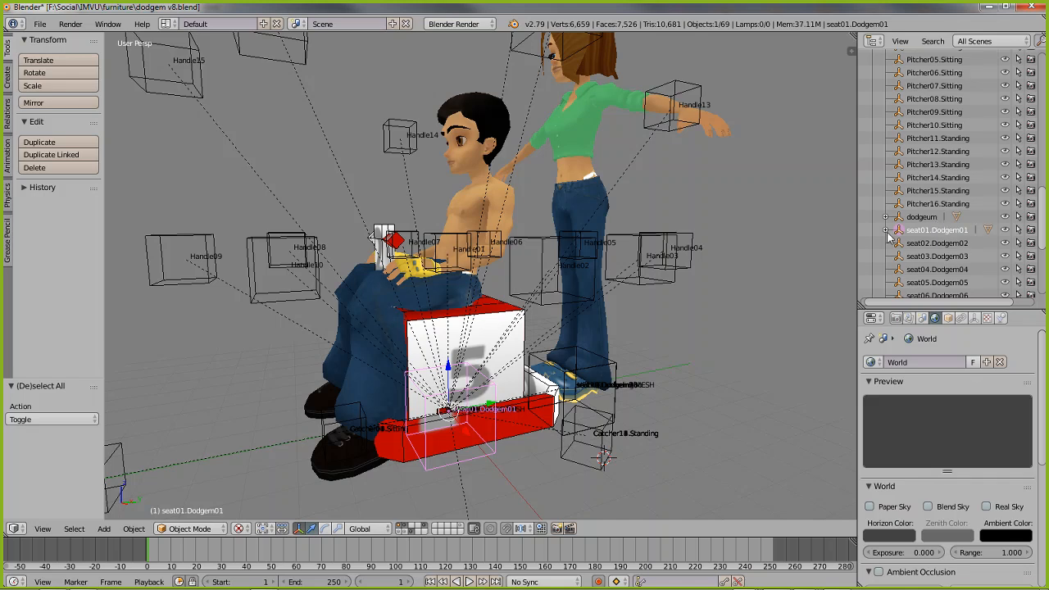
Step: Return to the IMVU editor, set Action 0 to 0 ensembles played and type Avatar, and apply the changes
{"action": "left_click", "coordinate": [743, 581]}
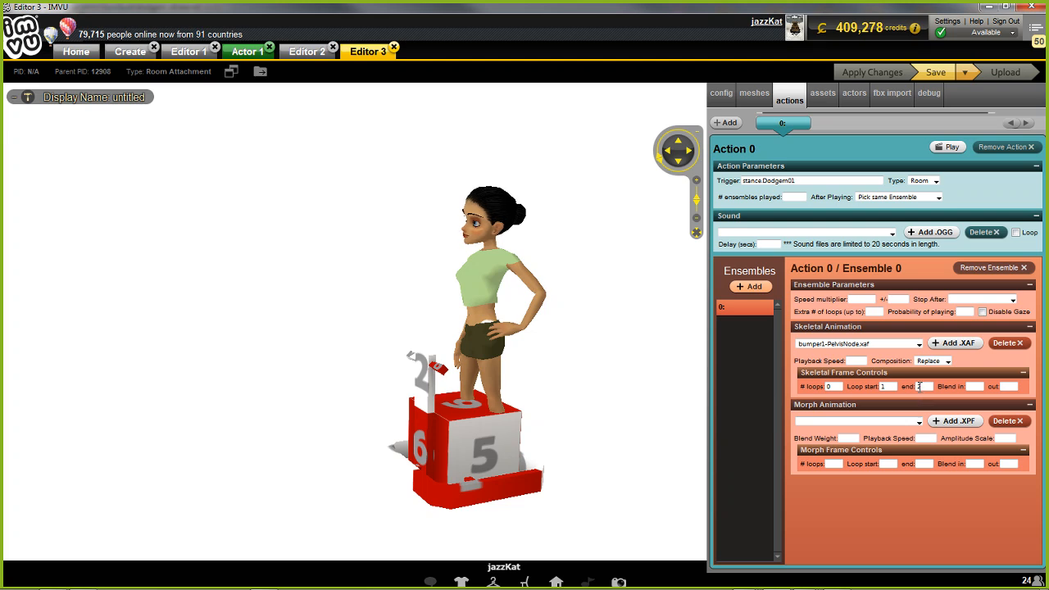
{"action": "left_click", "coordinate": [799, 179]}
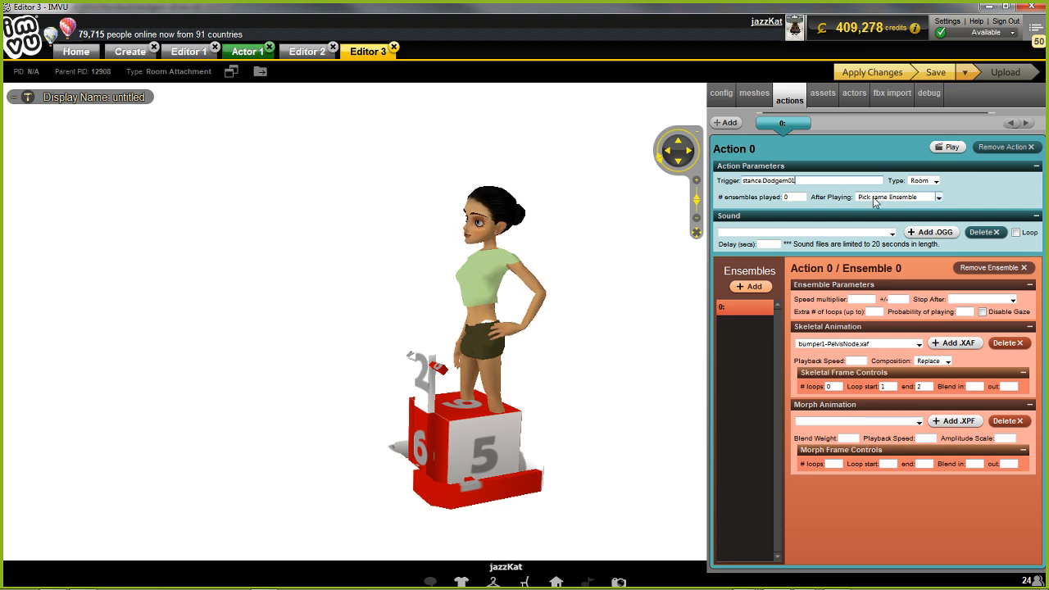
{"action": "left_click", "coordinate": [932, 182]}
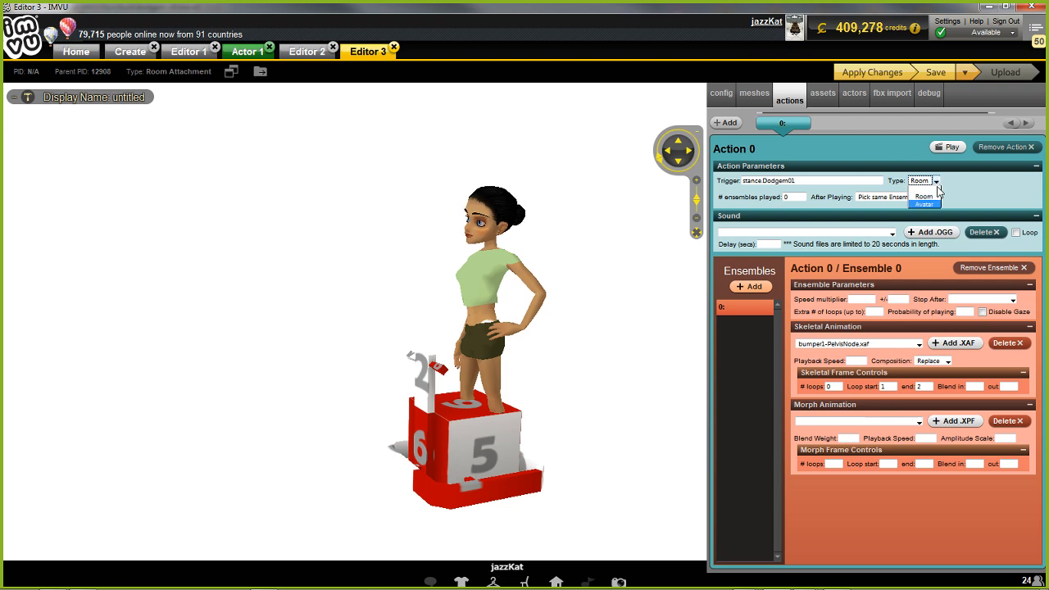
{"action": "left_click", "coordinate": [926, 205]}
{"action": "left_click", "coordinate": [879, 72]}
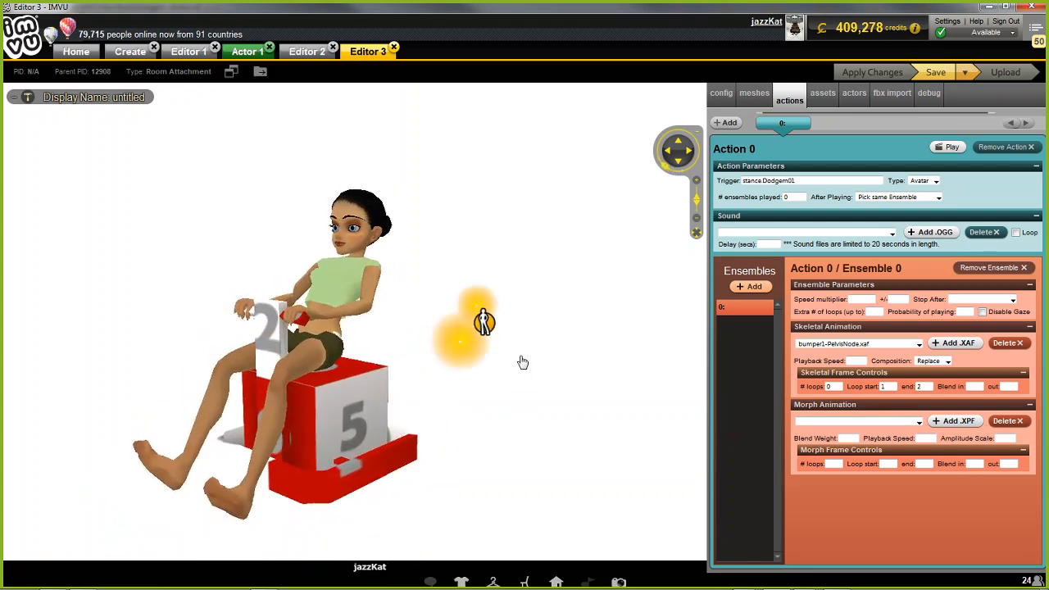
Step: Add Action 1 with trigger stance.Dodgem02, type Avatar, 0 ensembles played and Pick same Ensemble after playing
{"action": "left_click", "coordinate": [728, 123]}
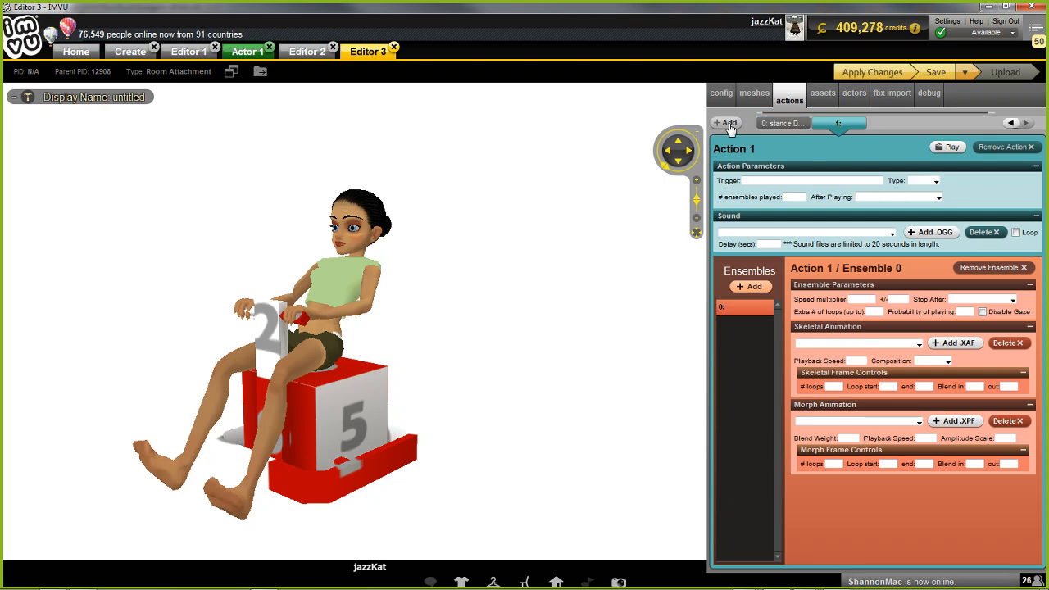
{"action": "left_click", "coordinate": [786, 179]}
{"action": "type", "text": "stance.D"}
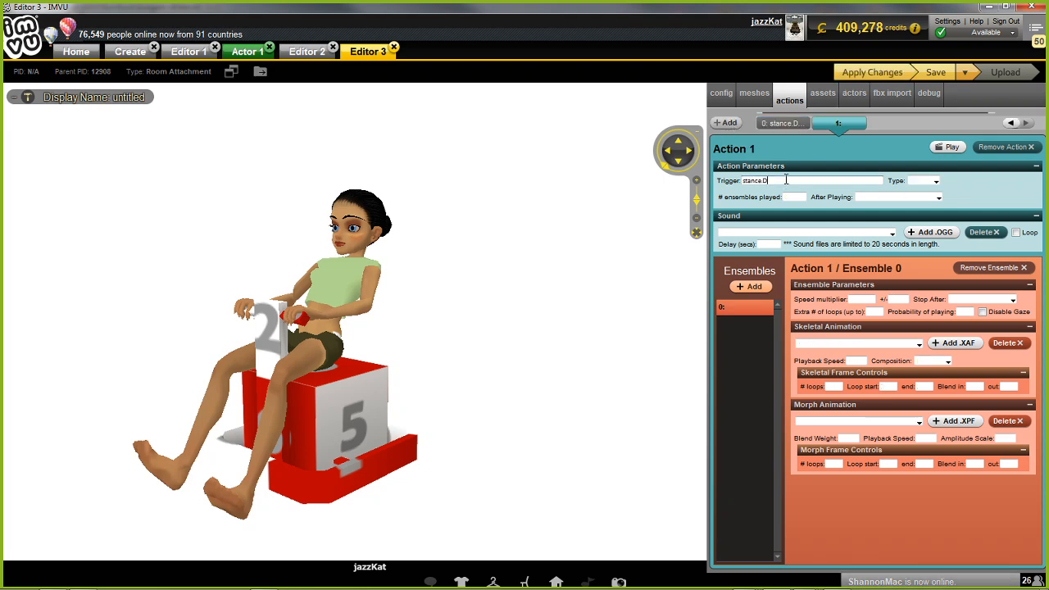
{"action": "type", "text": "odgem"}
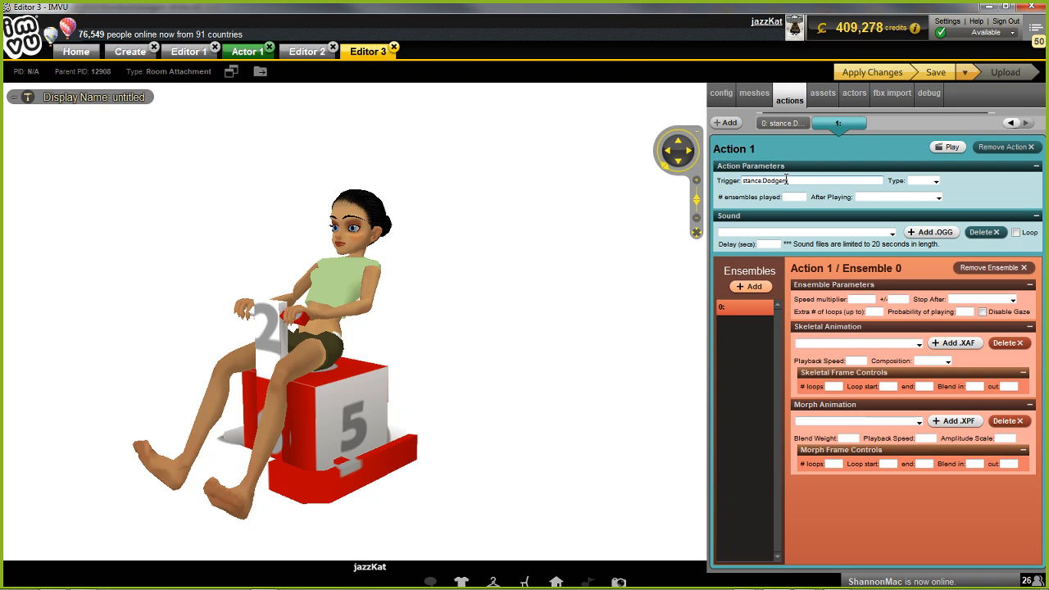
{"action": "type", "text": "02"}
{"action": "left_click", "coordinate": [935, 181]}
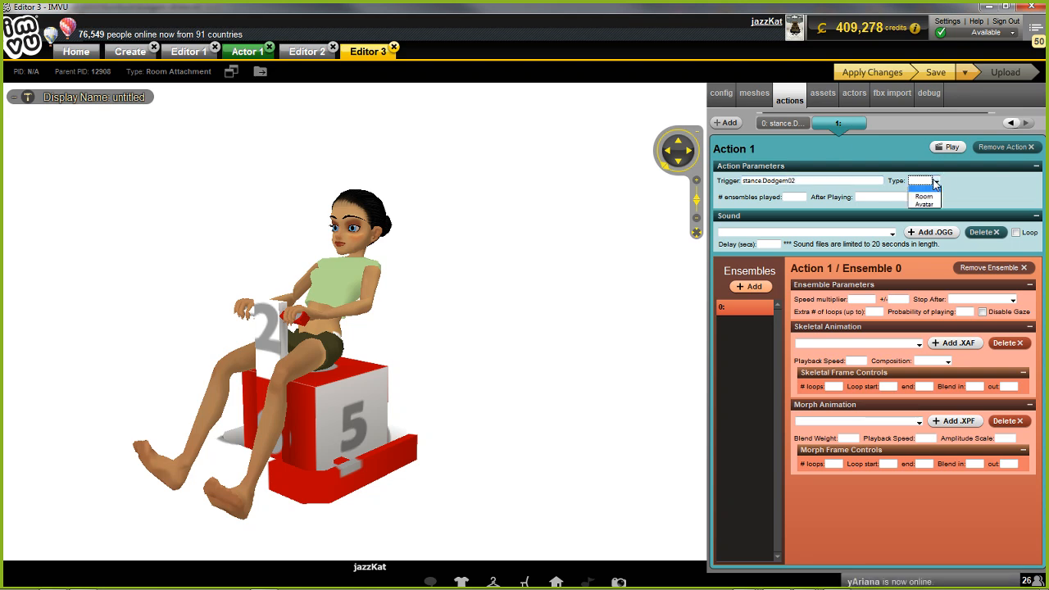
{"action": "left_click", "coordinate": [923, 204]}
{"action": "left_click", "coordinate": [938, 197]}
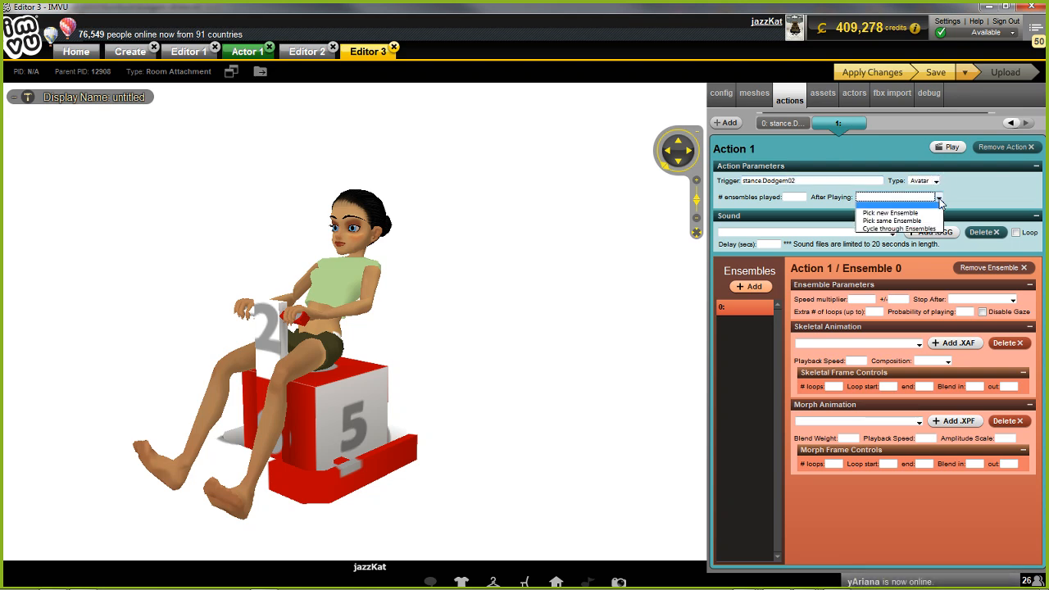
{"action": "left_click", "coordinate": [900, 220]}
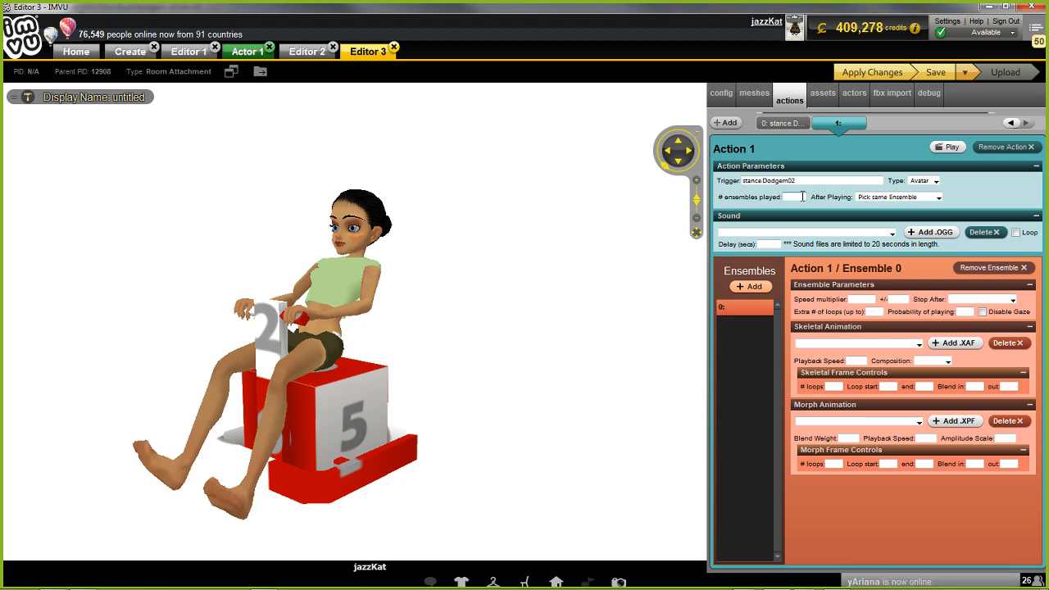
{"action": "left_click", "coordinate": [802, 196]}
{"action": "type", "text": "0"}
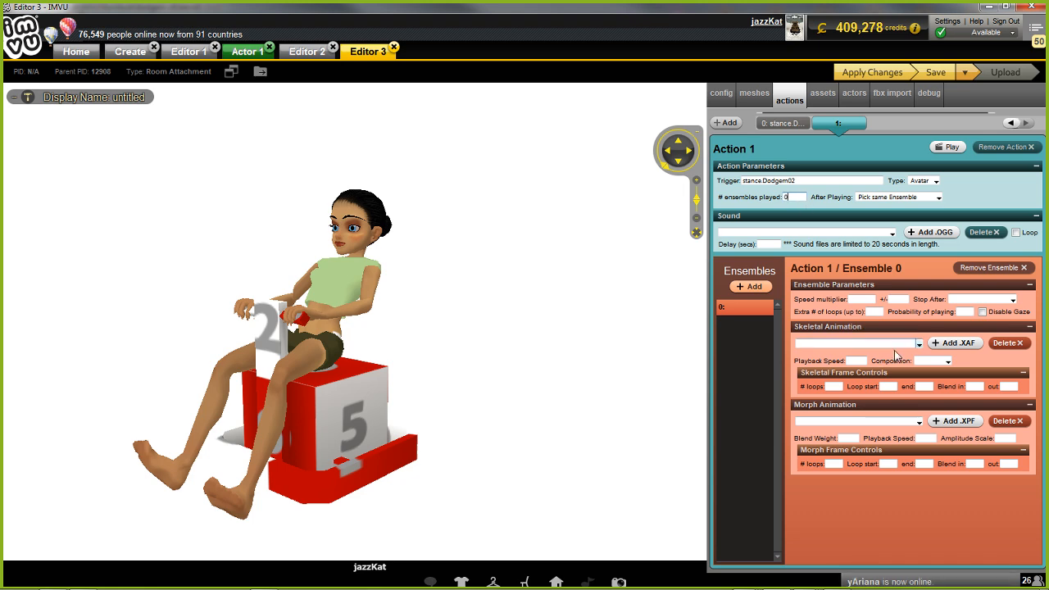
Step: Assign bumper2-PelvisNode.xaf to Action 1's ensemble with Replace composition, 0 loops, loop start 1 and end 2, and apply the changes
{"action": "left_click", "coordinate": [918, 344]}
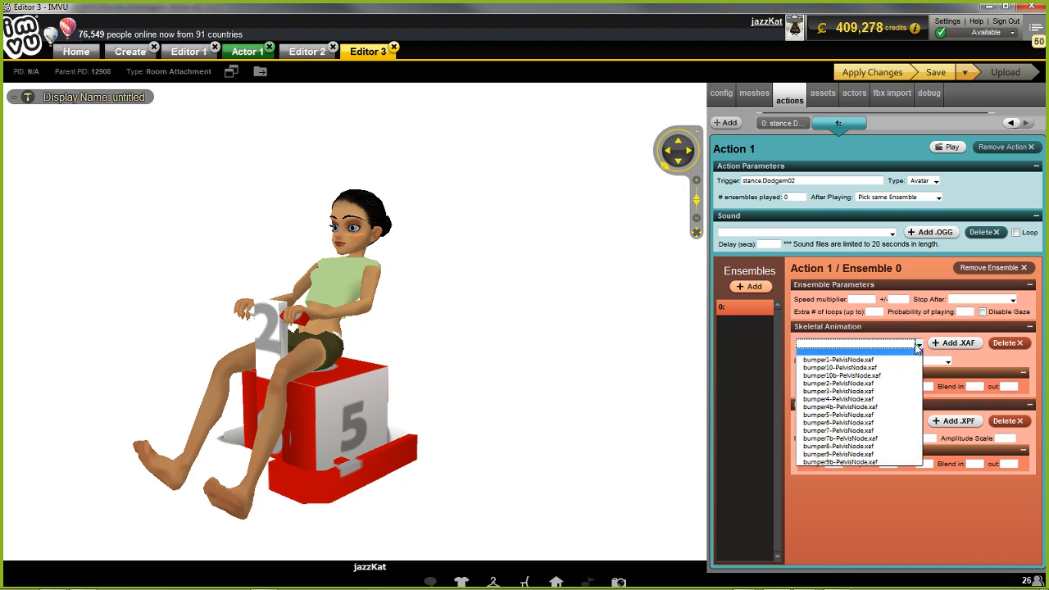
{"action": "left_click", "coordinate": [836, 382]}
{"action": "left_click", "coordinate": [835, 387]}
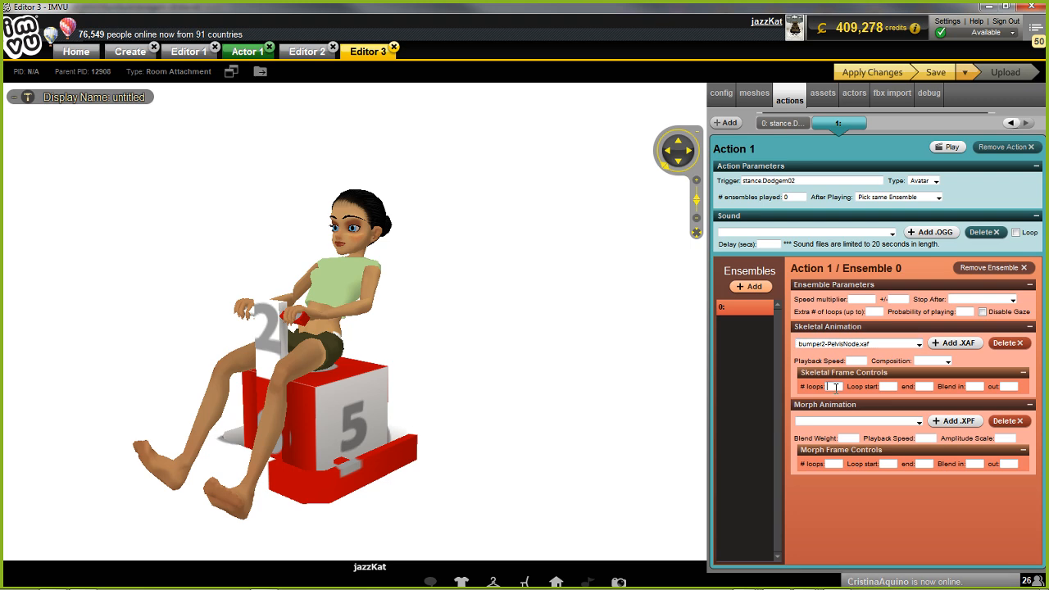
{"action": "type", "text": "0"}
{"action": "left_click", "coordinate": [884, 386]}
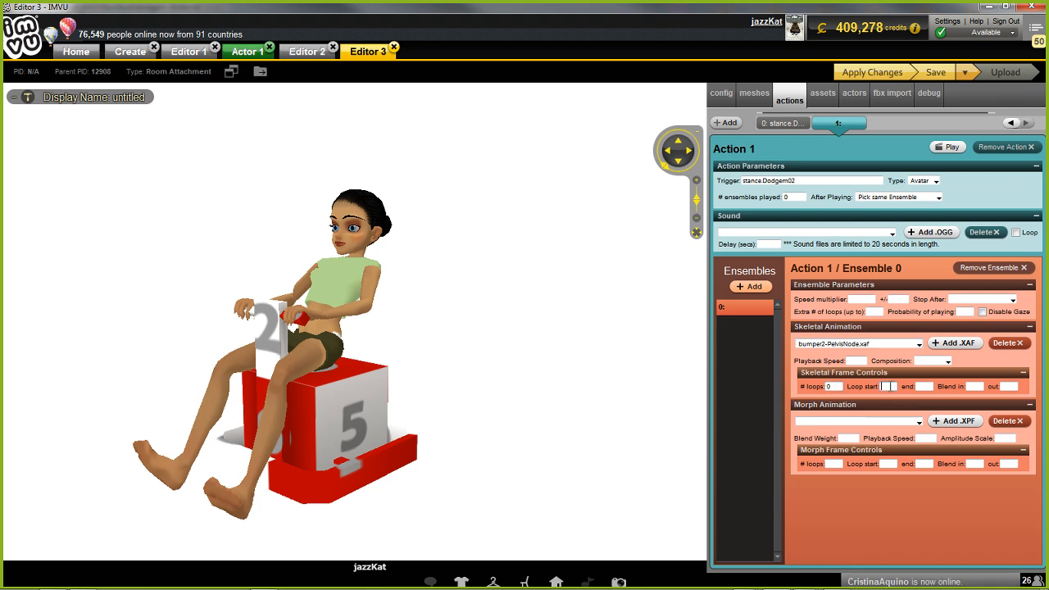
{"action": "type", "text": "1"}
{"action": "left_click", "coordinate": [921, 386]}
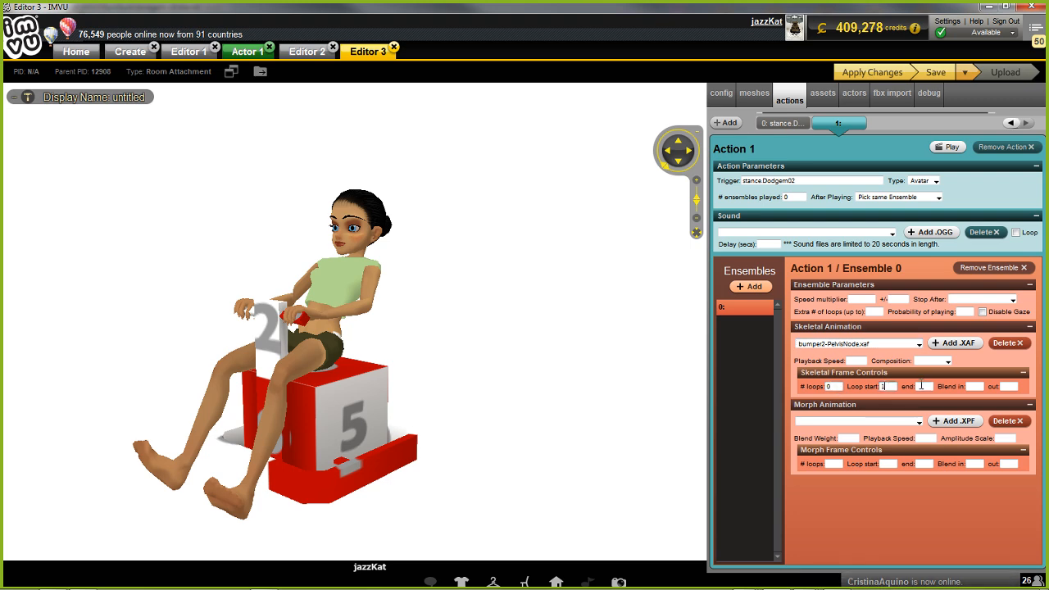
{"action": "type", "text": "2"}
{"action": "left_click", "coordinate": [949, 362]}
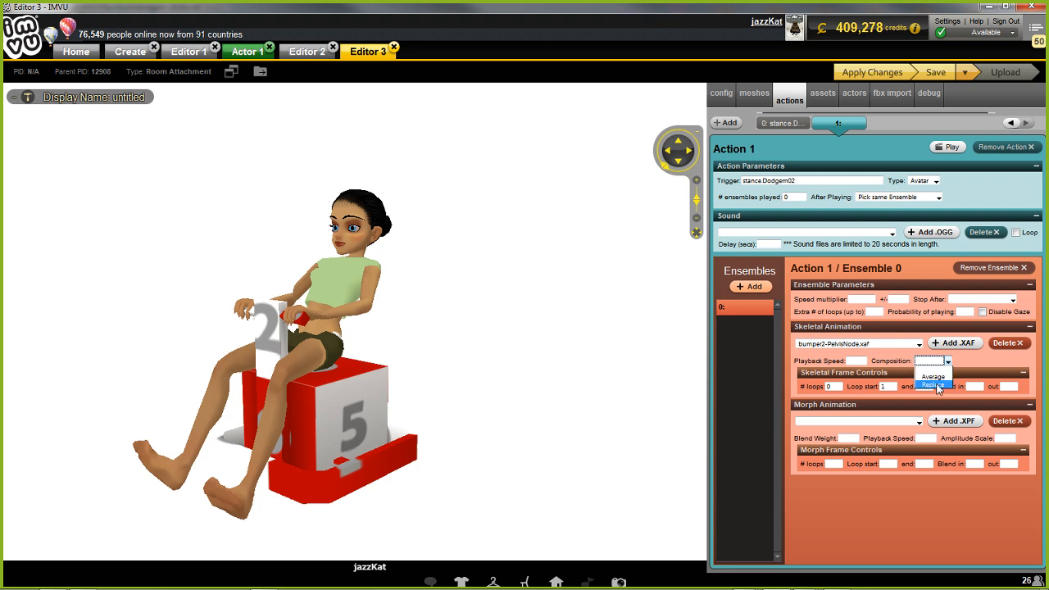
{"action": "left_click", "coordinate": [938, 385]}
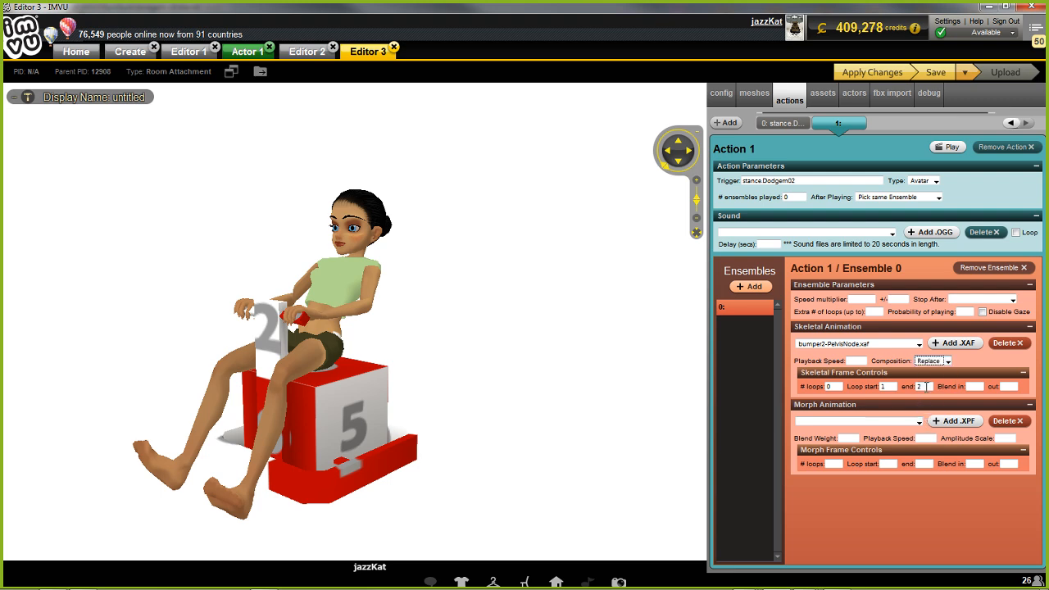
{"action": "left_click", "coordinate": [878, 74]}
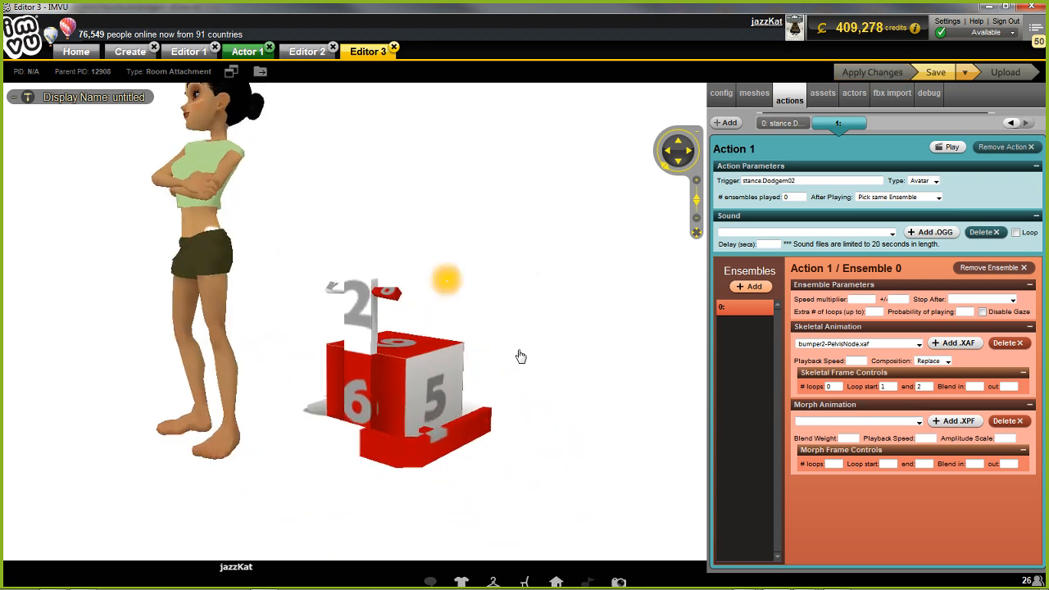
Step: Move the avatar between the dodgem's seat spots to test the stance.Dodgem02 pose
{"action": "left_click", "coordinate": [400, 300]}
{"action": "left_click", "coordinate": [326, 418]}
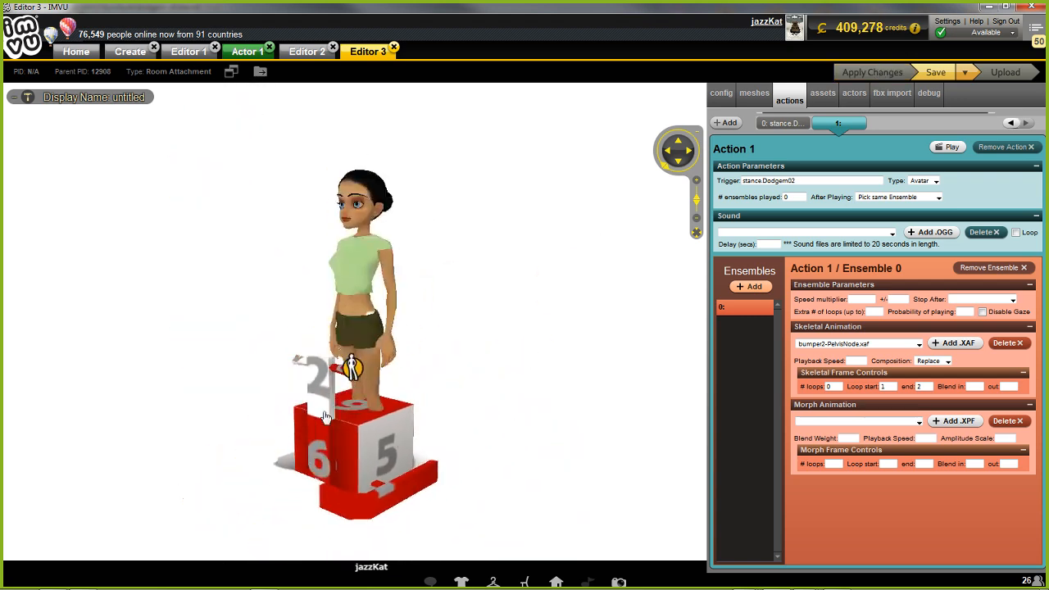
{"action": "left_click", "coordinate": [357, 392]}
{"action": "left_click", "coordinate": [357, 408]}
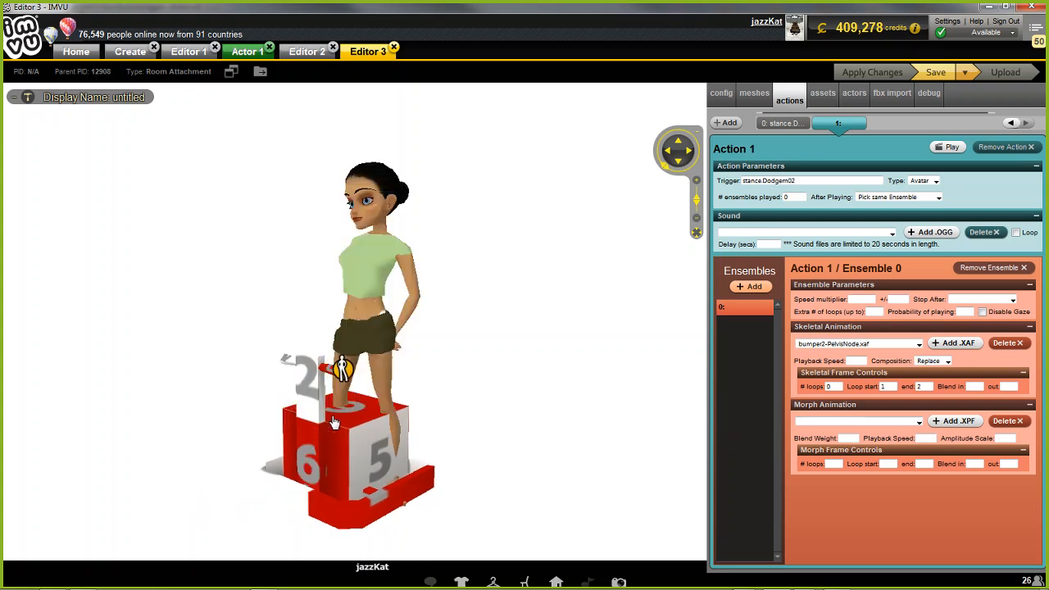
{"action": "left_click", "coordinate": [449, 393]}
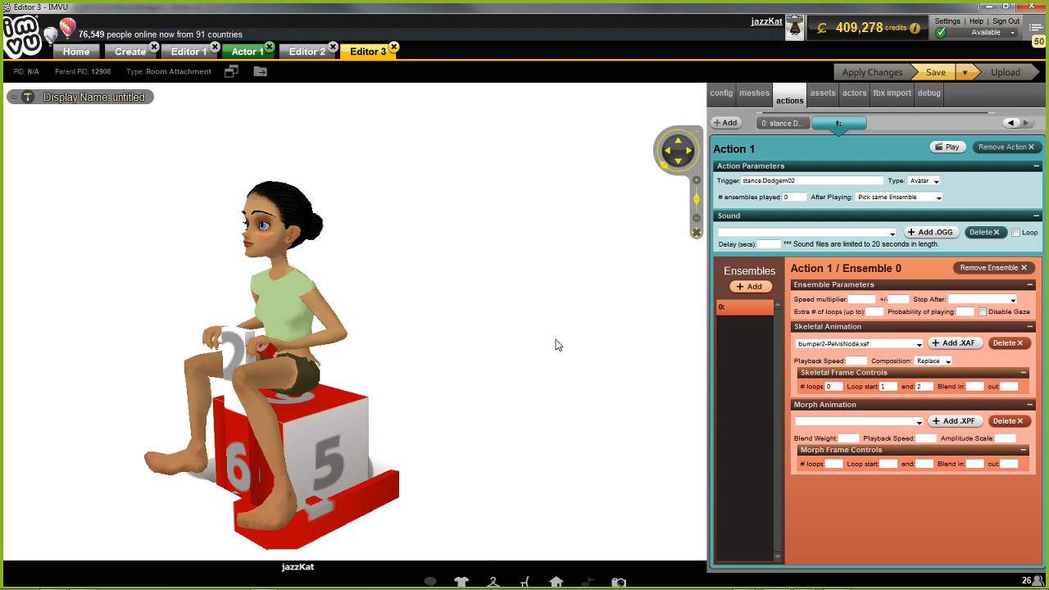
Step: Add Action 2 with trigger stance.Dodgem03, type Avatar and Pick same Ensemble after playing
{"action": "left_click", "coordinate": [728, 125]}
{"action": "left_click", "coordinate": [795, 180]}
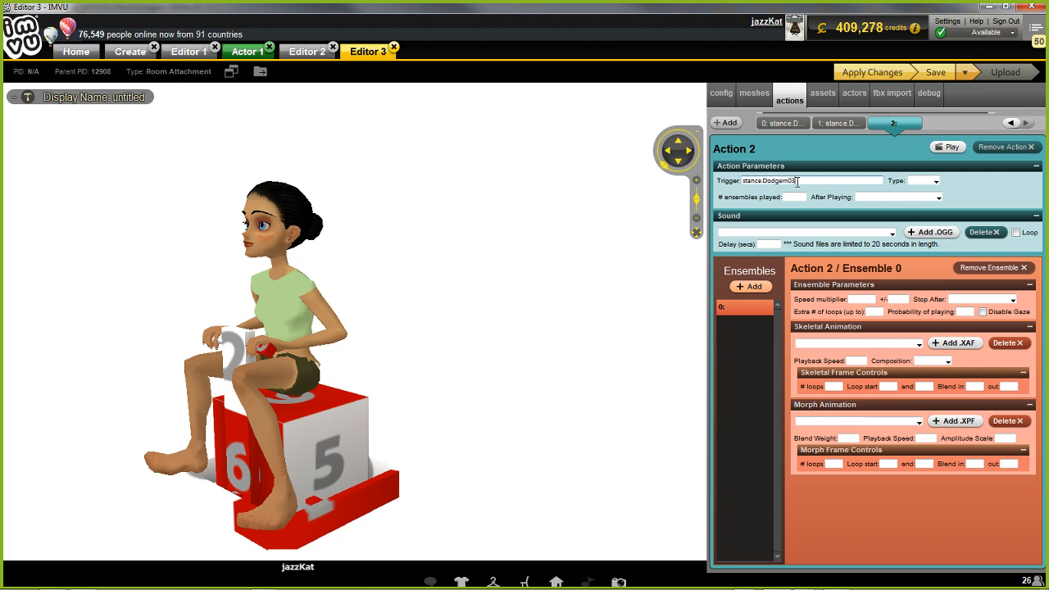
{"action": "left_click", "coordinate": [924, 181]}
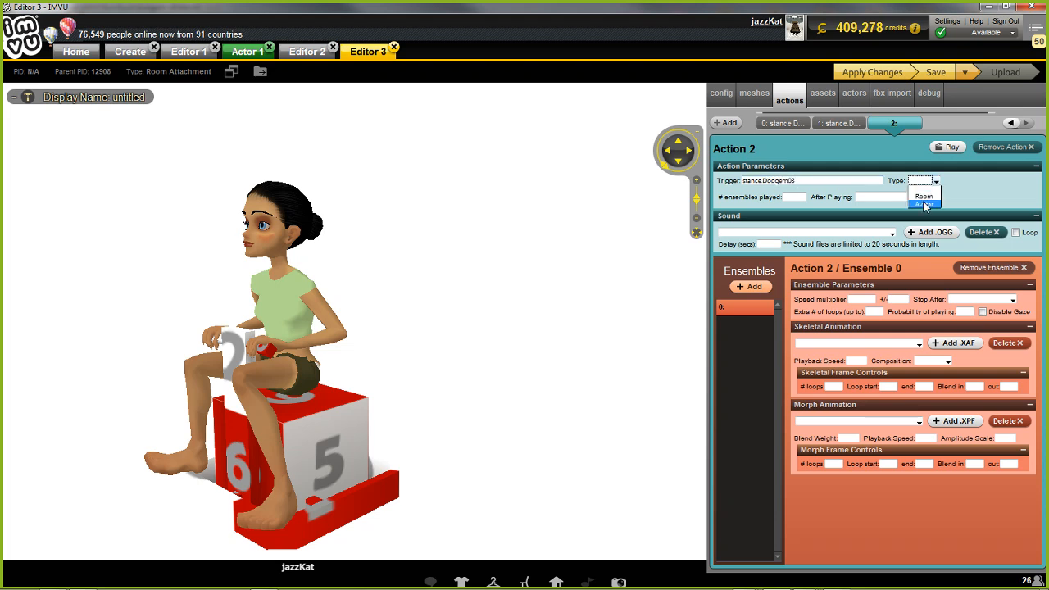
{"action": "left_click", "coordinate": [922, 205]}
{"action": "left_click", "coordinate": [938, 197]}
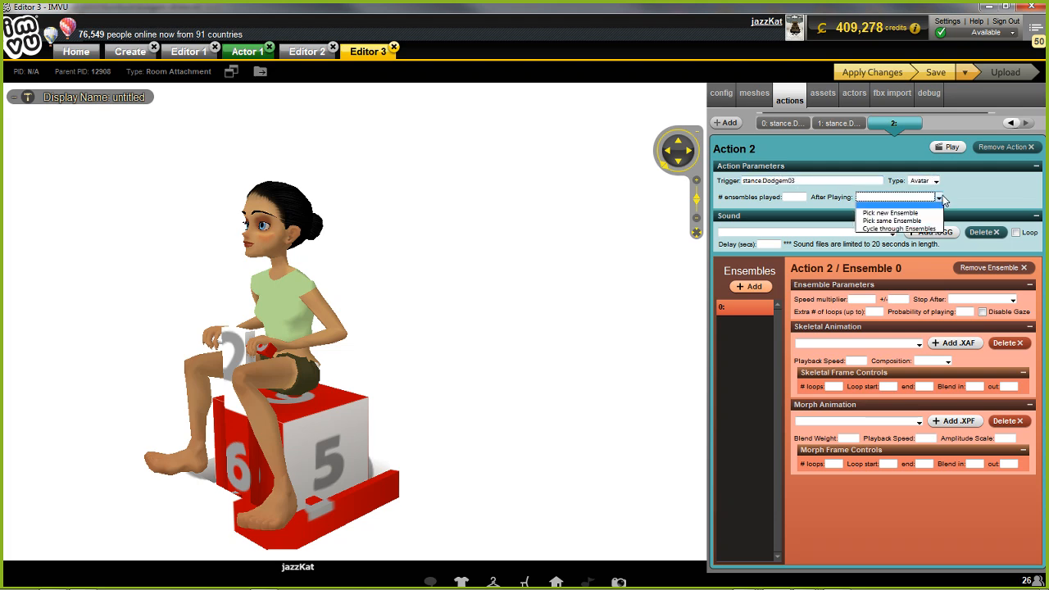
{"action": "left_click", "coordinate": [893, 220]}
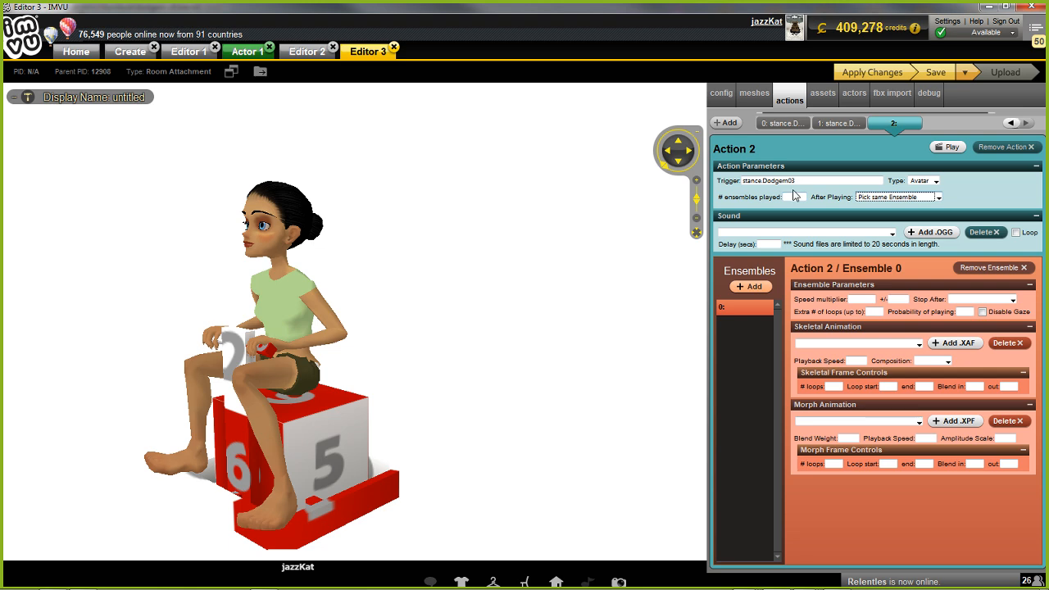
Step: Compare the number of ensembles played set in Actions 1 and 0, and return to Action 2
{"action": "left_click", "coordinate": [834, 123]}
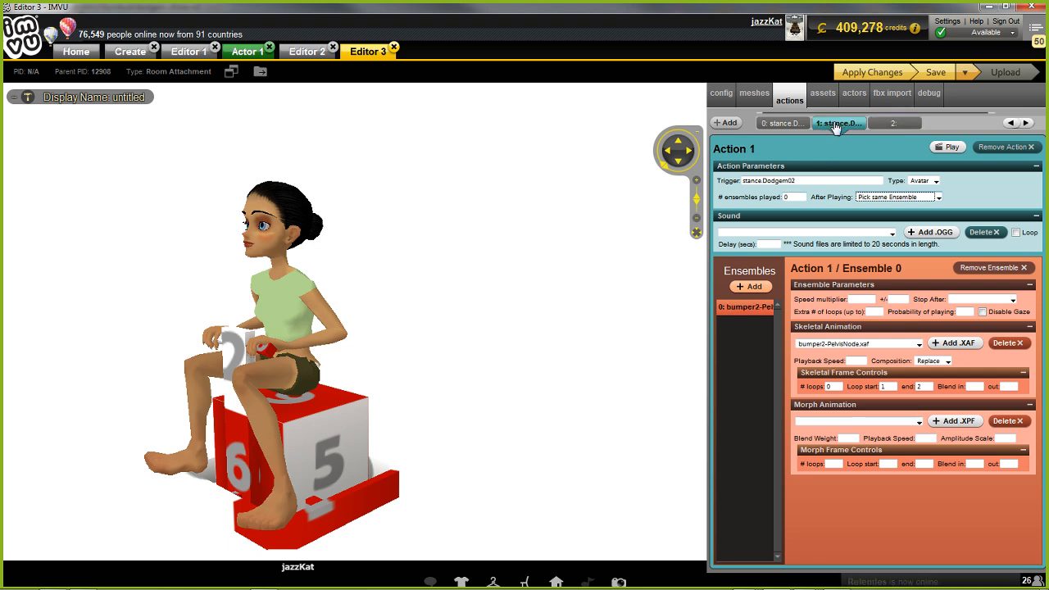
{"action": "double_click", "coordinate": [787, 198]}
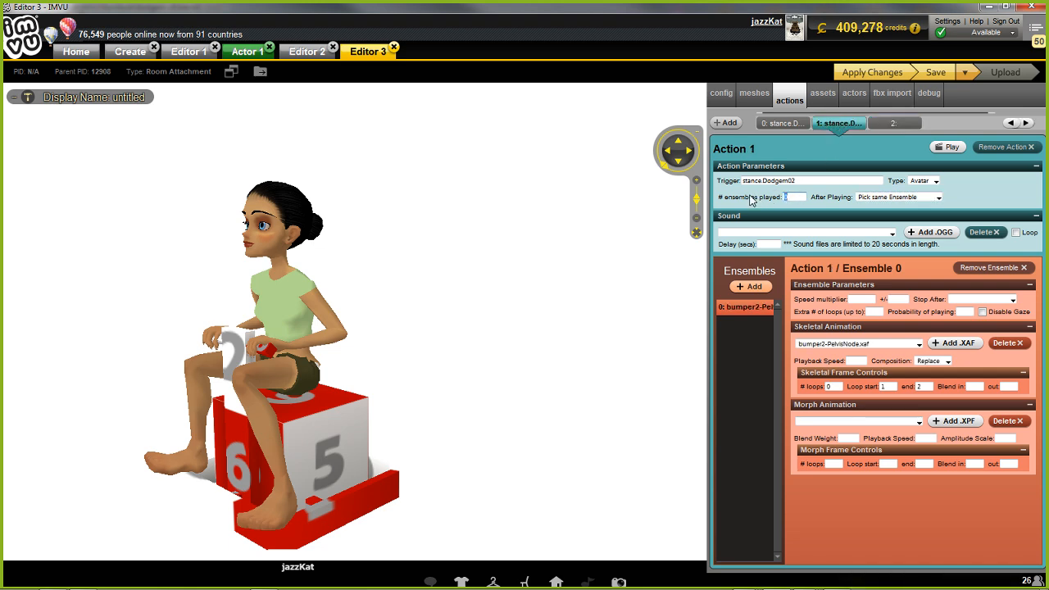
{"action": "left_click", "coordinate": [782, 123]}
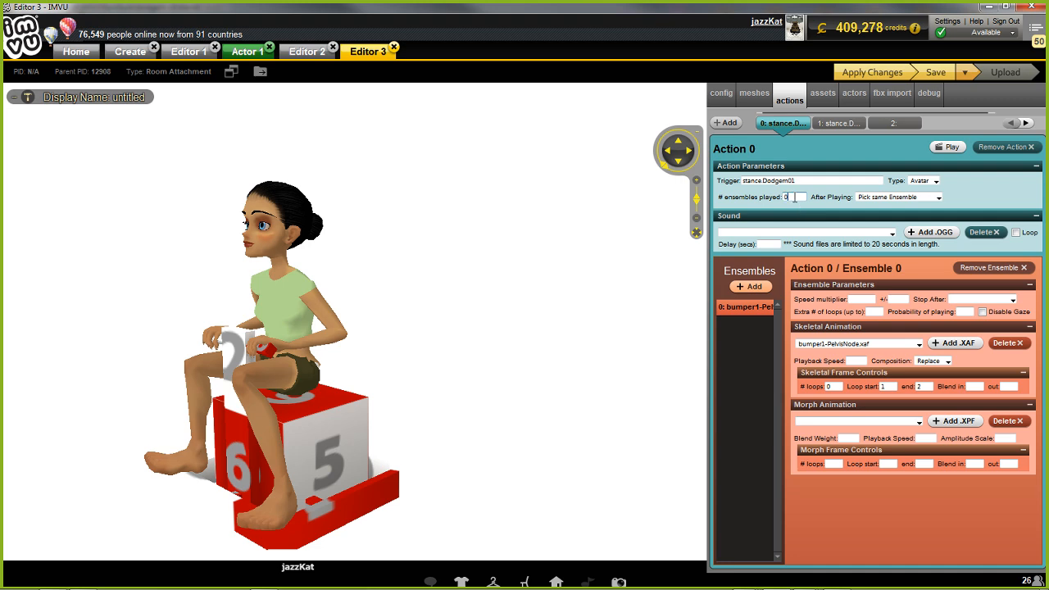
{"action": "left_click", "coordinate": [839, 124]}
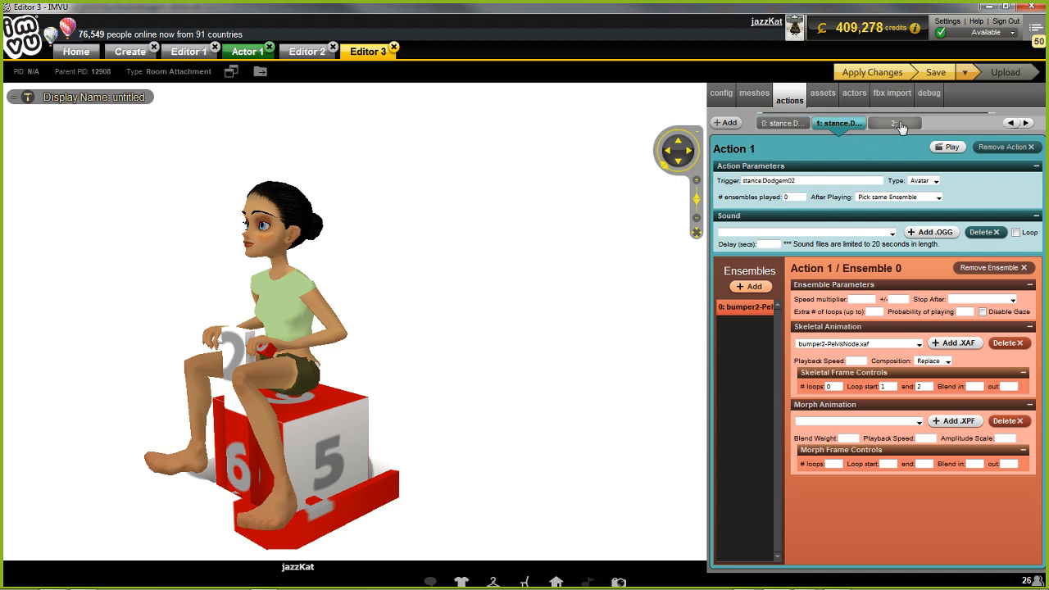
{"action": "left_click", "coordinate": [899, 124]}
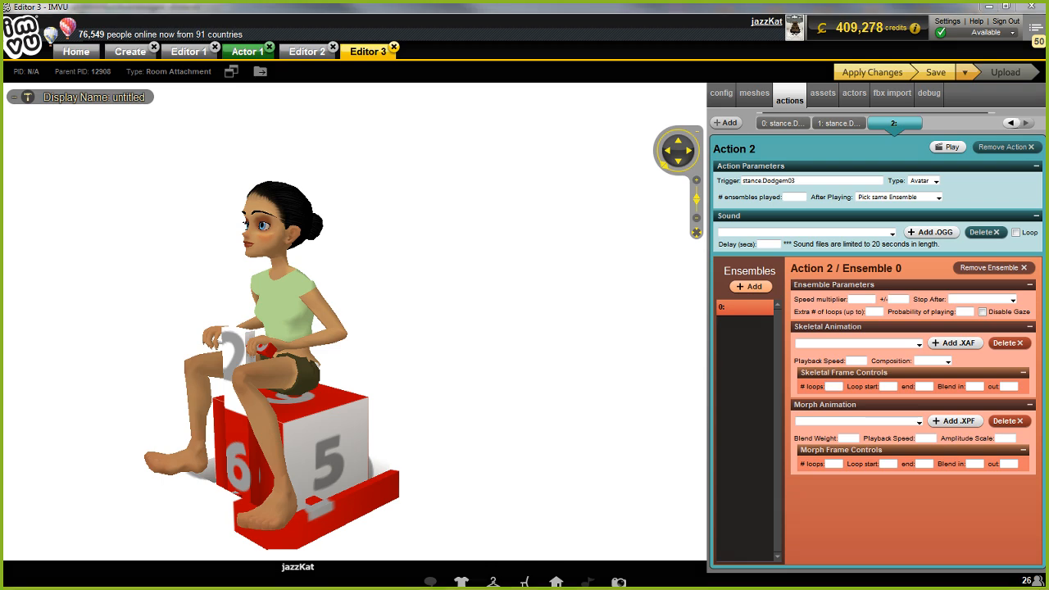
{"action": "mouse_move", "coordinate": [686, 329]}
{"action": "left_mouse_down"}
{"action": "mouse_move", "coordinate": [691, 446]}
{"action": "mouse_move", "coordinate": [680, 421]}
{"action": "mouse_move", "coordinate": [698, 368]}
{"action": "mouse_move", "coordinate": [794, 365]}
{"action": "mouse_move", "coordinate": [792, 354]}
{"action": "mouse_move", "coordinate": [796, 370]}
{"action": "mouse_move", "coordinate": [730, 371]}
{"action": "mouse_move", "coordinate": [799, 368]}
{"action": "left_mouse_up"}
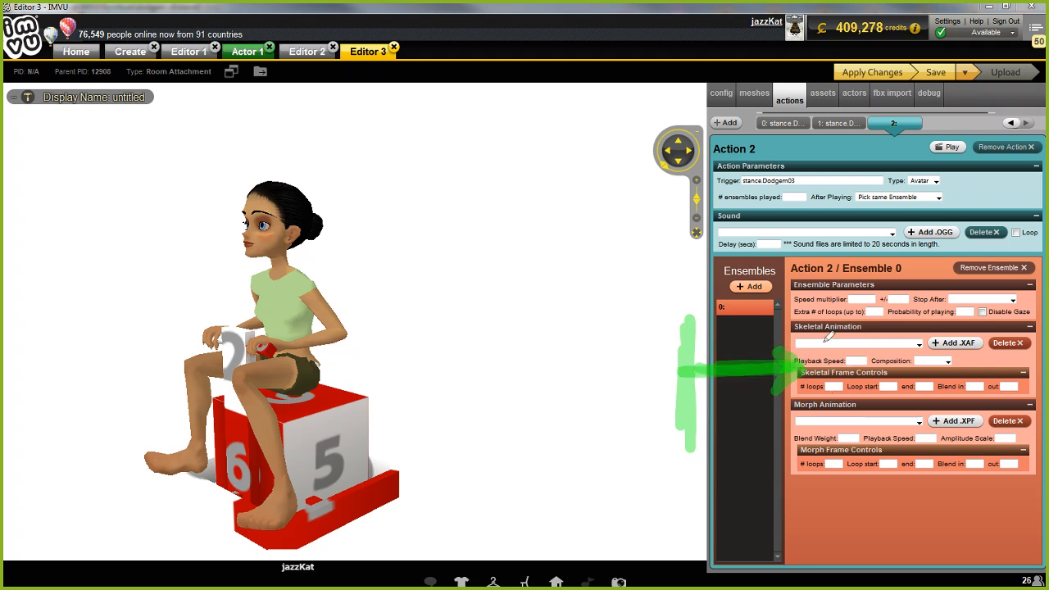
{"action": "mouse_move", "coordinate": [790, 321]}
{"action": "left_mouse_down"}
{"action": "mouse_move", "coordinate": [786, 373]}
{"action": "mouse_move", "coordinate": [948, 369]}
{"action": "mouse_move", "coordinate": [843, 318]}
{"action": "mouse_move", "coordinate": [788, 324]}
{"action": "mouse_move", "coordinate": [795, 364]}
{"action": "mouse_move", "coordinate": [942, 324]}
{"action": "mouse_move", "coordinate": [950, 367]}
{"action": "mouse_move", "coordinate": [797, 361]}
{"action": "left_mouse_up"}
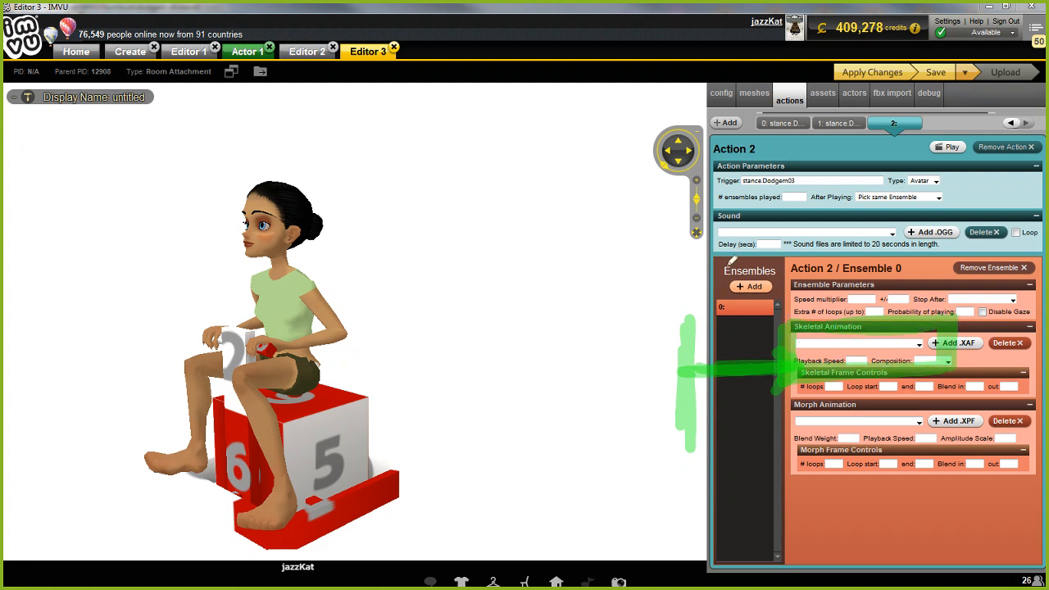
{"action": "mouse_move", "coordinate": [630, 308]}
{"action": "left_mouse_down"}
{"action": "mouse_move", "coordinate": [724, 314]}
{"action": "mouse_move", "coordinate": [693, 296]}
{"action": "mouse_move", "coordinate": [696, 317]}
{"action": "mouse_move", "coordinate": [691, 297]}
{"action": "mouse_move", "coordinate": [687, 307]}
{"action": "mouse_move", "coordinate": [597, 309]}
{"action": "left_mouse_up"}
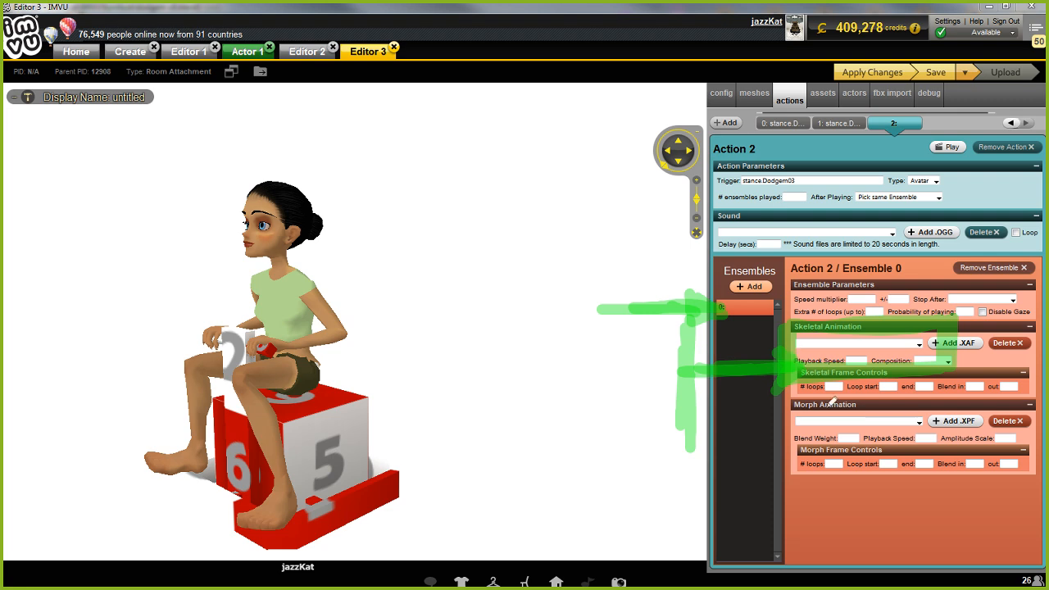
{"action": "mouse_move", "coordinate": [801, 366]}
{"action": "left_mouse_down"}
{"action": "mouse_move", "coordinate": [856, 417]}
{"action": "mouse_move", "coordinate": [804, 357]}
{"action": "left_mouse_up"}
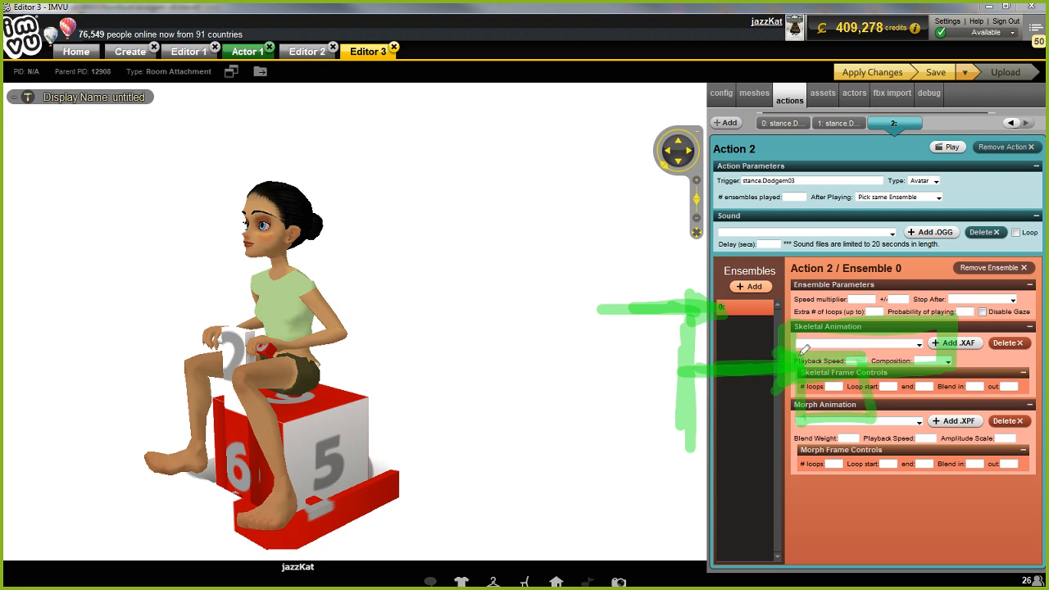
{"action": "mouse_move", "coordinate": [869, 385]}
{"action": "left_mouse_down"}
{"action": "mouse_move", "coordinate": [867, 356]}
{"action": "mouse_move", "coordinate": [802, 355]}
{"action": "mouse_move", "coordinate": [800, 428]}
{"action": "mouse_move", "coordinate": [854, 426]}
{"action": "left_mouse_up"}
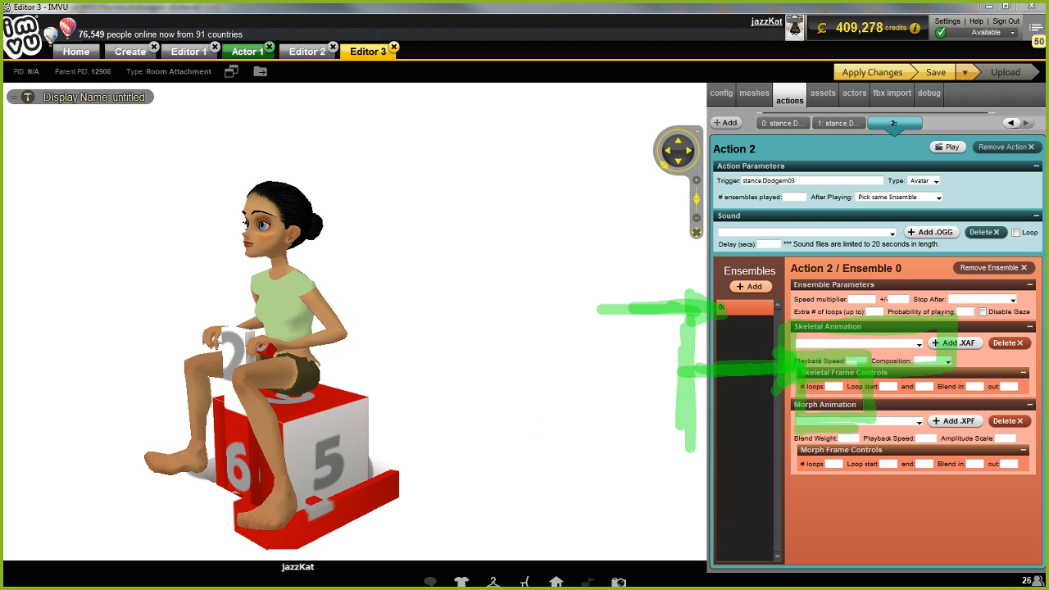
{"action": "key", "text": "Escape"}
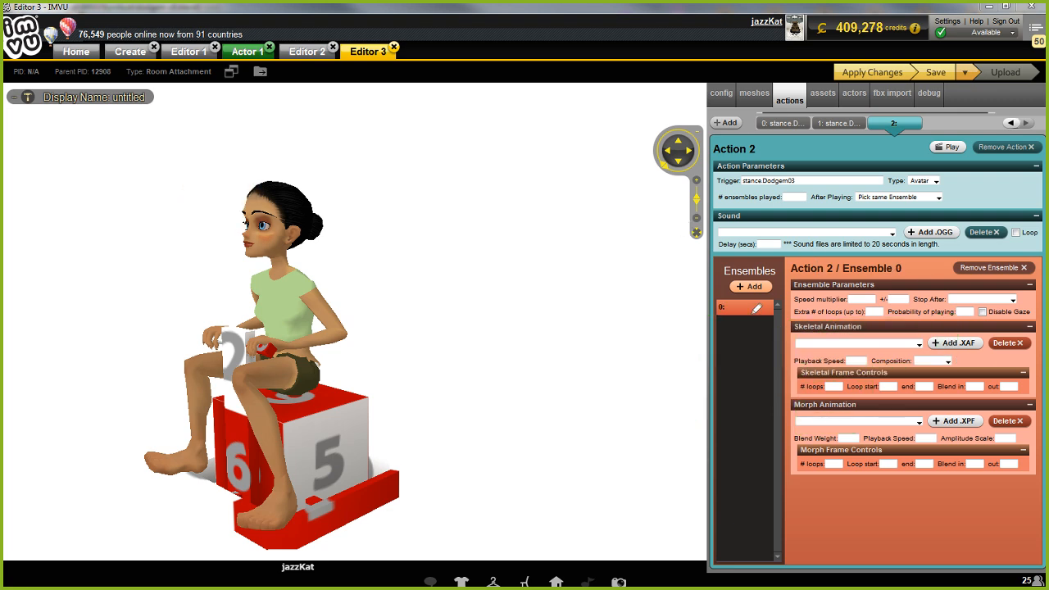
{"action": "mouse_move", "coordinate": [678, 247]}
{"action": "left_mouse_down"}
{"action": "mouse_move", "coordinate": [784, 318]}
{"action": "mouse_move", "coordinate": [678, 249]}
{"action": "mouse_move", "coordinate": [744, 319]}
{"action": "mouse_move", "coordinate": [741, 331]}
{"action": "mouse_move", "coordinate": [785, 331]}
{"action": "left_mouse_up"}
{"action": "left_click_drag", "start_coordinate": [727, 357], "coordinate": [775, 377]}
{"action": "mouse_move", "coordinate": [715, 406]}
{"action": "left_mouse_down"}
{"action": "mouse_move", "coordinate": [771, 412]}
{"action": "mouse_move", "coordinate": [719, 430]}
{"action": "mouse_move", "coordinate": [782, 427]}
{"action": "left_mouse_up"}
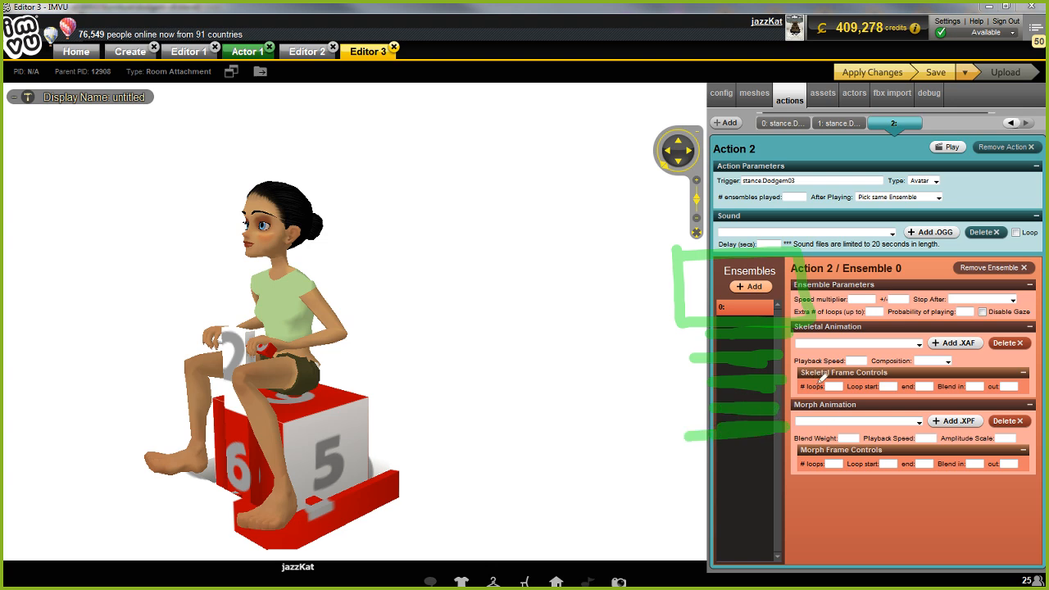
{"action": "mouse_move", "coordinate": [803, 377]}
{"action": "left_mouse_down"}
{"action": "mouse_move", "coordinate": [857, 397]}
{"action": "mouse_move", "coordinate": [798, 374]}
{"action": "mouse_move", "coordinate": [861, 370]}
{"action": "mouse_move", "coordinate": [863, 394]}
{"action": "mouse_move", "coordinate": [802, 400]}
{"action": "mouse_move", "coordinate": [805, 373]}
{"action": "left_mouse_up"}
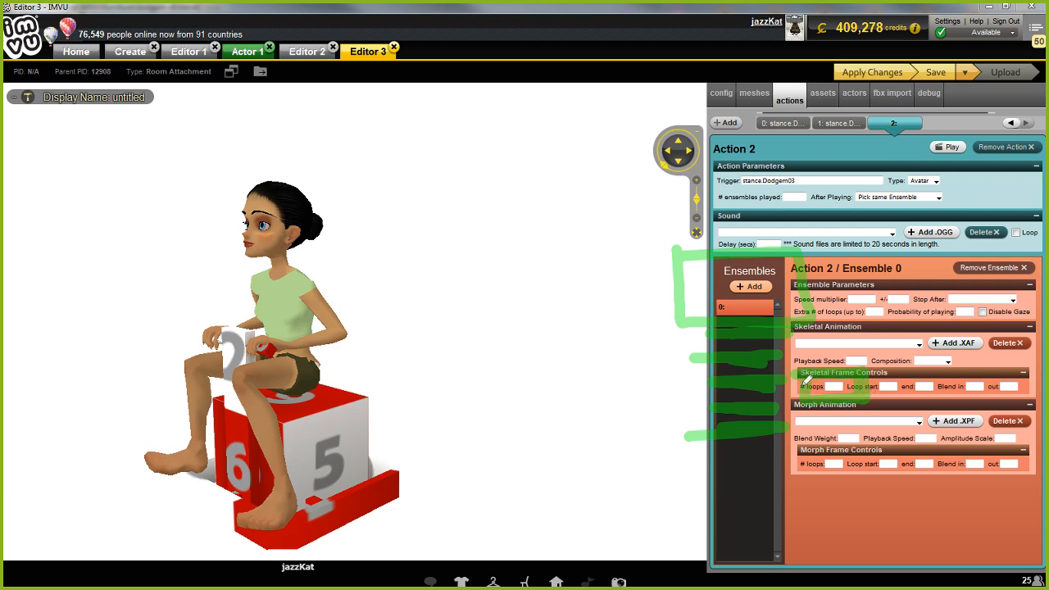
{"action": "mouse_move", "coordinate": [749, 181]}
{"action": "left_mouse_down"}
{"action": "mouse_move", "coordinate": [766, 208]}
{"action": "mouse_move", "coordinate": [832, 188]}
{"action": "mouse_move", "coordinate": [748, 173]}
{"action": "mouse_move", "coordinate": [748, 215]}
{"action": "mouse_move", "coordinate": [832, 213]}
{"action": "mouse_move", "coordinate": [826, 181]}
{"action": "left_mouse_up"}
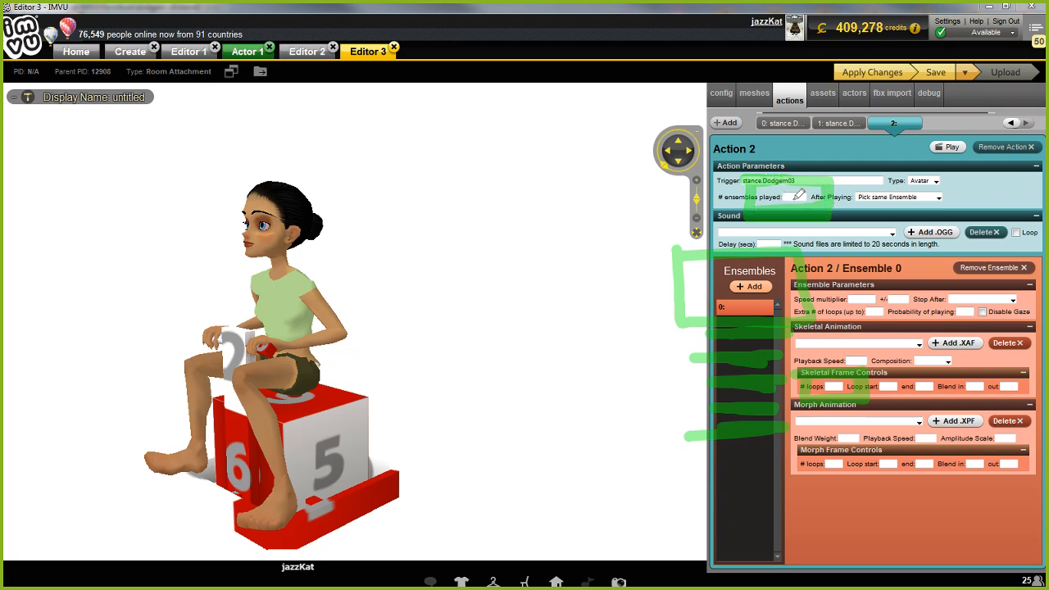
{"action": "left_click_drag", "start_coordinate": [632, 332], "coordinate": [695, 328]}
{"action": "left_click_drag", "start_coordinate": [648, 351], "coordinate": [642, 359]}
{"action": "mouse_move", "coordinate": [625, 385]}
{"action": "left_mouse_down"}
{"action": "mouse_move", "coordinate": [684, 384]}
{"action": "mouse_move", "coordinate": [648, 384]}
{"action": "mouse_move", "coordinate": [654, 411]}
{"action": "mouse_move", "coordinate": [646, 412]}
{"action": "left_mouse_up"}
{"action": "mouse_move", "coordinate": [624, 443]}
{"action": "left_mouse_down"}
{"action": "mouse_move", "coordinate": [704, 444]}
{"action": "mouse_move", "coordinate": [655, 444]}
{"action": "left_mouse_up"}
{"action": "left_click_drag", "start_coordinate": [638, 466], "coordinate": [689, 466]}
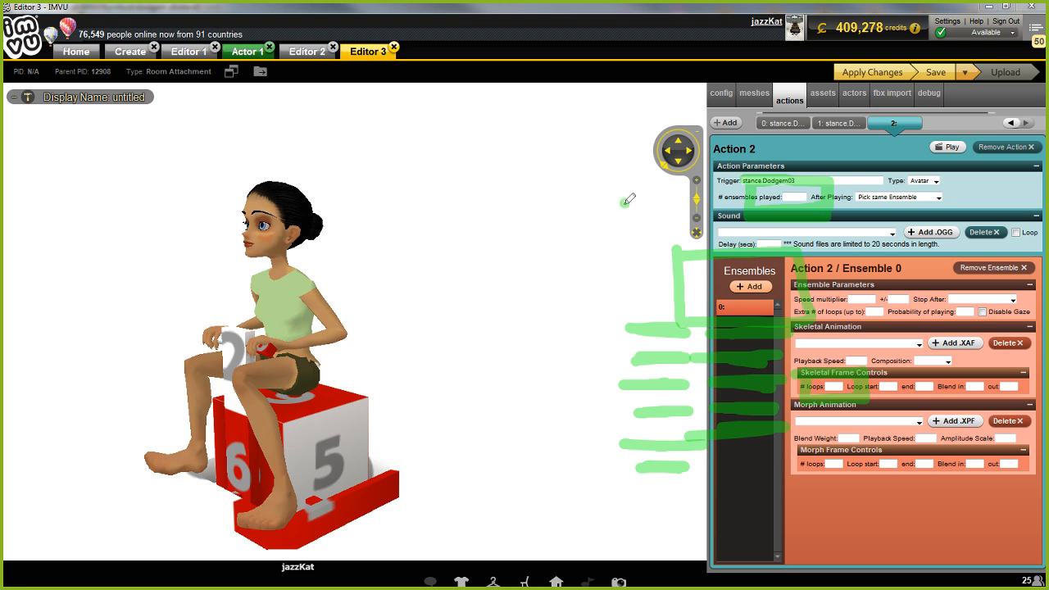
{"action": "mouse_move", "coordinate": [624, 199]}
{"action": "left_mouse_down"}
{"action": "mouse_move", "coordinate": [695, 199]}
{"action": "mouse_move", "coordinate": [656, 194]}
{"action": "mouse_move", "coordinate": [680, 188]}
{"action": "mouse_move", "coordinate": [653, 216]}
{"action": "left_mouse_up"}
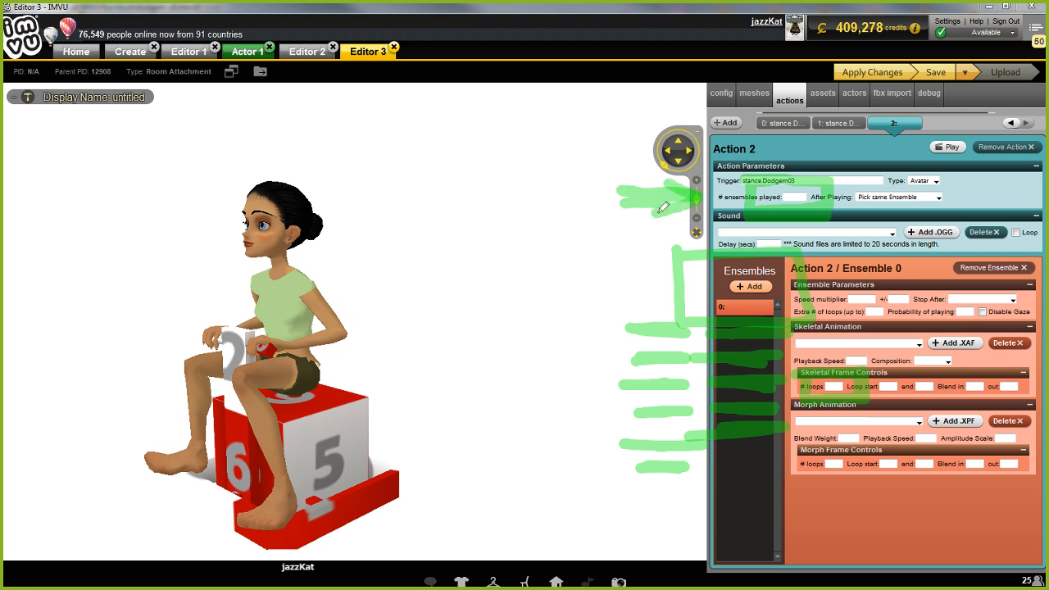
{"action": "left_click_drag", "start_coordinate": [643, 332], "coordinate": [643, 262]}
{"action": "mouse_move", "coordinate": [646, 312]}
{"action": "left_mouse_down"}
{"action": "mouse_move", "coordinate": [651, 250]}
{"action": "mouse_move", "coordinate": [652, 439]}
{"action": "mouse_move", "coordinate": [649, 243]}
{"action": "left_mouse_up"}
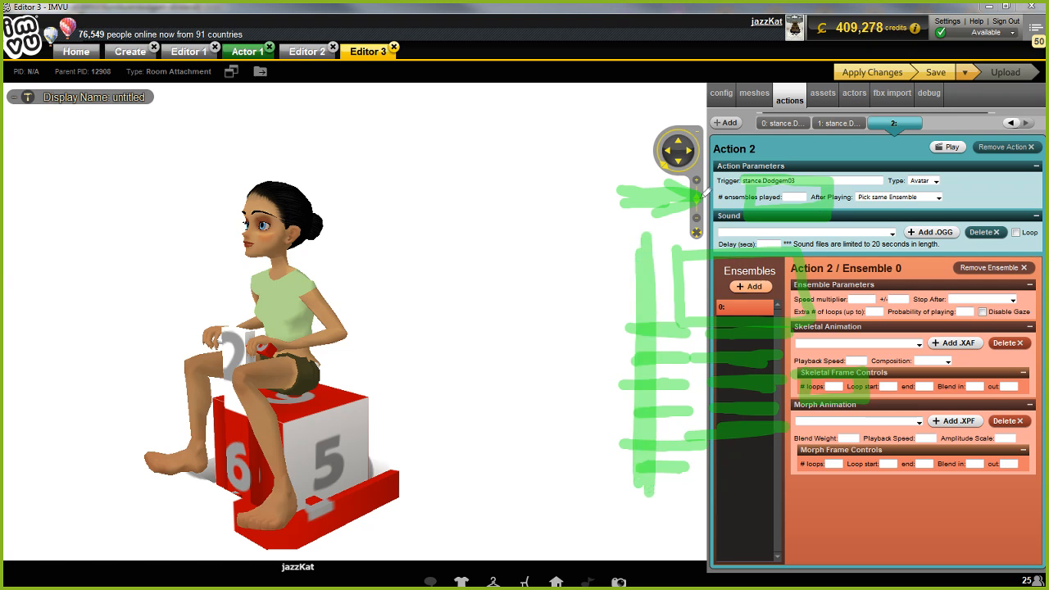
{"action": "mouse_move", "coordinate": [608, 132]}
{"action": "left_mouse_down"}
{"action": "mouse_move", "coordinate": [610, 238]}
{"action": "mouse_move", "coordinate": [613, 221]}
{"action": "left_mouse_up"}
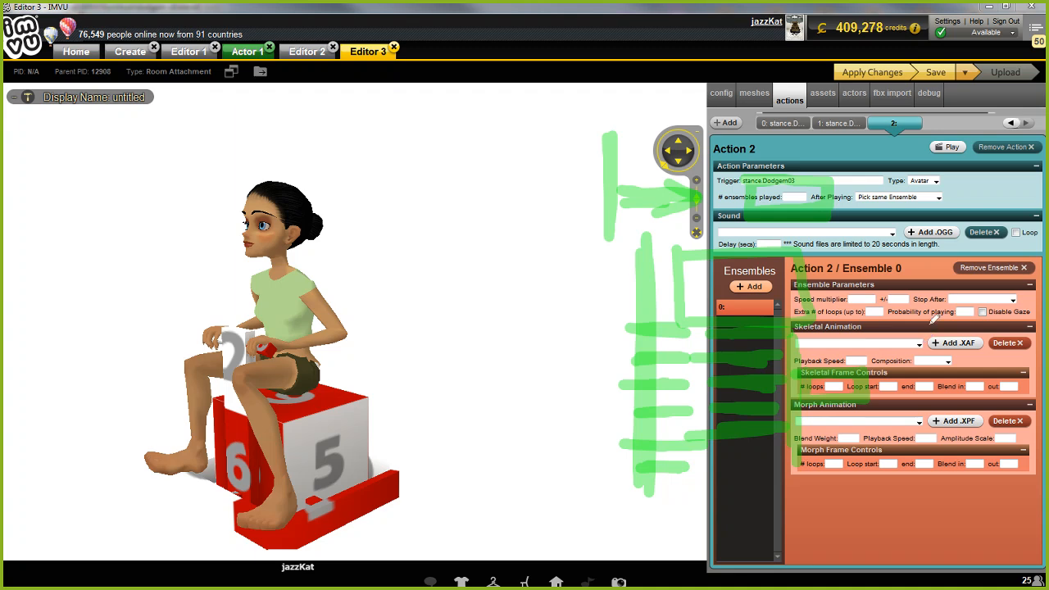
{"action": "mouse_move", "coordinate": [932, 320]}
{"action": "left_mouse_down"}
{"action": "mouse_move", "coordinate": [910, 360]}
{"action": "mouse_move", "coordinate": [778, 348]}
{"action": "mouse_move", "coordinate": [922, 316]}
{"action": "mouse_move", "coordinate": [932, 321]}
{"action": "mouse_move", "coordinate": [781, 358]}
{"action": "left_mouse_up"}
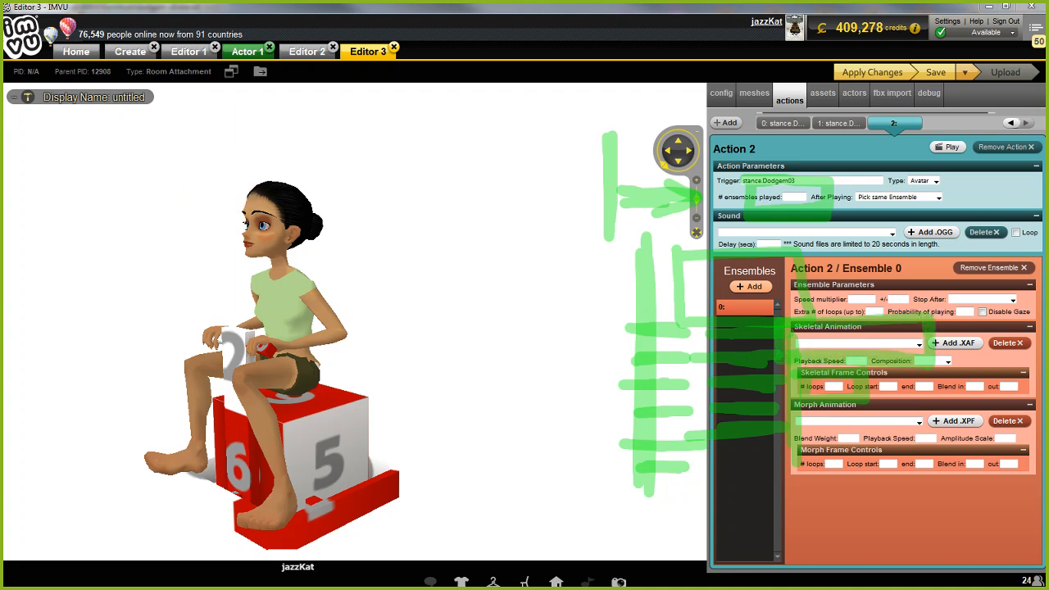
Step: Assign bumper3-PelvisNode.xaf as Action 2's skeletal animation with 0 loops, loop start 1 and end 2, and apply the changes
{"action": "key", "text": "Escape"}
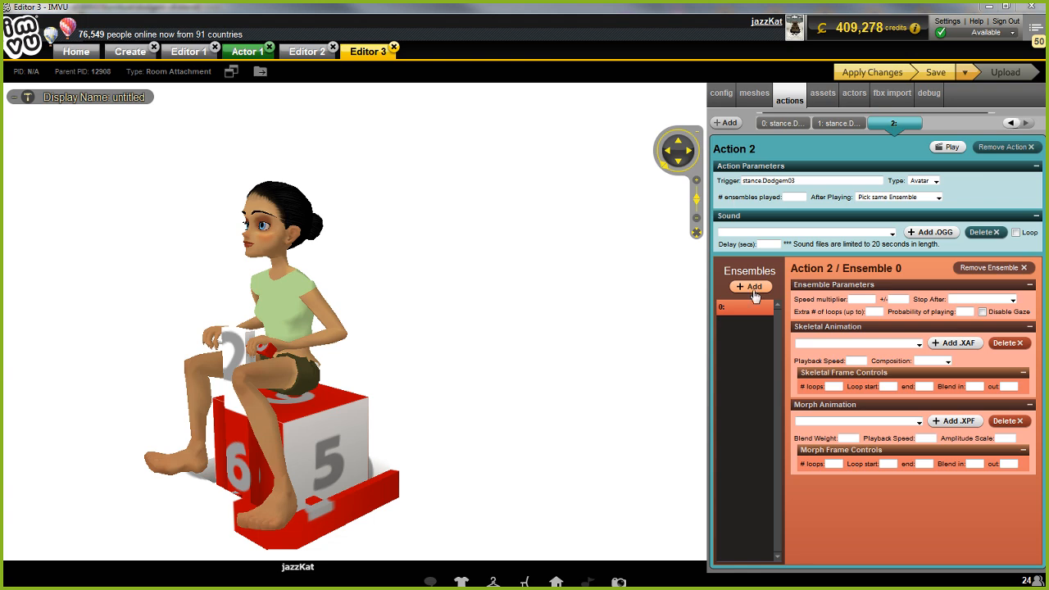
{"action": "left_click", "coordinate": [897, 345]}
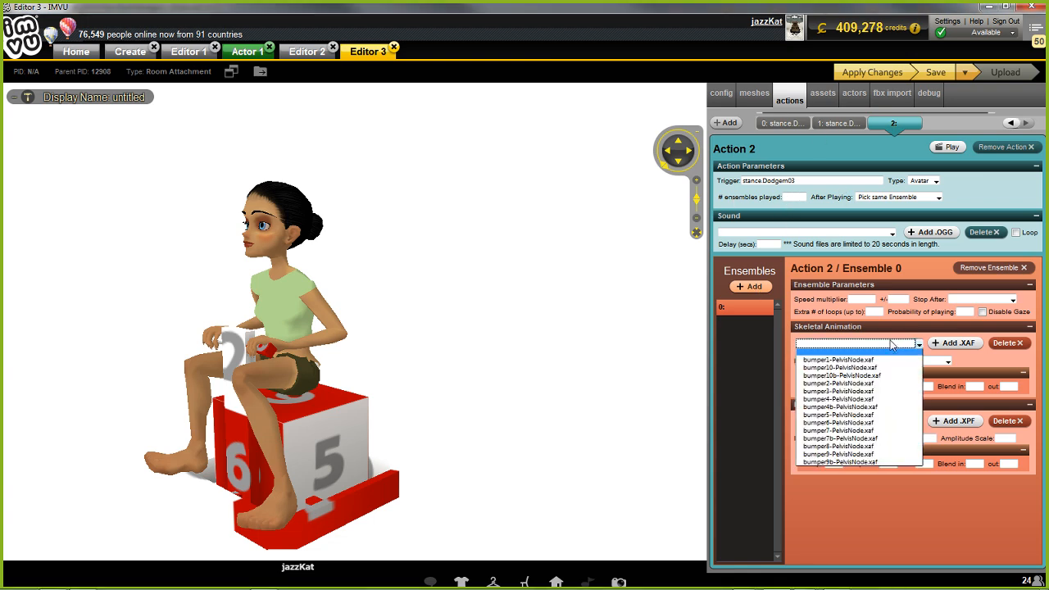
{"action": "left_click", "coordinate": [842, 391]}
{"action": "left_click", "coordinate": [832, 386]}
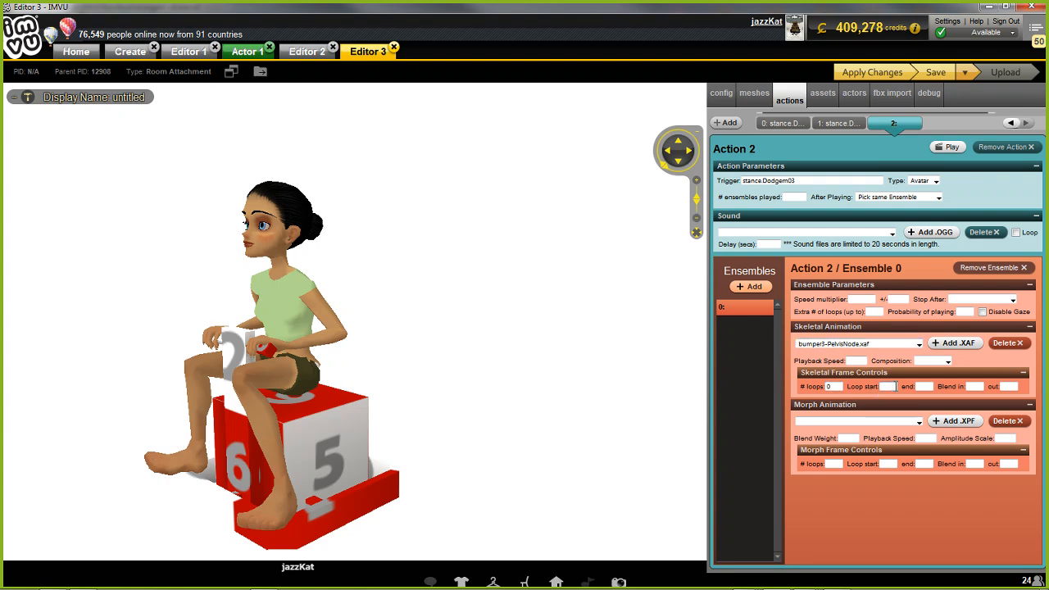
{"action": "type", "text": "1"}
{"action": "left_click", "coordinate": [922, 386]}
{"action": "type", "text": "2"}
{"action": "left_click", "coordinate": [869, 72]}
Step: Test the avatar's poses on the dodgem's seat spots in the preview and compare Action 1's settings with Action 2's
{"action": "left_click_drag", "start_coordinate": [575, 401], "coordinate": [471, 363]}
{"action": "left_click", "coordinate": [442, 360]}
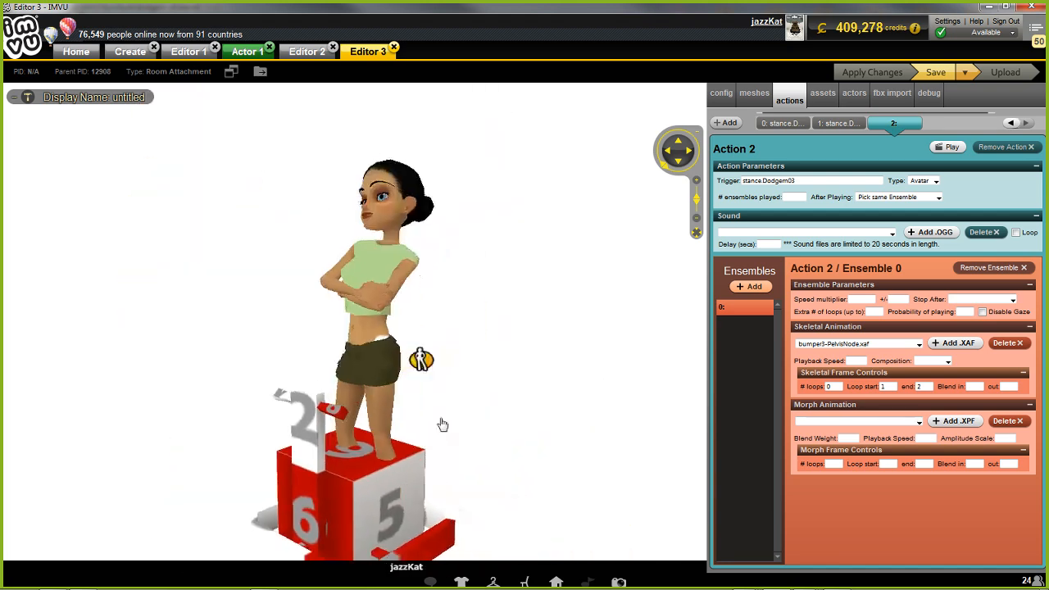
{"action": "scroll", "coordinate": [350, 422], "scroll_direction": "down", "scroll_amount": 3}
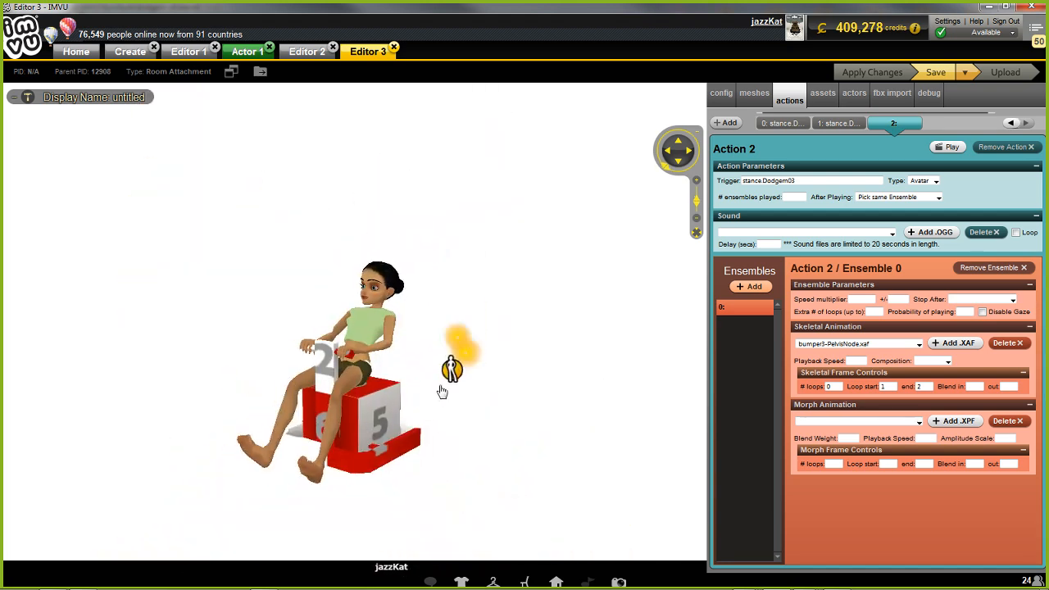
{"action": "left_click_drag", "start_coordinate": [472, 392], "coordinate": [399, 350]}
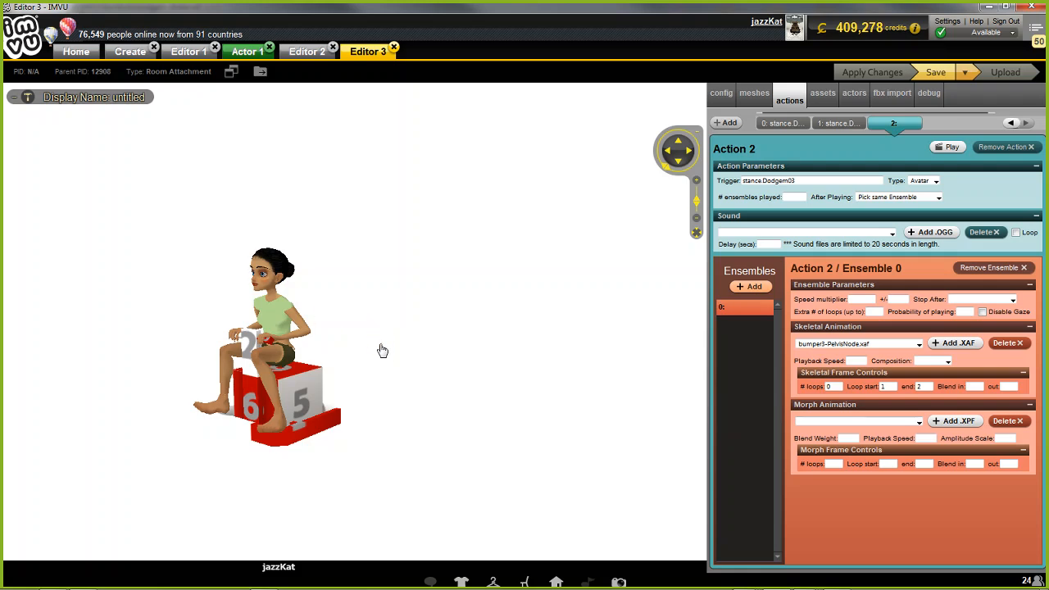
{"action": "left_click", "coordinate": [379, 345]}
{"action": "scroll", "coordinate": [447, 412], "scroll_direction": "up", "scroll_amount": 3}
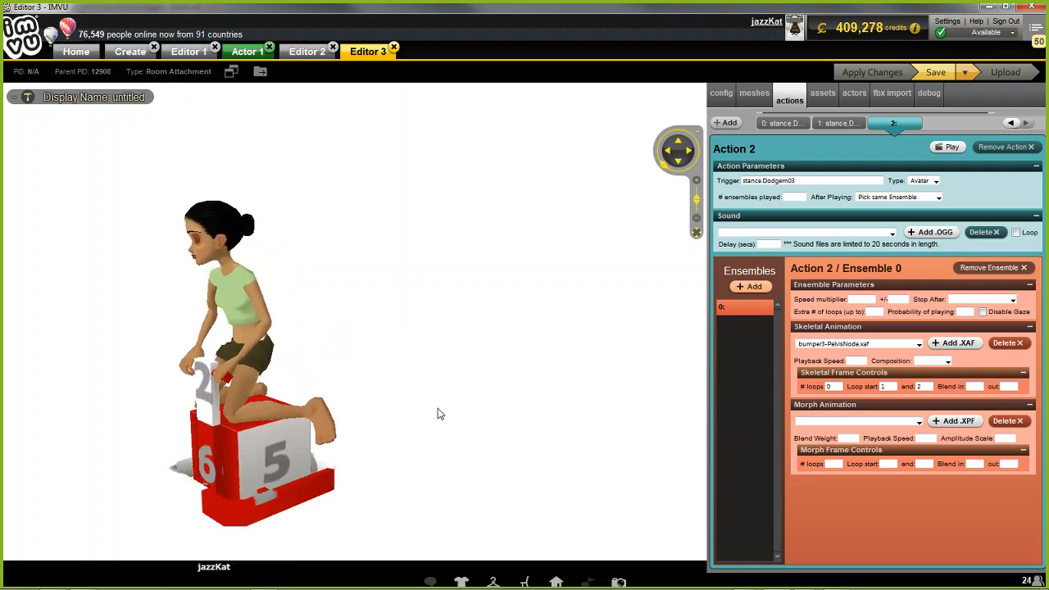
{"action": "left_click_drag", "start_coordinate": [452, 416], "coordinate": [484, 399]}
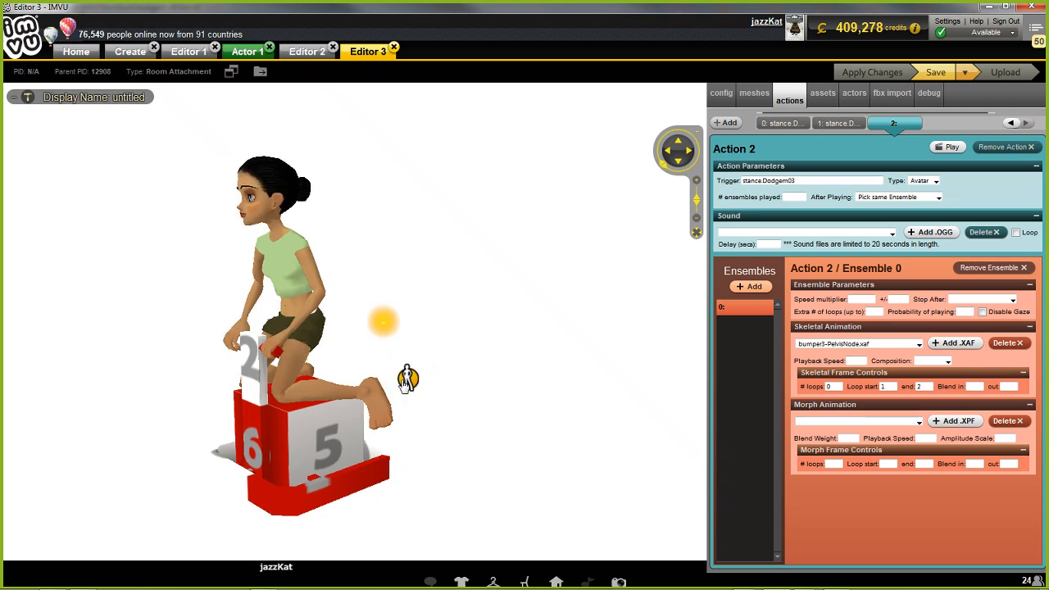
{"action": "left_click", "coordinate": [401, 380]}
{"action": "left_click", "coordinate": [838, 124]}
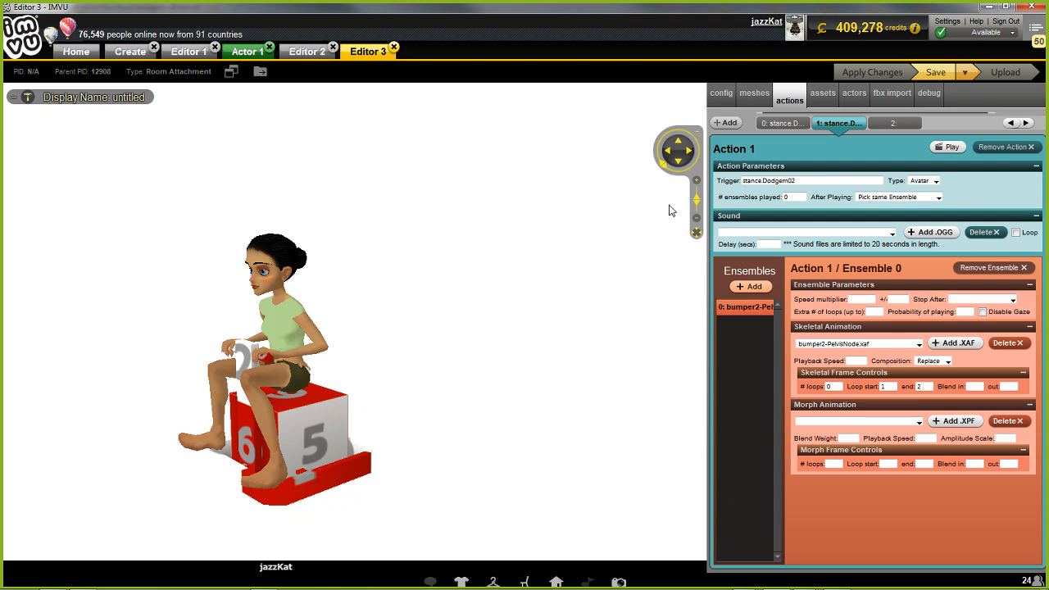
{"action": "left_click", "coordinate": [893, 123]}
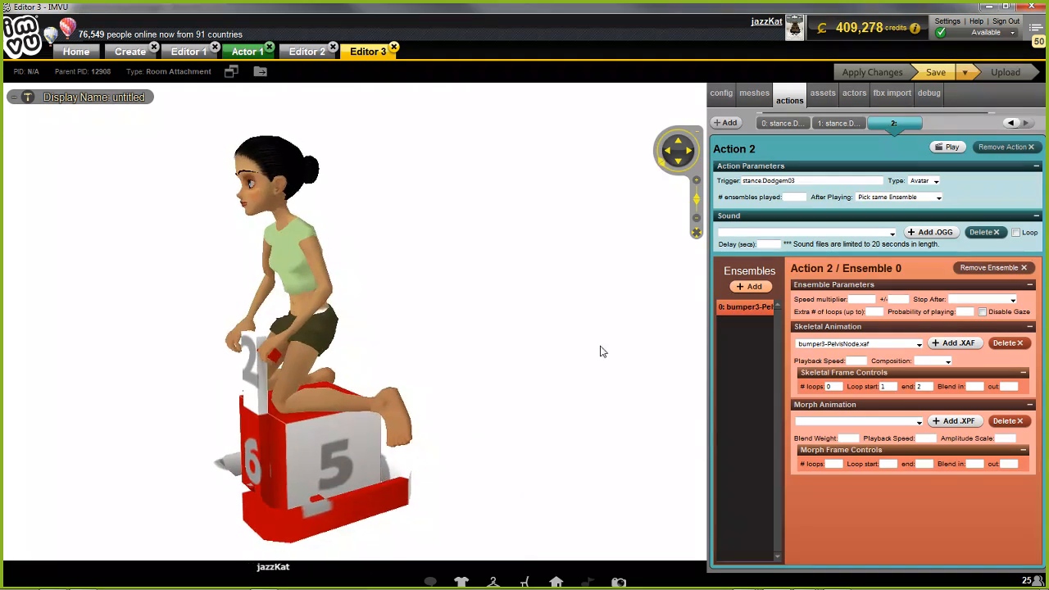
Step: Add a new action with trigger stance.Dodgem04, type Avatar and Pick same Ensemble after playing
{"action": "left_click", "coordinate": [728, 123]}
{"action": "left_click", "coordinate": [813, 180]}
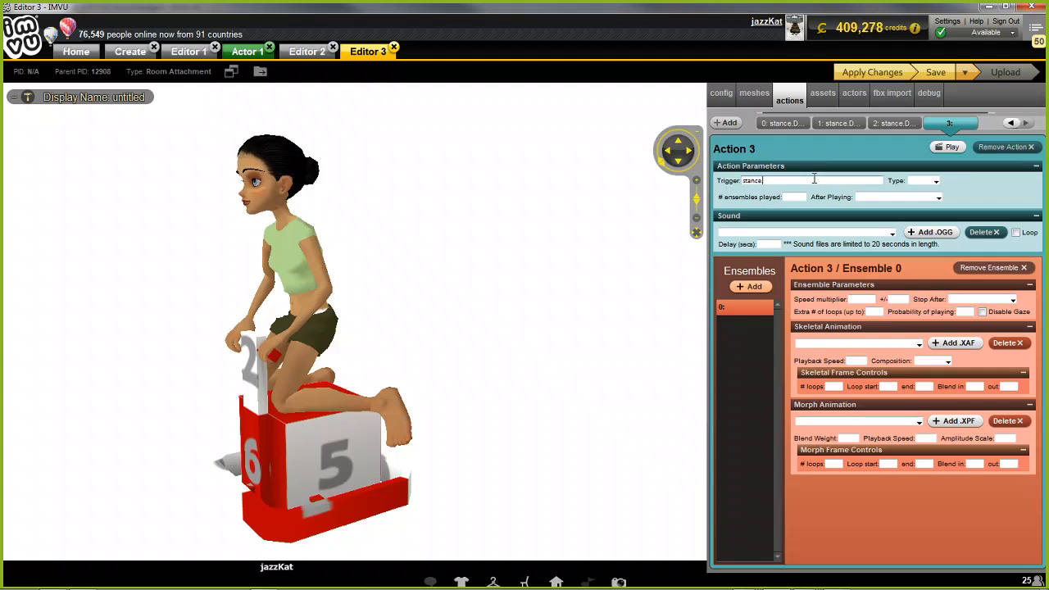
{"action": "type", "text": "stance.Dodgem04"}
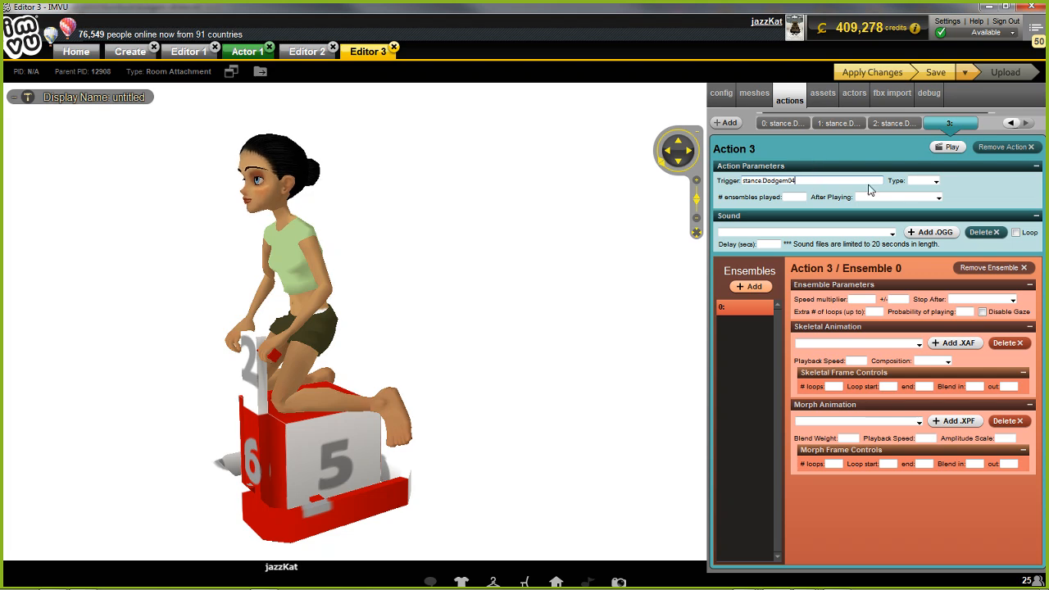
{"action": "left_click", "coordinate": [926, 181]}
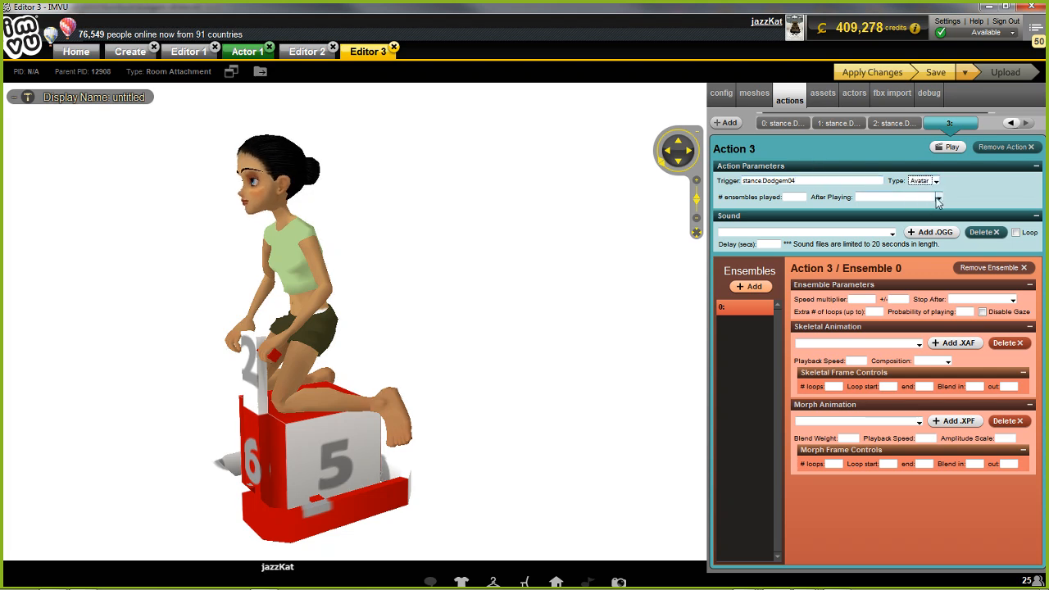
{"action": "left_click", "coordinate": [938, 198]}
{"action": "left_click", "coordinate": [900, 223]}
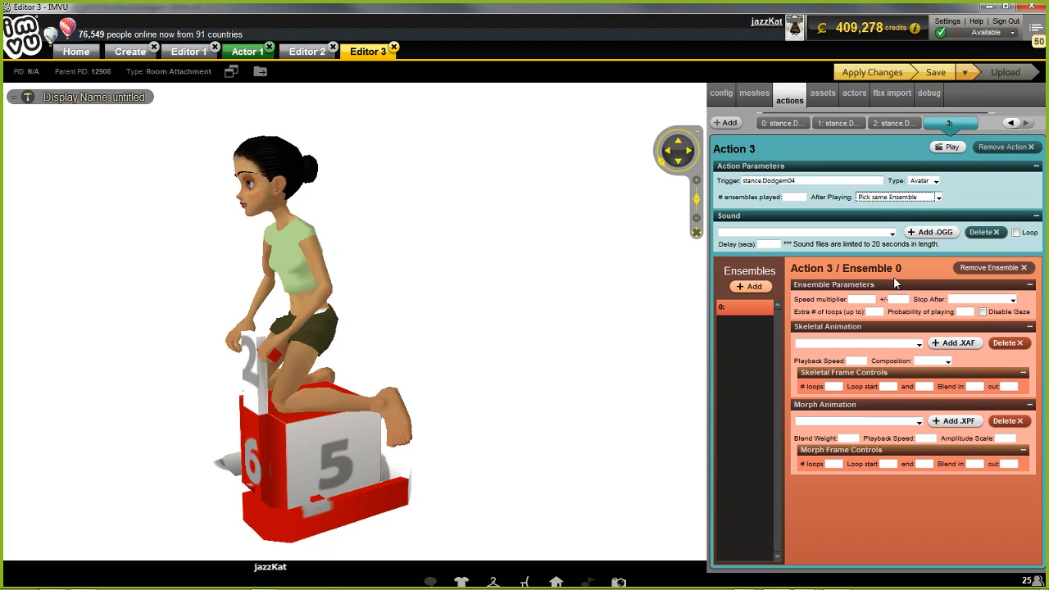
Step: Set Action 3's skeletal composition to Replace and its animation to bumper4-PelvisNode.xaf
{"action": "left_click", "coordinate": [948, 364]}
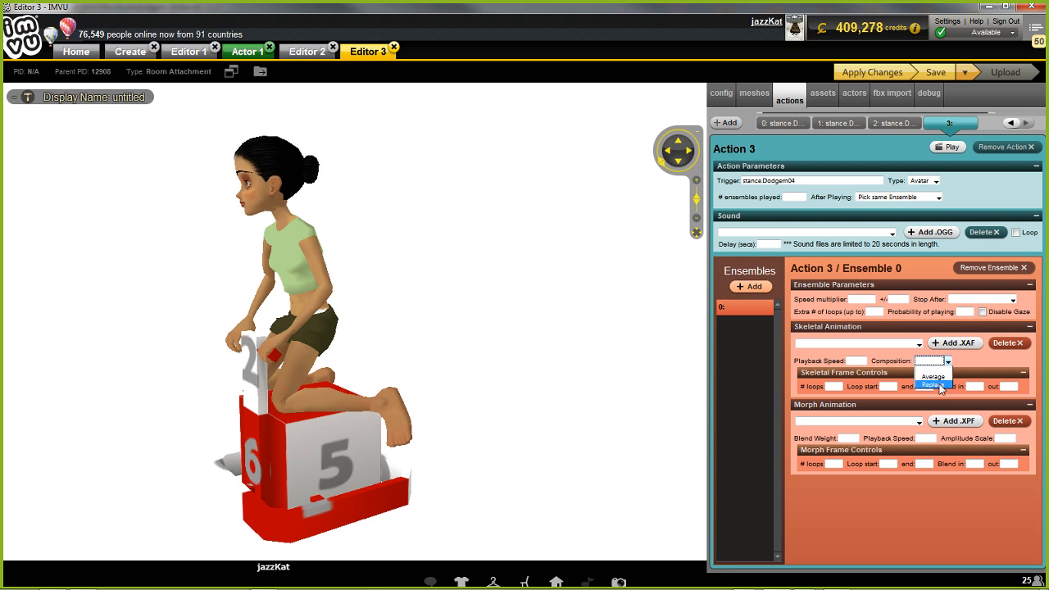
{"action": "left_click", "coordinate": [930, 375]}
{"action": "left_click", "coordinate": [919, 344]}
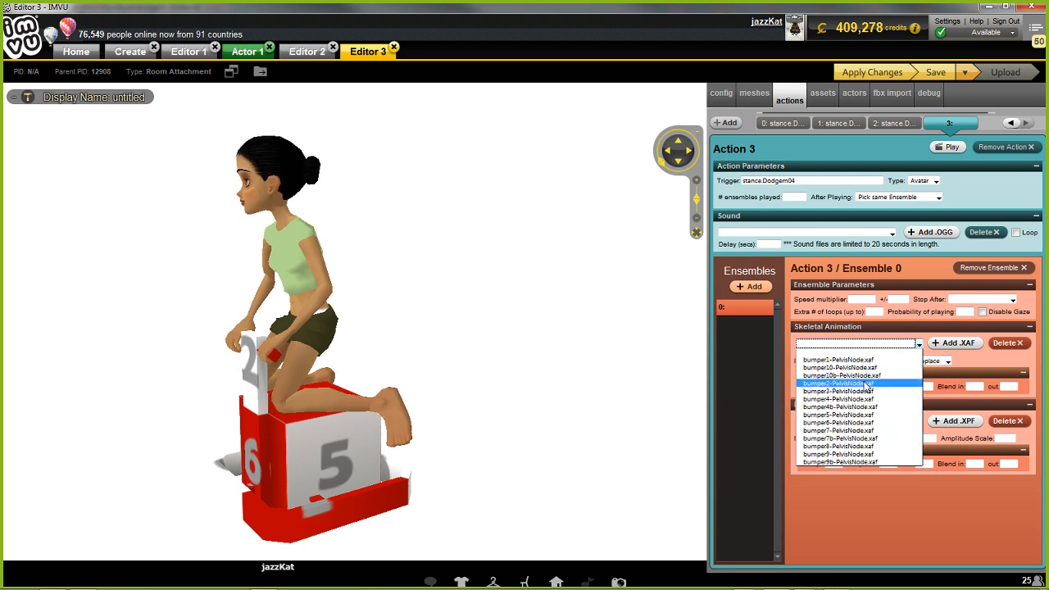
{"action": "left_click", "coordinate": [836, 398]}
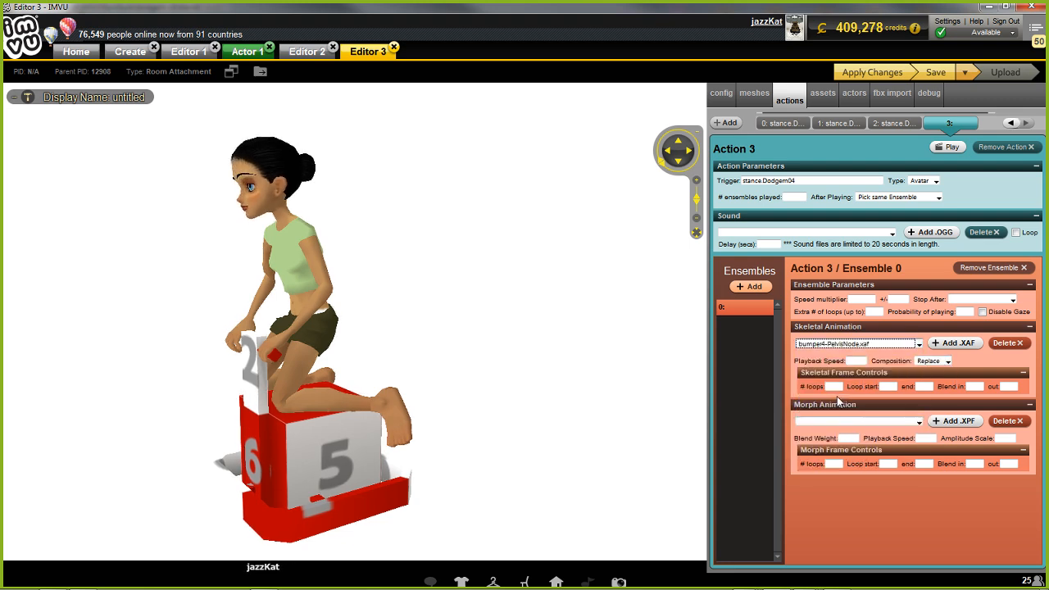
Step: Set Action 3's skeletal frame controls to 0 loops, loop start 1 and end 2, and apply the changes
{"action": "left_click", "coordinate": [832, 386]}
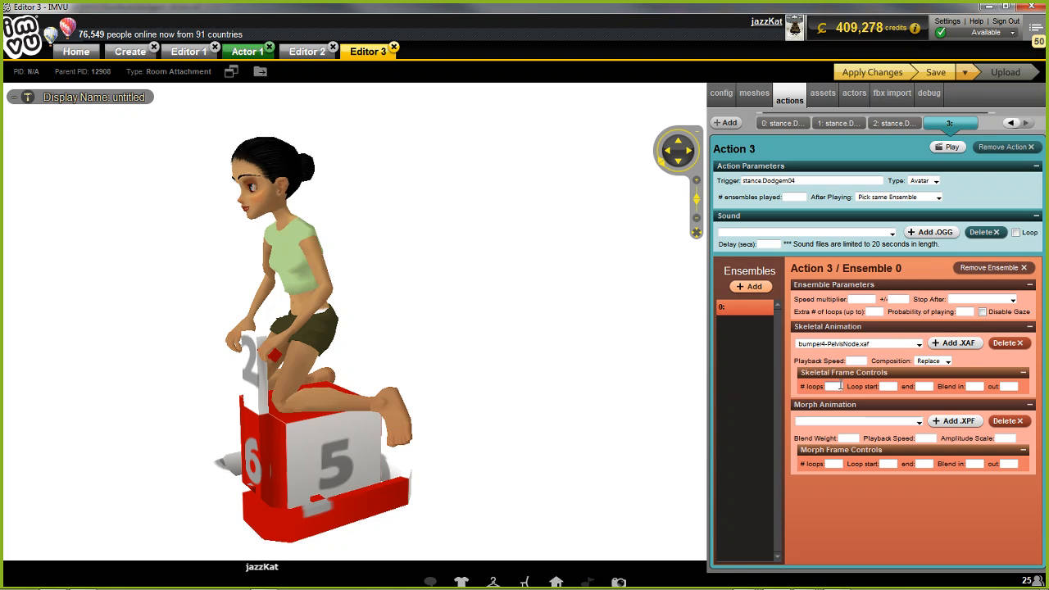
{"action": "type", "text": "0"}
{"action": "left_click", "coordinate": [886, 386]}
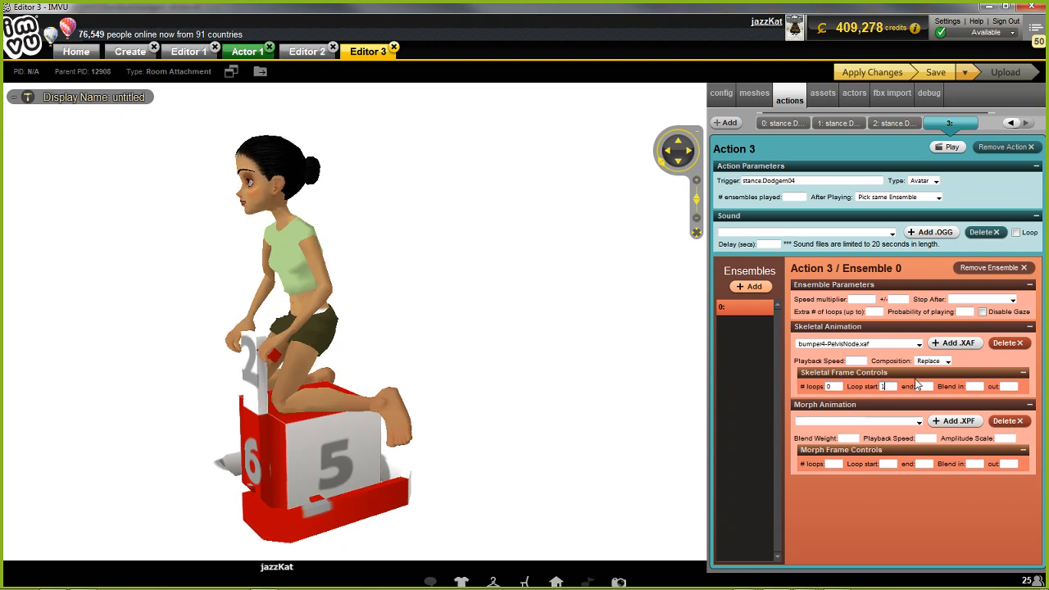
{"action": "left_click", "coordinate": [919, 386]}
{"action": "type", "text": "2"}
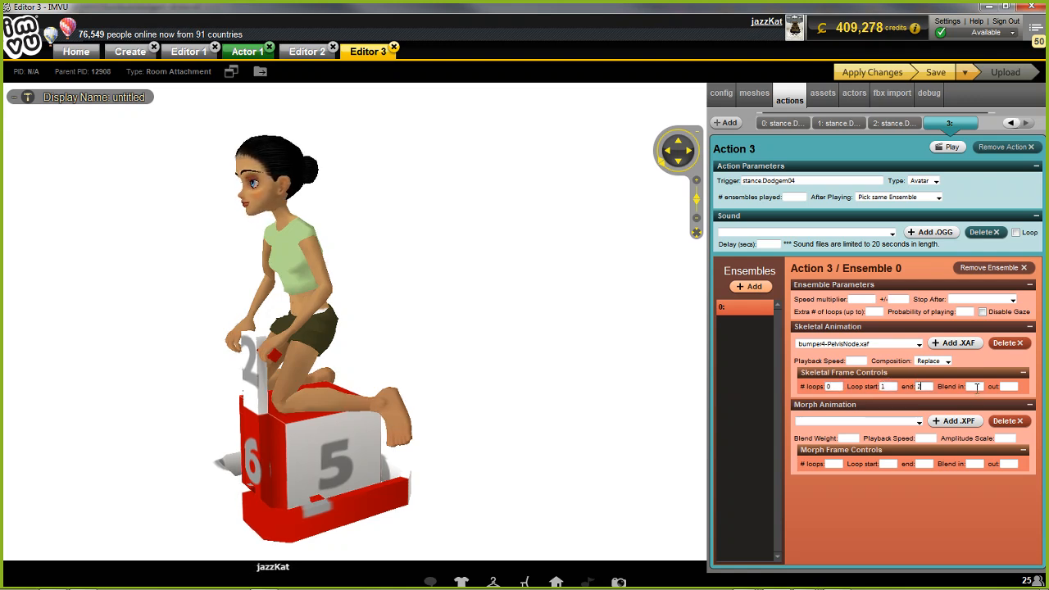
{"action": "left_click", "coordinate": [873, 74]}
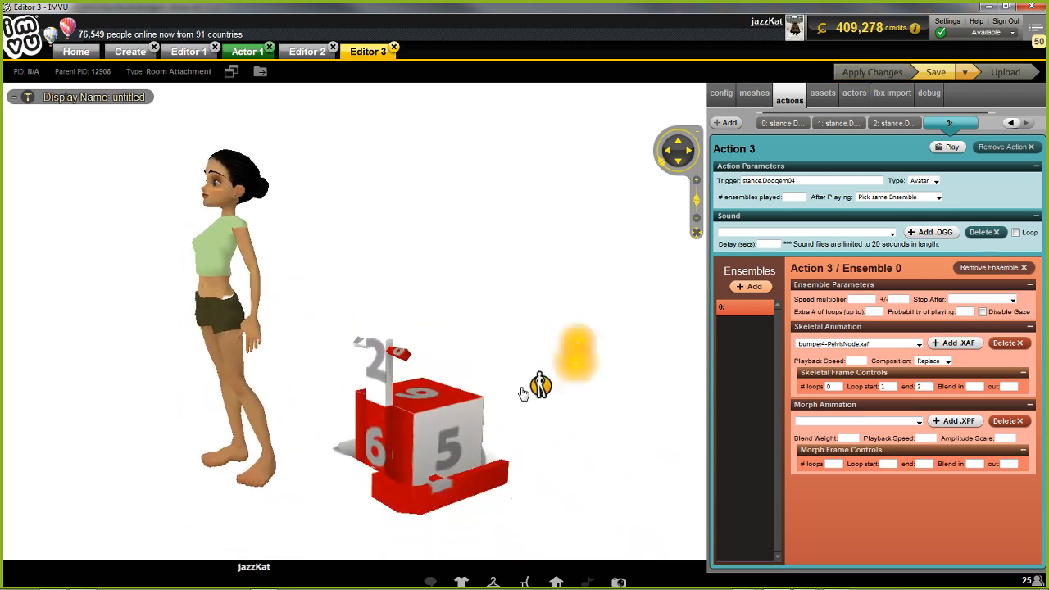
Step: Move the avatar between the dodgem's seat spots in the preview to check the stance.Dodgem04 pose
{"action": "left_click", "coordinate": [565, 374]}
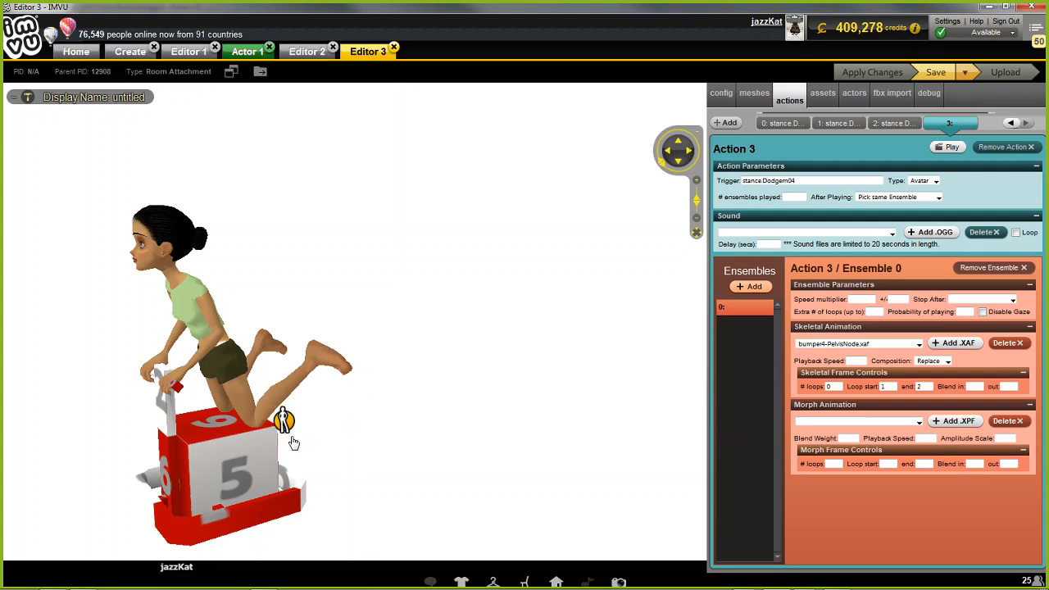
{"action": "left_click", "coordinate": [287, 423]}
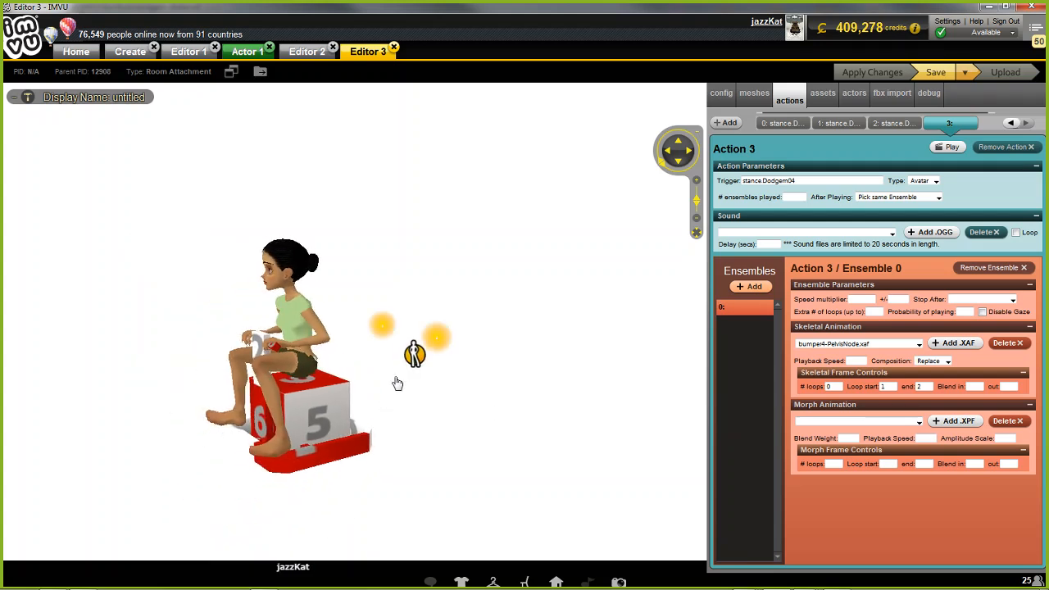
{"action": "left_click", "coordinate": [415, 355]}
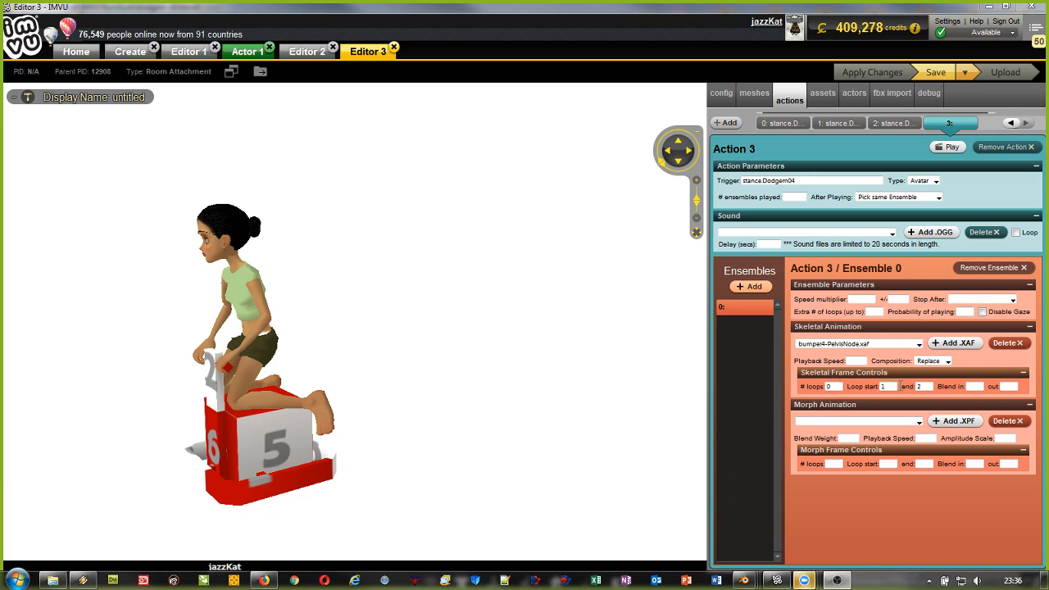
Step: Add another action with trigger stance.Dodgem05, type Avatar and Pick same Ensemble after playing
{"action": "left_click", "coordinate": [727, 123]}
{"action": "left_click", "coordinate": [784, 181]}
{"action": "type", "text": "stan"}
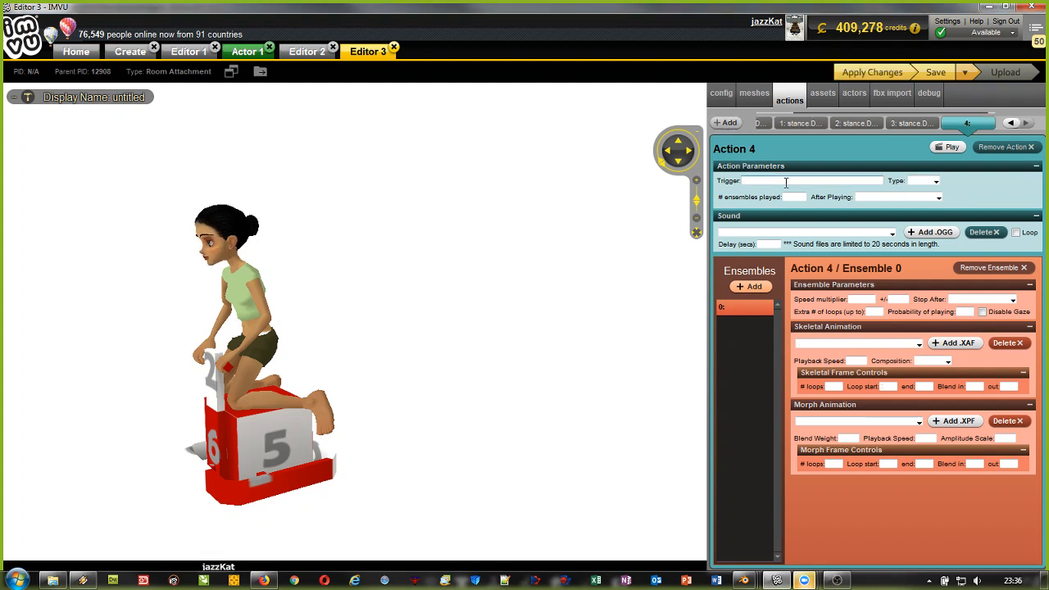
{"action": "type", "text": "ce."}
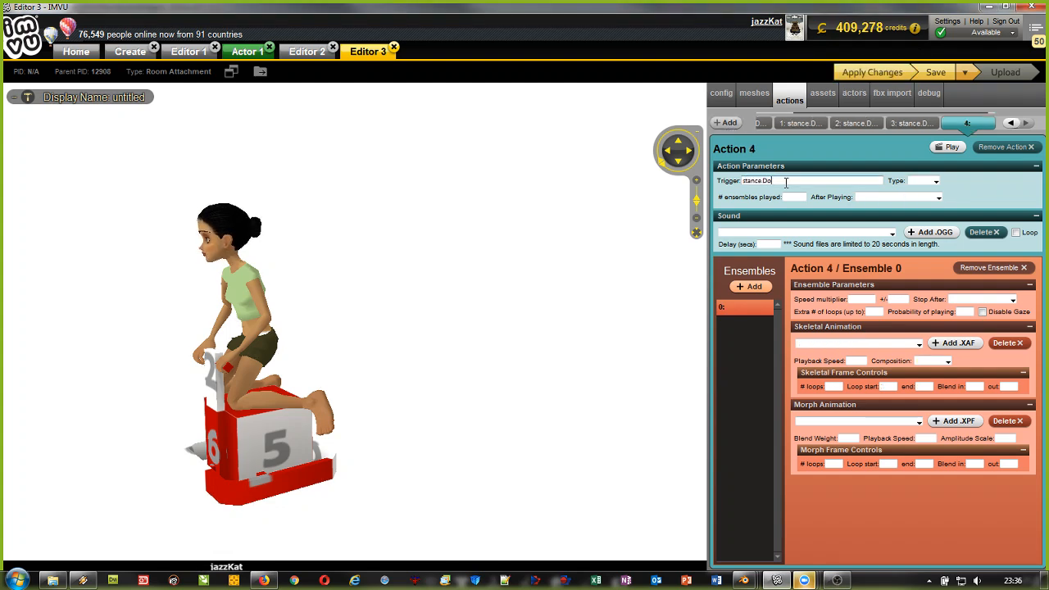
{"action": "type", "text": " Dodgem05"}
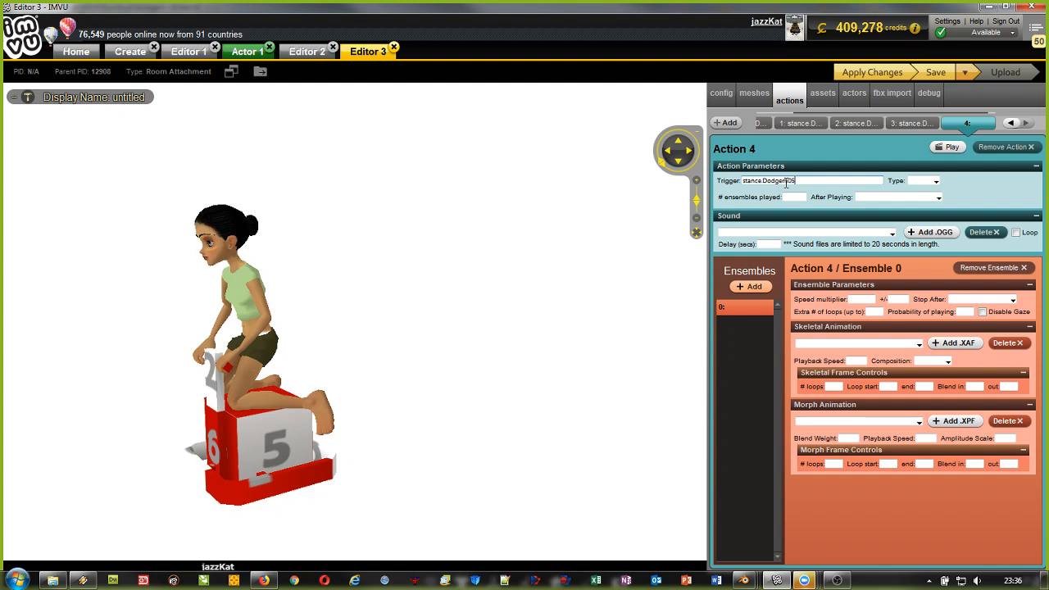
{"action": "left_click", "coordinate": [934, 181]}
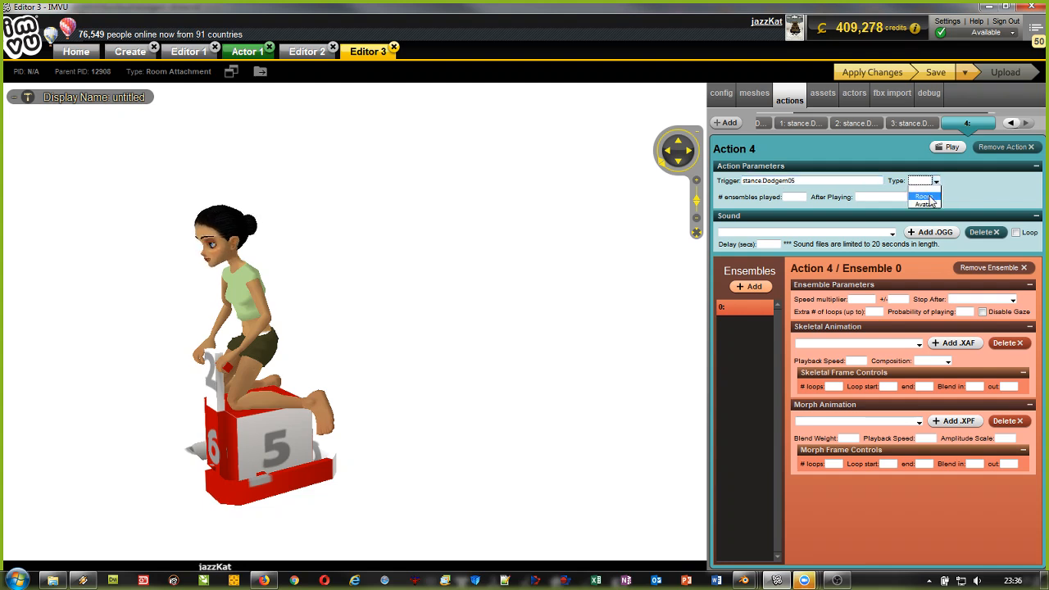
{"action": "left_click", "coordinate": [928, 206]}
{"action": "left_click", "coordinate": [938, 197]}
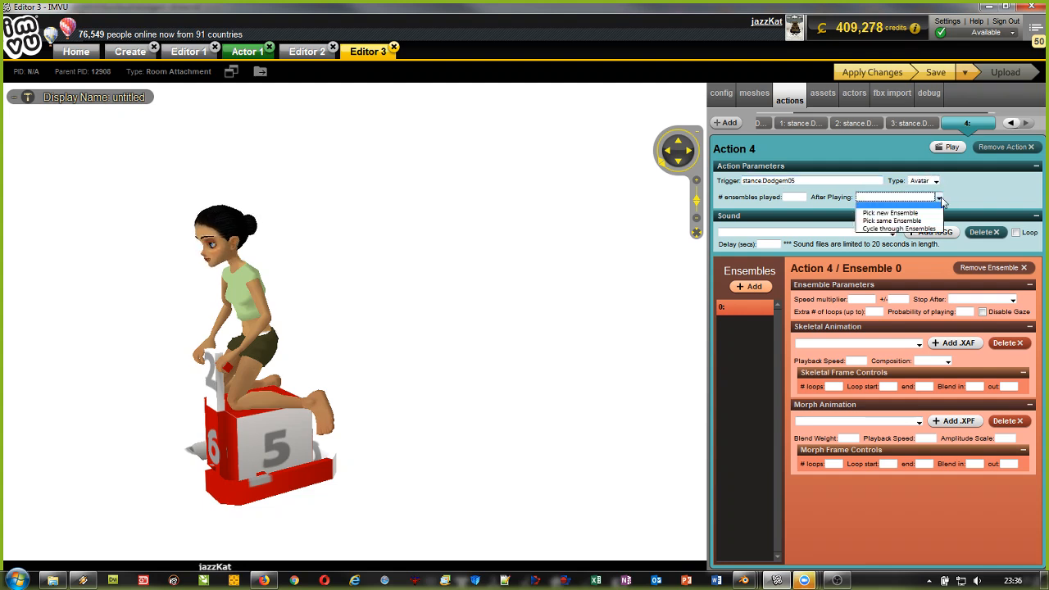
{"action": "left_click", "coordinate": [898, 221]}
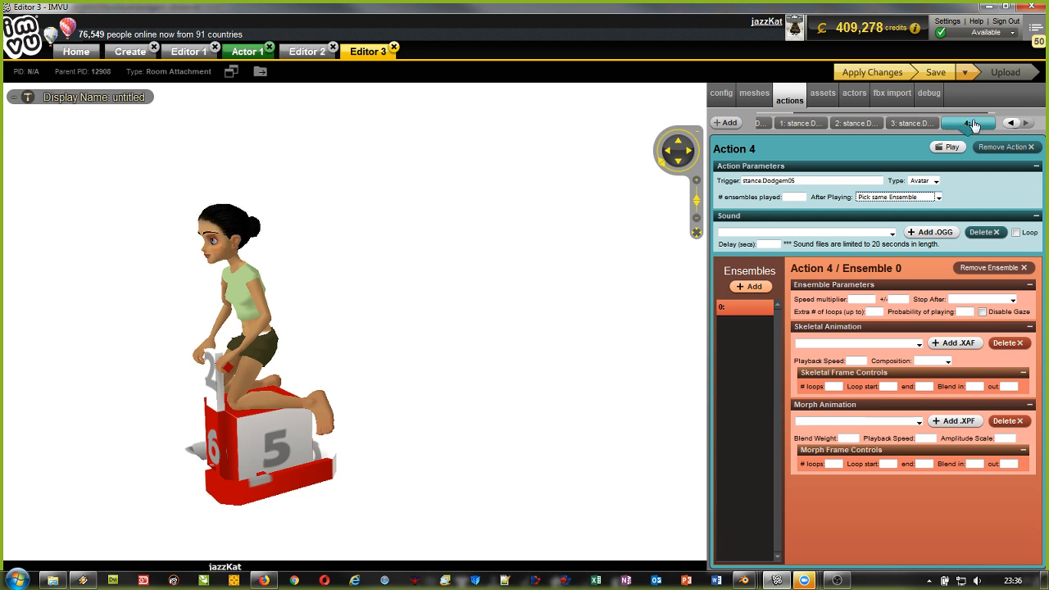
Step: Assign bumper5-PelvisNode.xaf as Action 4's skeletal animation with 0 loops, loop start 1, end 2 and Replace composition
{"action": "left_click", "coordinate": [918, 344]}
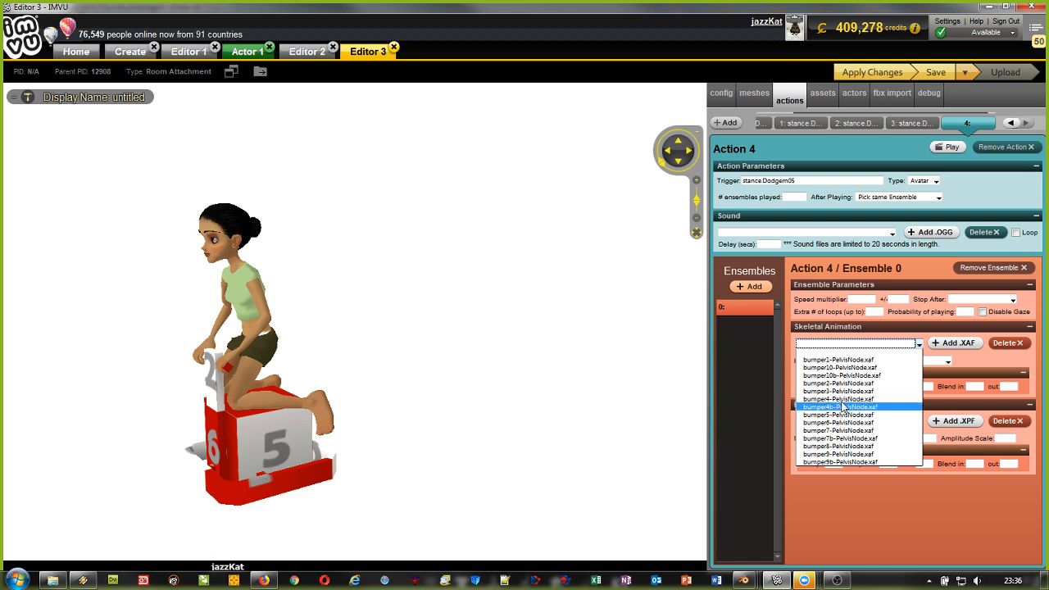
{"action": "left_click", "coordinate": [820, 415]}
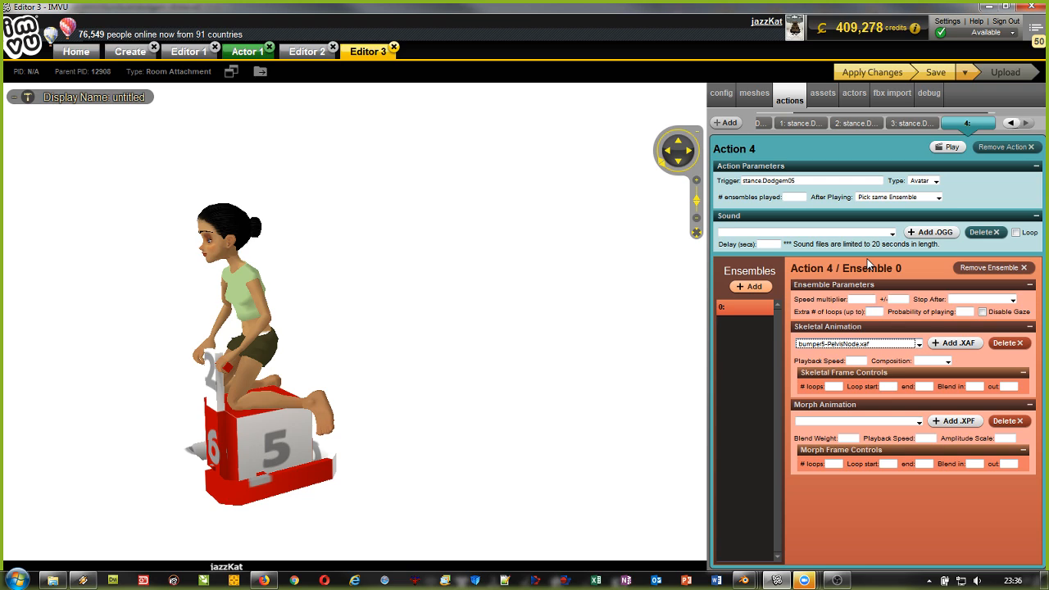
{"action": "left_click", "coordinate": [836, 386]}
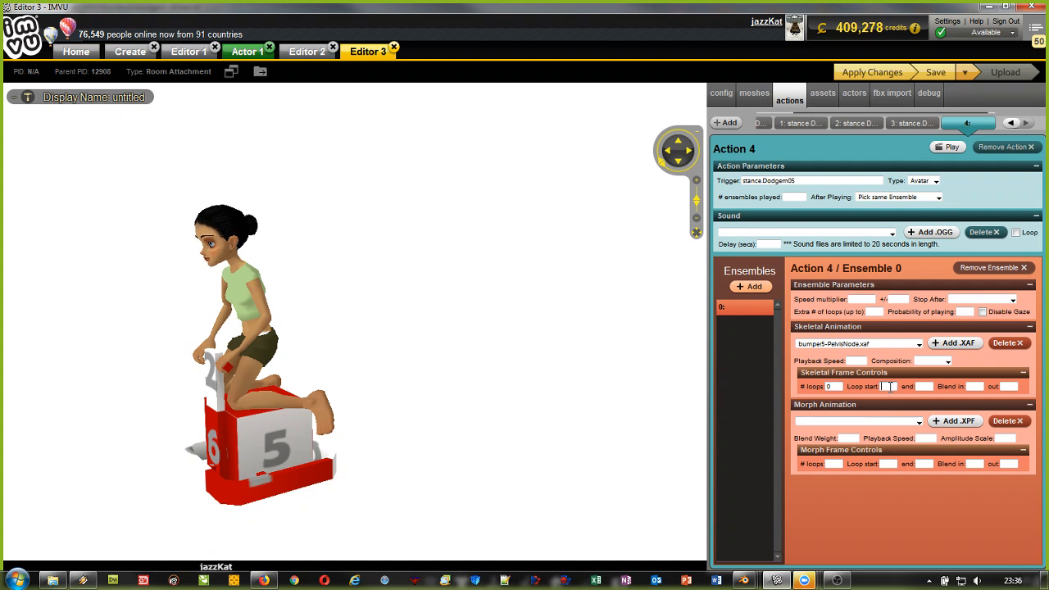
{"action": "left_click", "coordinate": [919, 386]}
{"action": "type", "text": "2"}
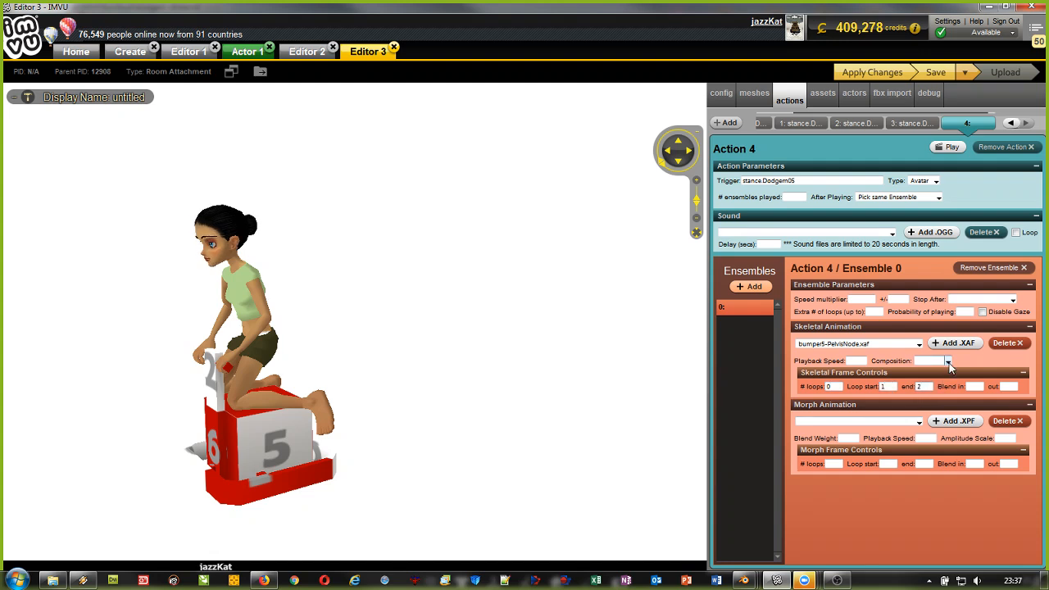
{"action": "left_click", "coordinate": [947, 361]}
{"action": "left_click", "coordinate": [943, 385]}
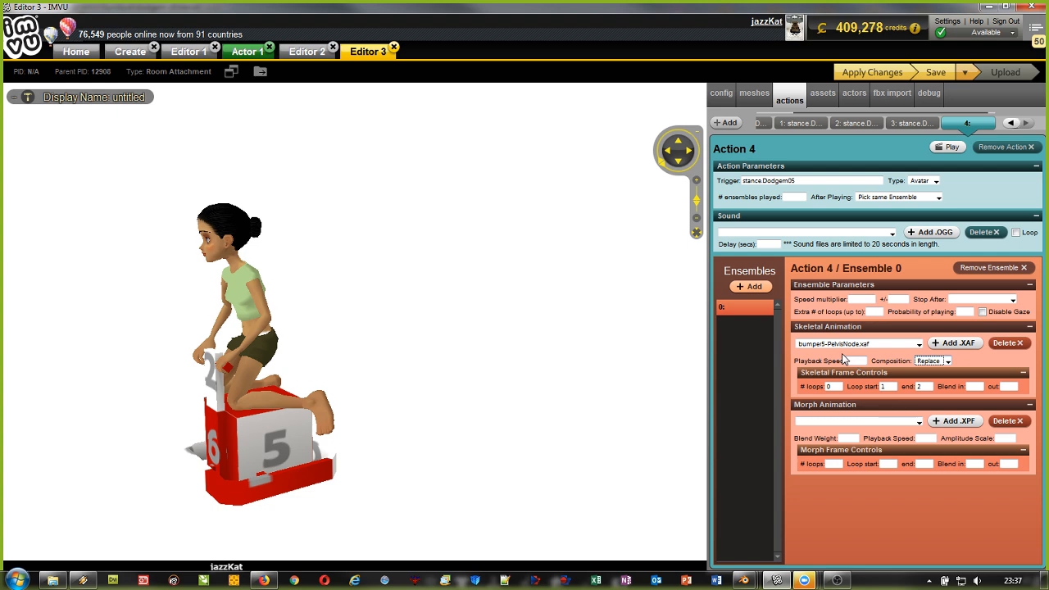
Step: Apply the Action 4 changes and move the avatar onto the dodgem's seat spot to check the stance.Dodgem05 pose
{"action": "left_click", "coordinate": [872, 72]}
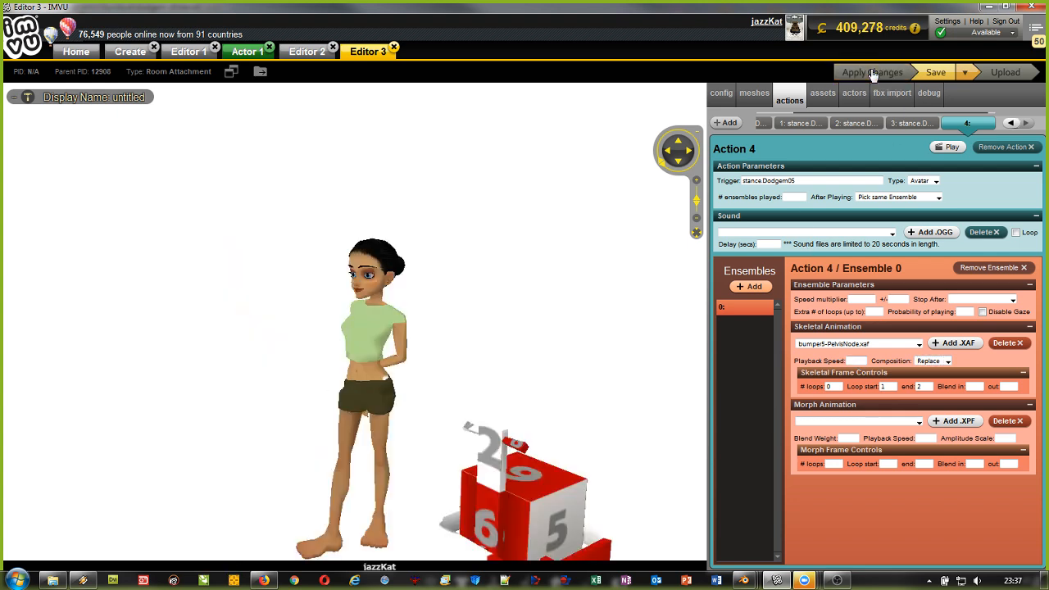
{"action": "left_click_drag", "start_coordinate": [549, 446], "coordinate": [485, 416]}
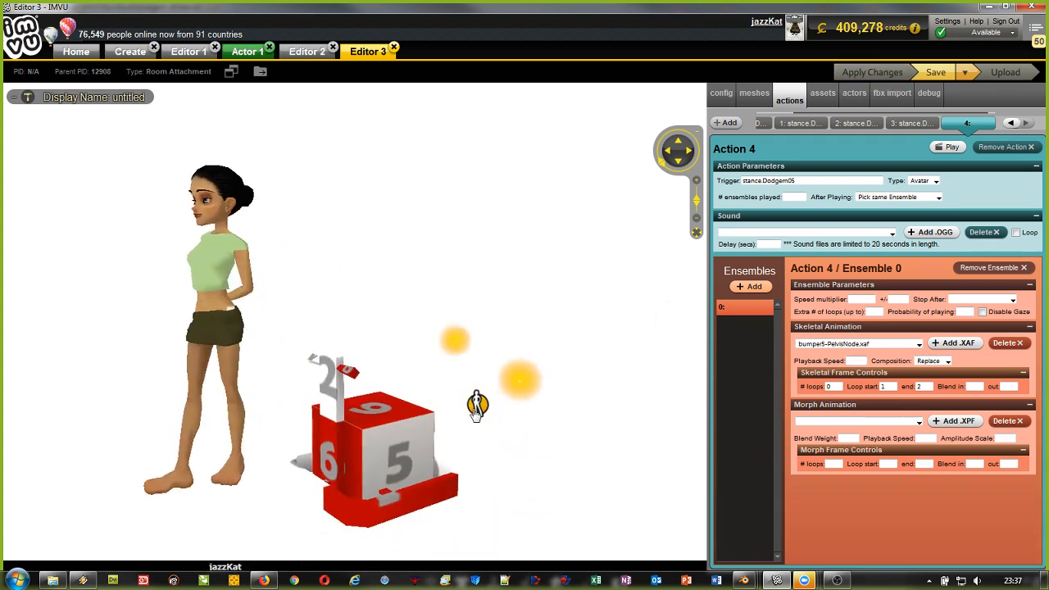
{"action": "left_click", "coordinate": [476, 404]}
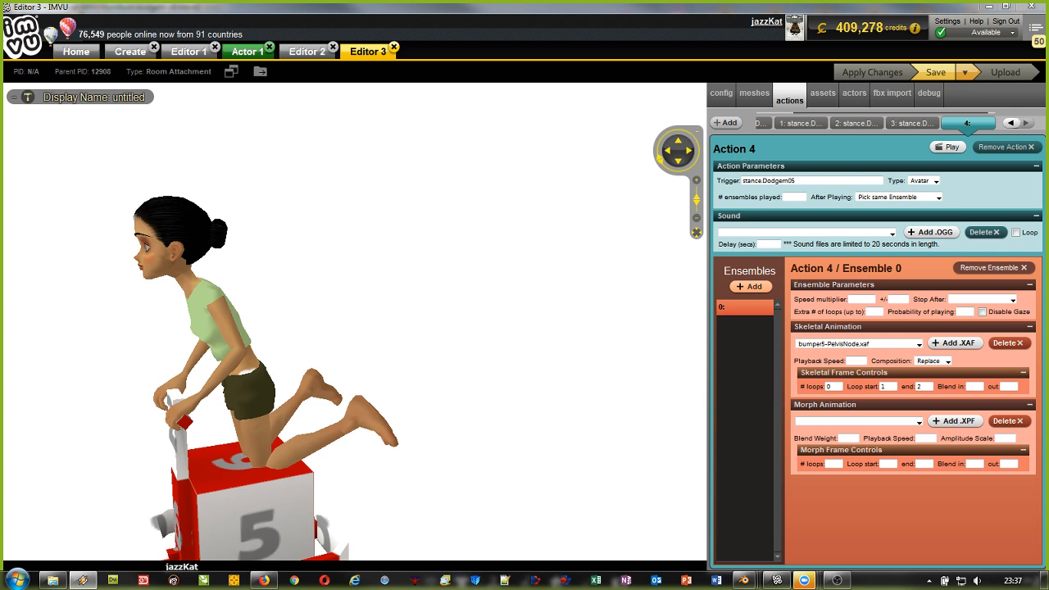
{"action": "left_click", "coordinate": [645, 13]}
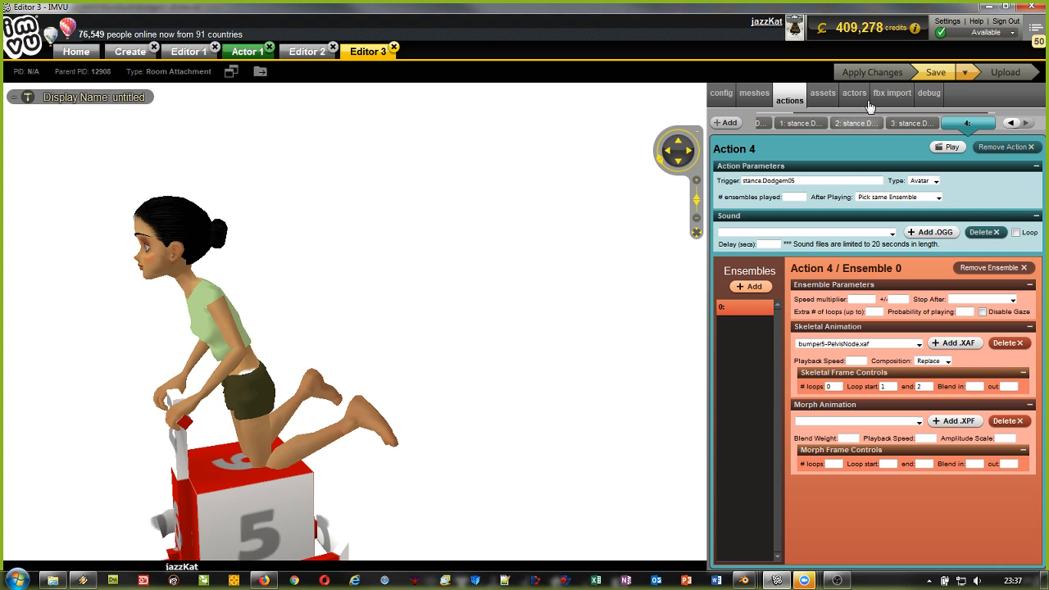
Step: Add another action with trigger stance.Dodgem06, type Avatar and Pick same Ensemble after playing
{"action": "left_click", "coordinate": [727, 123]}
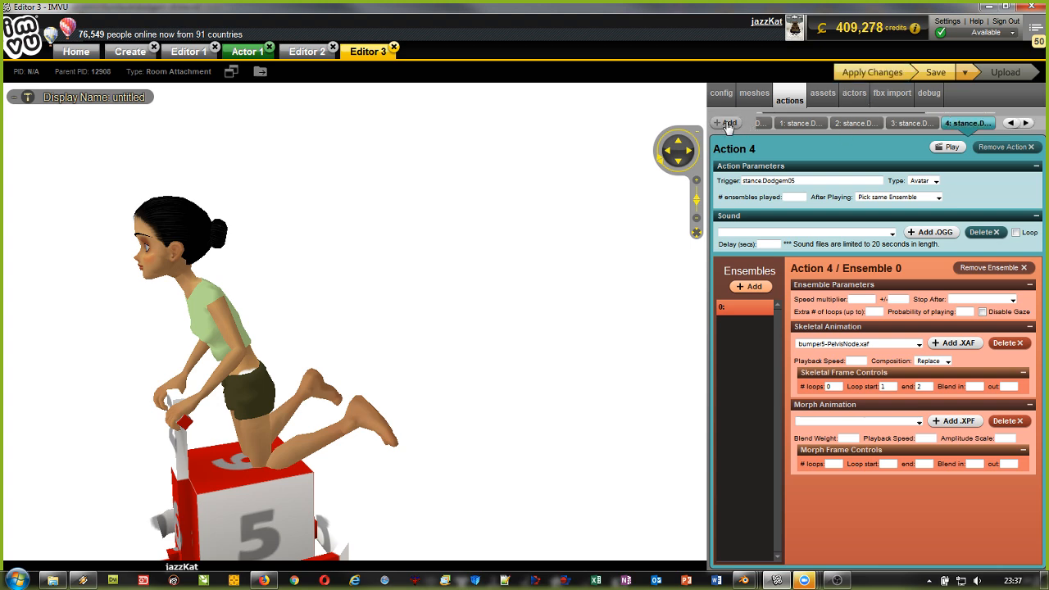
{"action": "left_click", "coordinate": [805, 181]}
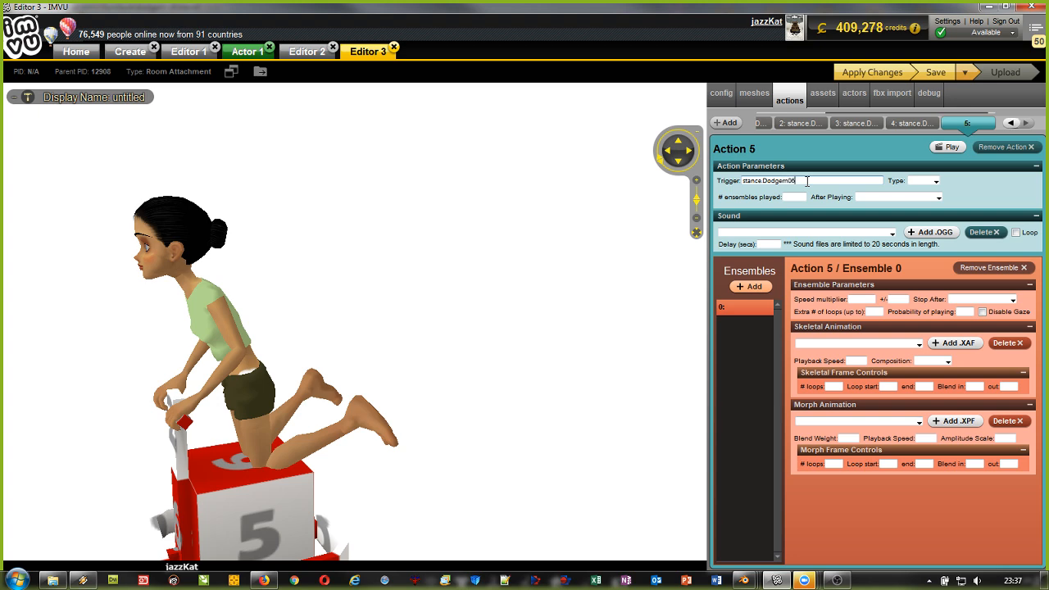
{"action": "left_click", "coordinate": [935, 181]}
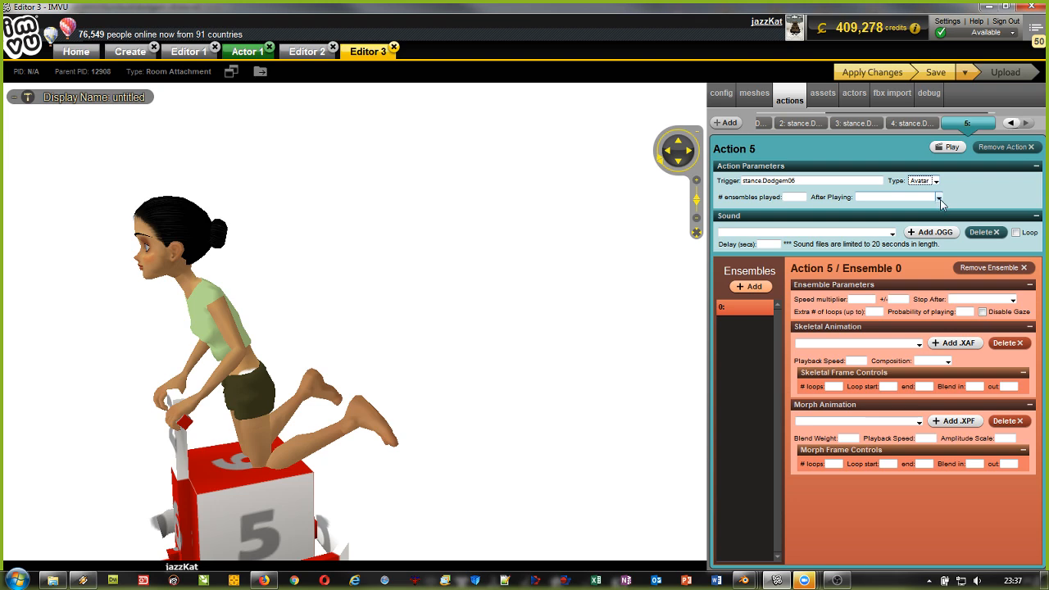
{"action": "left_click", "coordinate": [940, 198]}
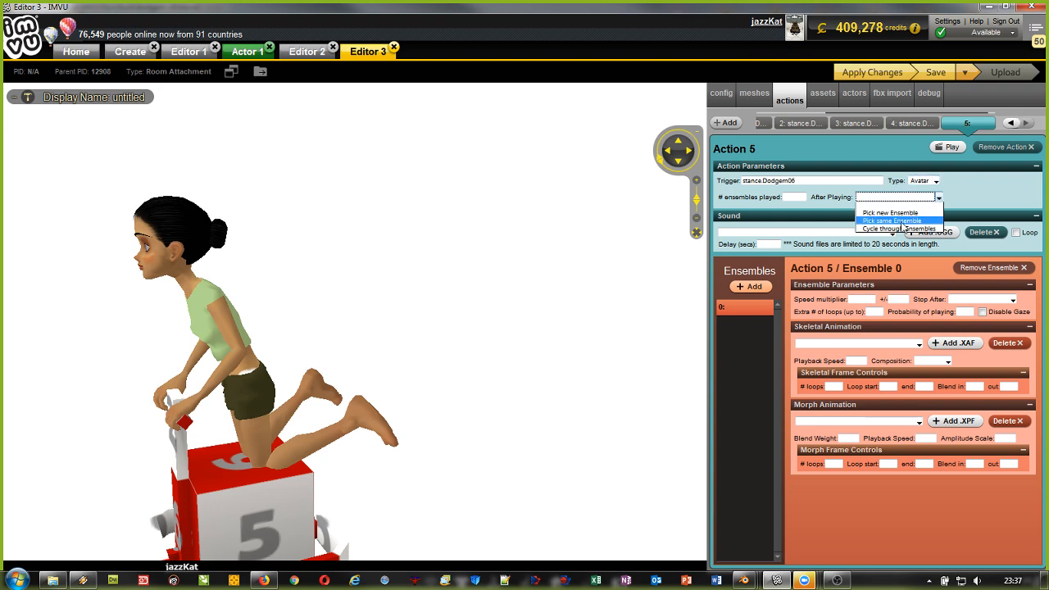
{"action": "left_click", "coordinate": [898, 224]}
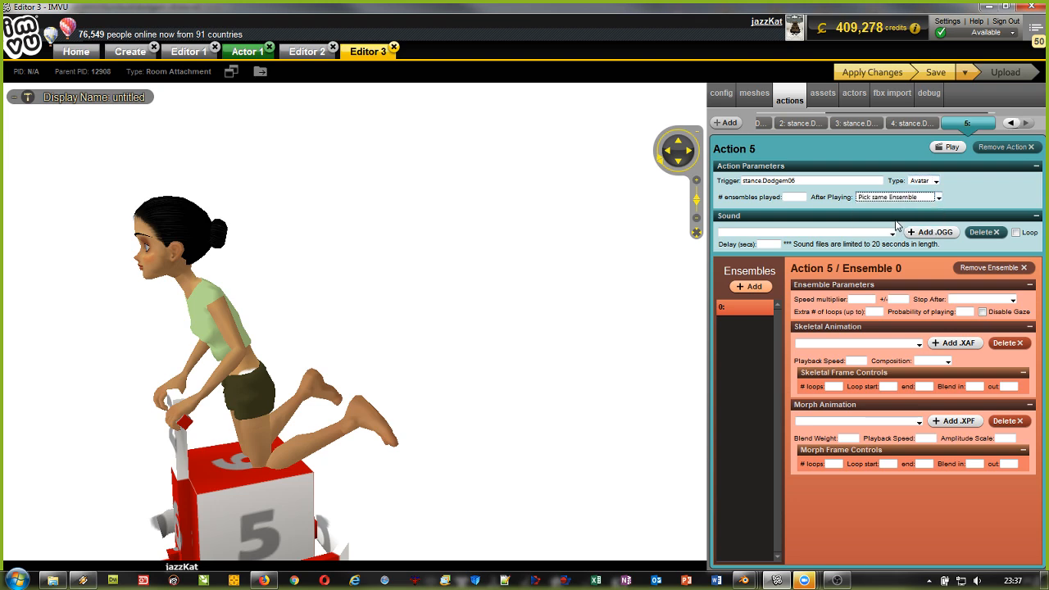
Step: Give Action 5 the bumper6-PelvisNode.xaf skeletal animation with 0 loops, loop start 1, end 2 and Replace composition, and apply the changes
{"action": "left_click", "coordinate": [835, 386]}
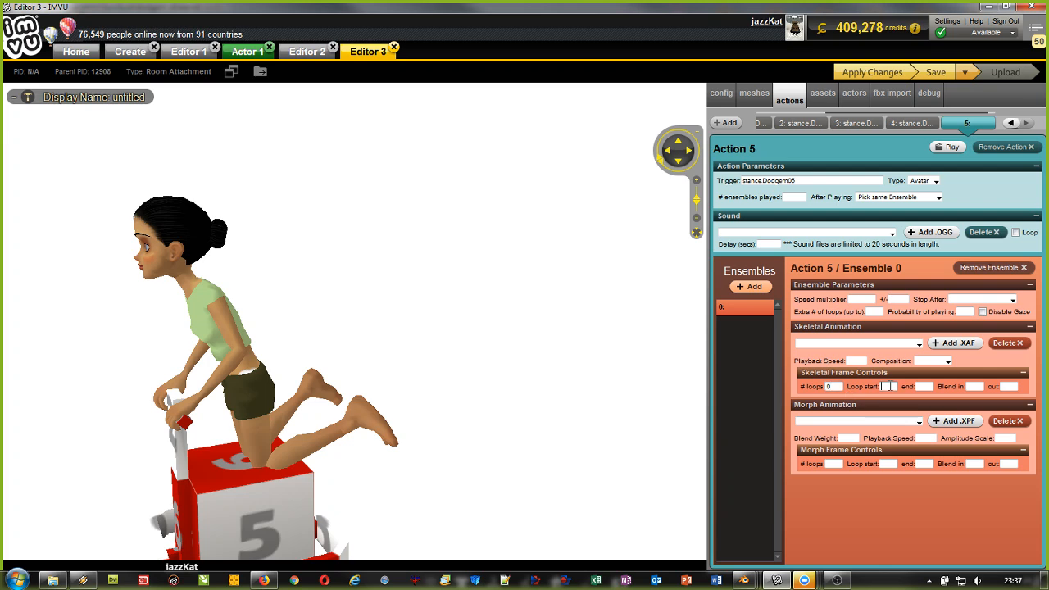
{"action": "left_click", "coordinate": [946, 361]}
{"action": "left_click", "coordinate": [931, 374]}
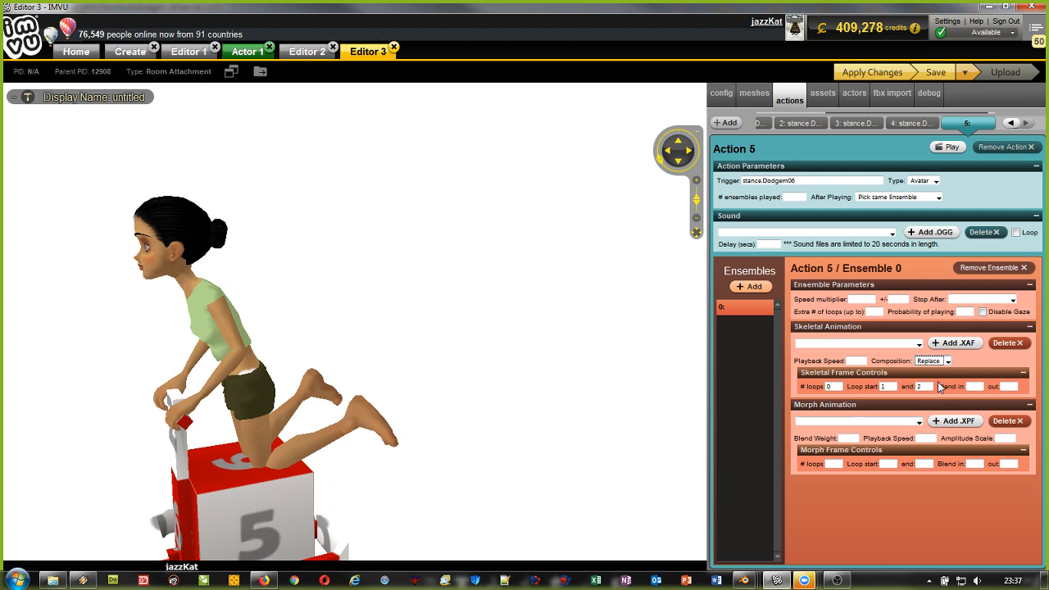
{"action": "left_click", "coordinate": [918, 344]}
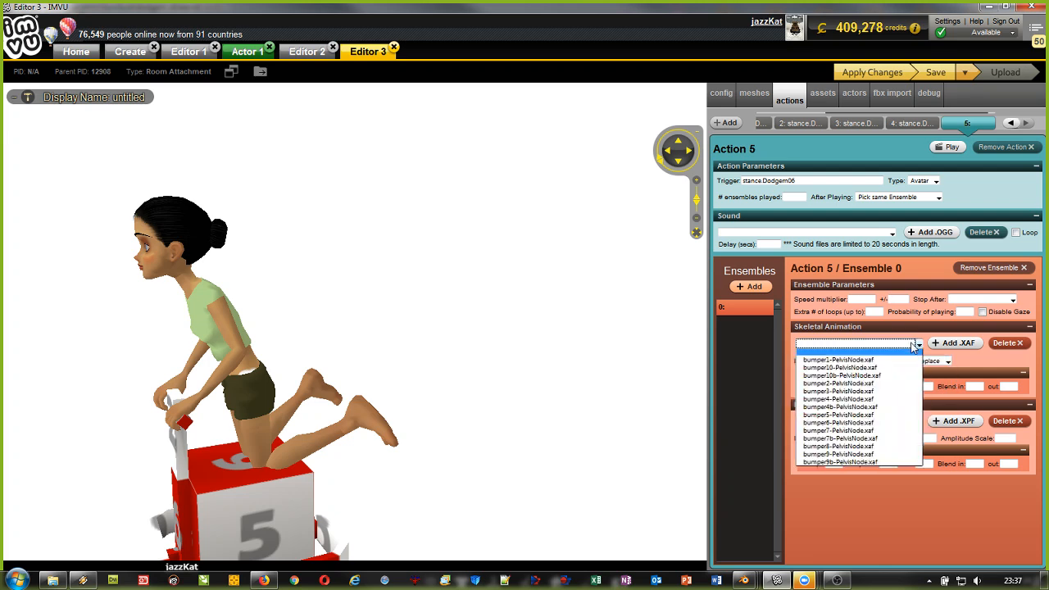
{"action": "left_click", "coordinate": [846, 423]}
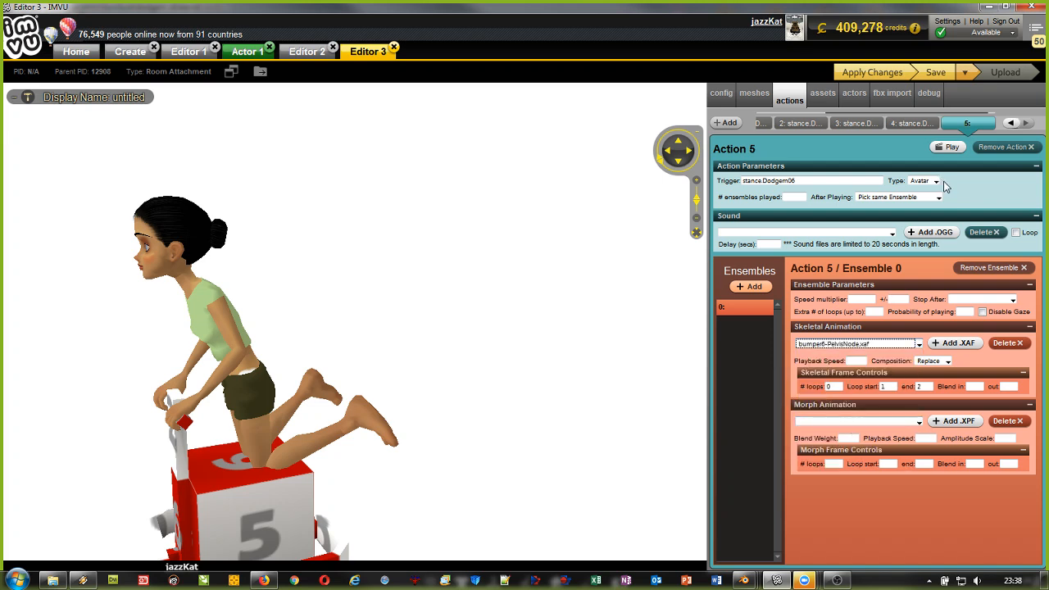
{"action": "left_click", "coordinate": [873, 73]}
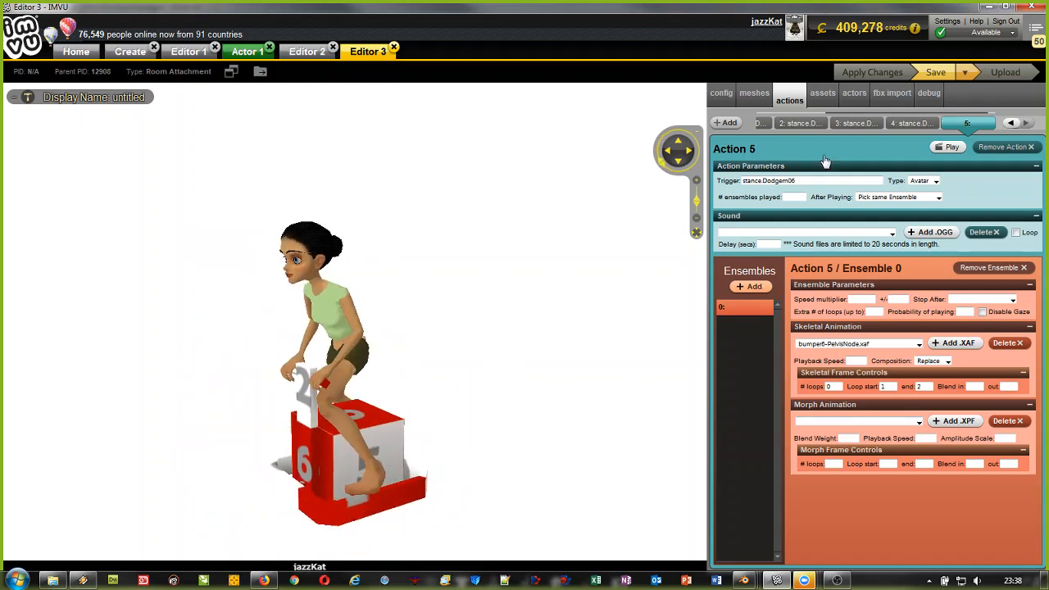
Step: Add another action with trigger stance.Dodgem07, type Avatar and Pick same Ensemble after playing
{"action": "left_click", "coordinate": [725, 122]}
{"action": "left_click", "coordinate": [776, 181]}
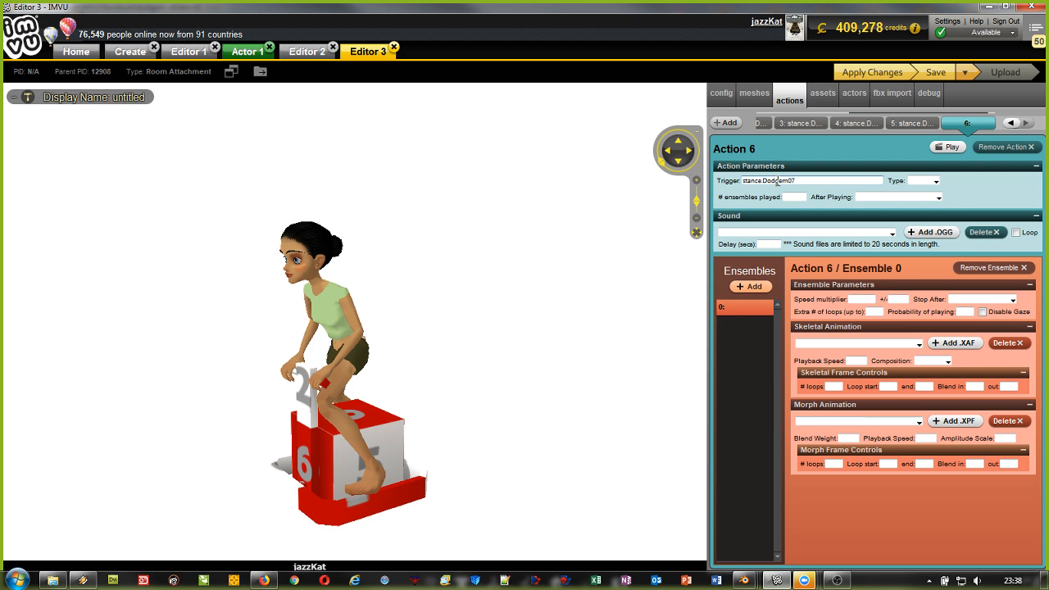
{"action": "left_click", "coordinate": [935, 181]}
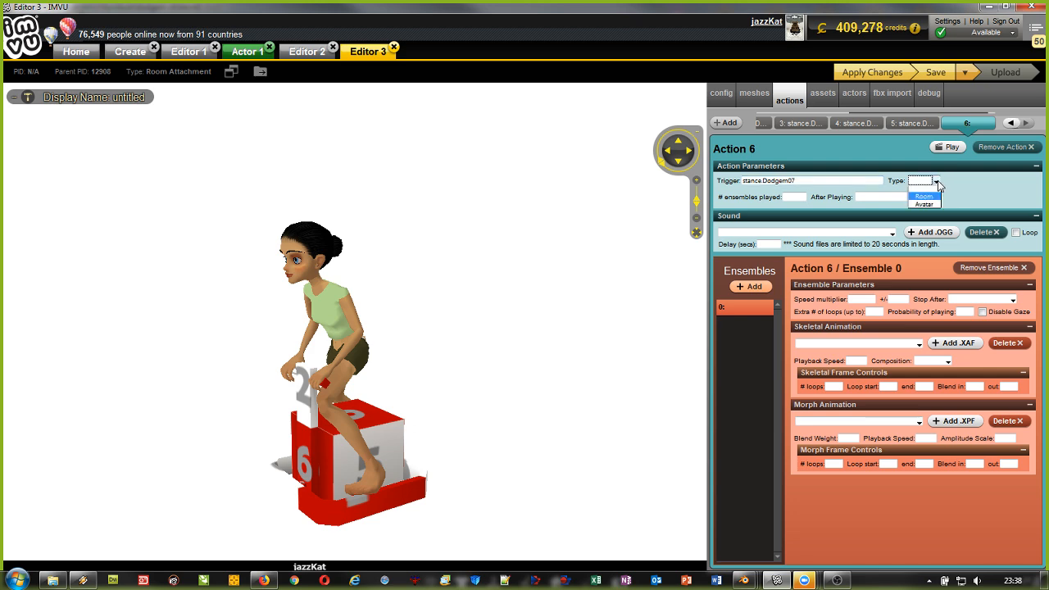
{"action": "left_click", "coordinate": [938, 201]}
{"action": "left_click", "coordinate": [939, 198]}
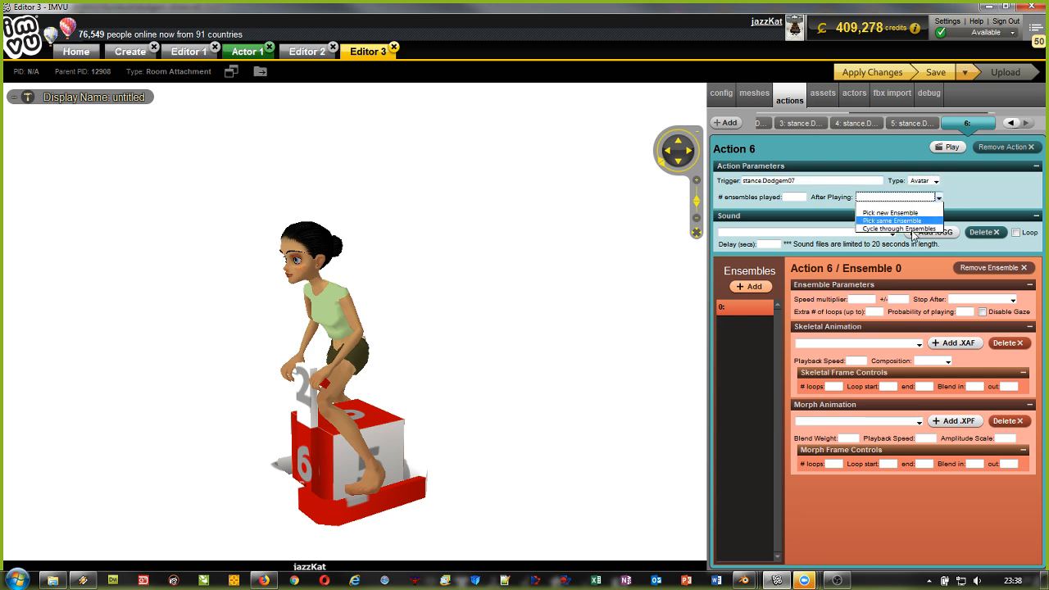
{"action": "left_click", "coordinate": [904, 223]}
Step: Give Action 6 the bumper7-PelvisNode.xaf skeletal animation with Replace composition, 0 loops, loop start 1 and end 2, and apply the changes
{"action": "left_click", "coordinate": [918, 344]}
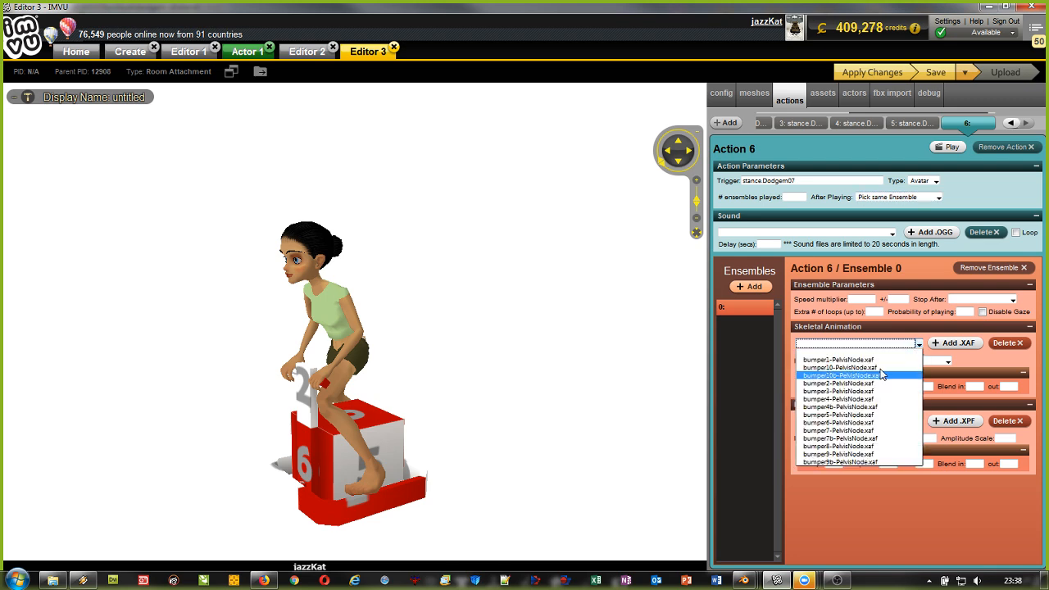
{"action": "left_click", "coordinate": [836, 430]}
{"action": "left_click", "coordinate": [942, 361]}
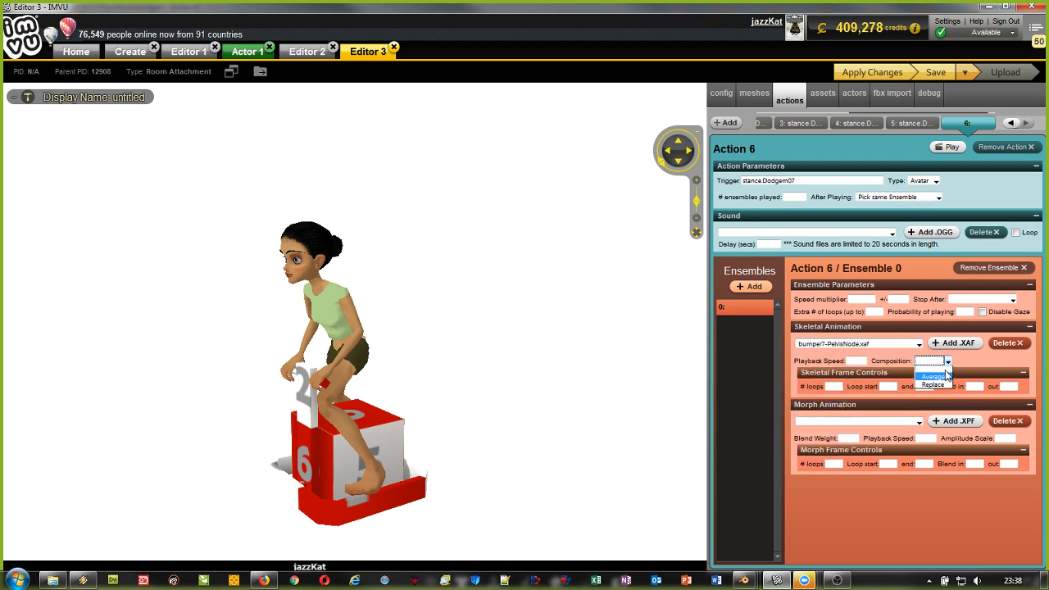
{"action": "left_click", "coordinate": [929, 373]}
{"action": "left_click", "coordinate": [837, 386]}
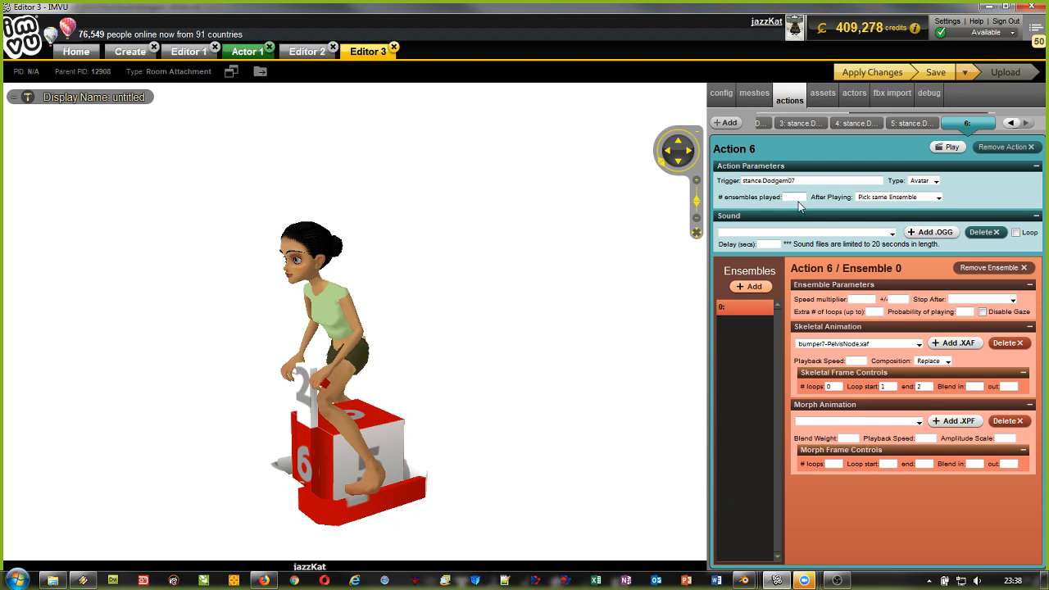
{"action": "left_click", "coordinate": [872, 73]}
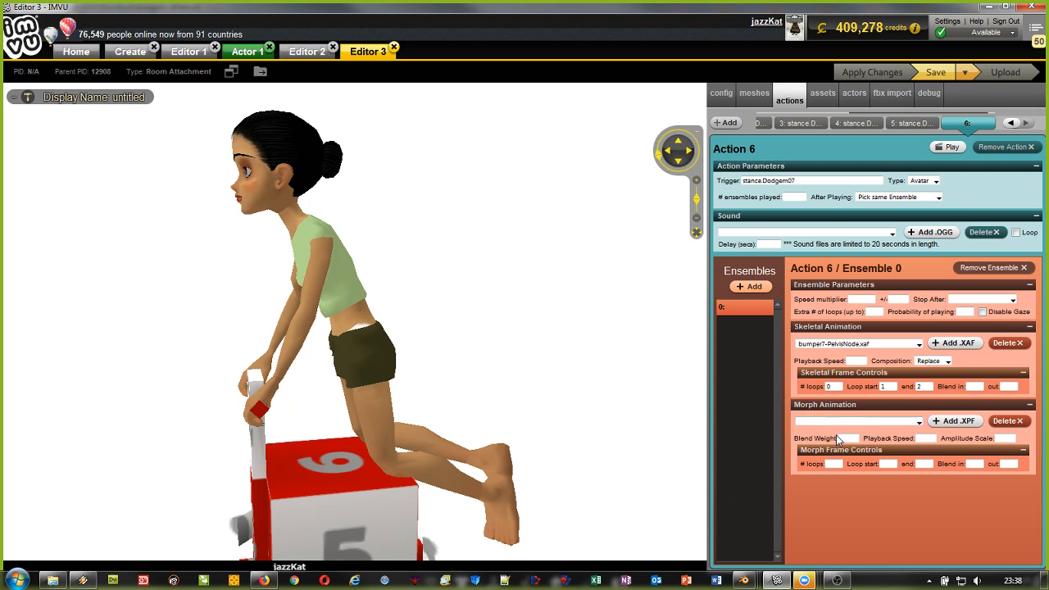
Step: Add another action with trigger stance.Dodgem08, type Avatar and Pick same Ensemble after playing
{"action": "left_click", "coordinate": [728, 124]}
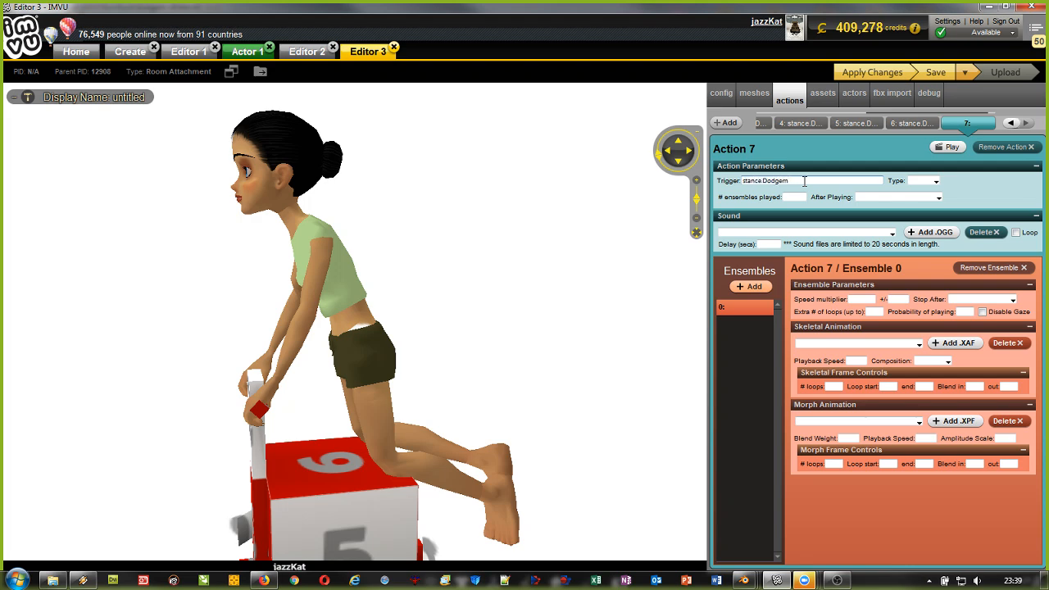
{"action": "left_click", "coordinate": [934, 181]}
{"action": "left_click", "coordinate": [937, 205]}
{"action": "left_click", "coordinate": [938, 197]}
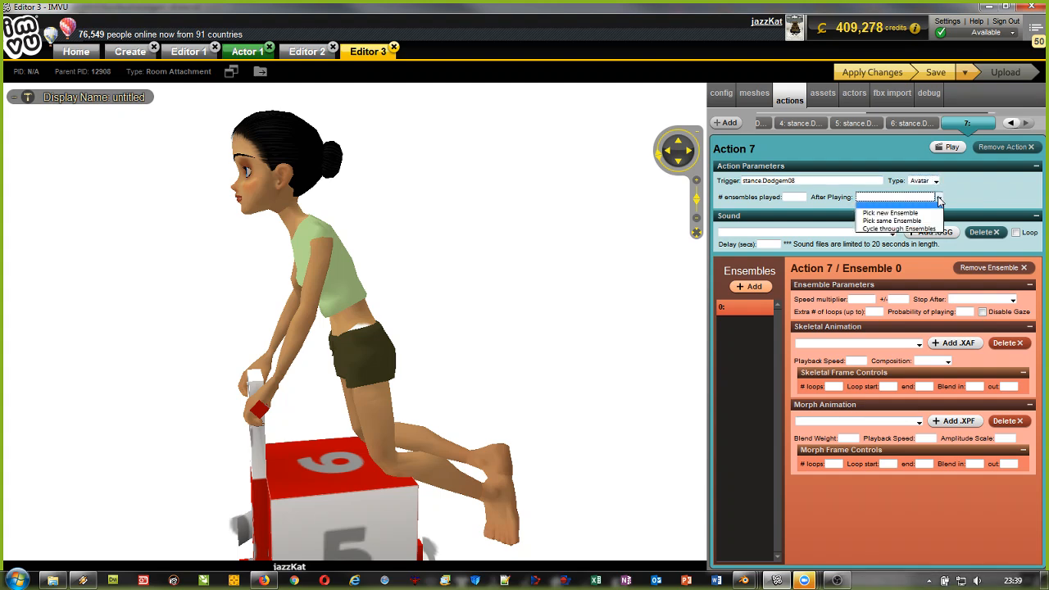
{"action": "left_click", "coordinate": [903, 220]}
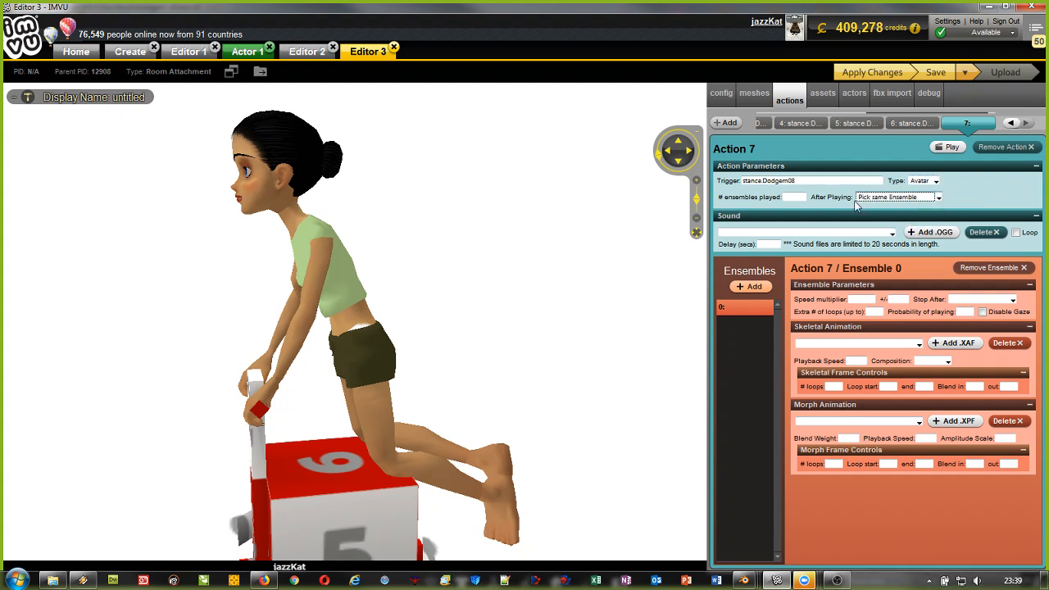
Step: Assign bumper8-PelvisNode.xaf as Action 7's skeletal animation with Replace composition
{"action": "left_click", "coordinate": [917, 344]}
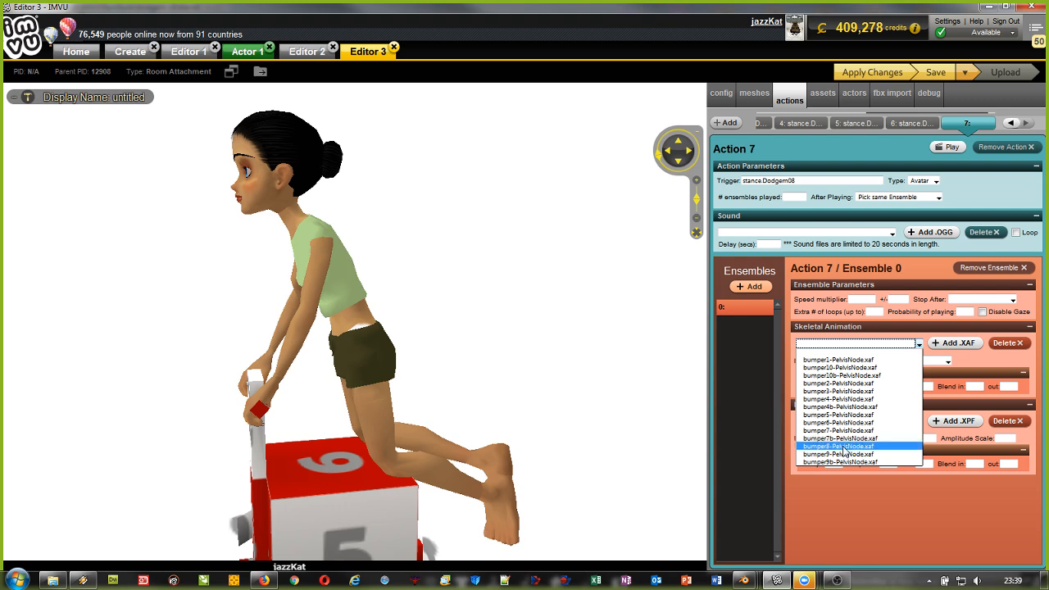
{"action": "left_click", "coordinate": [844, 447]}
{"action": "left_click", "coordinate": [947, 361]}
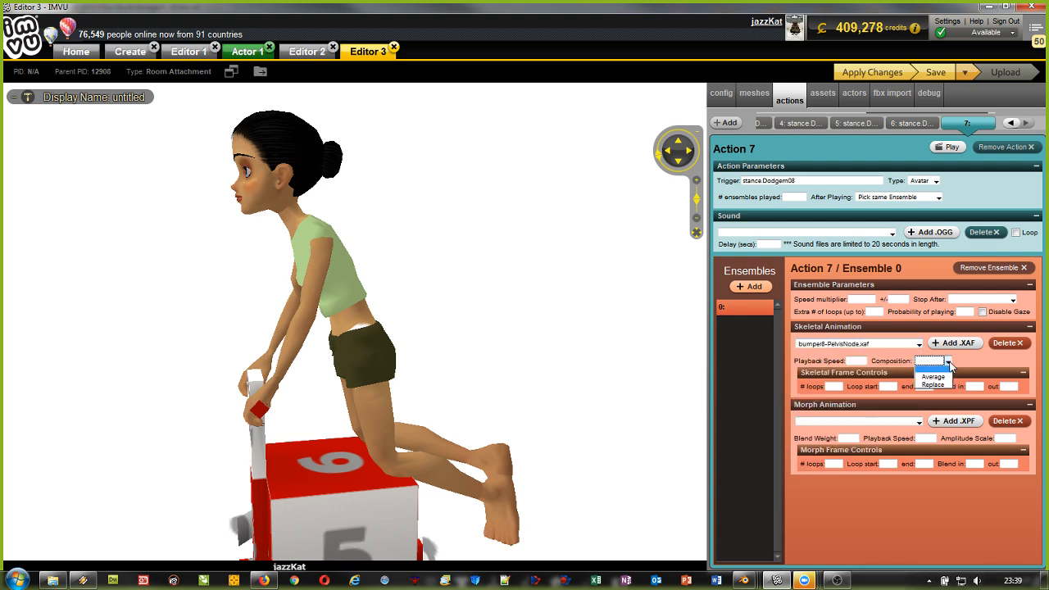
{"action": "left_click", "coordinate": [934, 384]}
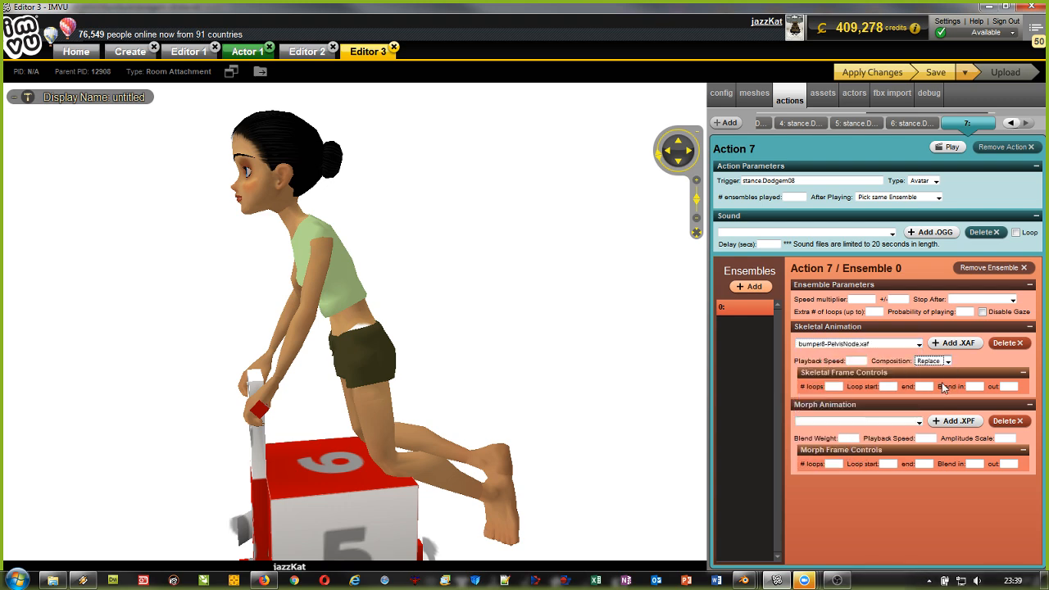
Step: Set Action 7's skeletal frame controls to 0 loops, loop start 1 and end 2, and apply the changes
{"action": "left_click", "coordinate": [835, 386]}
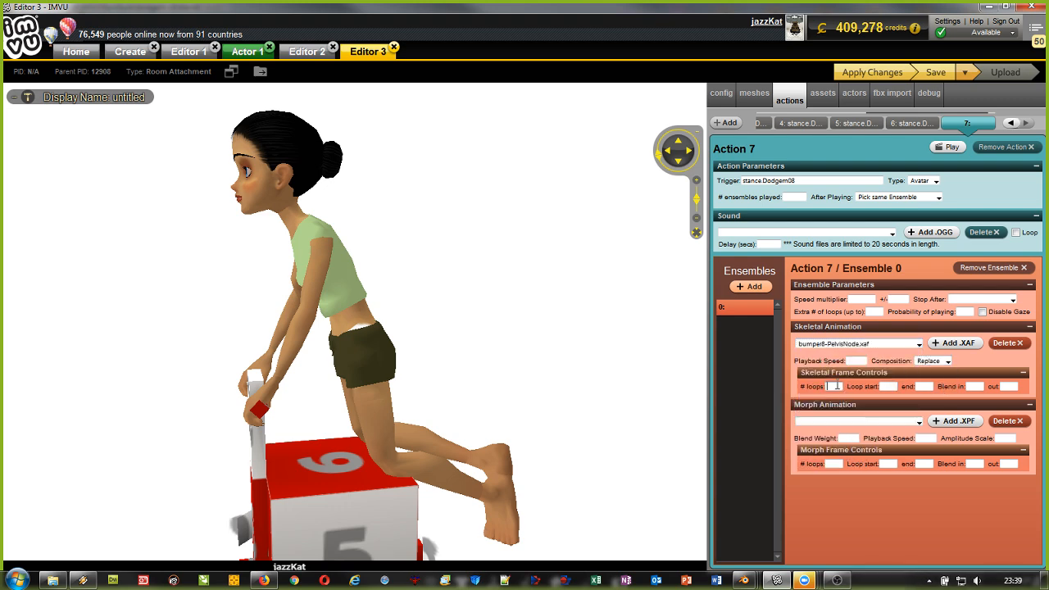
{"action": "left_click", "coordinate": [888, 387]}
{"action": "type", "text": "2"}
{"action": "left_click", "coordinate": [970, 386]}
{"action": "left_click", "coordinate": [872, 73]}
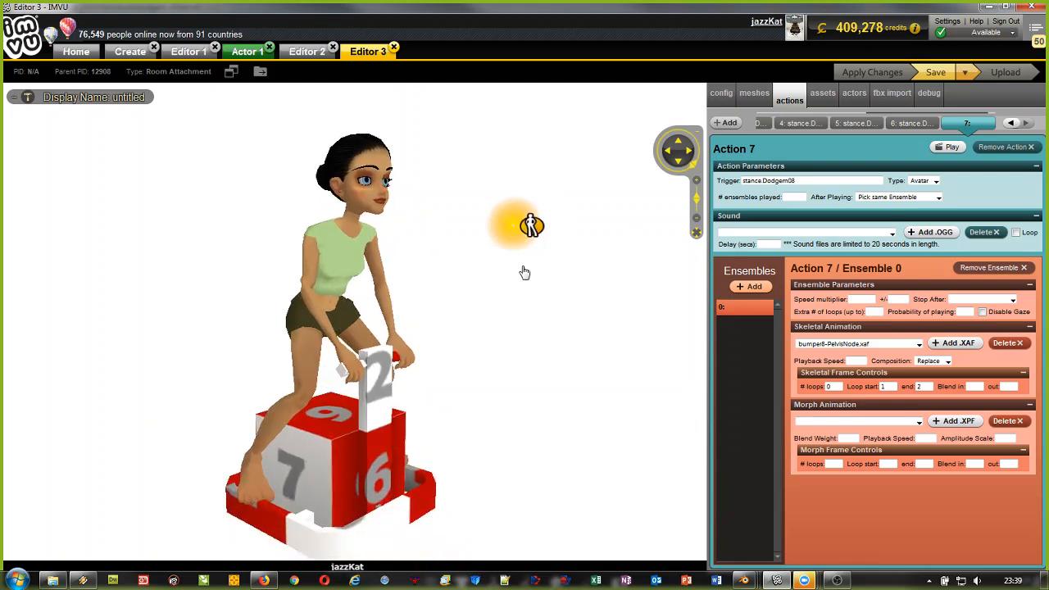
Step: Add another action with trigger stance.Dodgem09, type Avatar and Pick same Ensemble after playing
{"action": "left_click", "coordinate": [728, 123]}
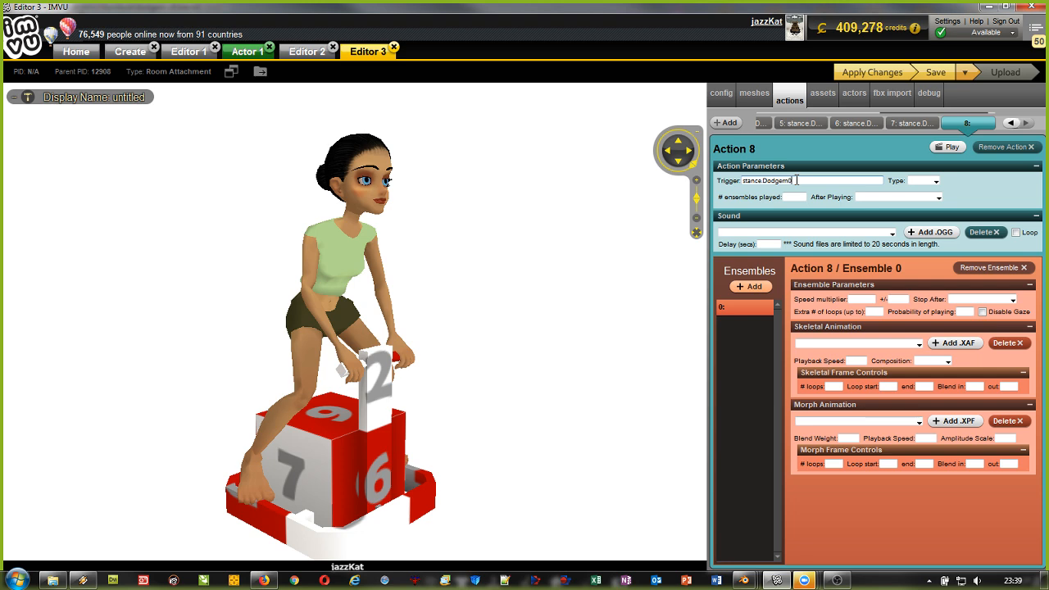
{"action": "left_click", "coordinate": [935, 180]}
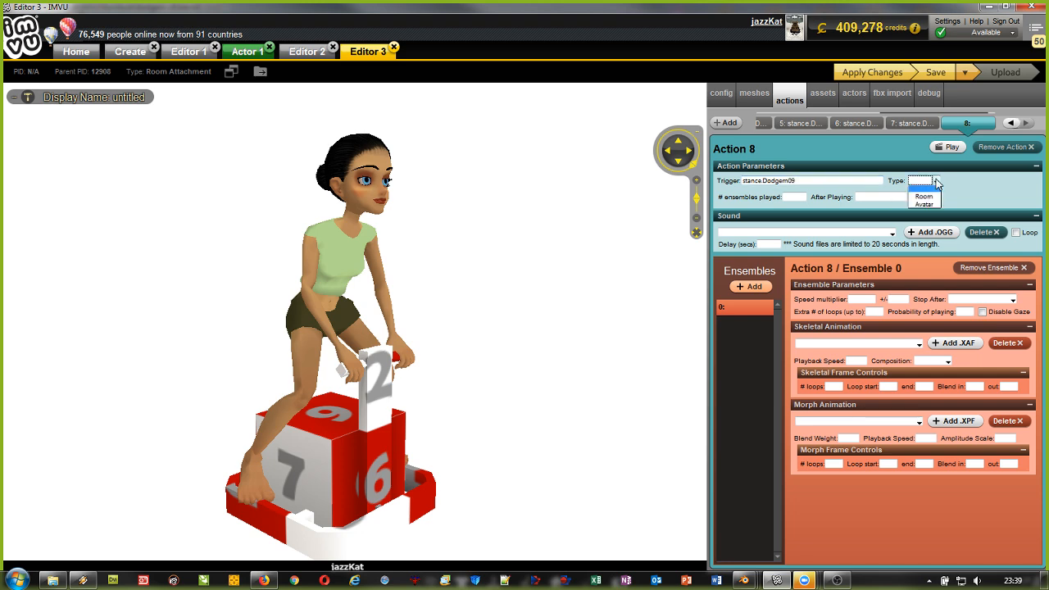
{"action": "left_click", "coordinate": [932, 205]}
{"action": "left_click", "coordinate": [938, 197]}
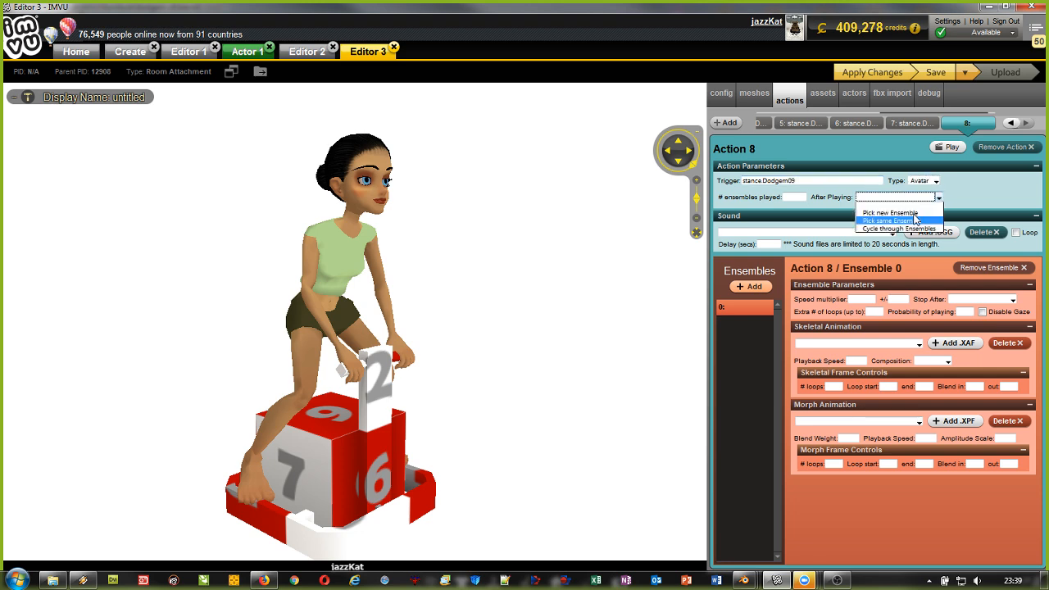
{"action": "left_click", "coordinate": [906, 223]}
Step: Assign bumper9-PelvisNode.xaf to Action 8 with Replace composition, 0 loops, loop start 1 and end 2, and apply the changes
{"action": "left_click", "coordinate": [917, 343]}
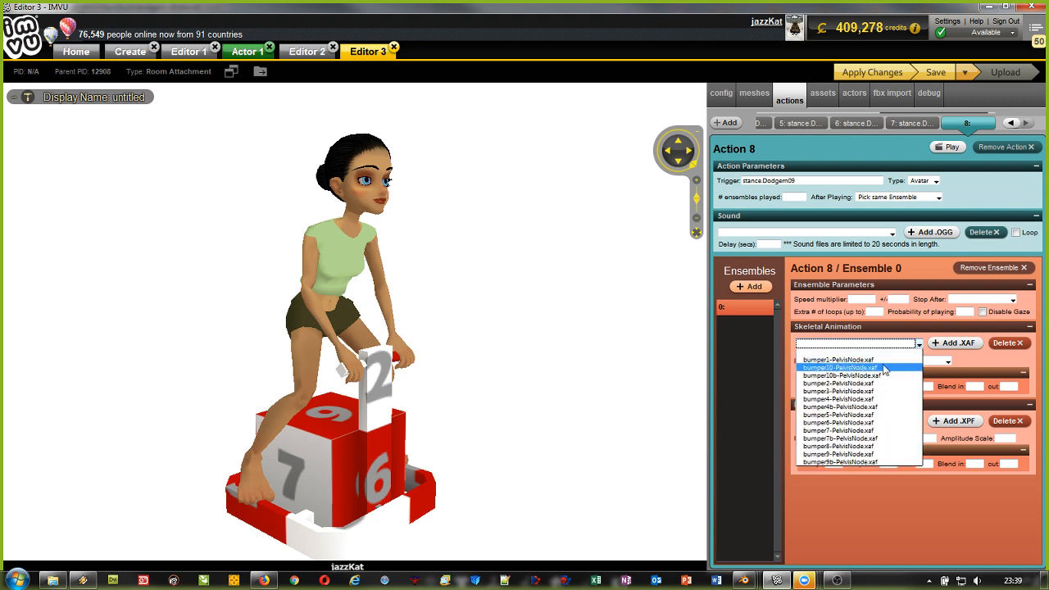
{"action": "left_click", "coordinate": [837, 455]}
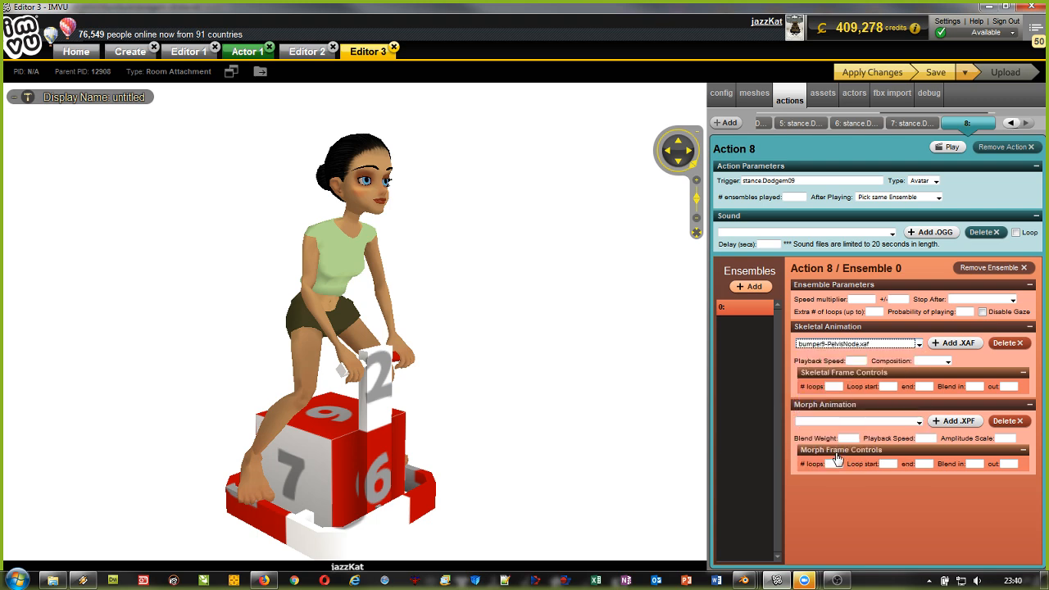
{"action": "left_click", "coordinate": [829, 387]}
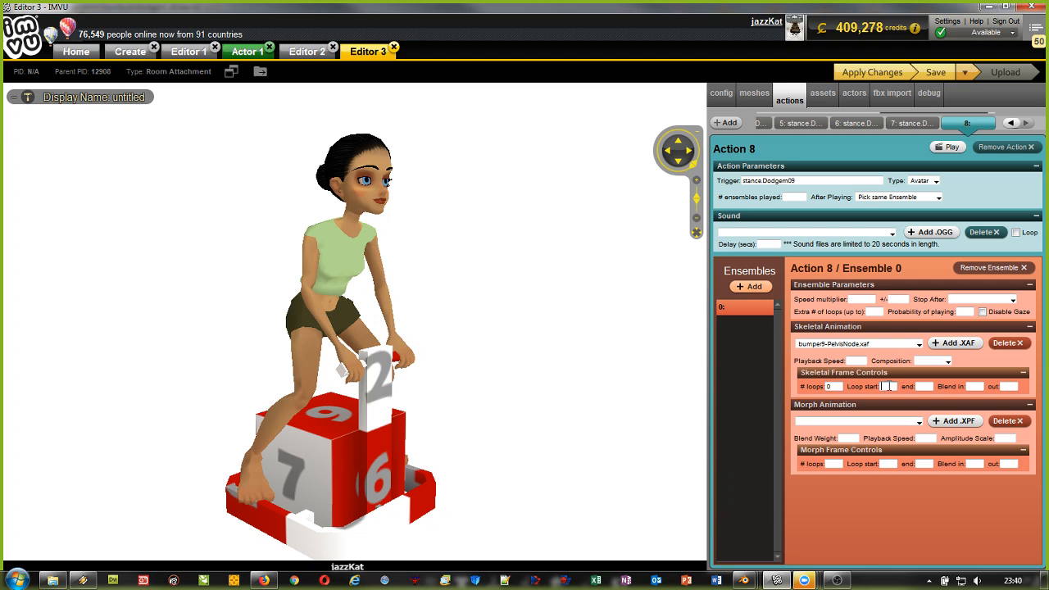
{"action": "left_click", "coordinate": [946, 360]}
{"action": "left_click", "coordinate": [940, 385]}
{"action": "left_click", "coordinate": [865, 74]}
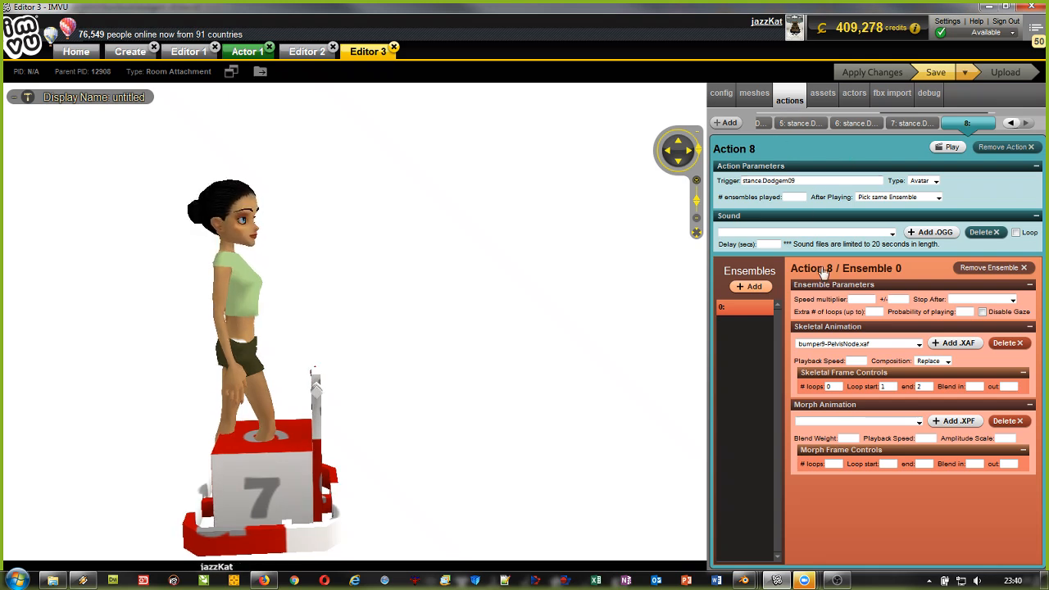
Step: Add another action with trigger stance.Dodgem10, type Avatar and Pick same Ensemble after playing
{"action": "left_click", "coordinate": [725, 122]}
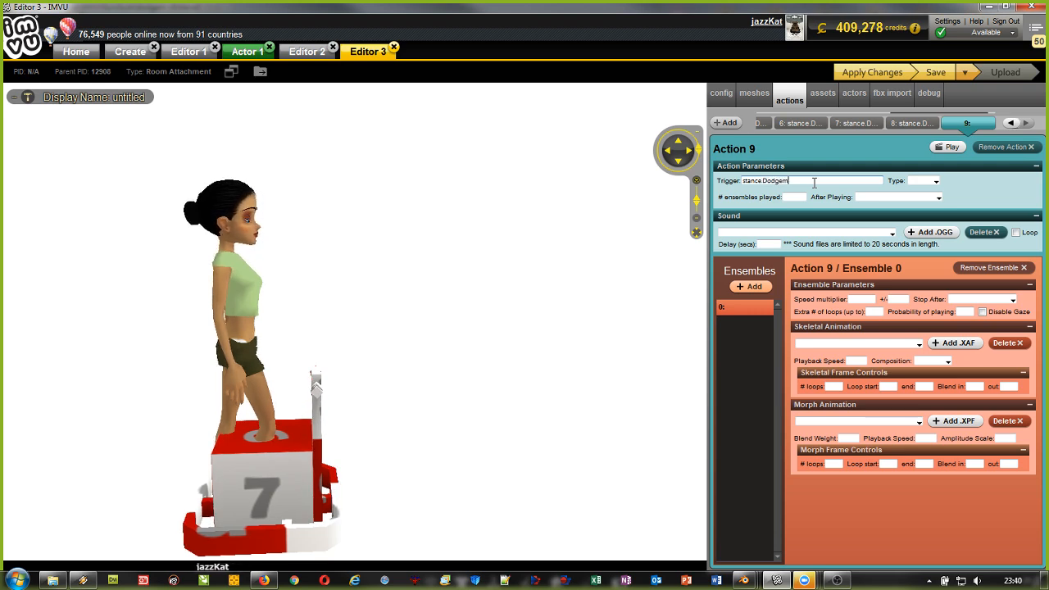
{"action": "left_click", "coordinate": [935, 180]}
{"action": "left_click", "coordinate": [930, 204]}
{"action": "left_click", "coordinate": [936, 199]}
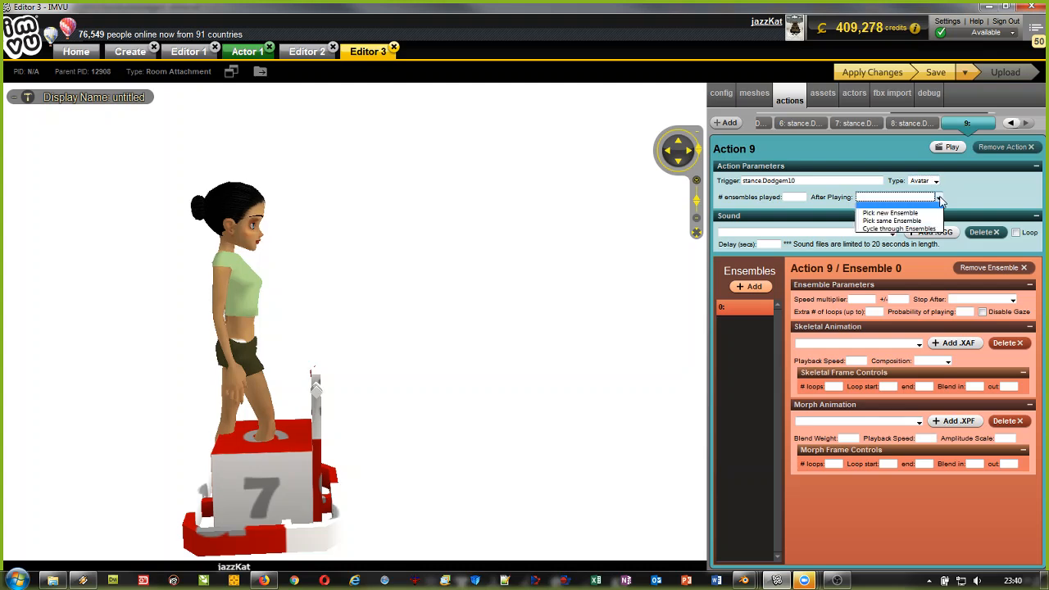
{"action": "left_click", "coordinate": [905, 226]}
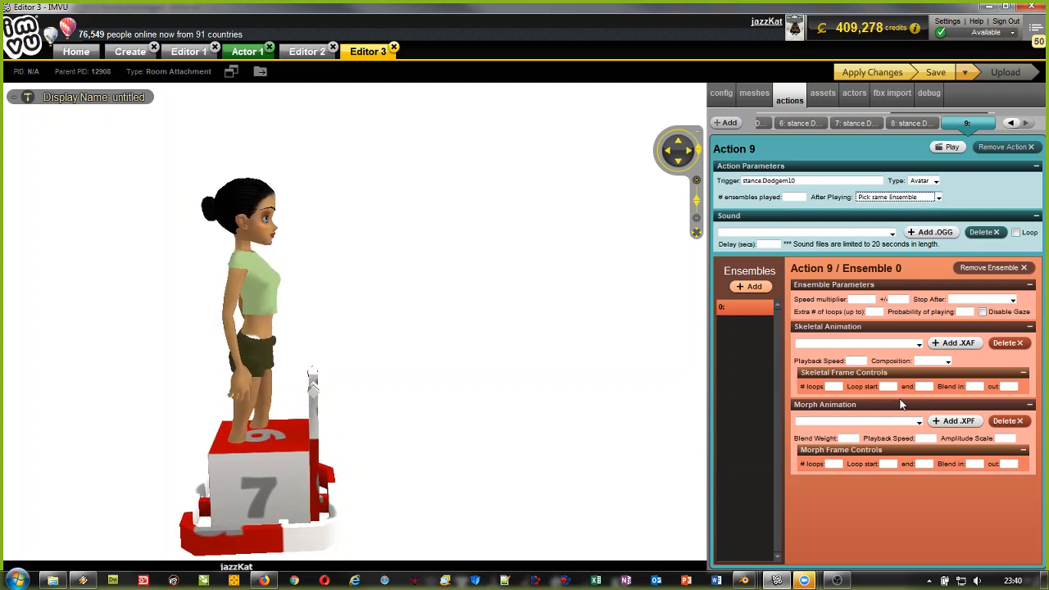
Step: Assign bumper10-PelvisNode.xaf to Action 9 with Replace composition, 0 loops, loop start 1 and end 2, and apply the changes
{"action": "left_click", "coordinate": [942, 360]}
{"action": "left_click", "coordinate": [933, 371]}
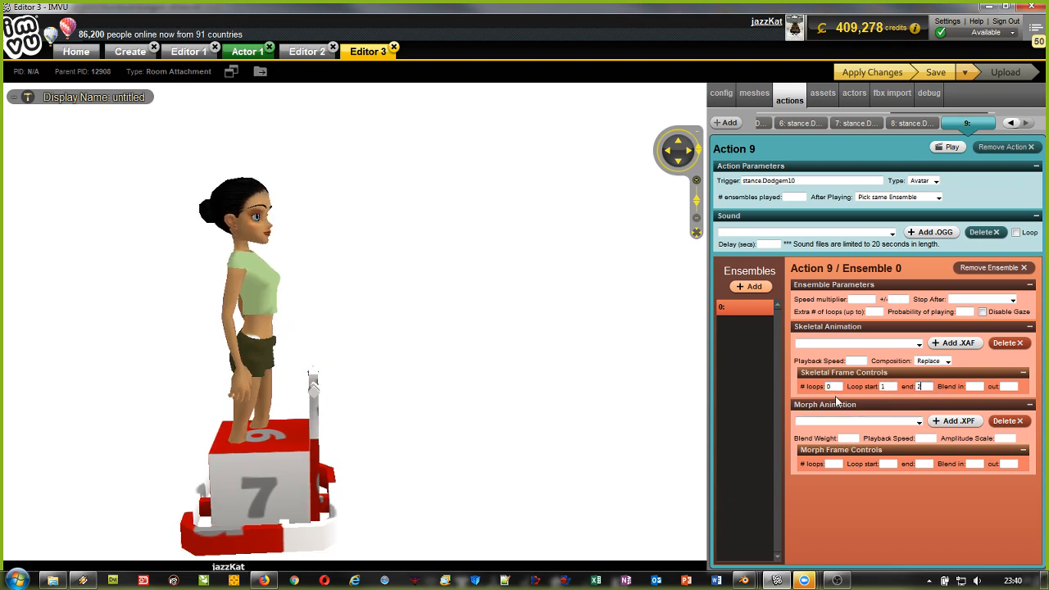
{"action": "left_click", "coordinate": [911, 345]}
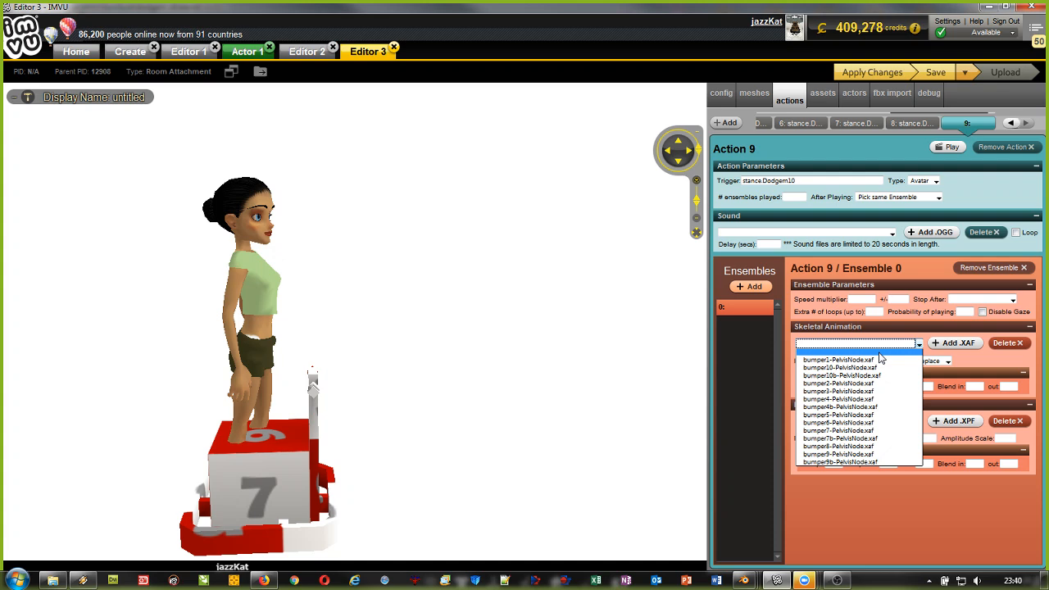
{"action": "left_click", "coordinate": [842, 367]}
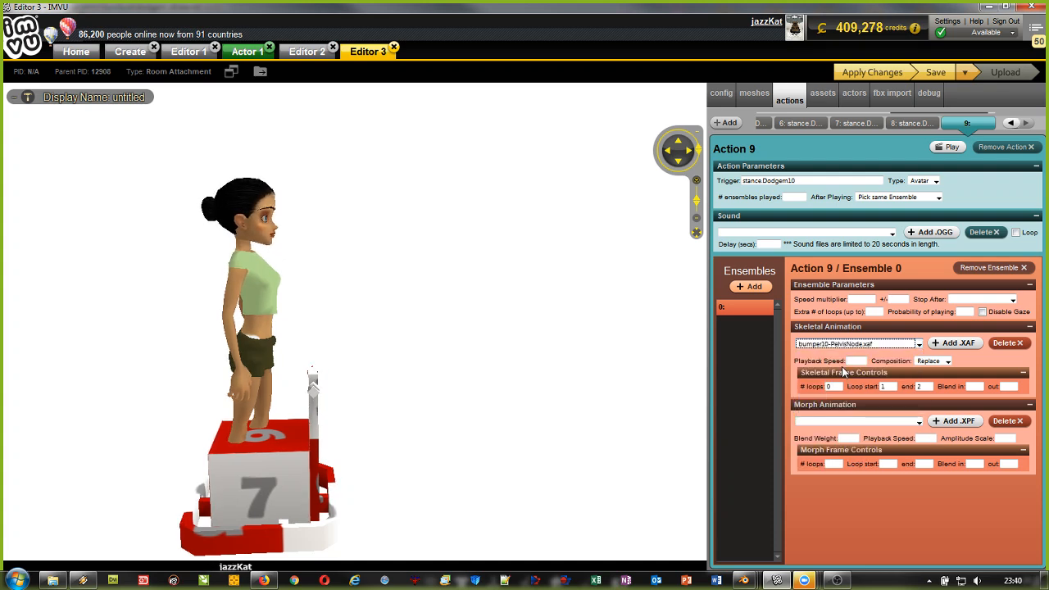
{"action": "left_click", "coordinate": [875, 73]}
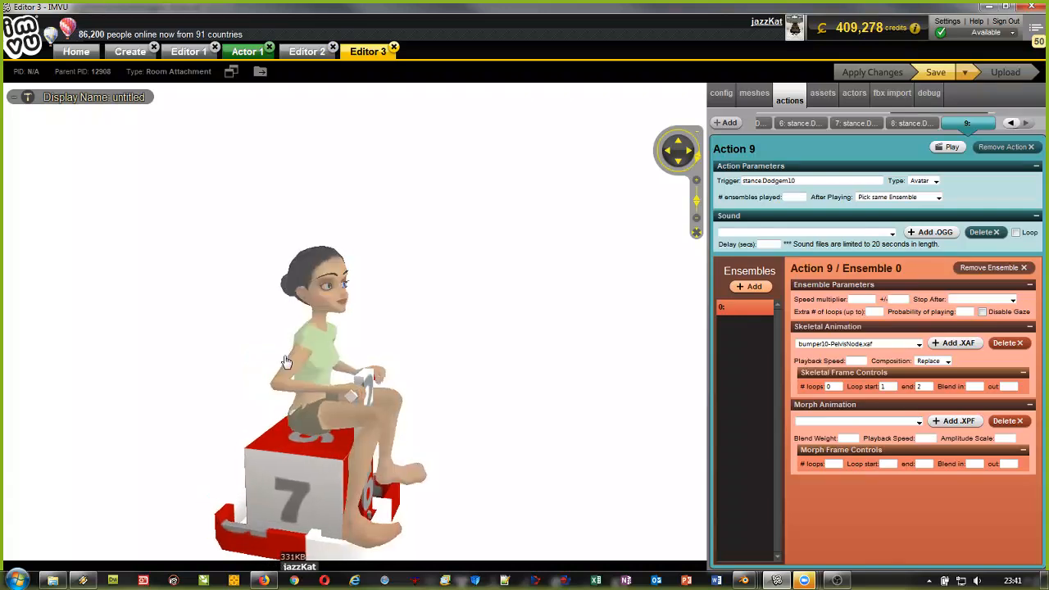
Step: Bring up the avatar's list of actions in the preview, close it and check the pose on the dodgem
{"action": "left_click", "coordinate": [304, 354]}
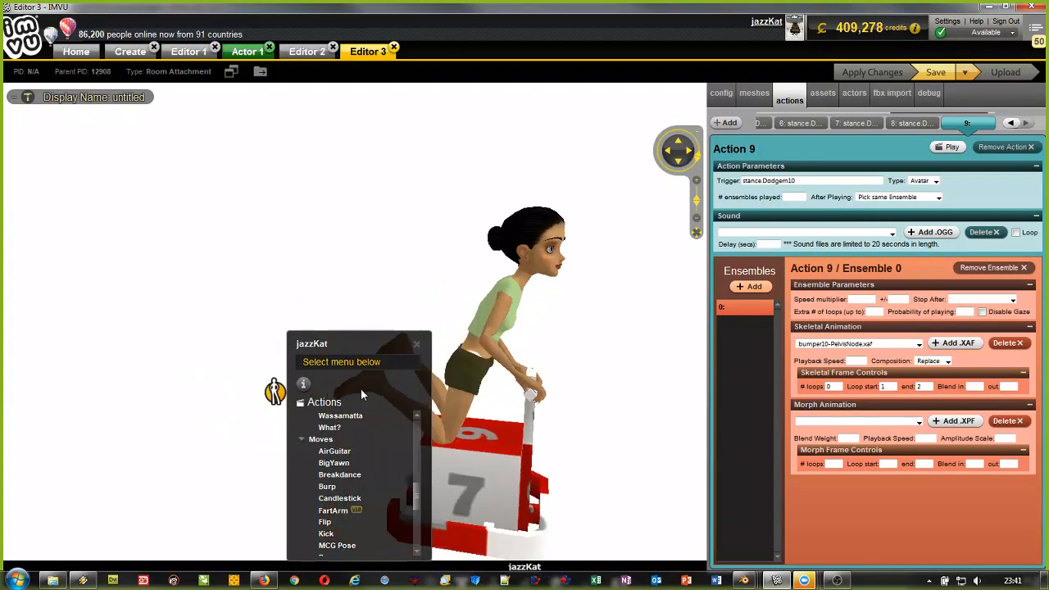
{"action": "left_click", "coordinate": [418, 345]}
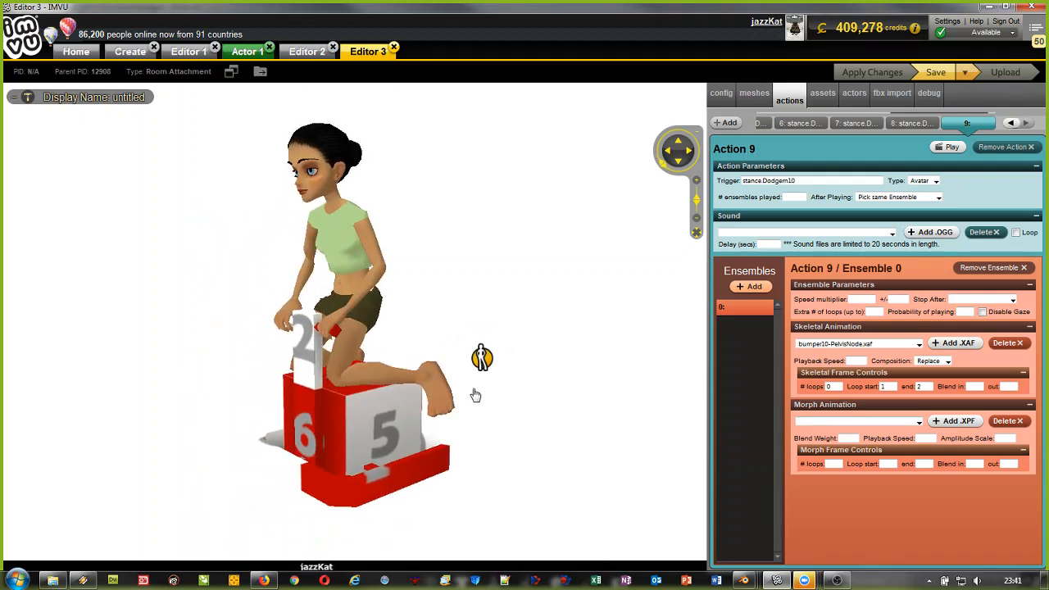
Step: Save the project under the name dodgem v8 in the IMVU Projects folder
{"action": "left_click", "coordinate": [964, 73]}
{"action": "left_click", "coordinate": [946, 90]}
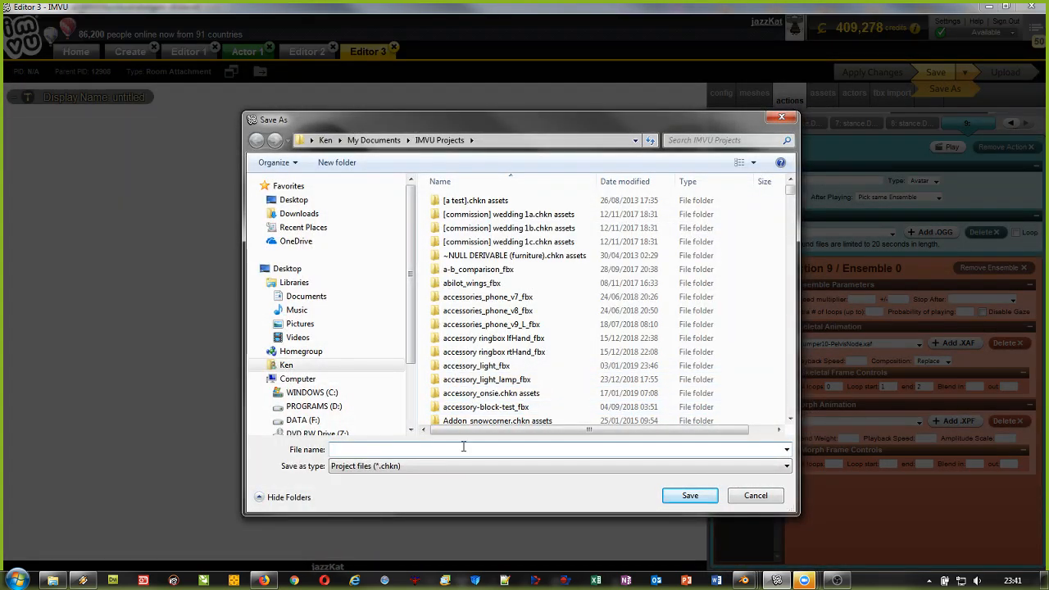
{"action": "type", "text": "doc"}
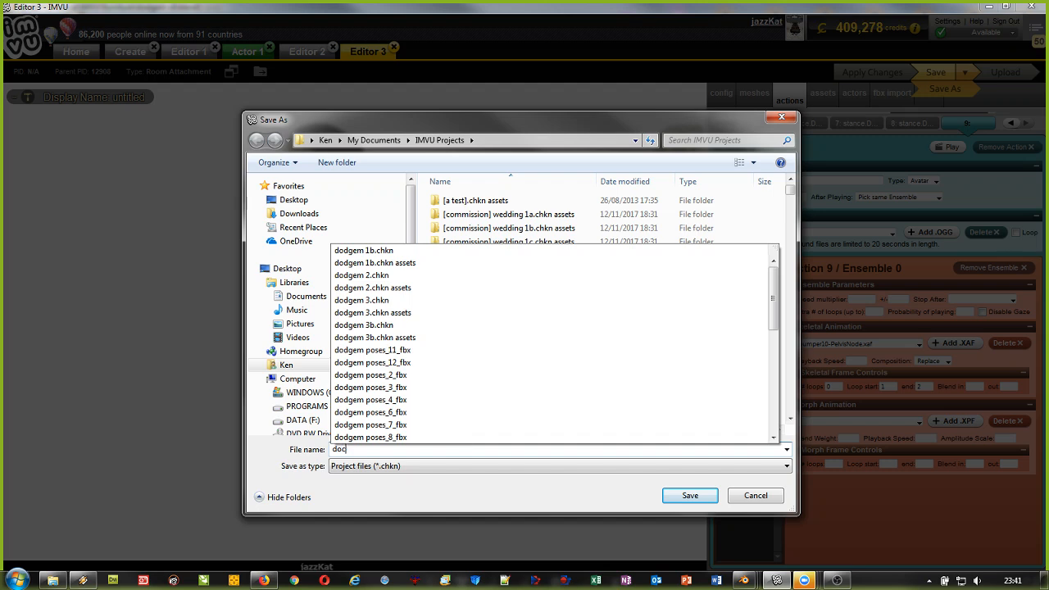
{"action": "key", "text": "BackSpace"}
{"action": "type", "text": "d"}
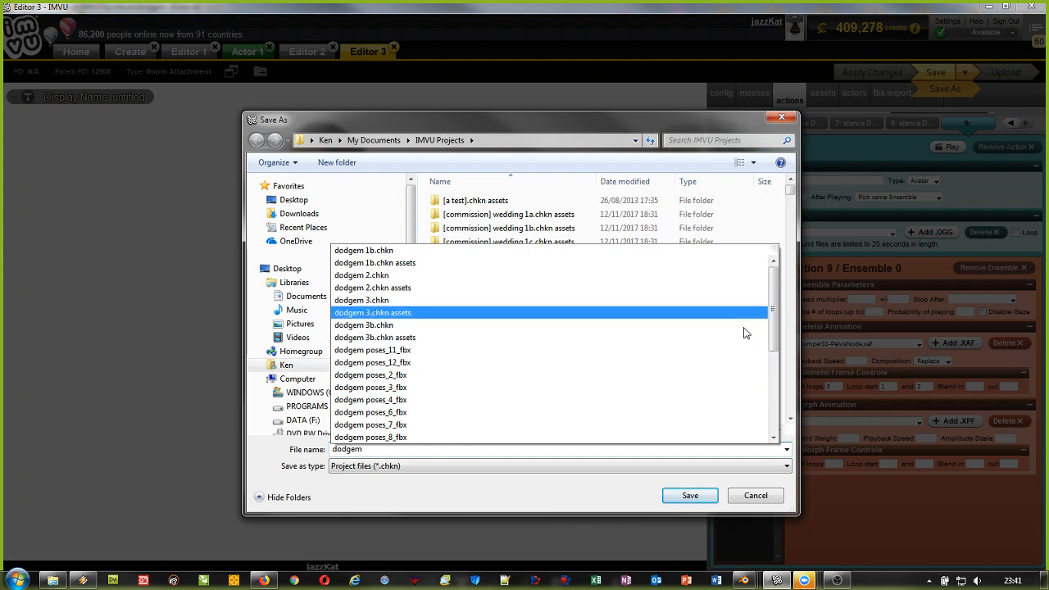
{"action": "left_click_drag", "start_coordinate": [772, 309], "coordinate": [773, 408]}
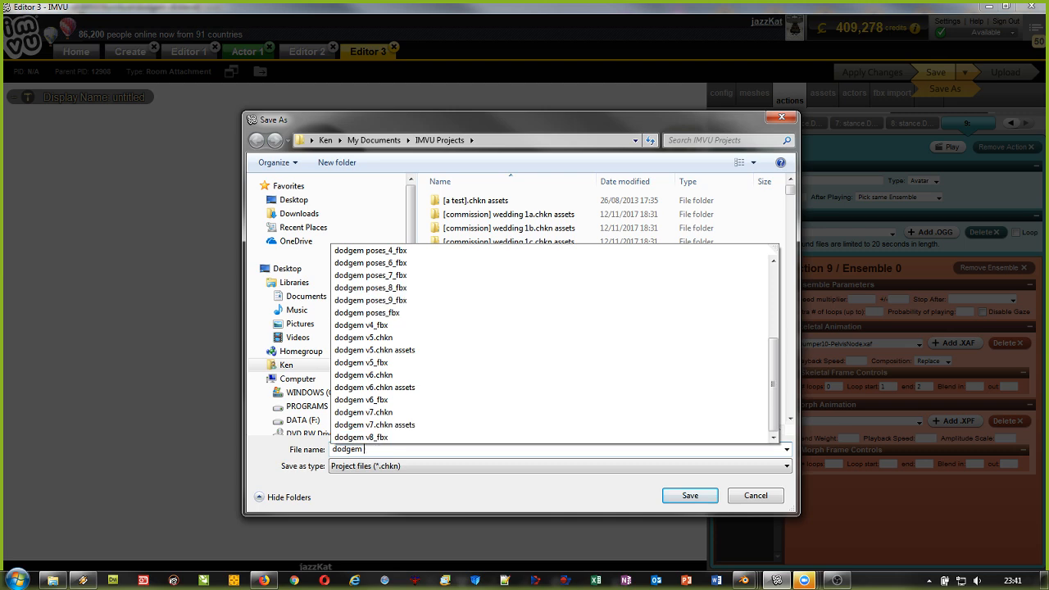
{"action": "type", "text": "v8"}
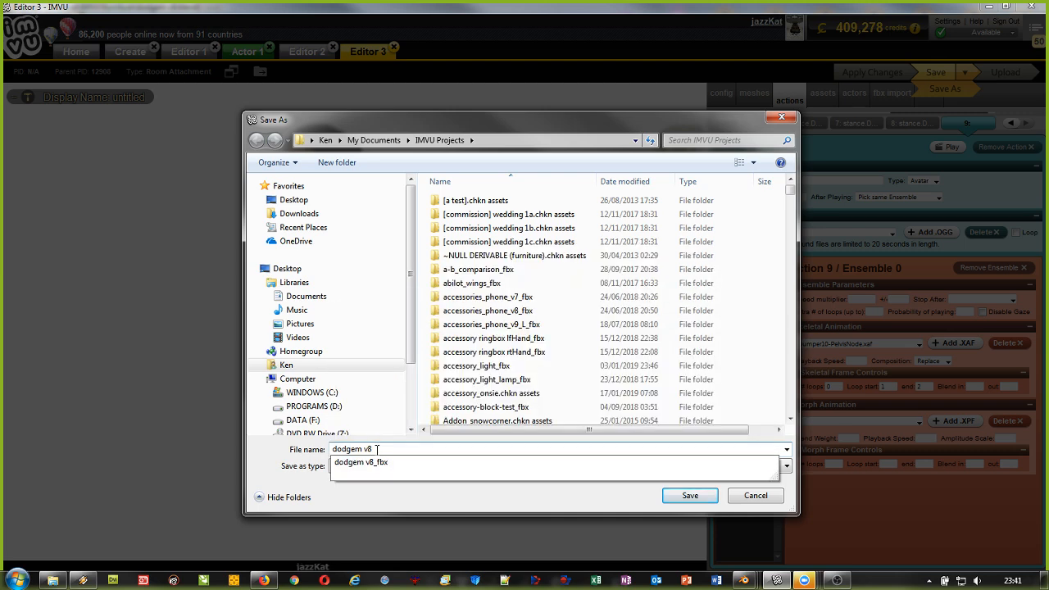
{"action": "left_click", "coordinate": [378, 498]}
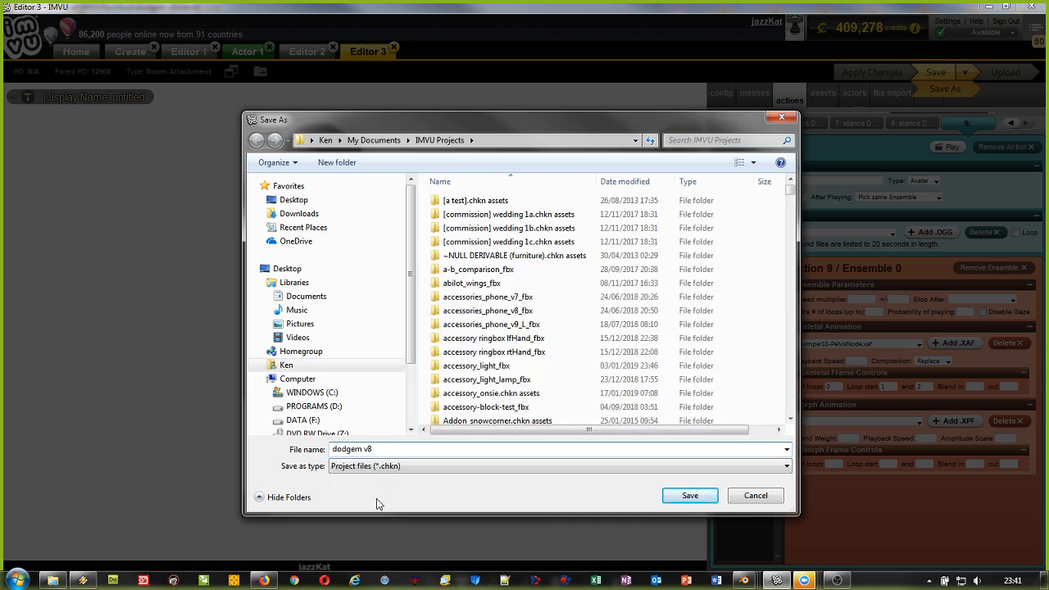
{"action": "left_click", "coordinate": [689, 495]}
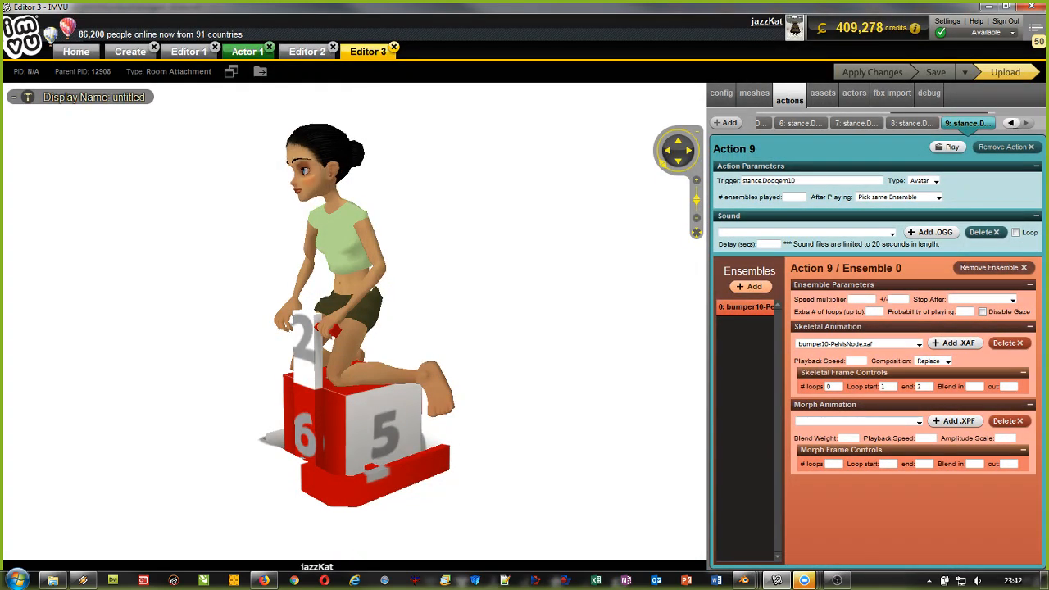
{"action": "left_click", "coordinate": [806, 580]}
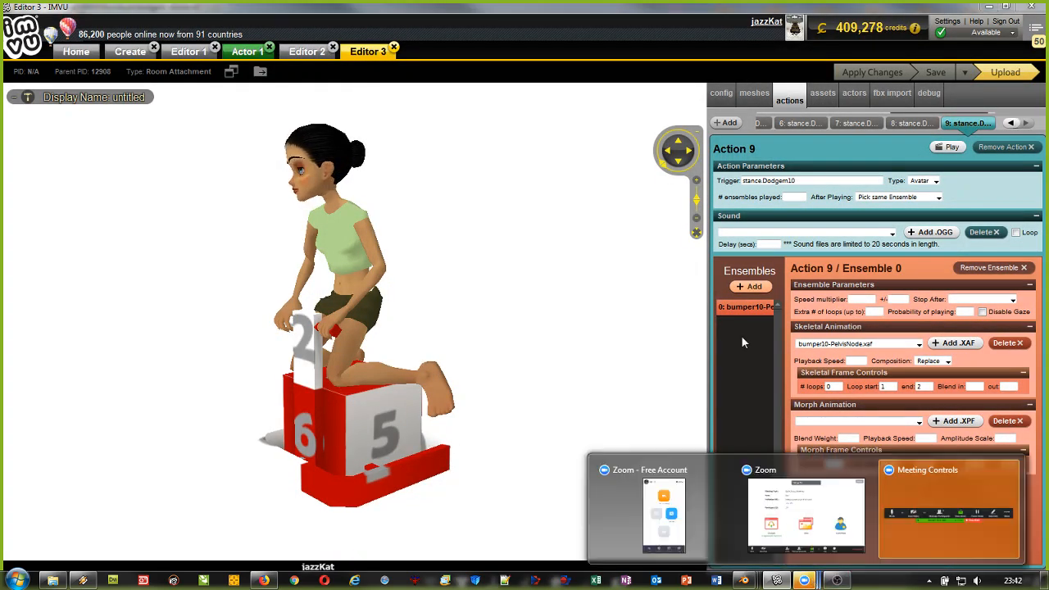
{"action": "left_click", "coordinate": [627, 13]}
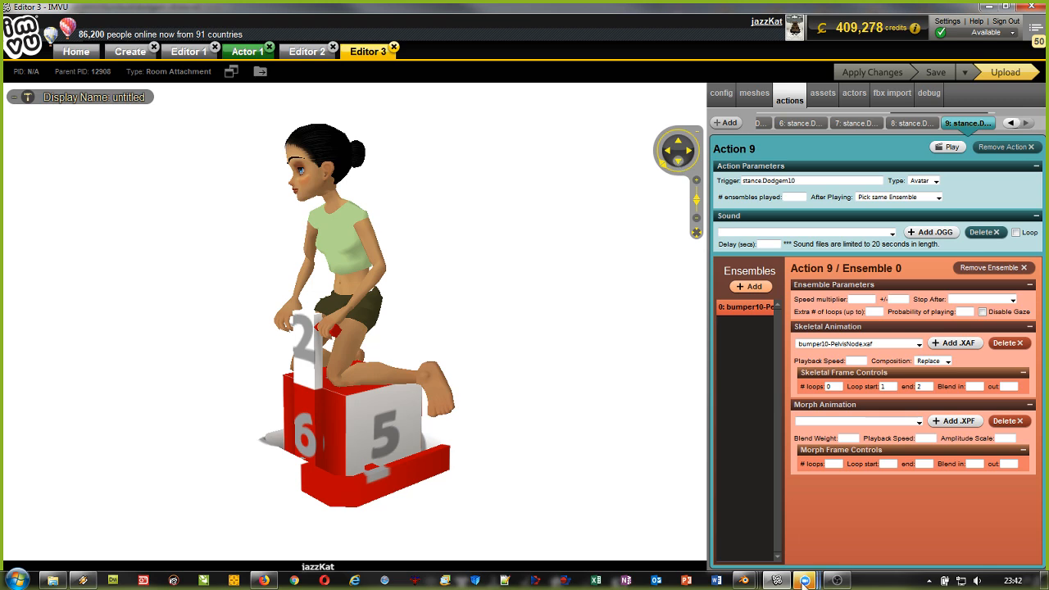
{"action": "left_click", "coordinate": [803, 580]}
{"action": "left_click", "coordinate": [601, 12]}
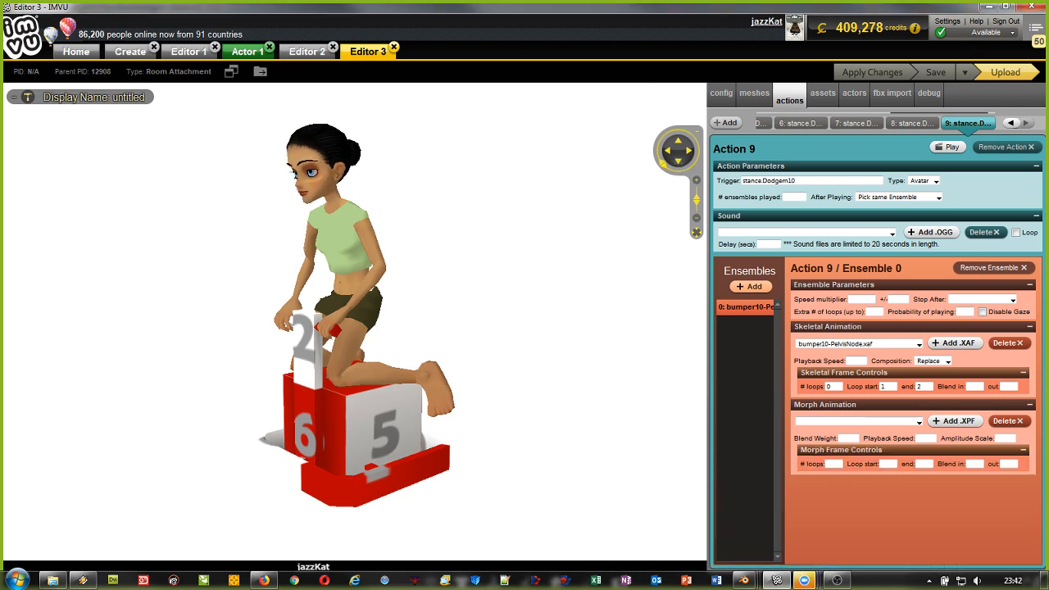
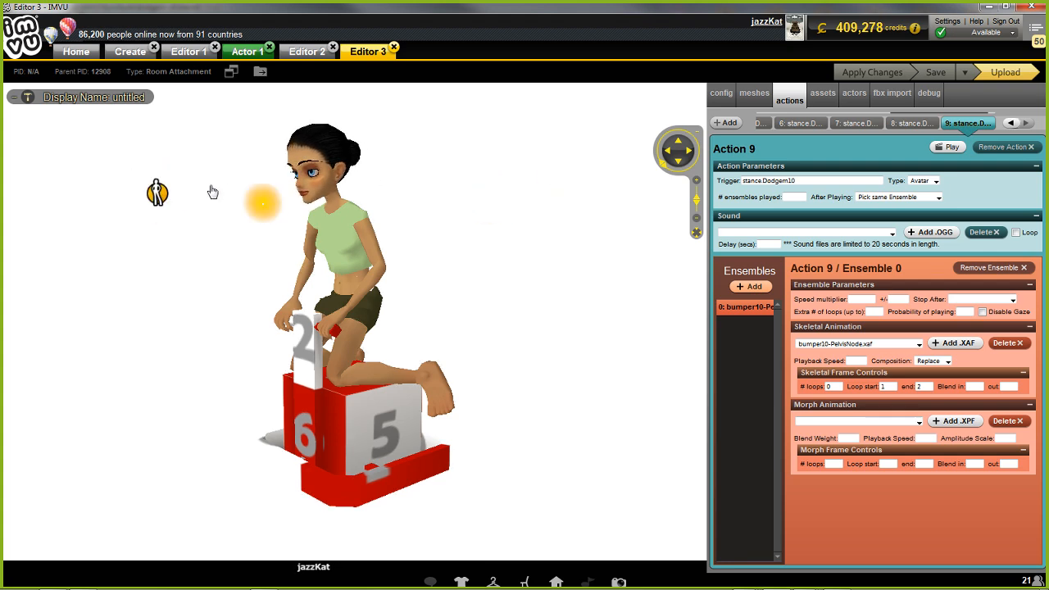
Step: Add another blank action after the stance.Dodgem10 action
{"action": "left_click", "coordinate": [726, 122]}
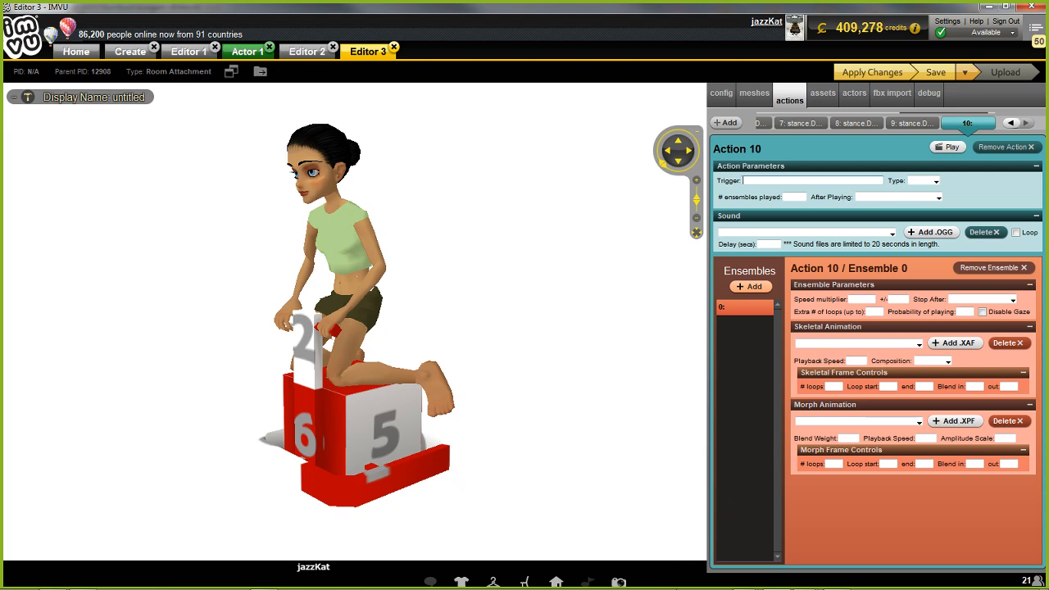
Step: Switch to the dodgem v8 scene in Blender, select the seat node at the standing avatar's feet and examine the seat node names
{"action": "mouse_move", "coordinate": [700, 583]}
{"action": "mouse_move", "coordinate": [744, 583]}
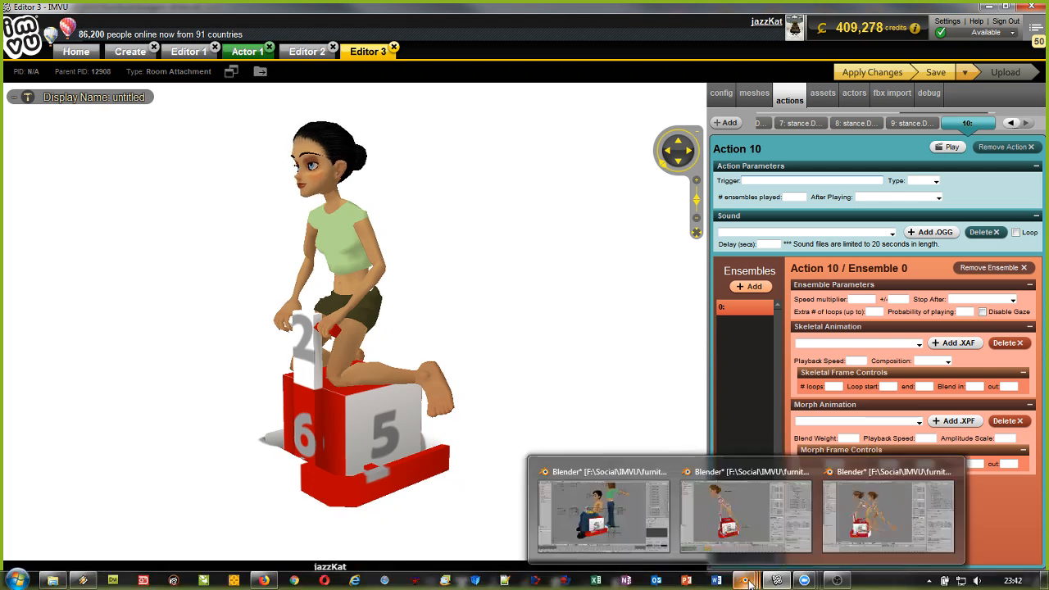
{"action": "left_click", "coordinate": [643, 521]}
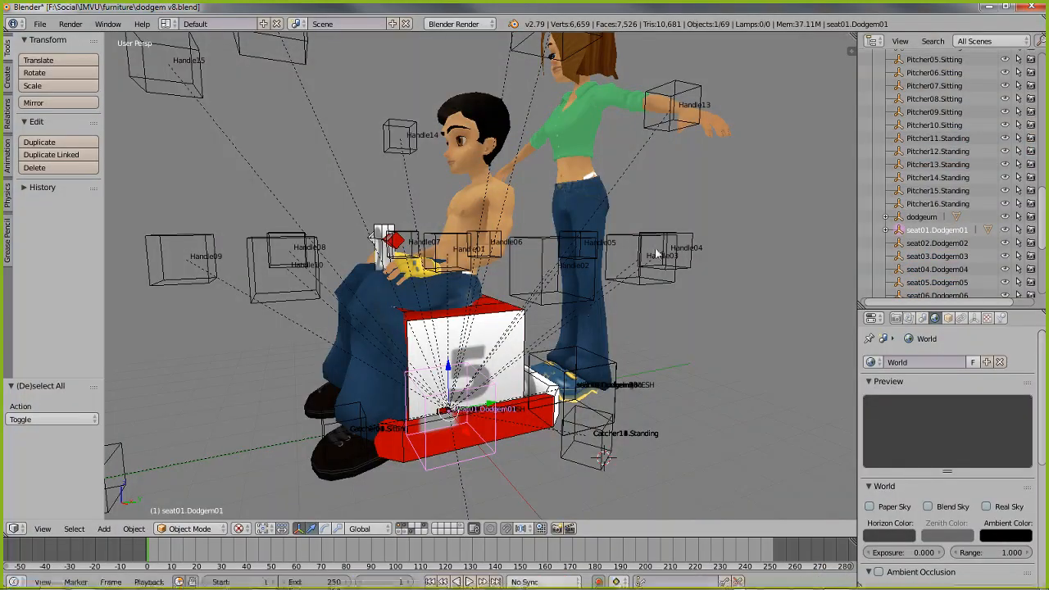
{"action": "mouse_move", "coordinate": [630, 213]}
{"action": "middle_mouse_down"}
{"action": "mouse_move", "coordinate": [604, 263]}
{"action": "mouse_move", "coordinate": [586, 380]}
{"action": "middle_mouse_up"}
{"action": "right_click", "coordinate": [585, 387]}
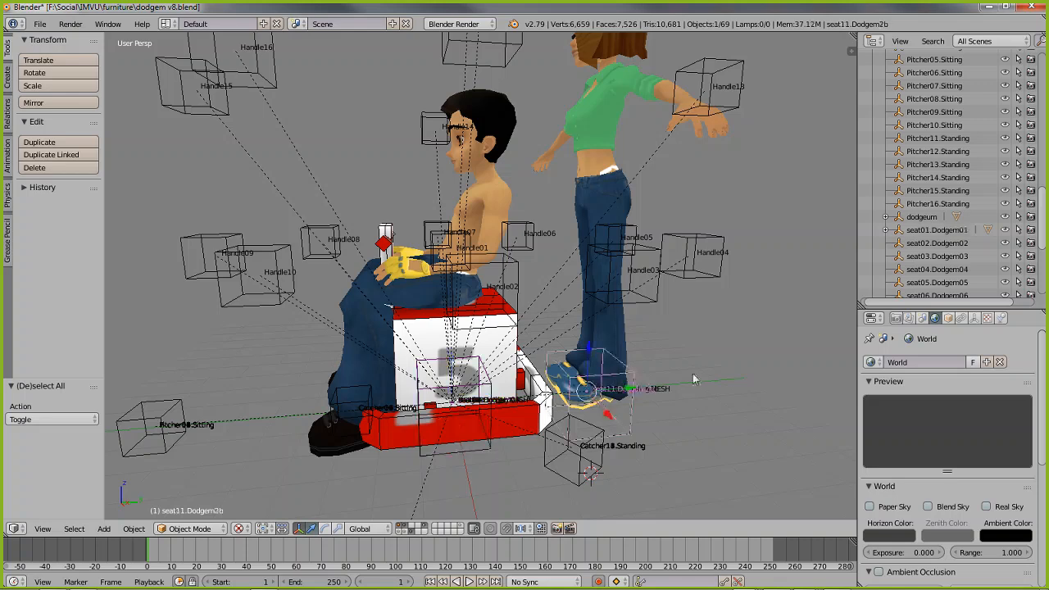
{"action": "left_click_drag", "start_coordinate": [1044, 214], "coordinate": [1045, 242]}
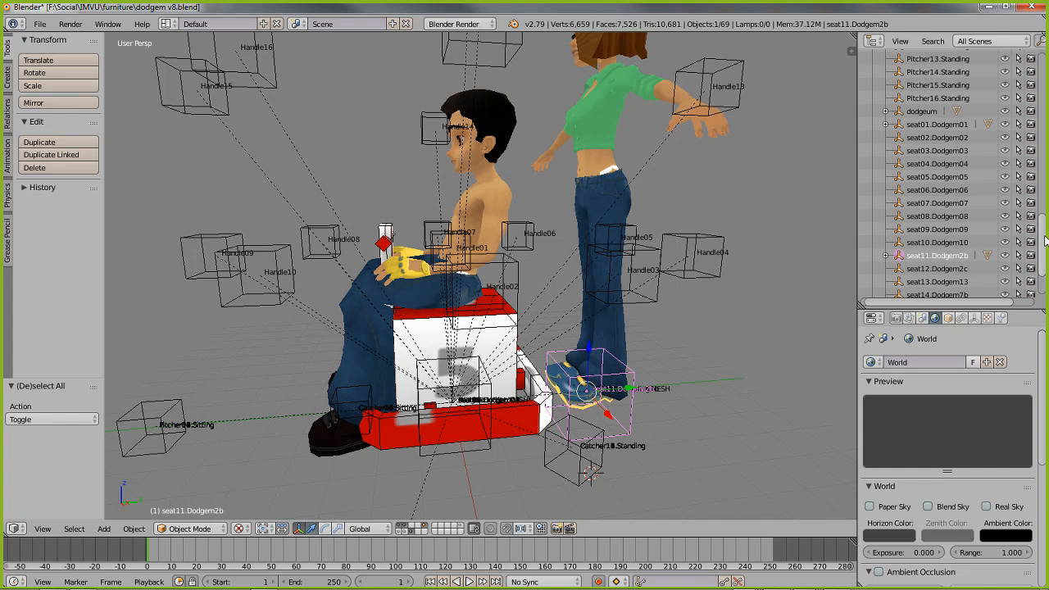
{"action": "scroll", "coordinate": [1045, 243], "scroll_direction": "down", "scroll_amount": 1}
{"action": "left_click_drag", "start_coordinate": [1045, 243], "coordinate": [1046, 257]}
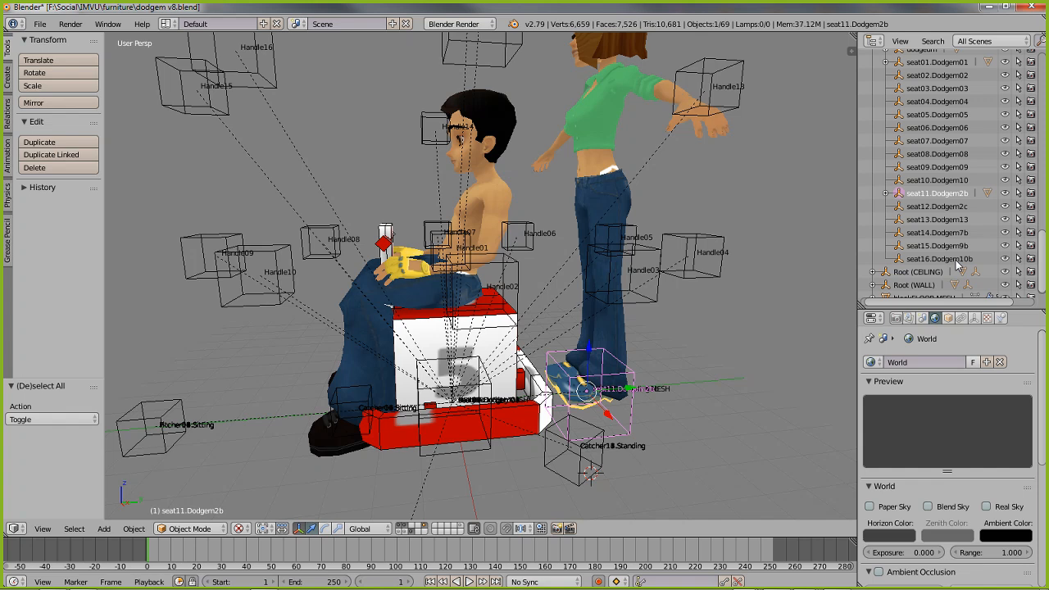
Step: Return to the IMVU editor and set Action 10's trigger to stance.Dodgem2b, checking the seat11 node name in the dodgem v8 scene
{"action": "mouse_move", "coordinate": [688, 583]}
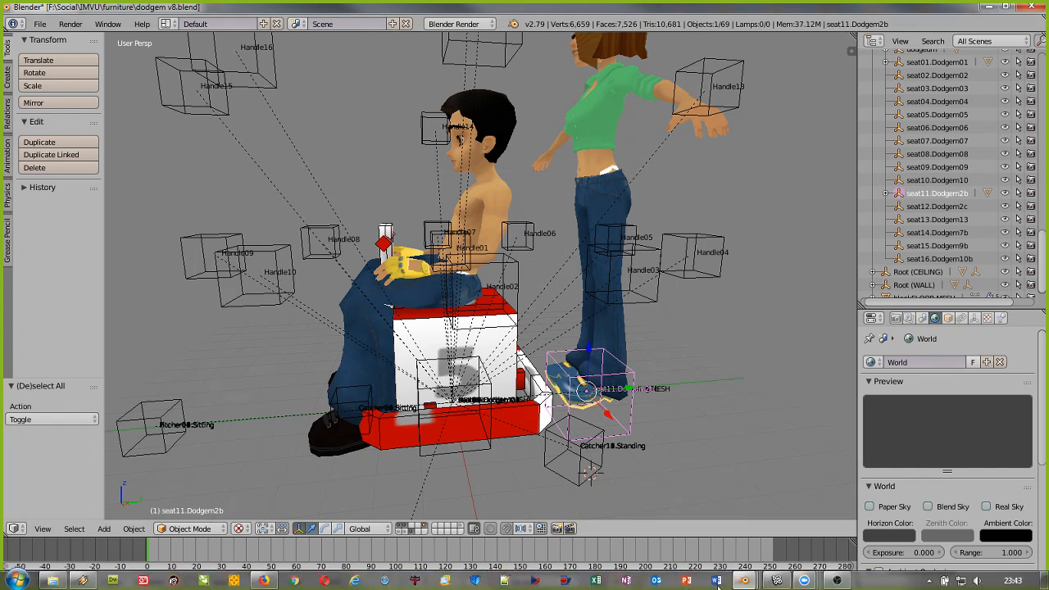
{"action": "left_click", "coordinate": [777, 580]}
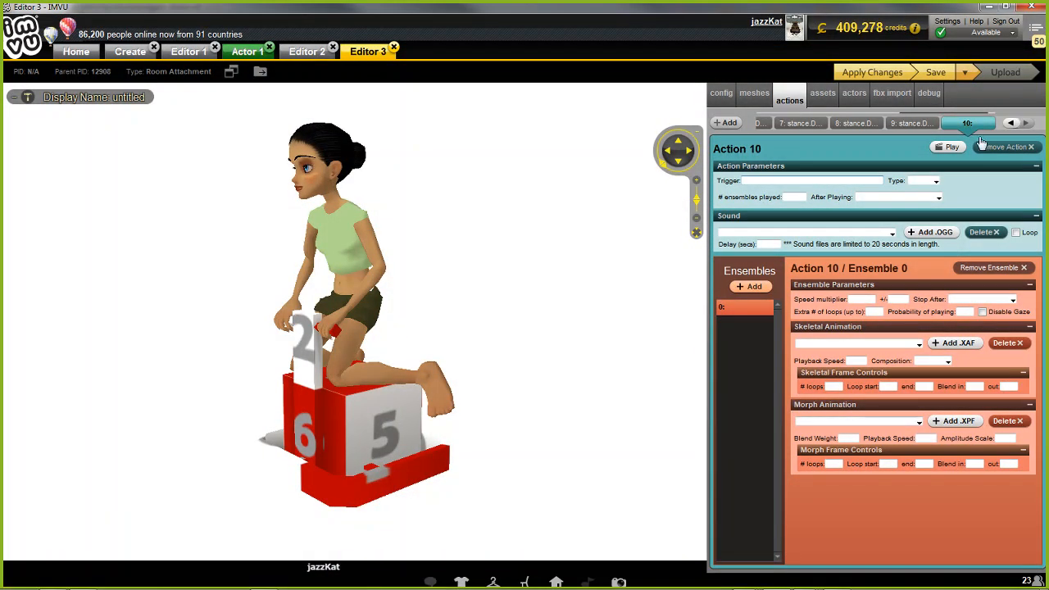
{"action": "left_click", "coordinate": [777, 180]}
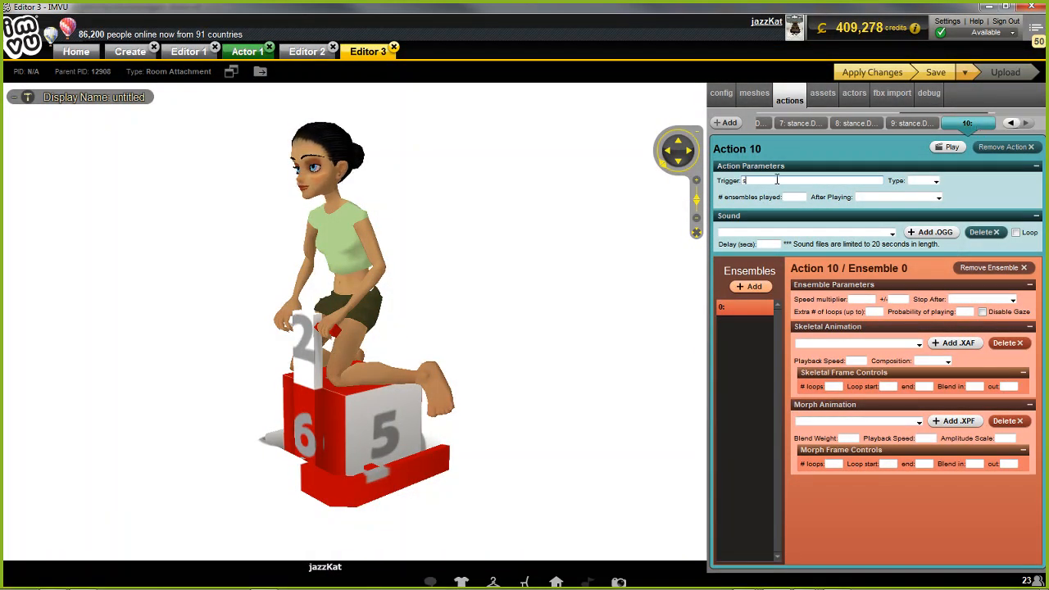
{"action": "type", "text": "stance.Do"}
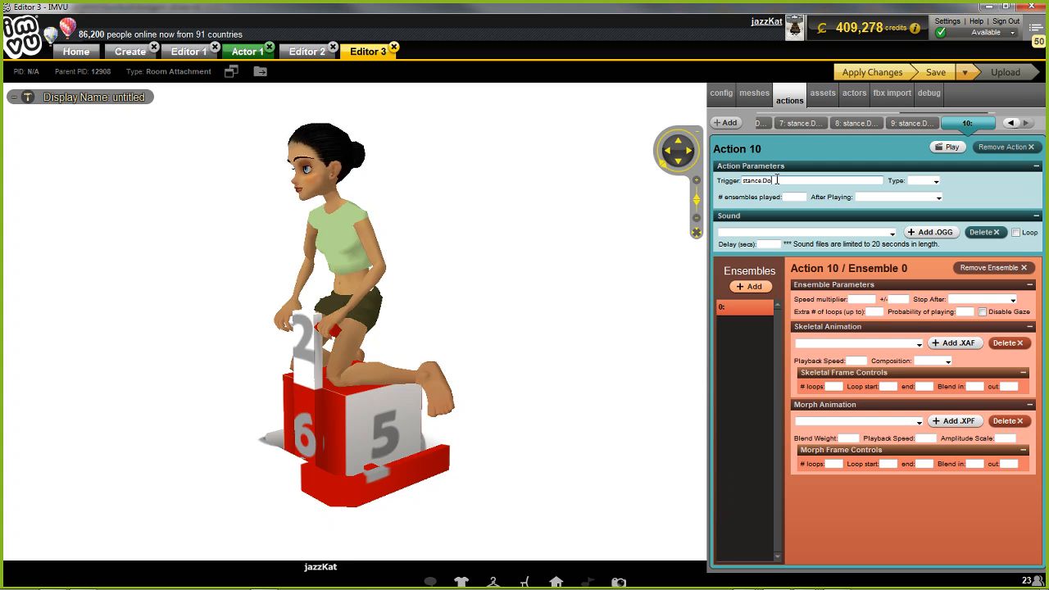
{"action": "type", "text": "cksm"}
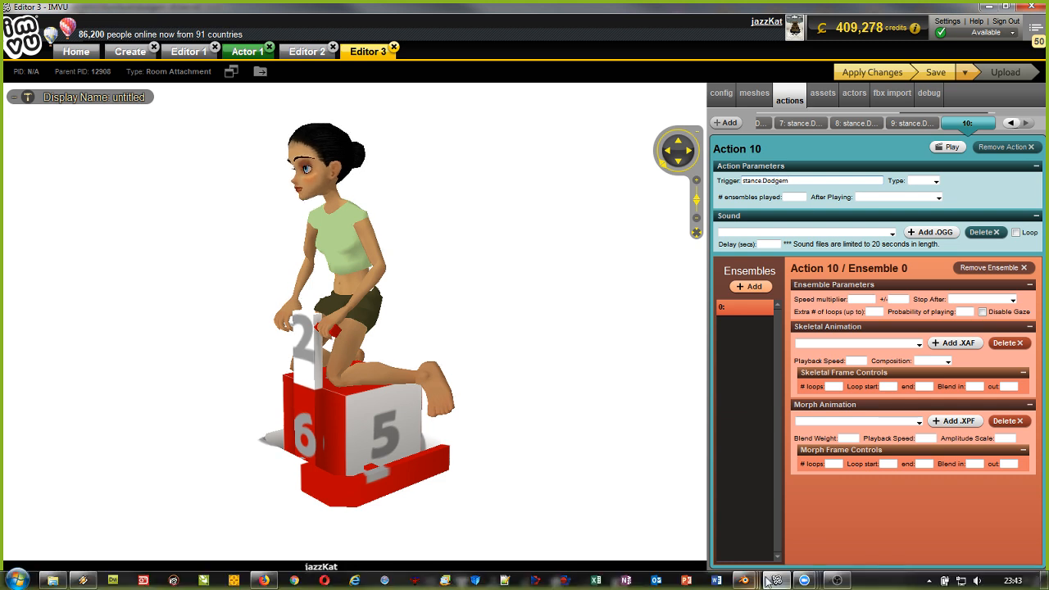
{"action": "mouse_move", "coordinate": [745, 583]}
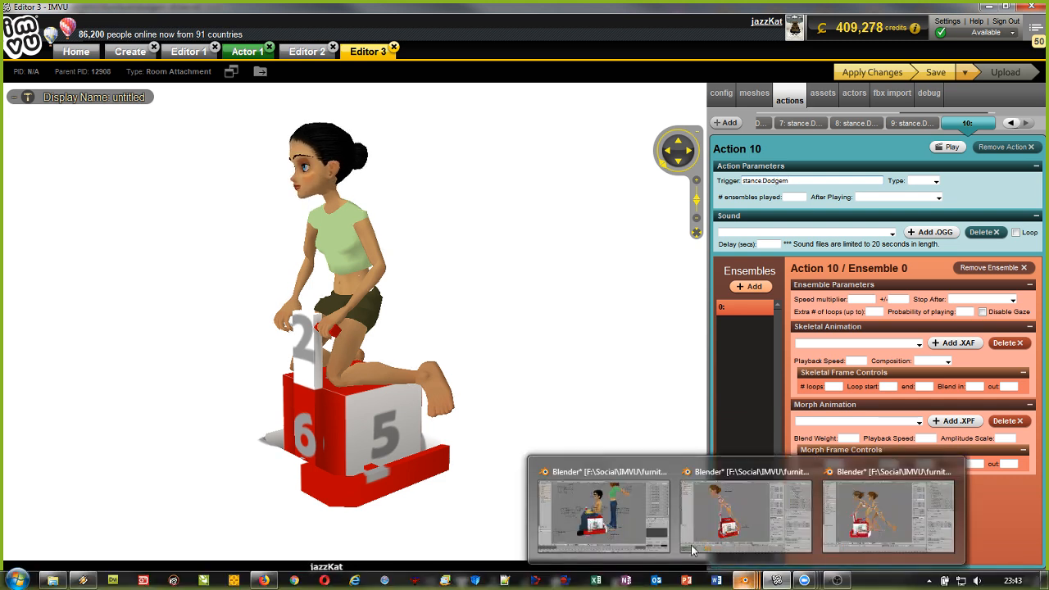
{"action": "left_click", "coordinate": [574, 512]}
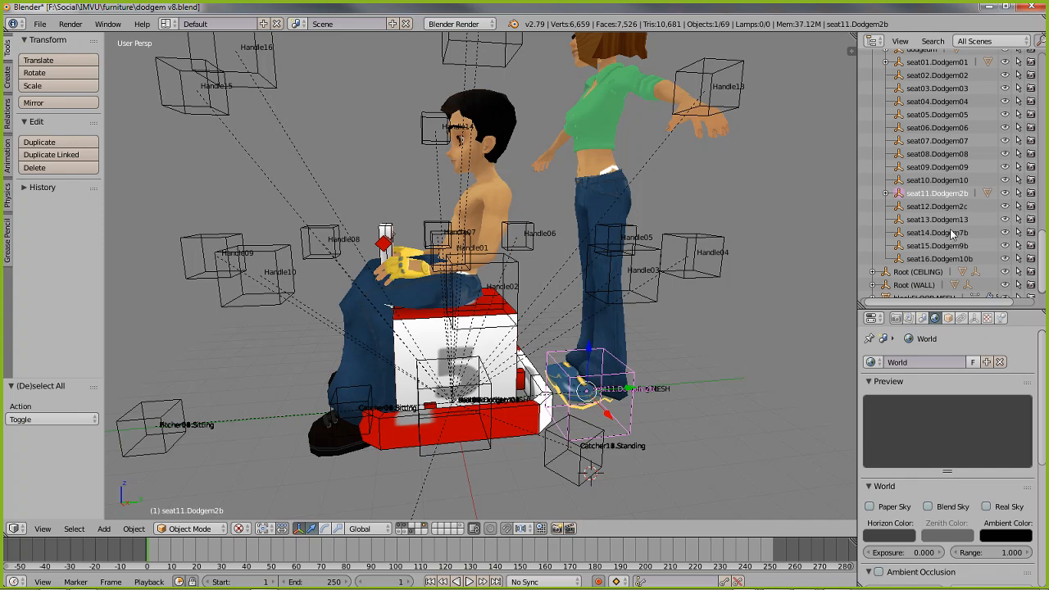
{"action": "left_click", "coordinate": [777, 580]}
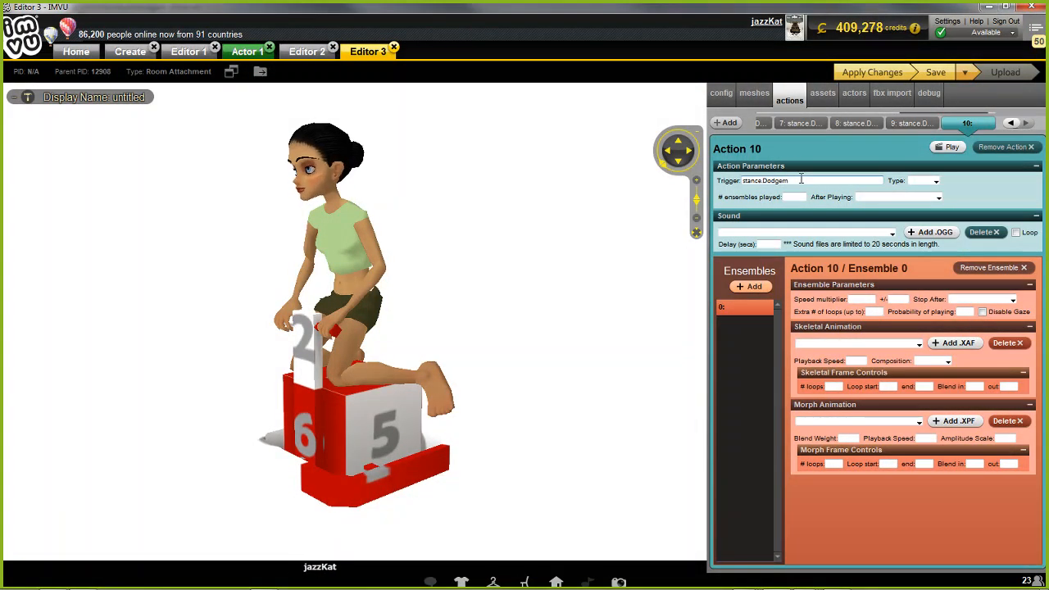
{"action": "type", "text": "2b"}
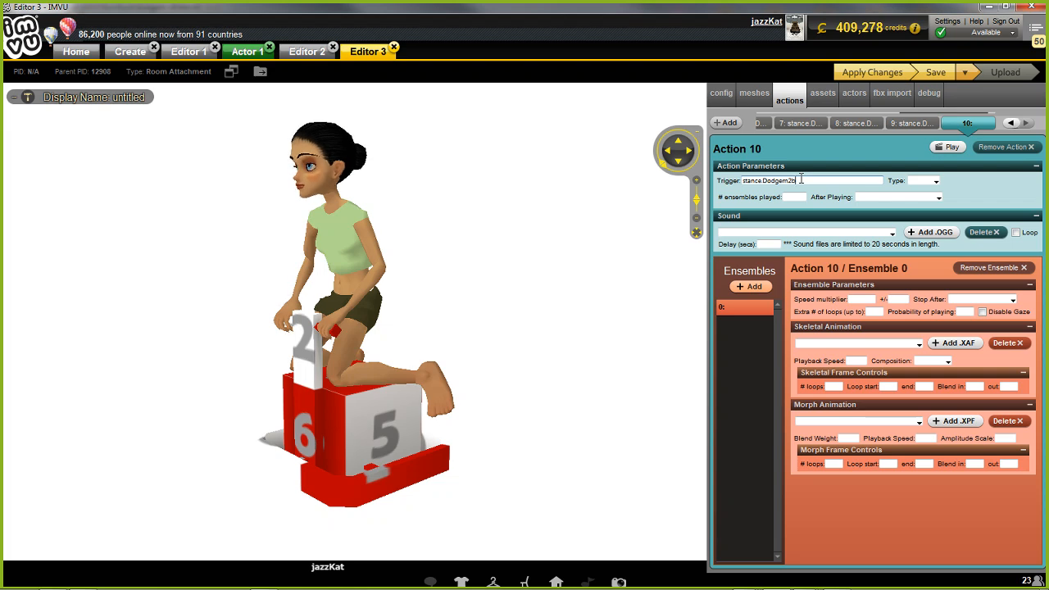
Step: Set Action 10's type to Avatar and its after-playing behaviour to Pick same Ensemble
{"action": "left_click", "coordinate": [936, 181]}
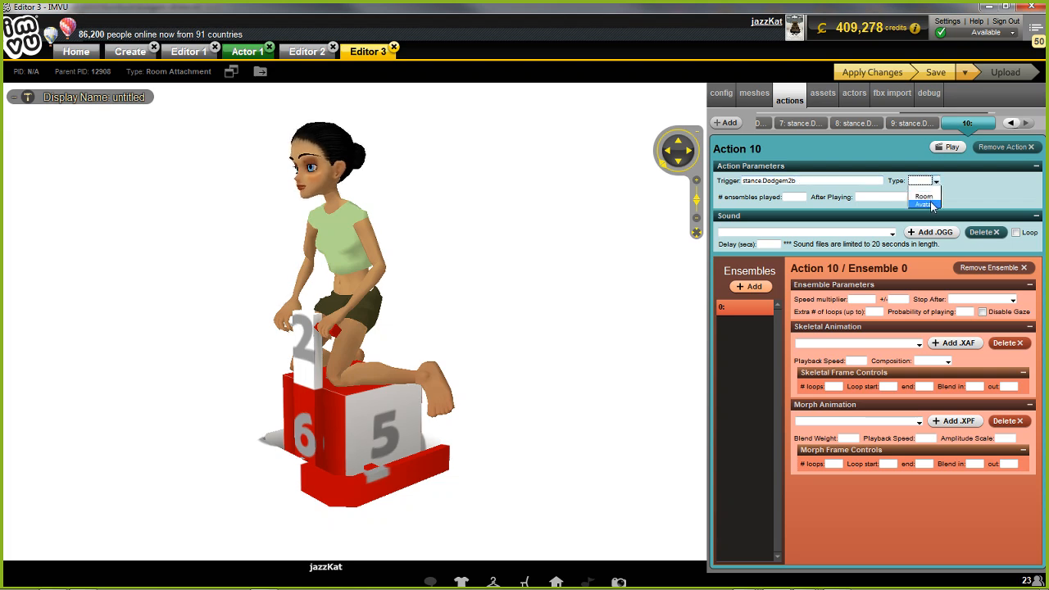
{"action": "left_click", "coordinate": [925, 201]}
{"action": "left_click", "coordinate": [939, 198]}
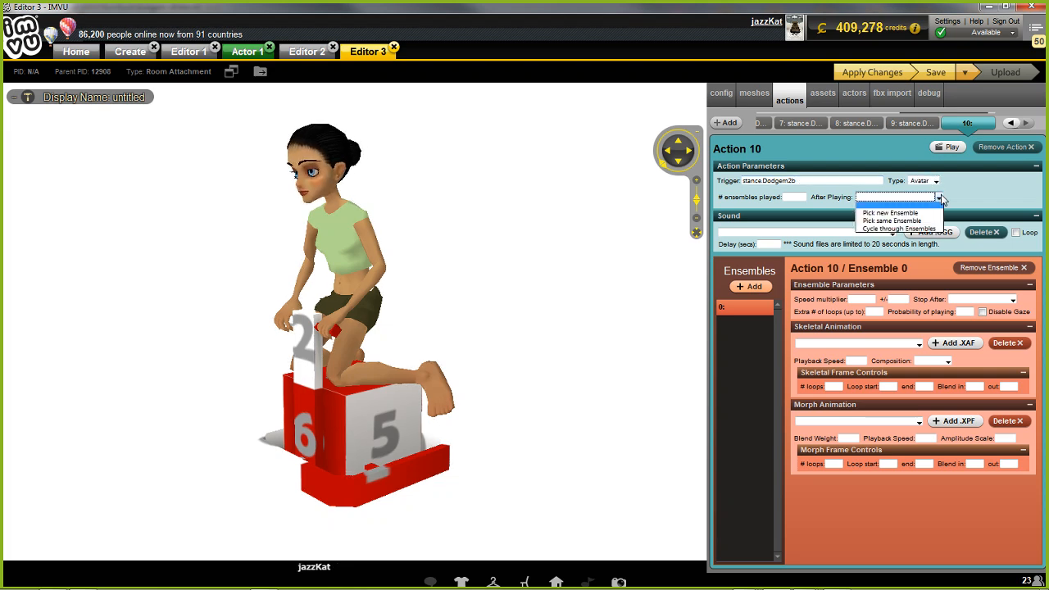
{"action": "left_click", "coordinate": [891, 220]}
Step: Compare the available skeletal animations with the female armature's list of bumper actions in the dodgem poses_12 scene in Blender
{"action": "left_click", "coordinate": [919, 343]}
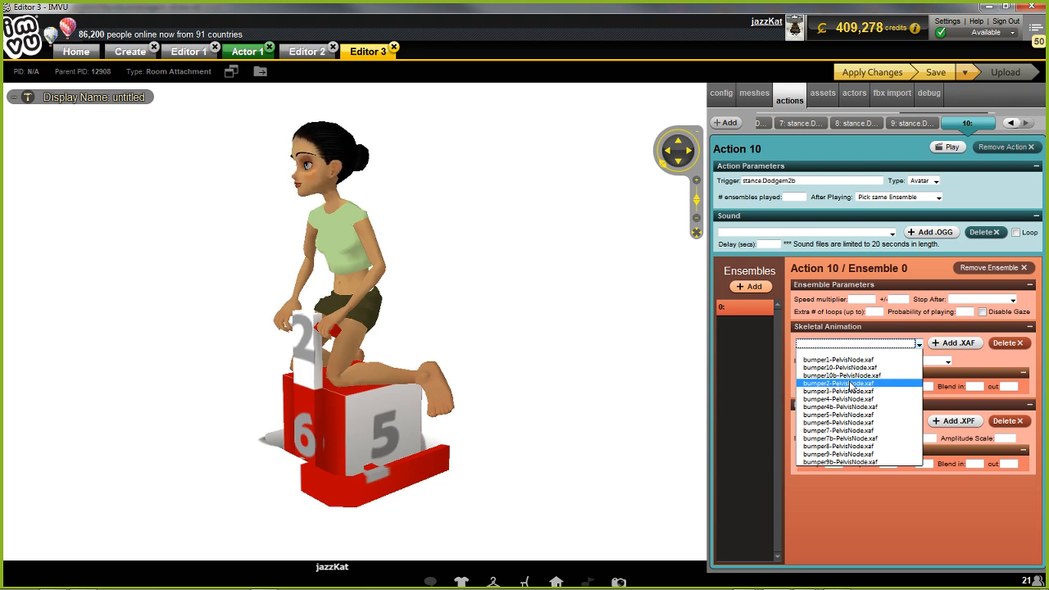
{"action": "mouse_move", "coordinate": [799, 587]}
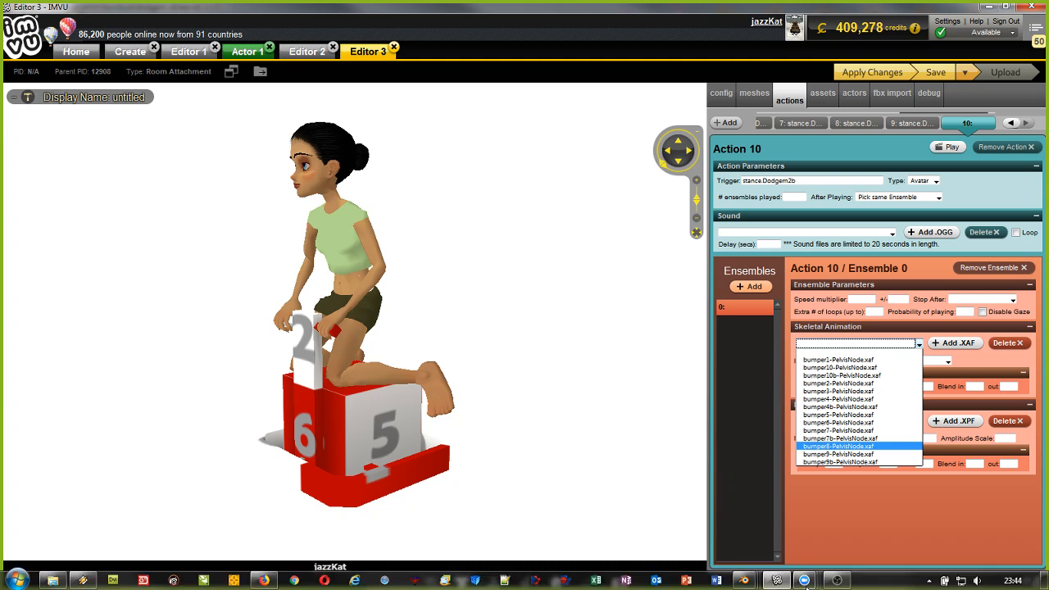
{"action": "mouse_move", "coordinate": [746, 582]}
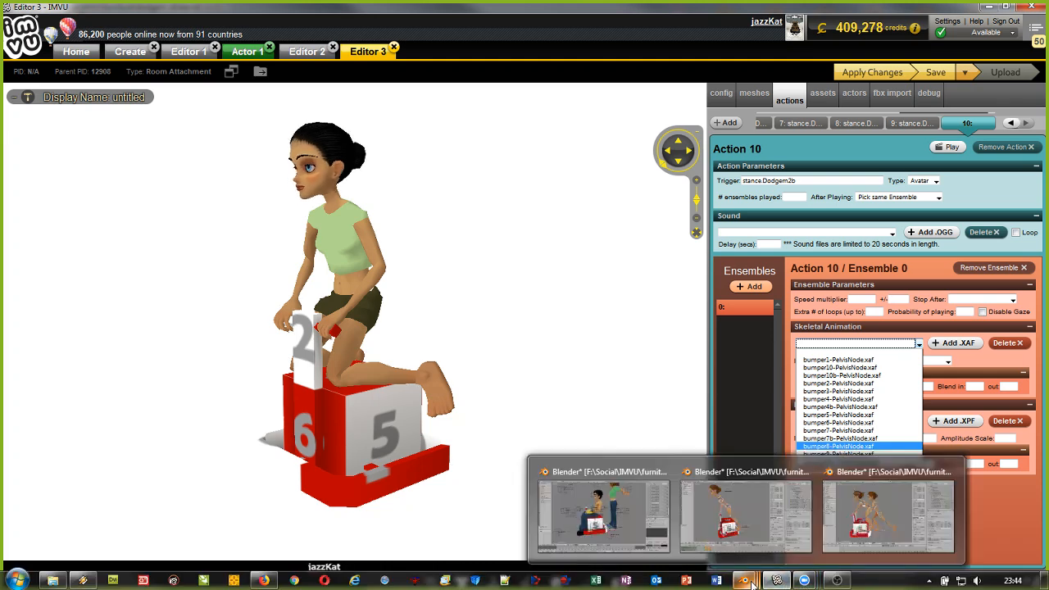
{"action": "left_click", "coordinate": [858, 524]}
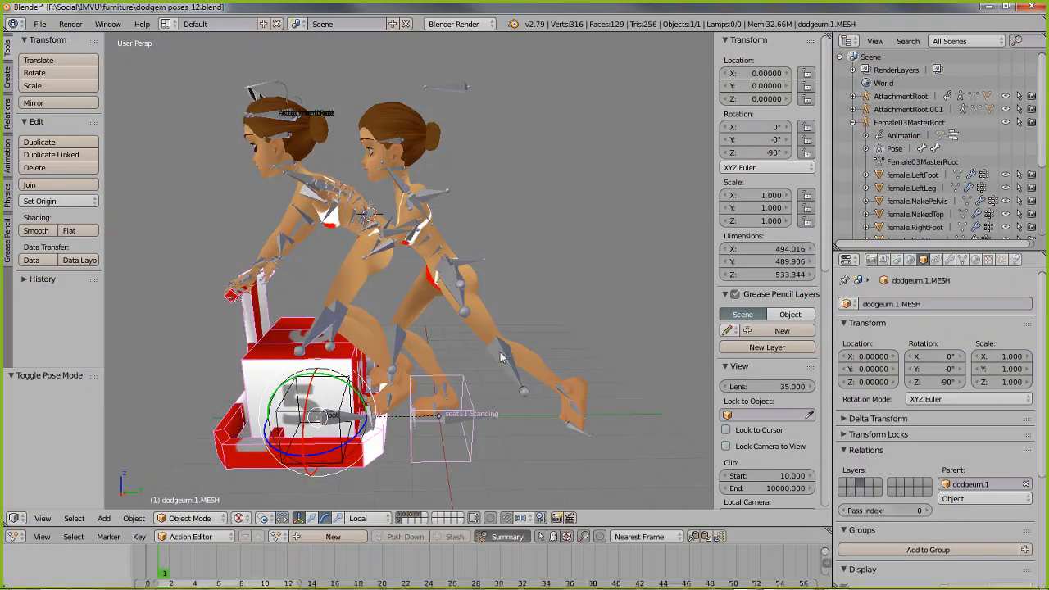
{"action": "right_click", "coordinate": [511, 368]}
{"action": "left_click", "coordinate": [317, 536]}
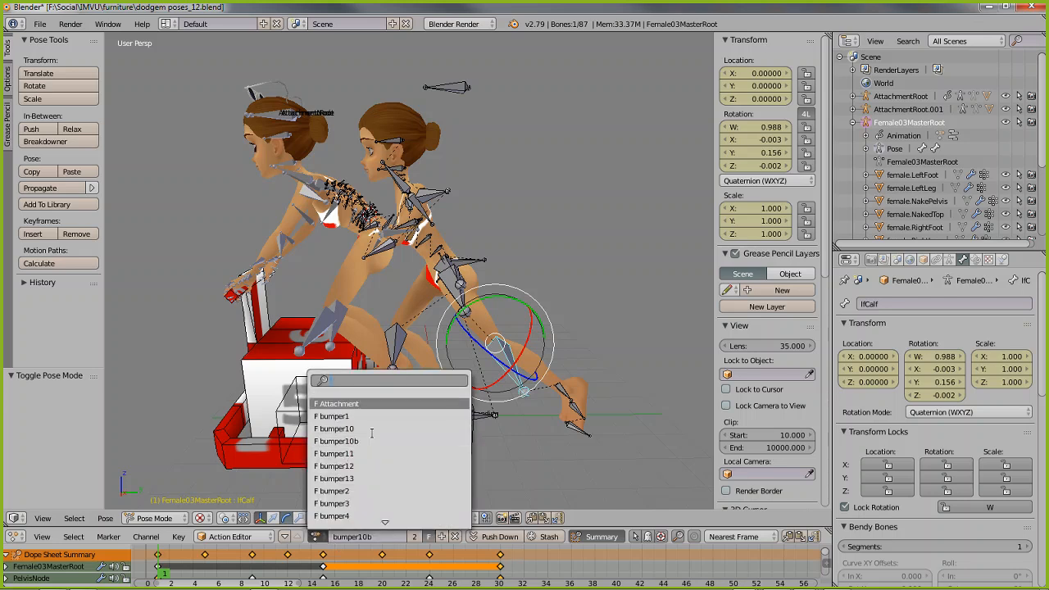
{"action": "scroll", "coordinate": [371, 433], "scroll_direction": "down", "scroll_amount": 11}
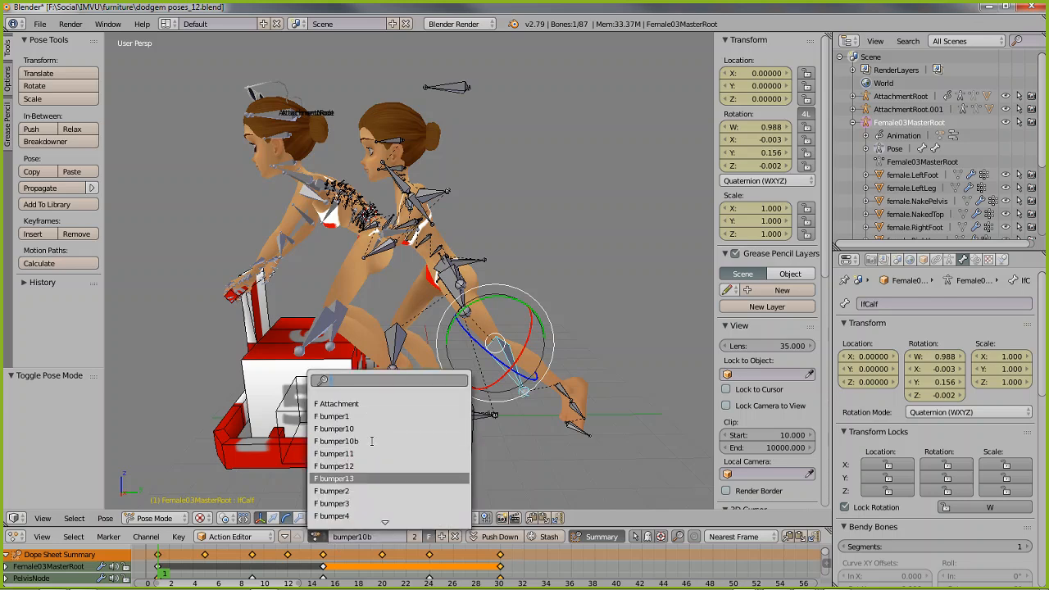
{"action": "scroll", "coordinate": [371, 440], "scroll_direction": "down", "scroll_amount": 2}
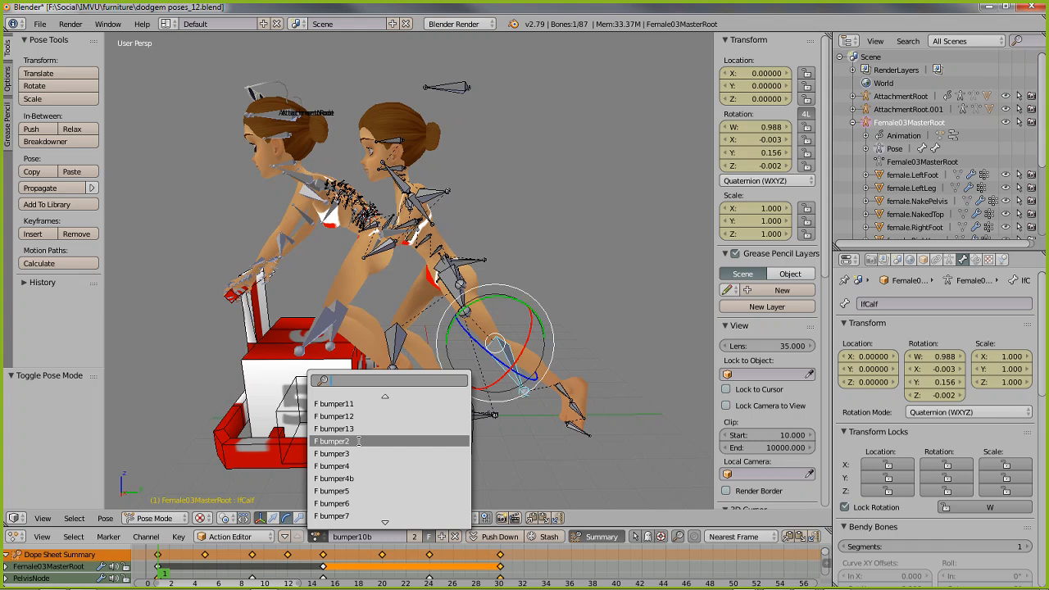
{"action": "scroll", "coordinate": [359, 441], "scroll_direction": "up", "scroll_amount": 3}
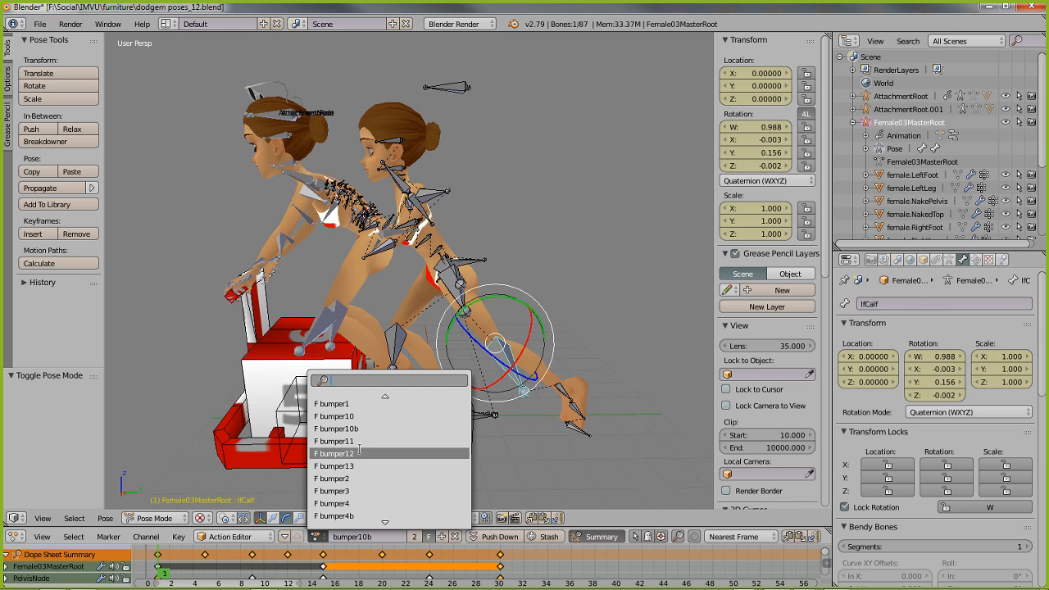
{"action": "scroll", "coordinate": [358, 441], "scroll_direction": "up", "scroll_amount": 4}
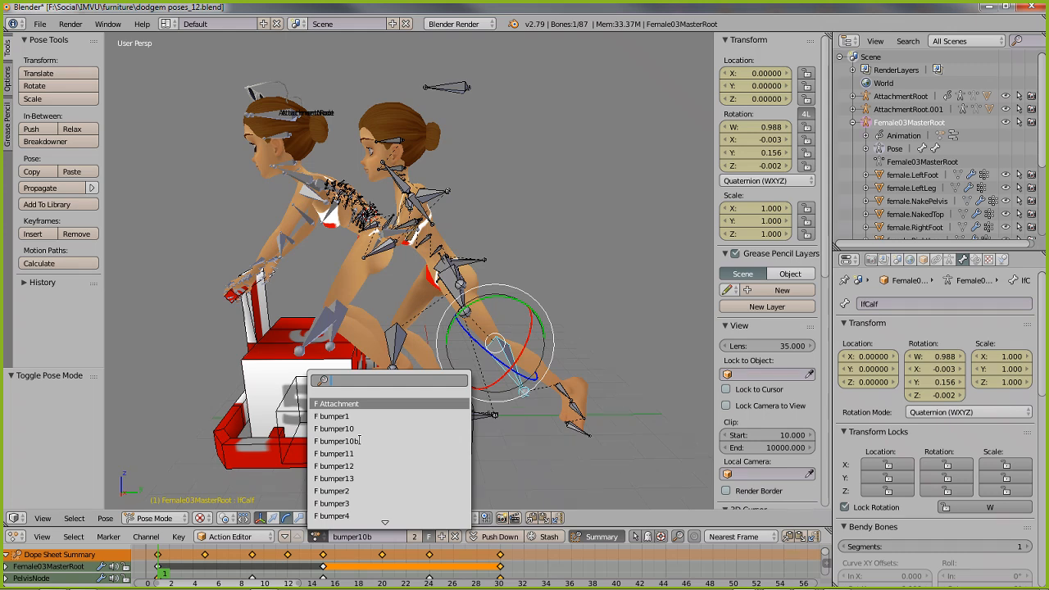
{"action": "scroll", "coordinate": [364, 485], "scroll_direction": "down", "scroll_amount": 10}
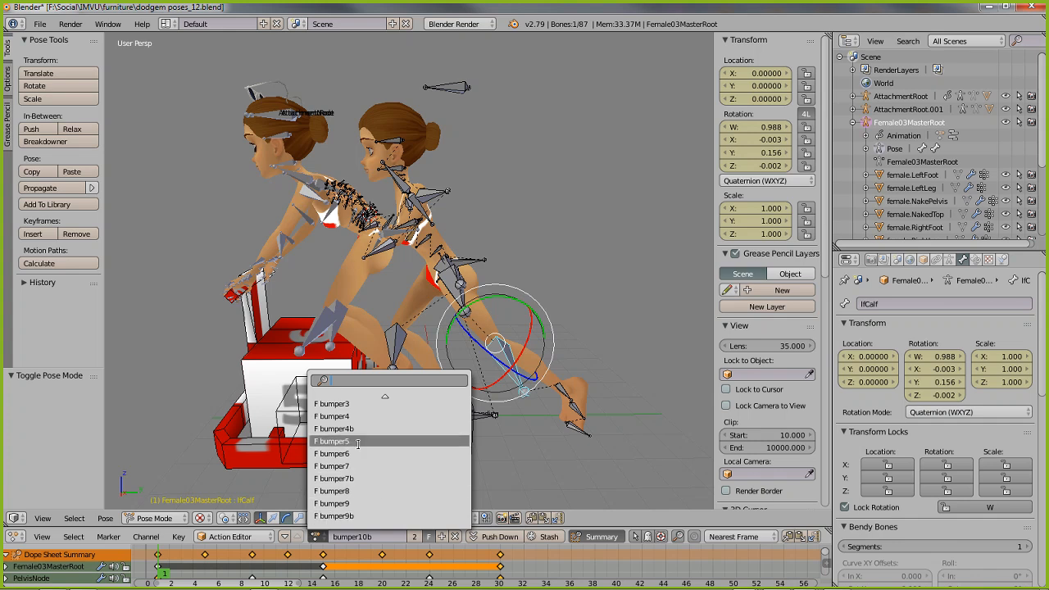
{"action": "scroll", "coordinate": [358, 436], "scroll_direction": "up", "scroll_amount": 8}
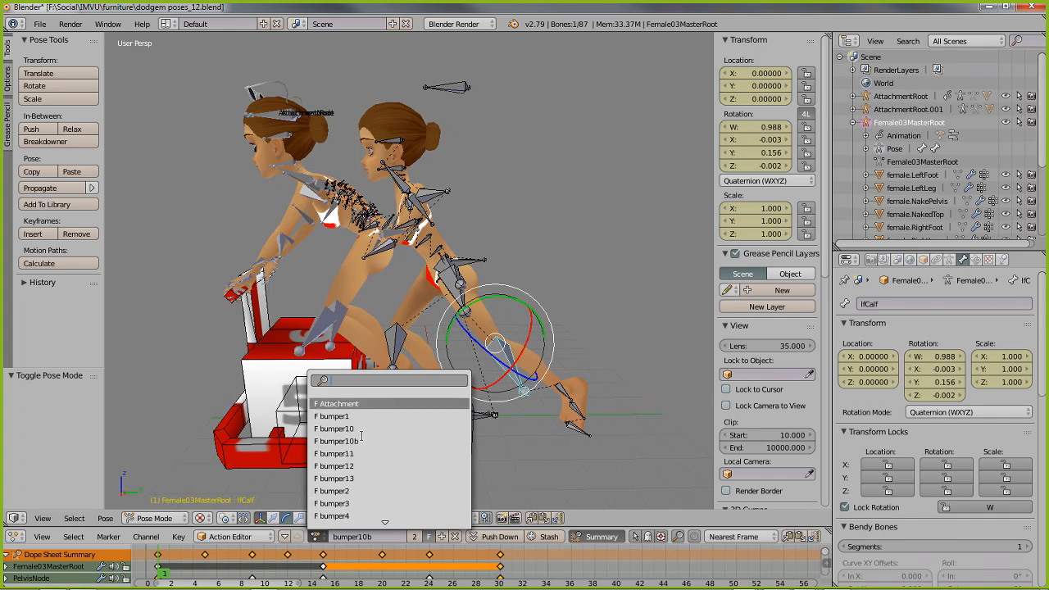
{"action": "mouse_move", "coordinate": [783, 582]}
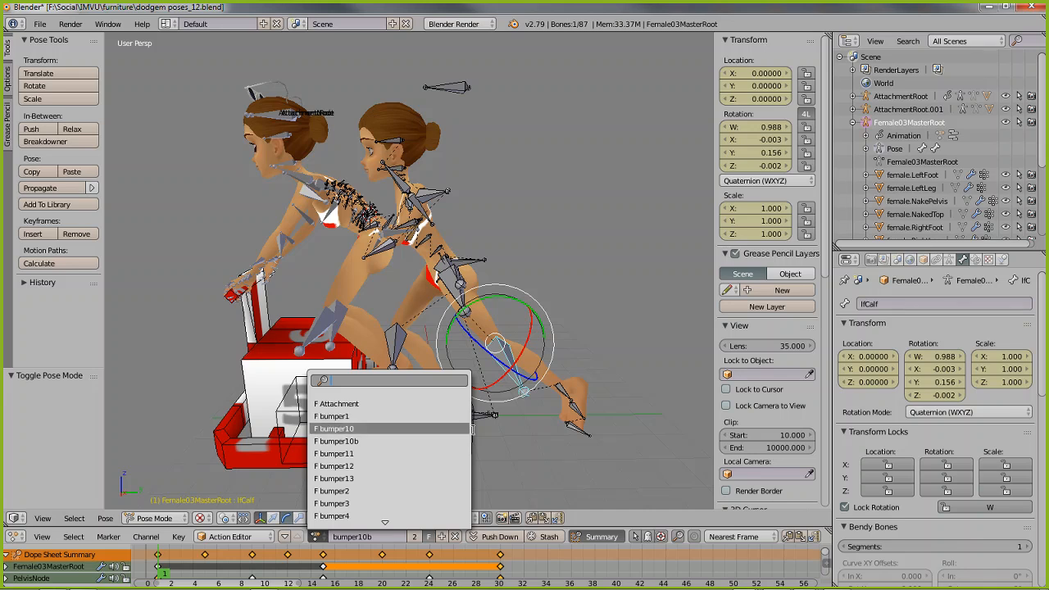
{"action": "left_click", "coordinate": [620, 311]}
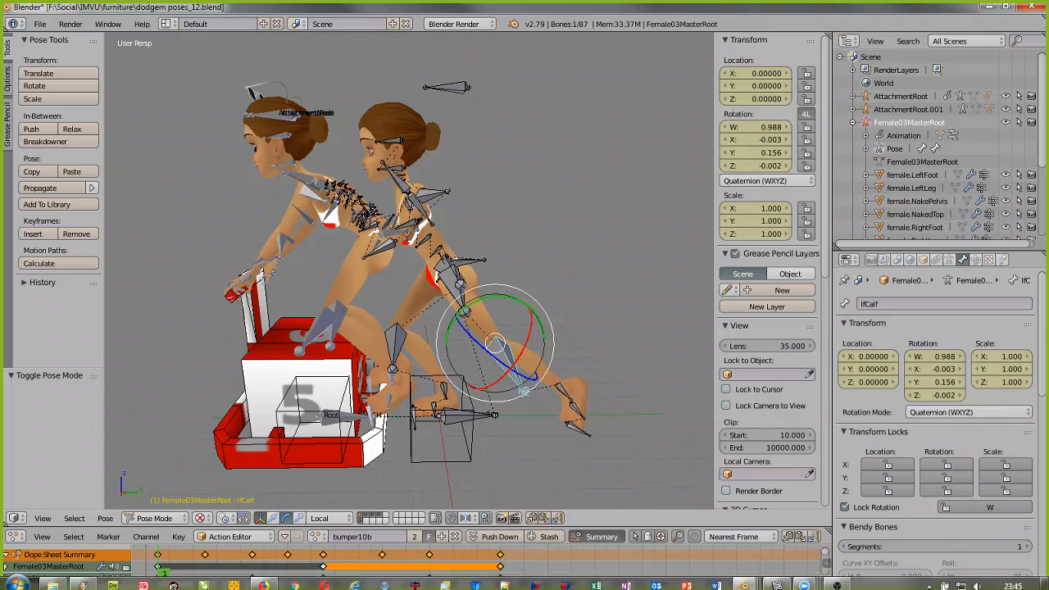
Step: Return to the IMVU editor and recheck the skeletal animations available for Action 10 without choosing one
{"action": "left_click", "coordinate": [801, 582]}
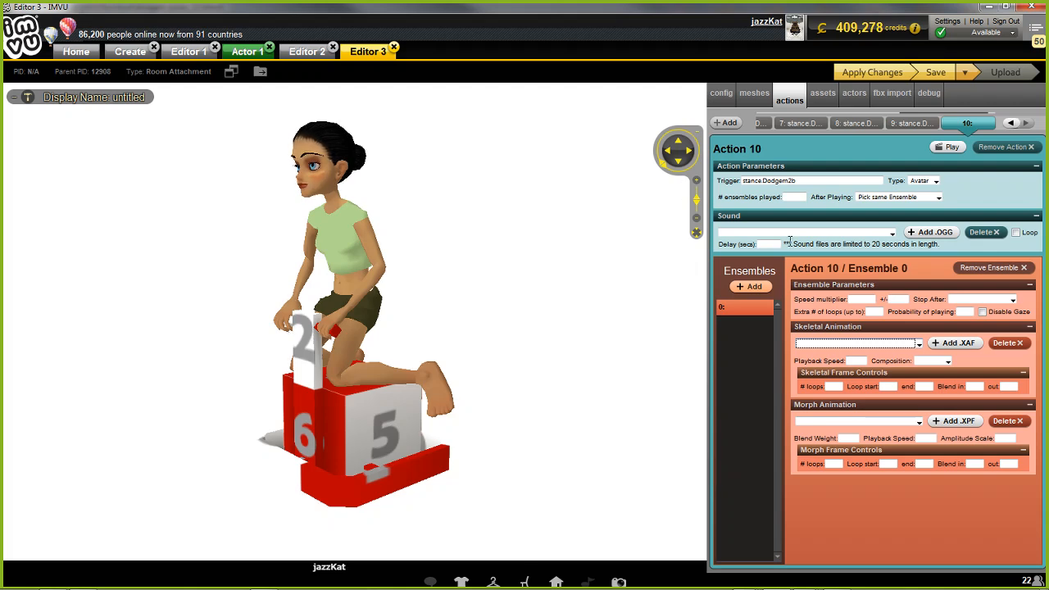
{"action": "left_click", "coordinate": [901, 344]}
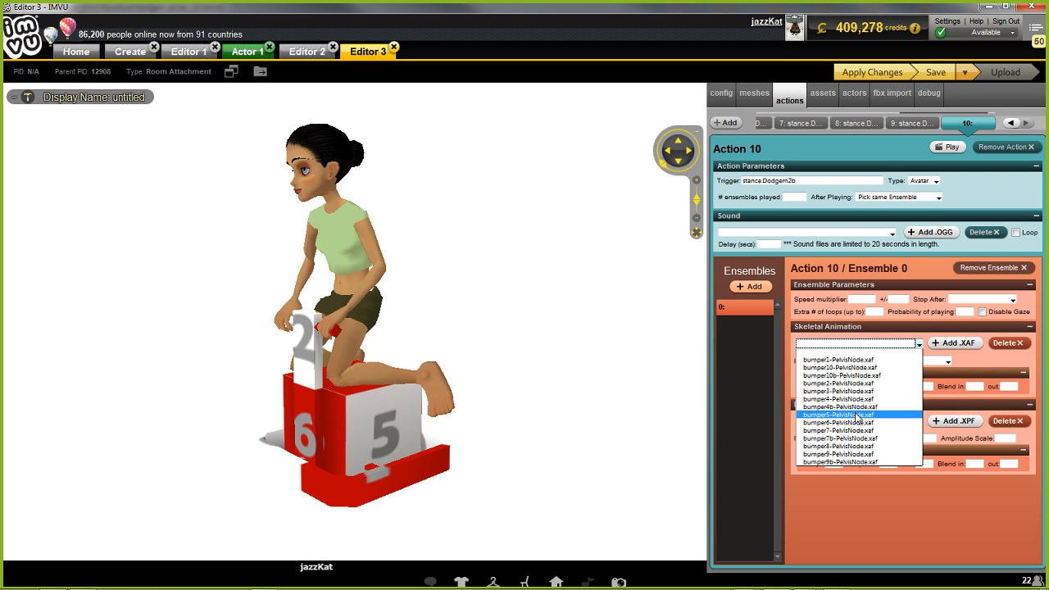
{"action": "left_click", "coordinate": [823, 188]}
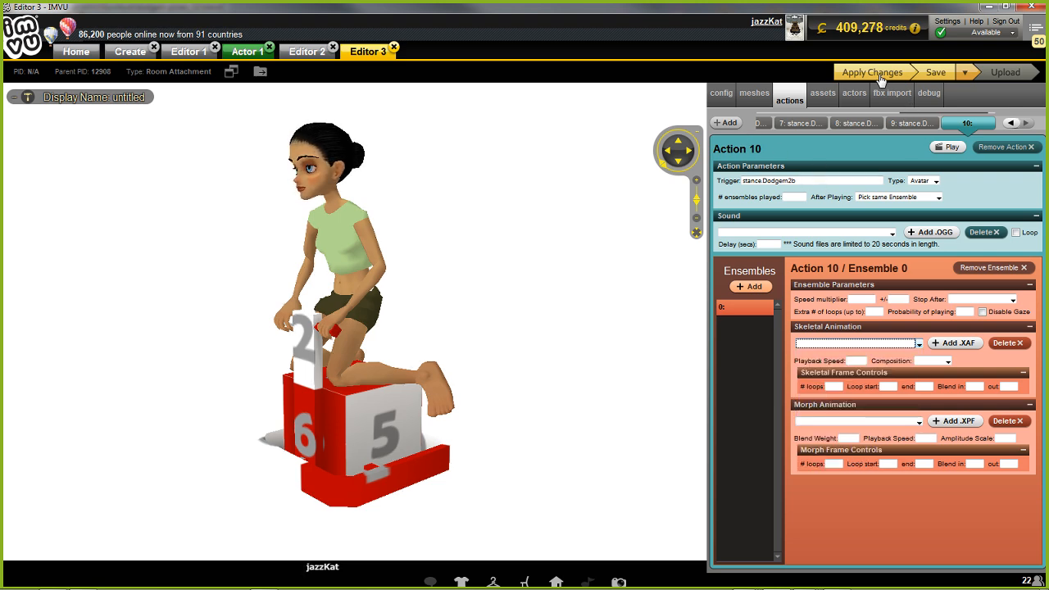
Step: Set Action 10's skeletal animation to 0 loops, loop start 1, end 2 and composition Replace, and apply the changes
{"action": "left_click", "coordinate": [834, 386]}
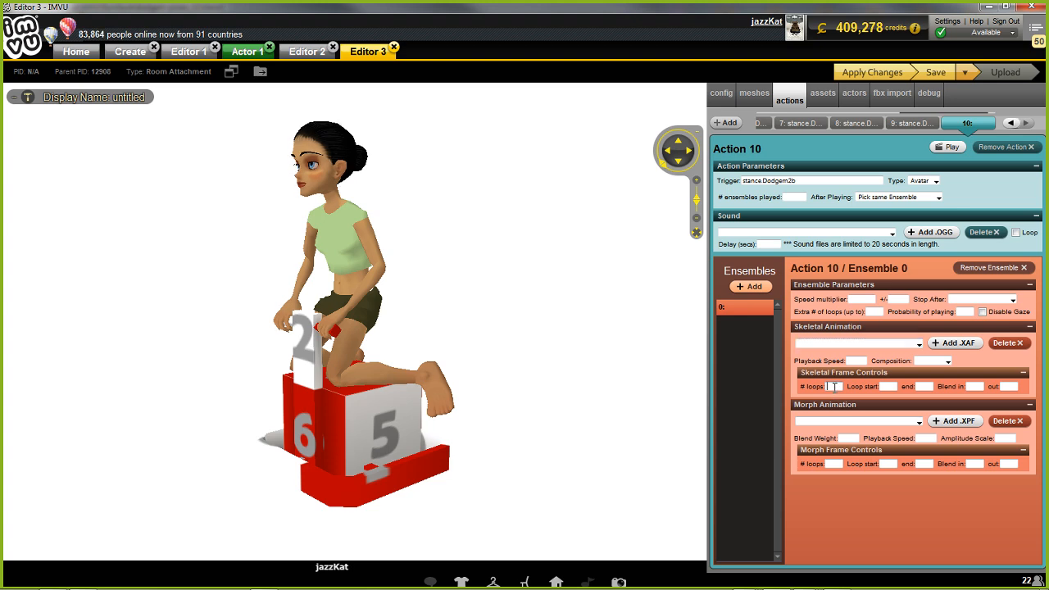
{"action": "type", "text": "0"}
{"action": "left_click", "coordinate": [890, 387]}
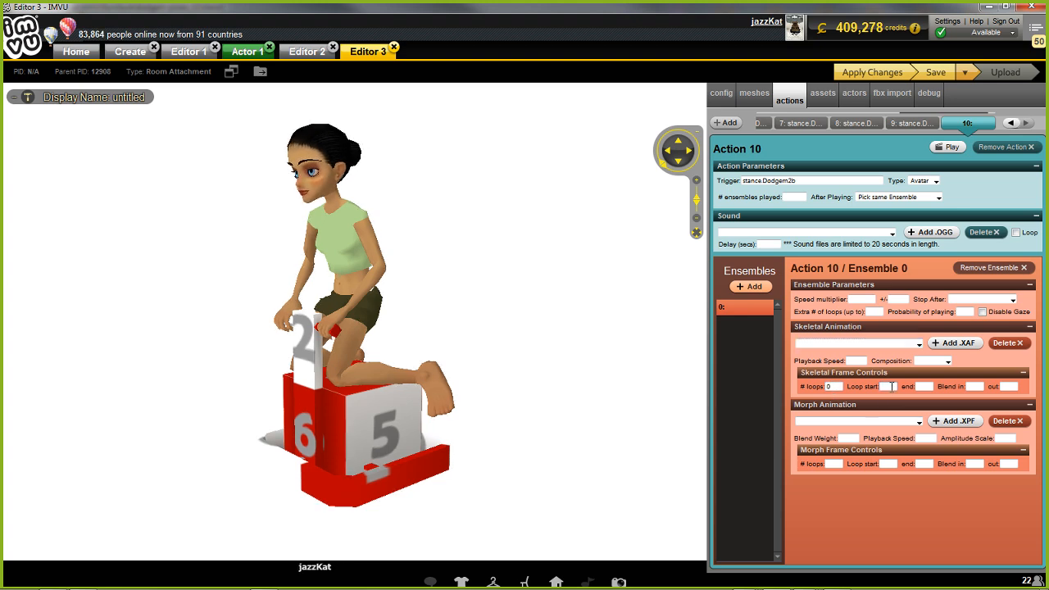
{"action": "type", "text": "1"}
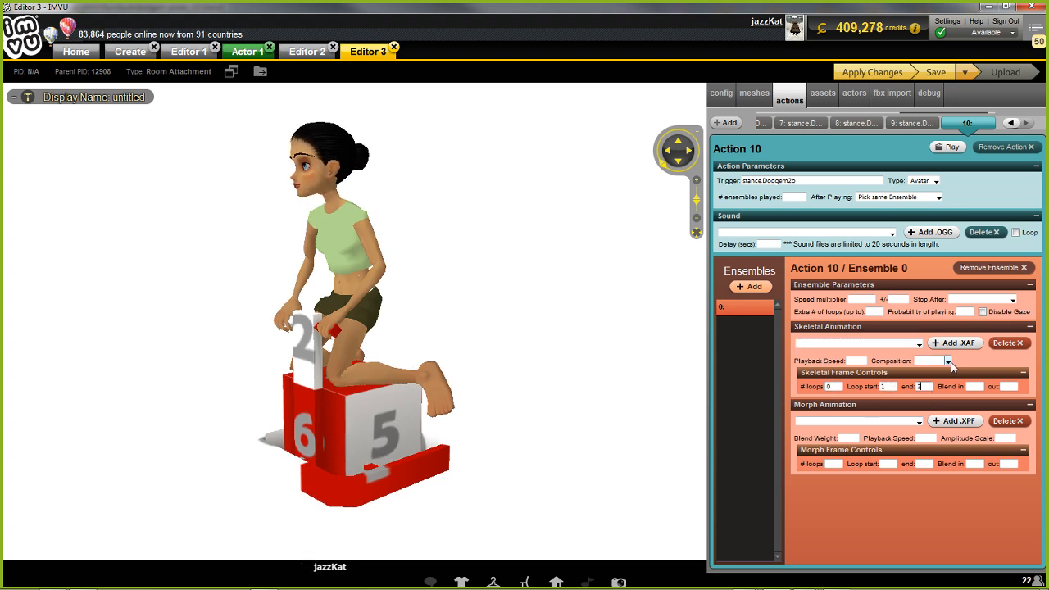
{"action": "left_click", "coordinate": [948, 362]}
{"action": "left_click", "coordinate": [932, 384]}
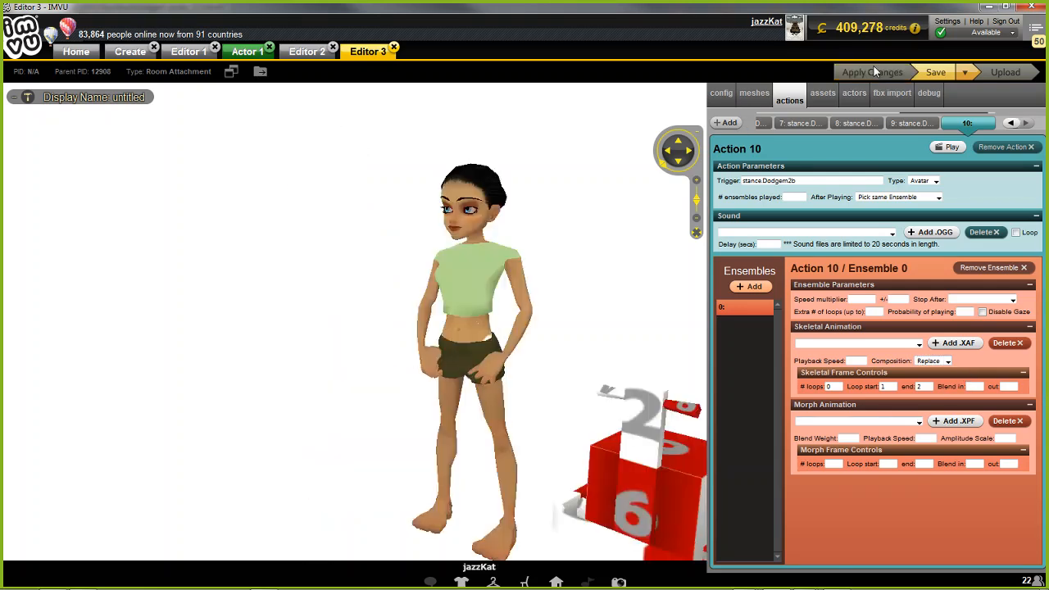
Step: Add Action 11 with the trigger stance.Dodgem2c
{"action": "left_click", "coordinate": [725, 122]}
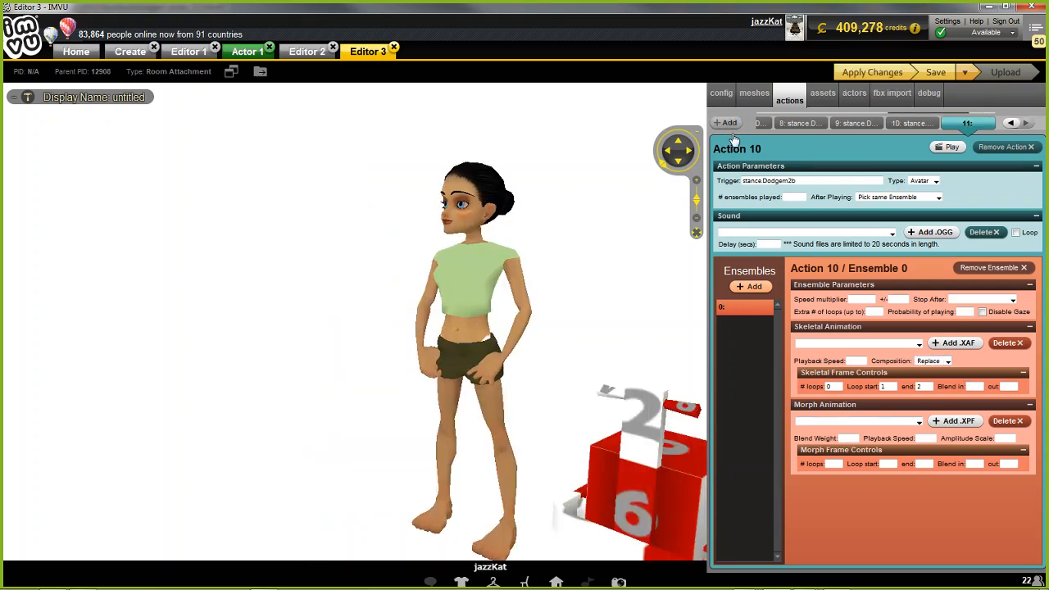
{"action": "left_click", "coordinate": [786, 180]}
{"action": "type", "text": "stance"}
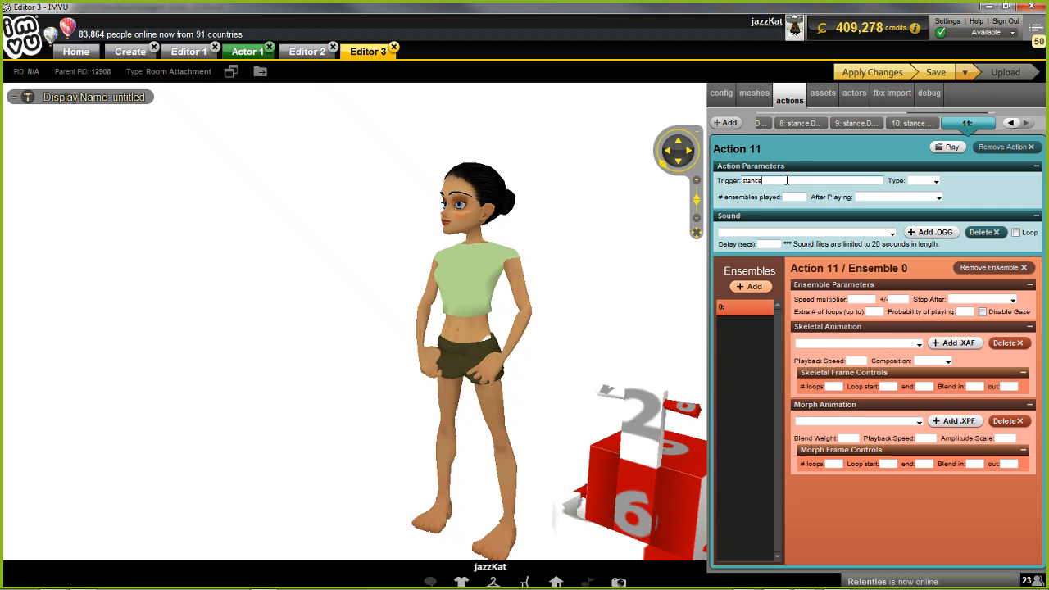
{"action": "type", "text": "."}
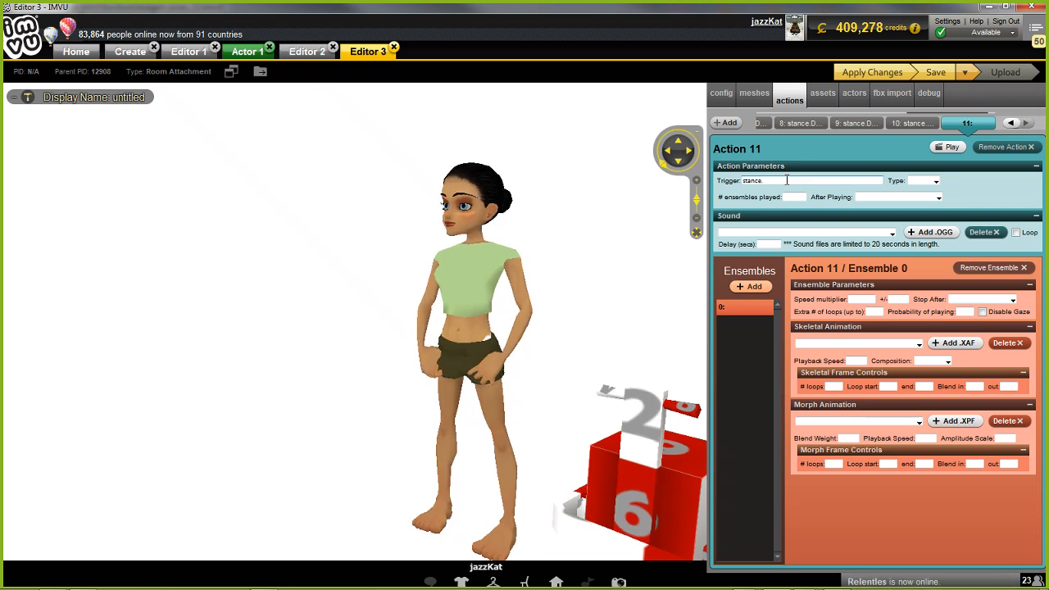
{"action": "type", "text": "Dodger"}
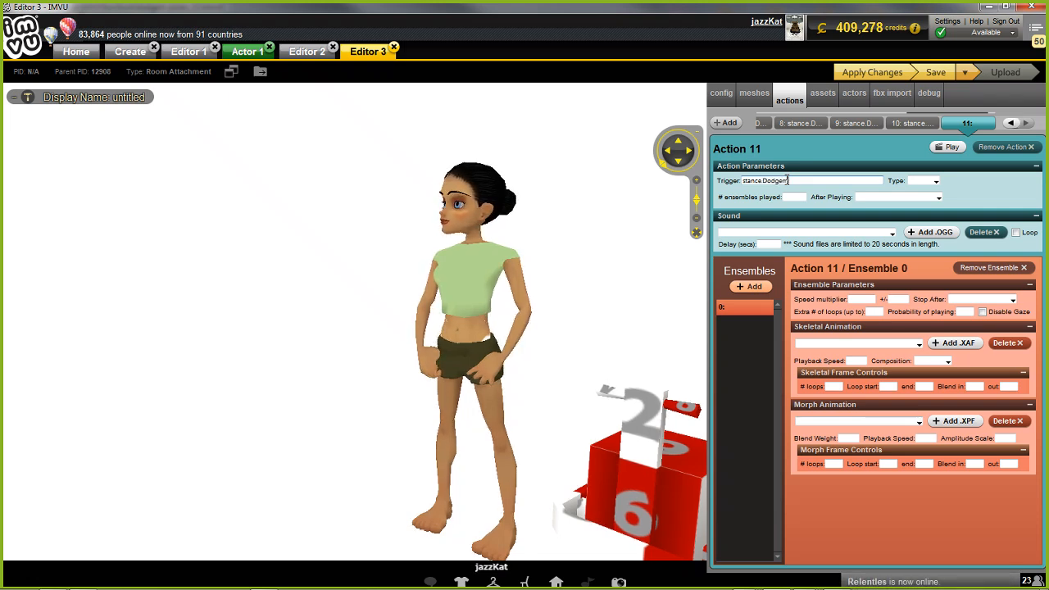
{"action": "type", "text": "2c"}
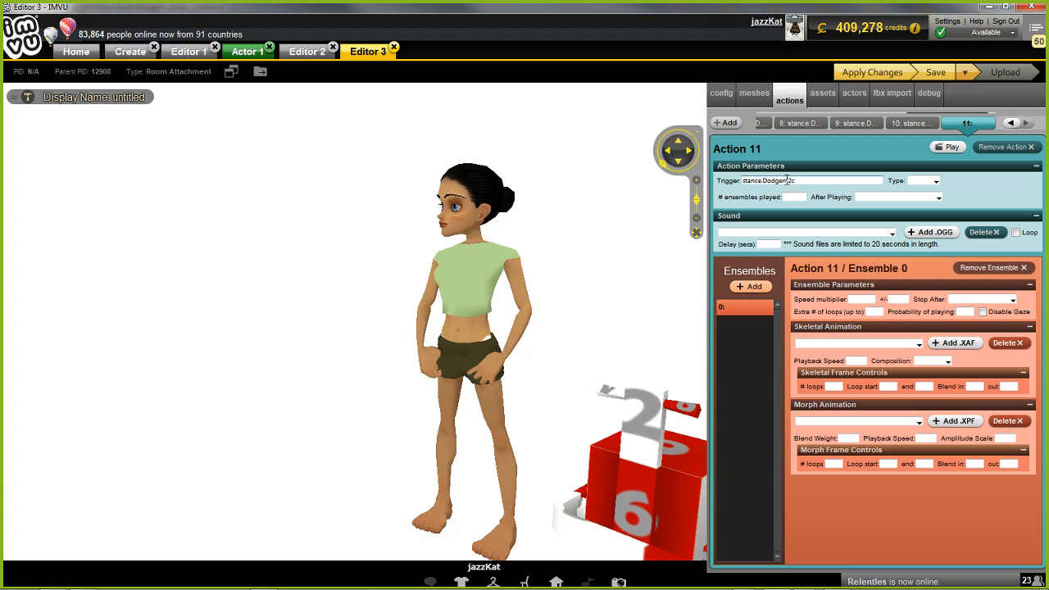
Step: Set Action 11's type to Avatar and its after-playing behaviour to Pick same Ensemble
{"action": "left_click", "coordinate": [935, 181]}
{"action": "left_click", "coordinate": [924, 204]}
{"action": "left_click", "coordinate": [938, 197]}
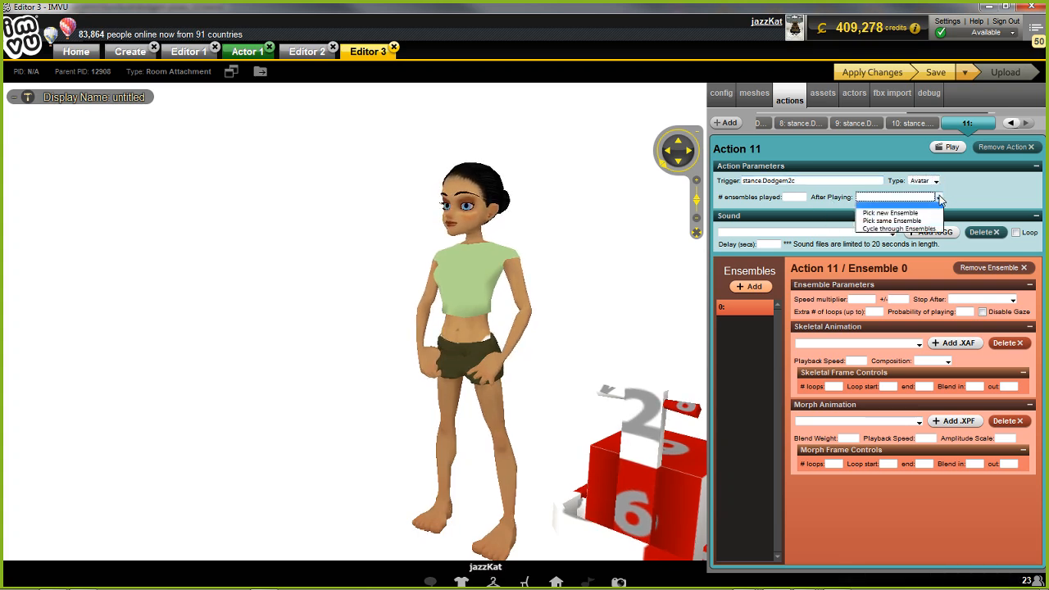
{"action": "left_click", "coordinate": [916, 221]}
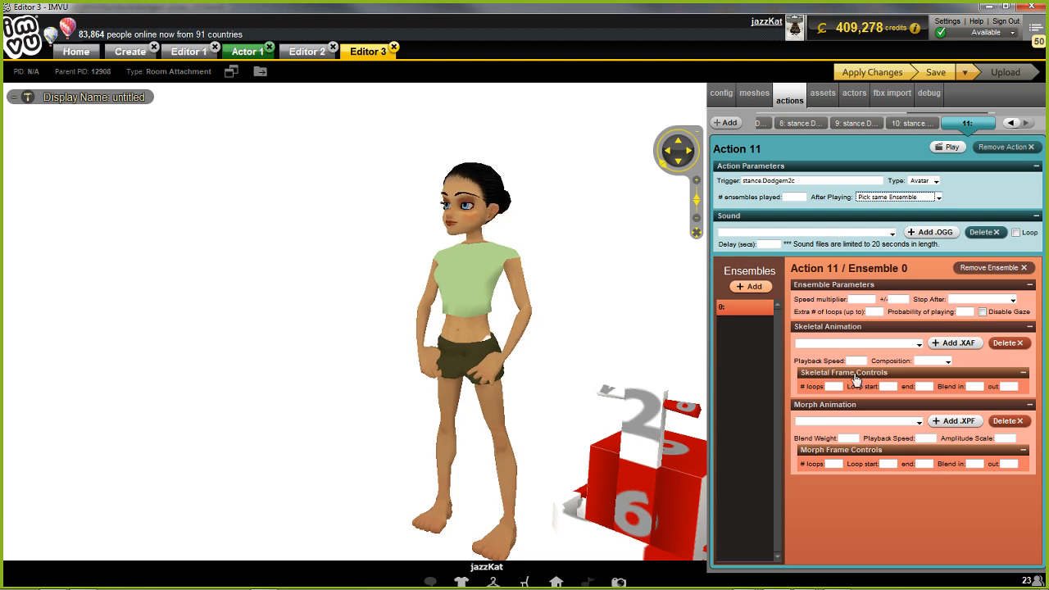
Step: Set Action 11's skeletal animation to composition Replace, 0 loops, loop start 1 and end 2, and apply the changes
{"action": "left_click", "coordinate": [947, 361]}
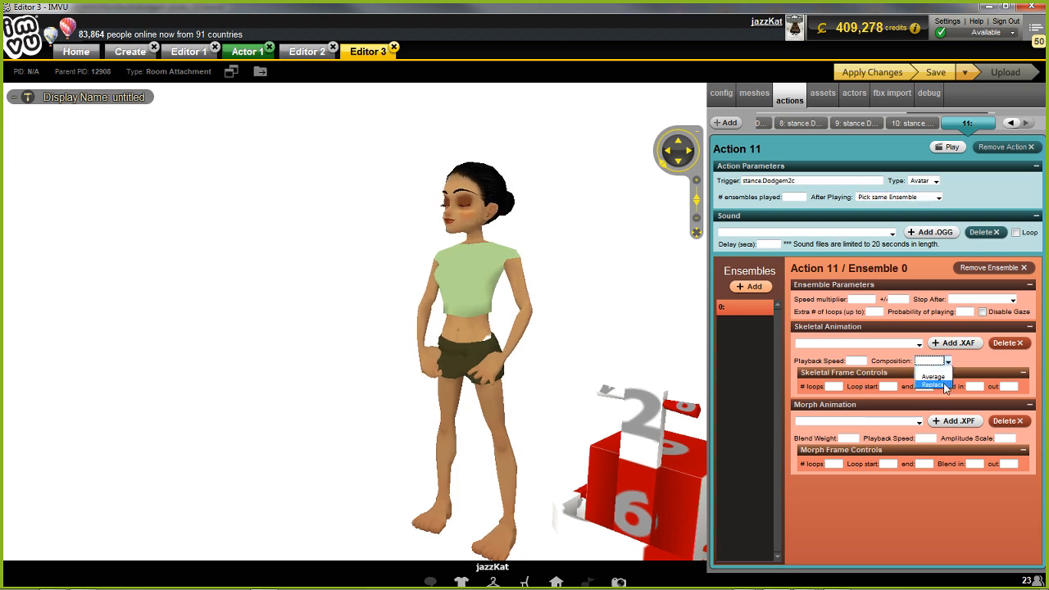
{"action": "left_click", "coordinate": [926, 381]}
{"action": "left_click", "coordinate": [835, 386]}
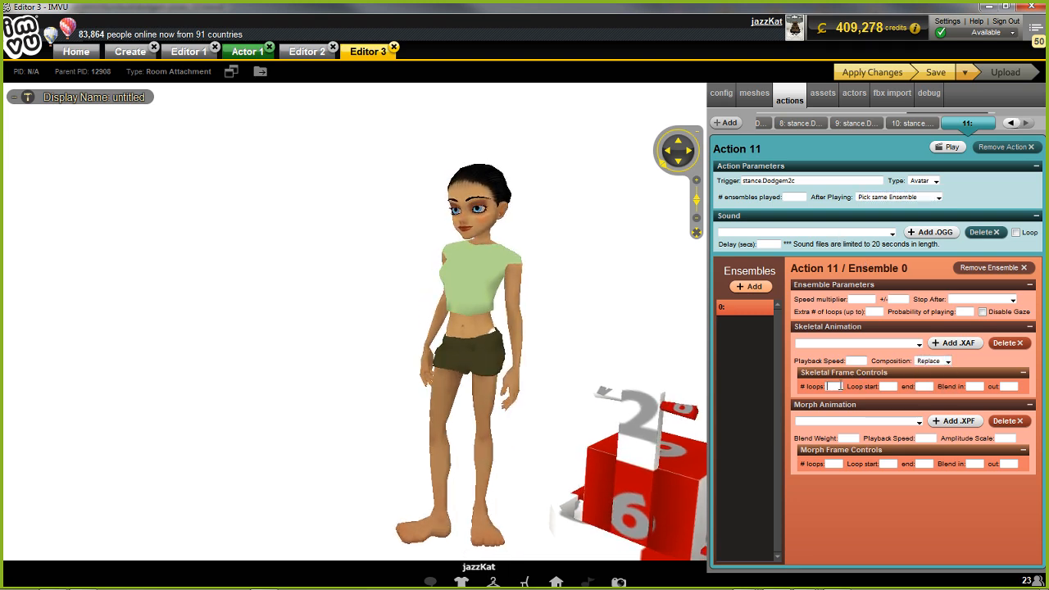
{"action": "type", "text": "0"}
{"action": "left_click", "coordinate": [887, 386]}
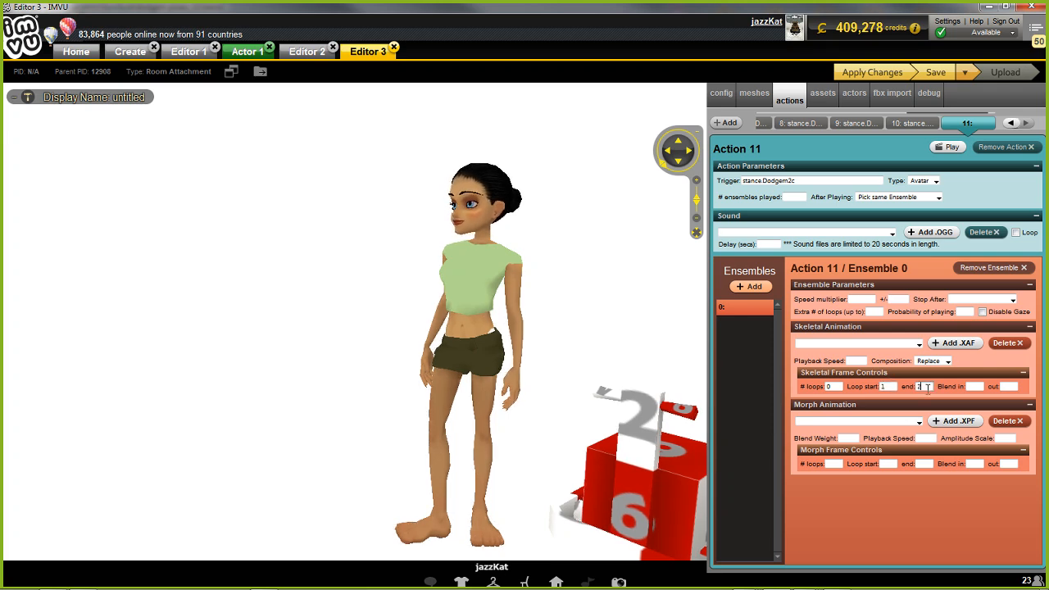
{"action": "left_click", "coordinate": [865, 73]}
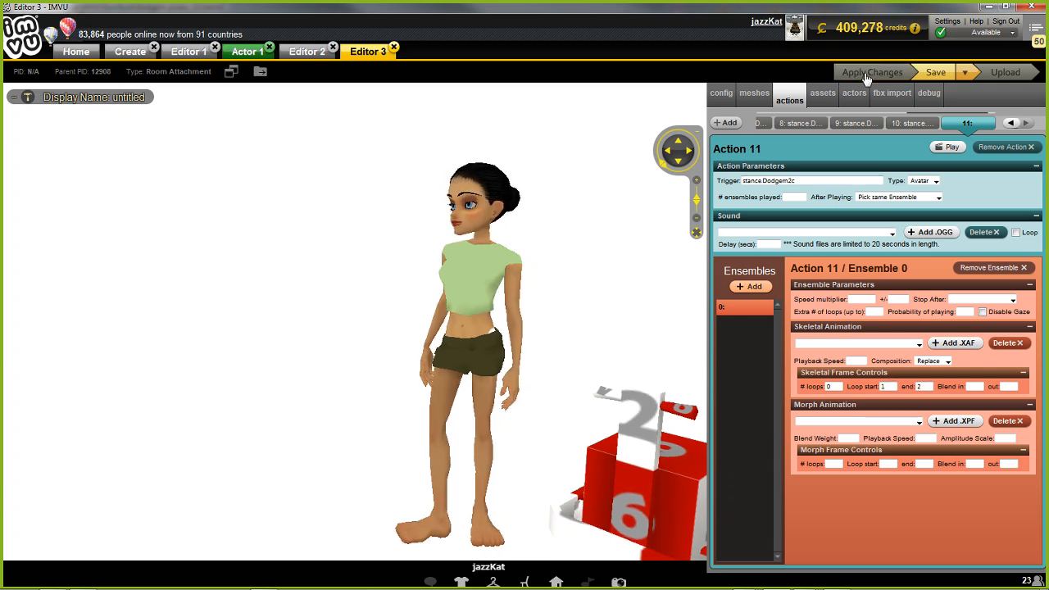
Step: Add Action 12 with trigger stance.Dodgem7b, type Avatar and after-playing behaviour Pick same Ensemble
{"action": "left_click", "coordinate": [728, 123]}
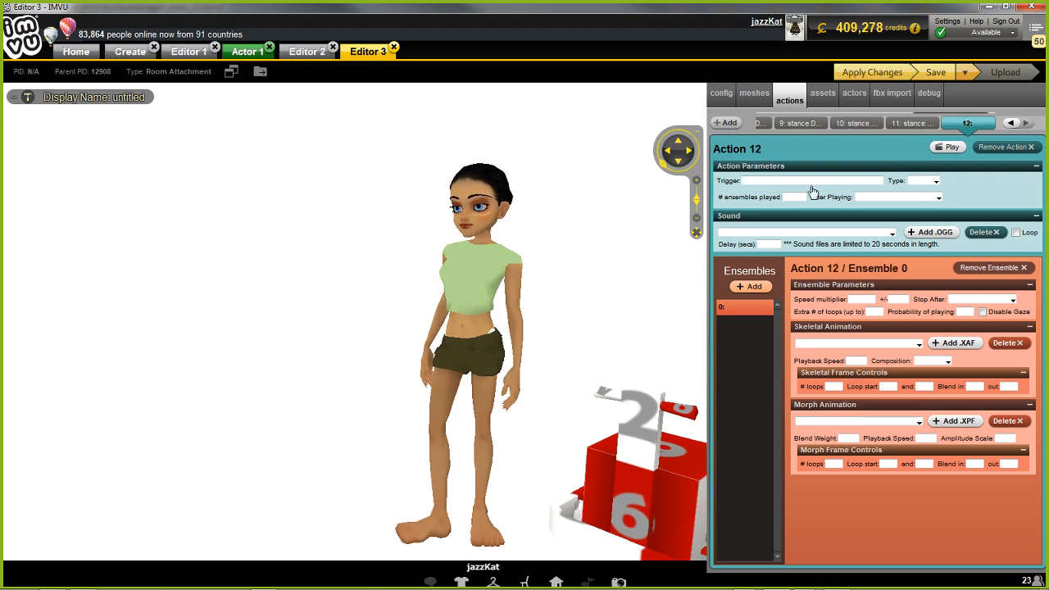
{"action": "left_click", "coordinate": [810, 181]}
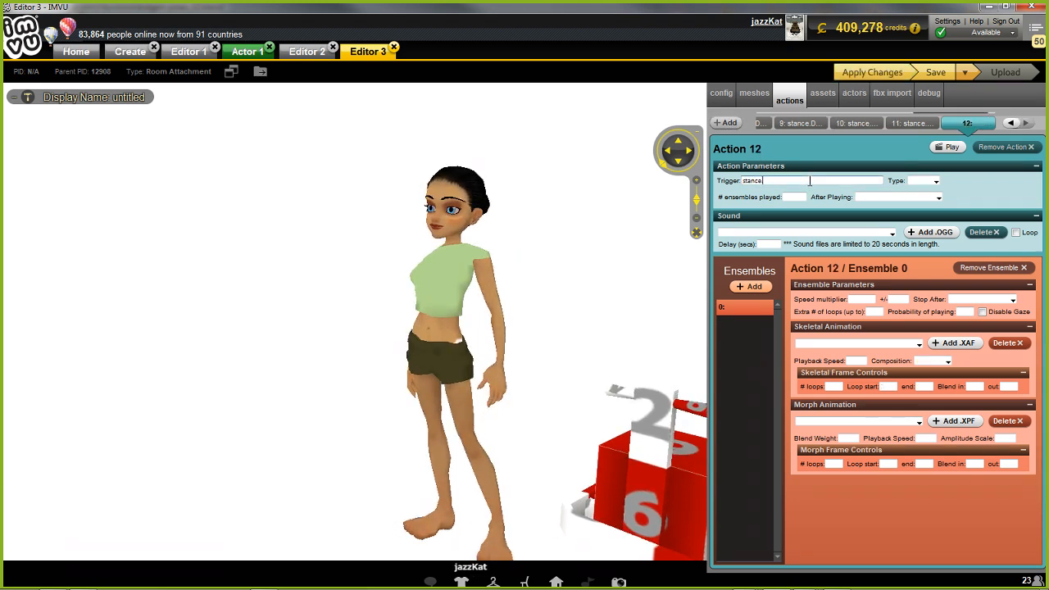
{"action": "type", "text": "stance.Dodgem7b"}
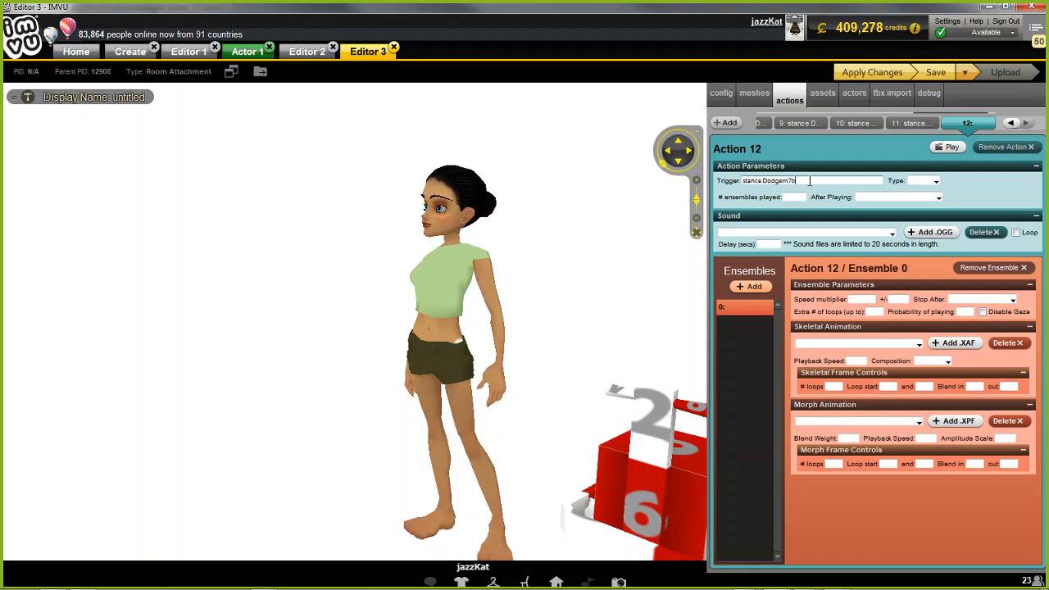
{"action": "left_click", "coordinate": [934, 181]}
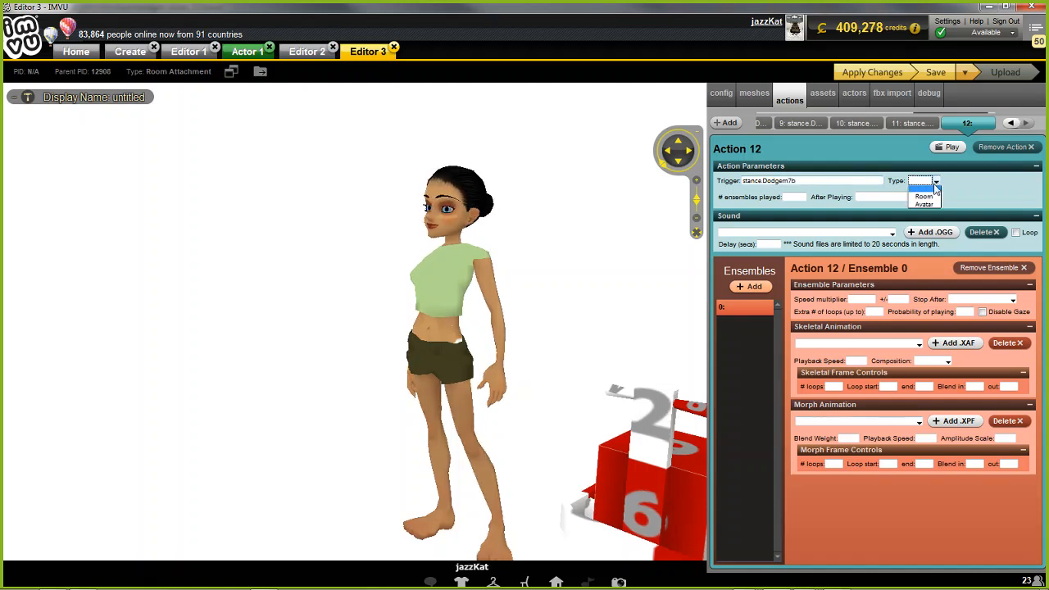
{"action": "left_click", "coordinate": [937, 203]}
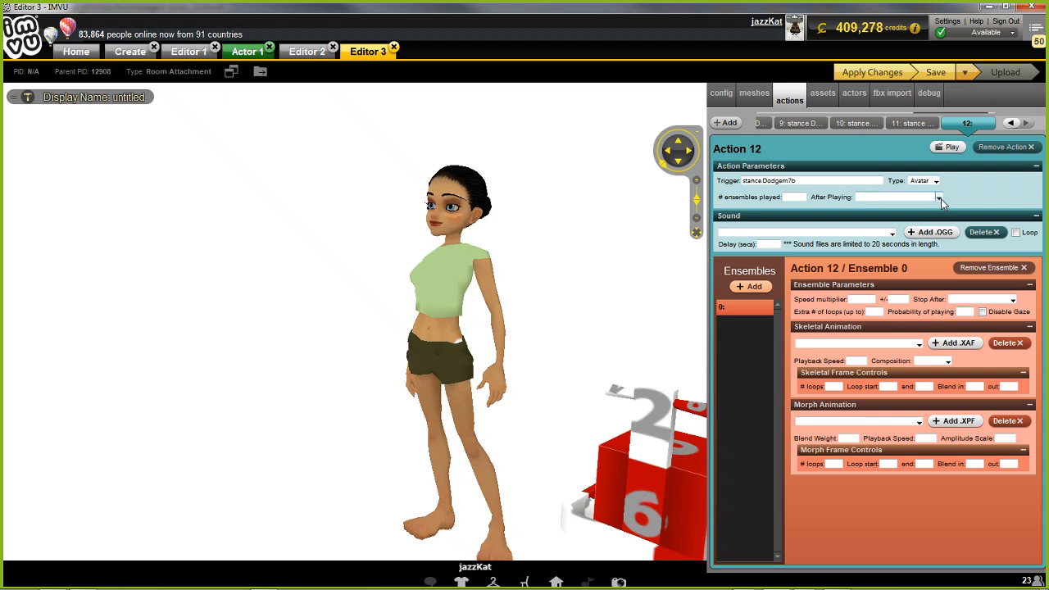
{"action": "left_click", "coordinate": [939, 198]}
{"action": "left_click", "coordinate": [891, 226]}
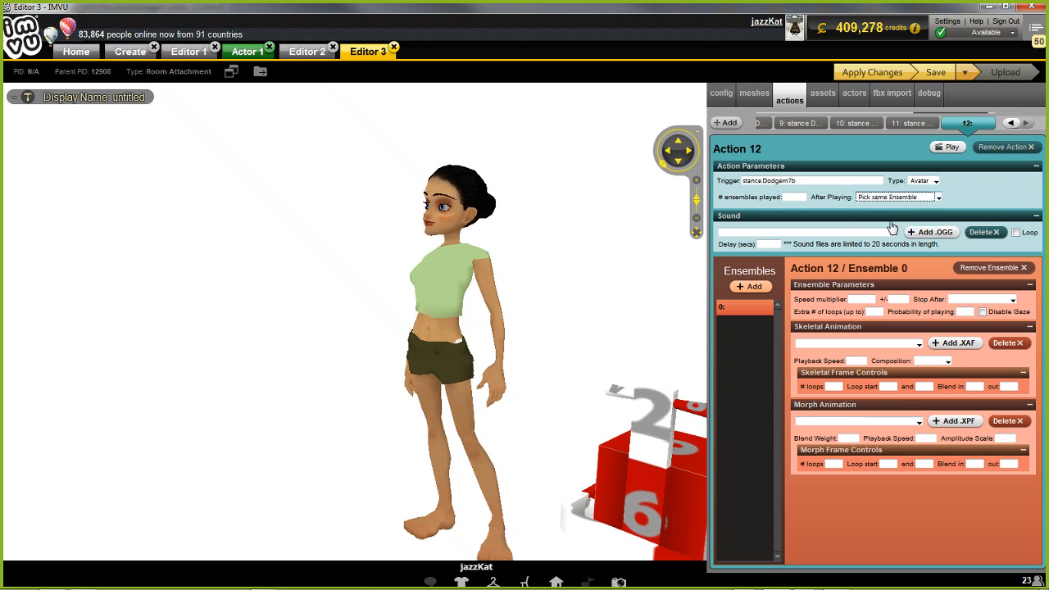
Step: Assign bumper7b-PelvisNode.xaf to Action 12 with 0 loops, loop start 1, end 2 and composition Replace, and apply the changes
{"action": "left_click", "coordinate": [916, 345]}
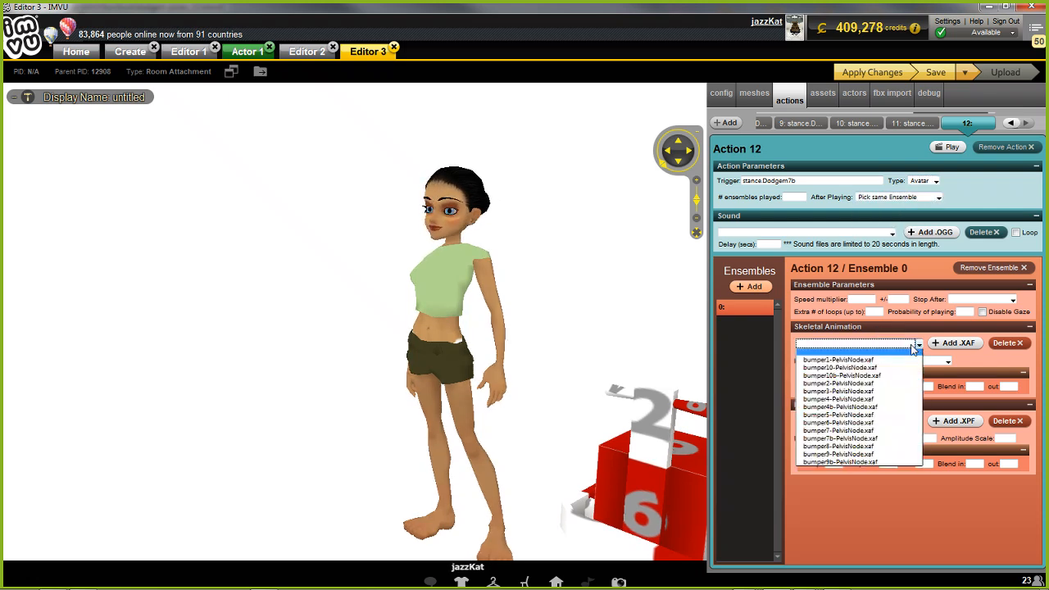
{"action": "left_click", "coordinate": [831, 438]}
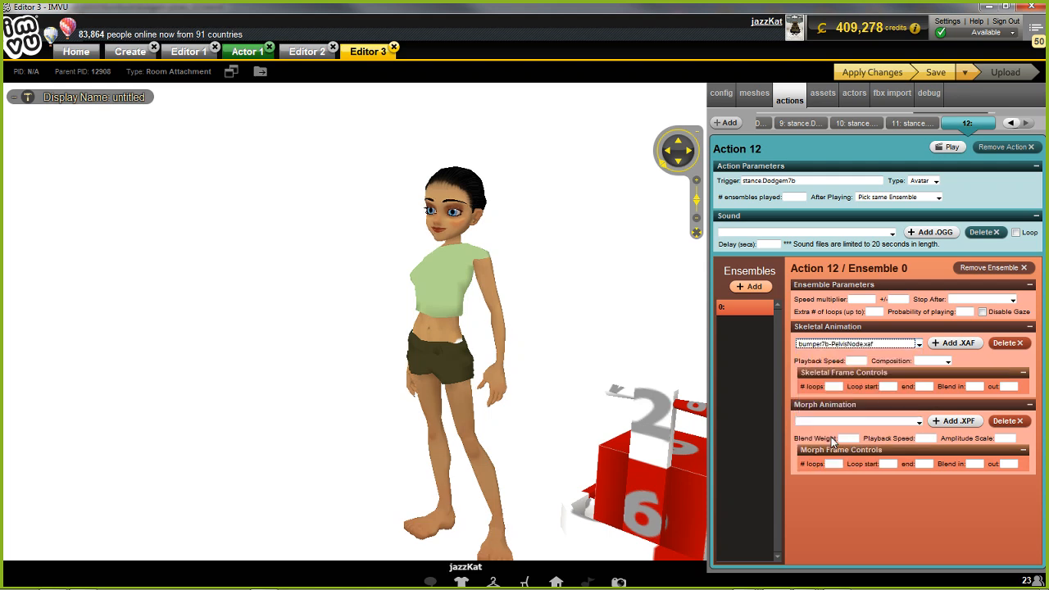
{"action": "left_click", "coordinate": [834, 386]}
{"action": "type", "text": "0"}
{"action": "left_click", "coordinate": [882, 386]}
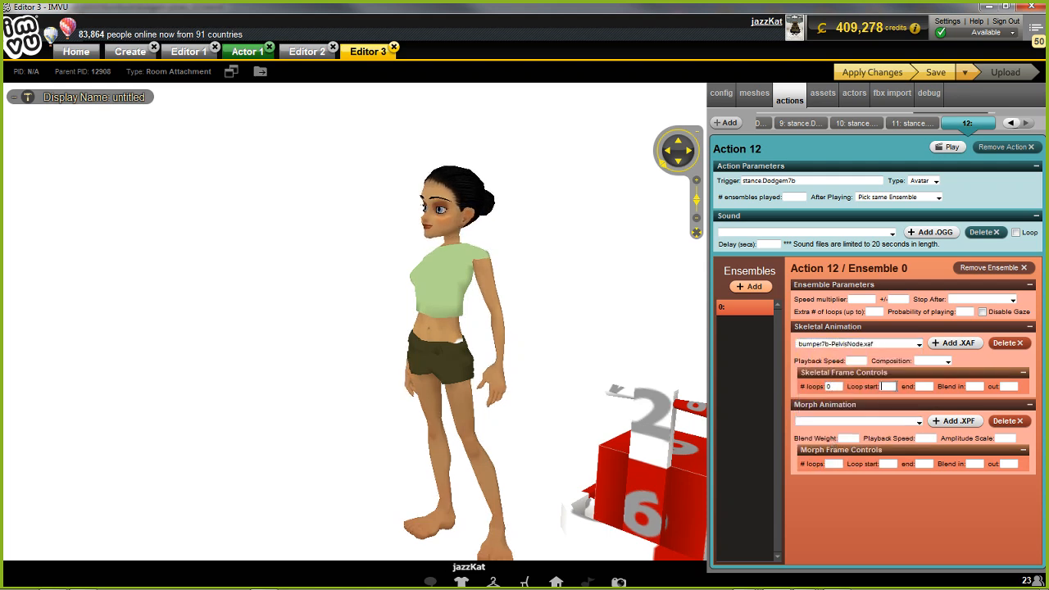
{"action": "left_click", "coordinate": [947, 361]}
{"action": "left_click", "coordinate": [944, 386]}
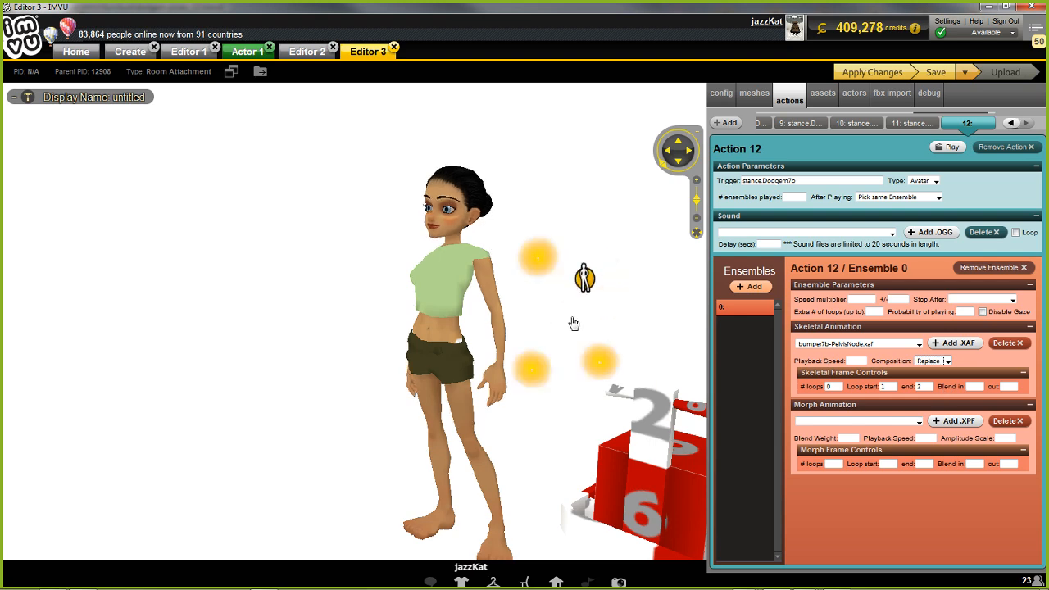
{"action": "left_click_drag", "start_coordinate": [571, 322], "coordinate": [437, 307]}
{"action": "left_click", "coordinate": [870, 74]}
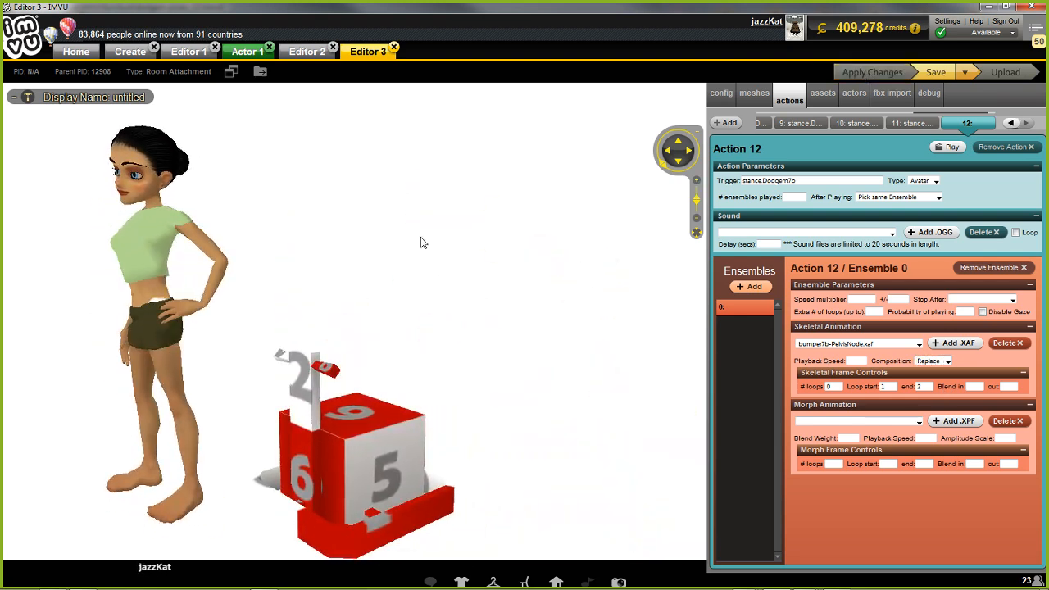
Step: Move the avatar between the dodgem's seat spots to preview the assigned stance poses
{"action": "left_click", "coordinate": [501, 230]}
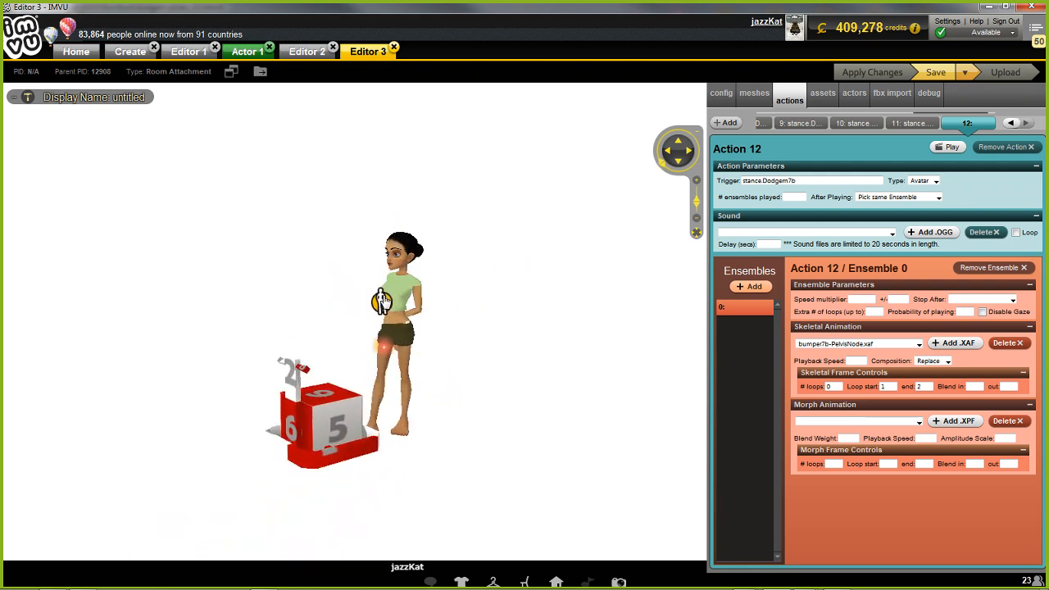
{"action": "left_click", "coordinate": [386, 304]}
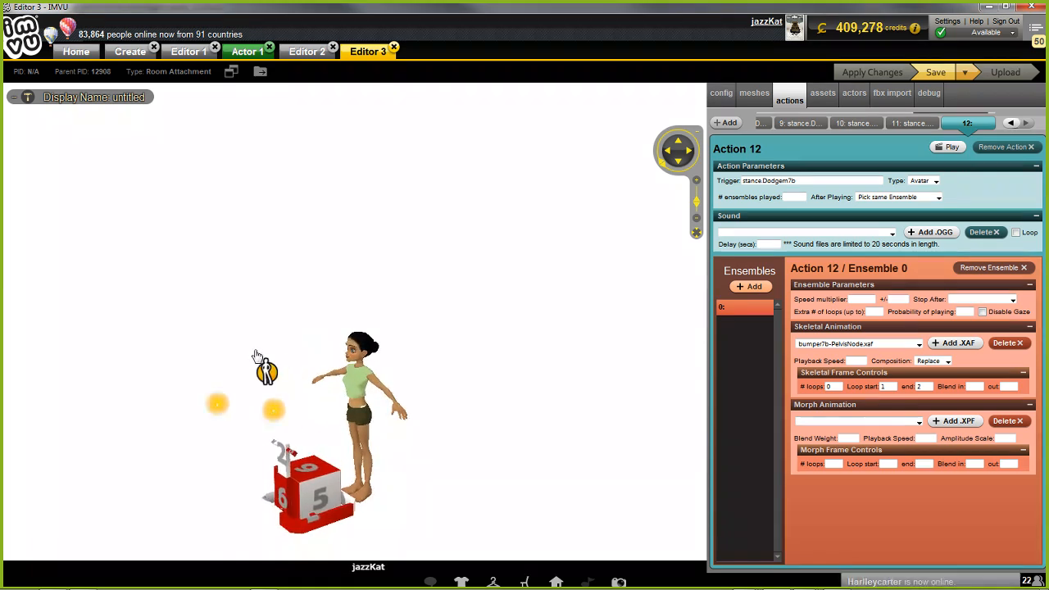
{"action": "left_click", "coordinate": [267, 367]}
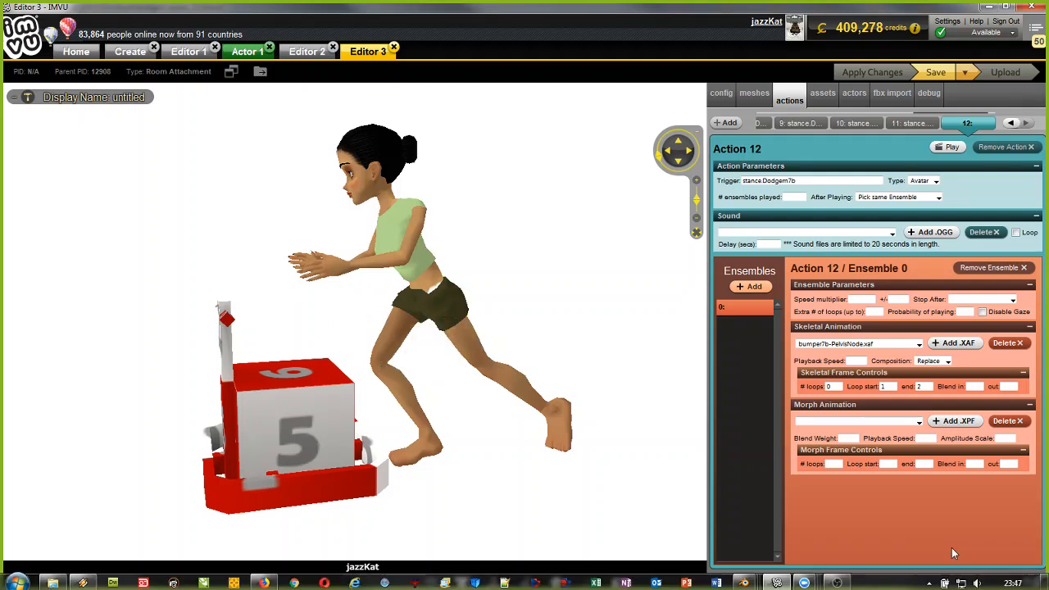
Step: Switch to the dodgem poses_12 scene in Blender and compare frames 1 and 30 of the bumper10b action's keyframes in an enlarged dope sheet
{"action": "mouse_move", "coordinate": [743, 580]}
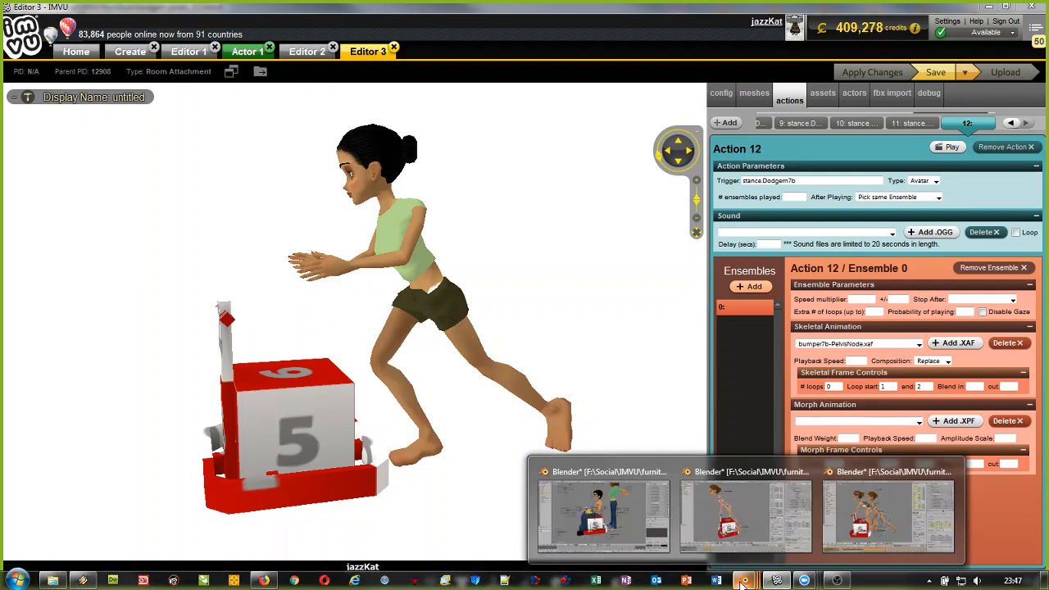
{"action": "left_click", "coordinate": [875, 506]}
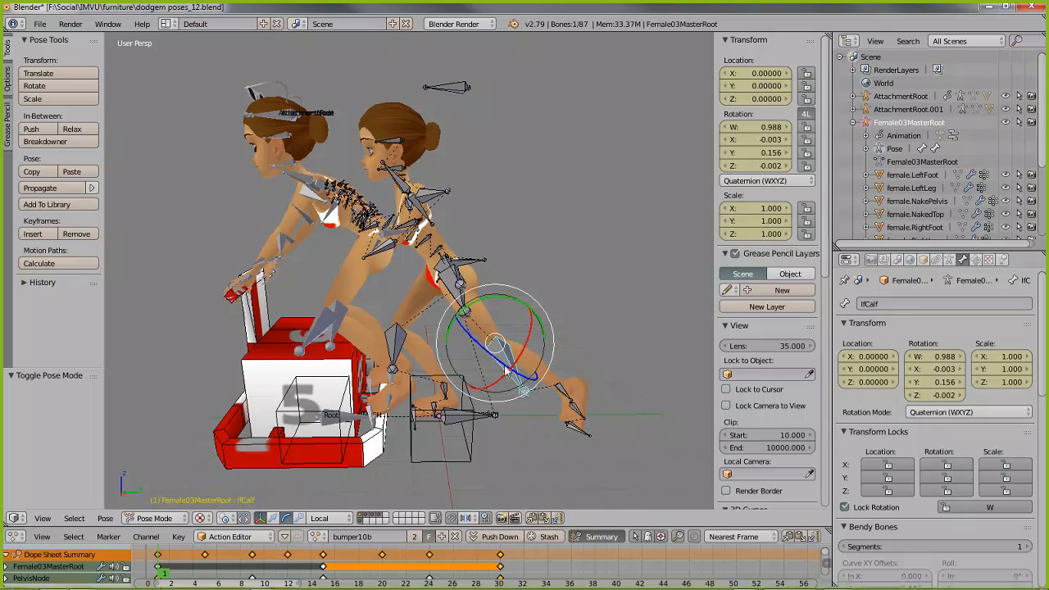
{"action": "left_click", "coordinate": [501, 567]}
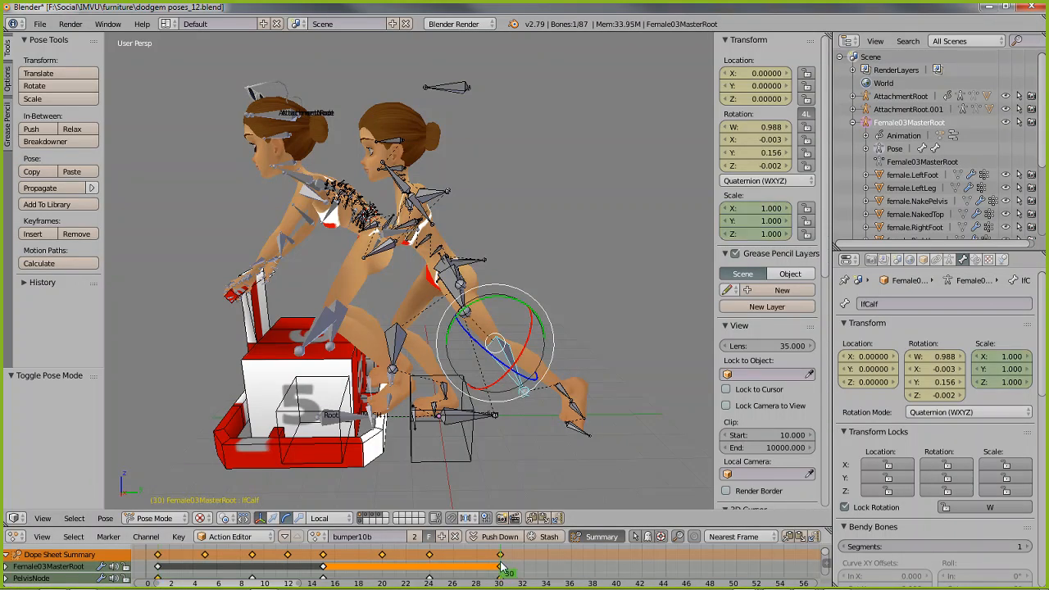
{"action": "mouse_move", "coordinate": [891, 587]}
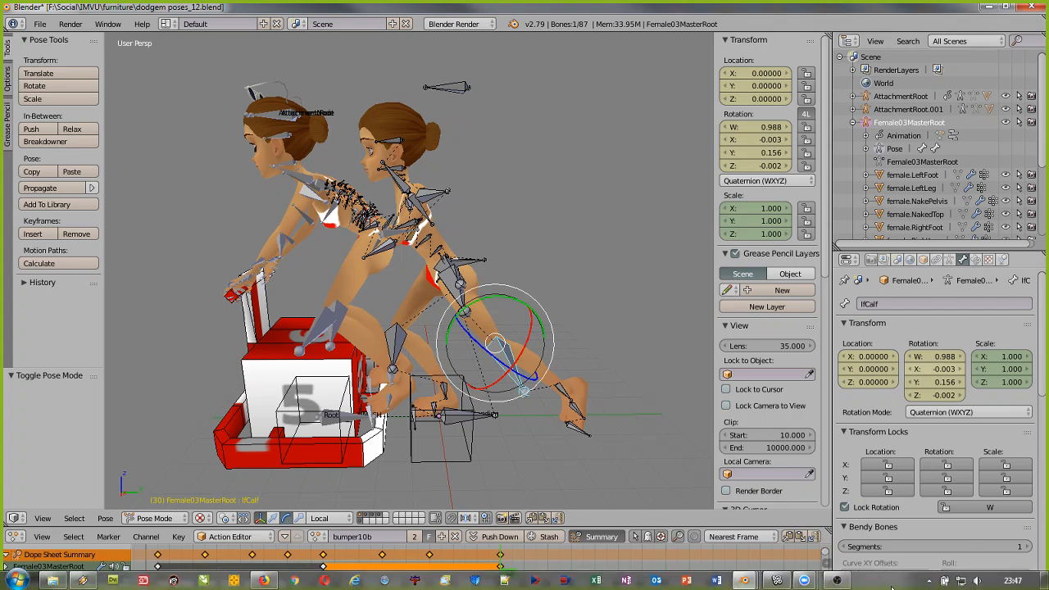
{"action": "mouse_move", "coordinate": [766, 582]}
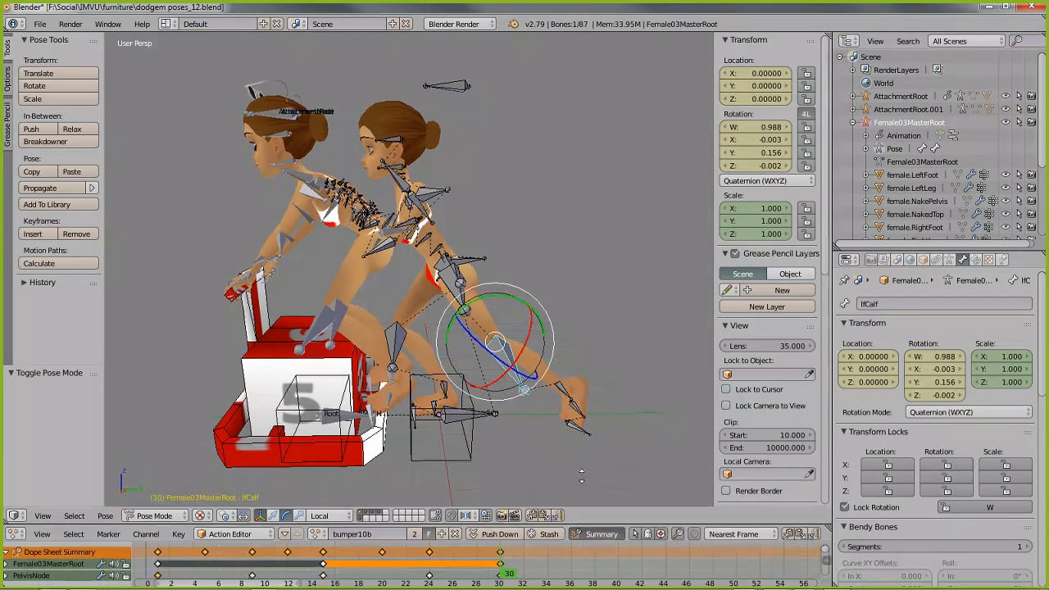
{"action": "left_click_drag", "start_coordinate": [581, 473], "coordinate": [581, 344]}
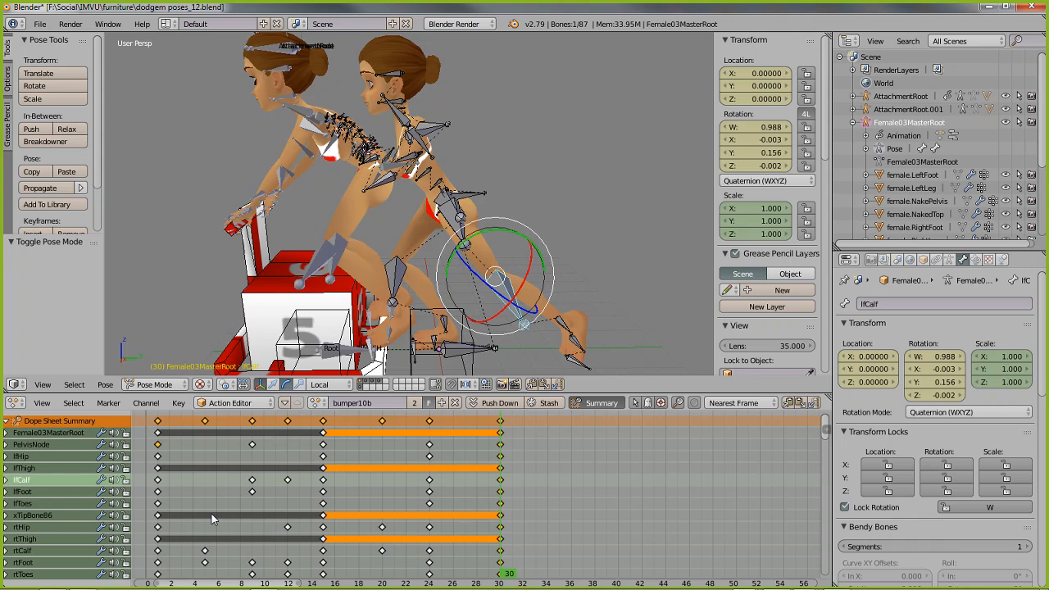
{"action": "left_click_drag", "start_coordinate": [159, 500], "coordinate": [505, 494]}
{"action": "left_click", "coordinate": [159, 483]}
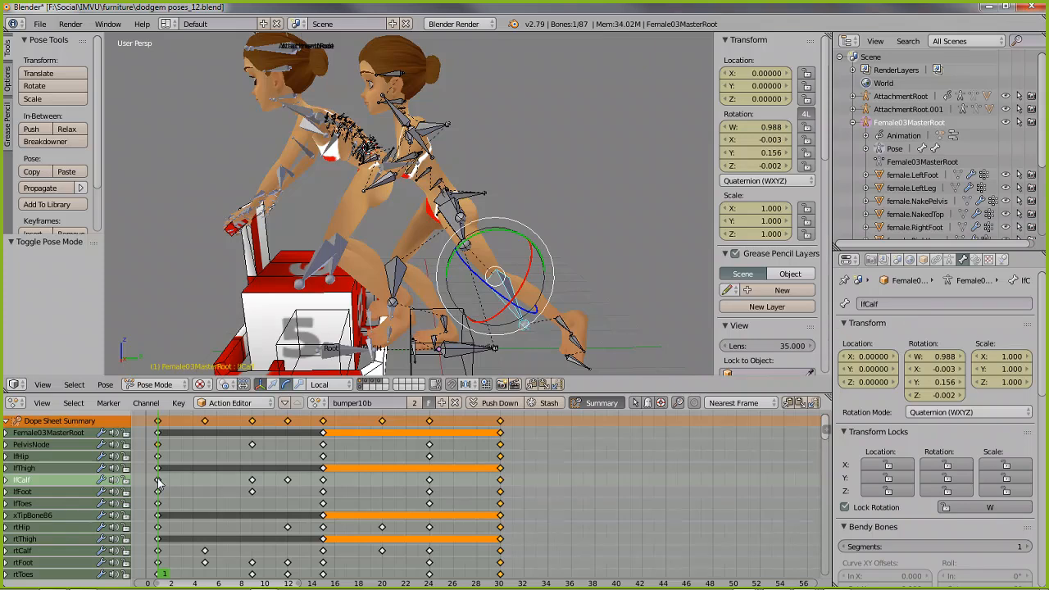
{"action": "left_click", "coordinate": [501, 483]}
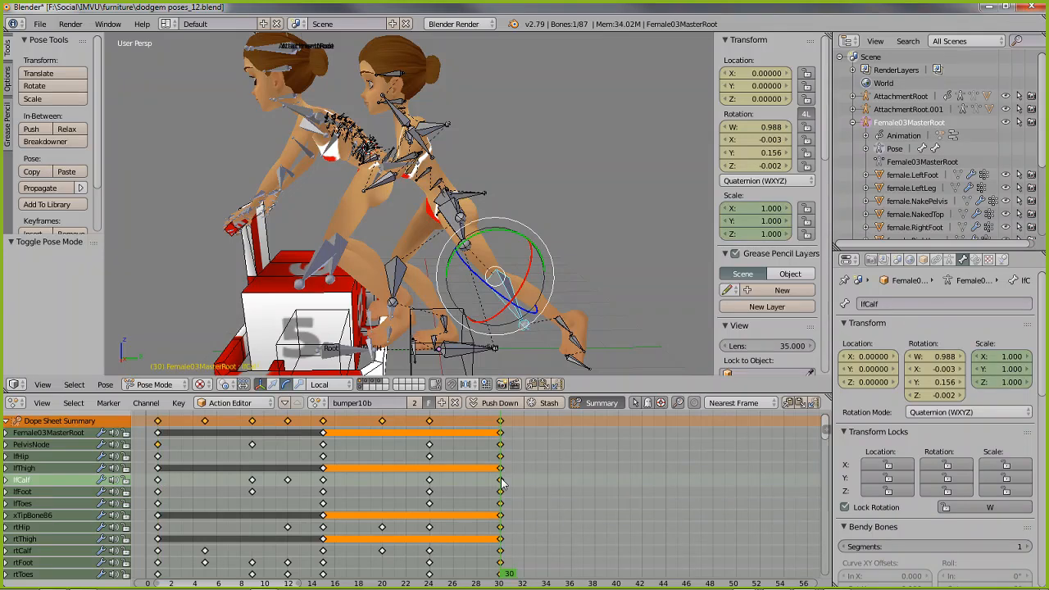
Step: Switch to the dodgem poses_8 scene in Blender to inspect its female armature pose
{"action": "mouse_move", "coordinate": [647, 583]}
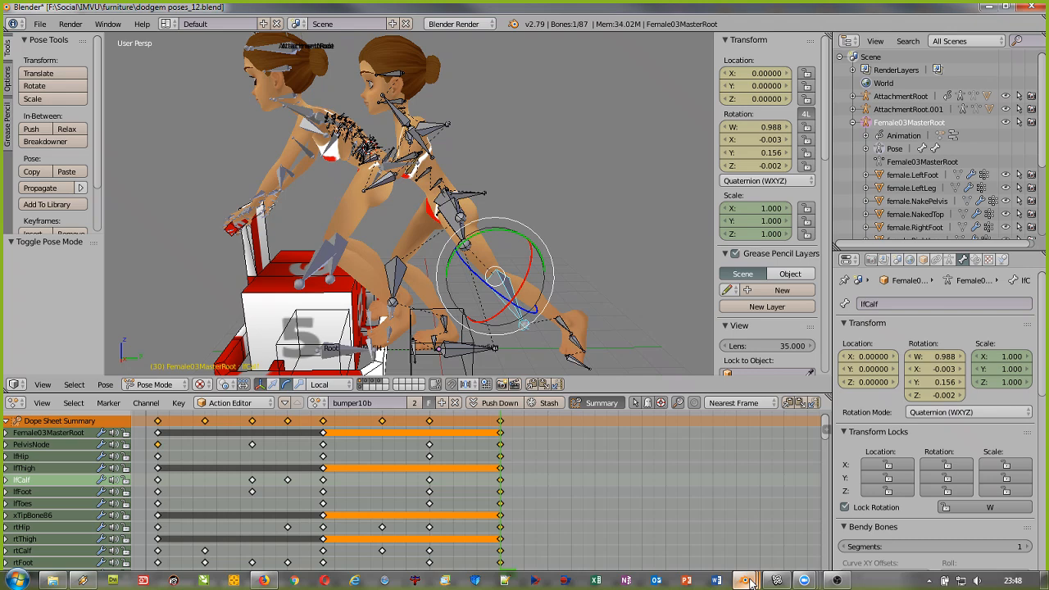
{"action": "mouse_move", "coordinate": [747, 582]}
{"action": "left_click", "coordinate": [743, 520]}
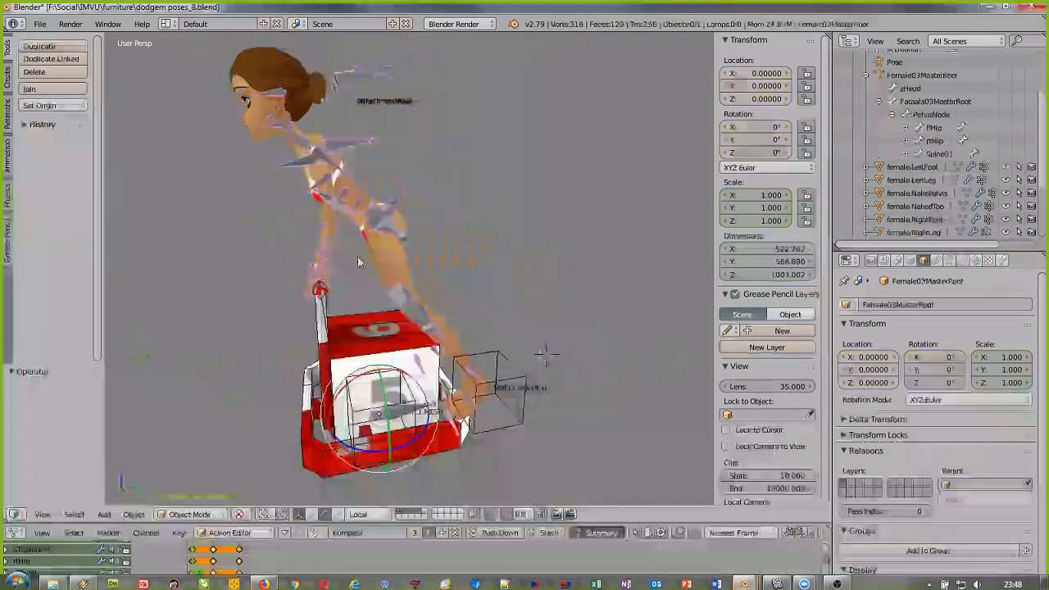
Step: Fit the bumper9 action's keyframes in the dope sheet and compare the pose across frames 1 to 3
{"action": "left_click", "coordinate": [198, 574]}
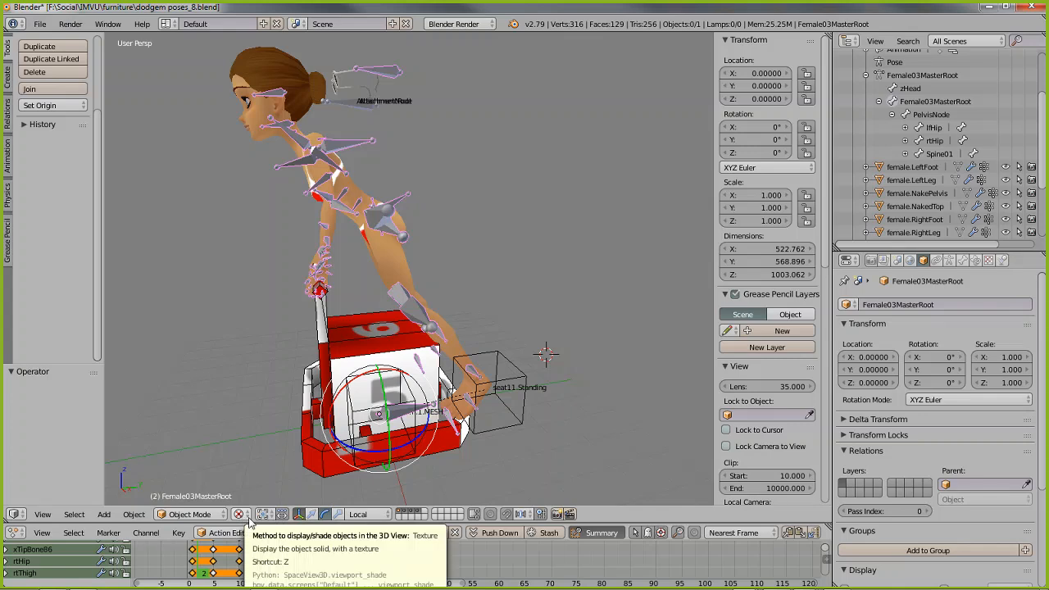
{"action": "key", "text": "Home"}
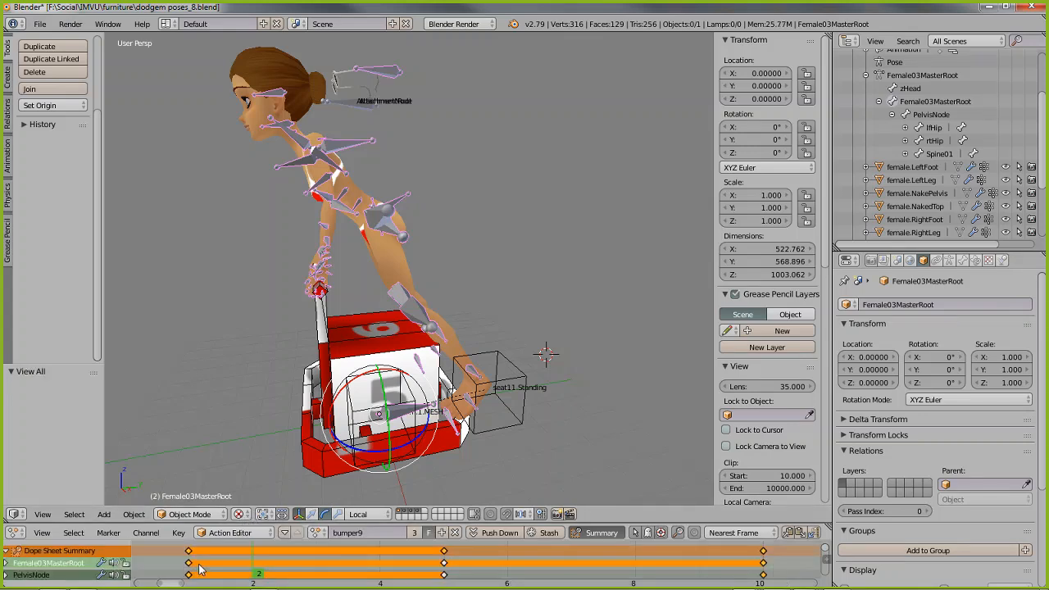
{"action": "left_click", "coordinate": [195, 572]}
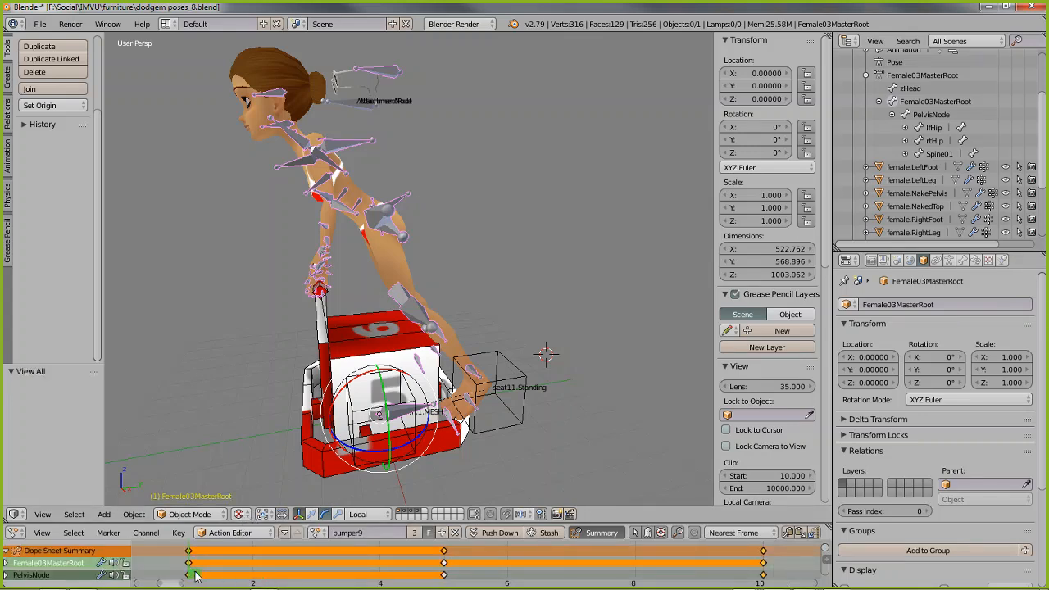
{"action": "left_click", "coordinate": [267, 567]}
{"action": "left_click_drag", "start_coordinate": [221, 567], "coordinate": [284, 556]}
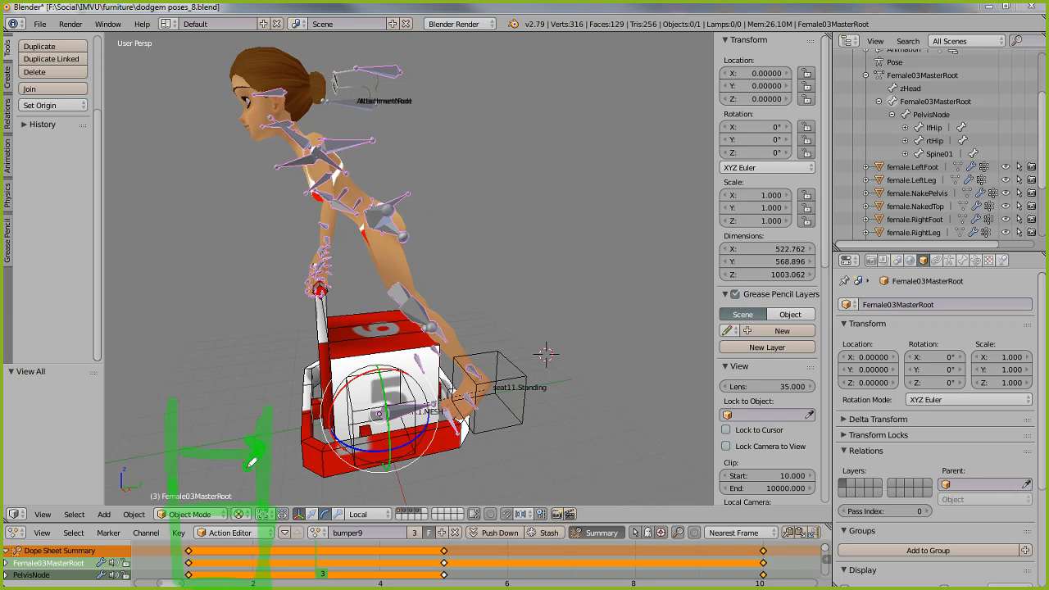
{"action": "mouse_move", "coordinate": [194, 438]}
{"action": "left_mouse_down"}
{"action": "mouse_move", "coordinate": [198, 465]}
{"action": "mouse_move", "coordinate": [262, 451]}
{"action": "mouse_move", "coordinate": [180, 453]}
{"action": "left_mouse_up"}
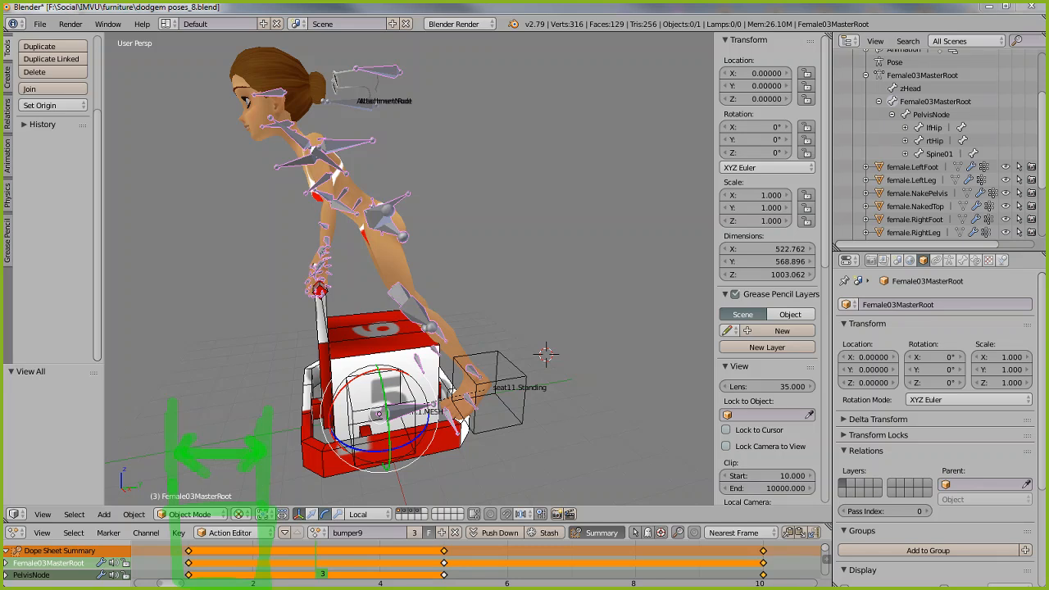
{"action": "key", "text": "Escape"}
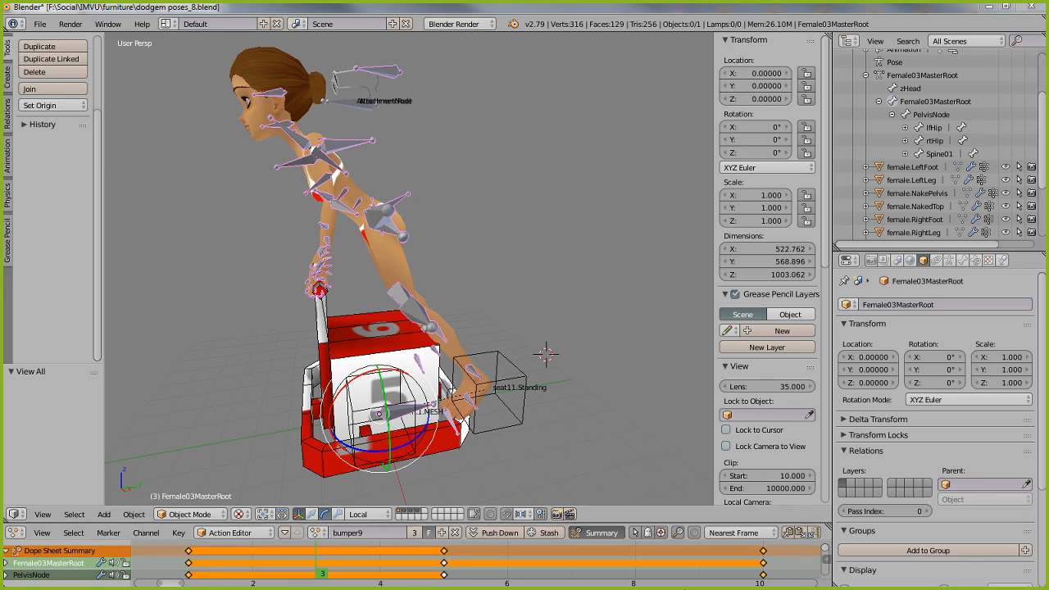
Step: Switch to the dodgem poses_12 scene in Blender to review the keyframe range of the bumper10b action
{"action": "left_click", "coordinate": [620, 10]}
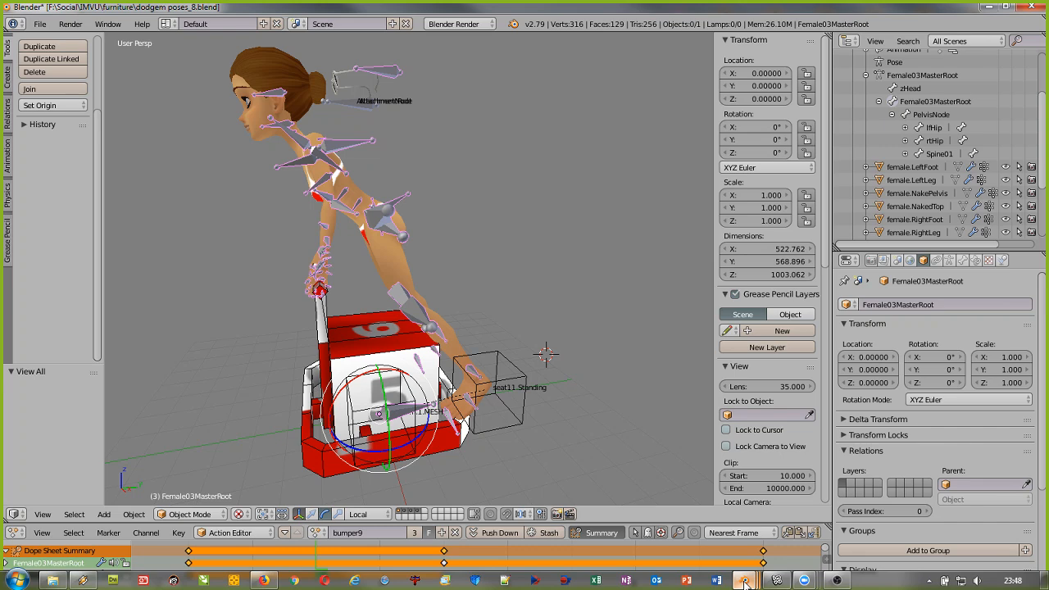
{"action": "mouse_move", "coordinate": [745, 585]}
{"action": "left_click", "coordinate": [864, 512]}
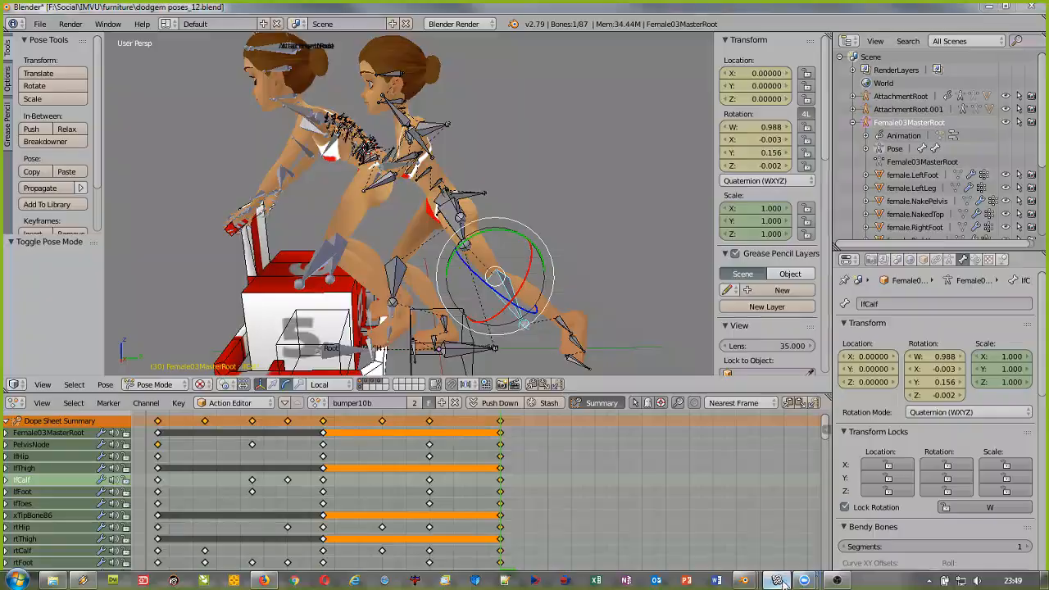
Step: Switch to the IMVU editor, set Action 12's skeletal loop end to 30 and apply the changes
{"action": "left_click", "coordinate": [778, 580]}
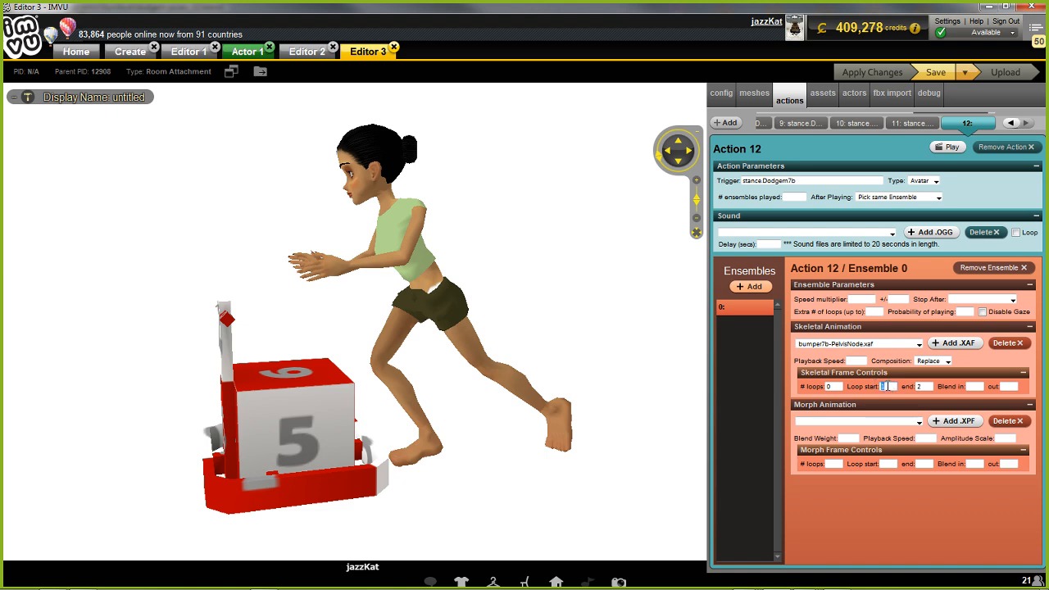
{"action": "left_click", "coordinate": [920, 385]}
{"action": "left_click", "coordinate": [980, 386]}
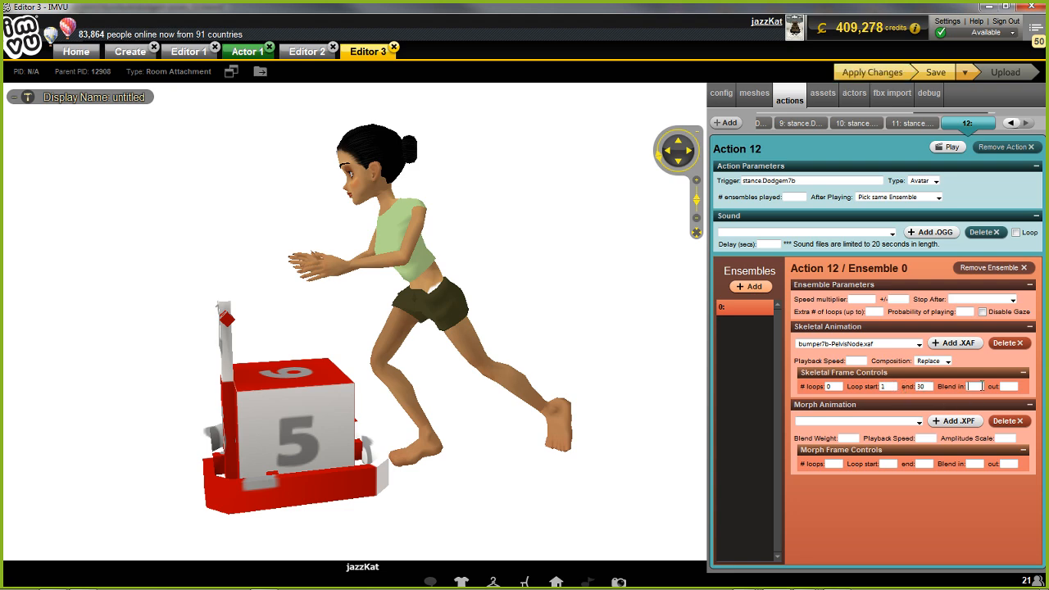
{"action": "left_click", "coordinate": [878, 72]}
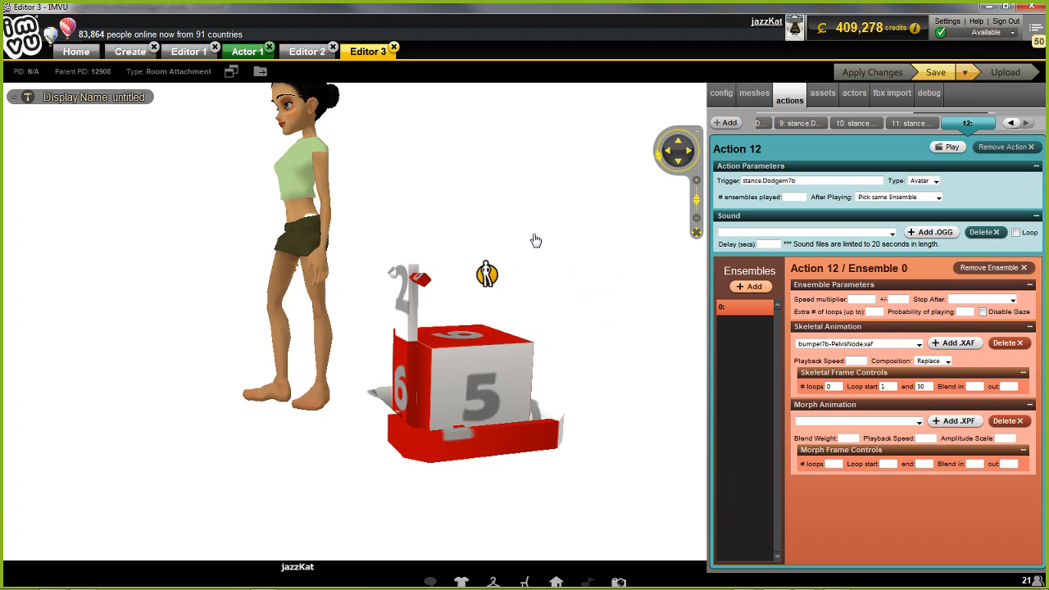
Step: Move the avatar between the standing spots around the dodgem to preview the updated stance animation
{"action": "left_click_drag", "start_coordinate": [536, 240], "coordinate": [472, 309]}
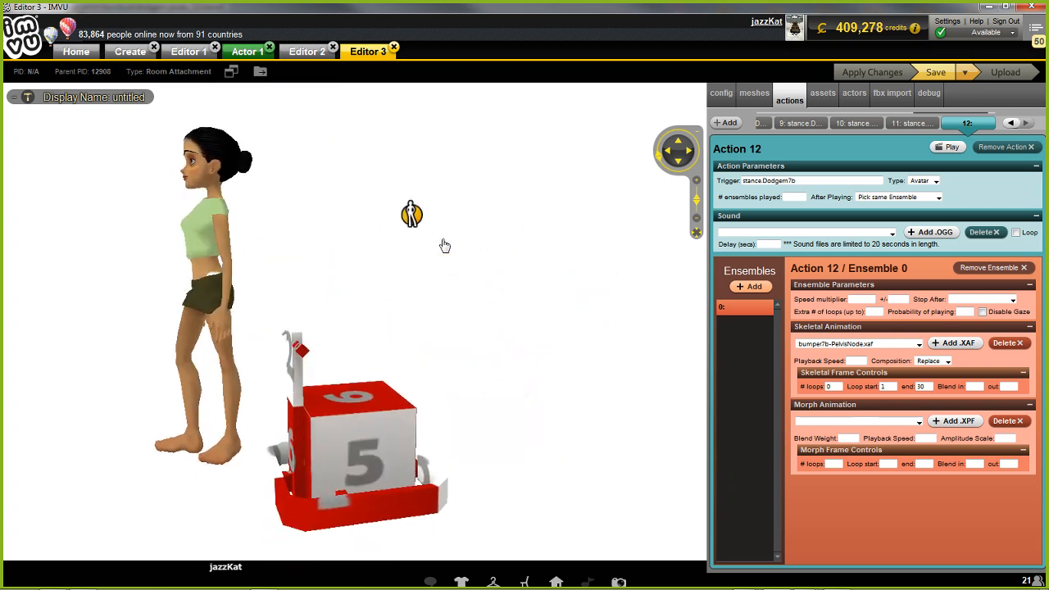
{"action": "left_click", "coordinate": [406, 218]}
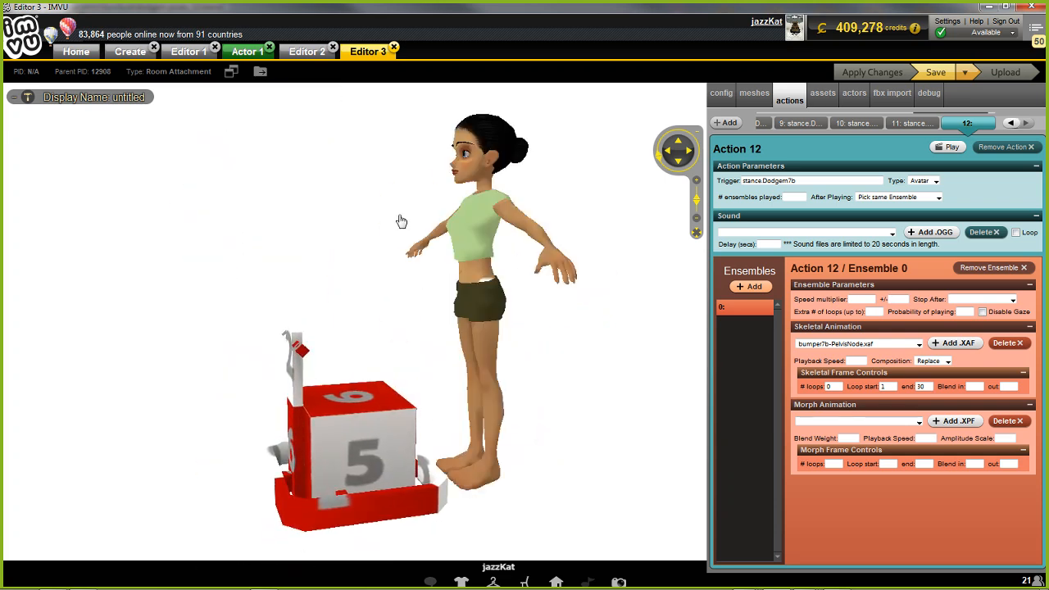
{"action": "left_click", "coordinate": [333, 249]}
{"action": "left_click", "coordinate": [329, 265]}
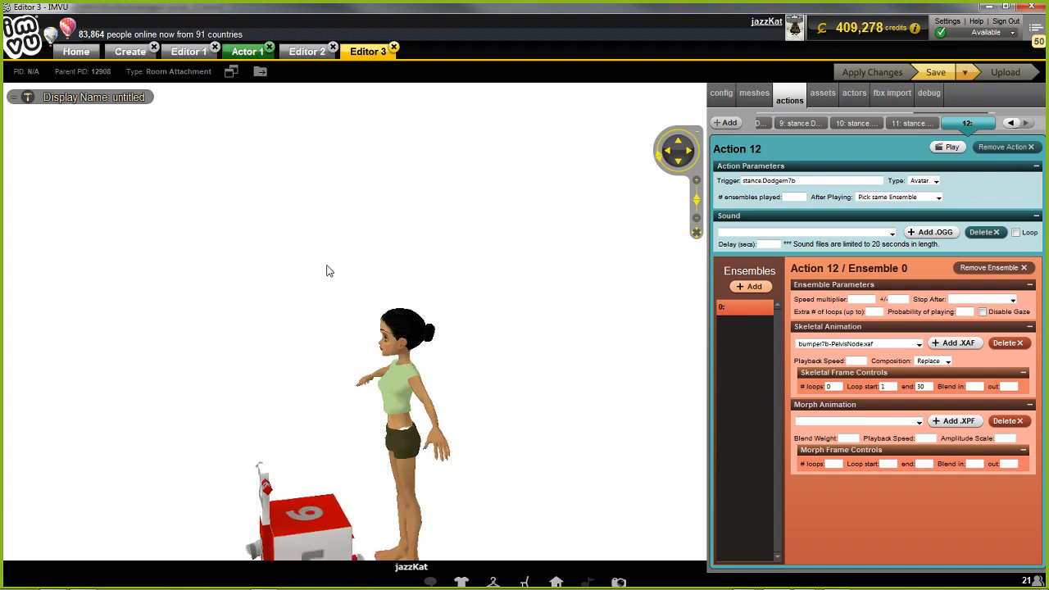
{"action": "left_click", "coordinate": [328, 437]}
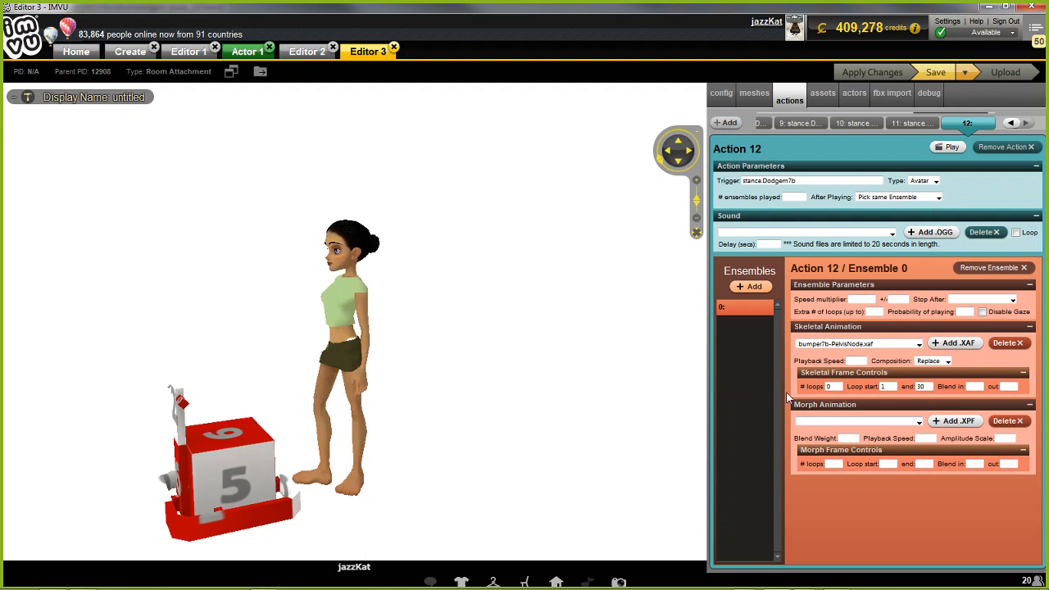
Step: Add Action 13 with trigger stance.Dodgem9b, type Avatar and Pick same Ensemble after playing
{"action": "left_click", "coordinate": [725, 122]}
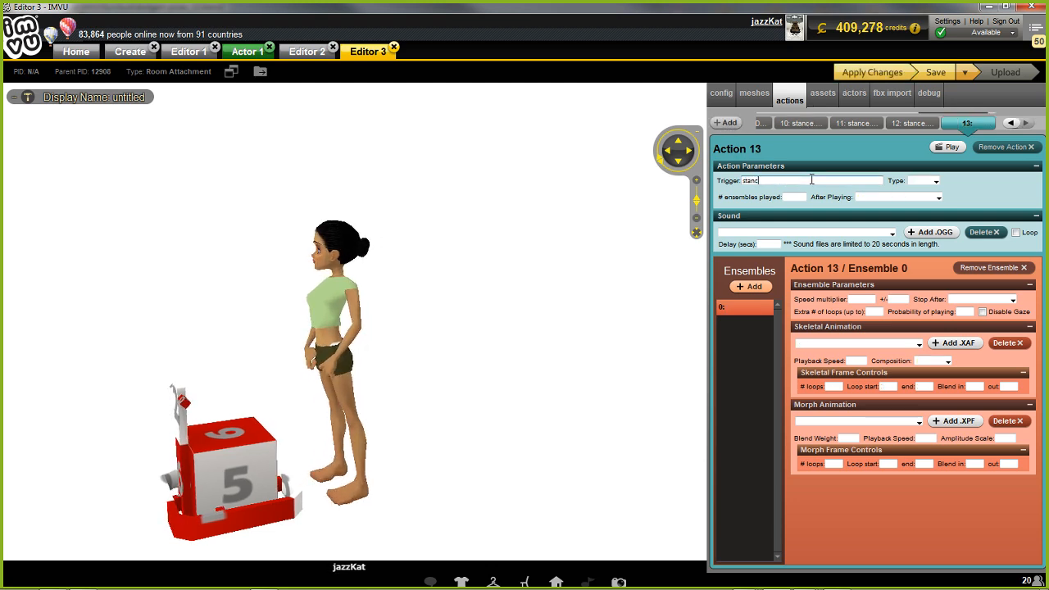
{"action": "left_click", "coordinate": [811, 180]}
{"action": "type", "text": "stance.Dodgem9b"}
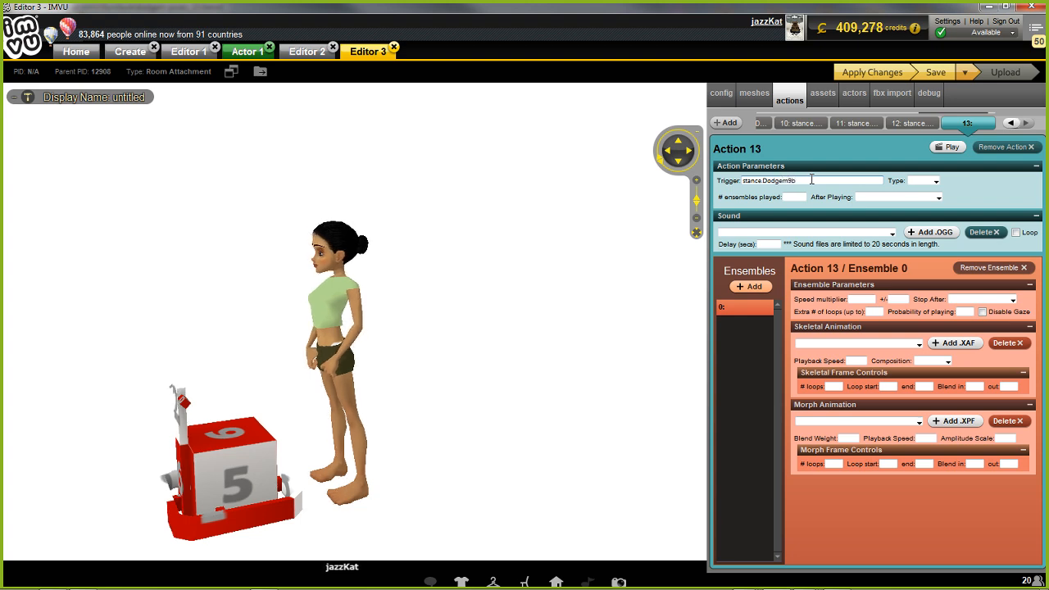
{"action": "left_click", "coordinate": [931, 181]}
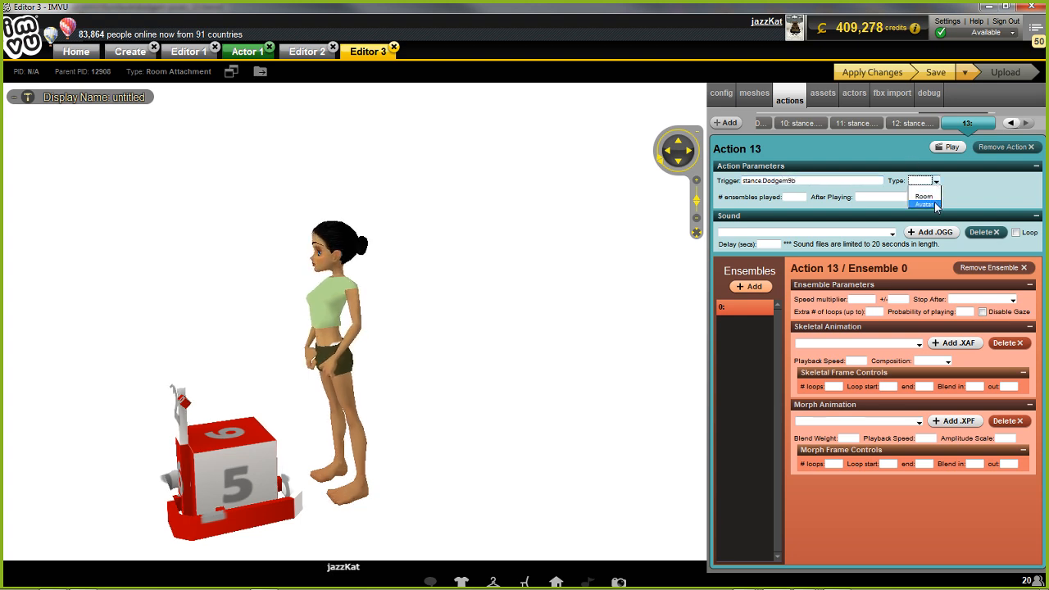
{"action": "left_click", "coordinate": [936, 206]}
{"action": "left_click", "coordinate": [897, 196]}
{"action": "left_click", "coordinate": [897, 217]}
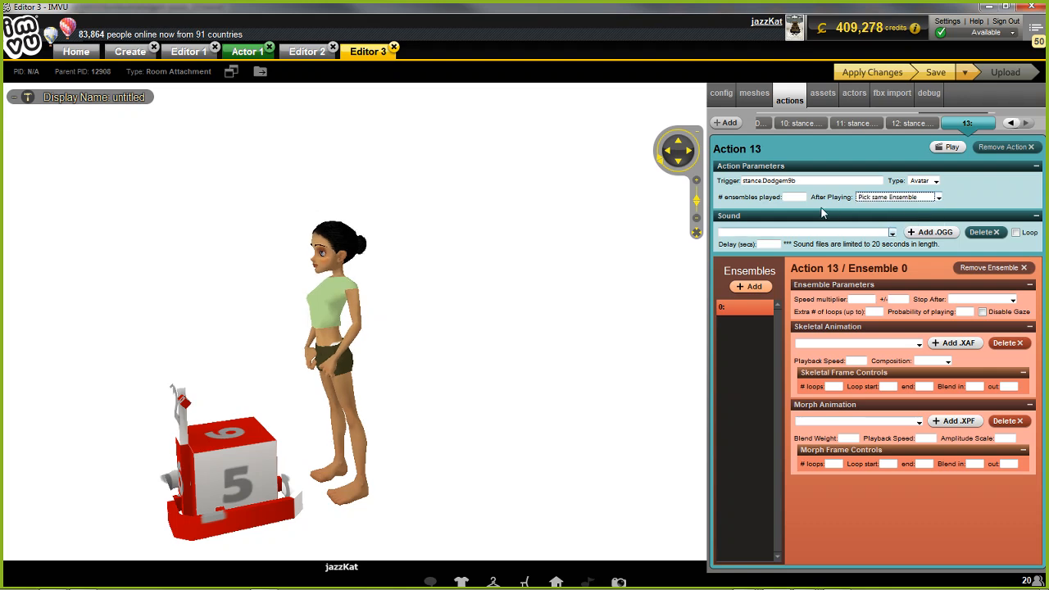
Step: Assign bumper9b-PelvisNode.xaf to Action 13 with 0 loops, loop start 1, end 30 and composition Replace, and apply the changes
{"action": "left_click", "coordinate": [834, 386]}
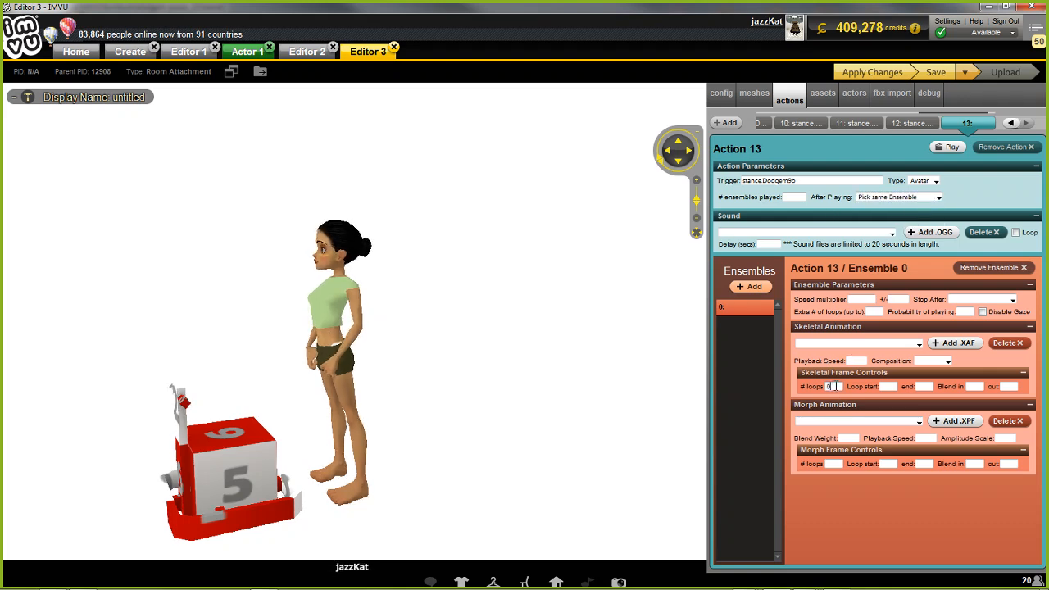
{"action": "type", "text": "0"}
{"action": "left_click", "coordinate": [884, 386]}
{"action": "type", "text": "1"}
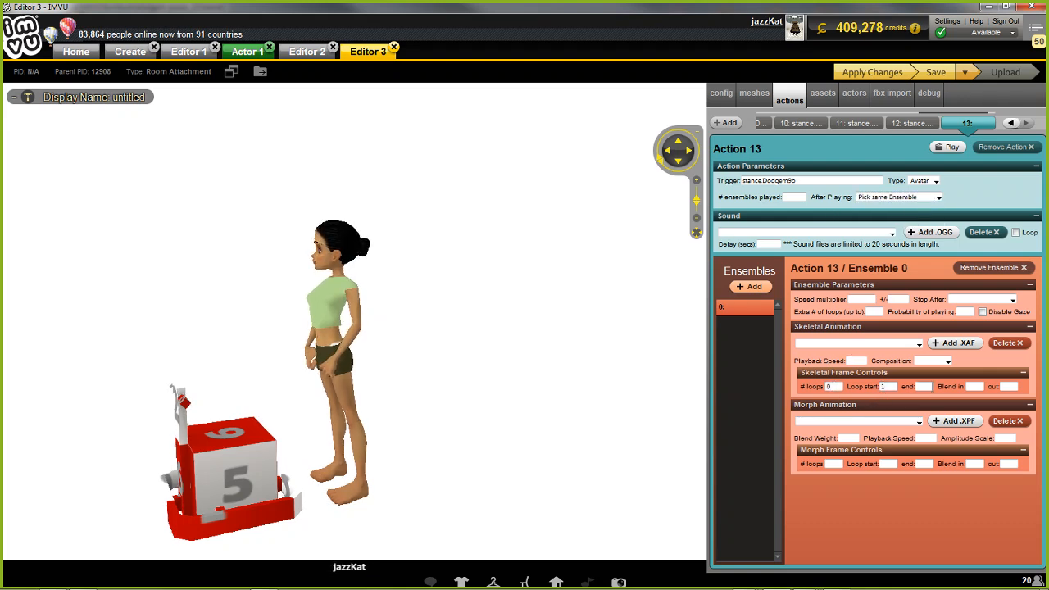
{"action": "type", "text": "30"}
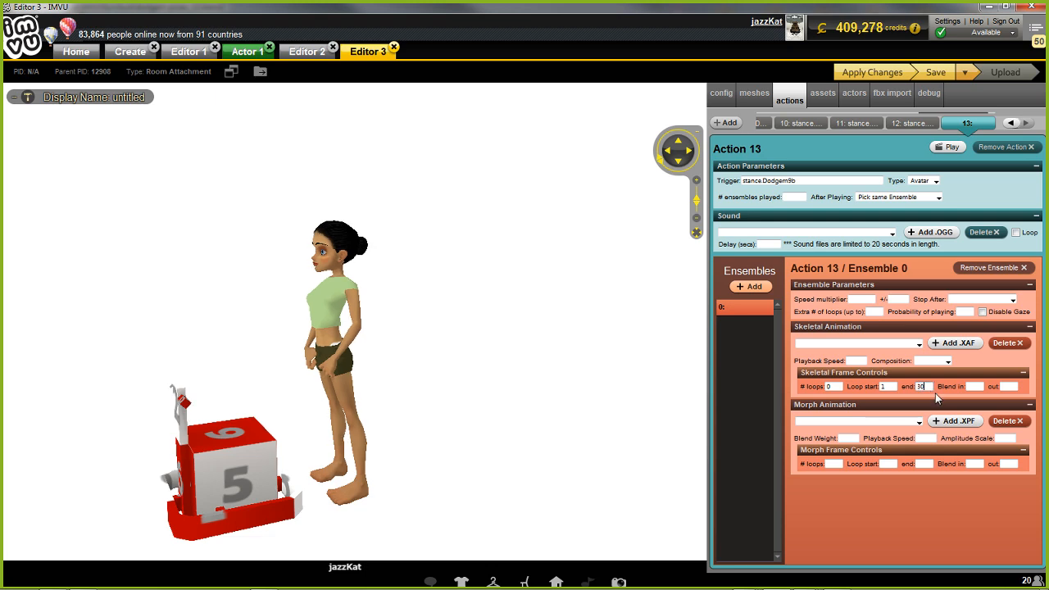
{"action": "left_click", "coordinate": [934, 360]}
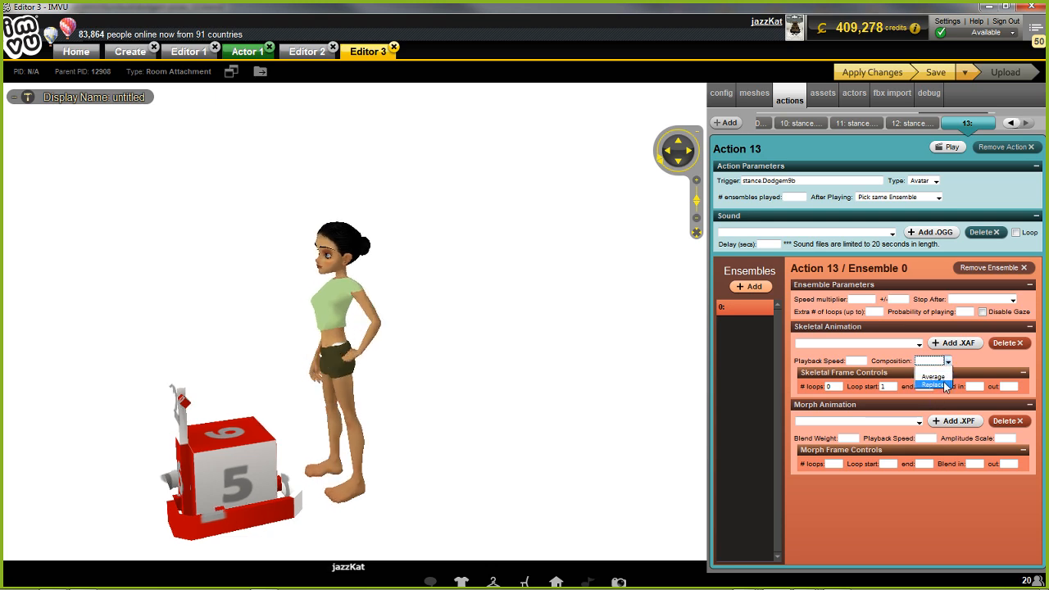
{"action": "left_click", "coordinate": [930, 380]}
{"action": "left_click", "coordinate": [880, 344]}
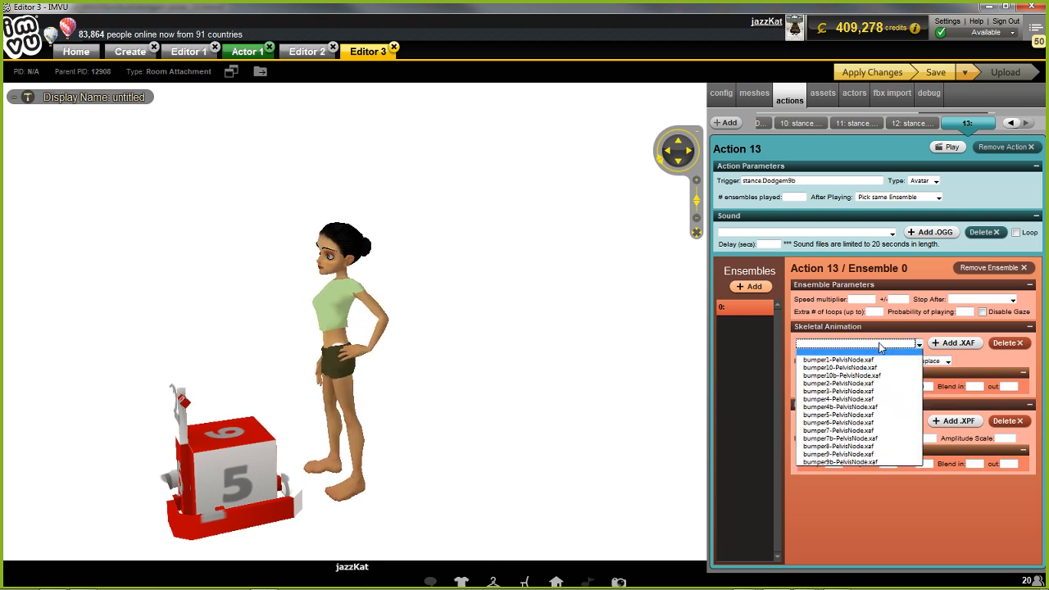
{"action": "left_click", "coordinate": [846, 462]}
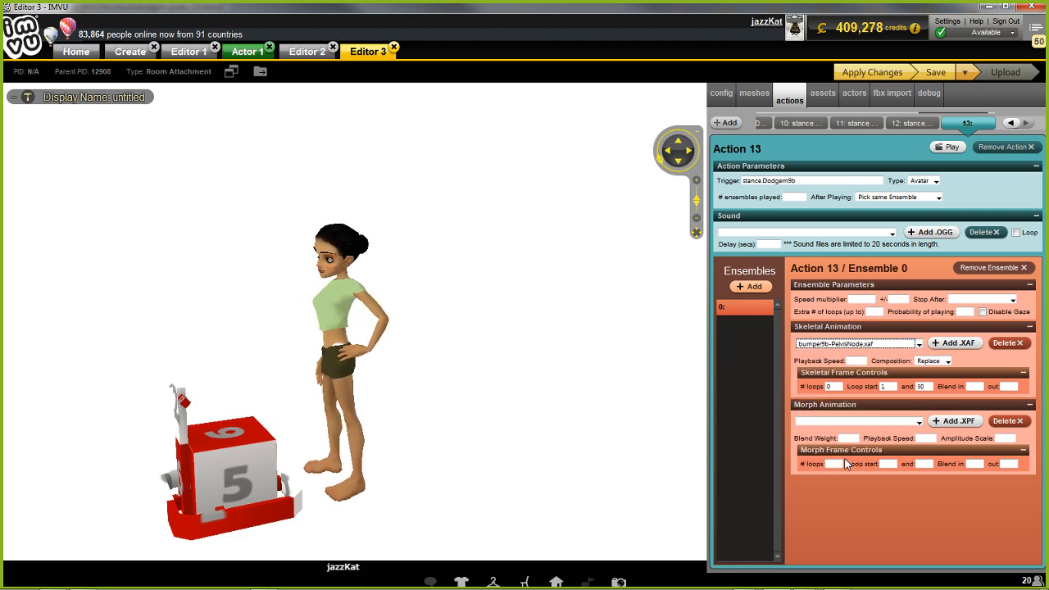
{"action": "left_click", "coordinate": [873, 73]}
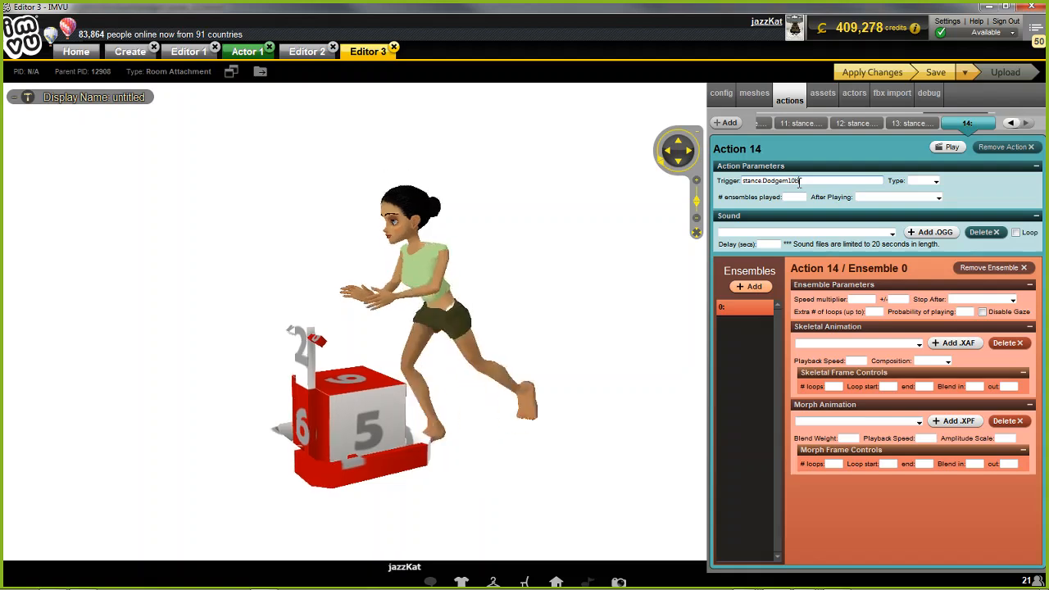
Step: Set the stance.Dodgem10b action's type to Avatar and its after-playing behaviour to Pick same Ensemble
{"action": "left_click", "coordinate": [935, 181]}
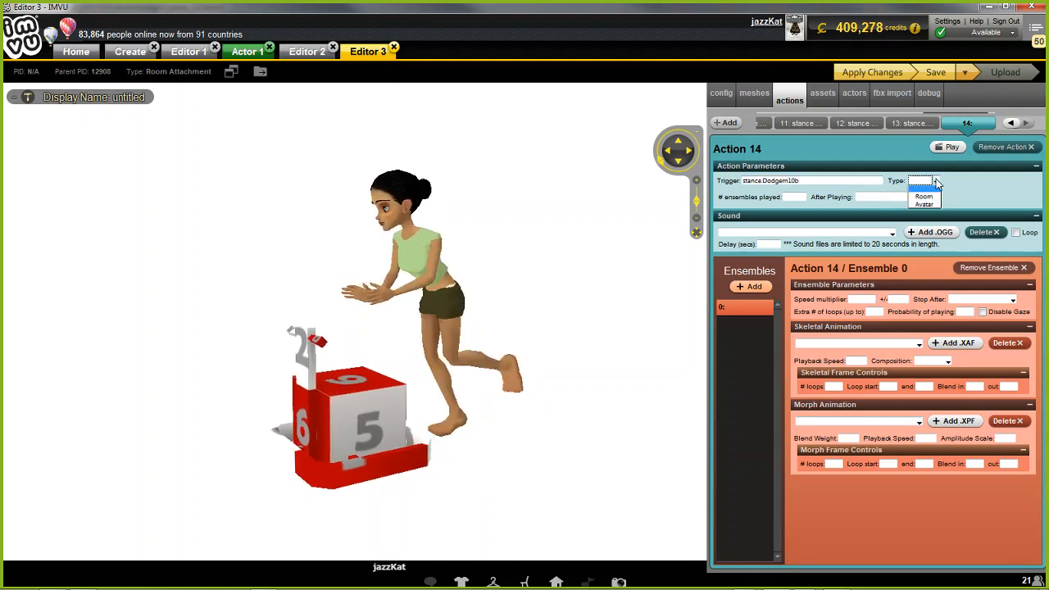
{"action": "left_click", "coordinate": [940, 197]}
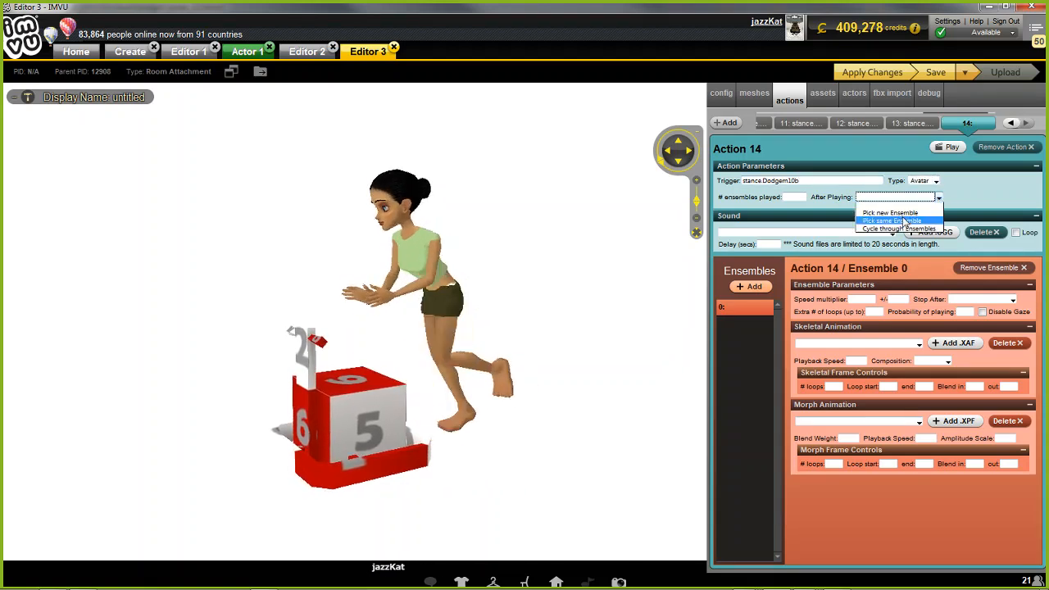
{"action": "left_click", "coordinate": [901, 223]}
Step: Assign bumper10b-PelvisNode.xaf to Action 14 with 0 loops, loop start 1, end 30 and composition Replace, and apply the changes
{"action": "left_click", "coordinate": [919, 344]}
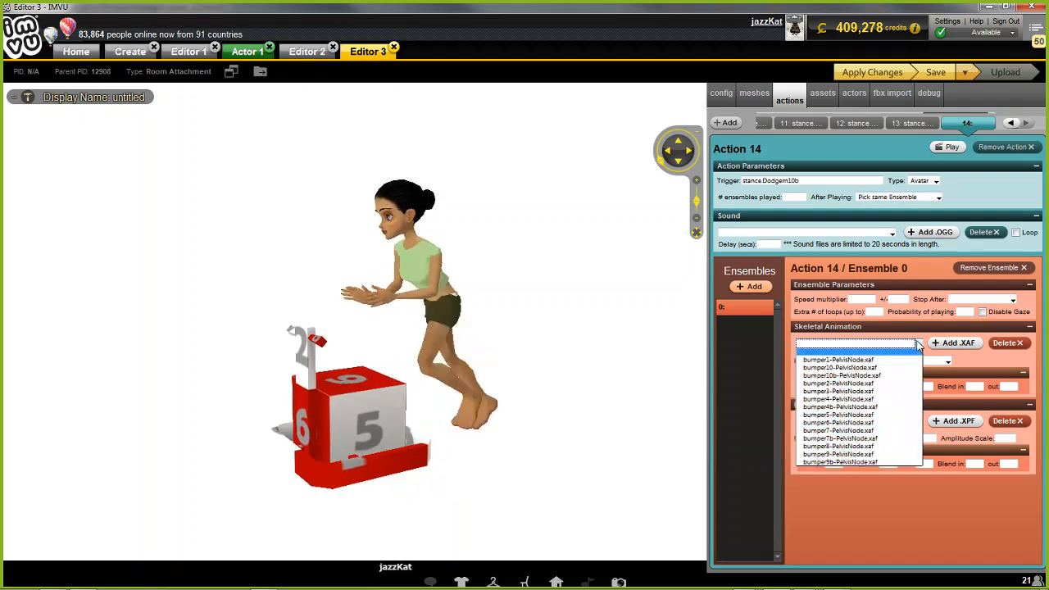
{"action": "left_click", "coordinate": [834, 375]}
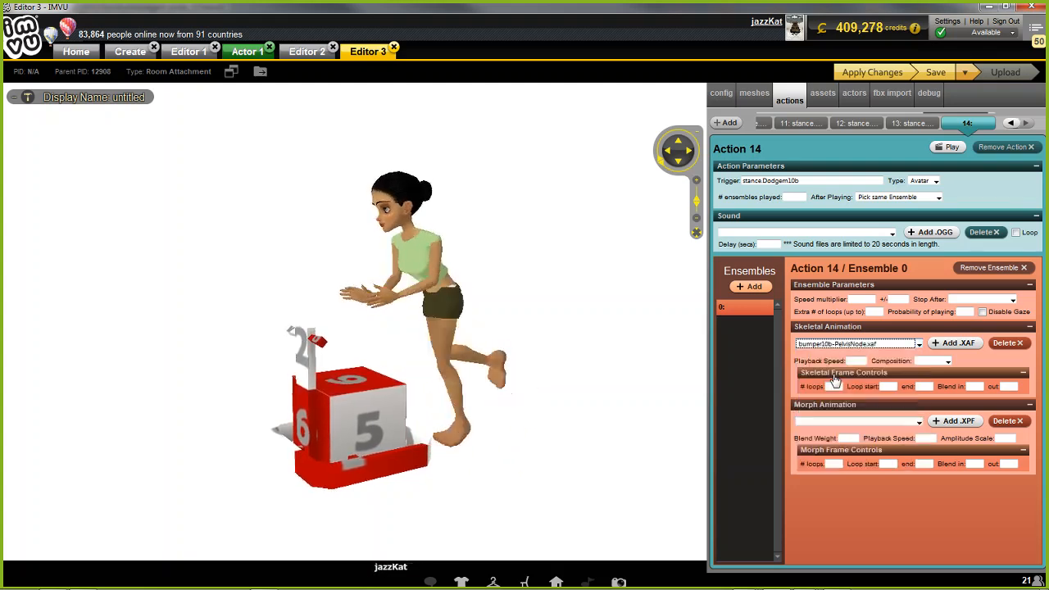
{"action": "left_click", "coordinate": [832, 387]}
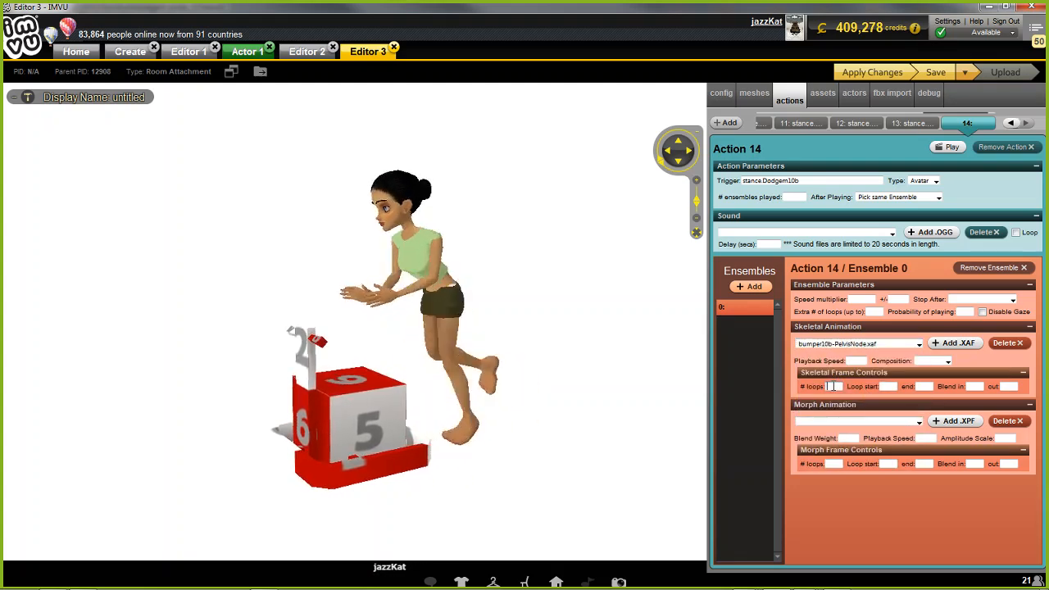
{"action": "type", "text": "1"}
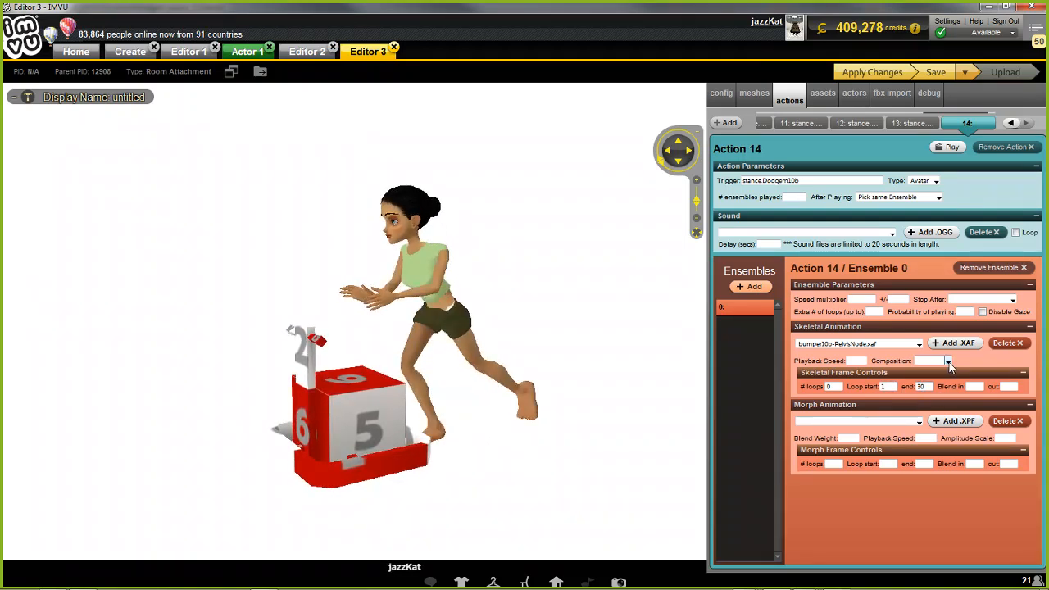
{"action": "left_click", "coordinate": [947, 361]}
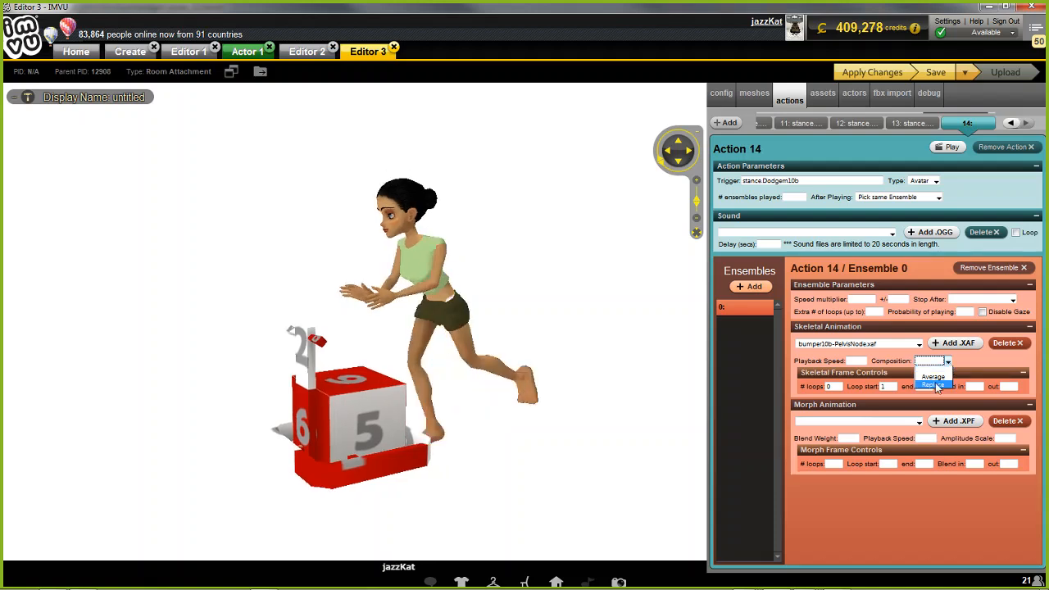
{"action": "left_click", "coordinate": [931, 370]}
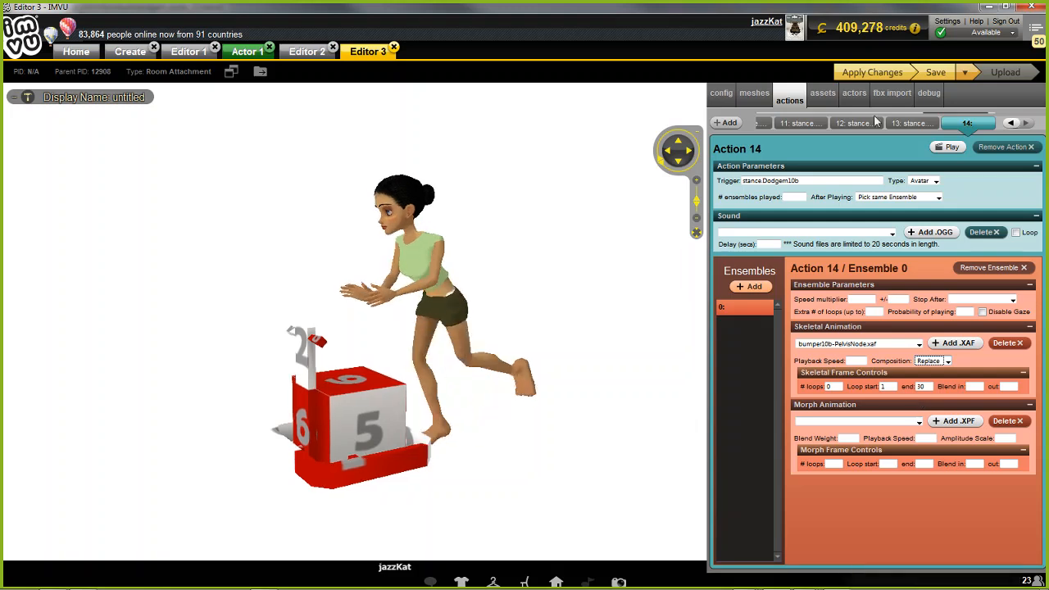
{"action": "left_click", "coordinate": [870, 72]}
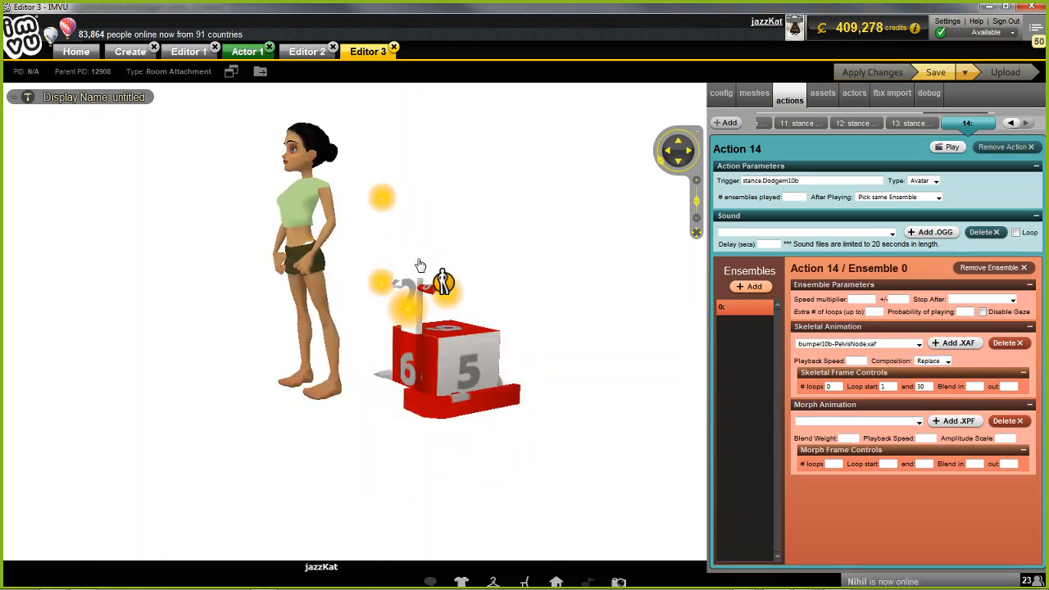
Step: Examine the avatar's pushing pose behind the dodgem from several angles and distances
{"action": "scroll", "coordinate": [417, 295], "scroll_direction": "down", "scroll_amount": 5}
{"action": "scroll", "coordinate": [401, 278], "scroll_direction": "up", "scroll_amount": 5}
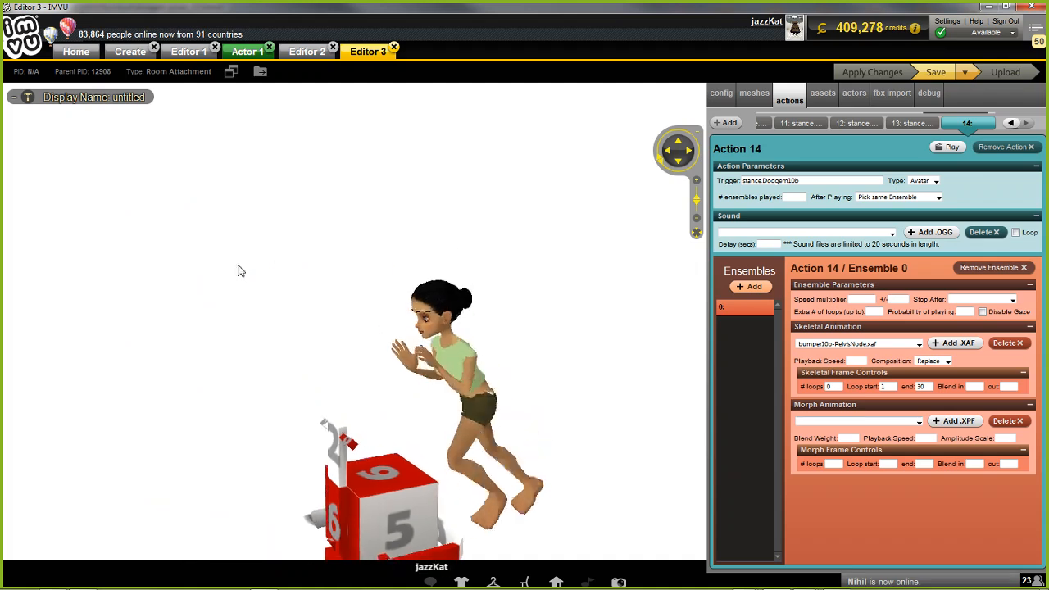
{"action": "left_click_drag", "start_coordinate": [262, 328], "coordinate": [243, 302]}
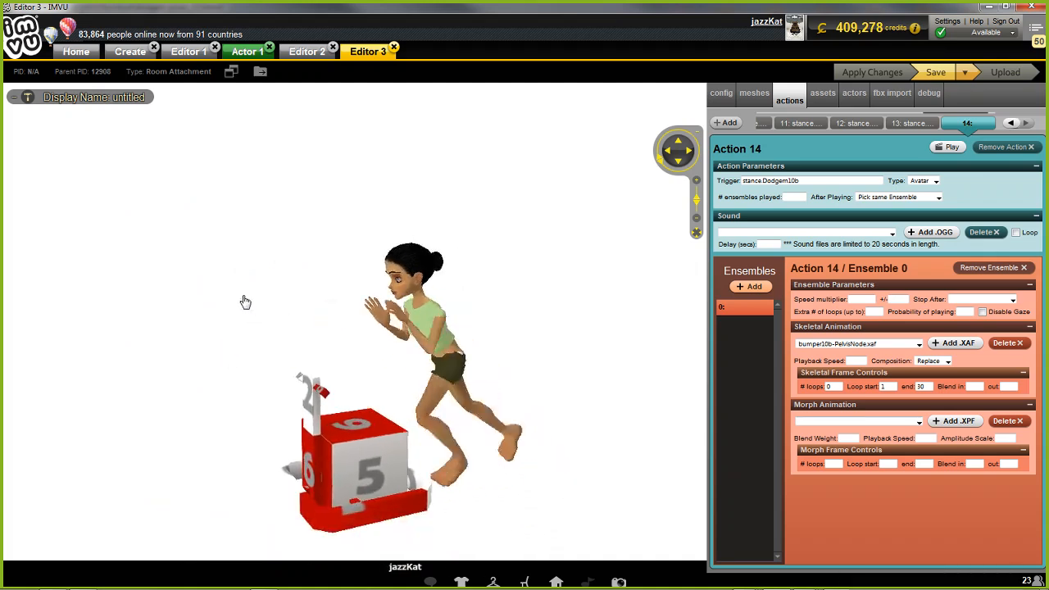
{"action": "scroll", "coordinate": [358, 361], "scroll_direction": "up", "scroll_amount": 2}
{"action": "left_click_drag", "start_coordinate": [358, 360], "coordinate": [337, 361]}
{"action": "scroll", "coordinate": [332, 274], "scroll_direction": "up", "scroll_amount": 4}
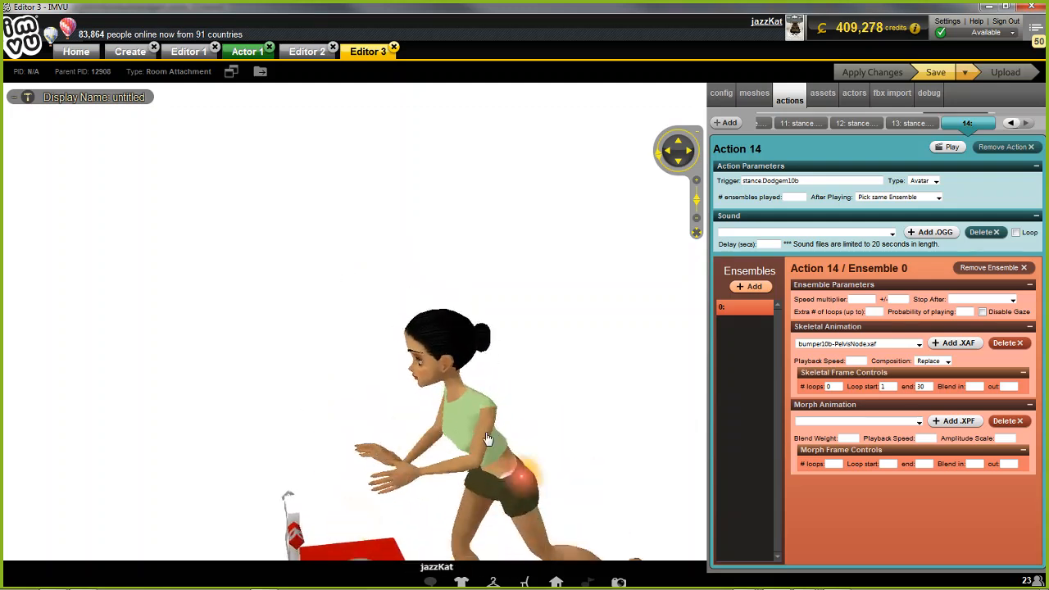
{"action": "left_click_drag", "start_coordinate": [379, 477], "coordinate": [553, 344]}
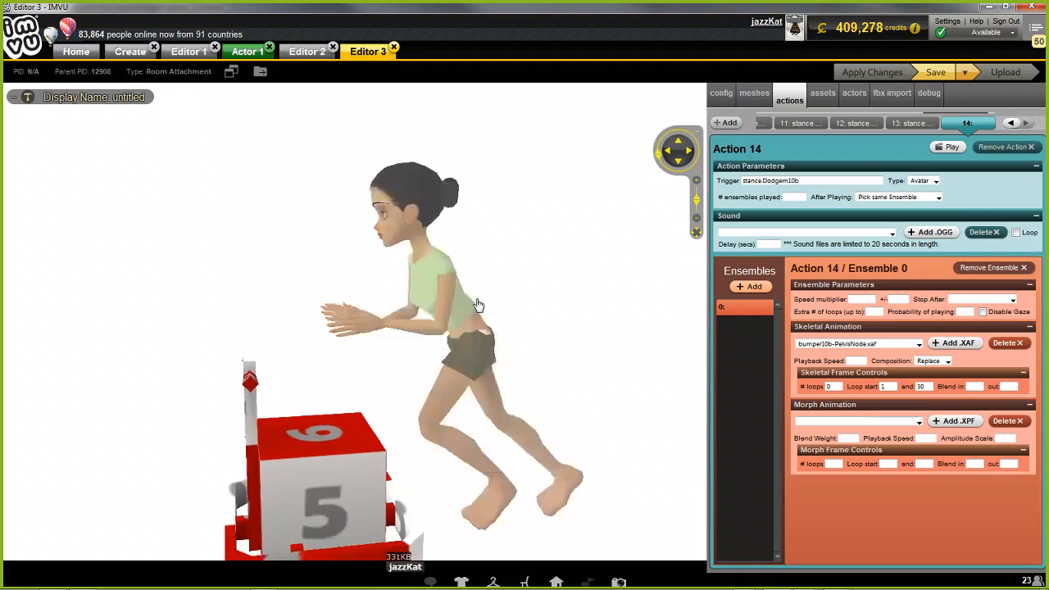
{"action": "left_click_drag", "start_coordinate": [482, 287], "coordinate": [571, 289]}
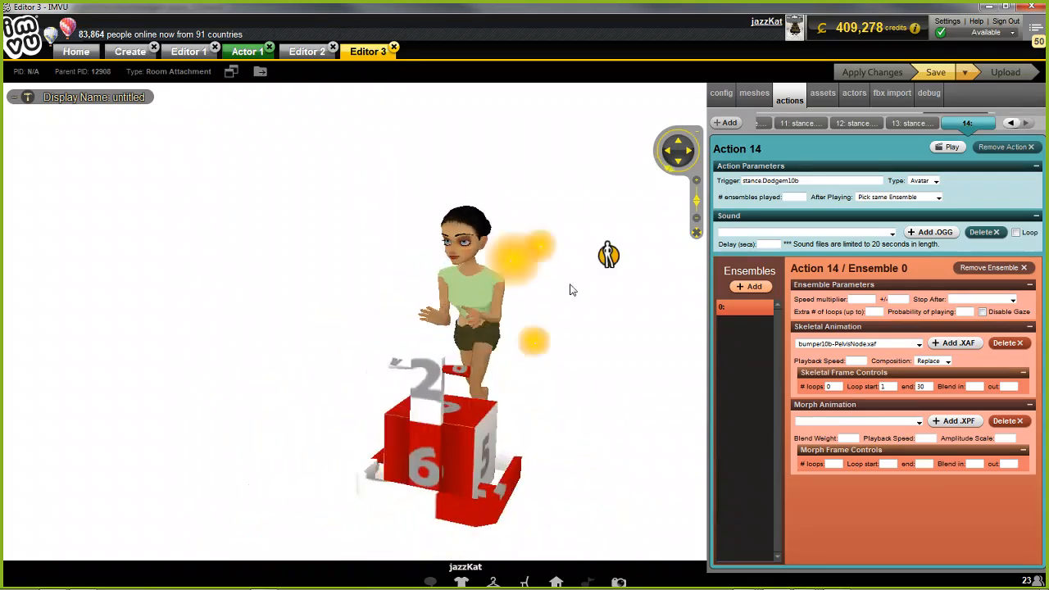
Step: Move the avatar between the seat markers beside the dodgem to check the pose at each one
{"action": "left_click", "coordinate": [539, 246]}
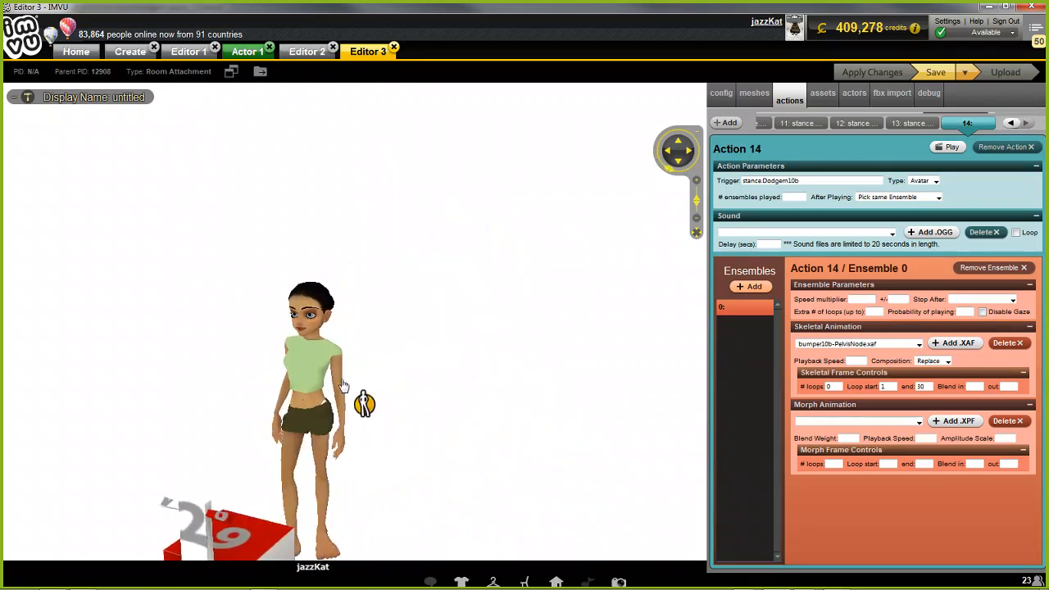
{"action": "left_click", "coordinate": [363, 406]}
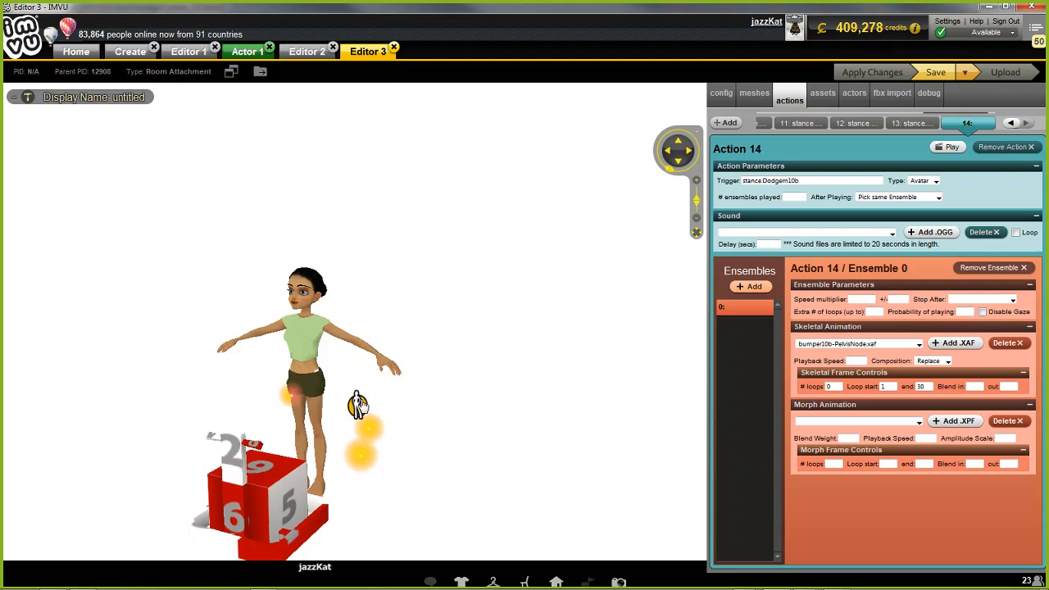
{"action": "left_click", "coordinate": [372, 250]}
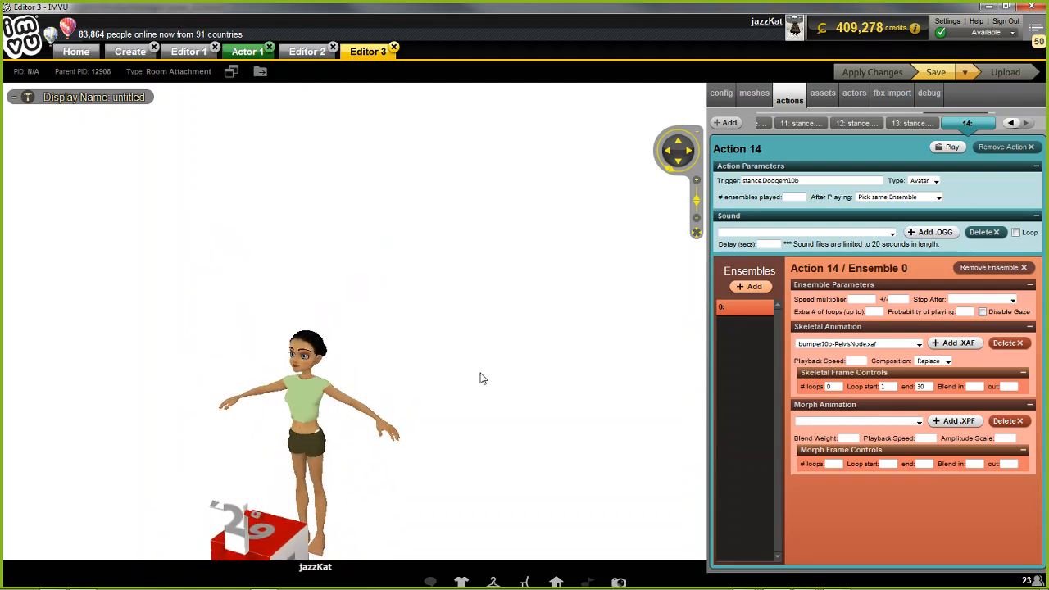
{"action": "left_click_drag", "start_coordinate": [482, 378], "coordinate": [440, 380]}
Step: Add Action 15 with trigger stance.Dodgem4b, type Avatar and Pick same Ensemble after playing
{"action": "left_click", "coordinate": [727, 122]}
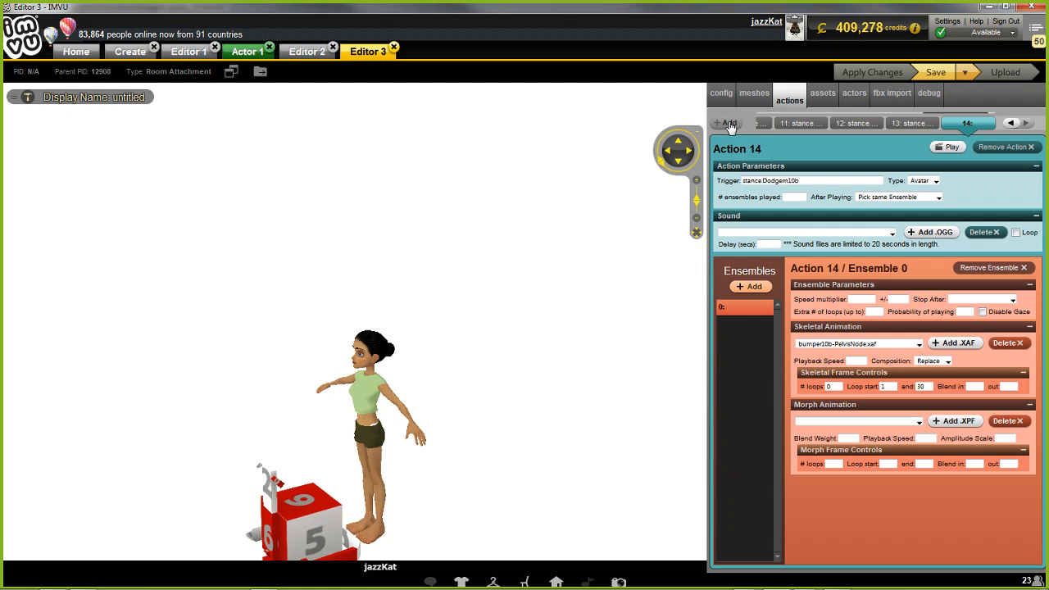
{"action": "left_click", "coordinate": [785, 180]}
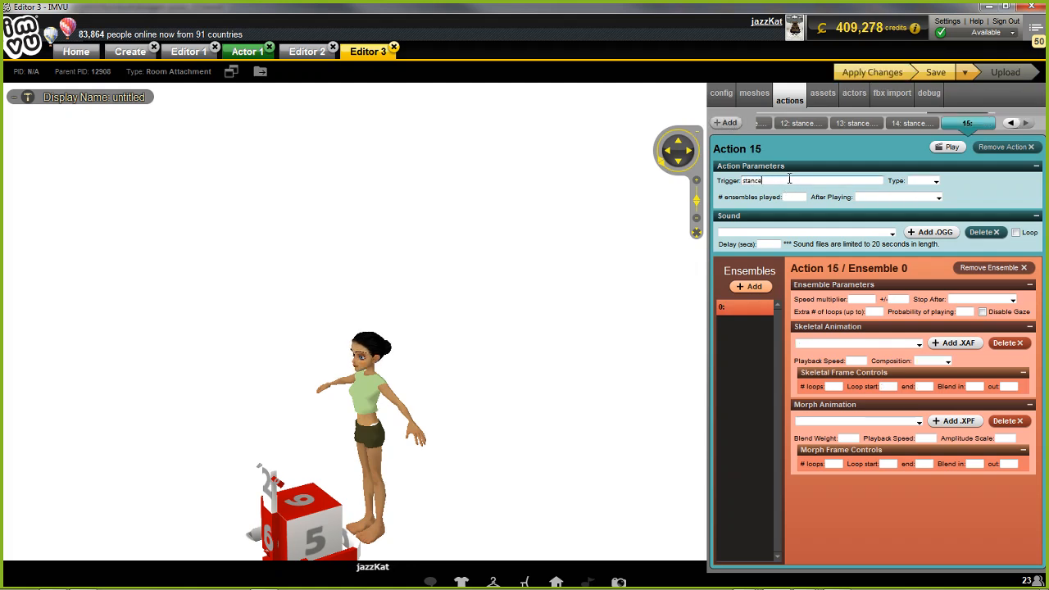
{"action": "type", "text": "stance Do"}
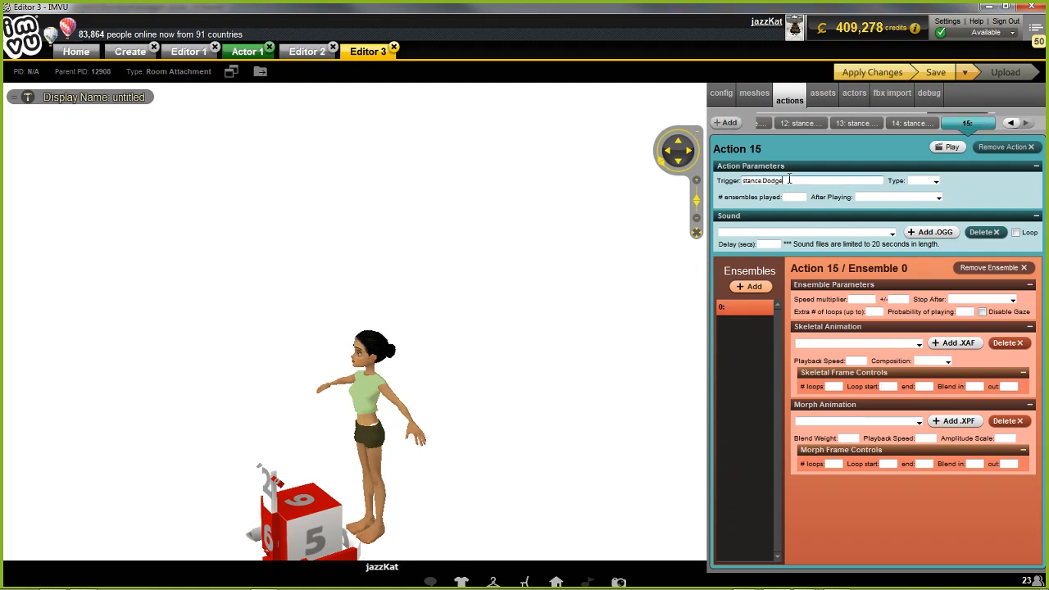
{"action": "type", "text": "dgemsb"}
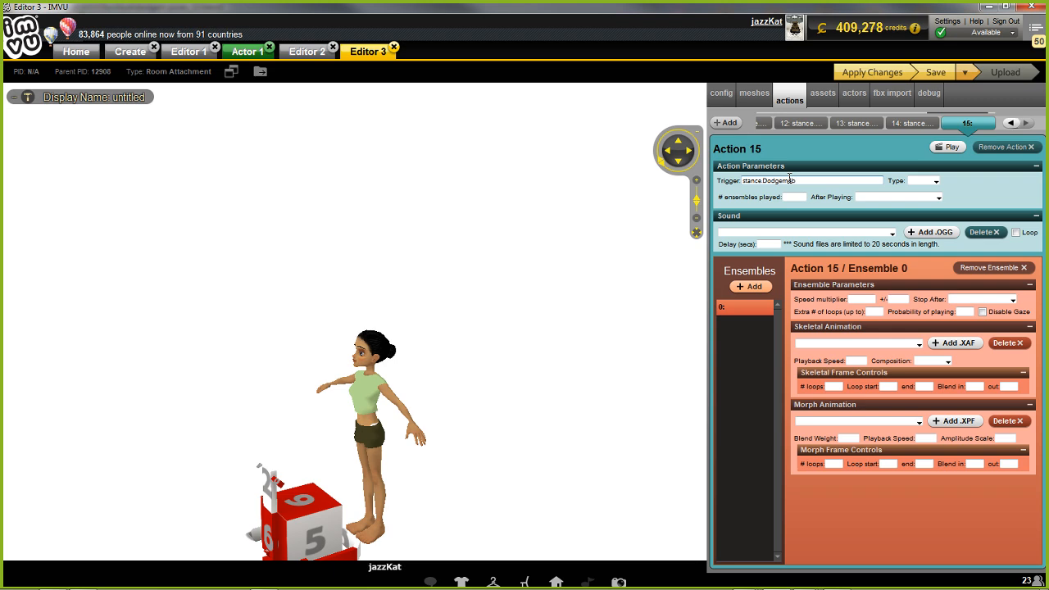
{"action": "left_click", "coordinate": [923, 180]}
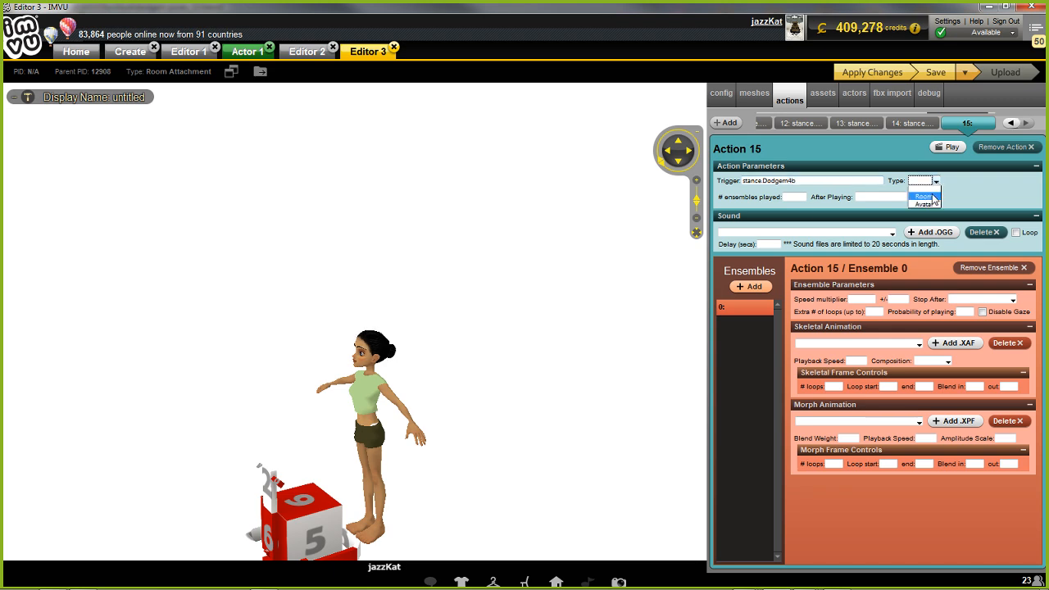
{"action": "left_click", "coordinate": [934, 203]}
{"action": "left_click", "coordinate": [939, 199]}
{"action": "left_click", "coordinate": [901, 221]}
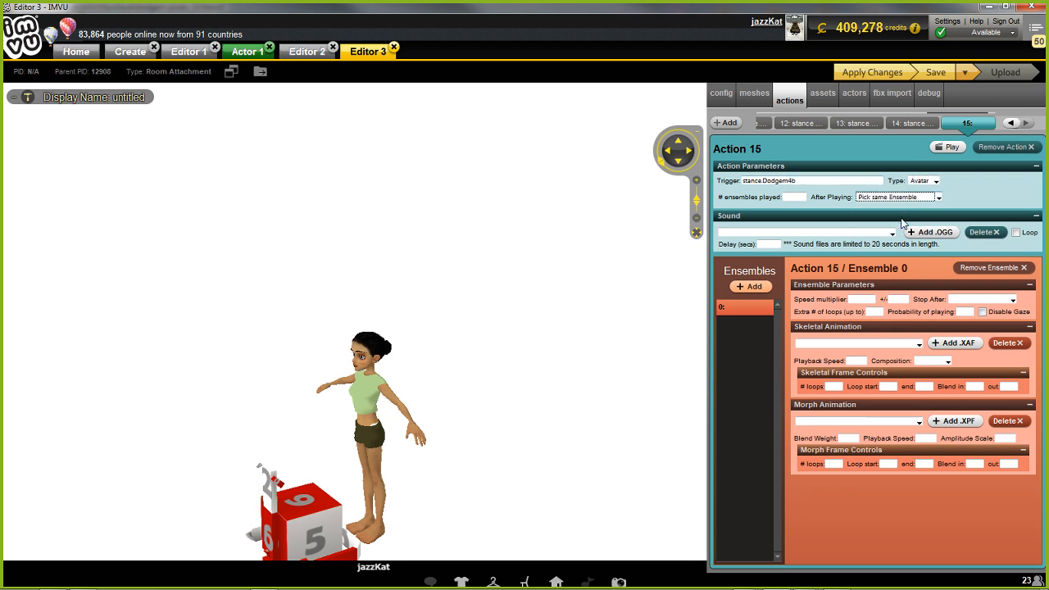
Step: Assign bumper4b-PelvisNode.xaf to Action 15 with 0 loops, loop start 1, end 30 and composition Replace, and apply the changes
{"action": "left_click", "coordinate": [870, 343]}
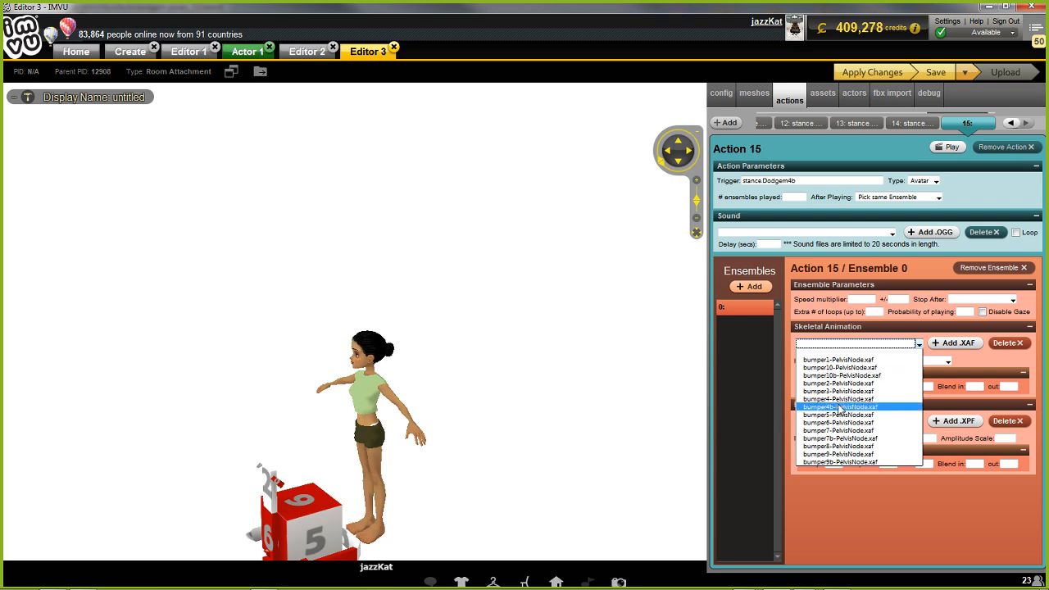
{"action": "left_click", "coordinate": [839, 407]}
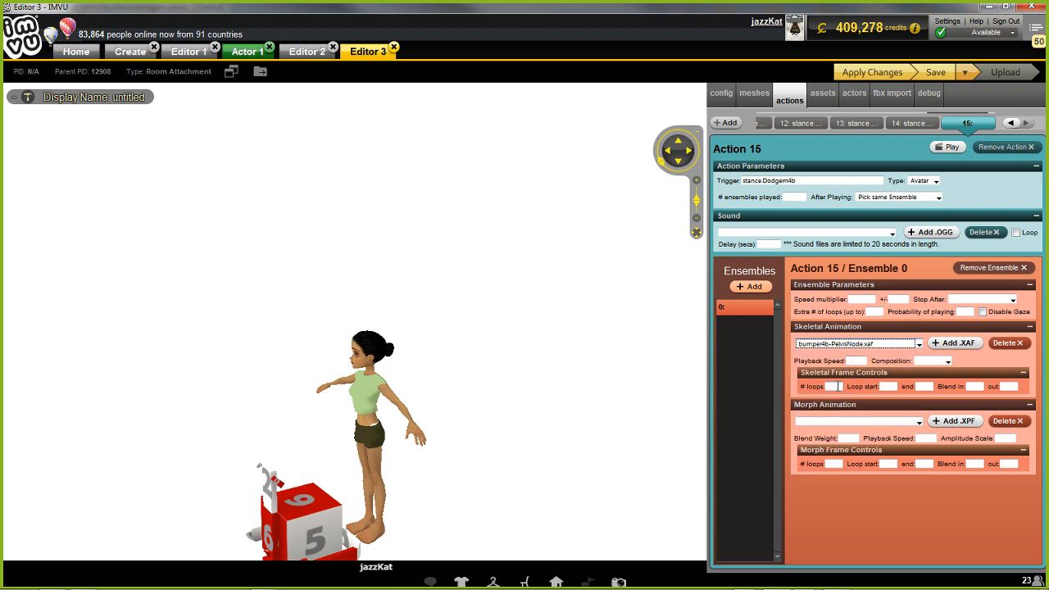
{"action": "left_click", "coordinate": [836, 386]}
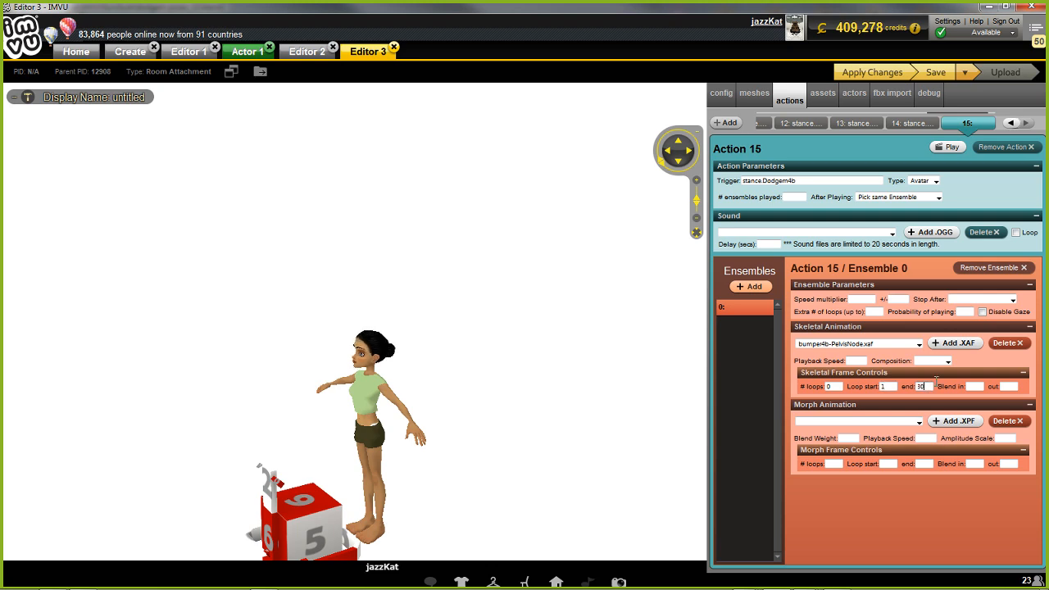
{"action": "left_click", "coordinate": [931, 360]}
{"action": "left_click", "coordinate": [930, 379]}
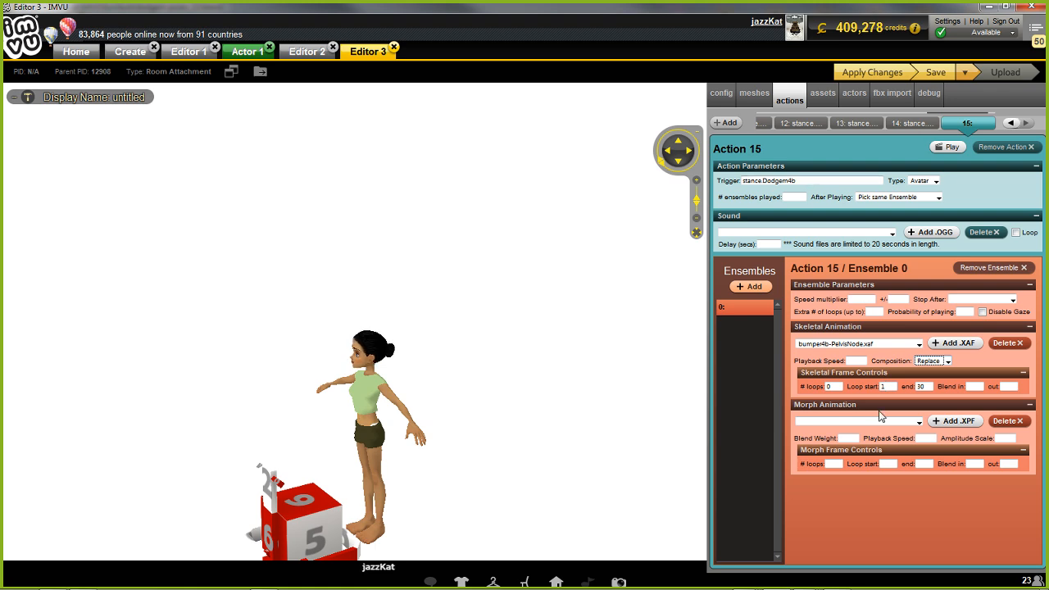
{"action": "left_click", "coordinate": [873, 72]}
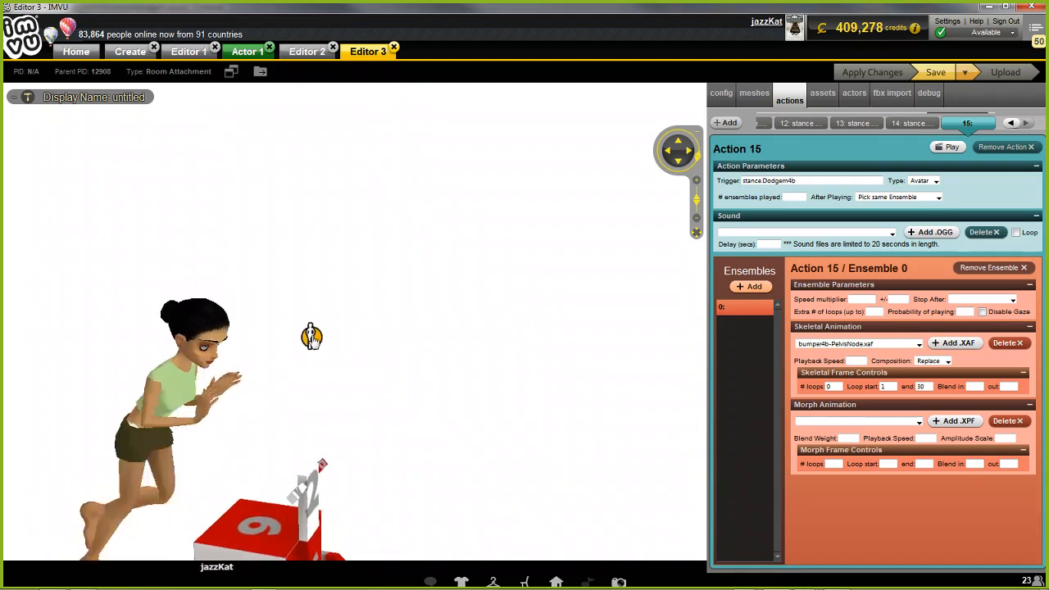
Step: Inspect the avatar's seats on the opposite side of the dodgem, and save the product
{"action": "left_click_drag", "start_coordinate": [319, 375], "coordinate": [329, 337]}
{"action": "left_click_drag", "start_coordinate": [537, 312], "coordinate": [515, 311]}
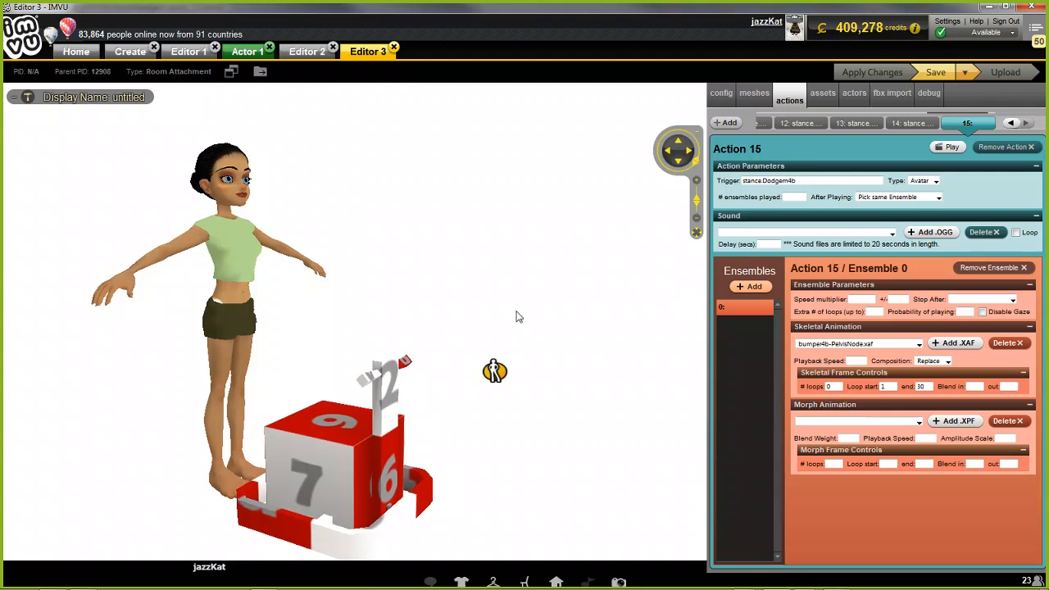
{"action": "left_click", "coordinate": [934, 73]}
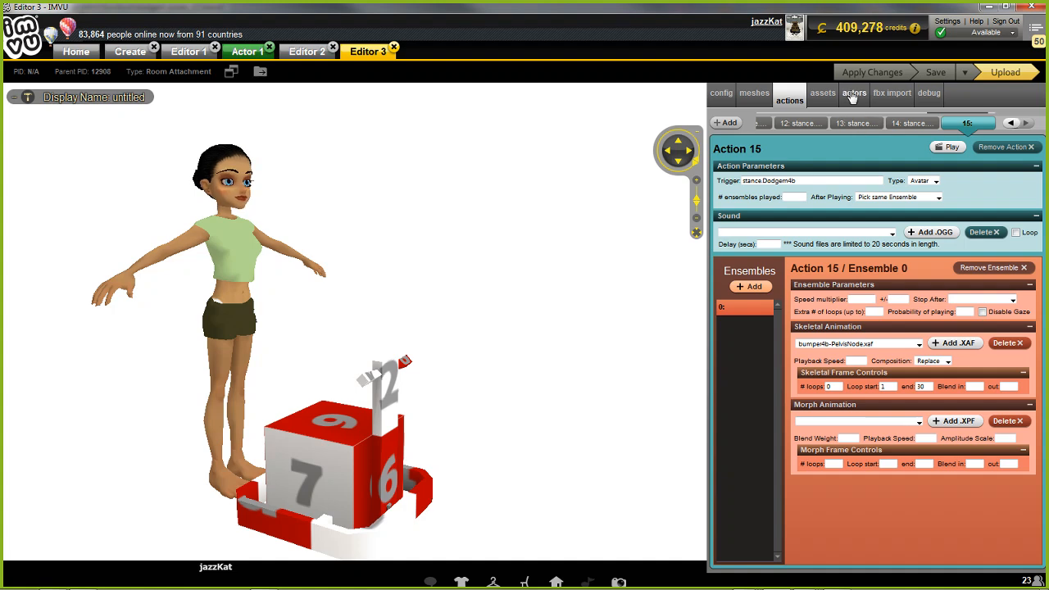
Step: Remove the unused Female03MasterRoot skeleton file from the product's assets, then apply the changes and save
{"action": "left_click", "coordinate": [822, 96]}
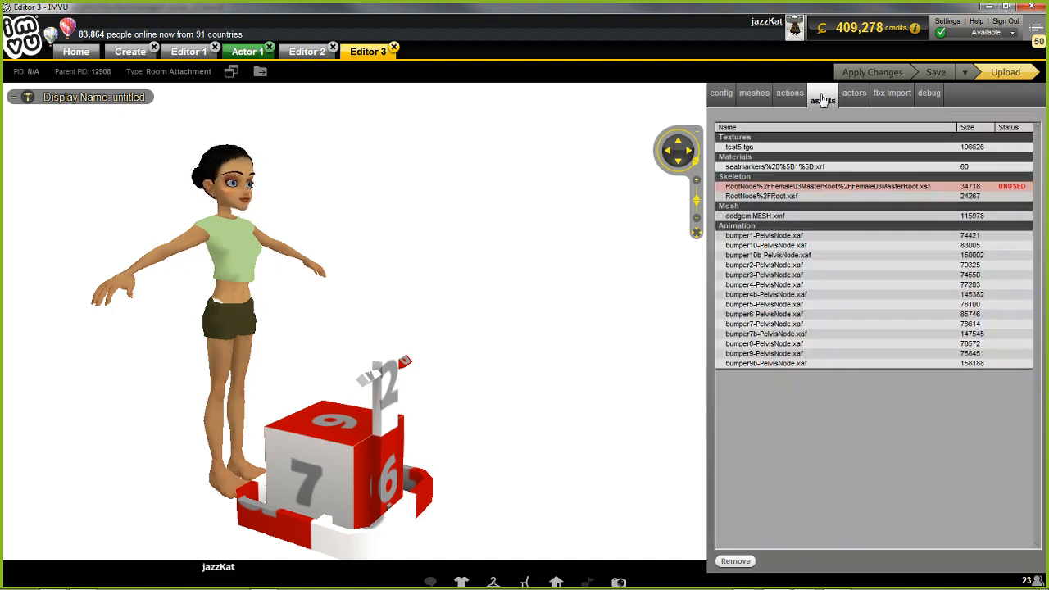
{"action": "left_click", "coordinate": [770, 186]}
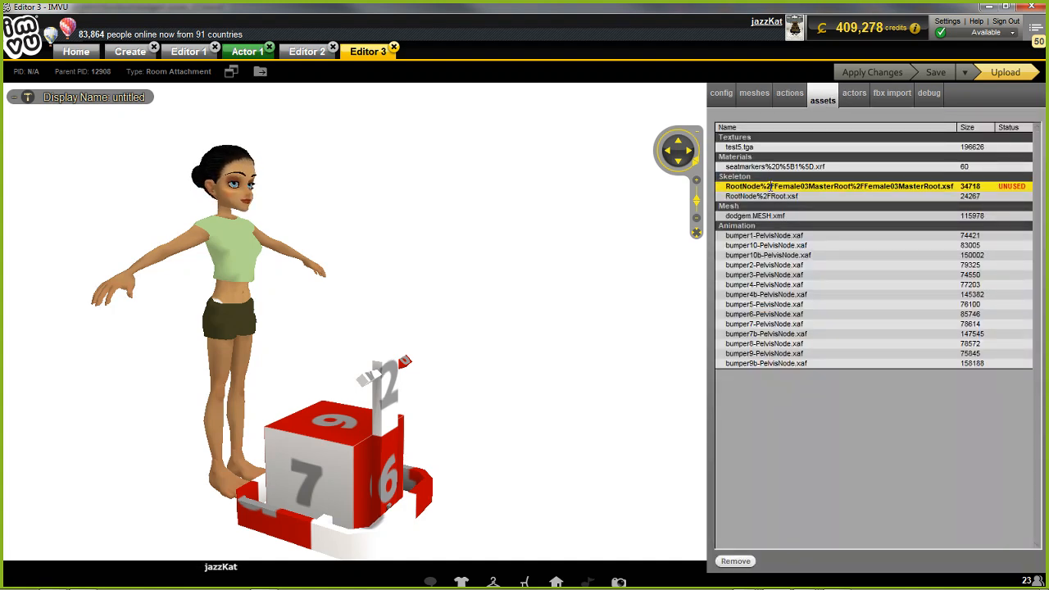
{"action": "left_click", "coordinate": [734, 560]}
{"action": "left_click", "coordinate": [873, 71]}
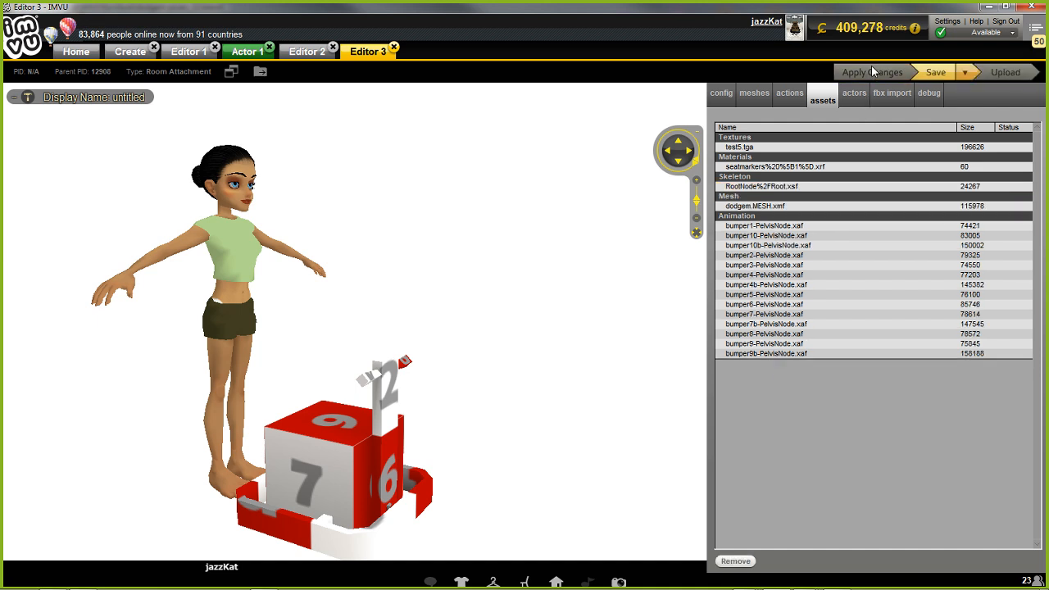
{"action": "left_click", "coordinate": [942, 73]}
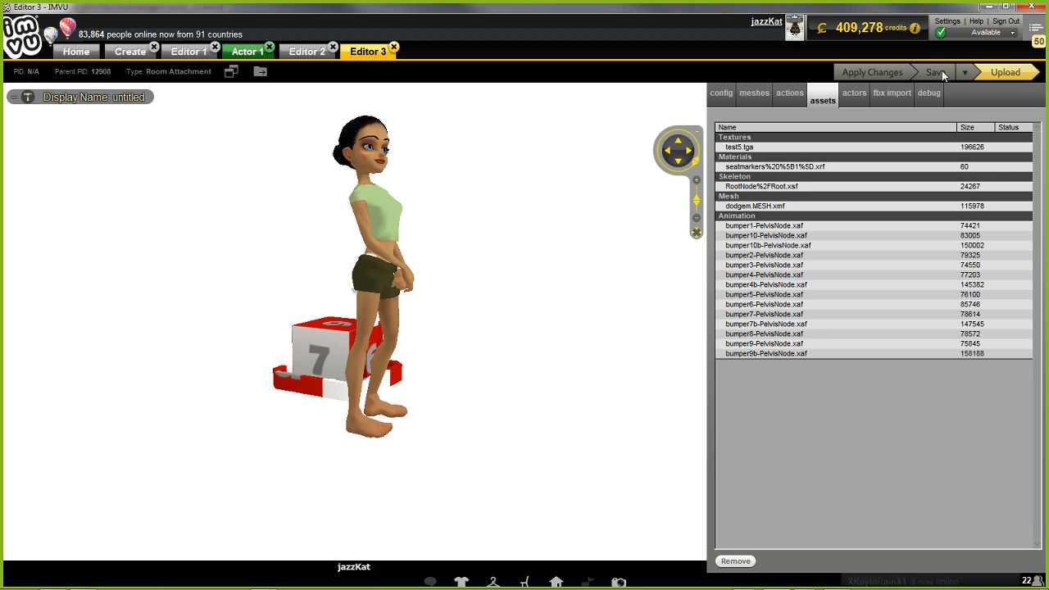
Step: Load dodgem poses_12.fbx from the furniture folder for FBX import
{"action": "left_click", "coordinate": [891, 95]}
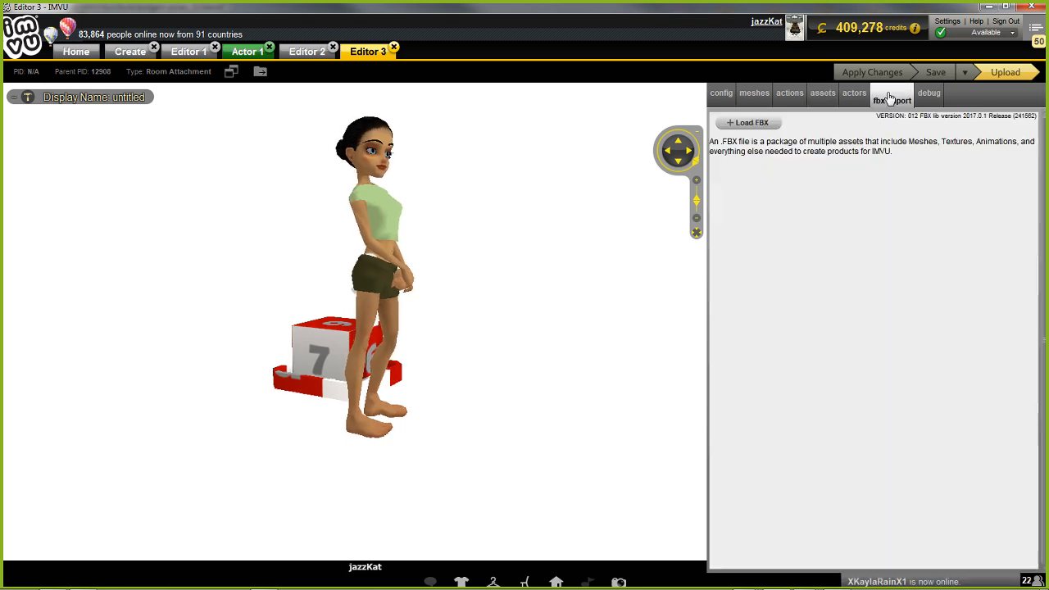
{"action": "left_click", "coordinate": [748, 125]}
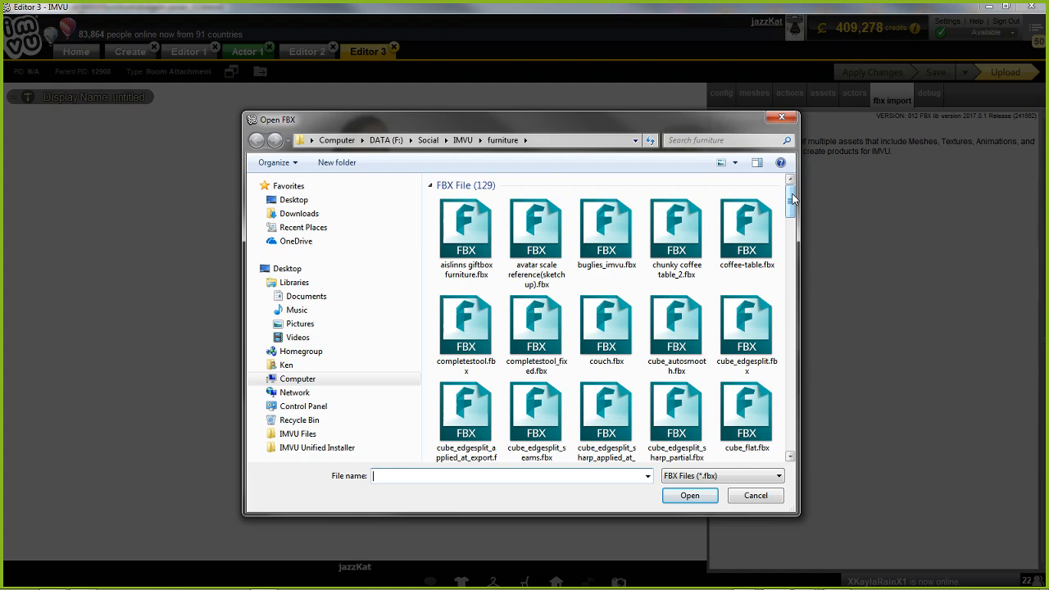
{"action": "left_click_drag", "start_coordinate": [792, 200], "coordinate": [792, 249]}
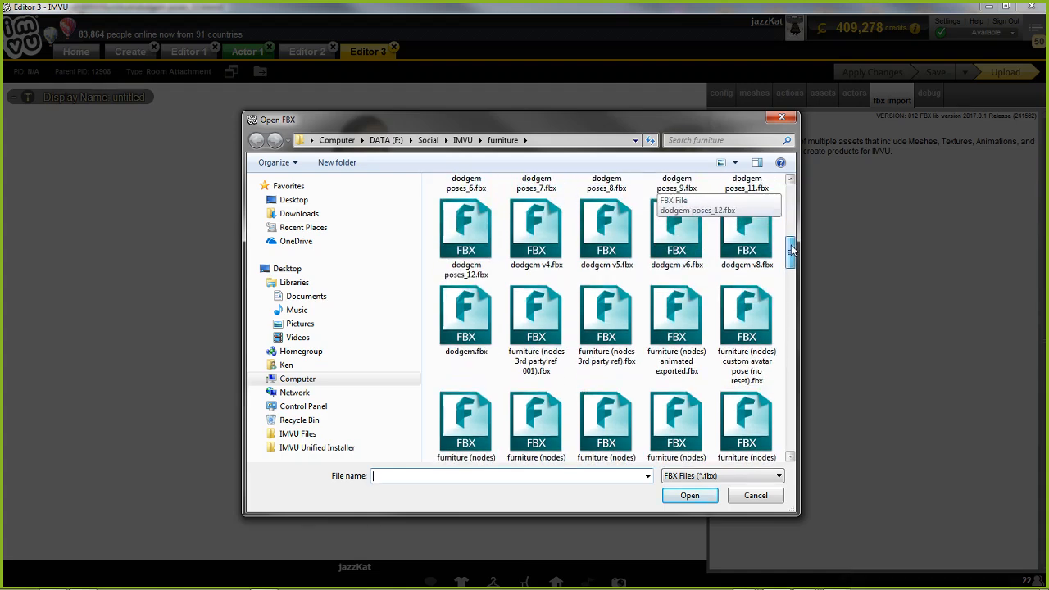
{"action": "left_click", "coordinate": [466, 238]}
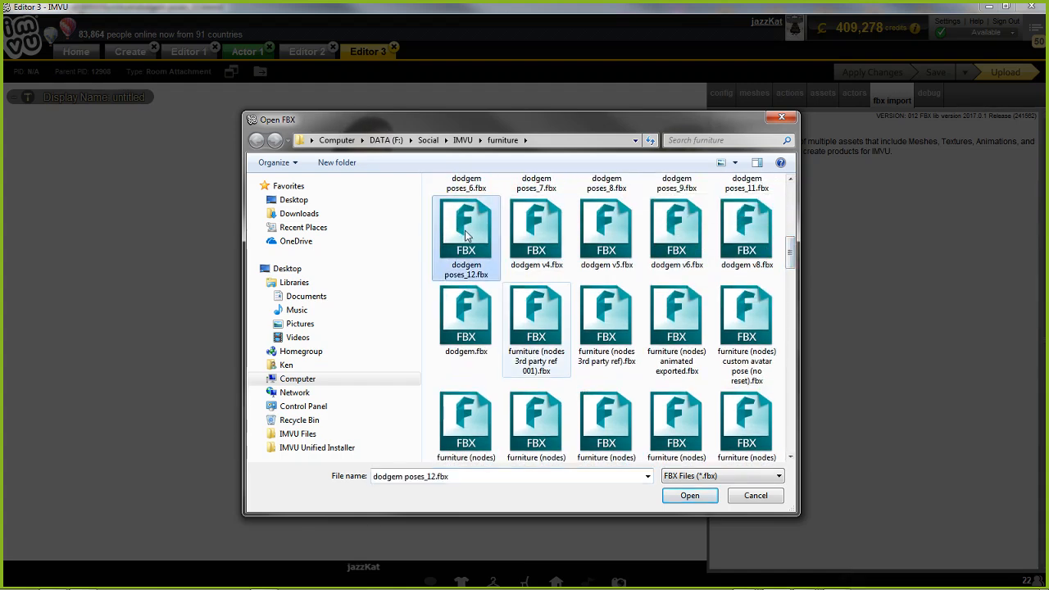
{"action": "left_click", "coordinate": [690, 496]}
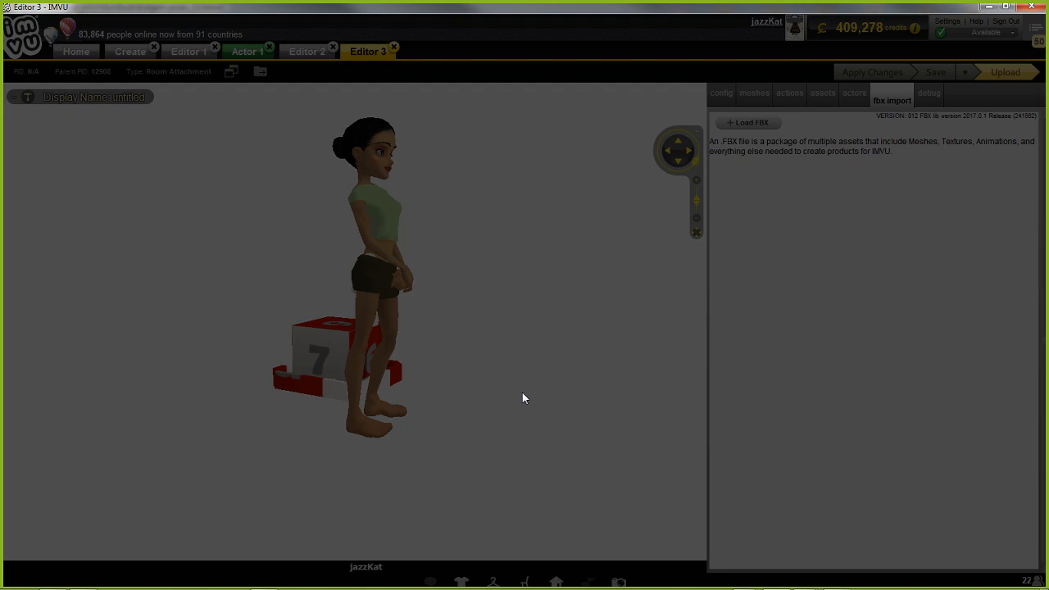
Step: Choose RootNode/Female03MasterRoot/Female03MasterRoot (86 bones, 10 meshes) as the skeleton root and configure the FBX
{"action": "left_click", "coordinate": [492, 252]}
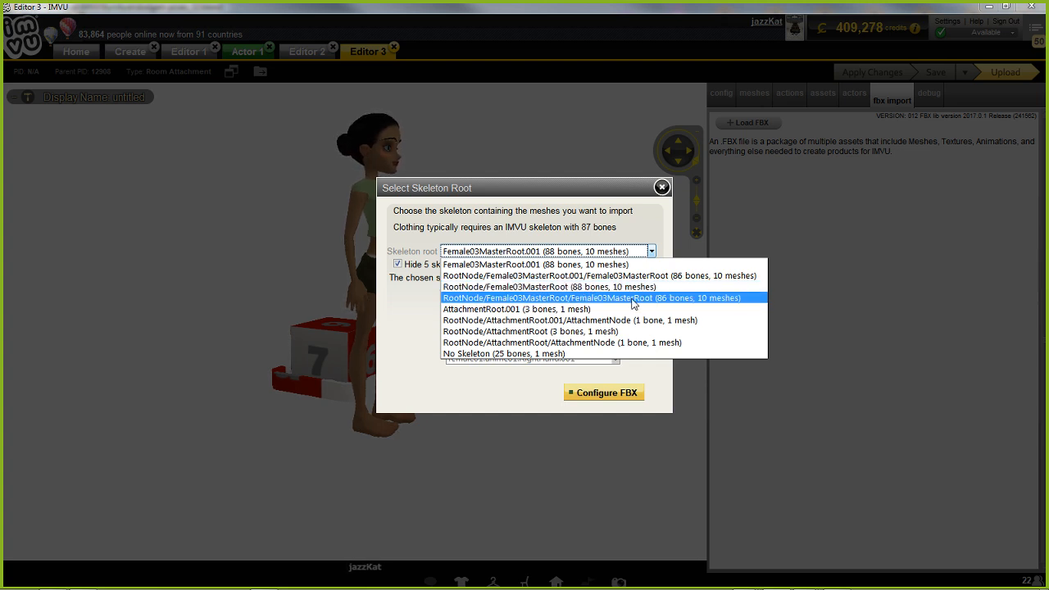
{"action": "left_click", "coordinate": [662, 298]}
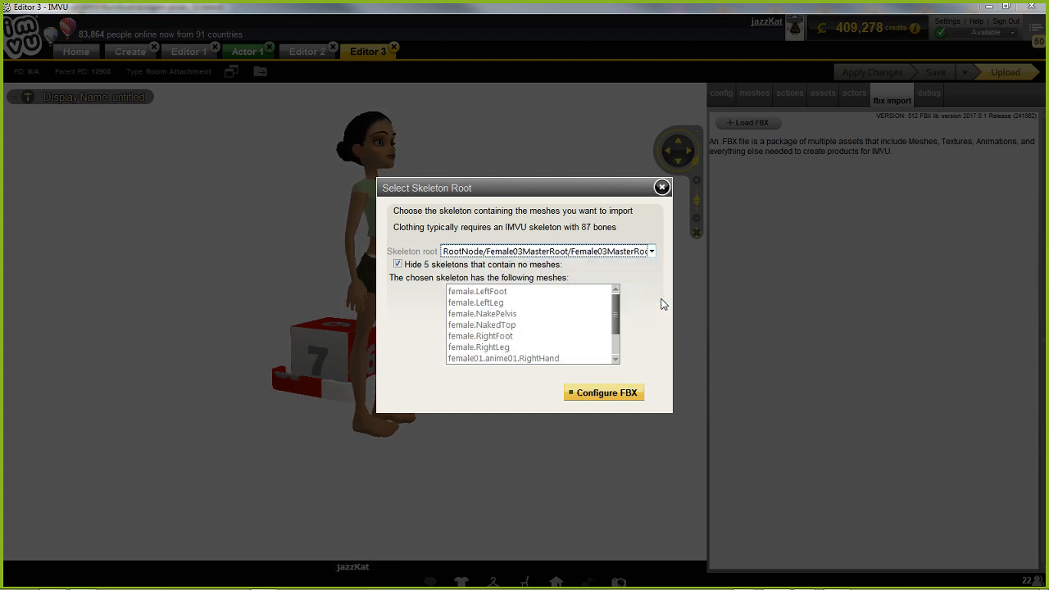
{"action": "left_click", "coordinate": [606, 393]}
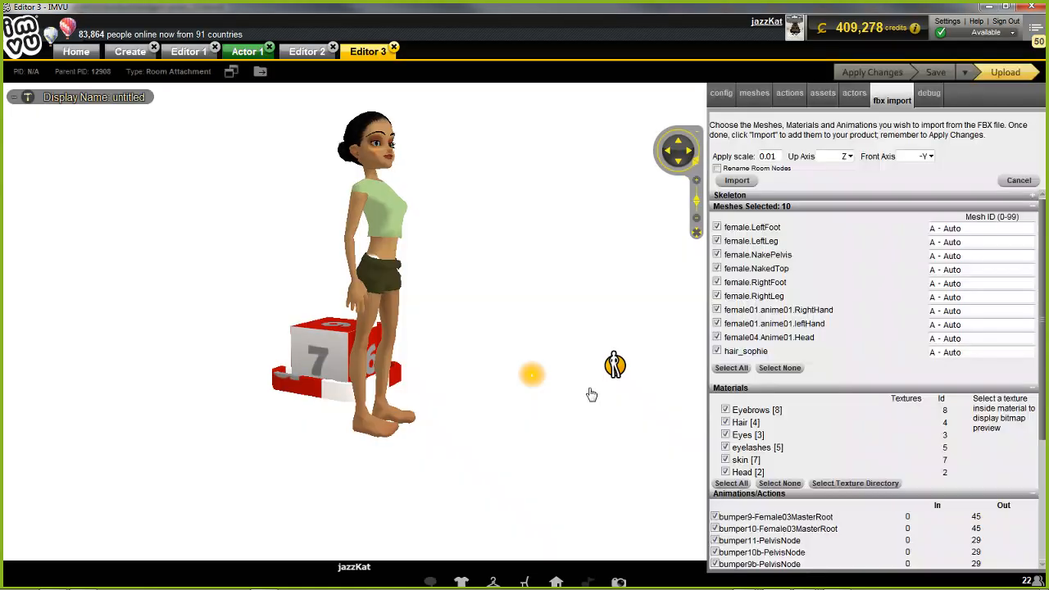
Step: Exclude all meshes and materials from the FBX import, and review the listed bumper animations
{"action": "left_click", "coordinate": [779, 369]}
{"action": "left_click", "coordinate": [779, 483]}
{"action": "scroll", "coordinate": [782, 459], "scroll_direction": "down", "scroll_amount": 3}
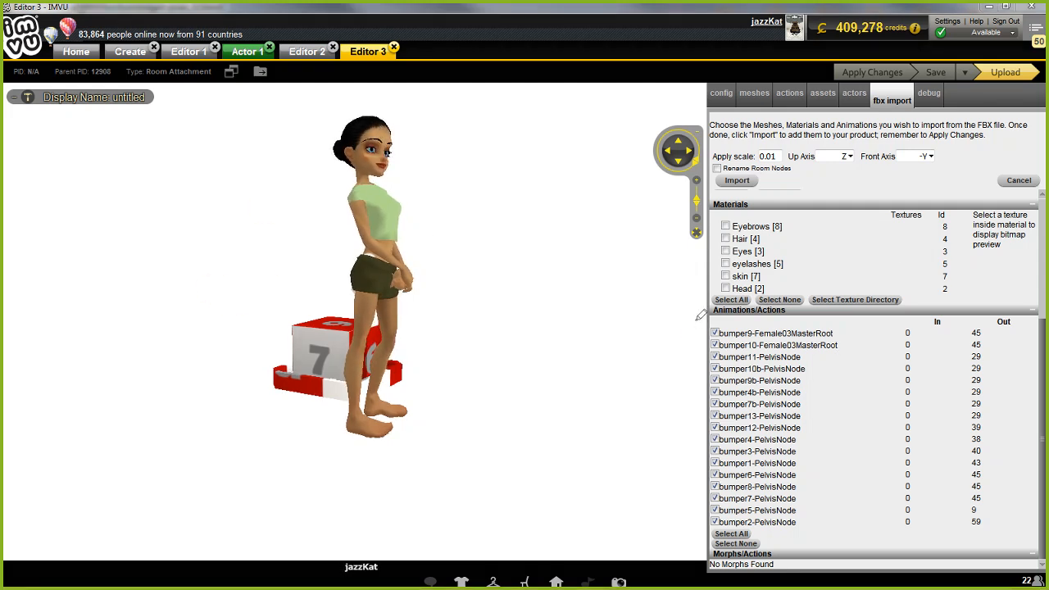
{"action": "mouse_move", "coordinate": [700, 316]}
{"action": "left_mouse_down"}
{"action": "mouse_move", "coordinate": [844, 353]}
{"action": "mouse_move", "coordinate": [823, 323]}
{"action": "mouse_move", "coordinate": [680, 320]}
{"action": "mouse_move", "coordinate": [839, 310]}
{"action": "mouse_move", "coordinate": [856, 358]}
{"action": "left_mouse_up"}
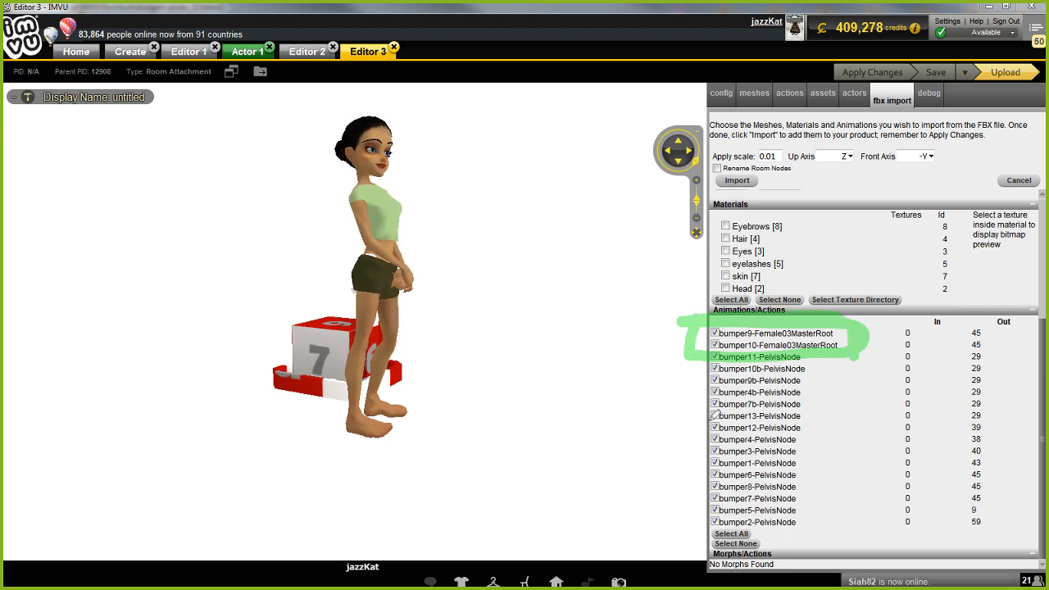
{"action": "mouse_move", "coordinate": [698, 404]}
{"action": "left_mouse_down"}
{"action": "mouse_move", "coordinate": [695, 442]}
{"action": "mouse_move", "coordinate": [701, 405]}
{"action": "mouse_move", "coordinate": [694, 414]}
{"action": "left_mouse_up"}
{"action": "mouse_move", "coordinate": [820, 404]}
{"action": "left_mouse_down"}
{"action": "mouse_move", "coordinate": [816, 443]}
{"action": "mouse_move", "coordinate": [819, 416]}
{"action": "left_mouse_up"}
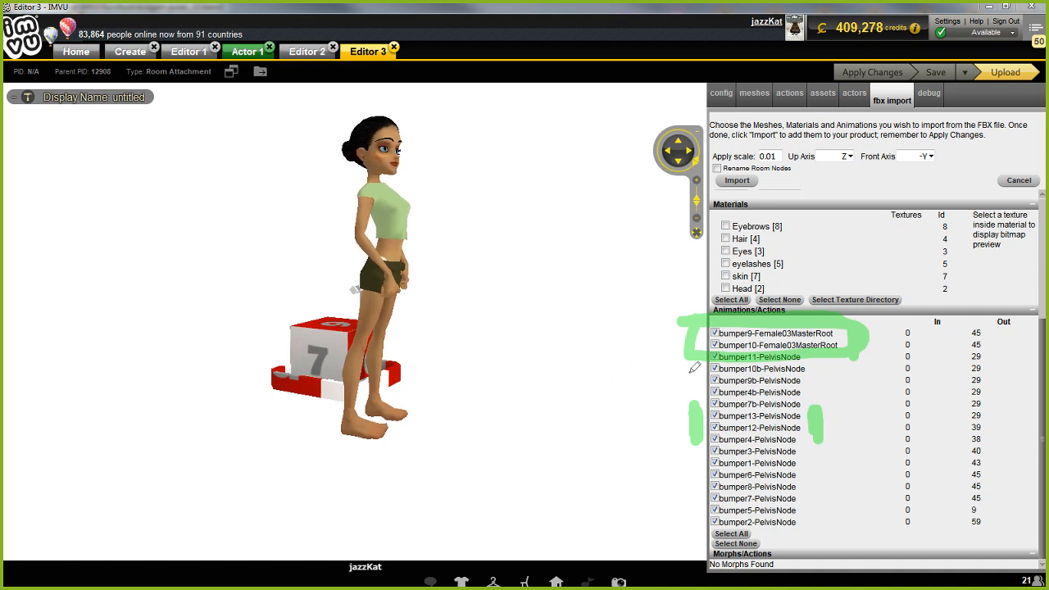
{"action": "mouse_move", "coordinate": [694, 369]}
{"action": "left_mouse_down"}
{"action": "mouse_move", "coordinate": [673, 367]}
{"action": "mouse_move", "coordinate": [671, 392]}
{"action": "left_mouse_up"}
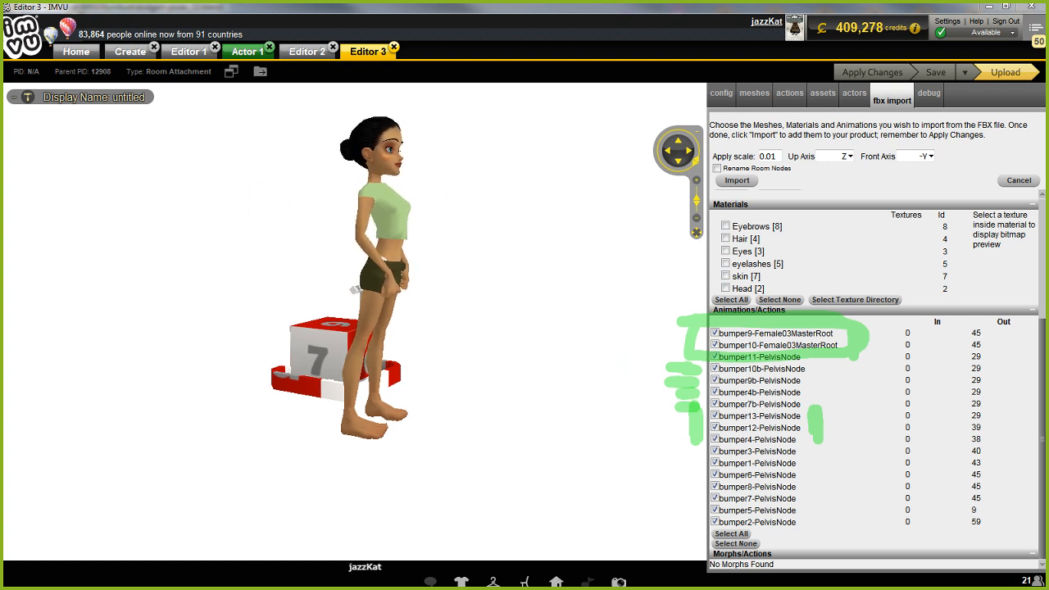
{"action": "key", "text": "Escape"}
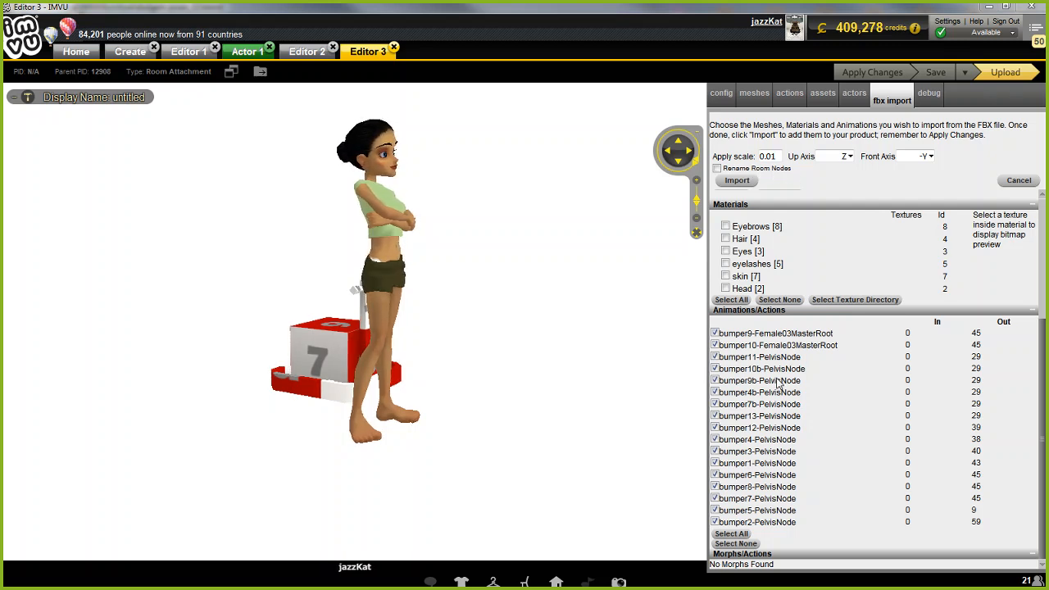
Step: Exclude every listed animation except bumper9 and bumper10-Female03MasterRoot and bumper11, bumper12 and bumper13-PelvisNode from the FBX import
{"action": "left_click", "coordinate": [715, 441]}
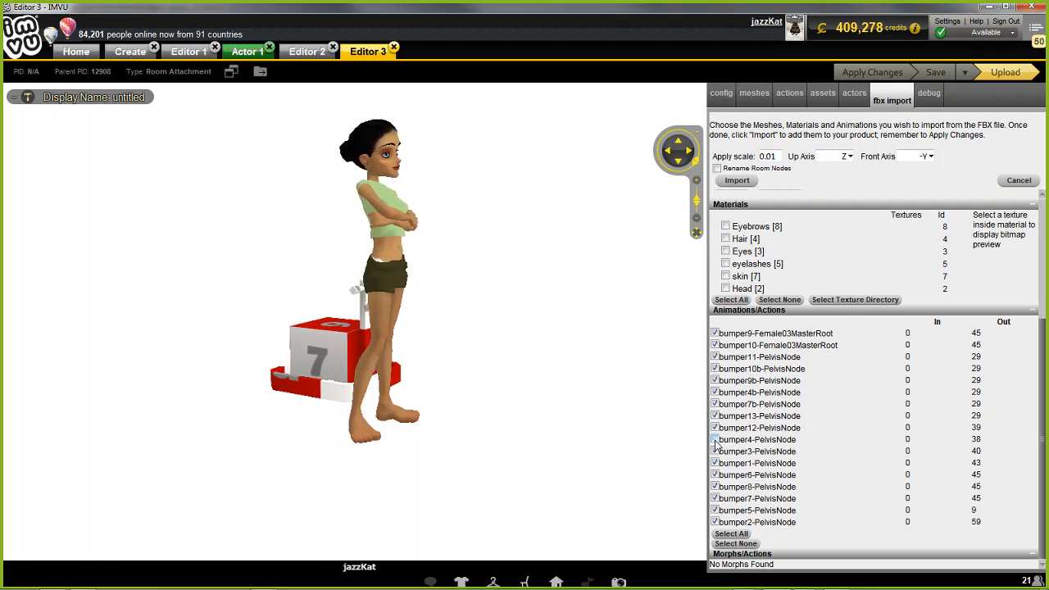
{"action": "left_click", "coordinate": [716, 465]}
{"action": "left_click", "coordinate": [715, 477]}
{"action": "left_click", "coordinate": [715, 489]}
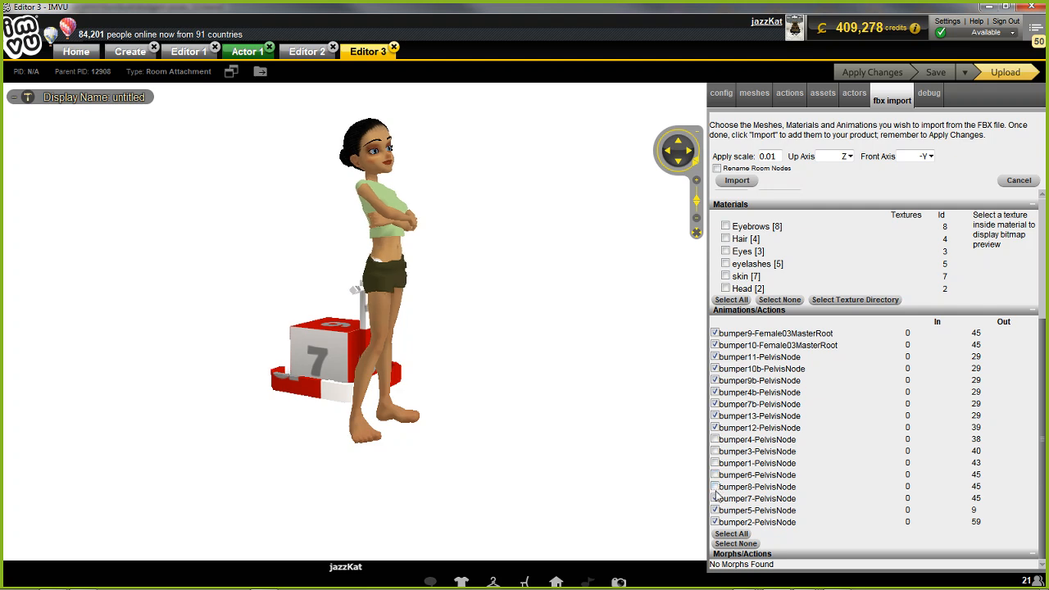
{"action": "left_click", "coordinate": [715, 500]}
{"action": "left_click", "coordinate": [715, 510]}
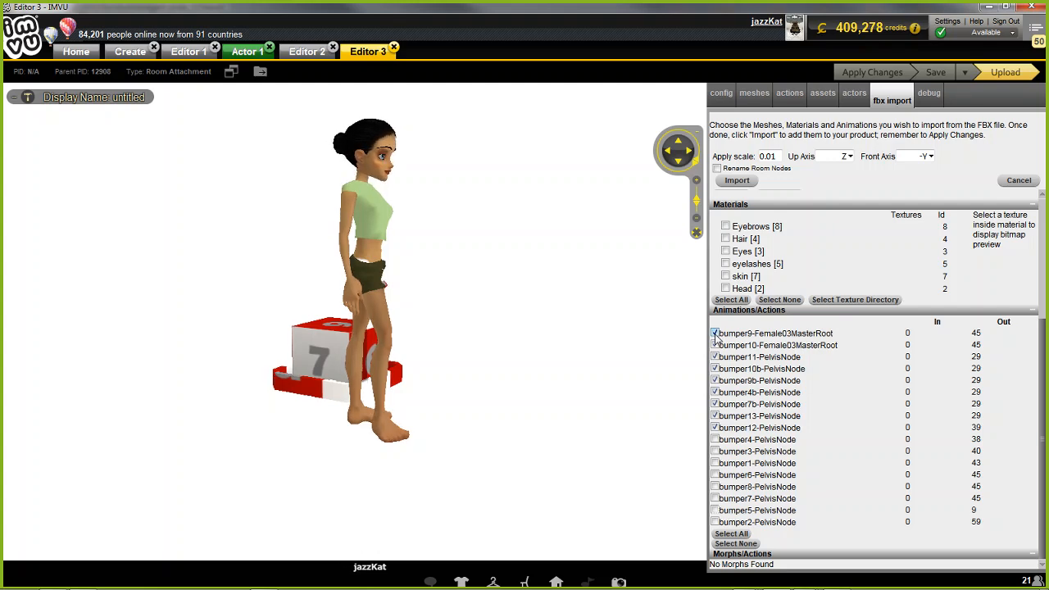
{"action": "left_click", "coordinate": [714, 393]}
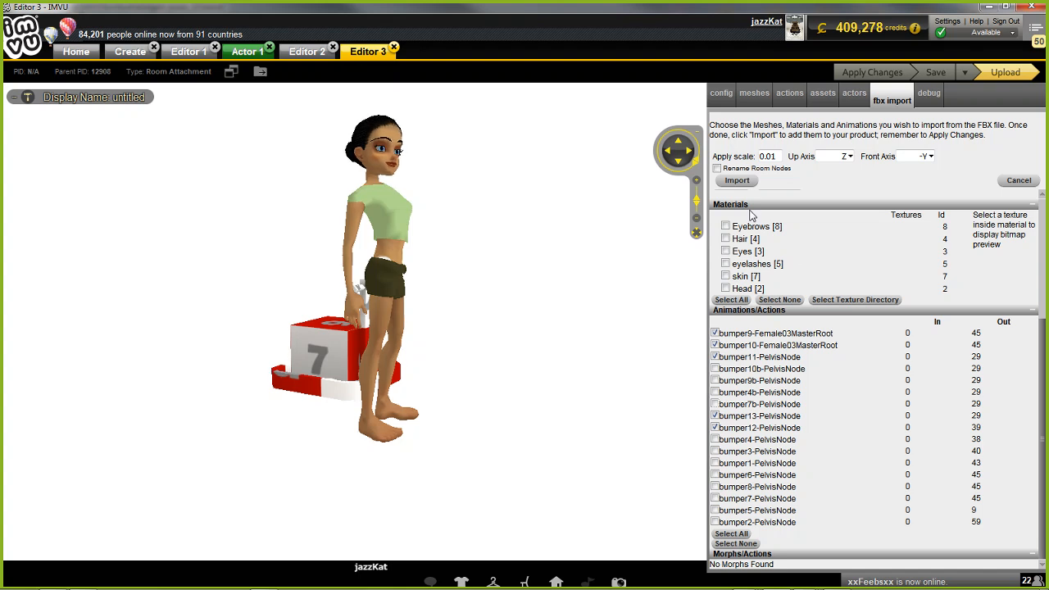
Step: Import the selected bumper animations into the product and apply the changes
{"action": "left_click", "coordinate": [738, 181]}
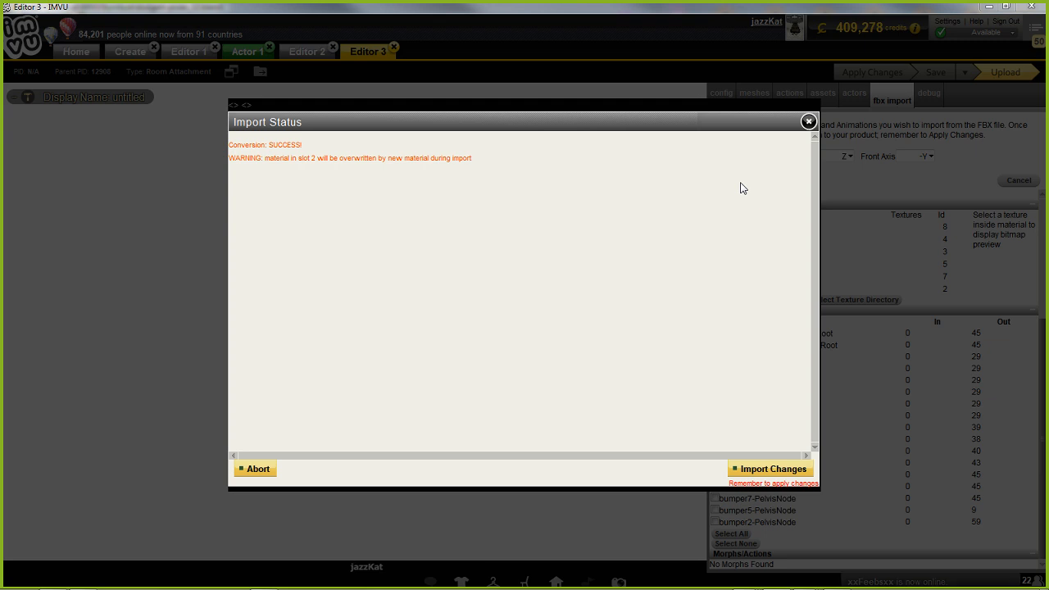
{"action": "left_click", "coordinate": [770, 468]}
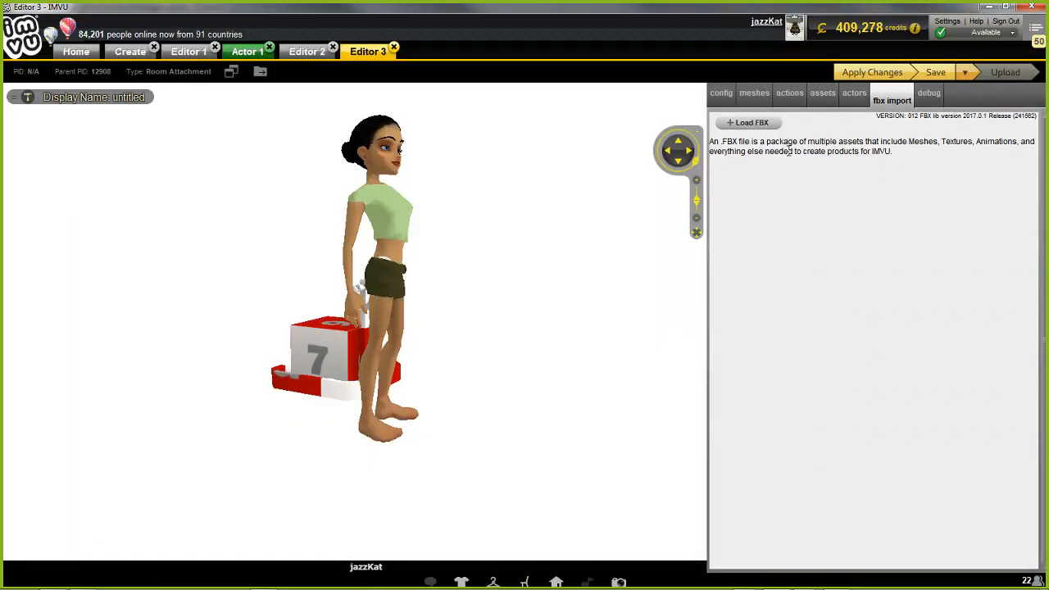
{"action": "left_click", "coordinate": [868, 72]}
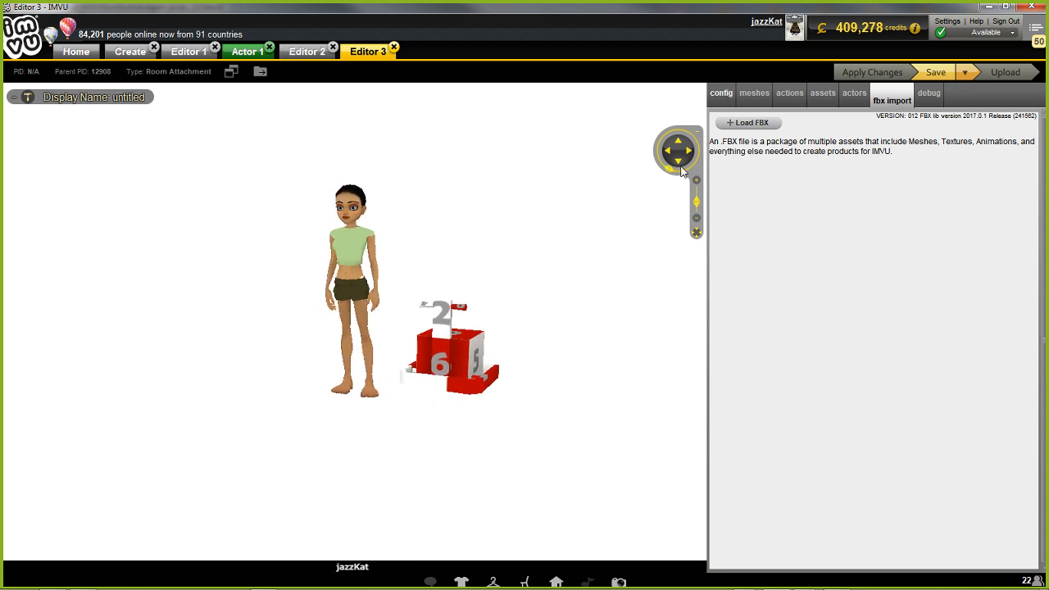
Step: Set the product's skeleton to RootNode%2FRoot.xsf and apply the changes
{"action": "left_click", "coordinate": [725, 97]}
{"action": "left_click", "coordinate": [740, 145]}
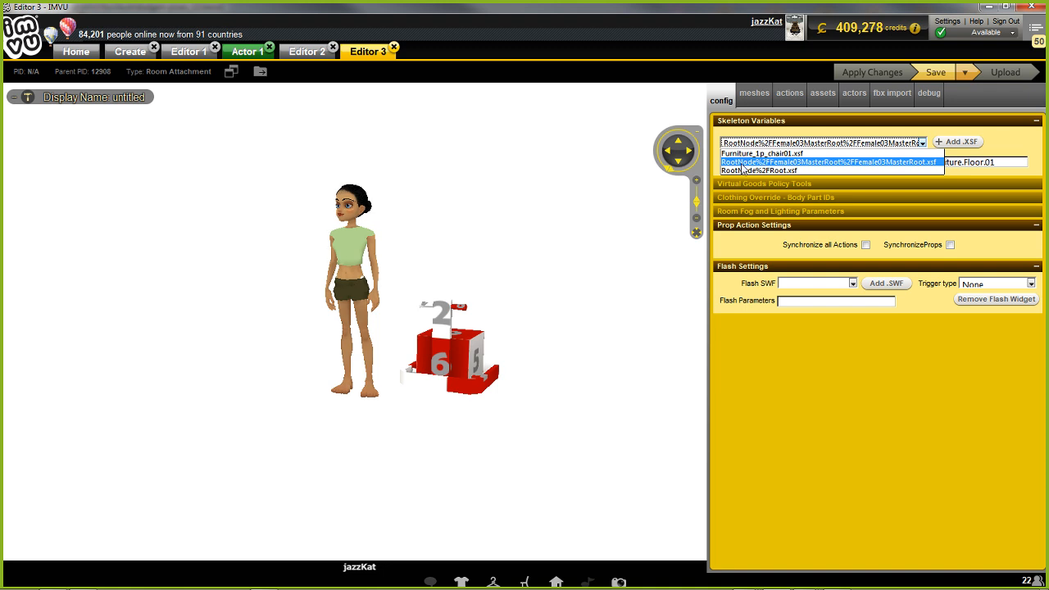
{"action": "left_click", "coordinate": [747, 170]}
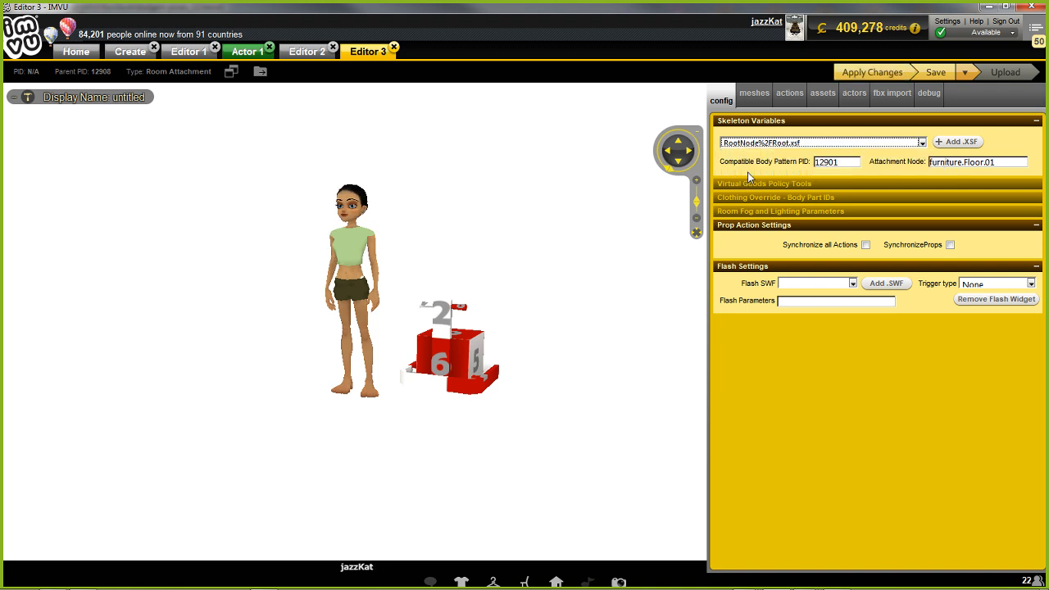
{"action": "left_click", "coordinate": [872, 73]}
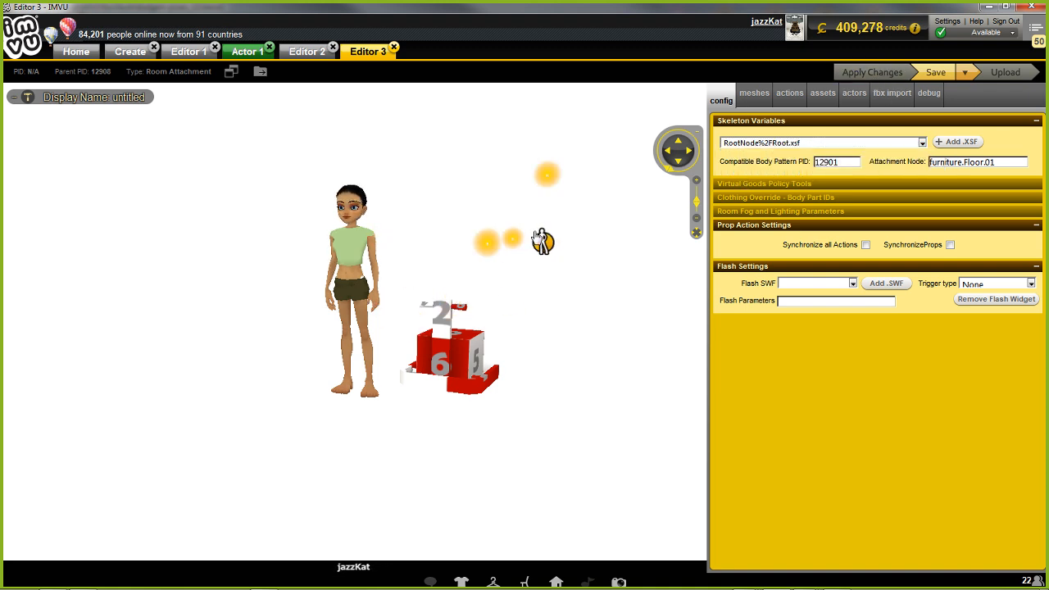
Step: Inspect the avatar's seat spots around the dodgem from close up
{"action": "left_click_drag", "start_coordinate": [539, 239], "coordinate": [422, 362]}
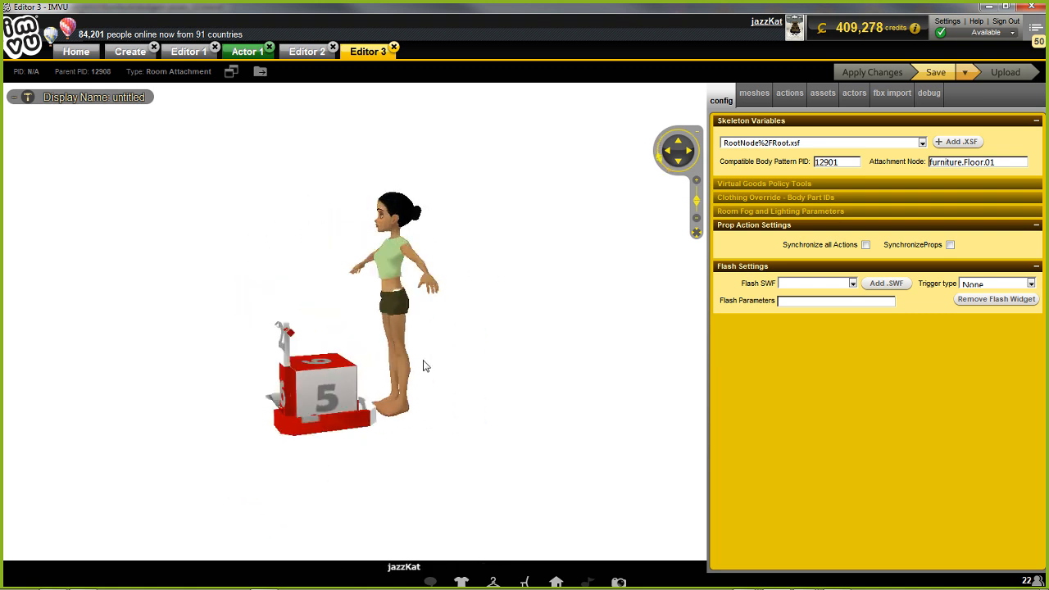
{"action": "scroll", "coordinate": [422, 361], "scroll_direction": "up", "scroll_amount": 5}
{"action": "left_click", "coordinate": [420, 356]}
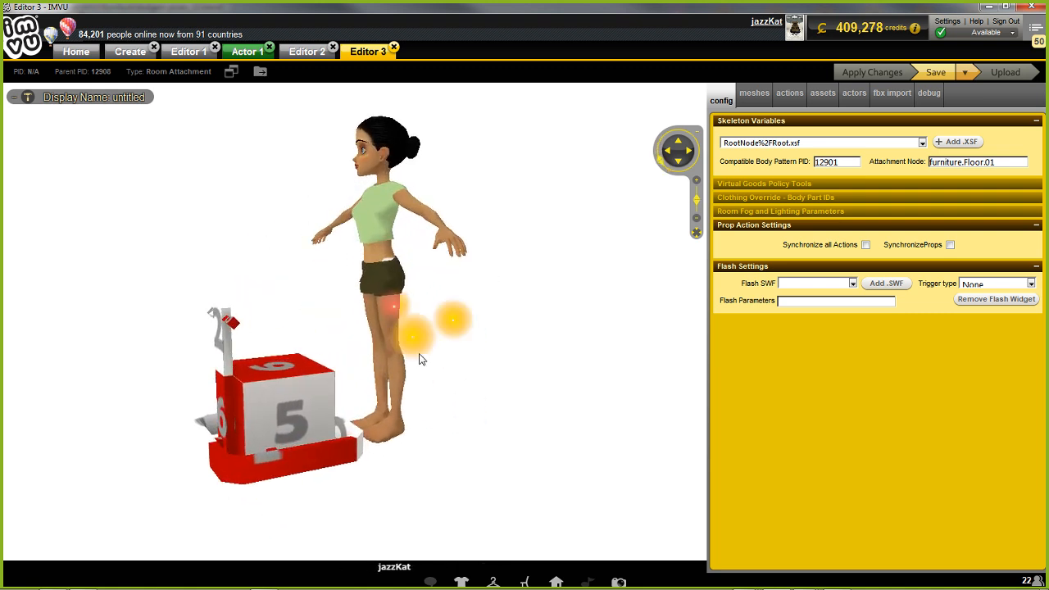
Step: Review the skeletal animations assigned to the existing stance actions, including stance.Dodgem4b, stance.Dodgem9b and stance.Dodgem7b
{"action": "left_click", "coordinate": [787, 92]}
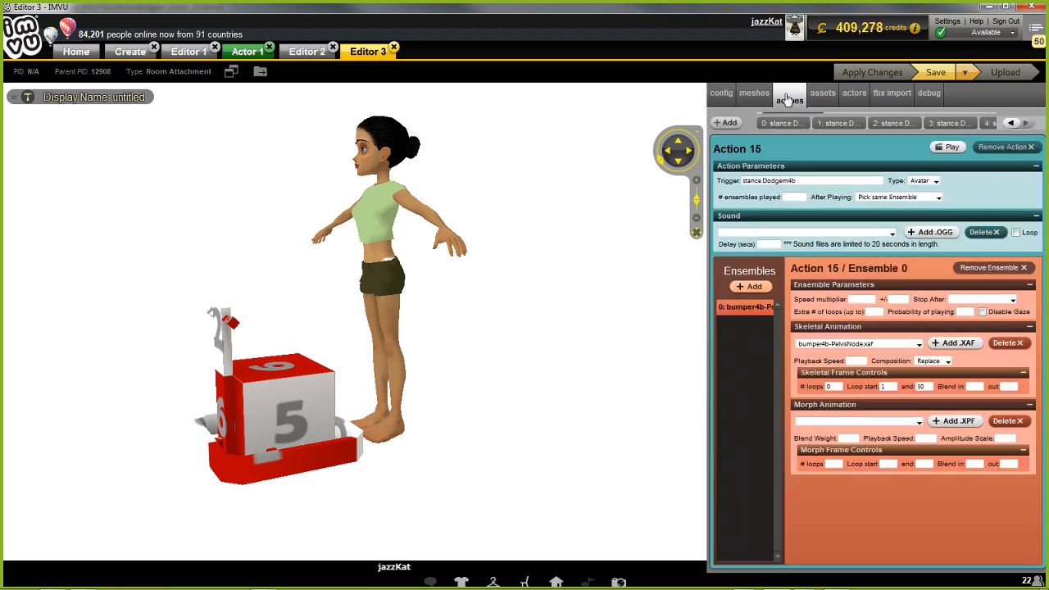
{"action": "left_click", "coordinate": [959, 131]}
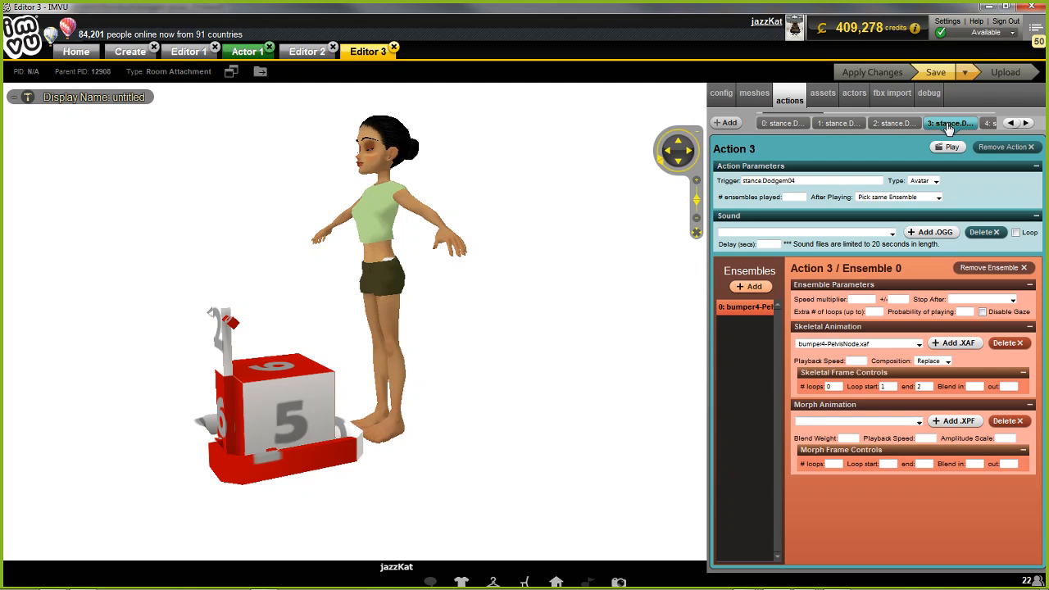
{"action": "left_click", "coordinate": [1026, 123]}
{"action": "left_click", "coordinate": [1027, 123]}
{"action": "left_click", "coordinate": [1026, 123]}
{"action": "left_click", "coordinate": [1026, 123]}
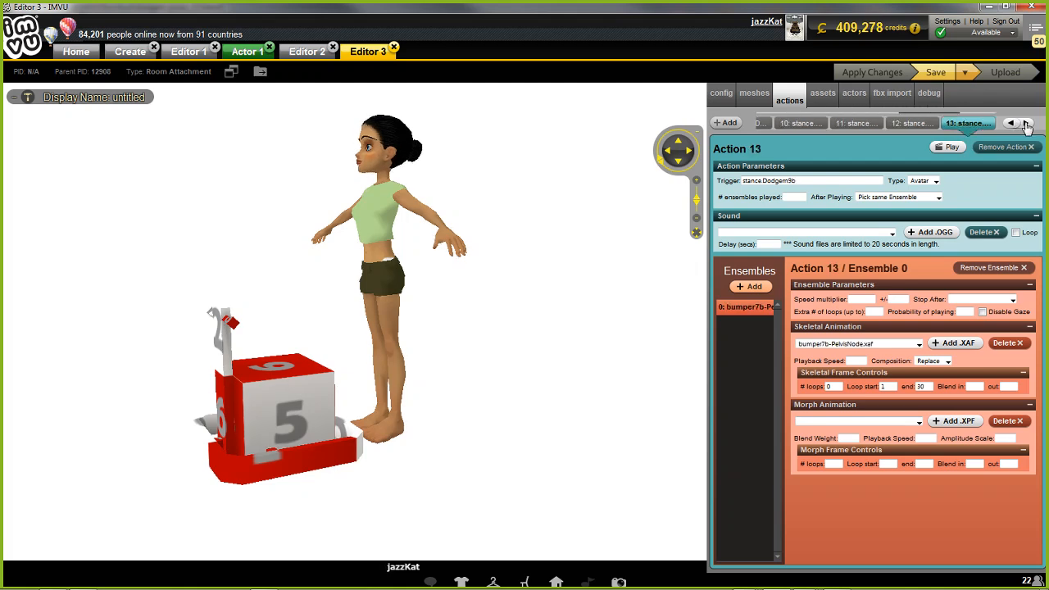
{"action": "left_click", "coordinate": [1026, 123]}
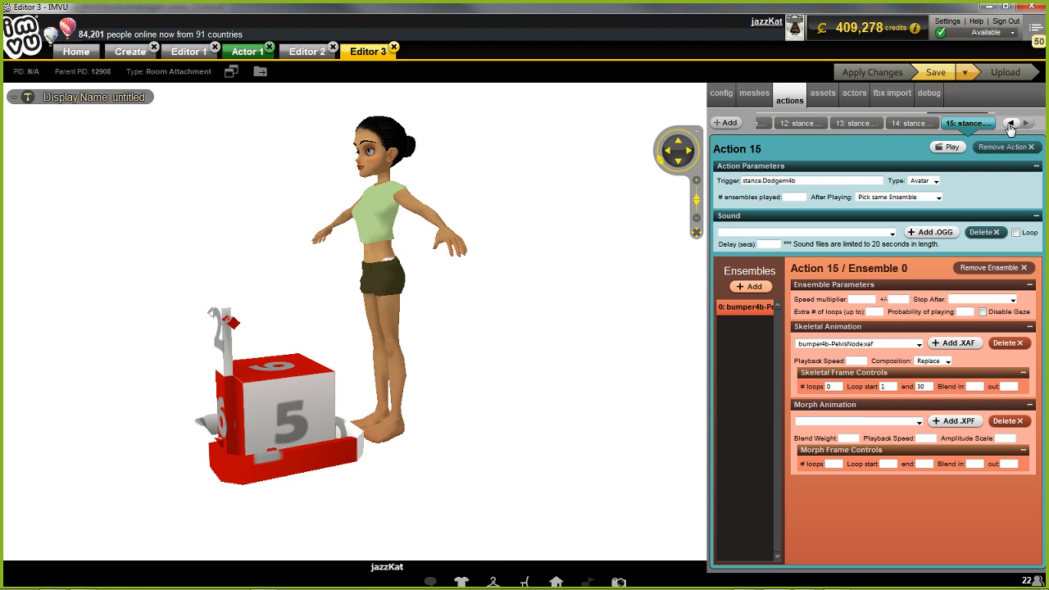
{"action": "left_click", "coordinate": [1009, 123]}
{"action": "left_click", "coordinate": [1009, 124]}
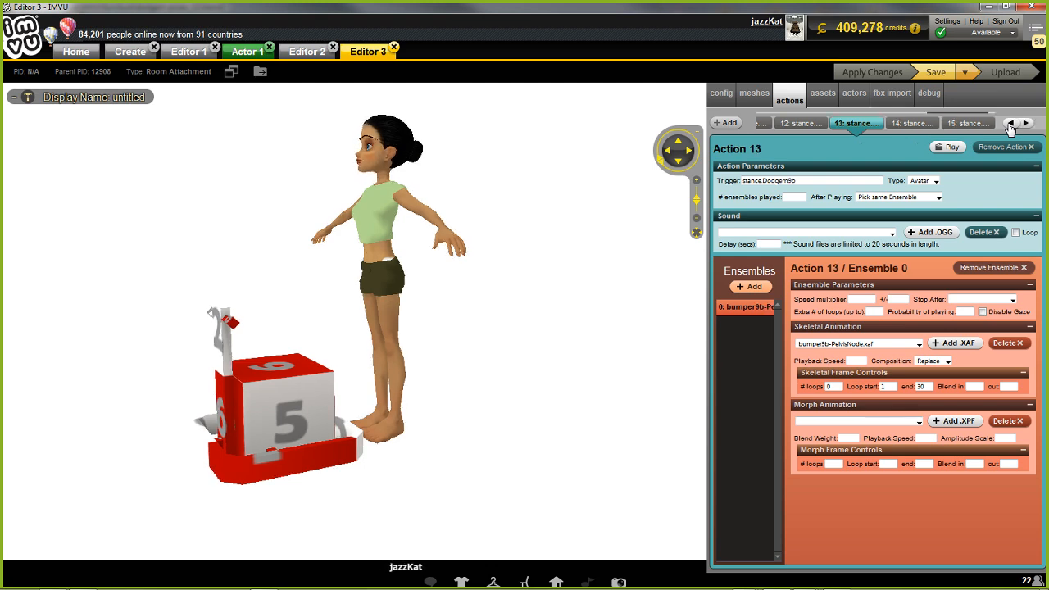
{"action": "left_click", "coordinate": [1009, 123]}
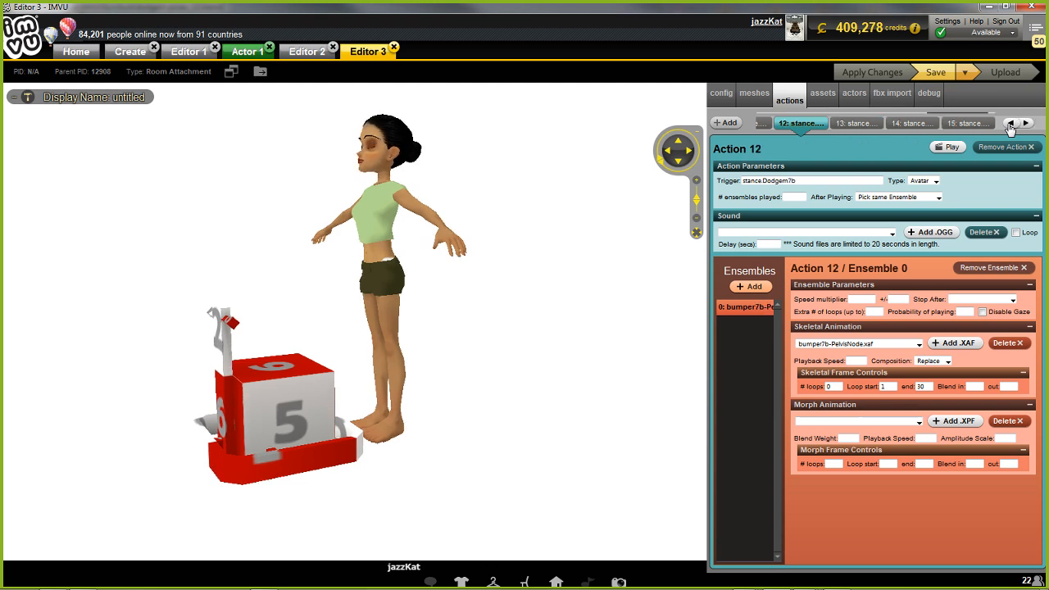
Step: Assign bumper13-PelvisNode.xaf as the skeletal animation of the stance.Dodgem2c action and apply the changes
{"action": "left_click", "coordinate": [1009, 124]}
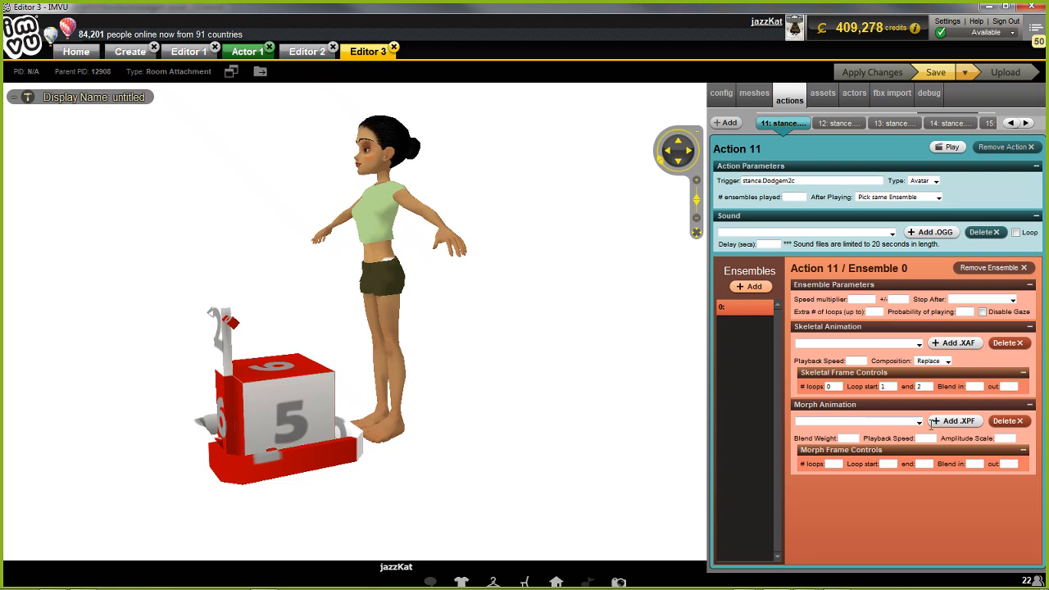
{"action": "left_click", "coordinate": [918, 343]}
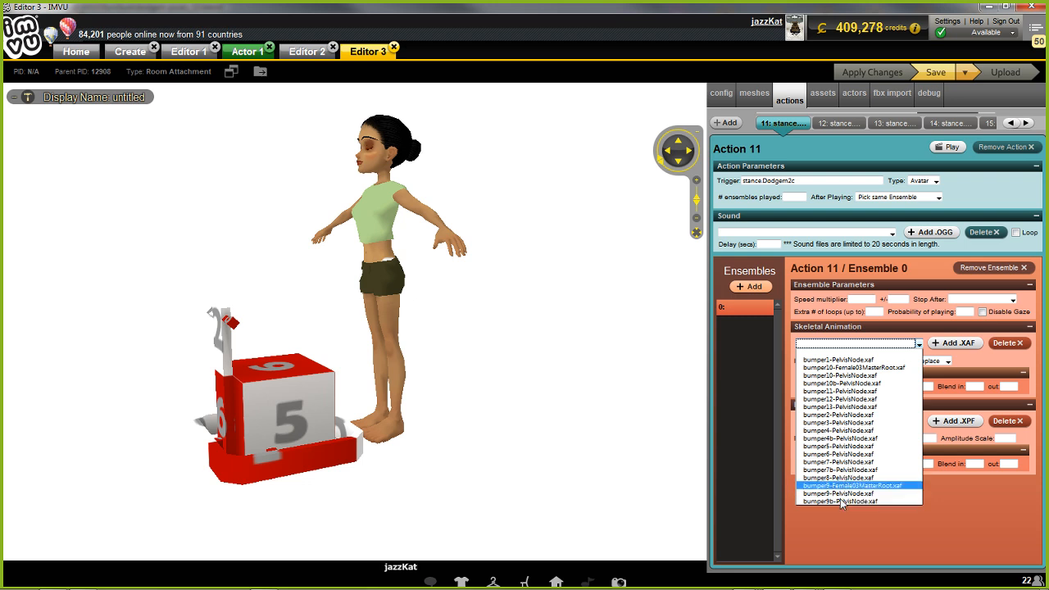
{"action": "left_click", "coordinate": [822, 408]}
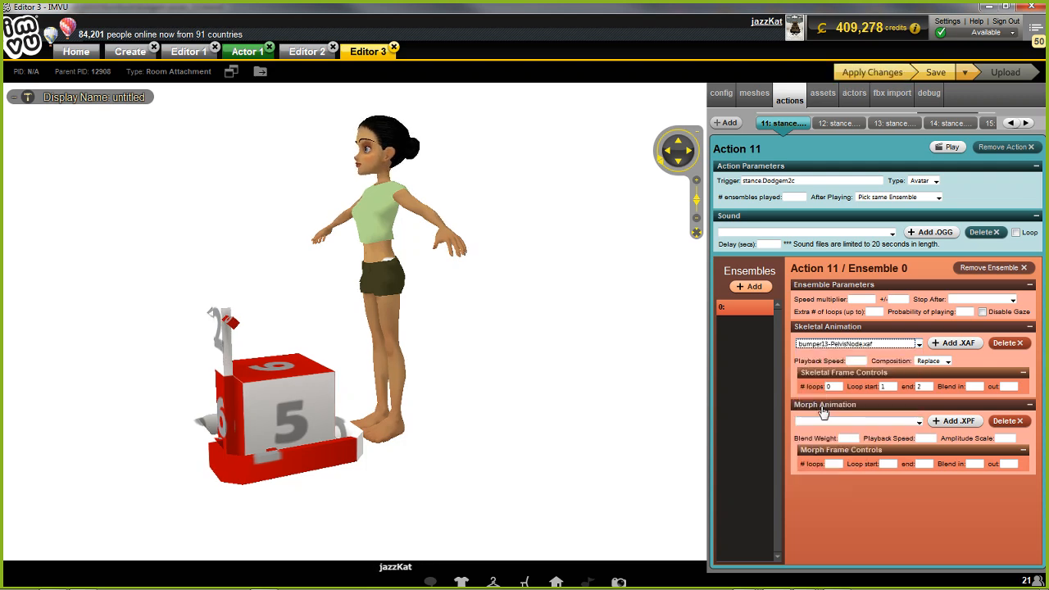
{"action": "left_click", "coordinate": [874, 72]}
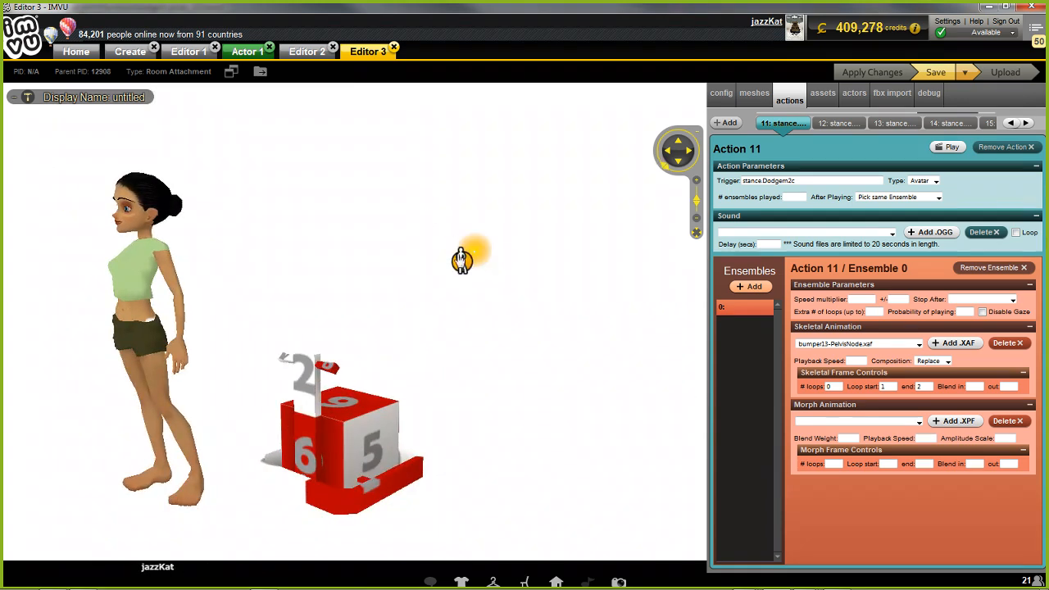
Step: Move the avatar between the seat spots around the dodgem to check the pose at each one
{"action": "left_click", "coordinate": [461, 259]}
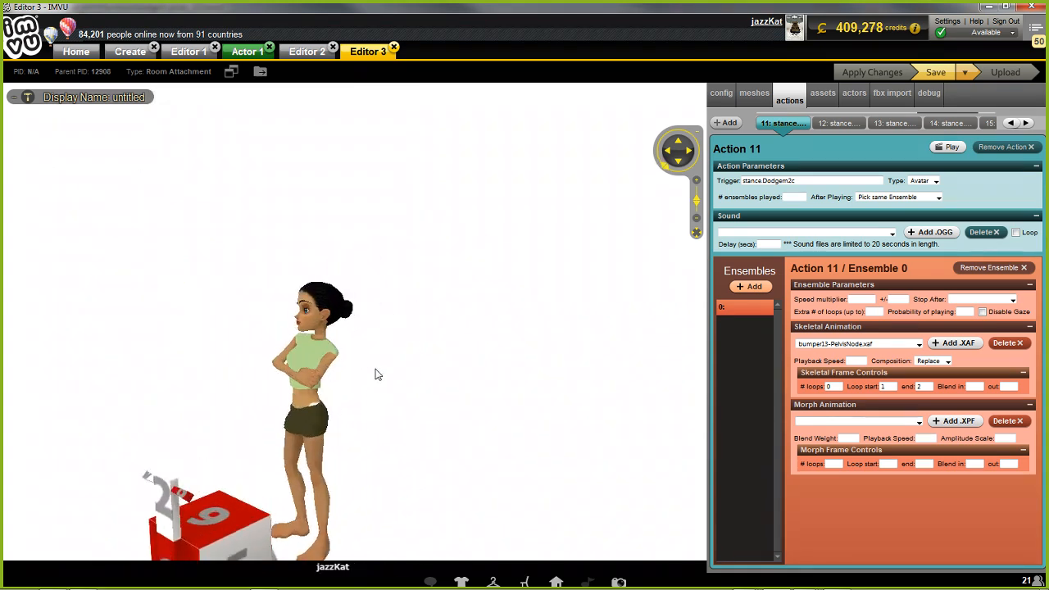
{"action": "left_click", "coordinate": [327, 243]}
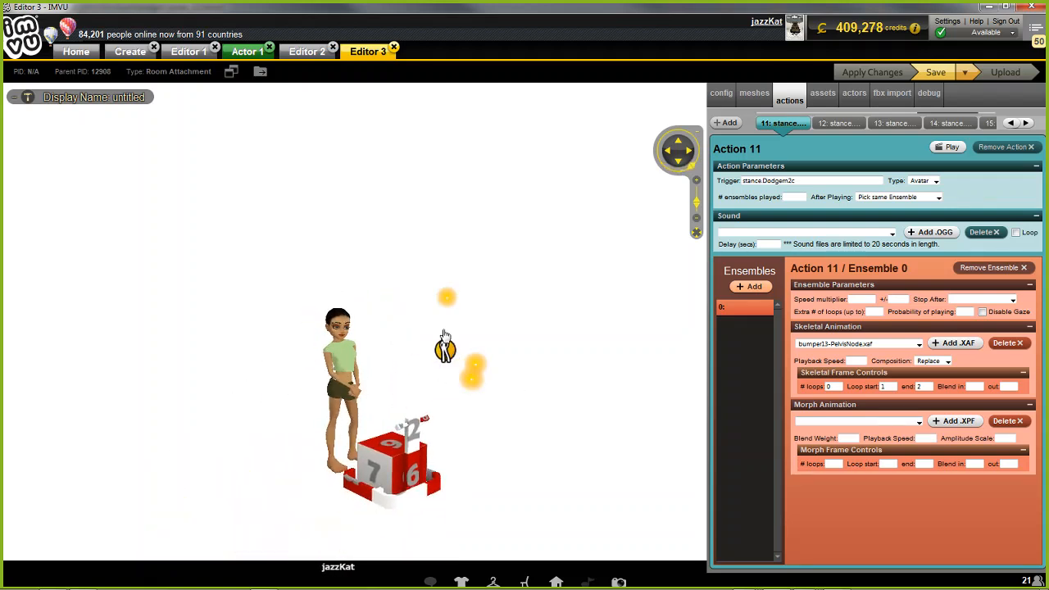
{"action": "left_click", "coordinate": [443, 303]}
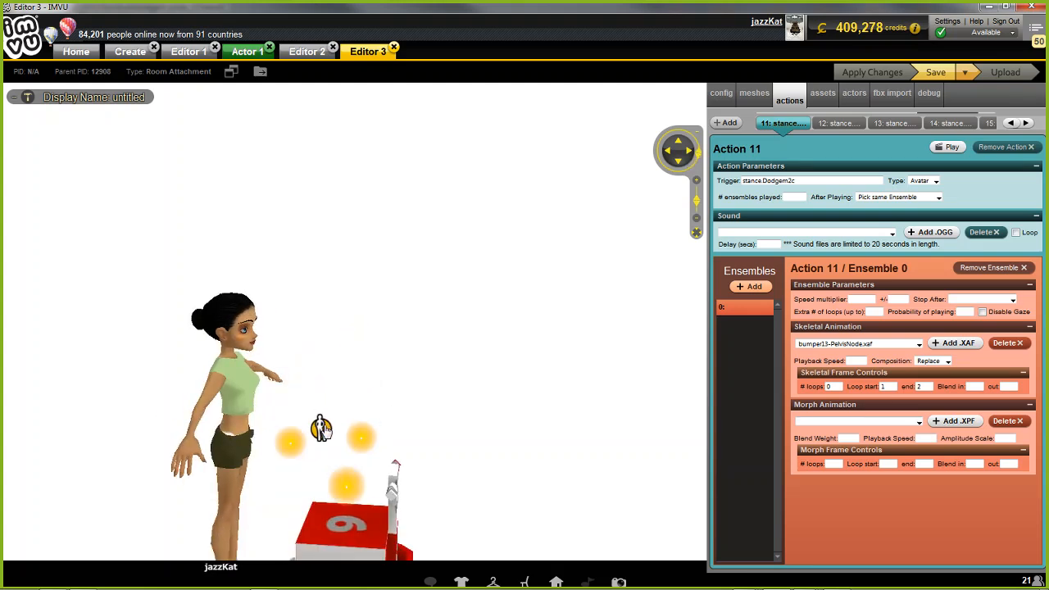
{"action": "left_click", "coordinate": [321, 429]}
{"action": "left_click", "coordinate": [370, 328]}
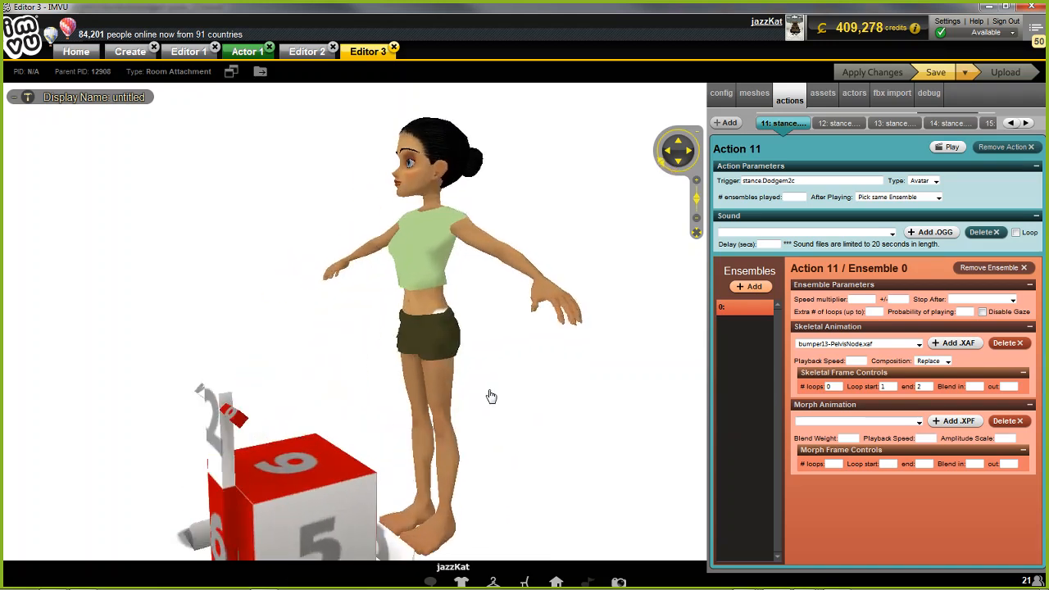
Step: Assign bumper11-PelvisNode.xaf as the skeletal animation of the stance.Dodgem2b action and apply the changes
{"action": "left_click", "coordinate": [1011, 123]}
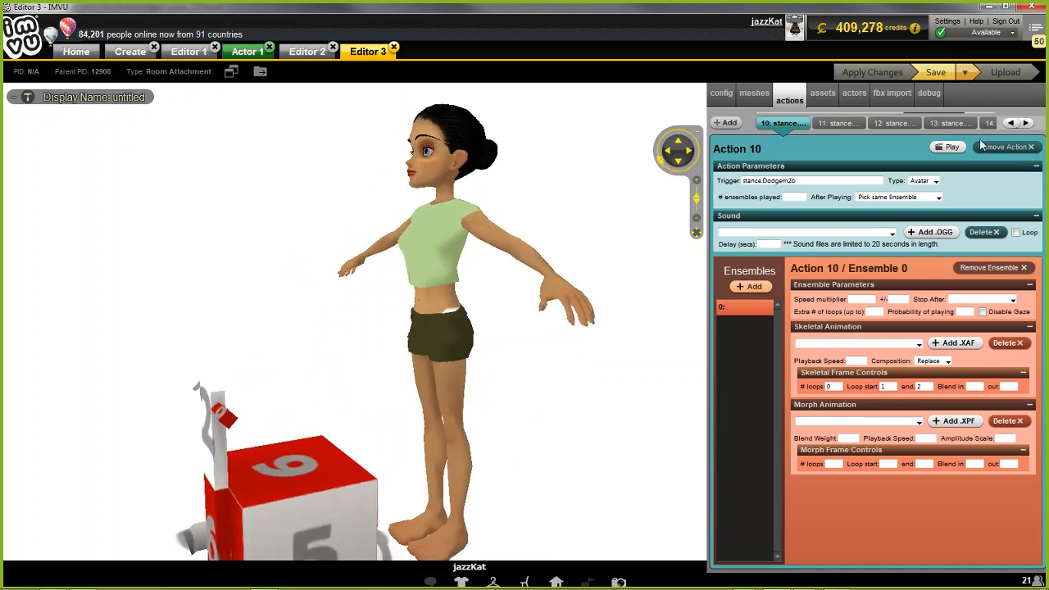
{"action": "left_click", "coordinate": [919, 344]}
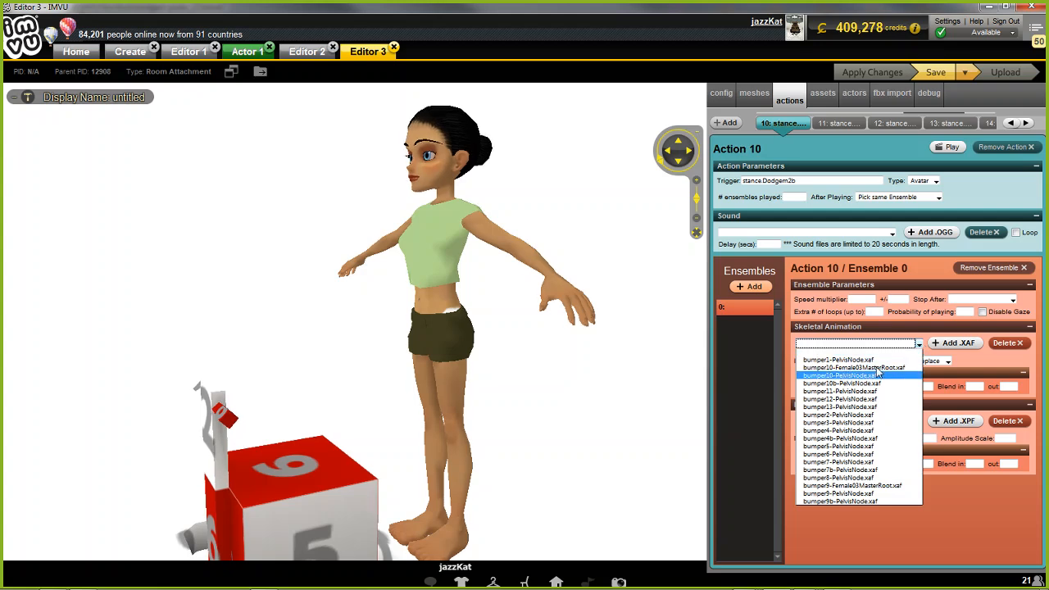
{"action": "left_click", "coordinate": [840, 390]}
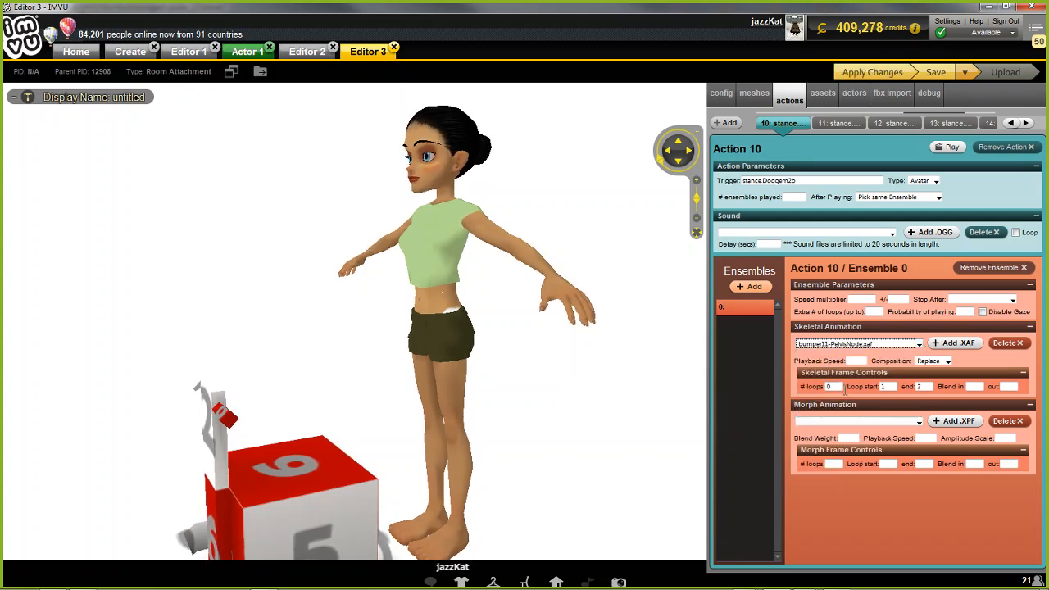
{"action": "left_click", "coordinate": [872, 73]}
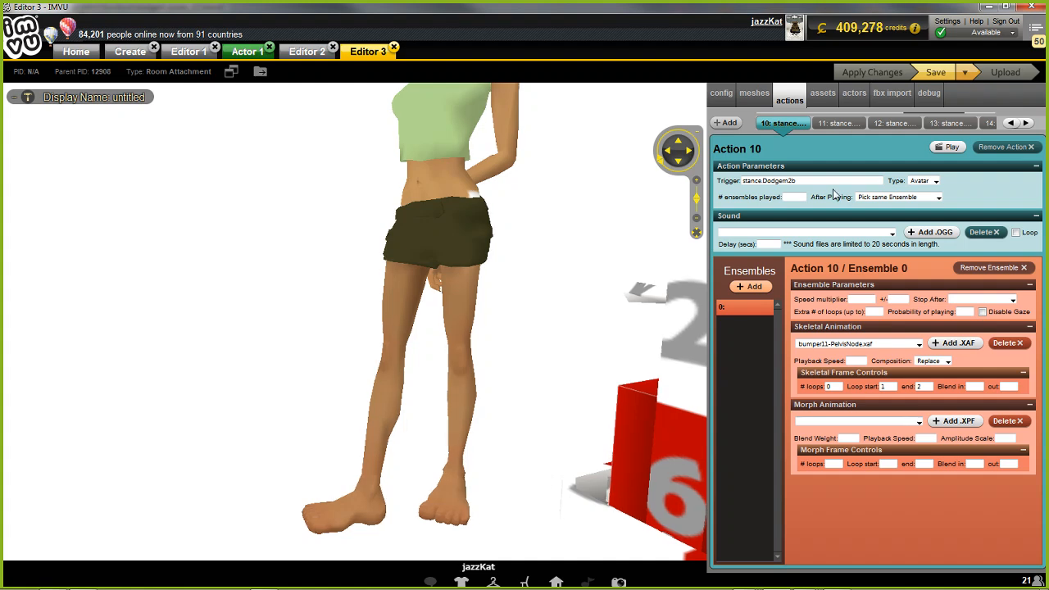
Step: Assign bumper12-PelvisNode.xaf as the skeletal animation of the stance.Dodgem2c action and apply the changes
{"action": "left_click", "coordinate": [837, 123]}
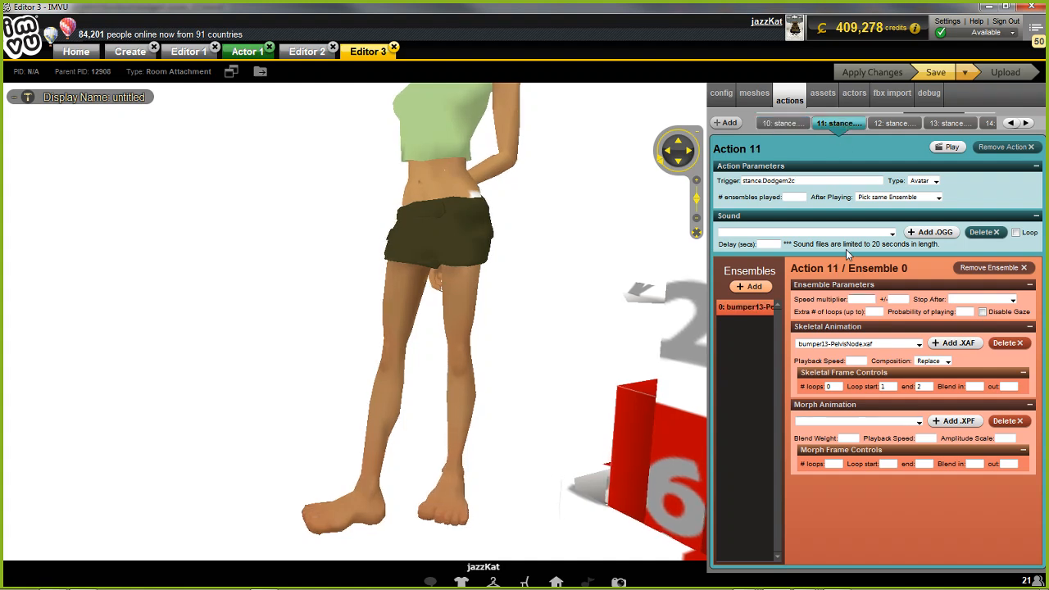
{"action": "left_click", "coordinate": [852, 343]}
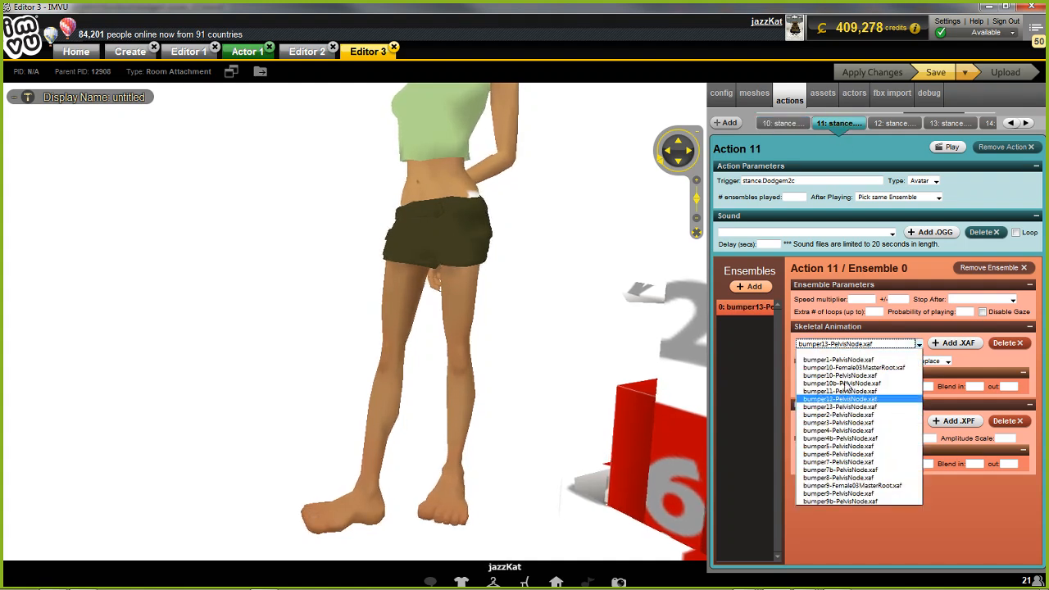
{"action": "left_click", "coordinate": [839, 399]}
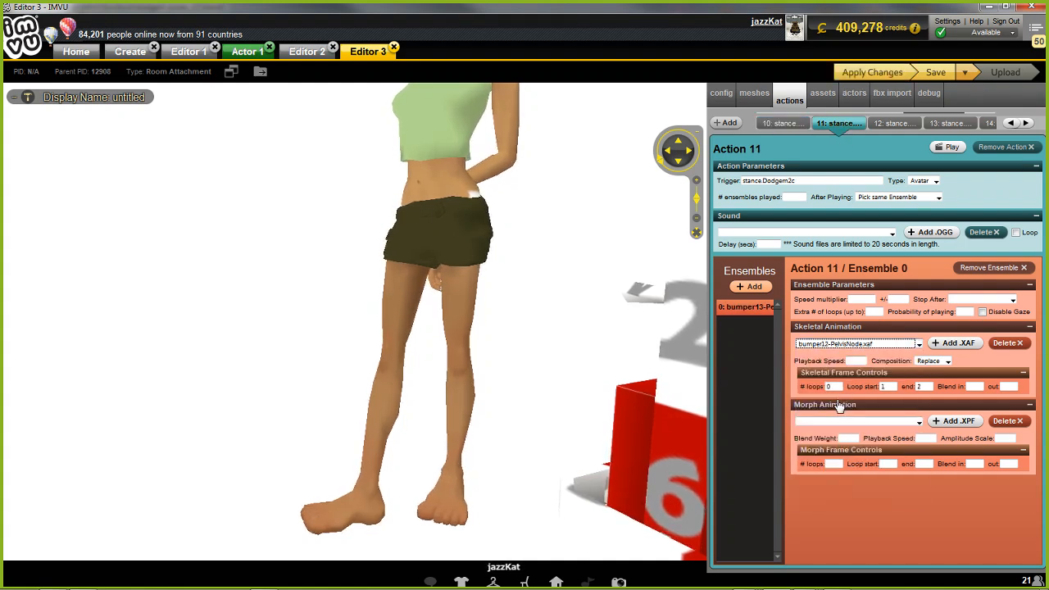
{"action": "left_click", "coordinate": [872, 72]}
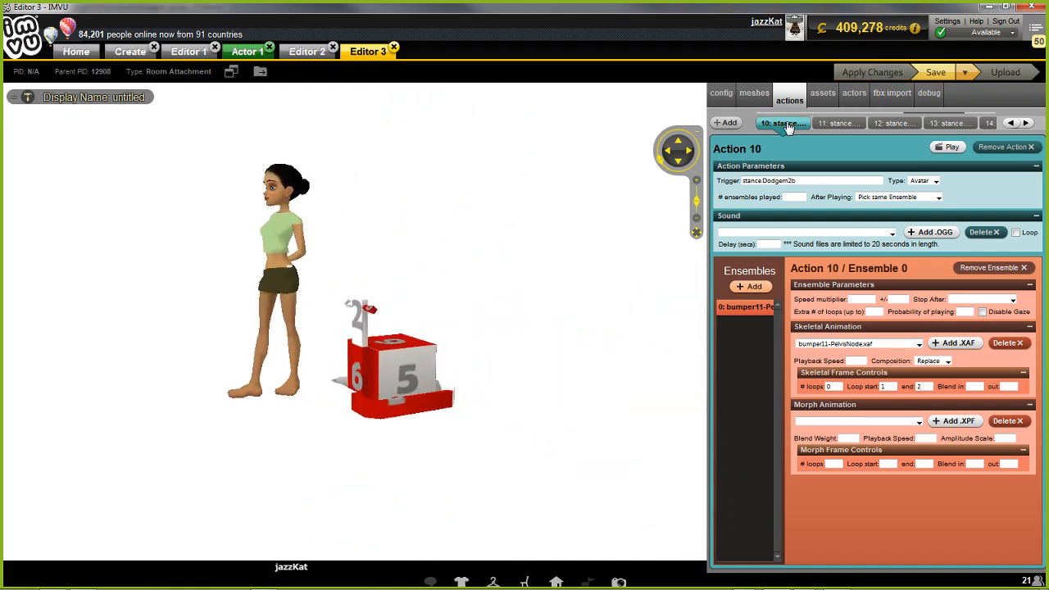
Step: Set the skeletal loop end frame of stance.Dodgem2b to 30, apply the changes and check the avatar's pose at the dodgem seats
{"action": "left_click", "coordinate": [456, 230]}
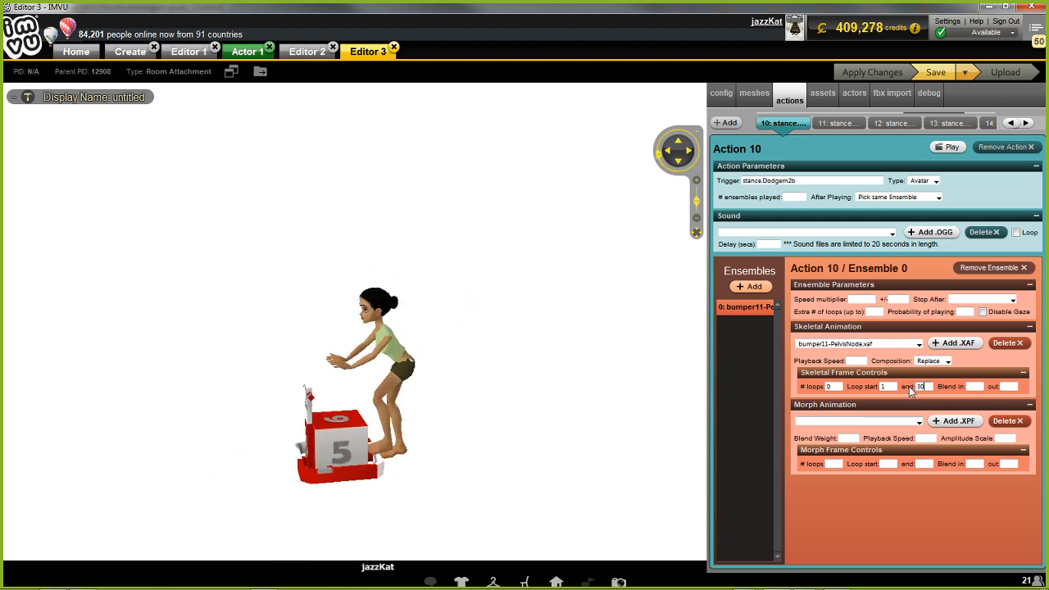
{"action": "left_click", "coordinate": [874, 74]}
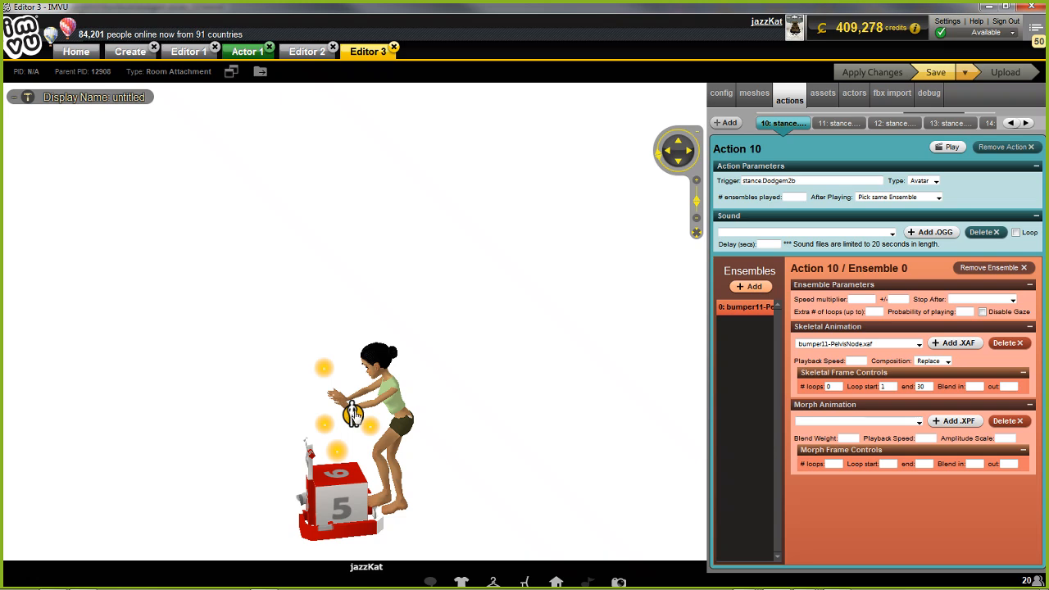
{"action": "left_click", "coordinate": [352, 413]}
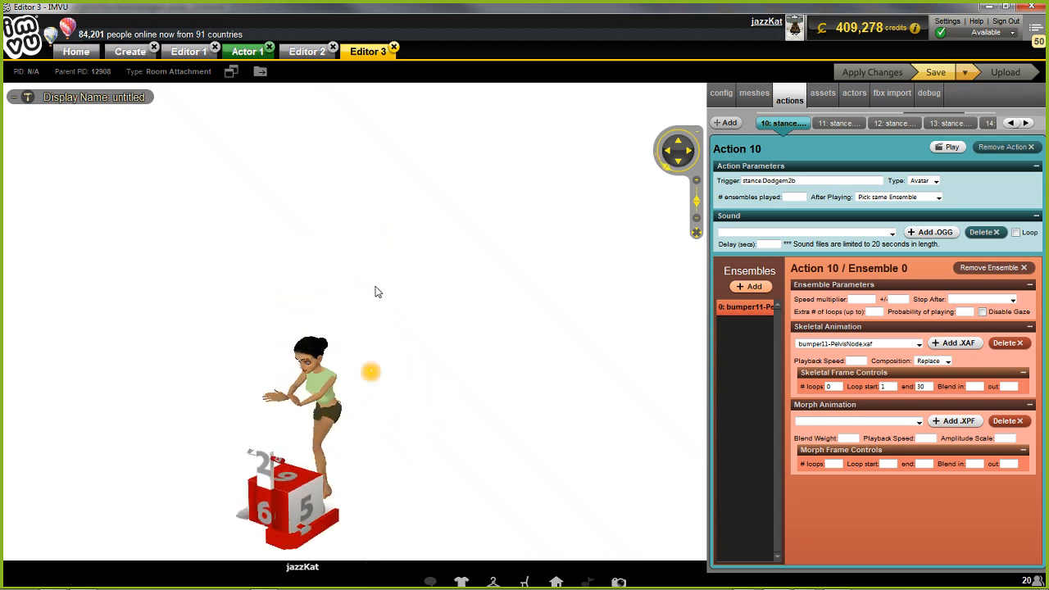
{"action": "left_click", "coordinate": [368, 379]}
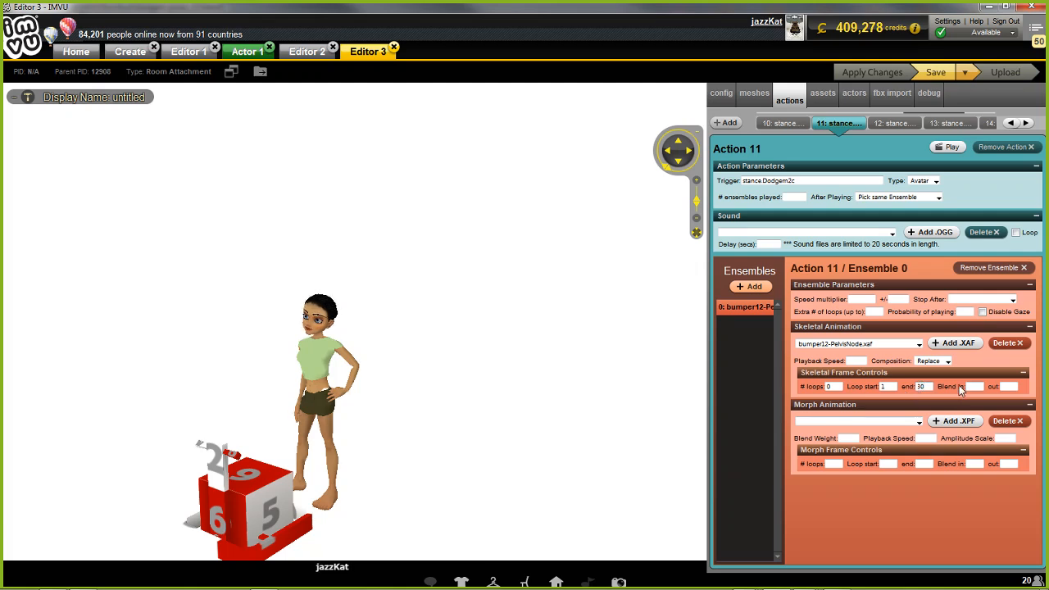
Step: Set the skeletal loop end frame of stance.Dodgem2c to 30, apply the changes and inspect the seated avatar's animation from several sides
{"action": "left_click", "coordinate": [873, 74]}
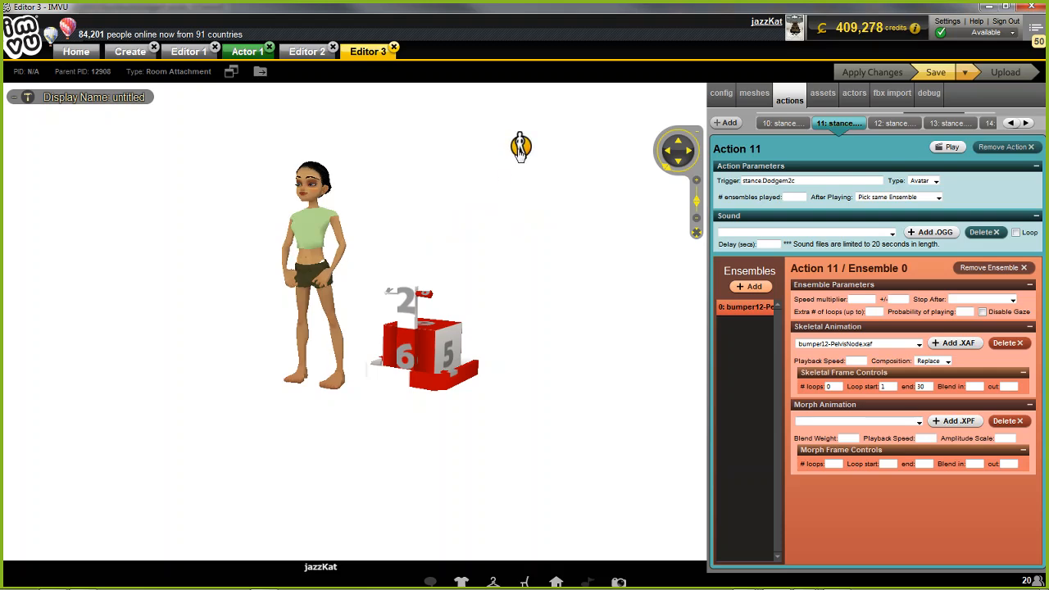
{"action": "right_click_drag", "start_coordinate": [458, 379], "coordinate": [466, 323]}
{"action": "left_click_drag", "start_coordinate": [467, 322], "coordinate": [426, 362]}
{"action": "scroll", "coordinate": [434, 363], "scroll_direction": "up", "scroll_amount": 5}
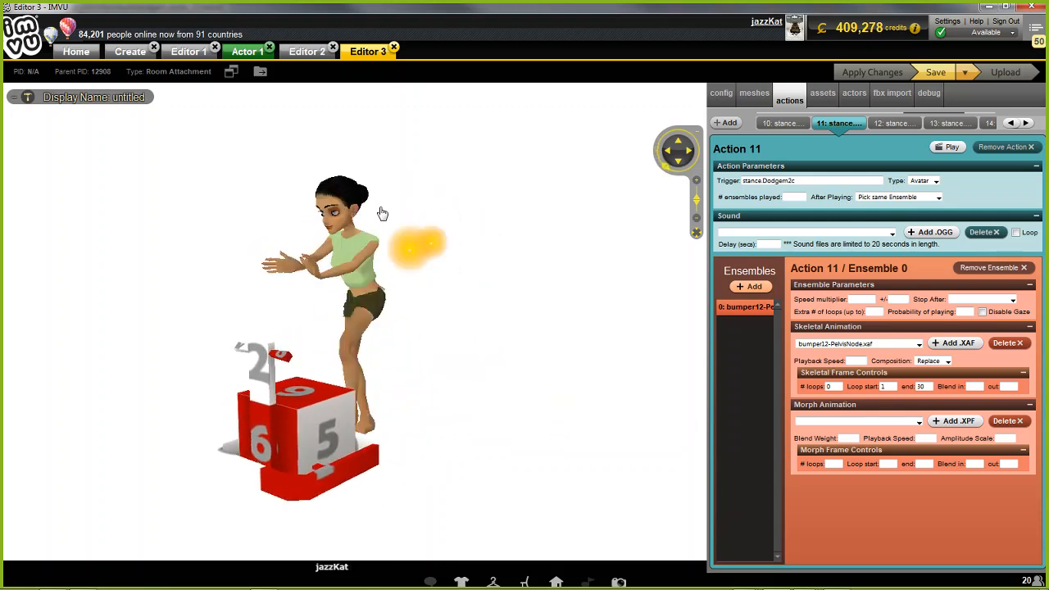
{"action": "left_click", "coordinate": [439, 340]}
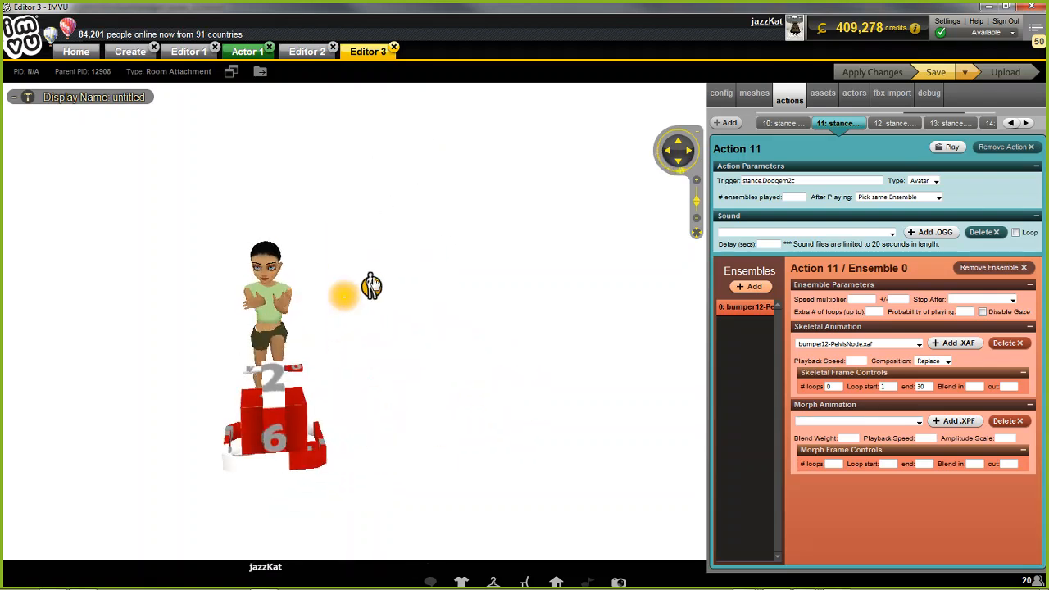
{"action": "left_click_drag", "start_coordinate": [375, 283], "coordinate": [481, 404]}
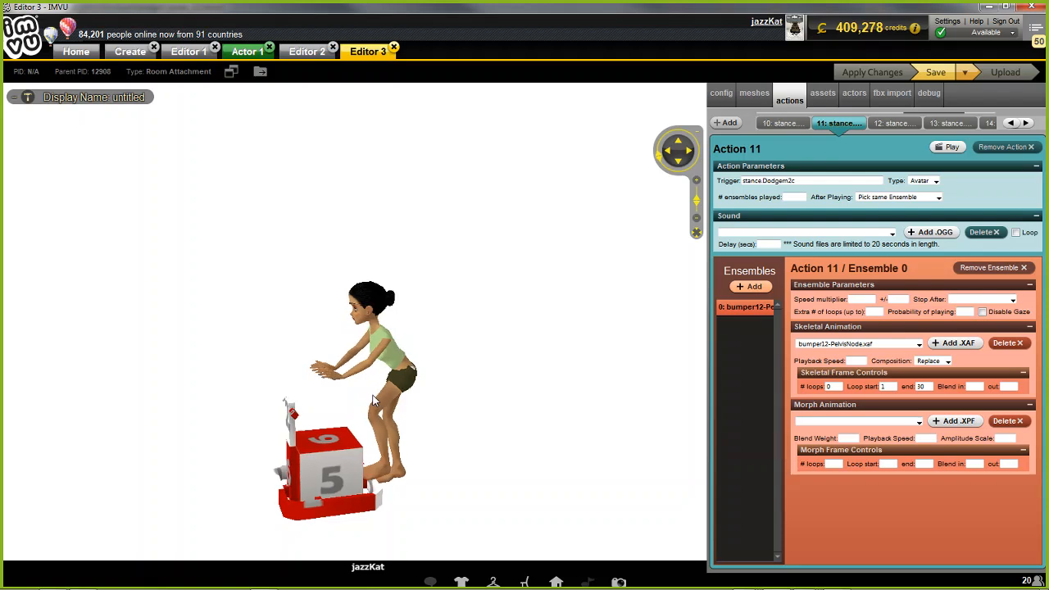
{"action": "left_click_drag", "start_coordinate": [352, 394], "coordinate": [342, 393]}
{"action": "left_click_drag", "start_coordinate": [469, 426], "coordinate": [514, 394]}
{"action": "scroll", "coordinate": [478, 403], "scroll_direction": "up", "scroll_amount": 2}
{"action": "left_click_drag", "start_coordinate": [375, 417], "coordinate": [461, 393]}
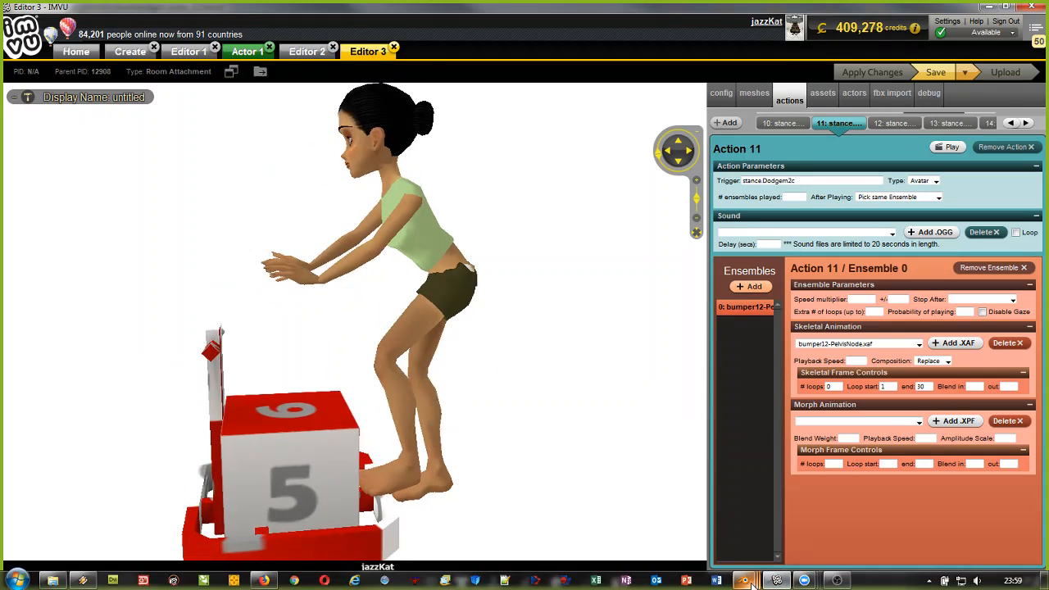
Step: Switch to Blender and scrub through the bumper11, bumper12 and bumper13 actions to review their motion and last keyframes
{"action": "mouse_move", "coordinate": [752, 584]}
{"action": "left_click", "coordinate": [888, 513]}
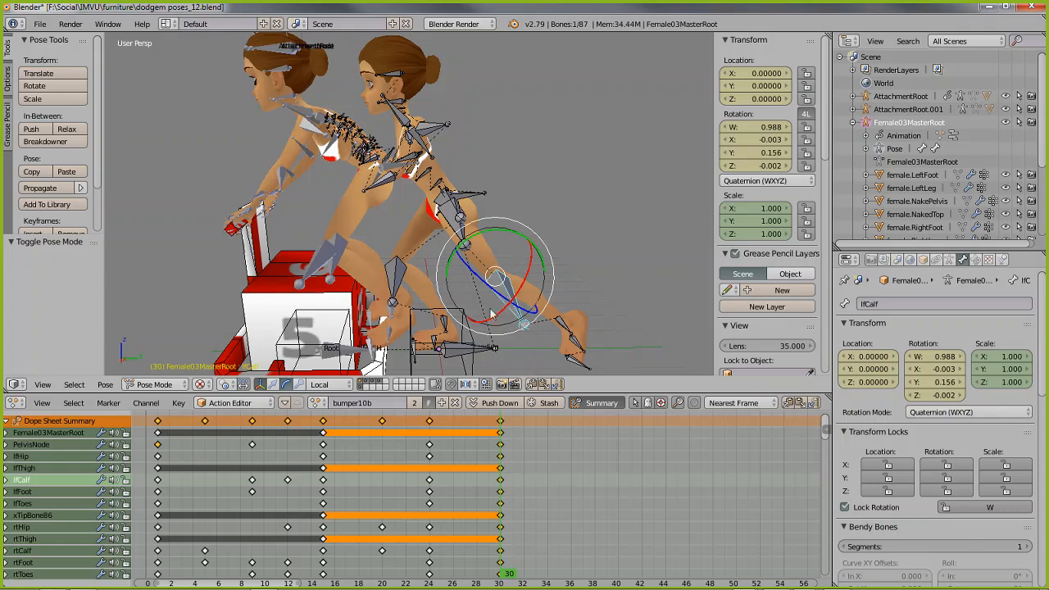
{"action": "left_click", "coordinate": [317, 403]}
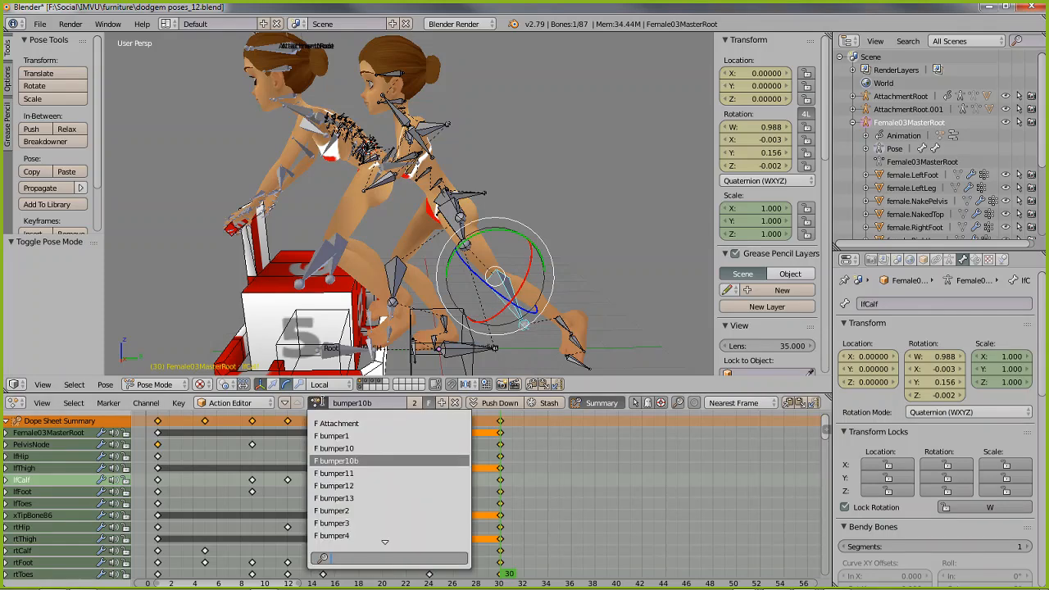
{"action": "left_click", "coordinate": [358, 473]}
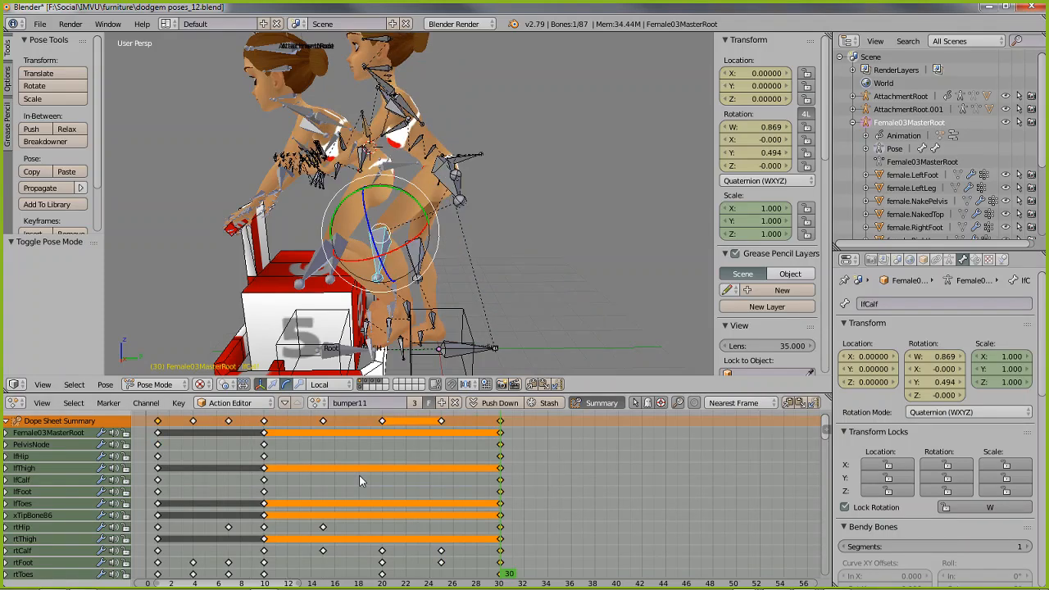
{"action": "left_click_drag", "start_coordinate": [162, 505], "coordinate": [504, 480]}
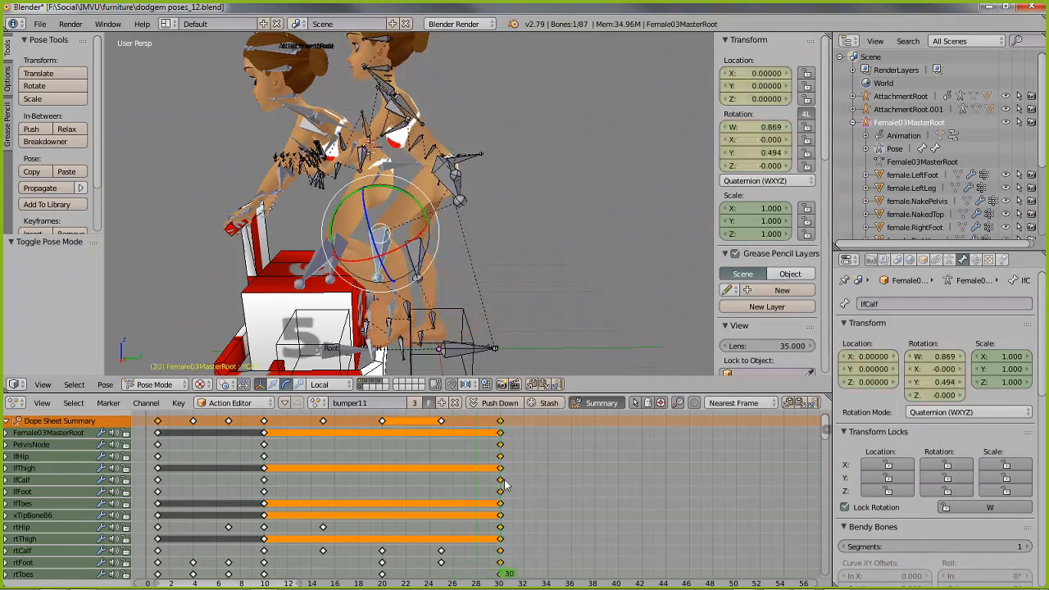
{"action": "left_click", "coordinate": [318, 402]}
{"action": "left_click", "coordinate": [341, 484]}
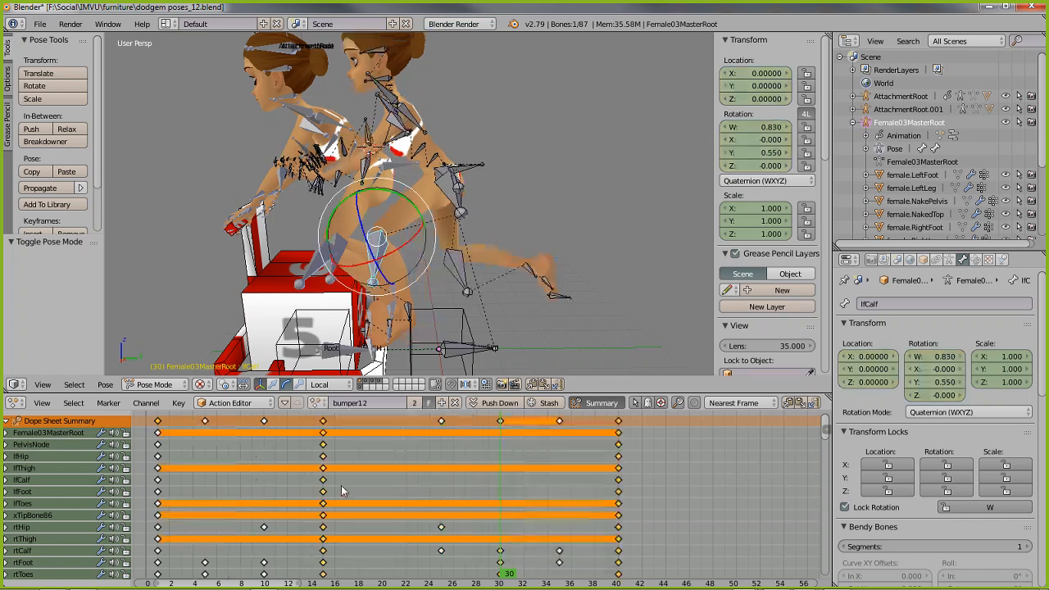
{"action": "left_click_drag", "start_coordinate": [157, 486], "coordinate": [625, 459]}
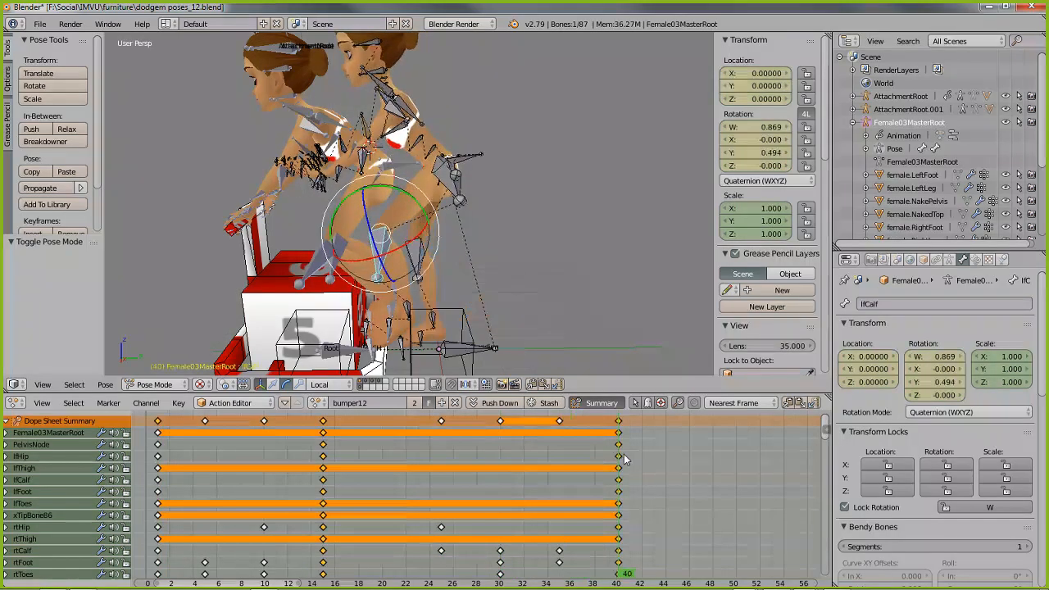
{"action": "left_click", "coordinate": [317, 402]}
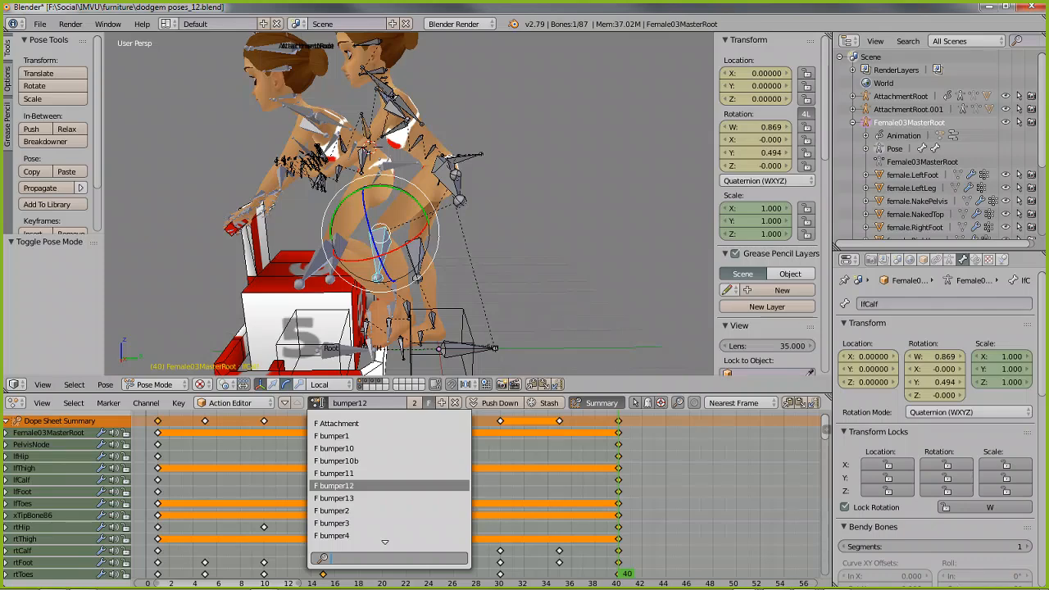
{"action": "left_click", "coordinate": [325, 498]}
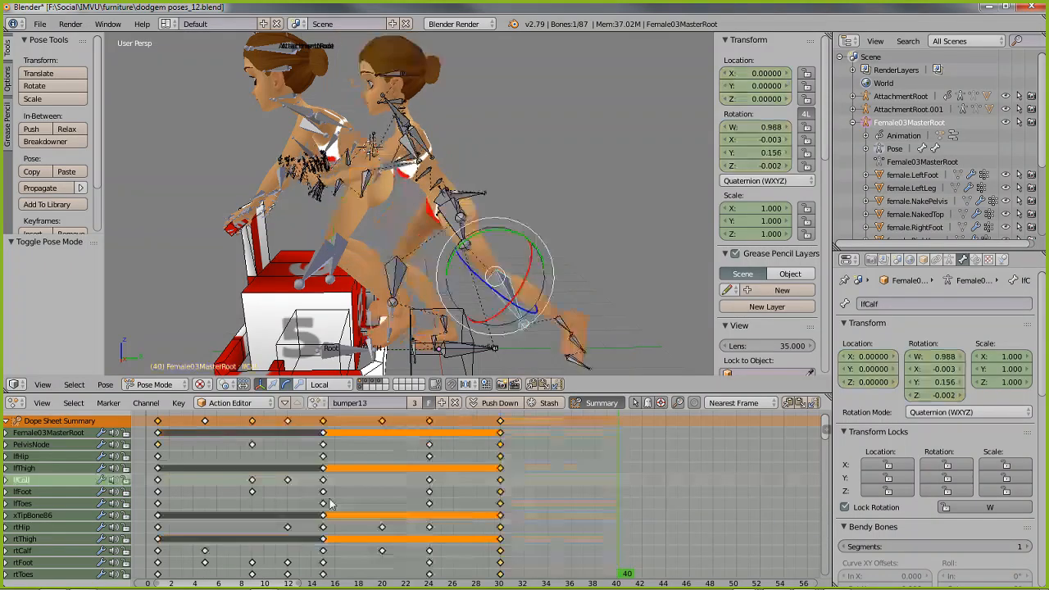
{"action": "left_click_drag", "start_coordinate": [159, 508], "coordinate": [449, 470]}
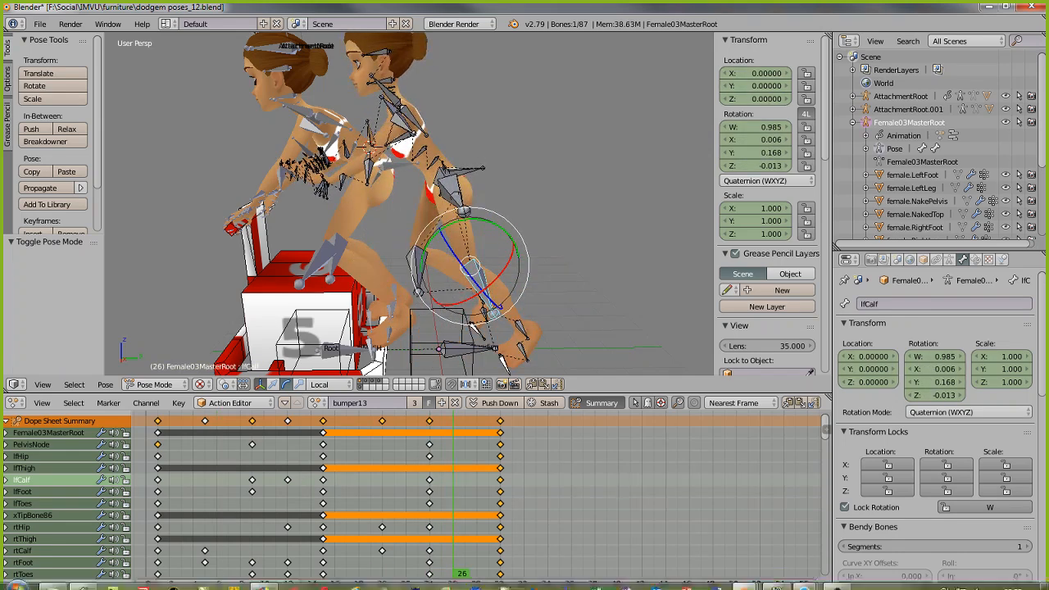
Step: Switch back to IMVU, save the dodgem project in Editor 3 and close that editor
{"action": "left_click", "coordinate": [776, 582]}
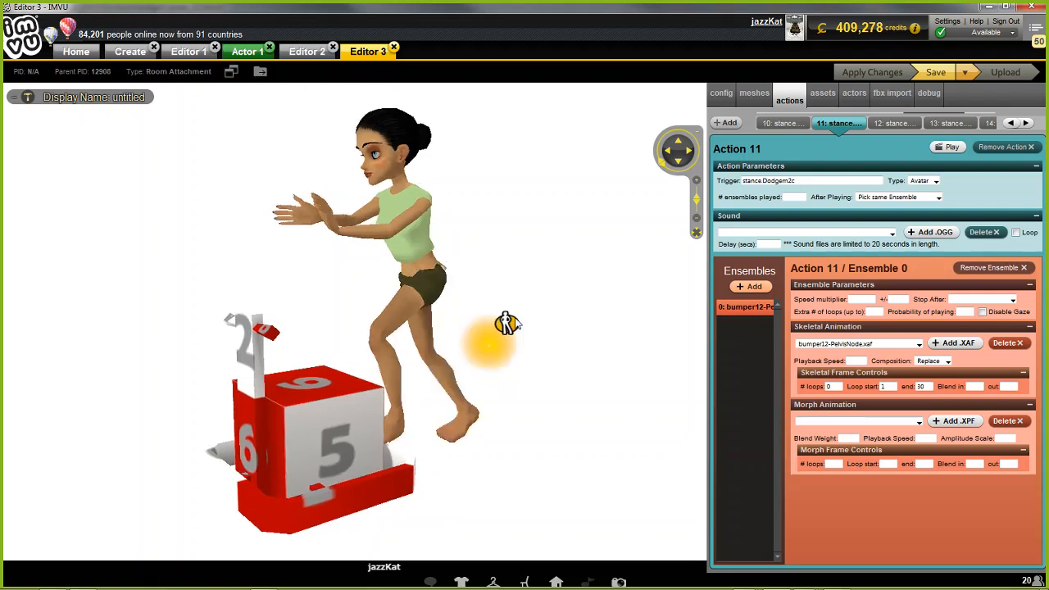
{"action": "left_click", "coordinate": [934, 74]}
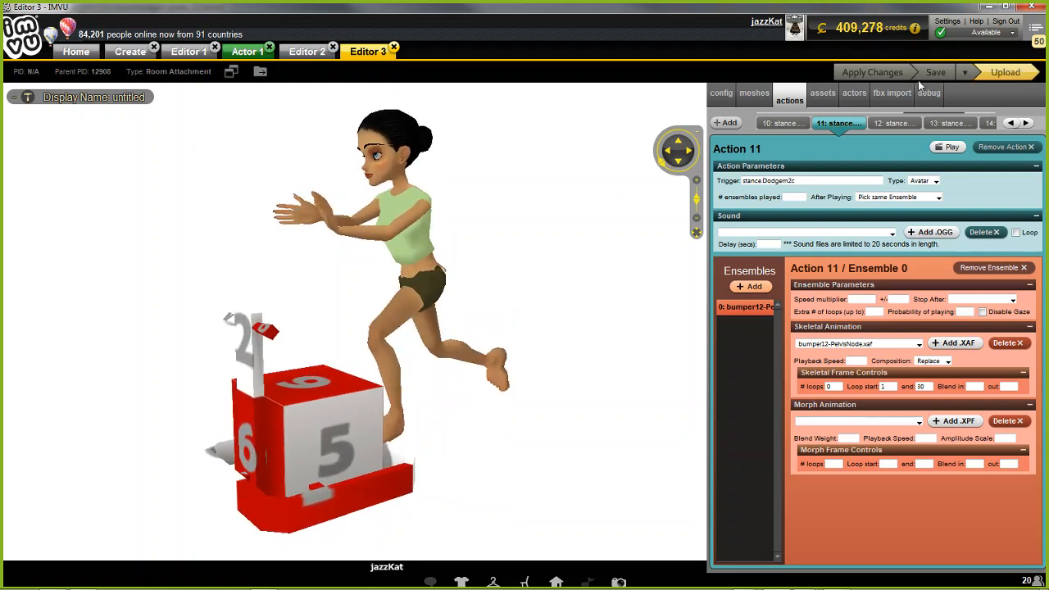
{"action": "left_click", "coordinate": [394, 49]}
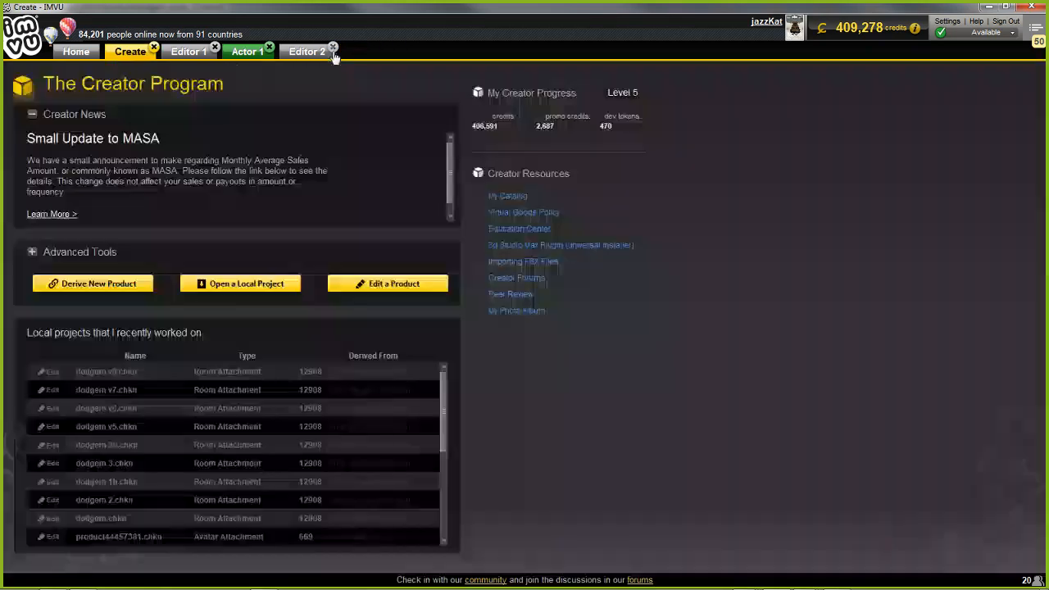
Step: Close Editor 2 without saving, along with the remaining actor, editor and Create sessions
{"action": "left_click", "coordinate": [332, 48]}
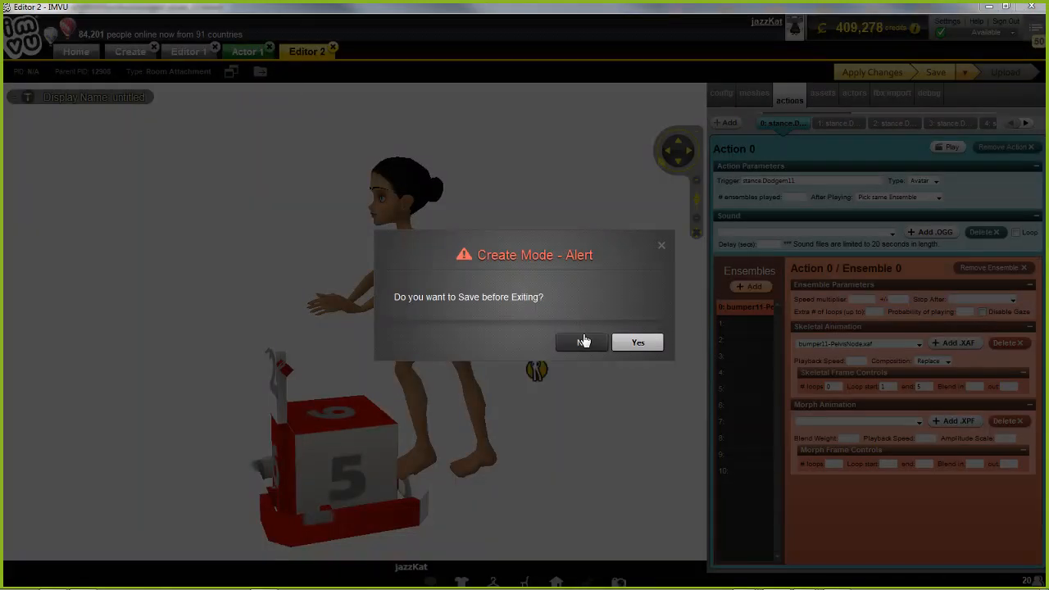
{"action": "left_click", "coordinate": [584, 340]}
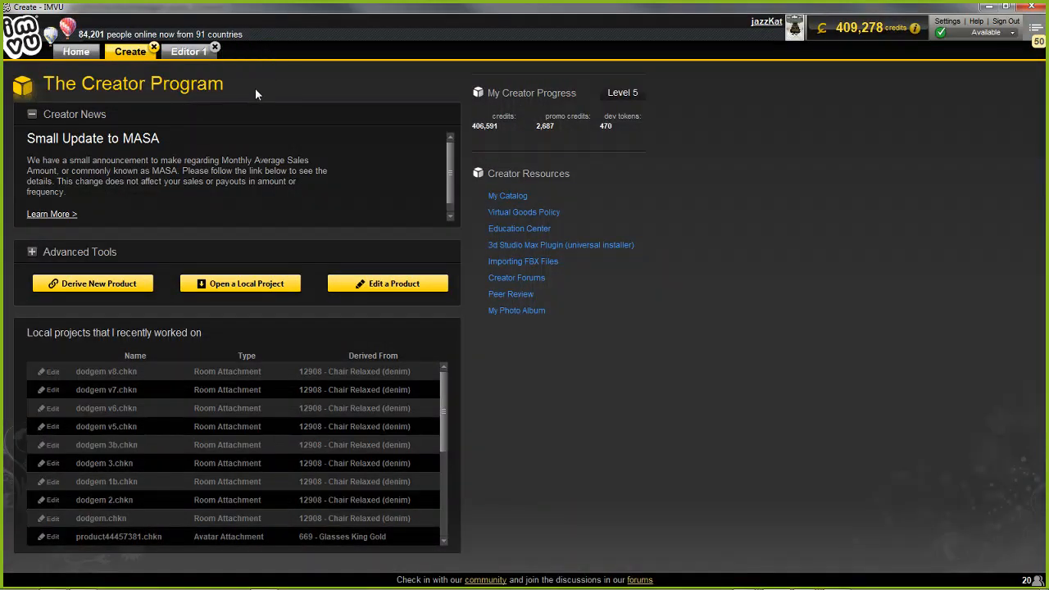
{"action": "left_click", "coordinate": [154, 47]}
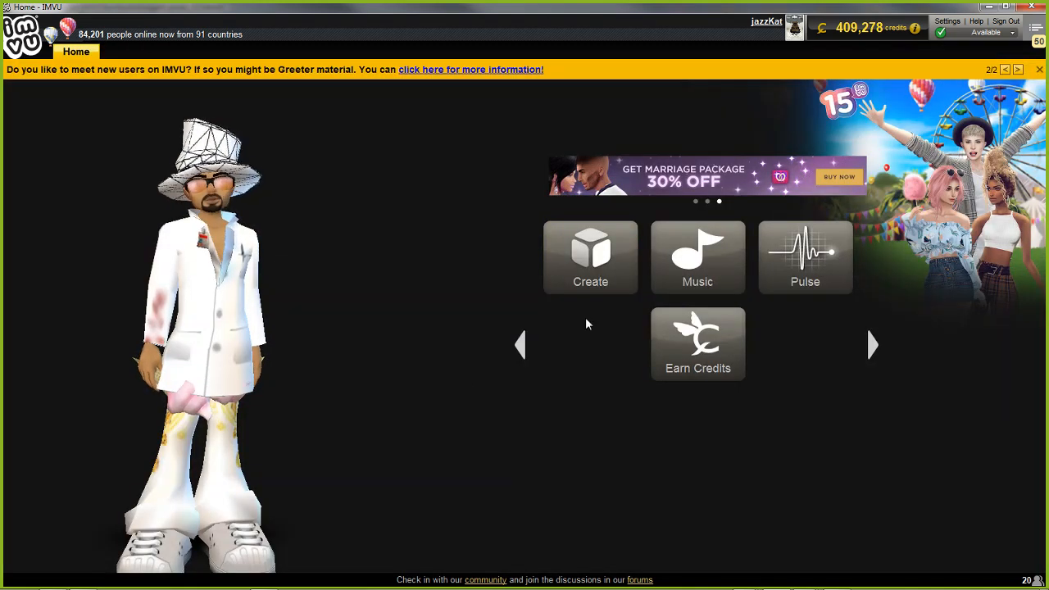
Step: Reopen Create mode, load the local project dodgem v8.chkn and bring the pushing avatar into side view
{"action": "left_click", "coordinate": [589, 263]}
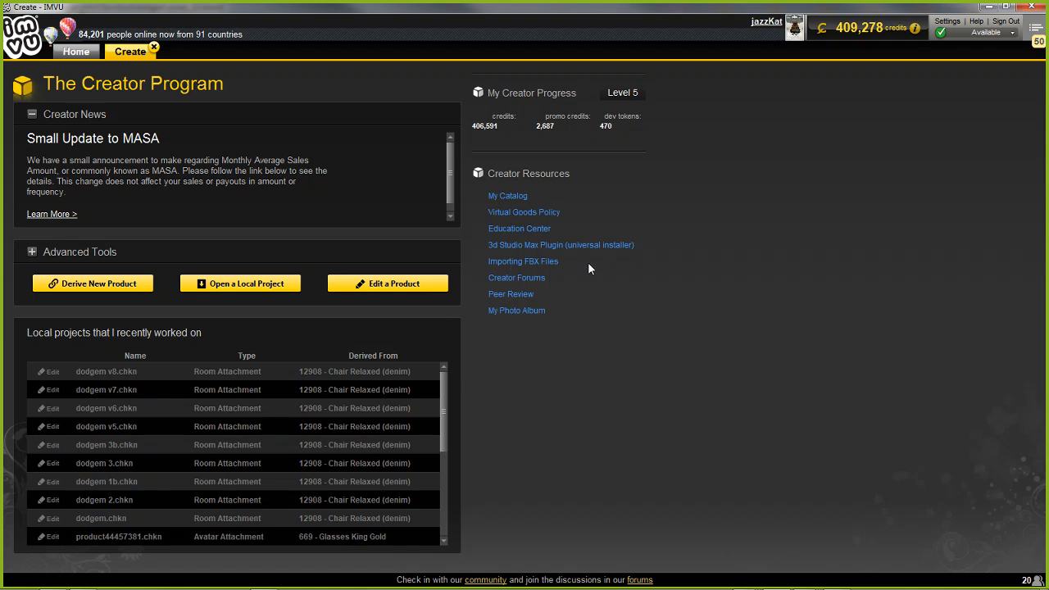
{"action": "left_click", "coordinate": [101, 371]}
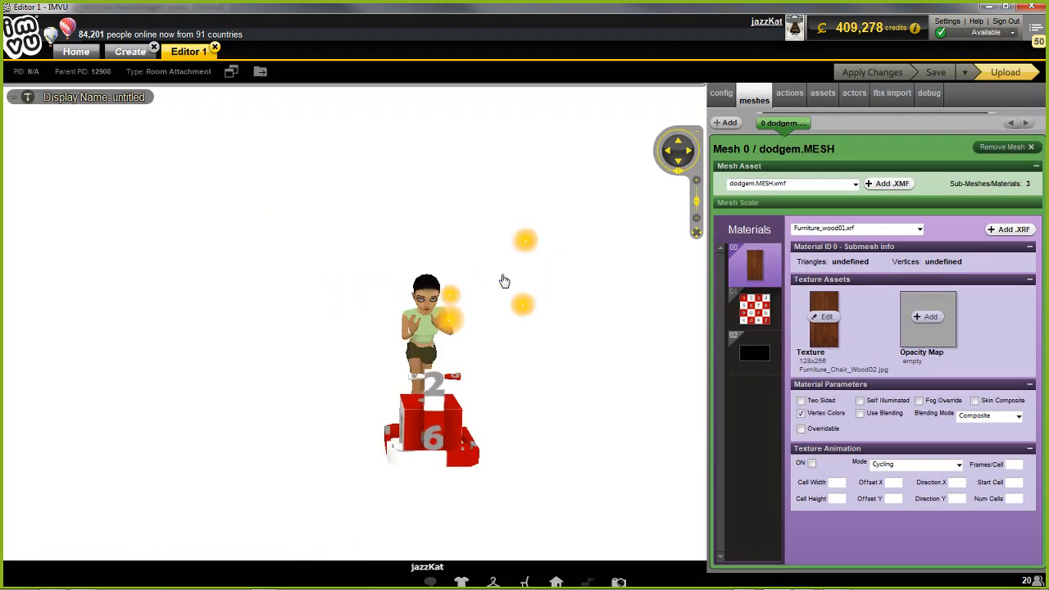
{"action": "scroll", "coordinate": [421, 363], "scroll_direction": "up", "scroll_amount": 3}
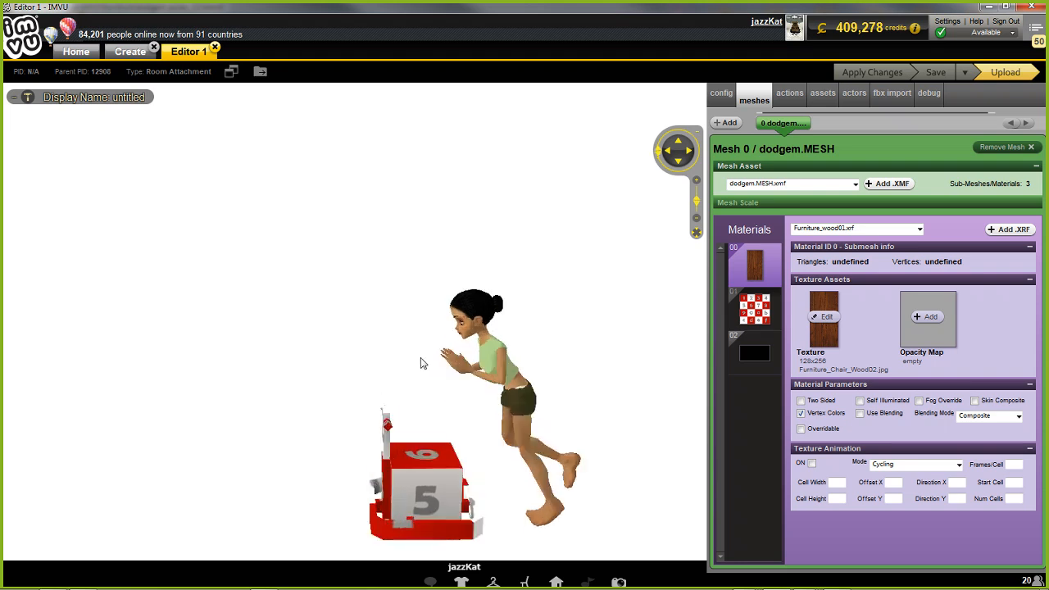
{"action": "left_click_drag", "start_coordinate": [421, 363], "coordinate": [317, 337]}
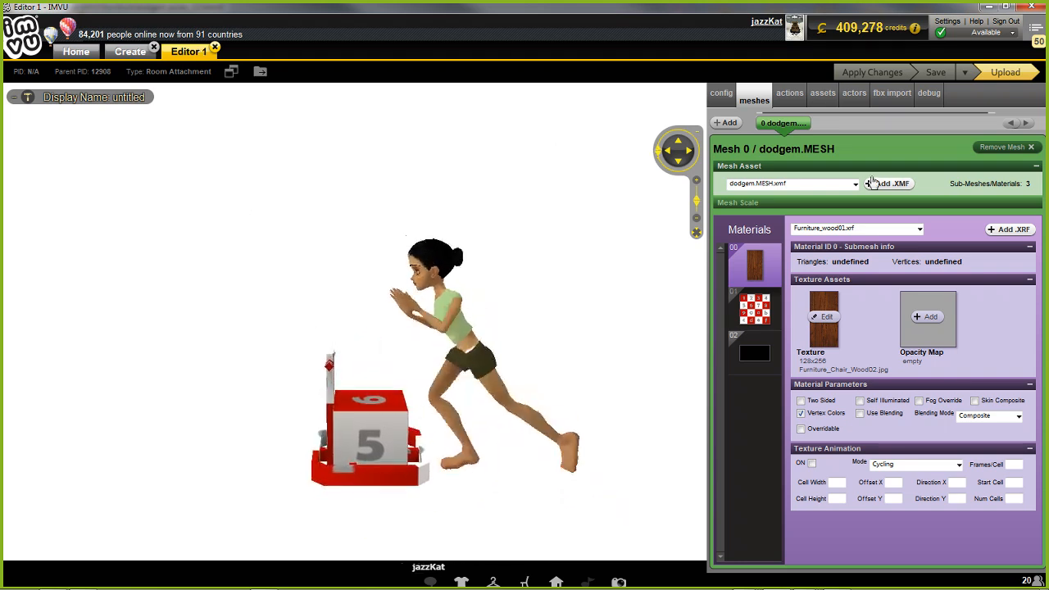
Step: Add a second actor to the dodgem scene and switch to that actor's view
{"action": "left_click", "coordinate": [854, 96]}
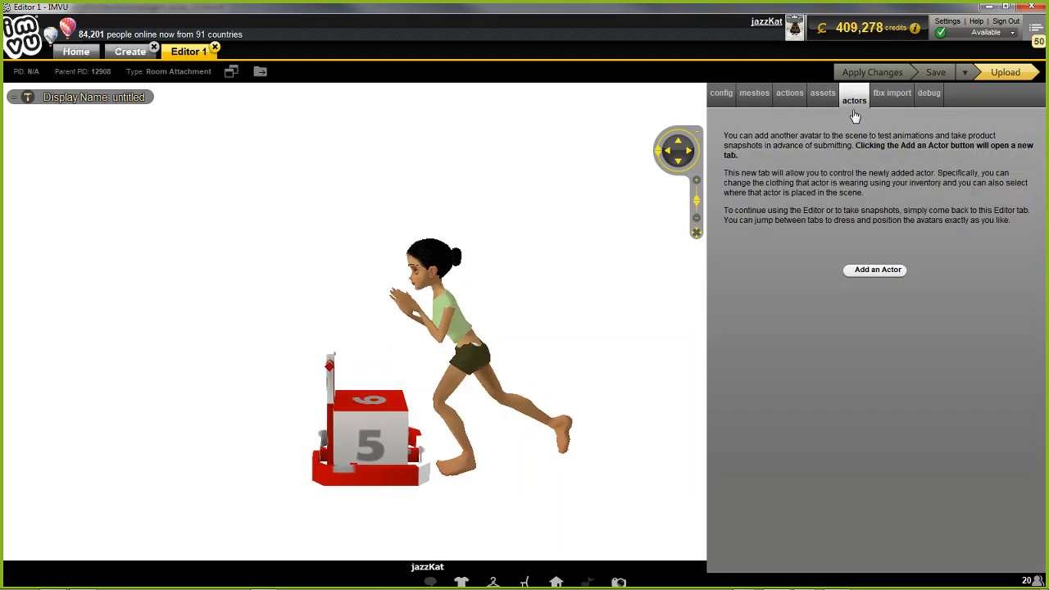
{"action": "left_click", "coordinate": [871, 277]}
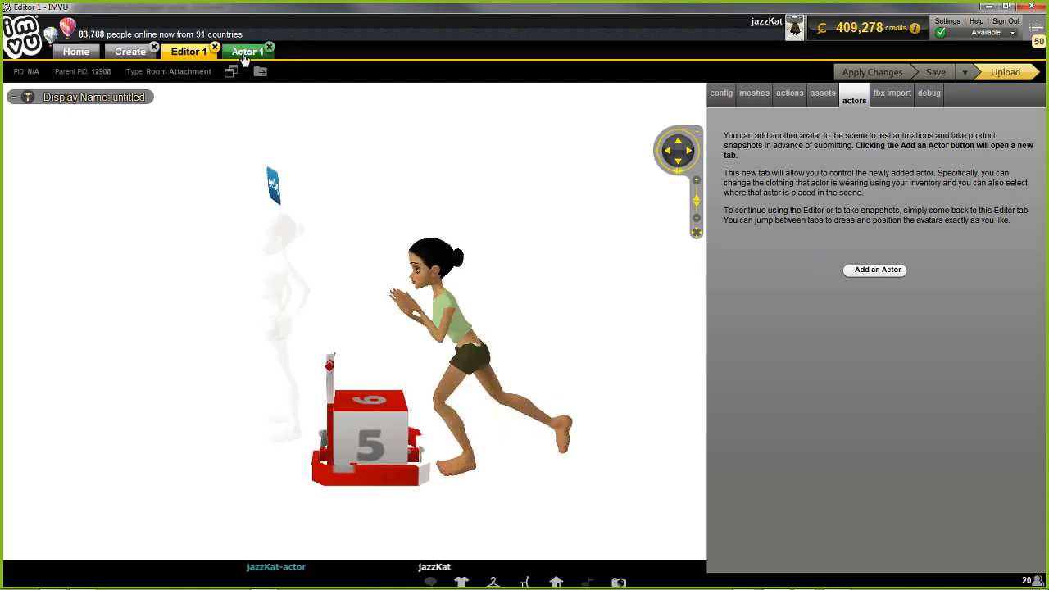
{"action": "left_click", "coordinate": [245, 53]}
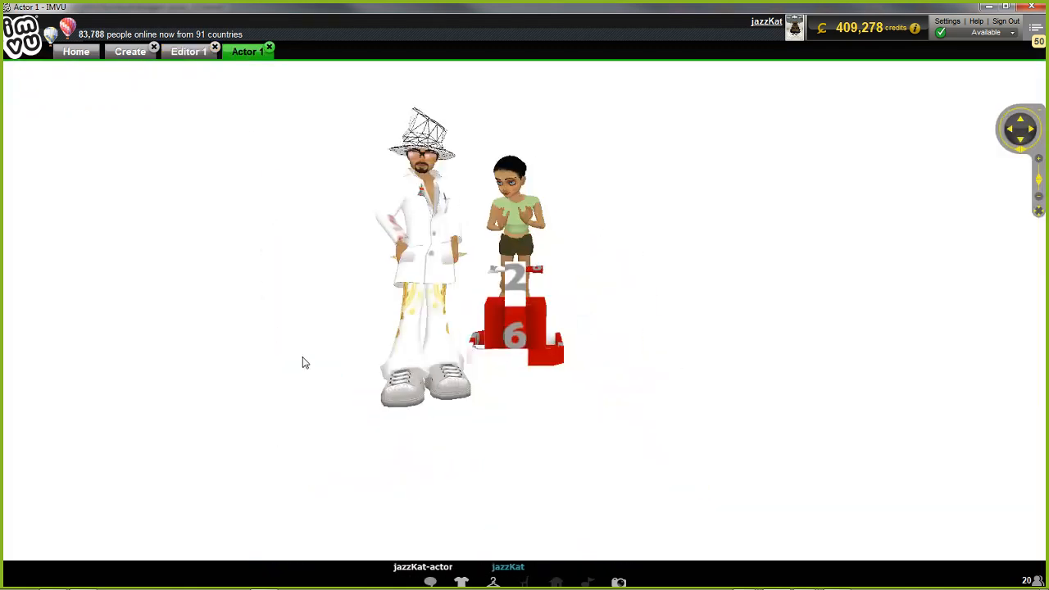
Step: Change the second actor's outfit to the green T-shirt and flared jeans from the my outfits2 folder
{"action": "left_click_drag", "start_coordinate": [305, 363], "coordinate": [303, 384]}
{"action": "scroll", "coordinate": [273, 369], "scroll_direction": "up", "scroll_amount": 3}
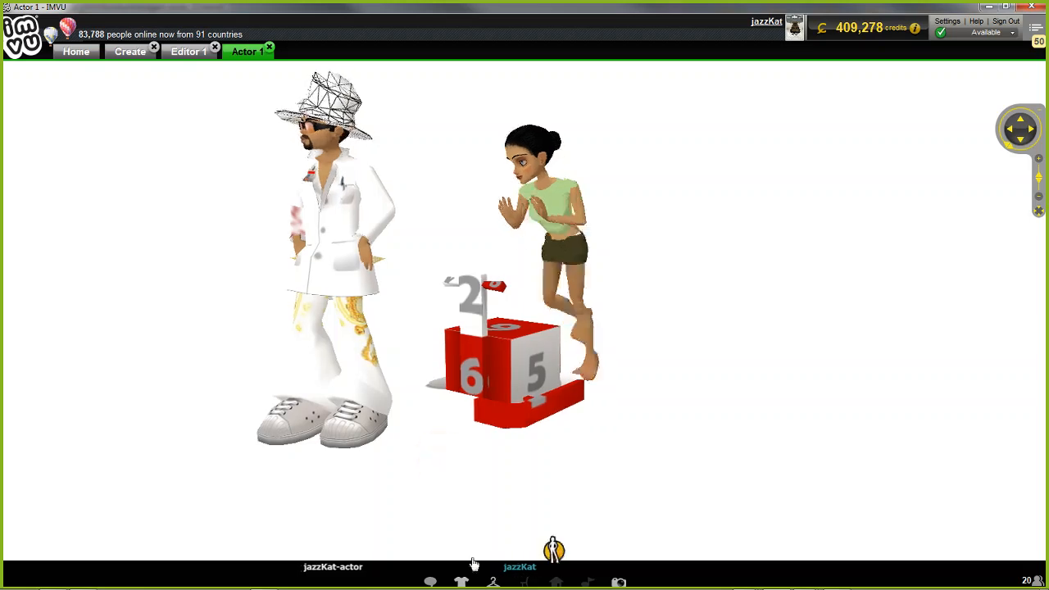
{"action": "left_click", "coordinate": [492, 581]}
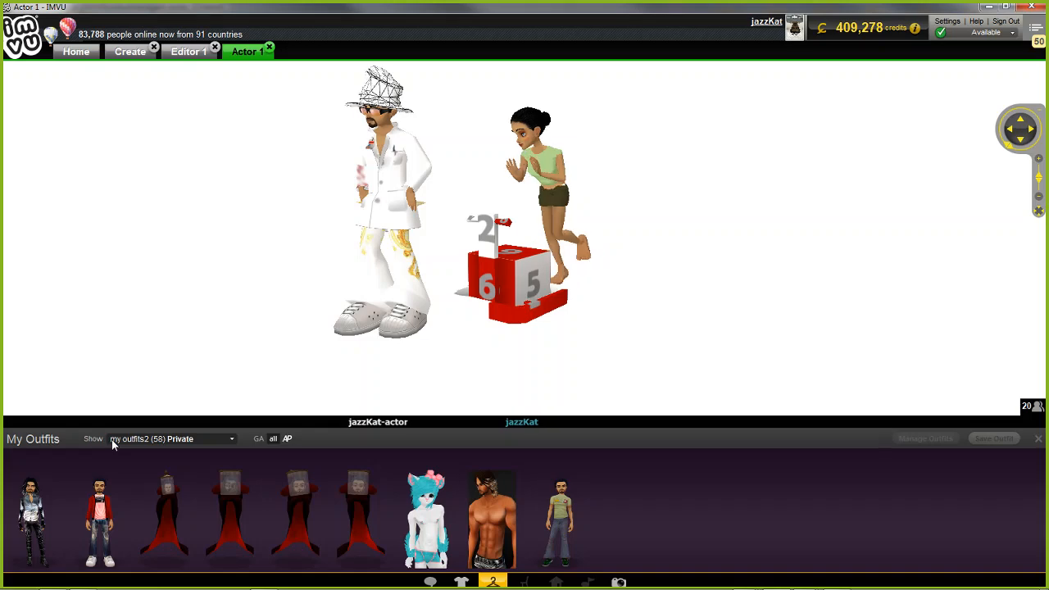
{"action": "mouse_move", "coordinate": [562, 483]}
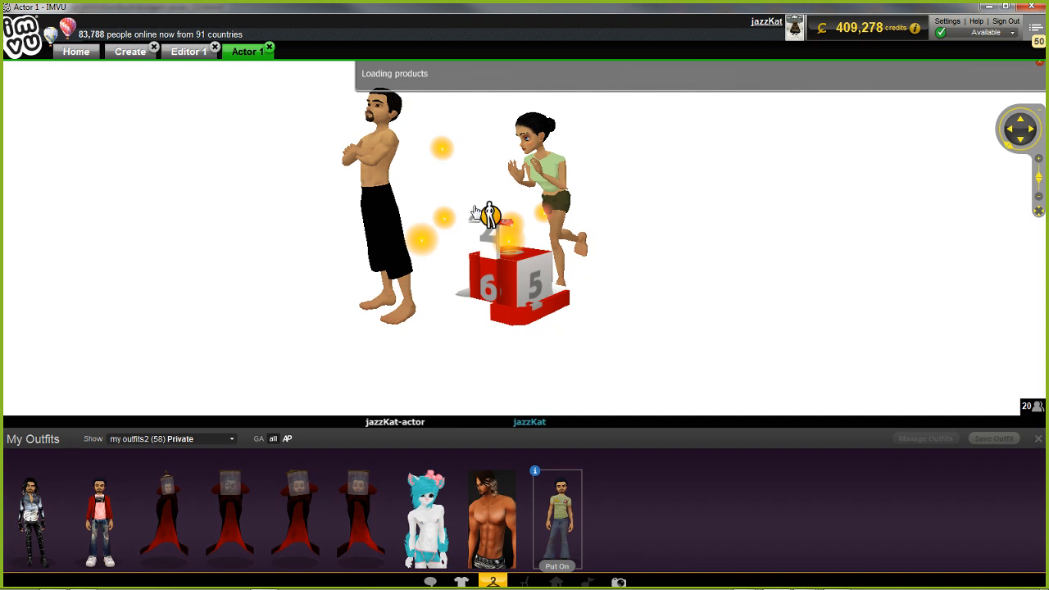
{"action": "left_click", "coordinate": [1038, 440]}
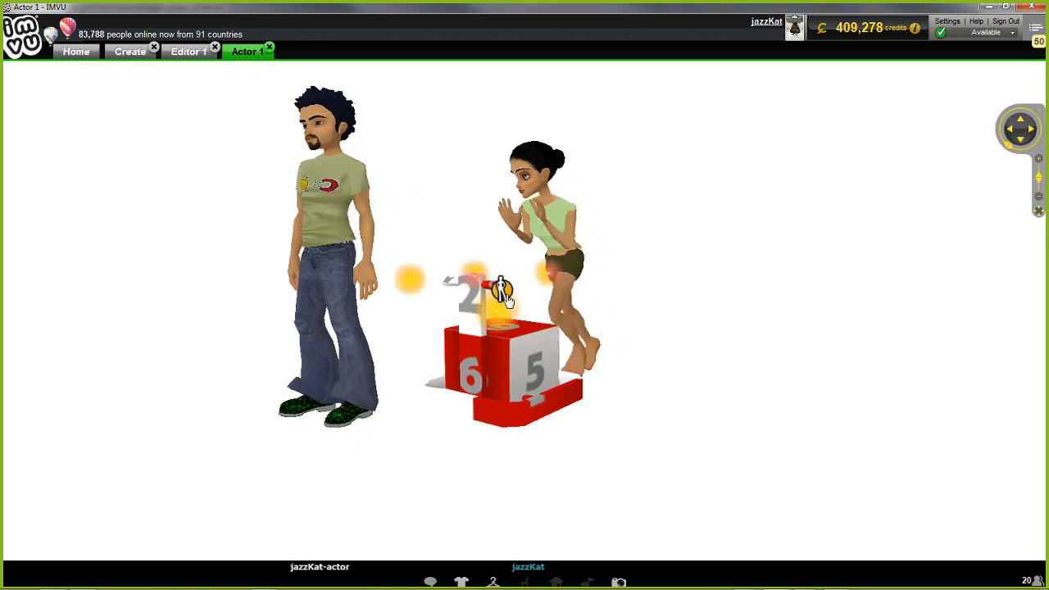
Step: Try the second actor in the dodgem's sitting and kneeling spots, ending with the actor standing on the rear
{"action": "left_click", "coordinate": [500, 289]}
{"action": "left_click_drag", "start_coordinate": [554, 357], "coordinate": [487, 363]}
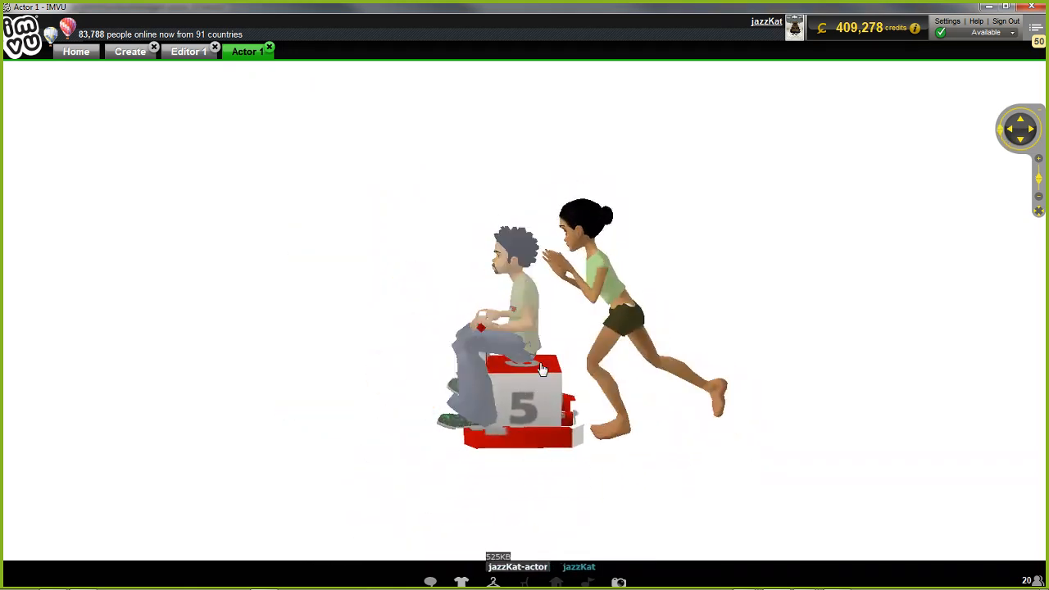
{"action": "left_click", "coordinate": [609, 356]}
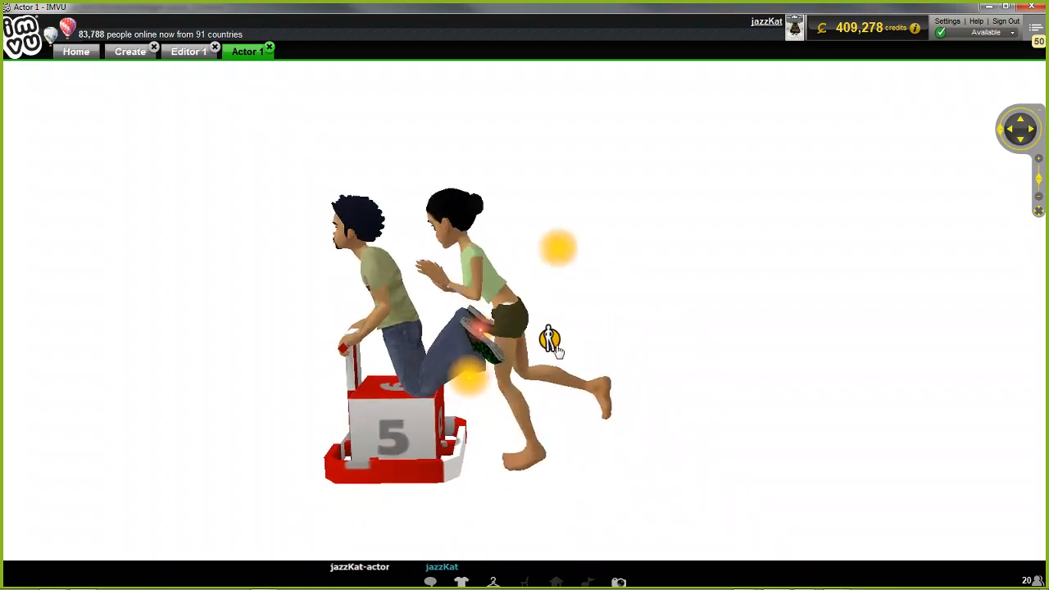
{"action": "left_click", "coordinate": [378, 369]}
{"action": "left_click", "coordinate": [464, 391]}
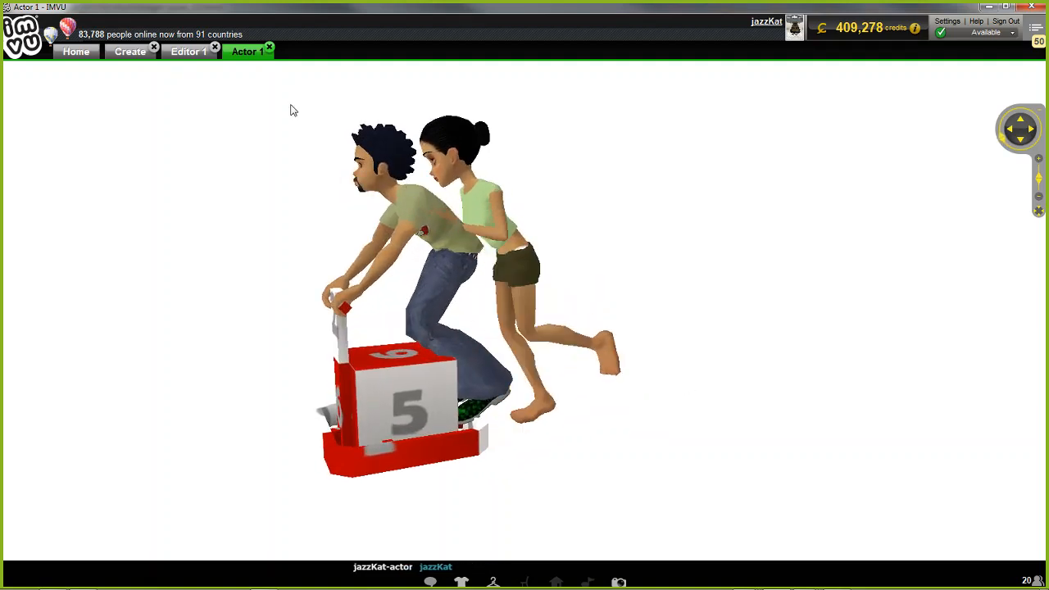
Step: Return to Editor 1 and examine from the side how the pushing avatar lines up behind the standing actor
{"action": "left_click", "coordinate": [187, 52]}
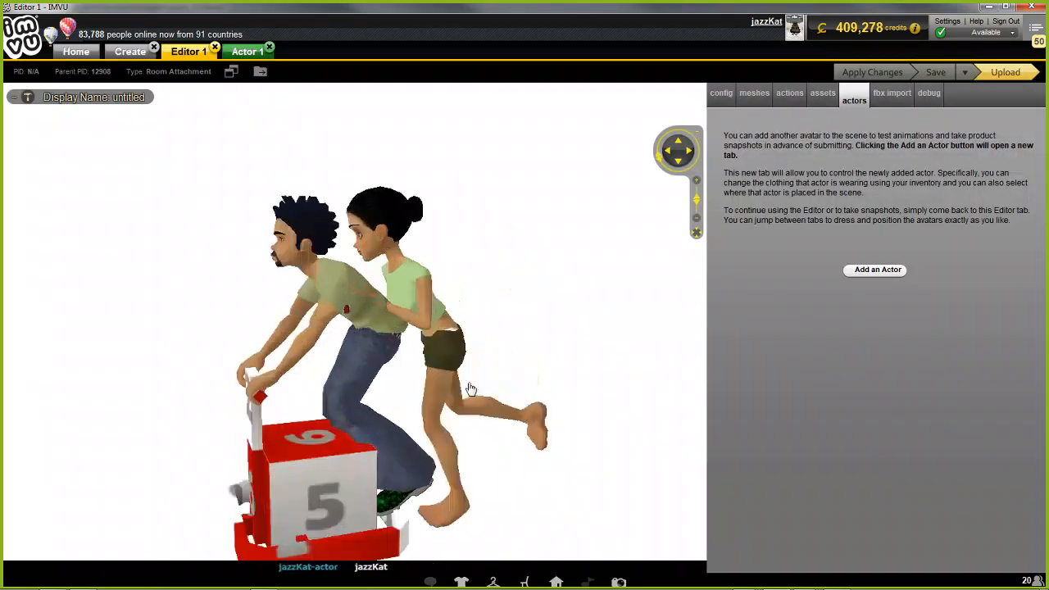
{"action": "left_click_drag", "start_coordinate": [519, 335], "coordinate": [559, 381]}
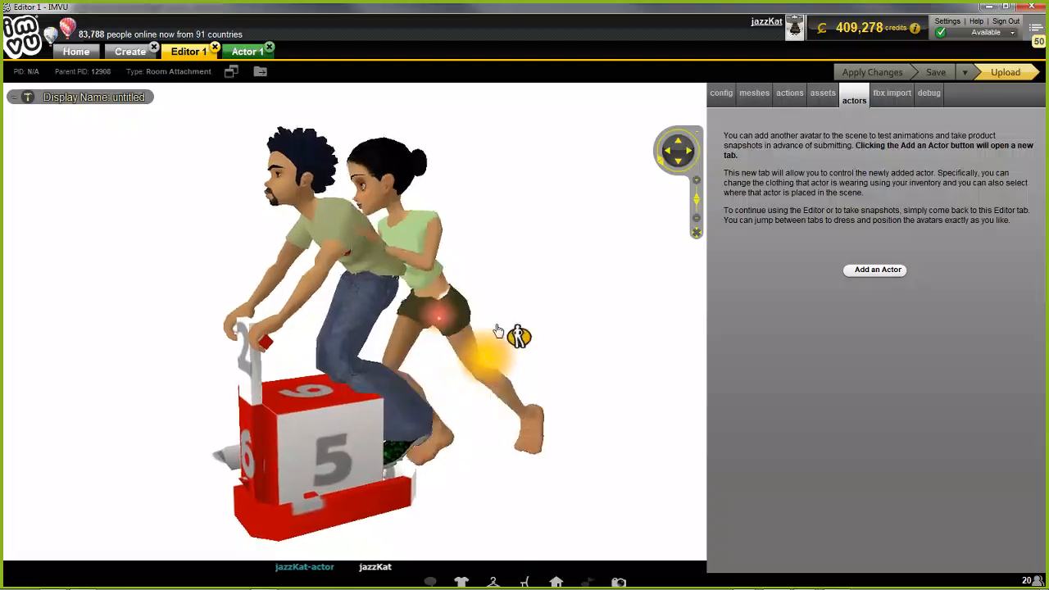
{"action": "left_click", "coordinate": [513, 331]}
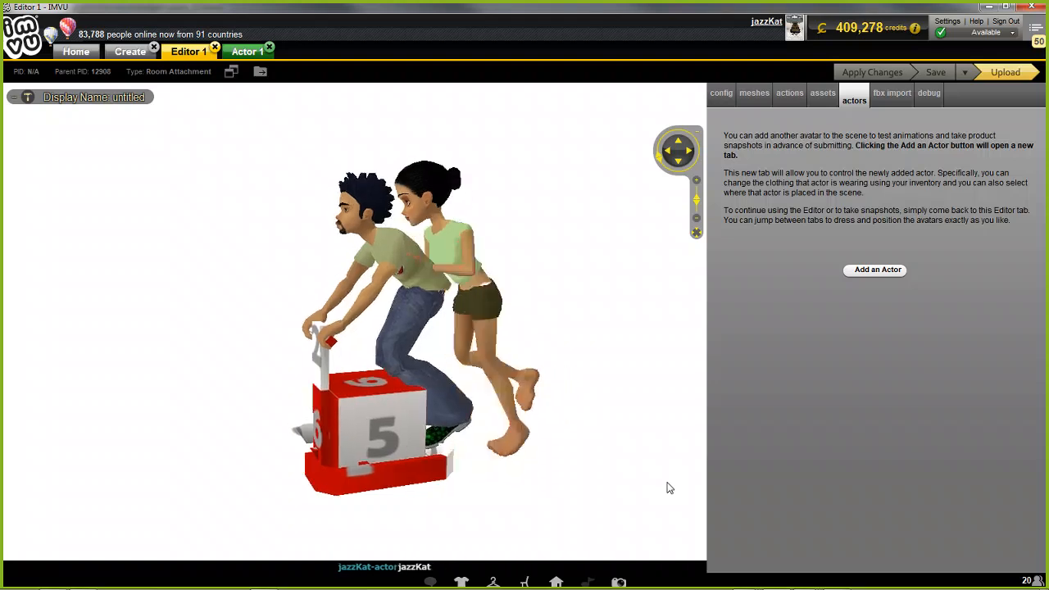
Step: Remove the unused Female03MasterRoot skeleton and the bumper9-Female03MasterRoot, bumper10-Female03MasterRoot and bumper13-PelvisNode animations from the assets, and apply the changes
{"action": "left_click", "coordinate": [821, 97]}
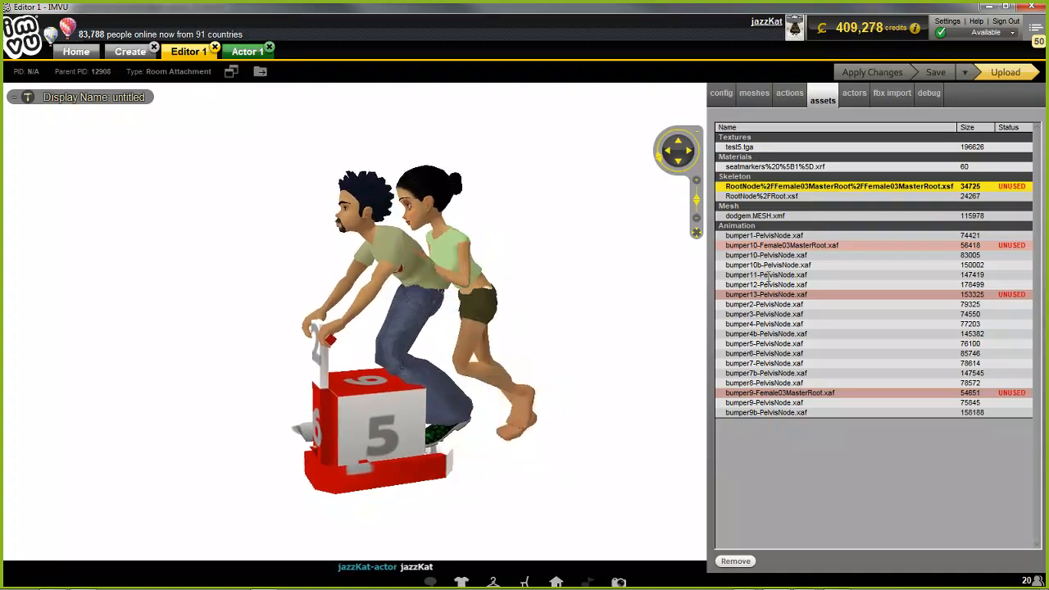
{"action": "left_click", "coordinate": [767, 245]}
{"action": "left_click", "coordinate": [768, 180]}
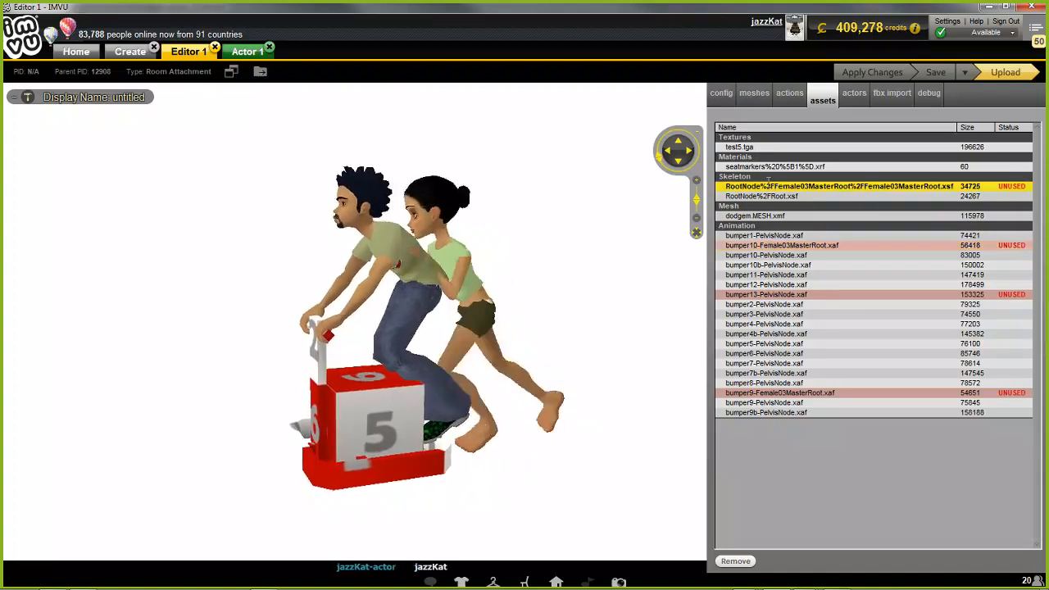
{"action": "left_click", "coordinate": [774, 295]}
{"action": "left_click", "coordinate": [767, 394]}
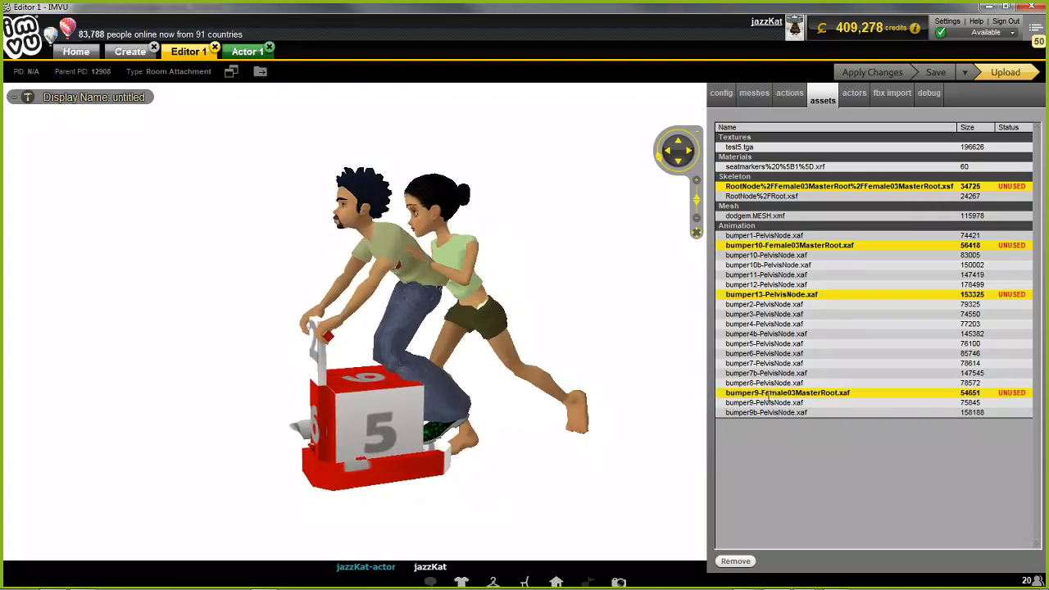
{"action": "left_click", "coordinate": [734, 562]}
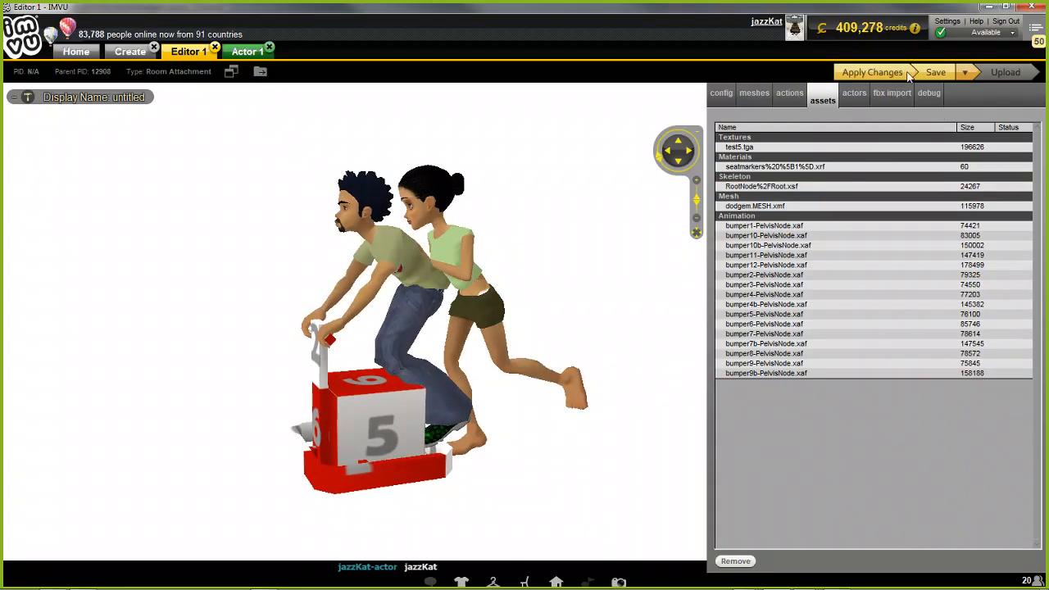
{"action": "left_click", "coordinate": [871, 74]}
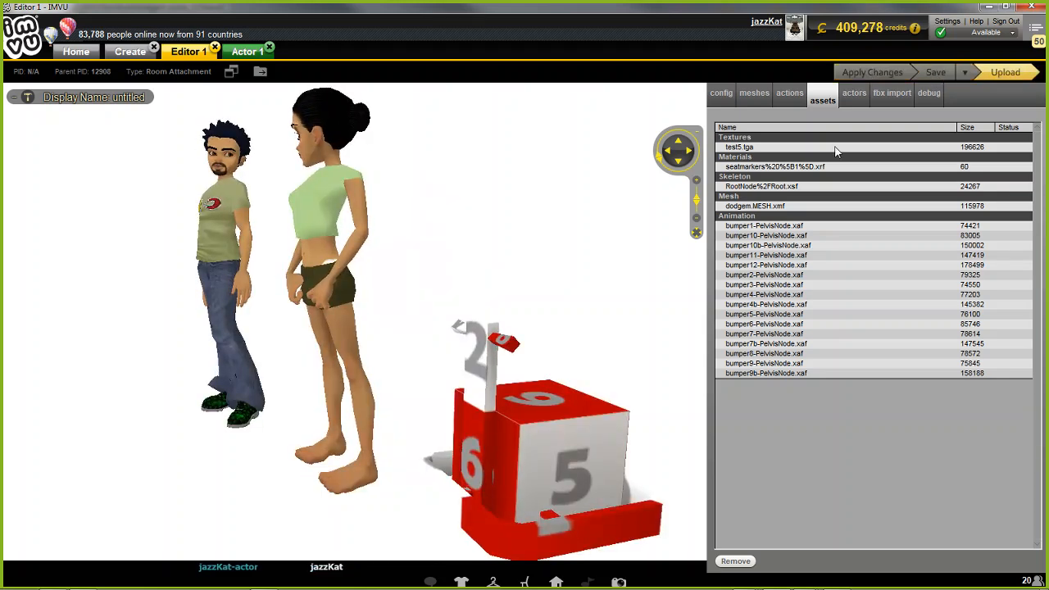
Step: Put the main avatar back in the pushing spot behind the dodgem and place the second actor on the dodgem from the Actor 1 view
{"action": "left_click_drag", "start_coordinate": [539, 339], "coordinate": [497, 372]}
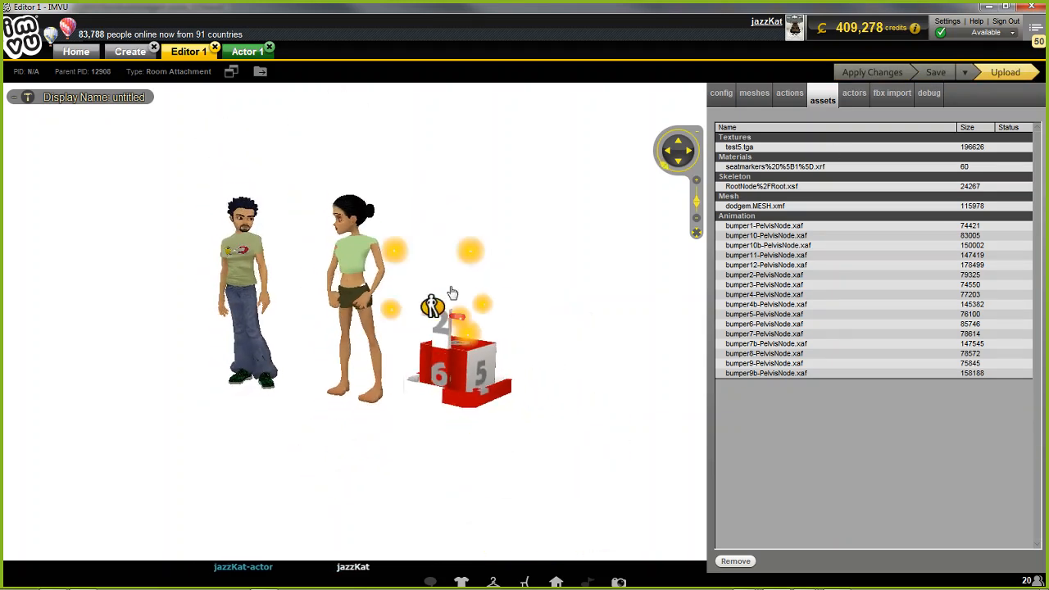
{"action": "left_click", "coordinate": [465, 260]}
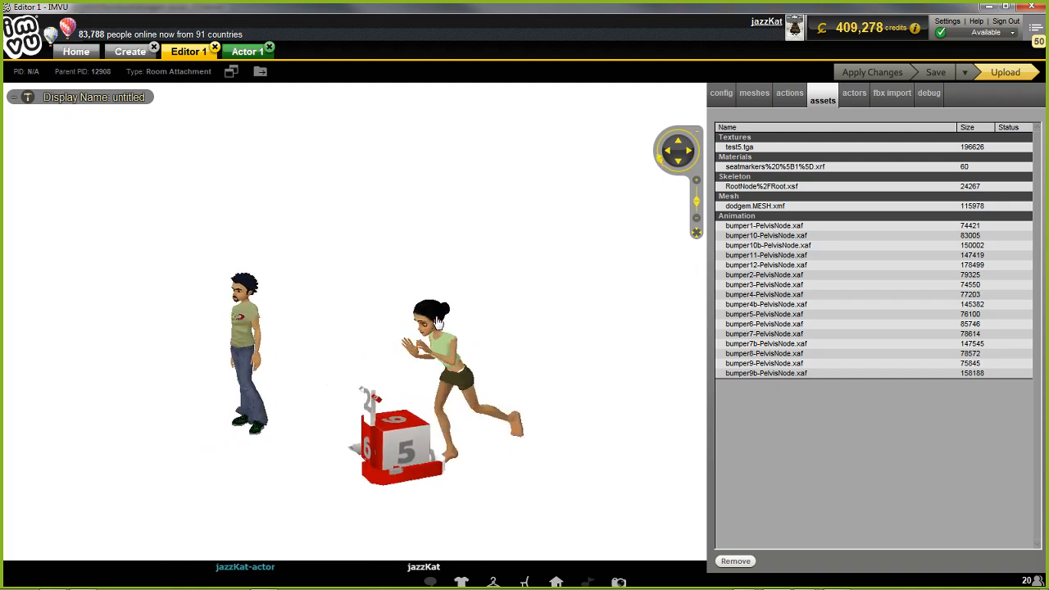
{"action": "left_click", "coordinate": [246, 53]}
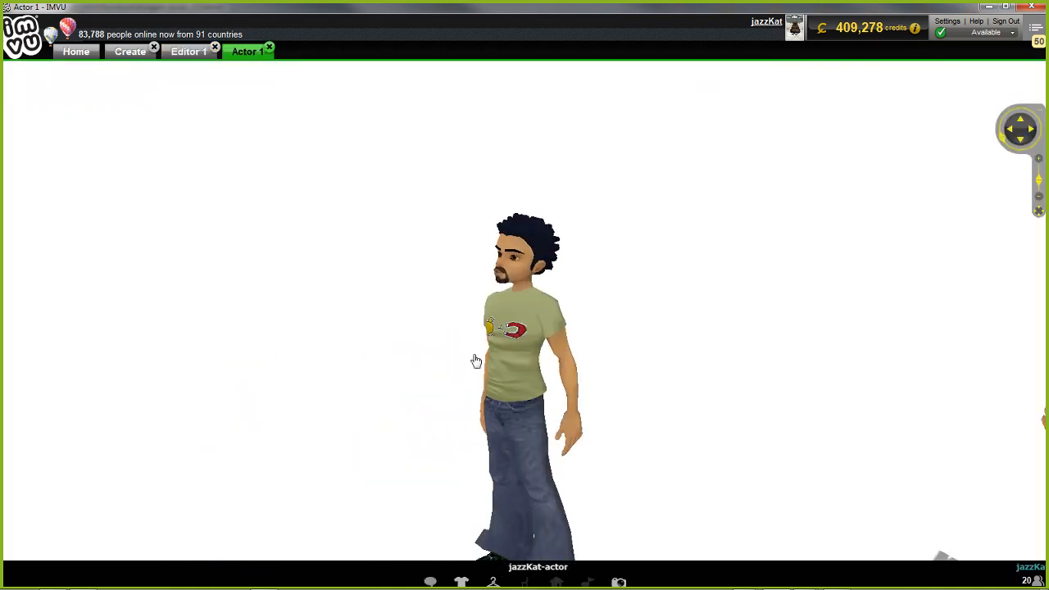
{"action": "scroll", "coordinate": [476, 361], "scroll_direction": "down", "scroll_amount": 5}
{"action": "left_click_drag", "start_coordinate": [476, 361], "coordinate": [410, 393]}
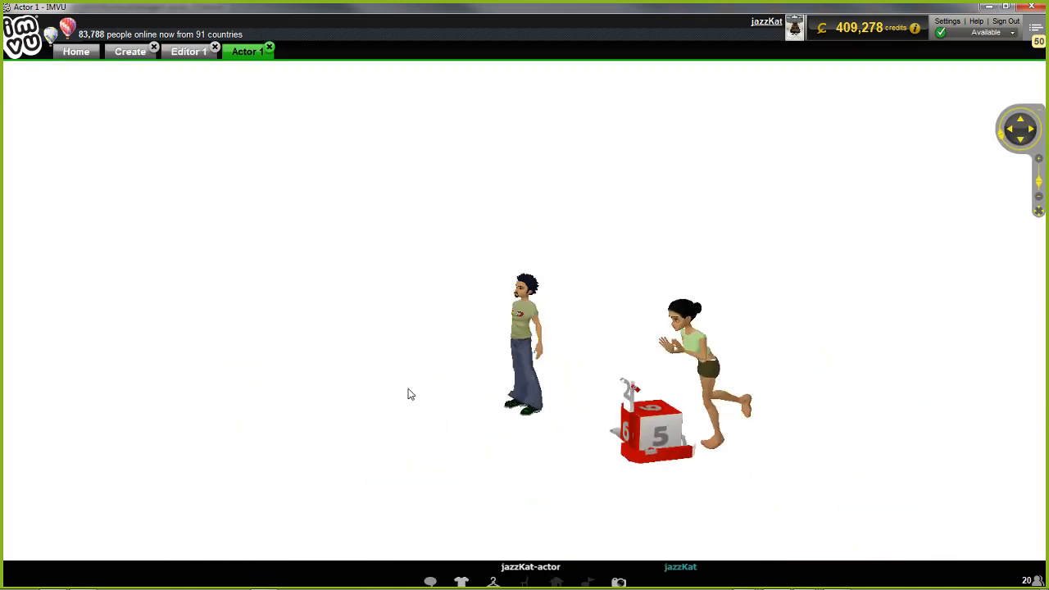
{"action": "left_click", "coordinate": [640, 376]}
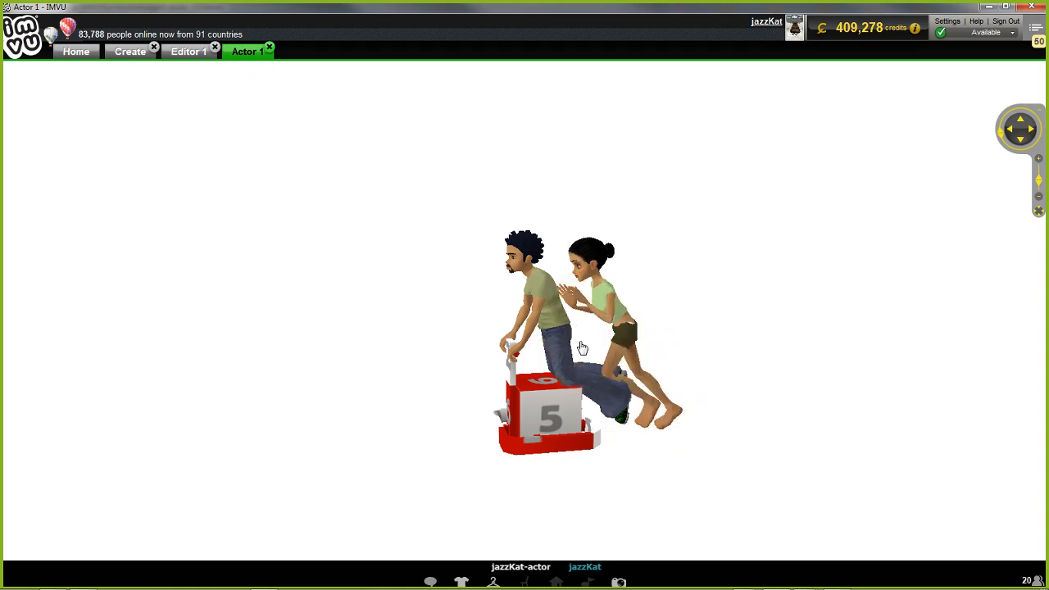
Step: Test the second actor in the kneeling spots and on the floor behind the dodgem, ending with the actor standing on its rear
{"action": "left_click", "coordinate": [504, 351]}
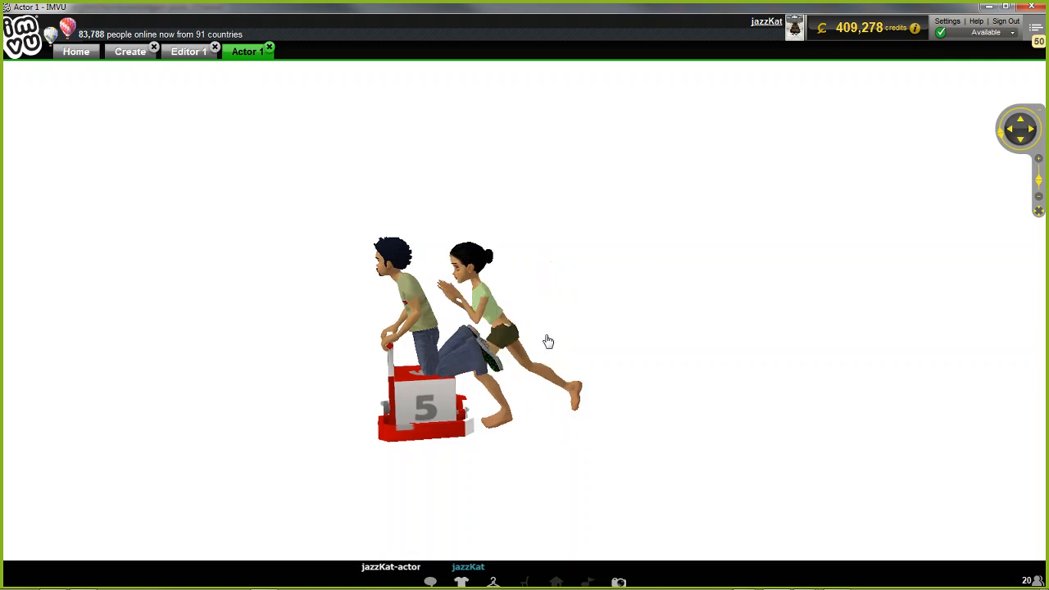
{"action": "left_click", "coordinate": [524, 262]}
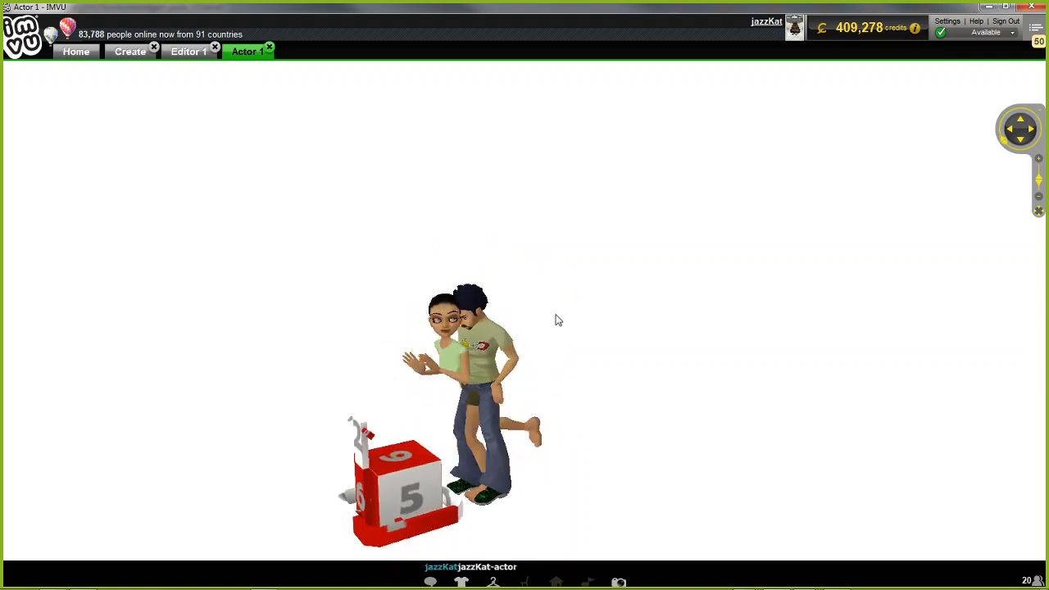
{"action": "left_click", "coordinate": [399, 405]}
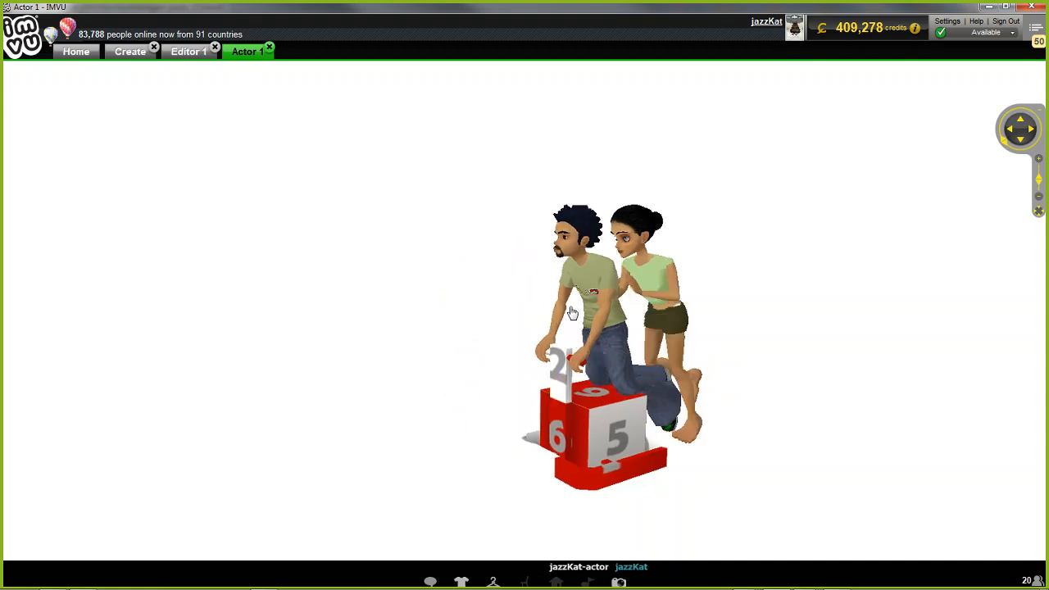
{"action": "left_click_drag", "start_coordinate": [573, 312], "coordinate": [547, 310]}
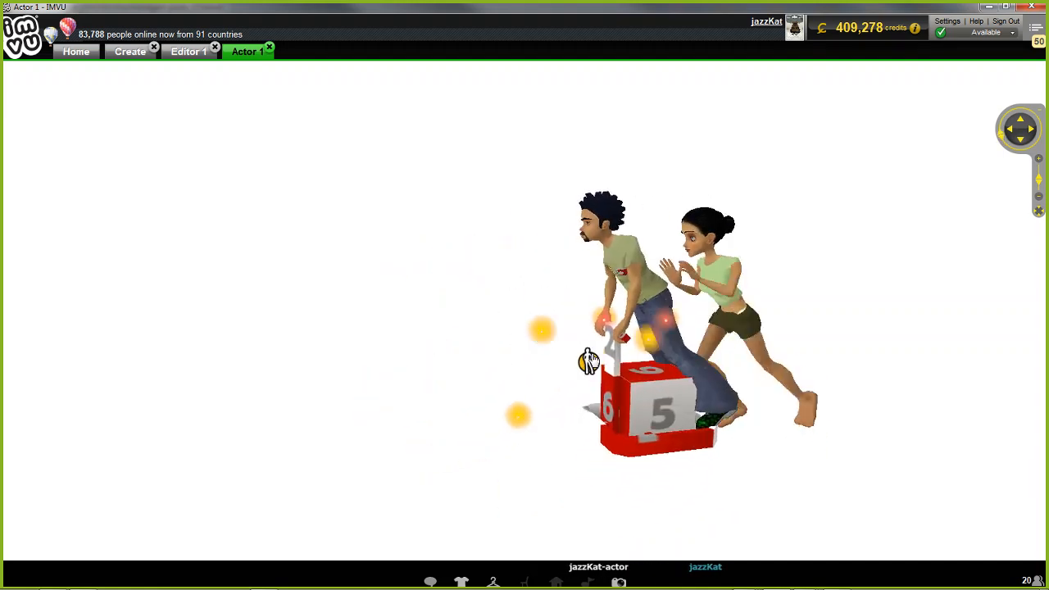
{"action": "scroll", "coordinate": [634, 355], "scroll_direction": "up", "scroll_amount": 3}
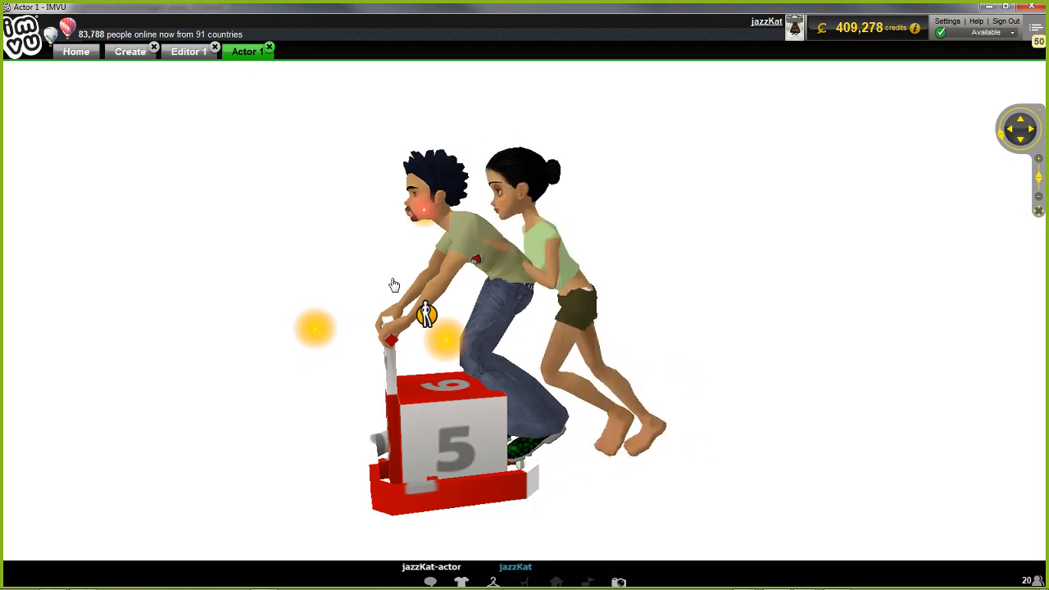
Step: Review the dodgem mesh's materials and the stance.Dodgem01 action settings in Editor 1
{"action": "left_click", "coordinate": [185, 51]}
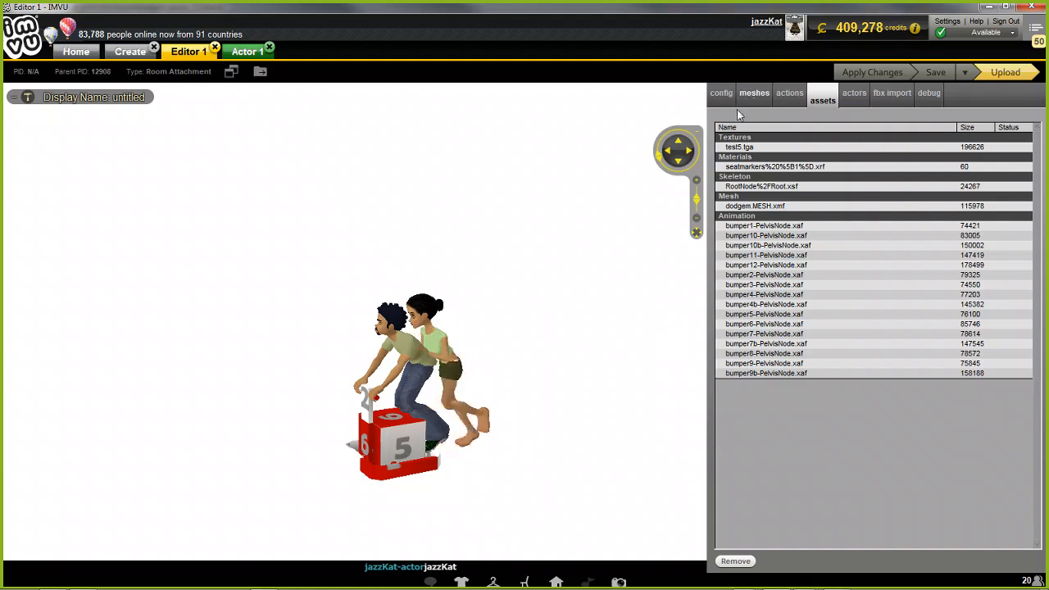
{"action": "left_click", "coordinate": [754, 95]}
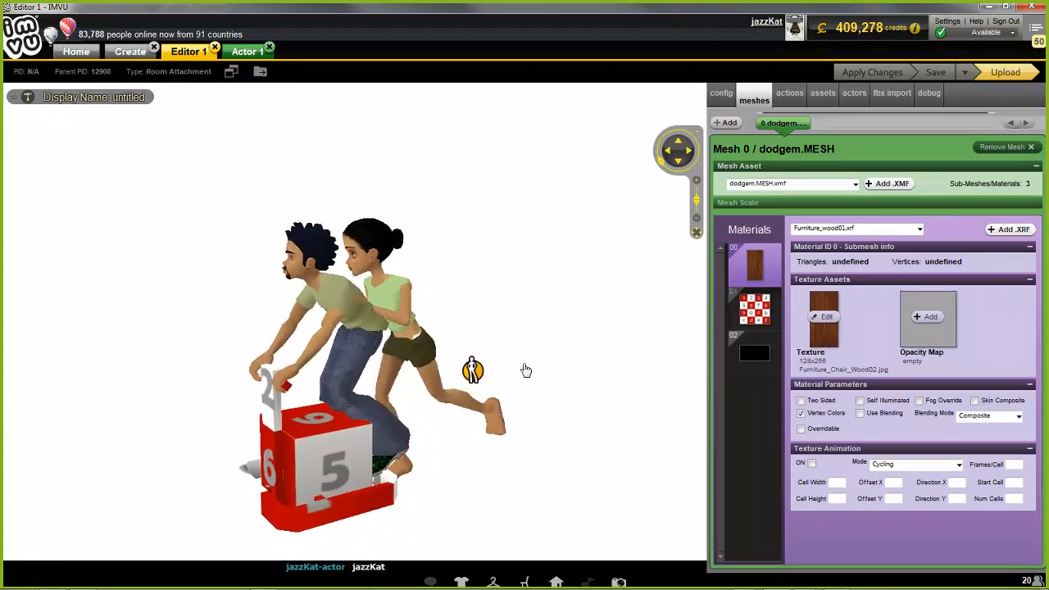
{"action": "left_click", "coordinate": [789, 95]}
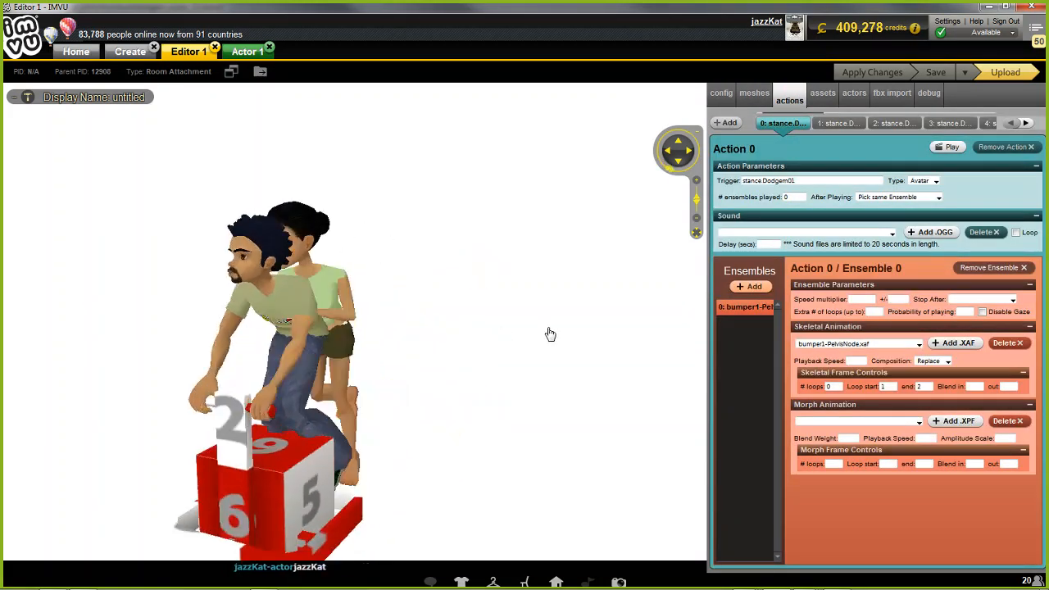
Step: Seat the second actor on the dodgem and examine the pushing pose from both sides in Editor 1
{"action": "left_click", "coordinate": [247, 51]}
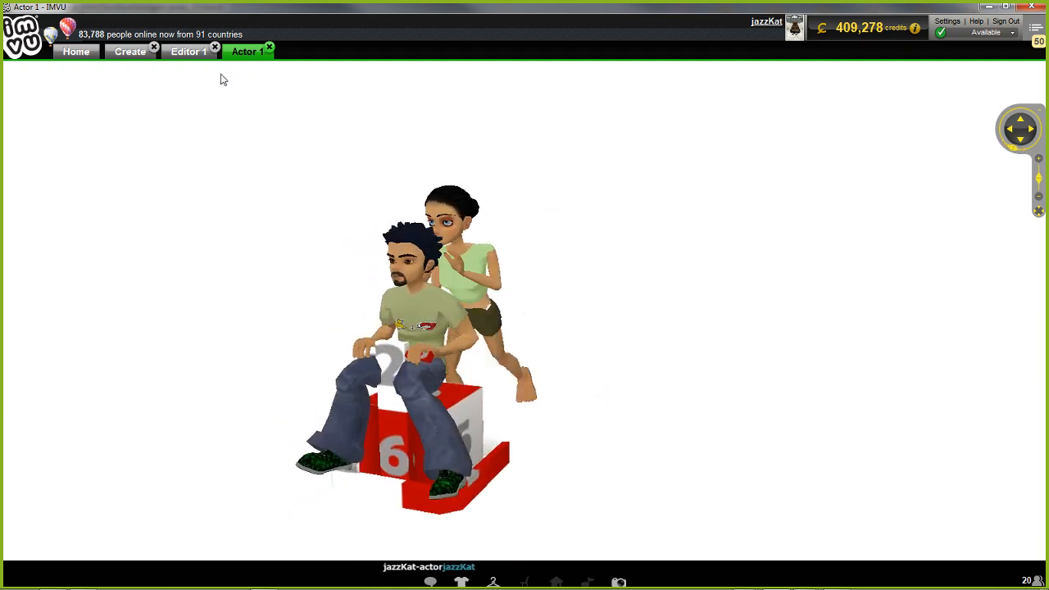
{"action": "left_click", "coordinate": [199, 56]}
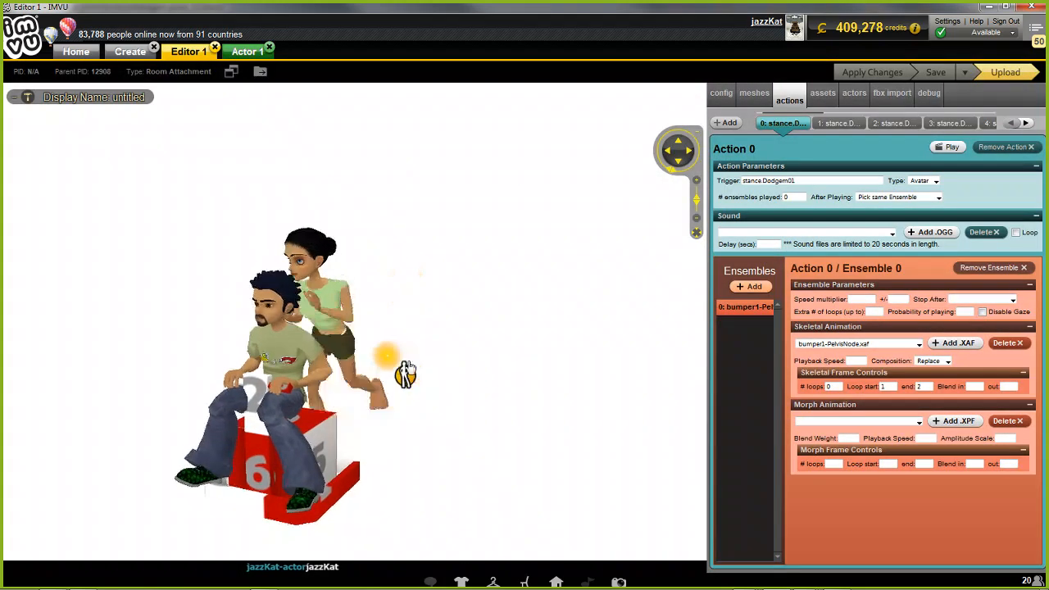
{"action": "left_click_drag", "start_coordinate": [462, 381], "coordinate": [413, 379]}
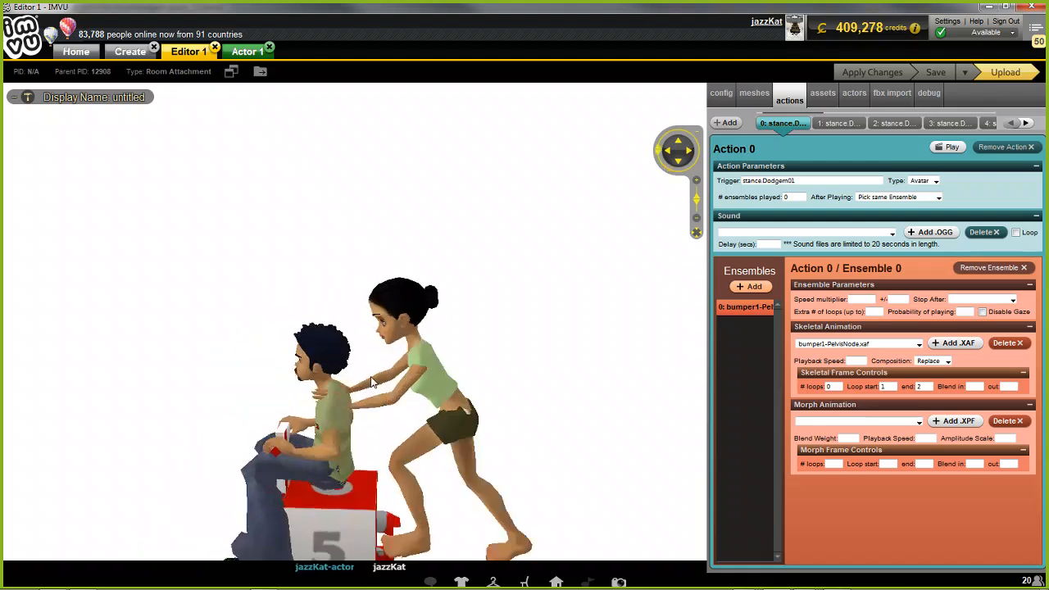
{"action": "scroll", "coordinate": [412, 380], "scroll_direction": "up", "scroll_amount": 2}
{"action": "left_click_drag", "start_coordinate": [509, 422], "coordinate": [508, 342]}
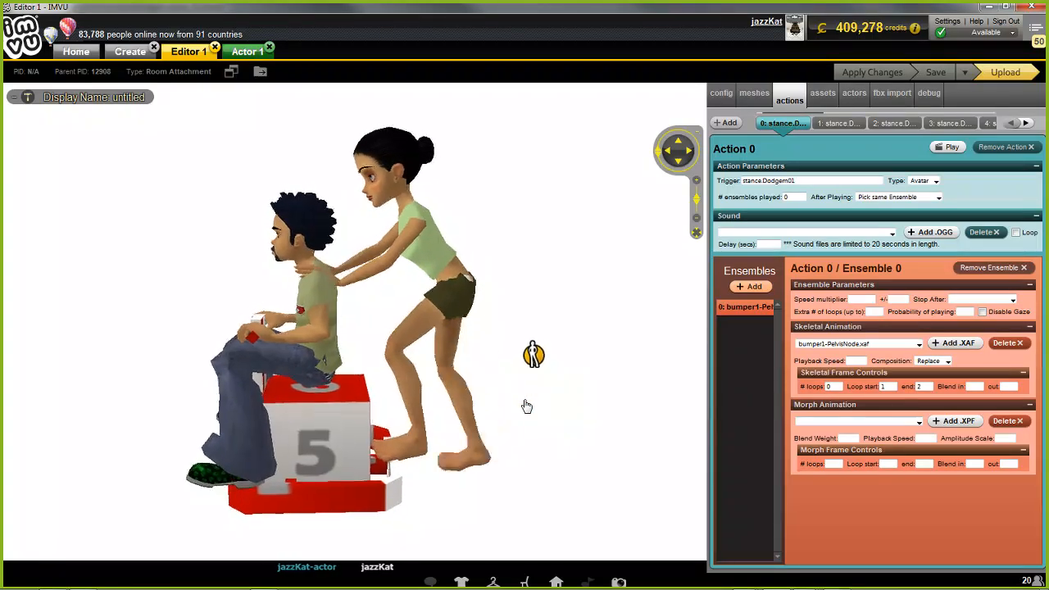
{"action": "left_click_drag", "start_coordinate": [143, 409], "coordinate": [380, 412]}
{"action": "scroll", "coordinate": [377, 414], "scroll_direction": "down", "scroll_amount": 5}
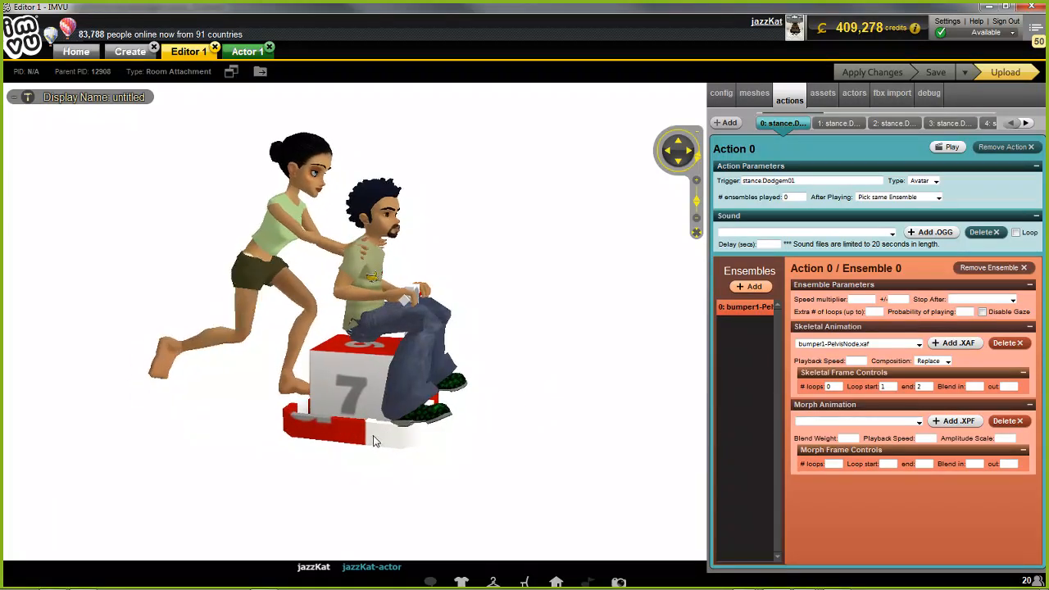
Step: Add the widget axes item from the furniture inventory to the dodgem scene
{"action": "left_click", "coordinate": [524, 582]}
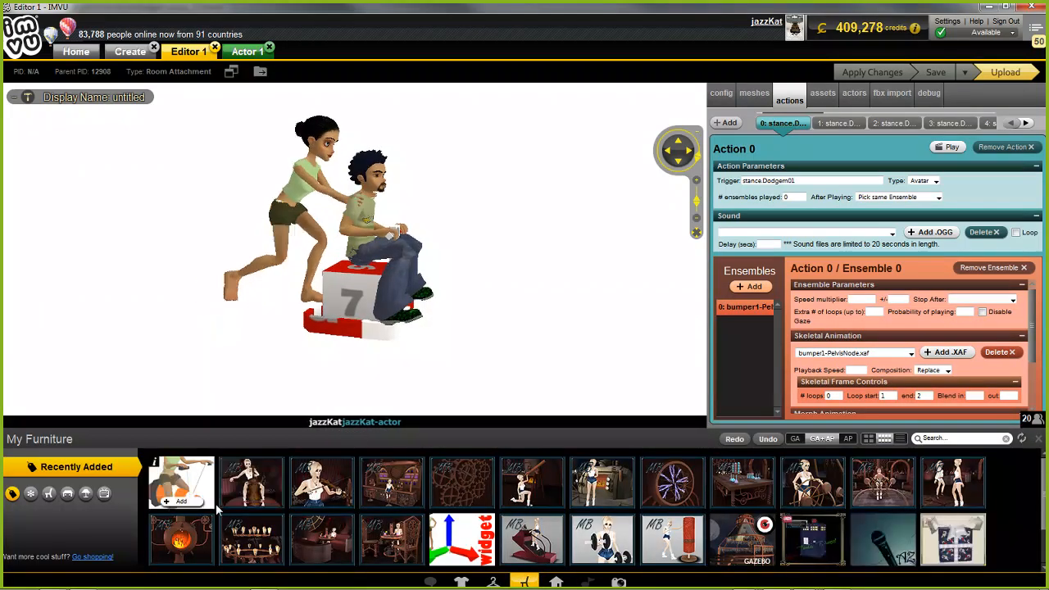
{"action": "left_click", "coordinate": [462, 549]}
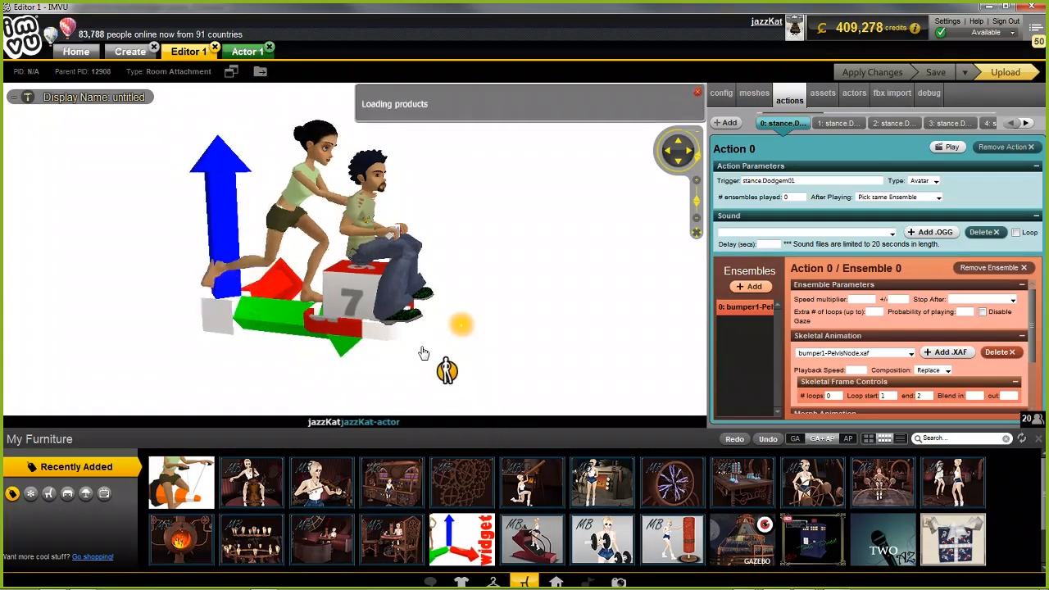
Step: Close the furniture inventory and examine the widget axes against the dodgem and both actors from the opposite side
{"action": "left_click", "coordinate": [1037, 439]}
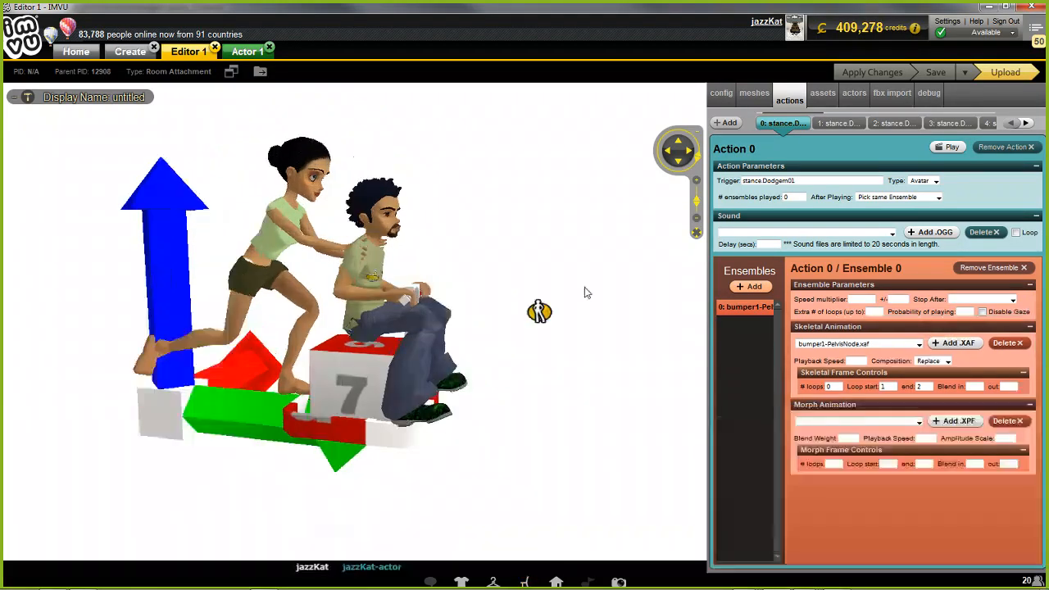
{"action": "left_click_drag", "start_coordinate": [522, 294], "coordinate": [349, 287]}
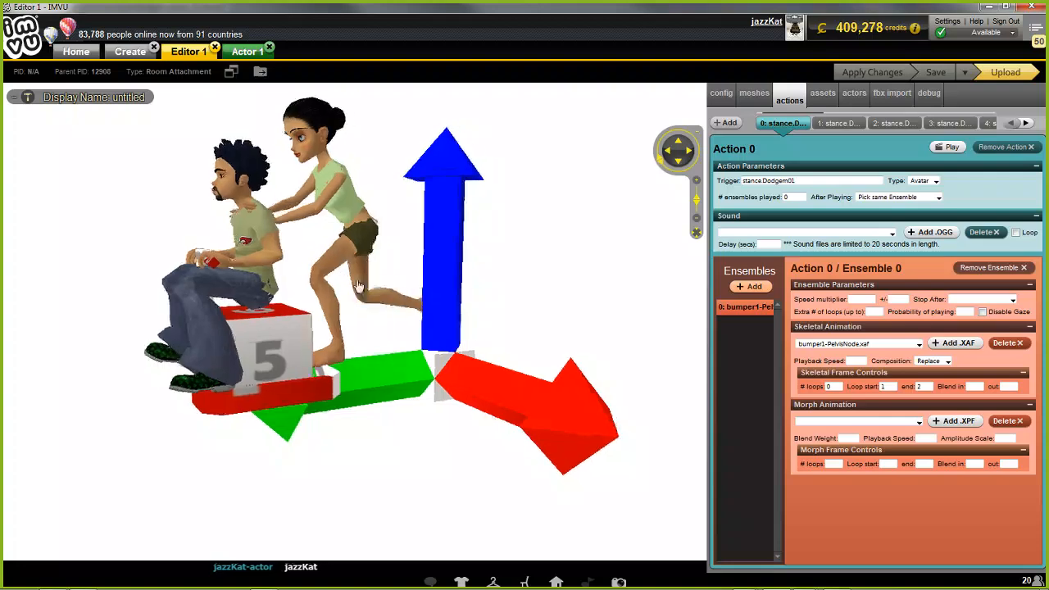
{"action": "mouse_move", "coordinate": [461, 277]}
{"action": "right_mouse_down"}
{"action": "mouse_move", "coordinate": [473, 298]}
{"action": "mouse_move", "coordinate": [467, 290]}
{"action": "right_mouse_up"}
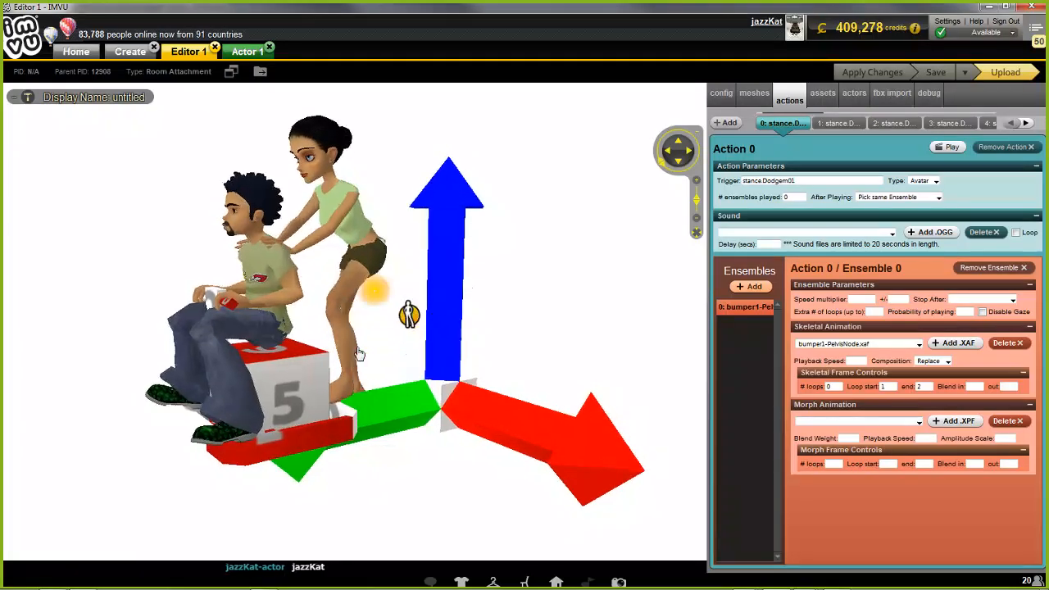
{"action": "scroll", "coordinate": [425, 402], "scroll_direction": "down", "scroll_amount": 3}
{"action": "scroll", "coordinate": [423, 401], "scroll_direction": "down", "scroll_amount": 1}
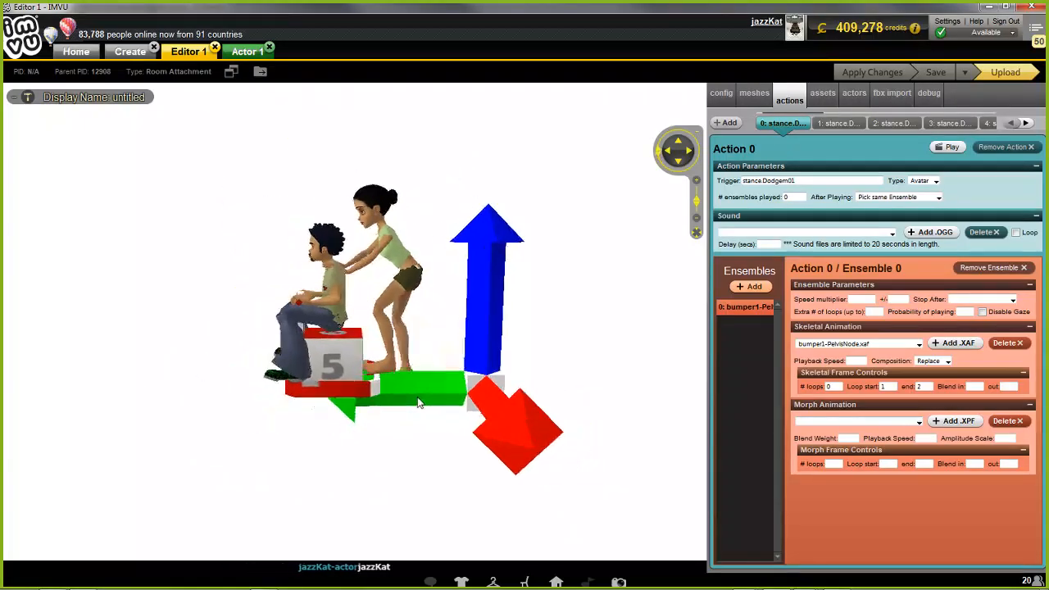
{"action": "scroll", "coordinate": [426, 401], "scroll_direction": "up", "scroll_amount": 2}
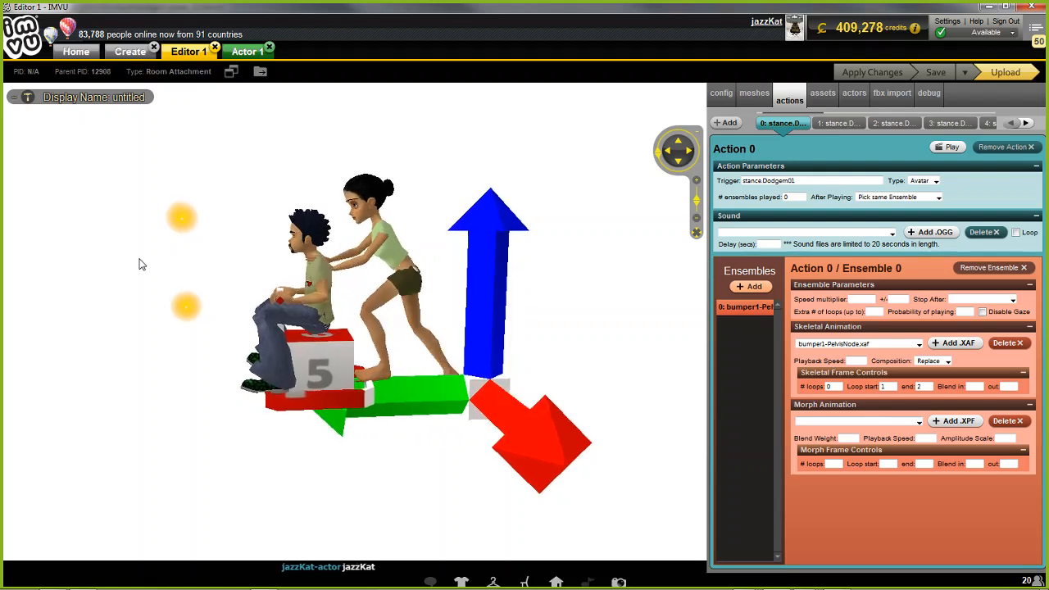
Step: Review the product's asset list, return to the stance.Dodgem01 action, and examine the seated and pushing actors from the front
{"action": "left_click", "coordinate": [820, 98]}
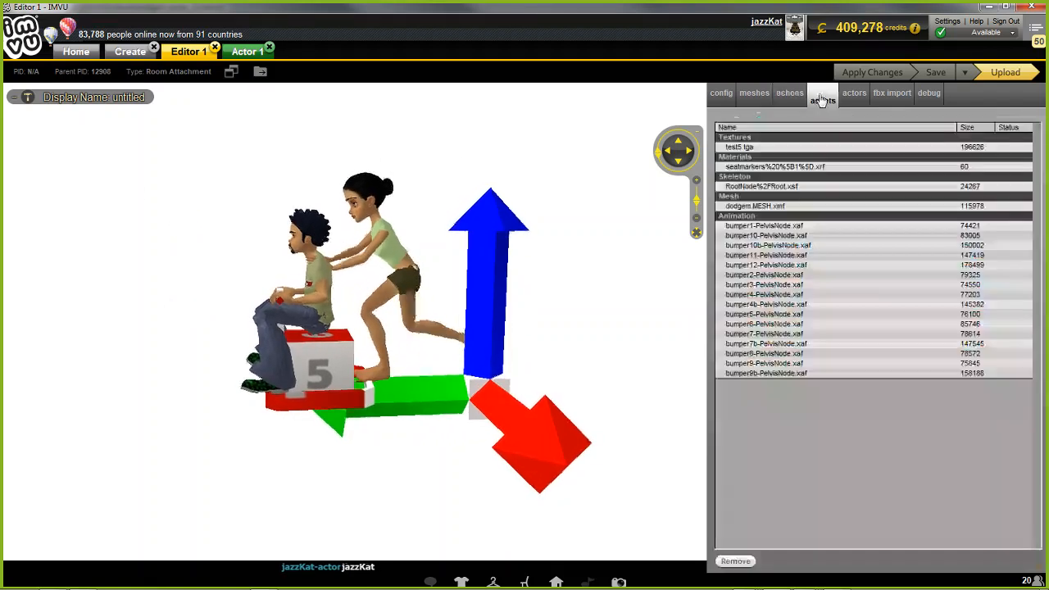
{"action": "left_click", "coordinate": [791, 98]}
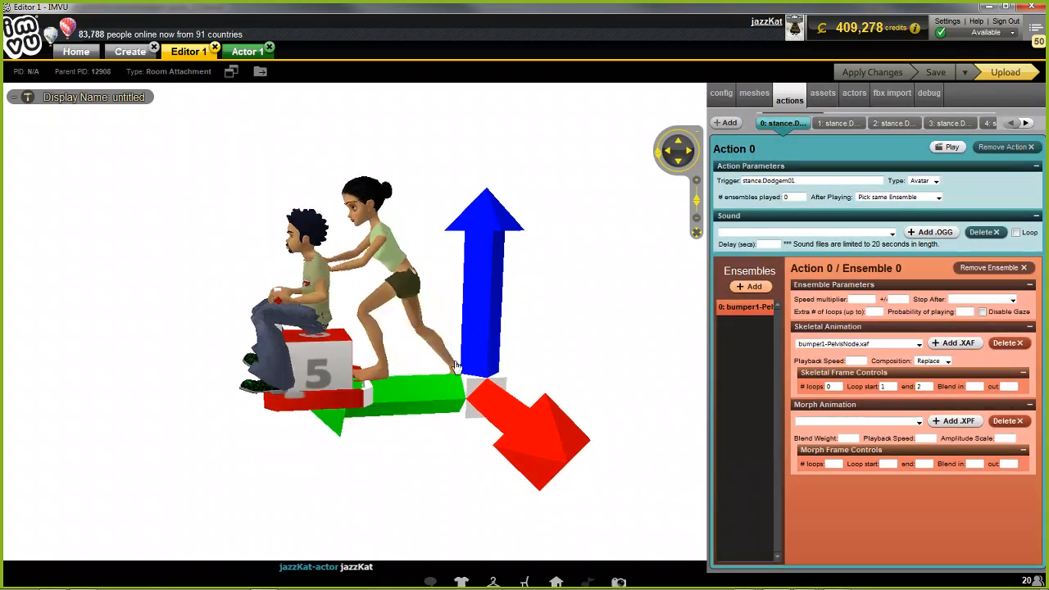
{"action": "scroll", "coordinate": [480, 360], "scroll_direction": "up", "scroll_amount": 3}
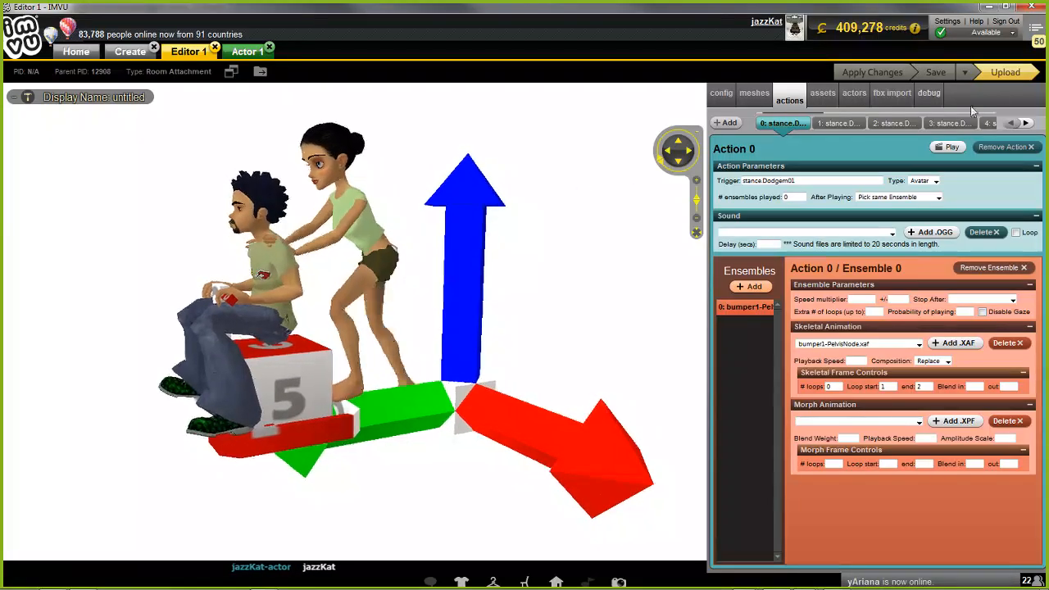
{"action": "mouse_move", "coordinate": [389, 397]}
{"action": "left_mouse_down"}
{"action": "mouse_move", "coordinate": [545, 414]}
{"action": "mouse_move", "coordinate": [224, 402]}
{"action": "mouse_move", "coordinate": [415, 395]}
{"action": "mouse_move", "coordinate": [406, 398]}
{"action": "mouse_move", "coordinate": [447, 410]}
{"action": "left_mouse_up"}
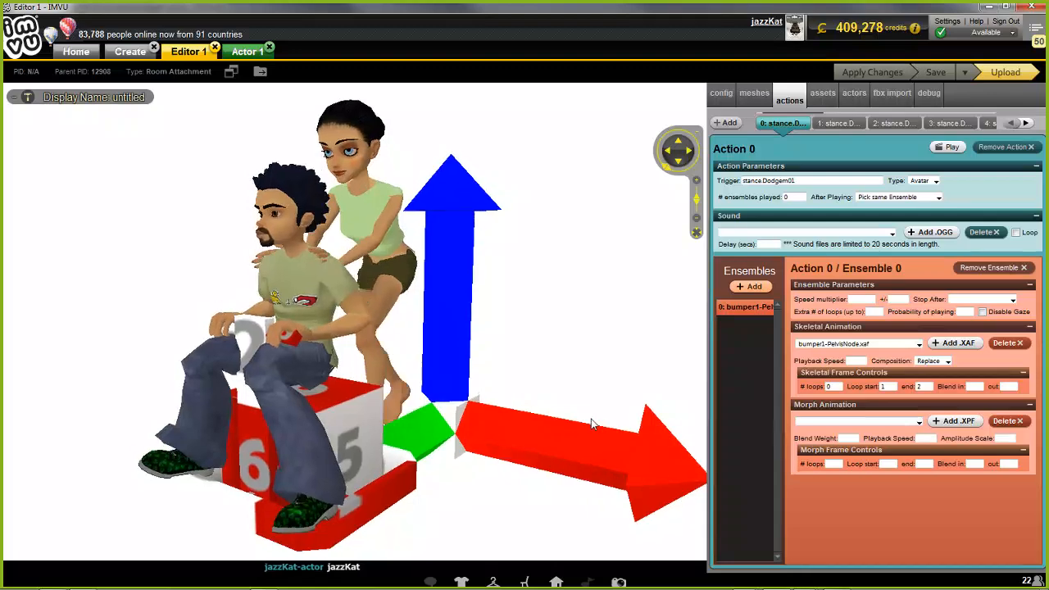
Step: Switch to the Blender window holding dodgem poses_12.blend and quit it without saving the changes
{"action": "mouse_move", "coordinate": [610, 587]}
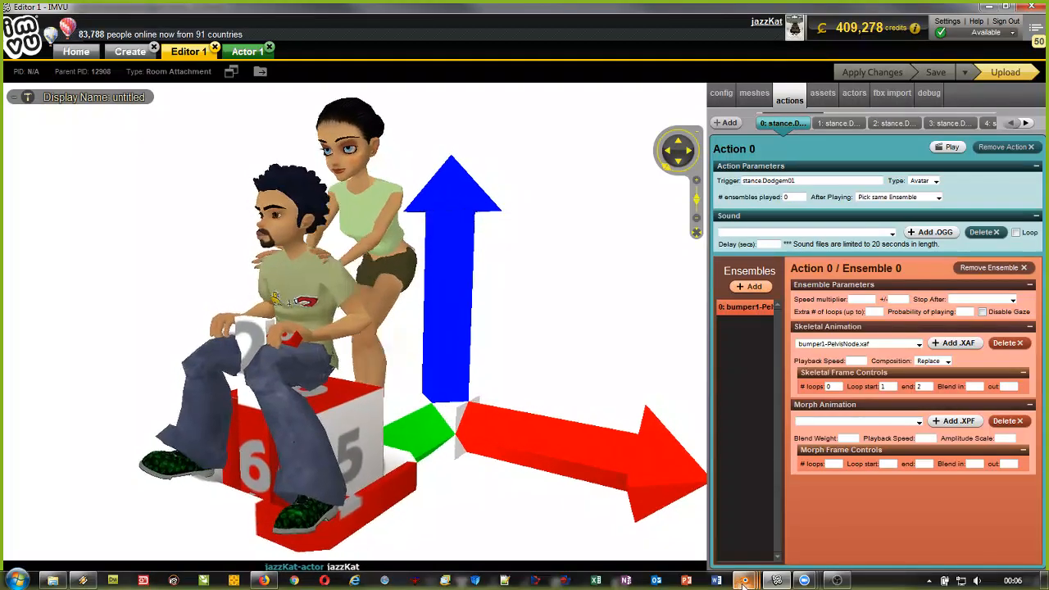
{"action": "mouse_move", "coordinate": [743, 582]}
{"action": "left_click", "coordinate": [709, 524]}
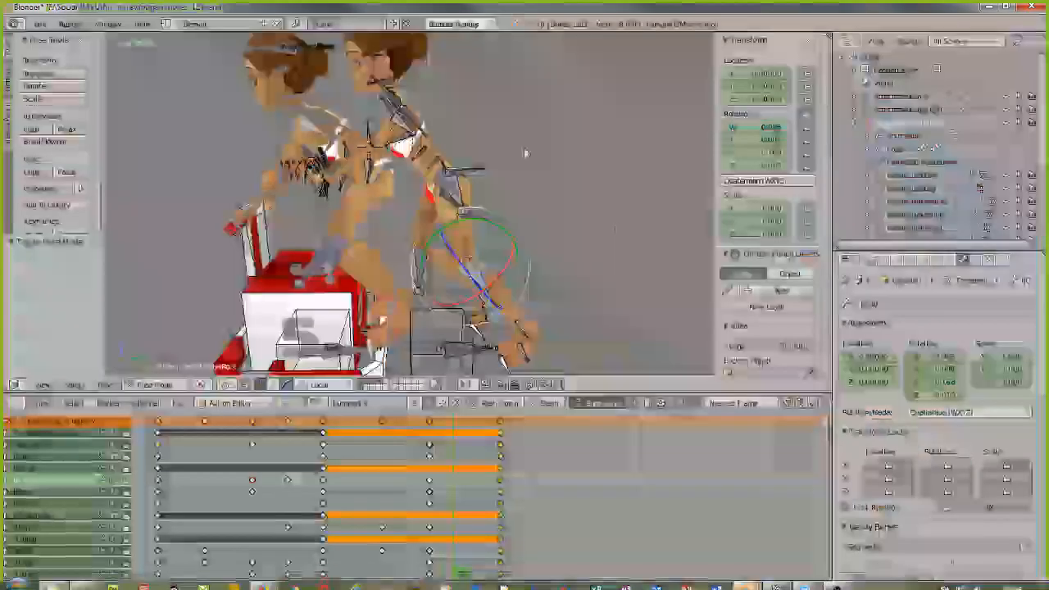
{"action": "left_click", "coordinate": [1031, 7]}
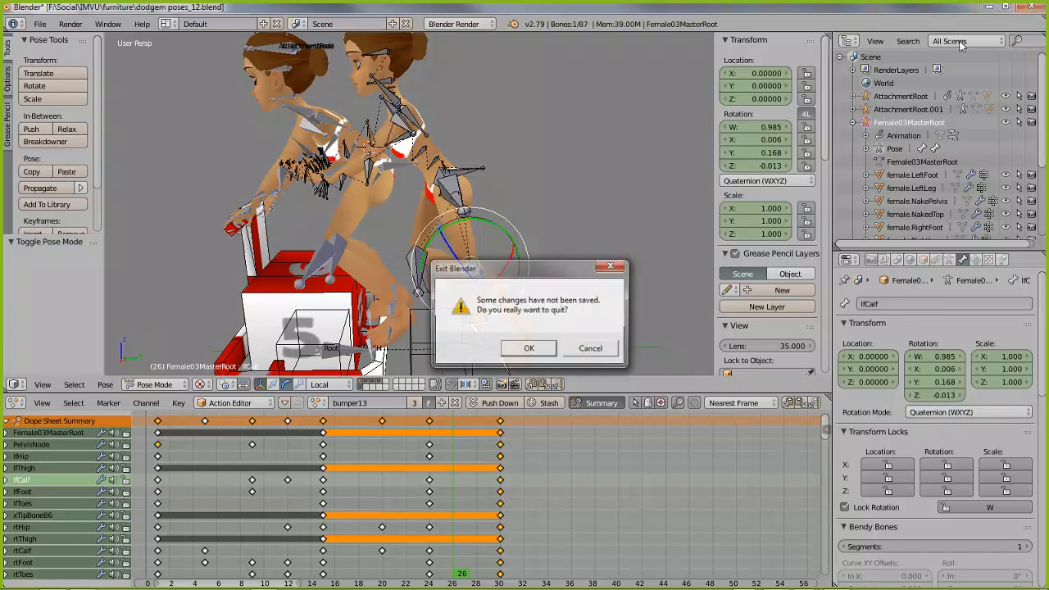
{"action": "left_click", "coordinate": [533, 351]}
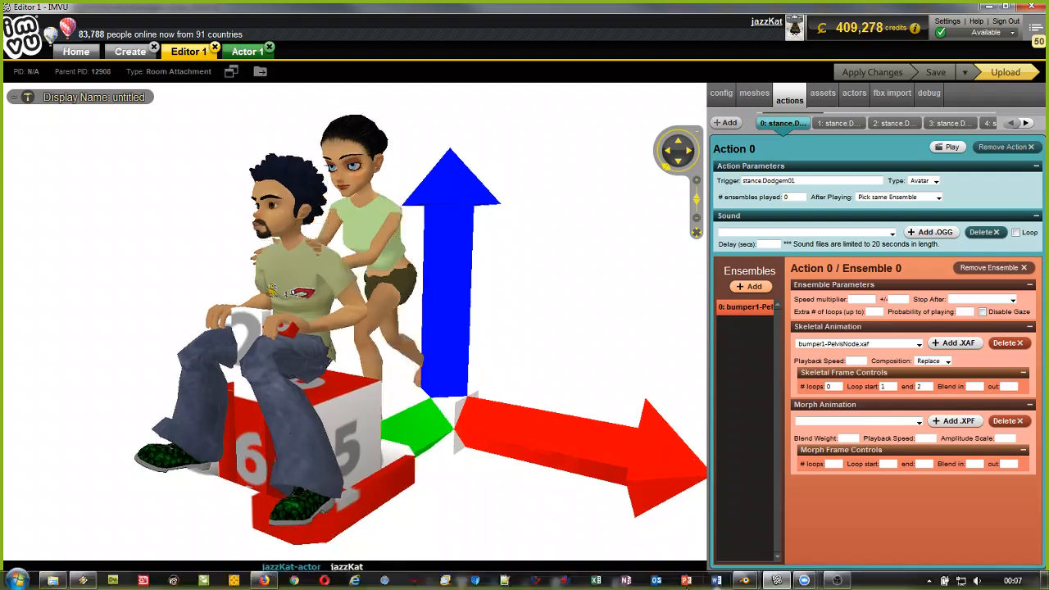
Step: Quit the Blender window holding dodgem poses_8.blend without saving, and return to the dodgem in IMVU's Editor 1
{"action": "mouse_move", "coordinate": [742, 579]}
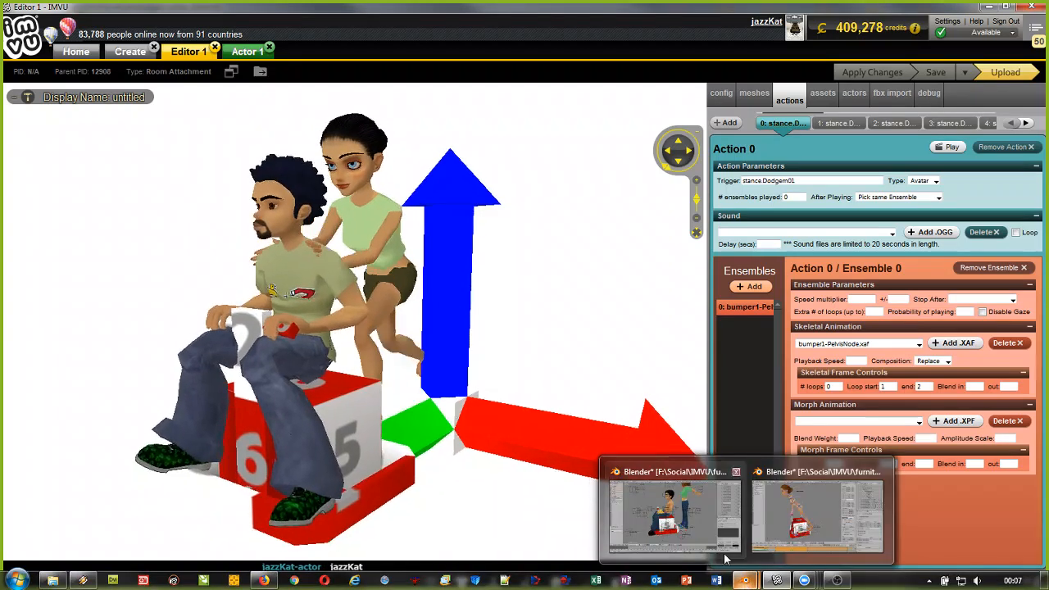
{"action": "left_click", "coordinate": [817, 517]}
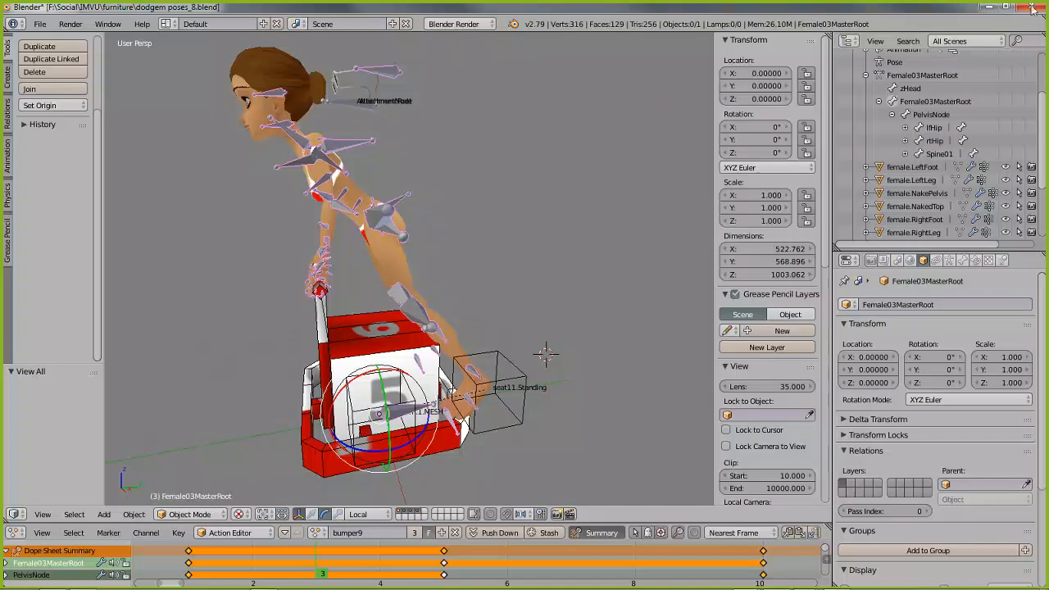
{"action": "left_click", "coordinate": [1033, 8]}
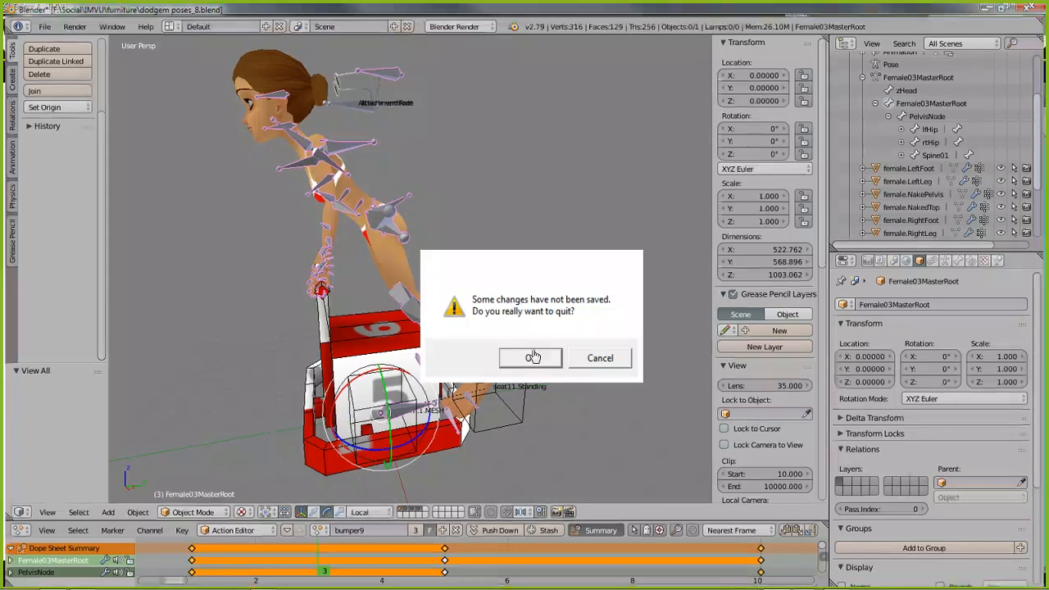
{"action": "left_click", "coordinate": [532, 356]}
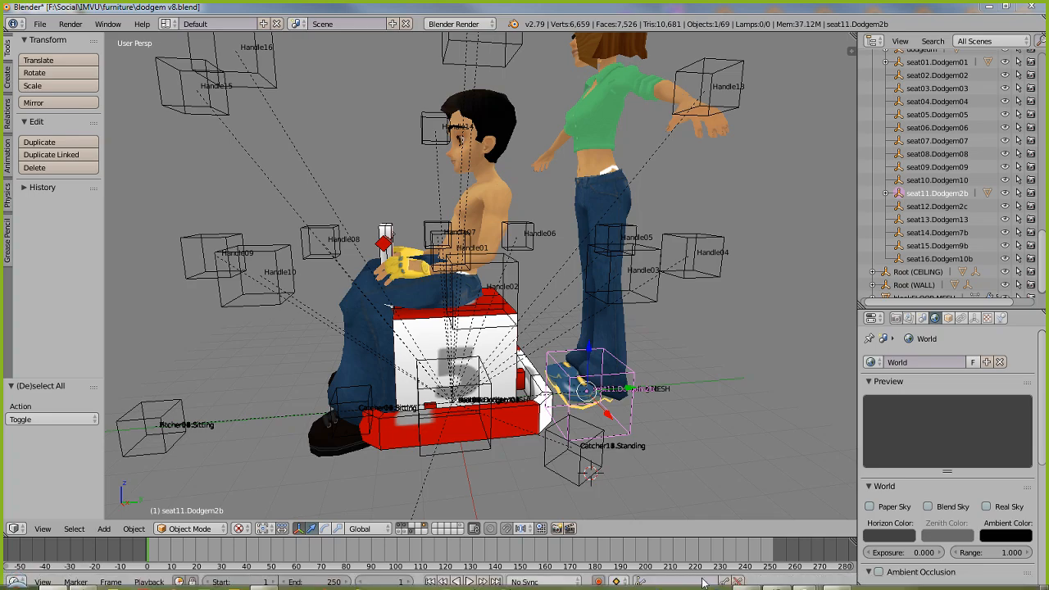
{"action": "left_click", "coordinate": [776, 583]}
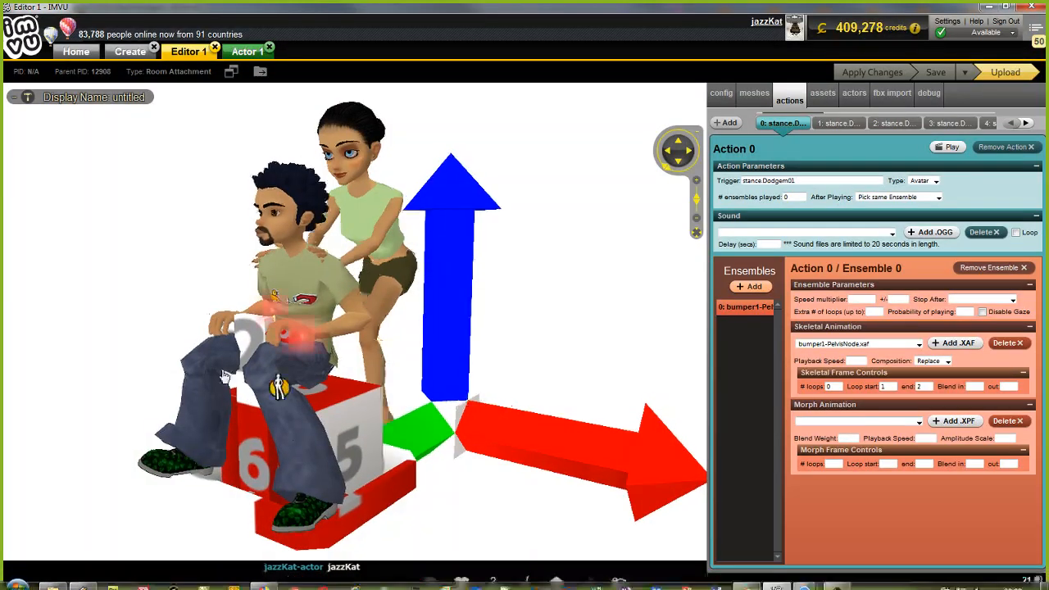